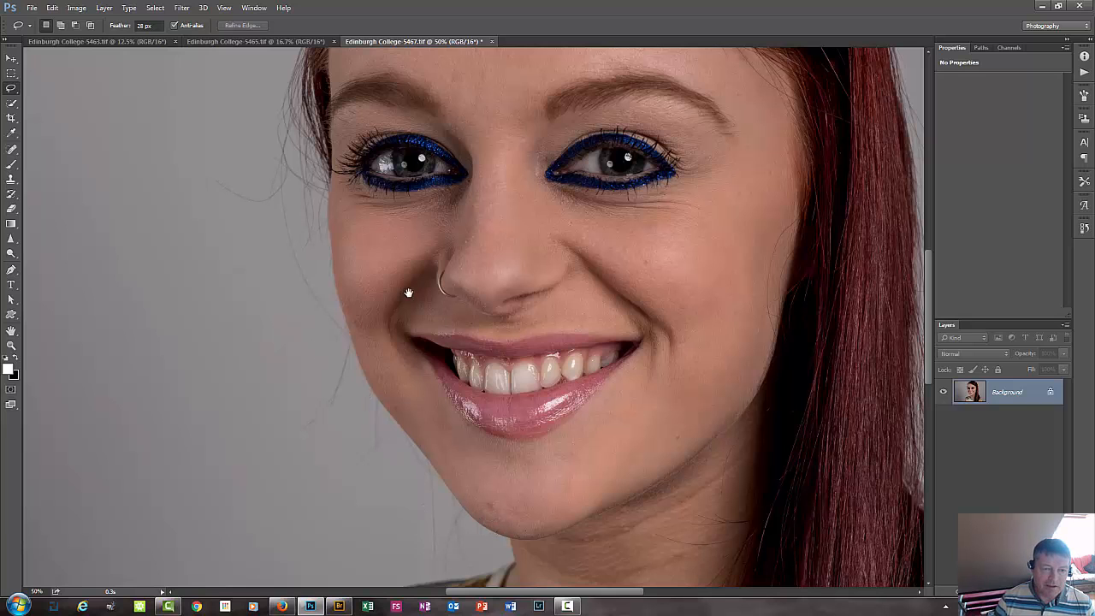
Examine the portrait's skin and hair up close, from the chin and mouth to the forehead and crown.
left_click_drag(408, 292, 342, 514)
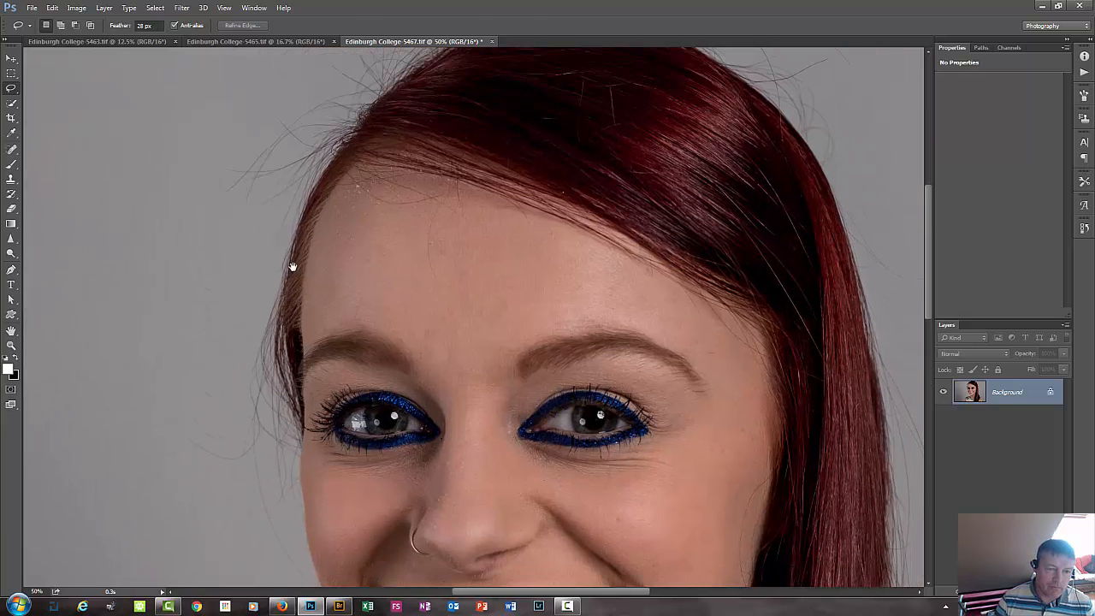
left_click_drag(366, 140, 240, 256)
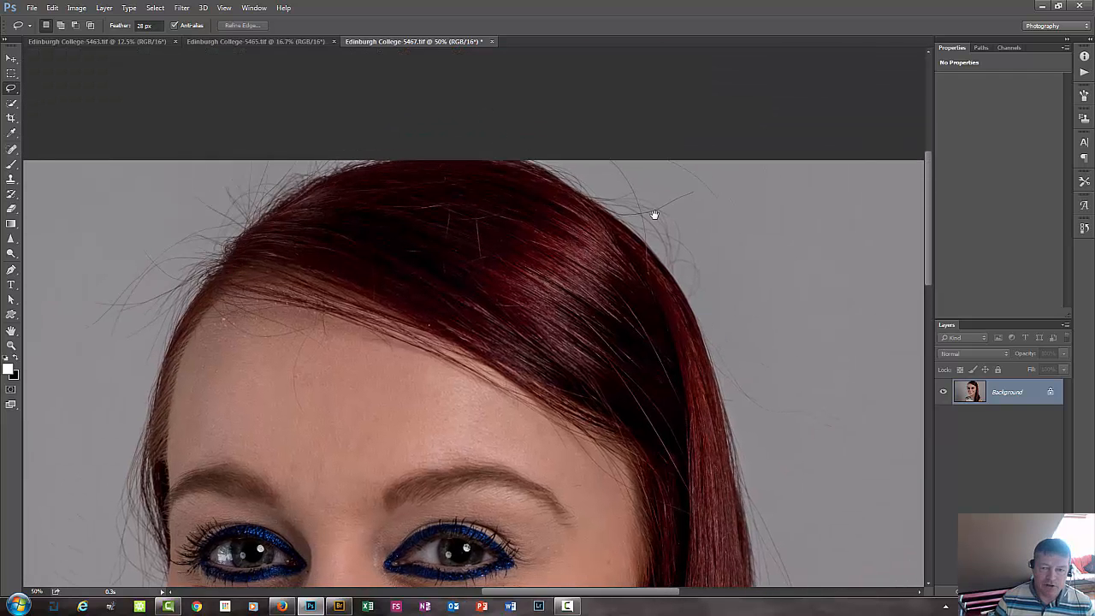
left_click_drag(565, 339, 590, 176)
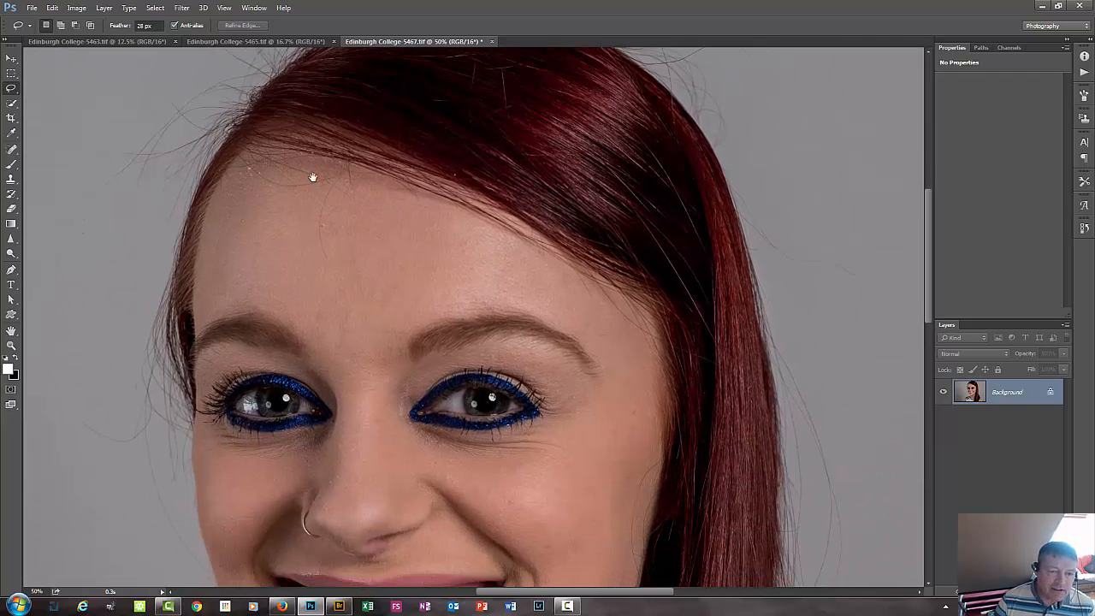
left_click_drag(533, 317, 587, 163)
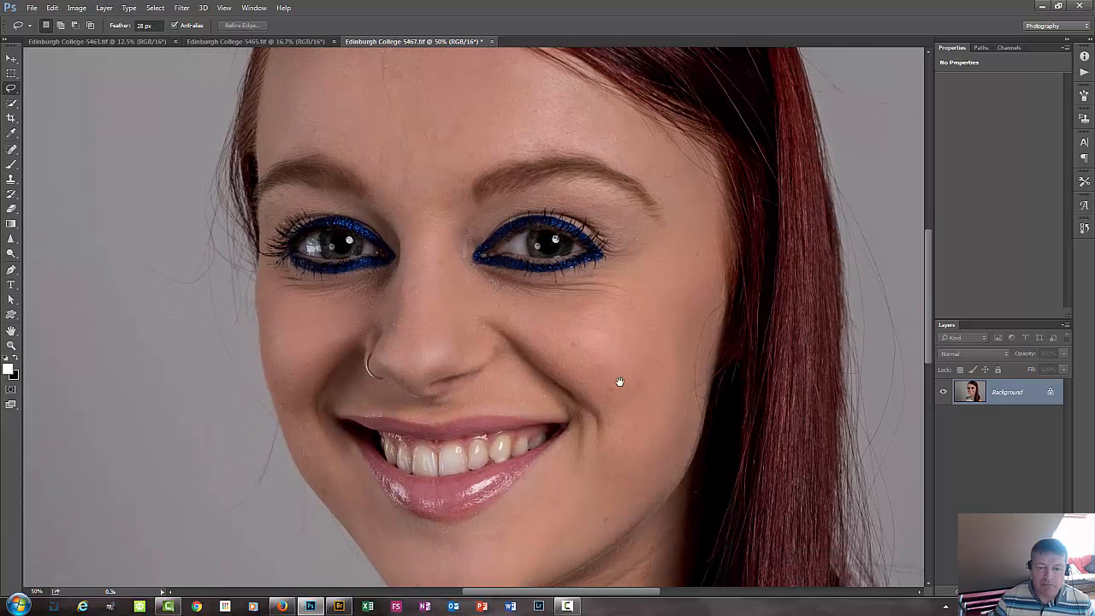
left_click_drag(620, 381, 601, 308)
left_click_drag(442, 515, 463, 469)
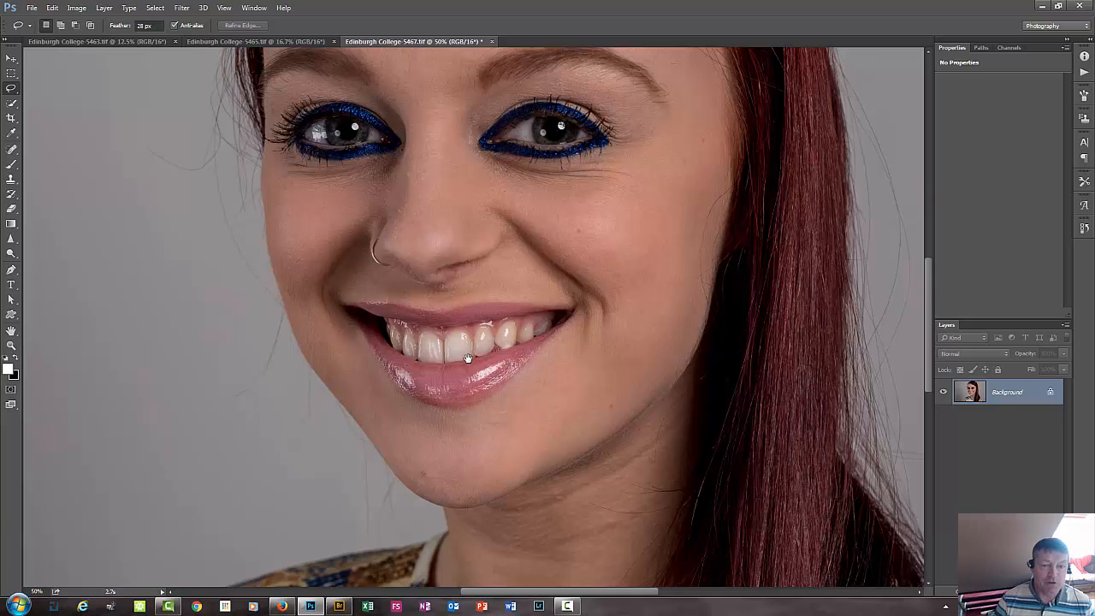
left_click_drag(567, 379, 572, 447)
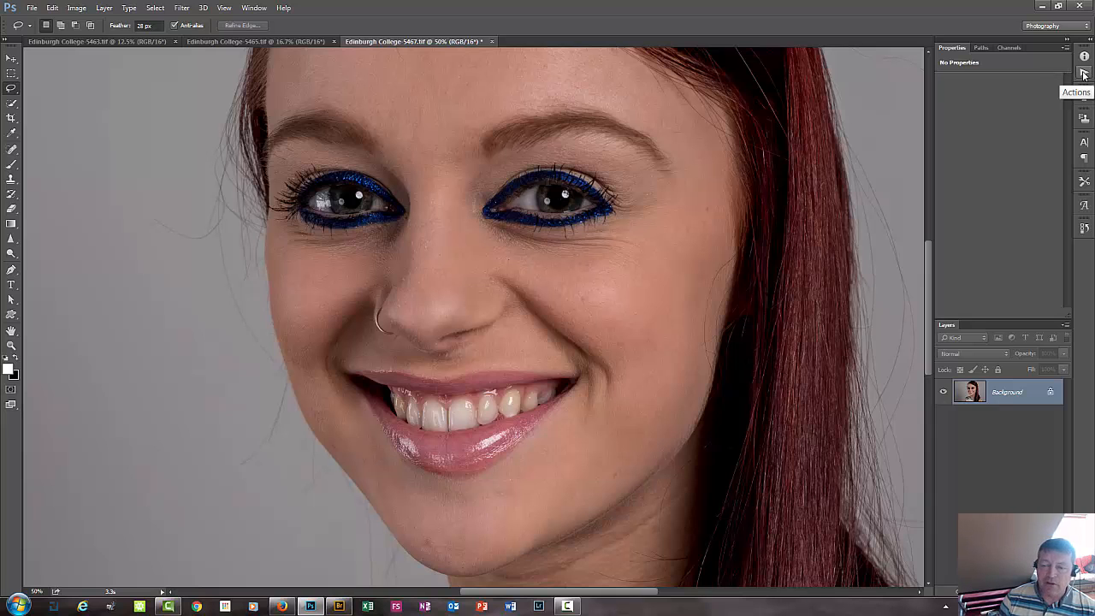
key("ctrl+minus")
key("ctrl+minus")
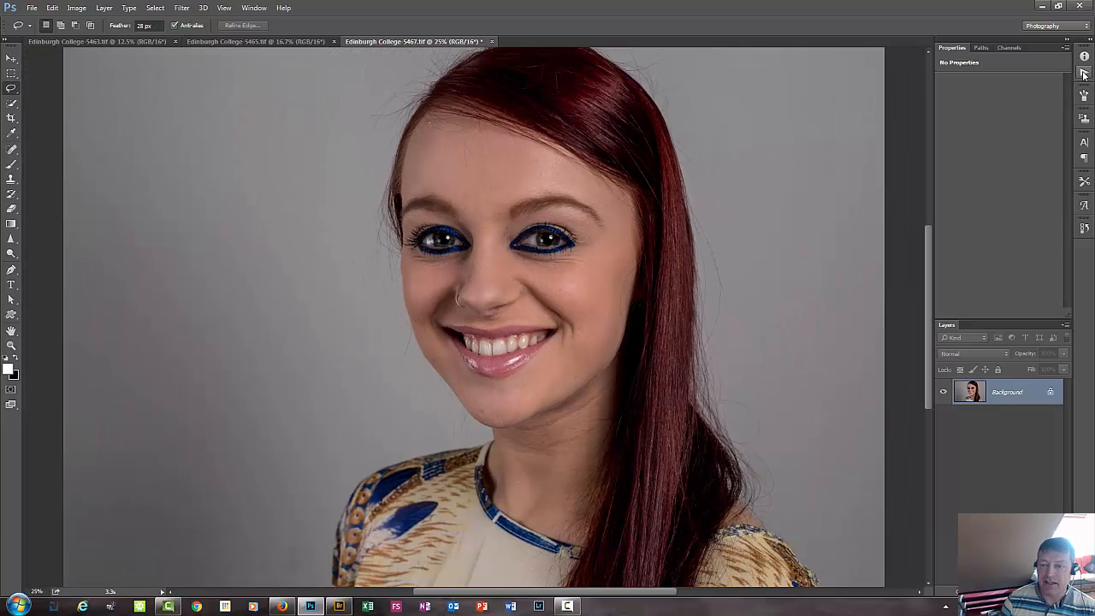
Run the Frequency Separation action on the portrait and reduce the document back to its single Background layer.
left_click(1084, 74)
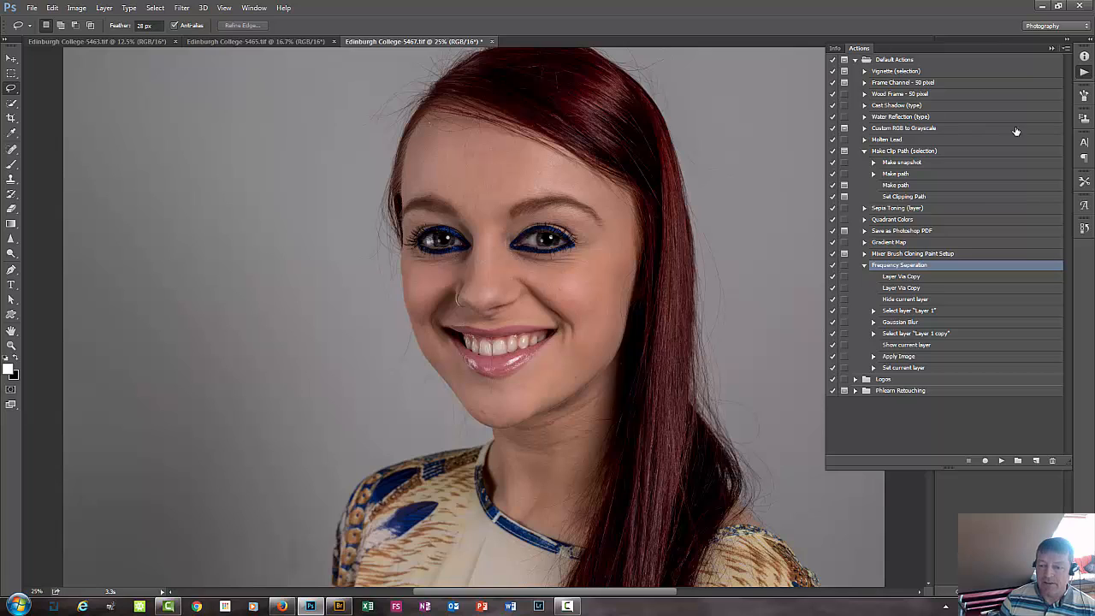
left_click(999, 462)
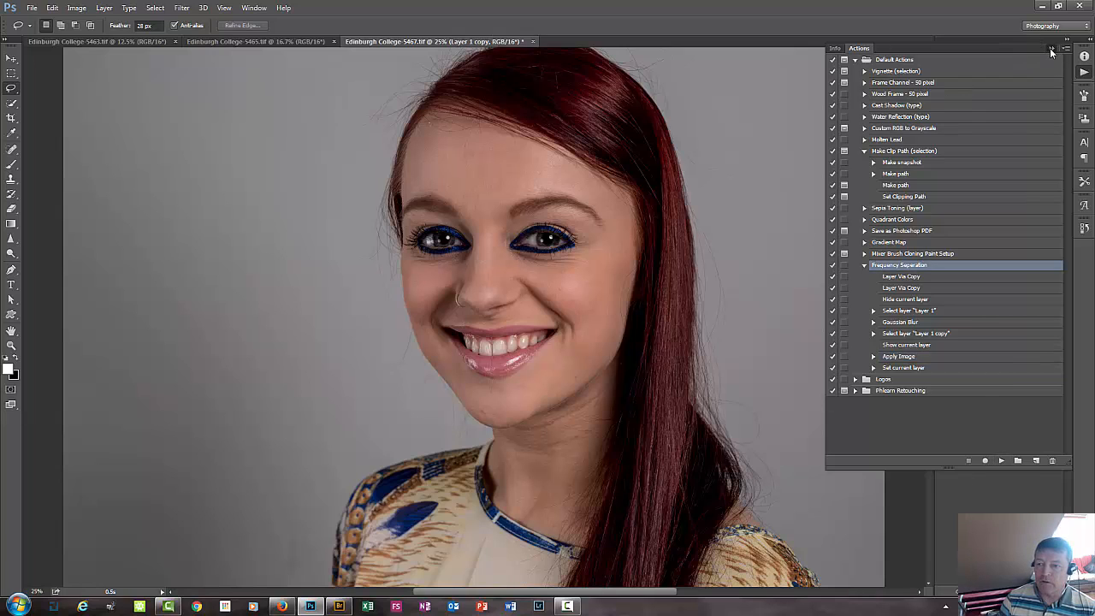
left_click(1051, 48)
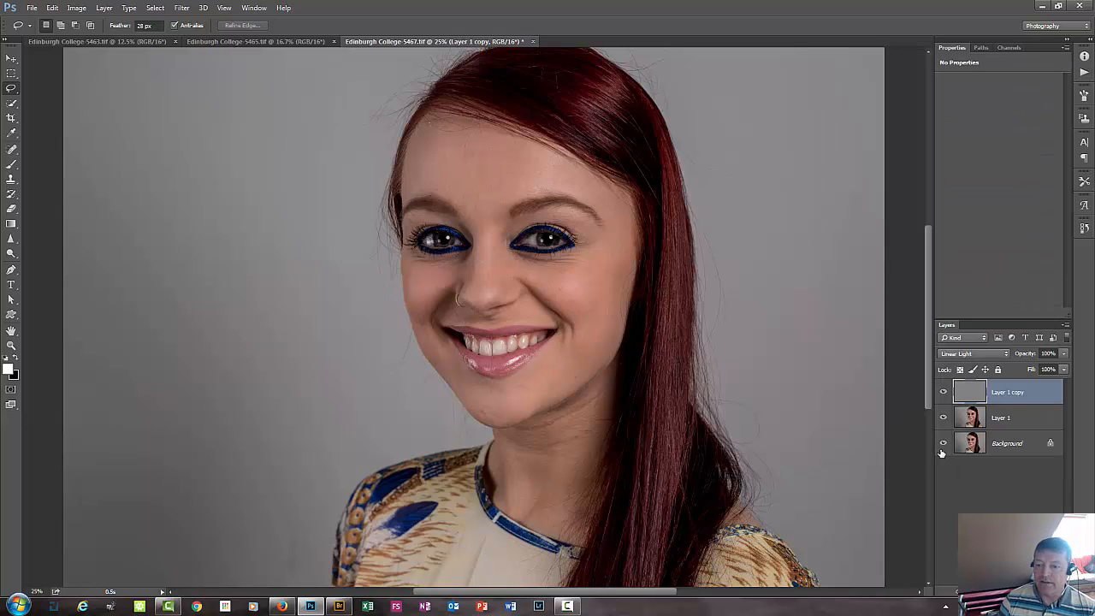
left_click(1026, 424, "shift")
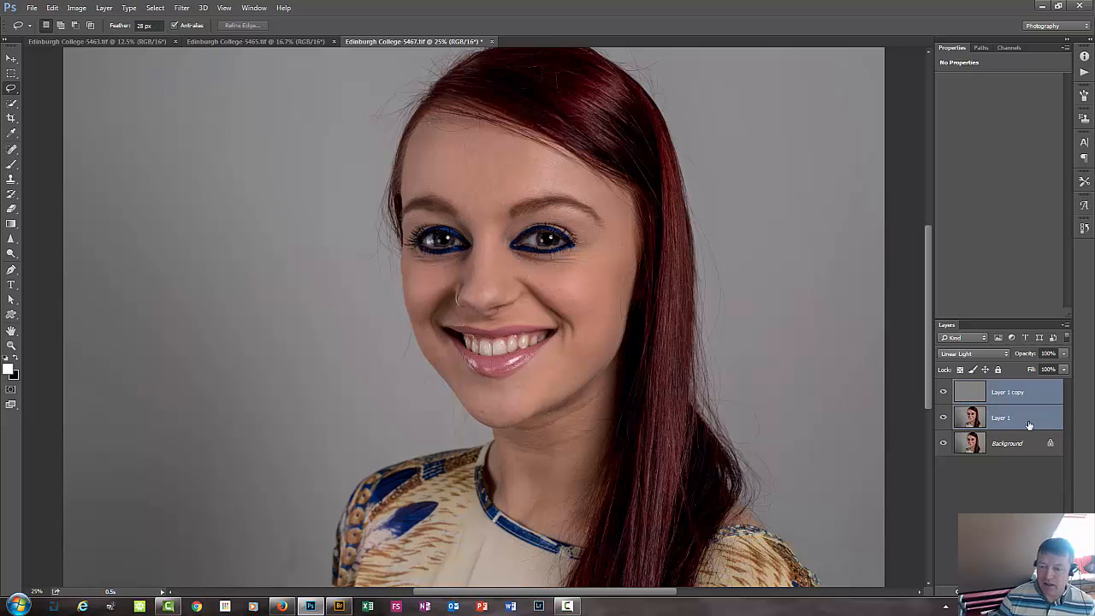
key("ctrl+shift+e")
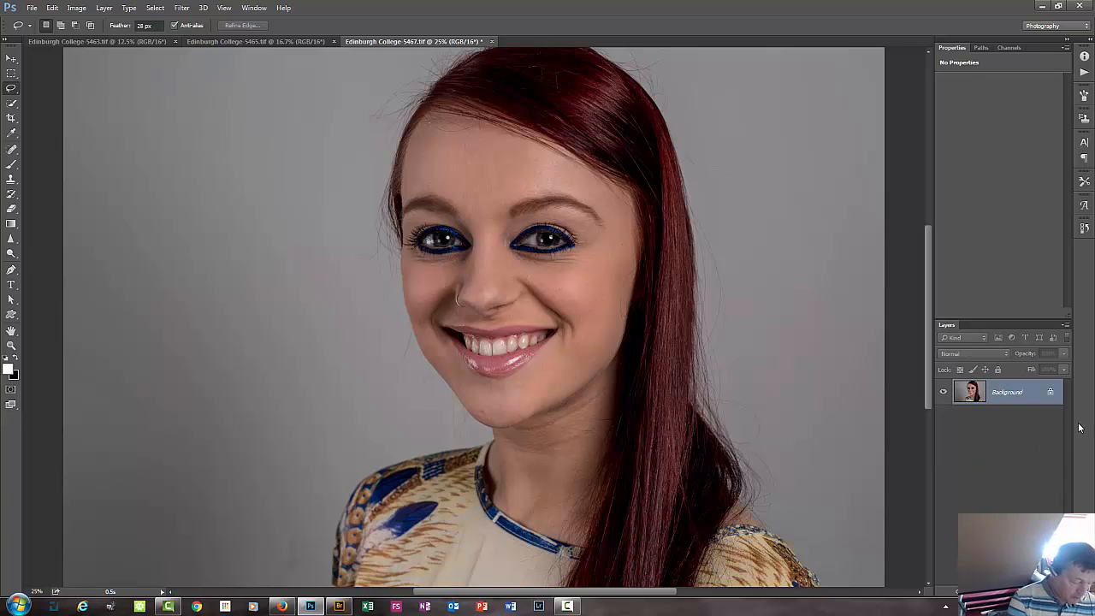
Duplicate the Background layer twice, hiding the topmost copy and leaving Layer 1 selected.
key("ctrl+j")
key("ctrl+j")
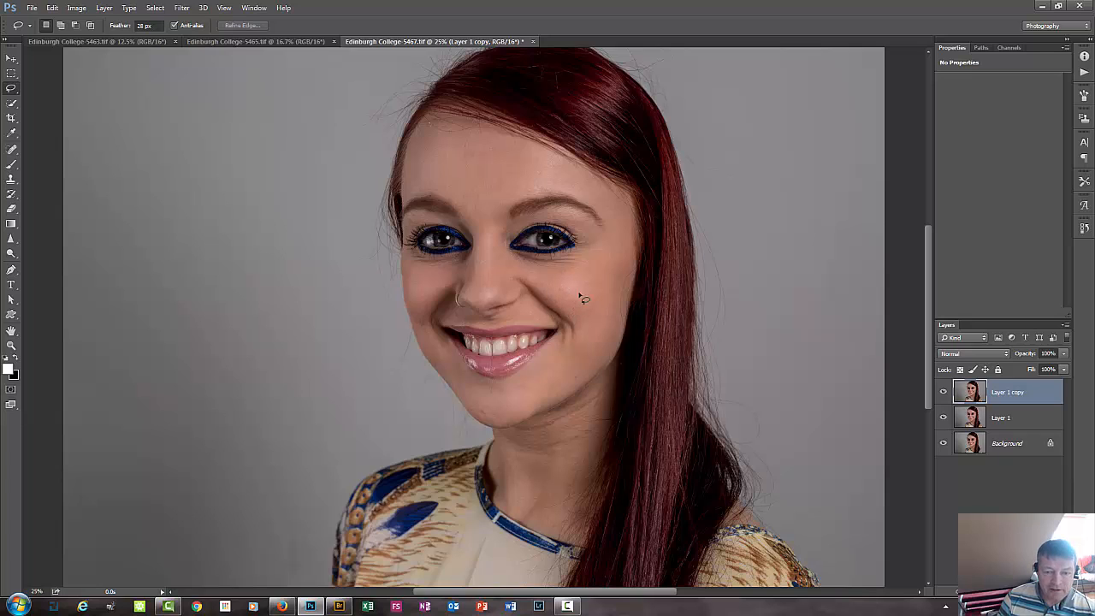
left_click(1023, 426)
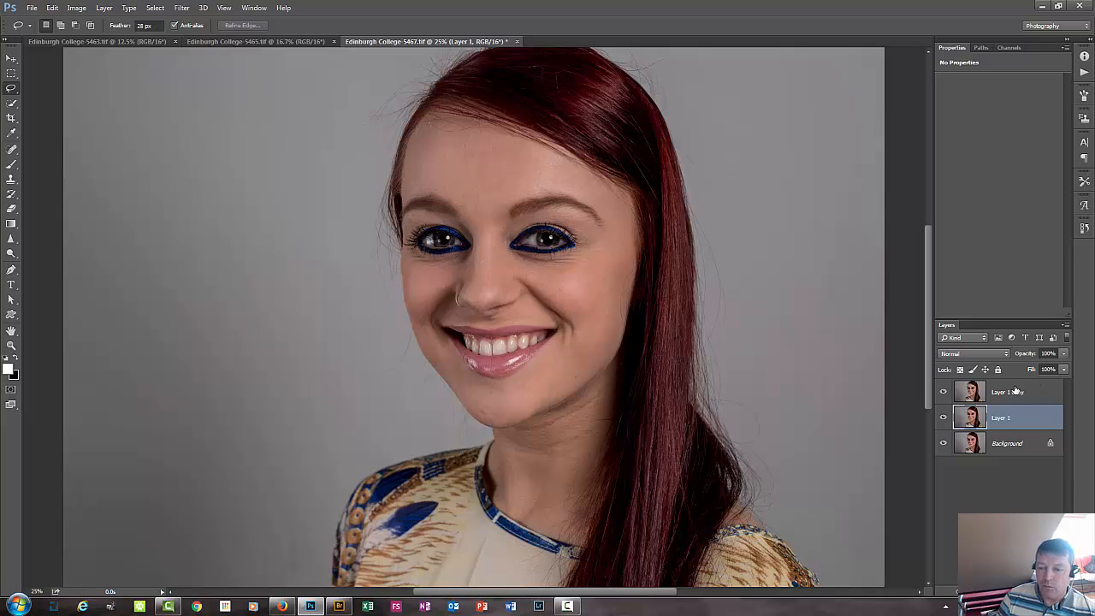
left_click(943, 392)
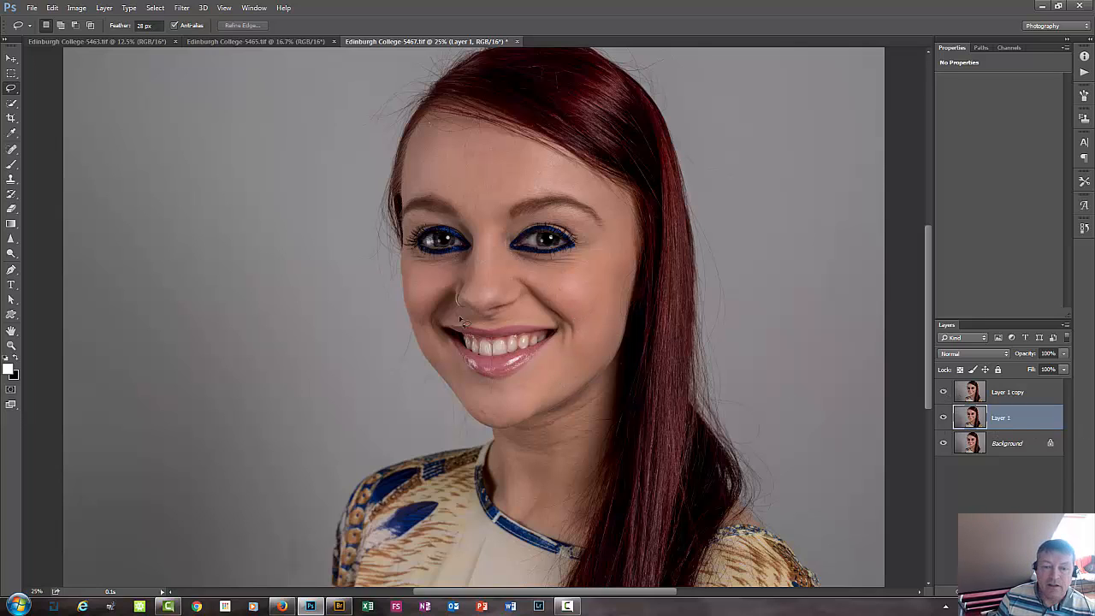
left_click(1024, 395)
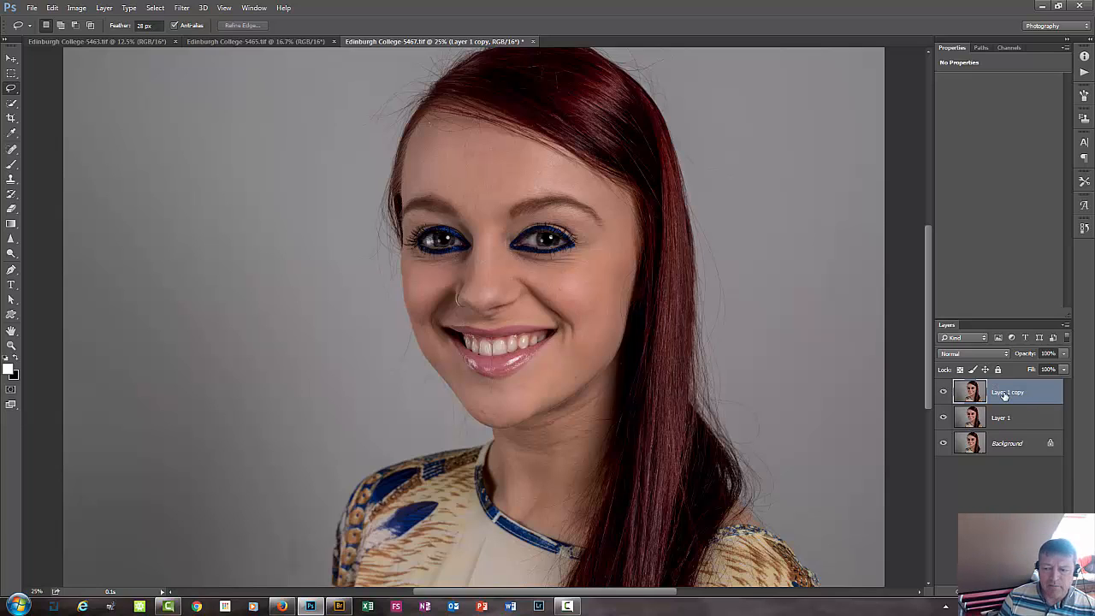
left_click(992, 427)
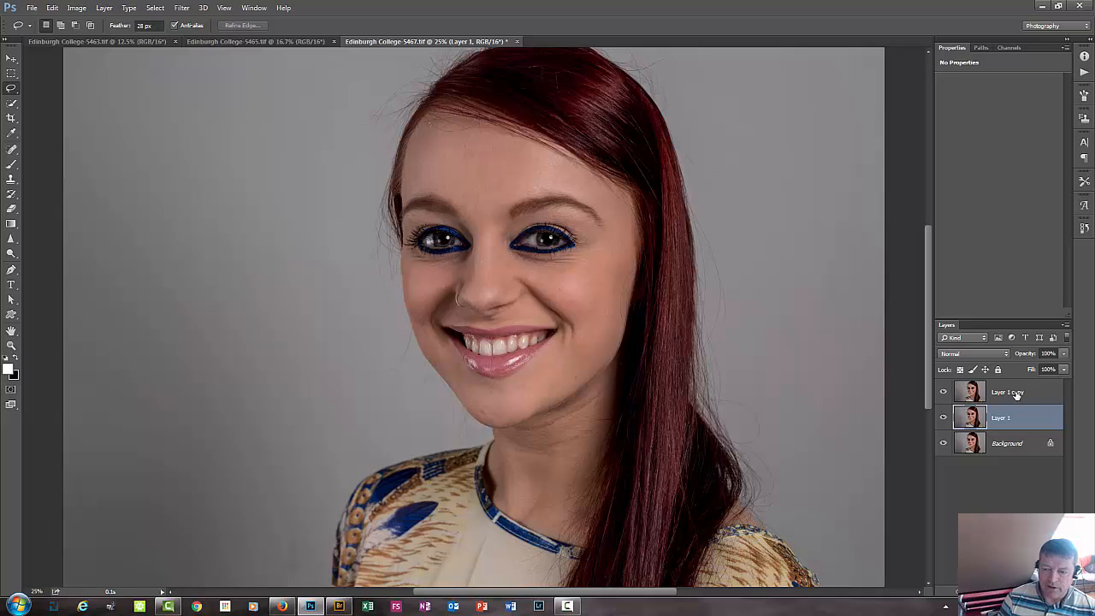
left_click(942, 392)
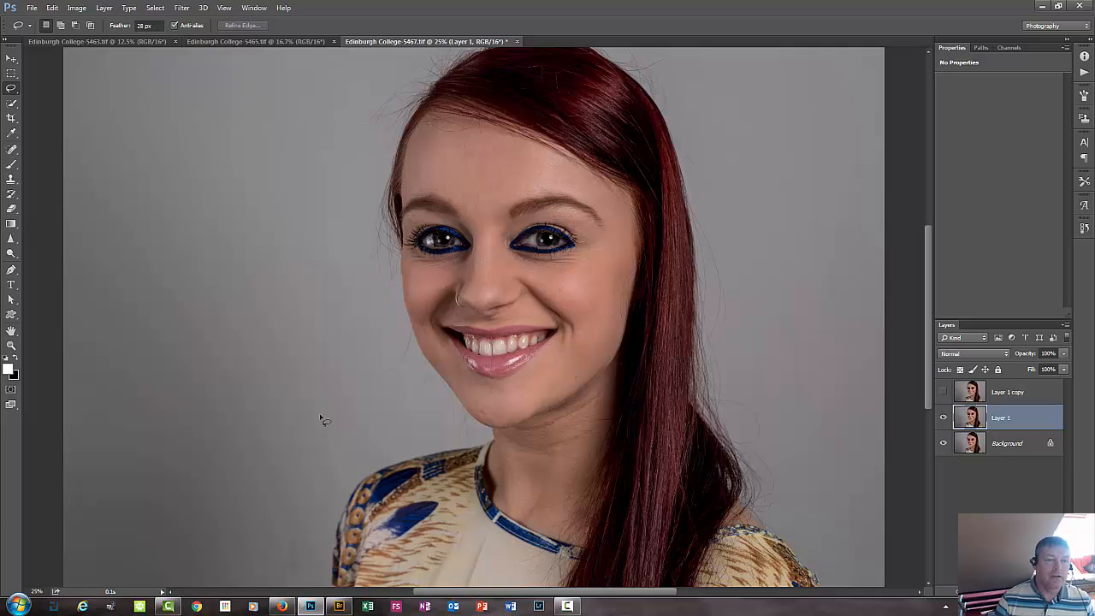
Apply a Gaussian Blur with a 5.0-pixel radius to Layer 1.
left_click(183, 8)
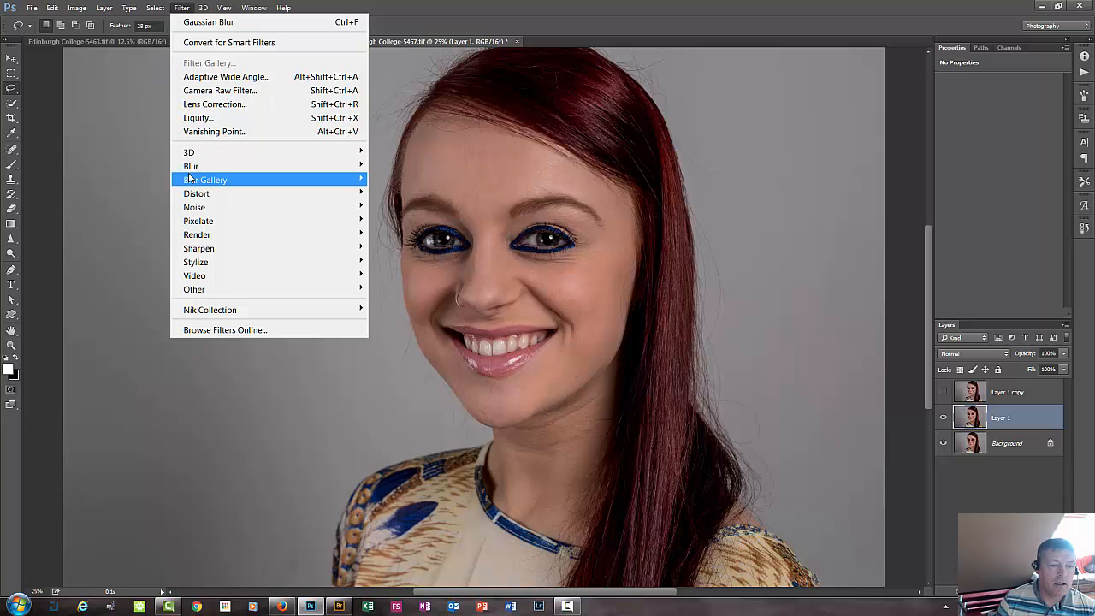
mouse_move(189, 166)
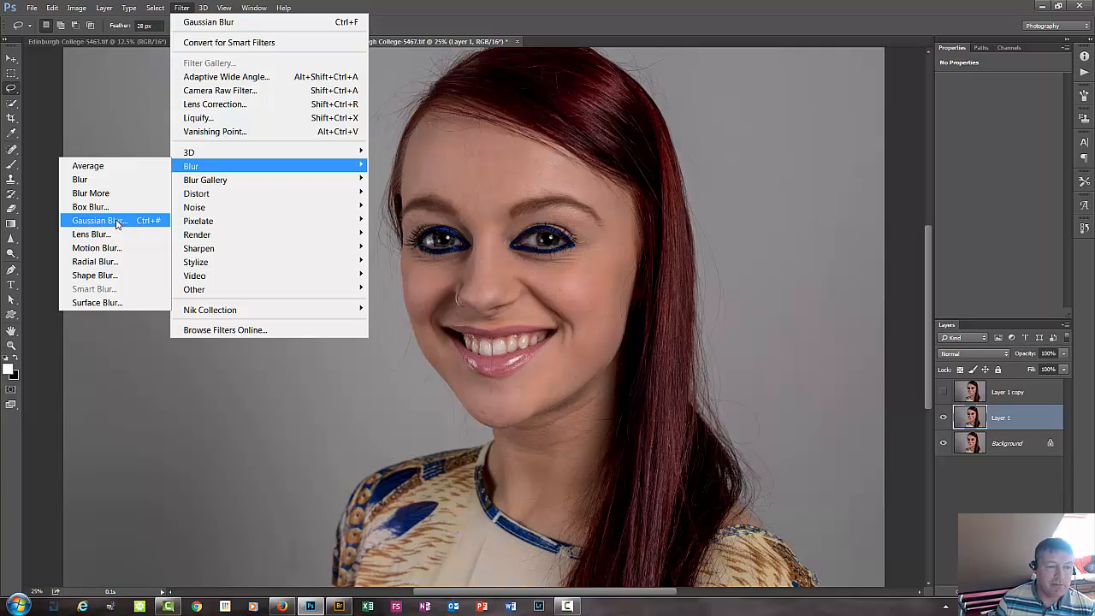
left_click(705, 22)
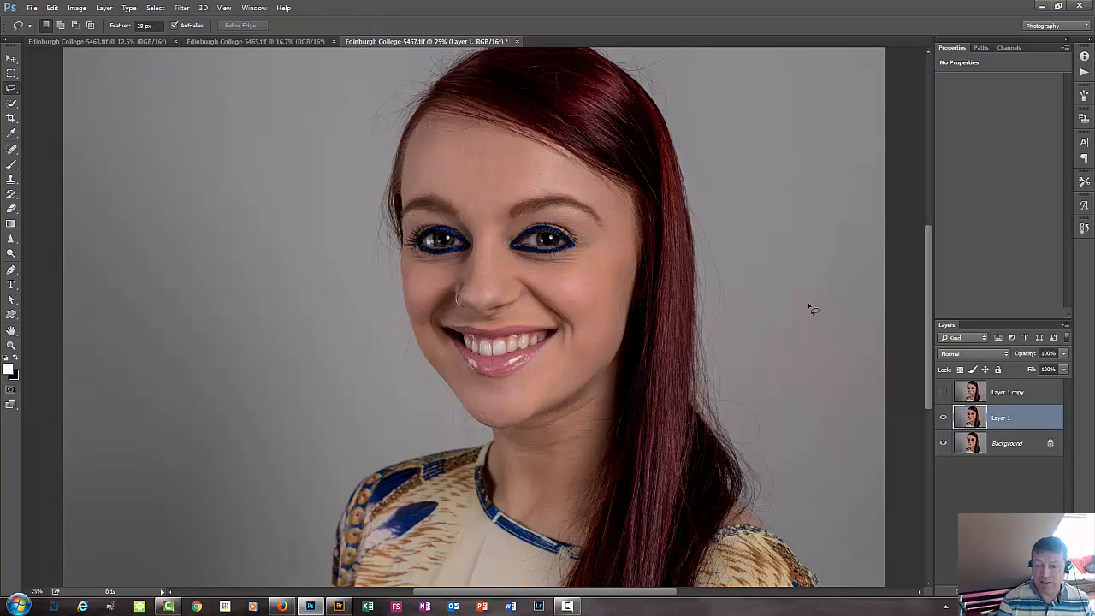
key("ctrl+alt+f")
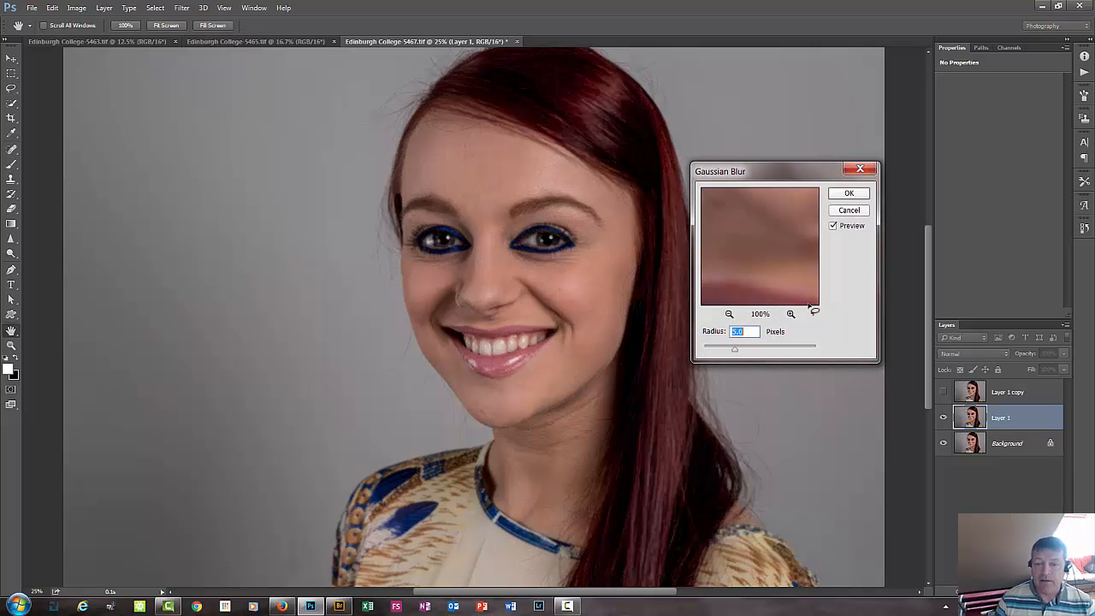
left_click_drag(780, 162, 210, 91)
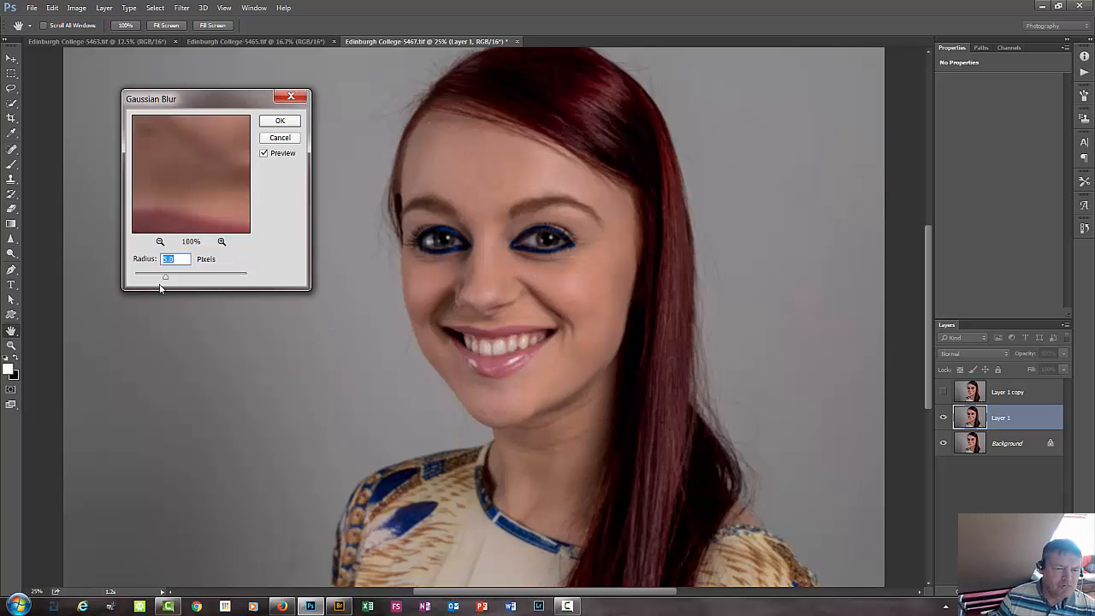
left_click(287, 121)
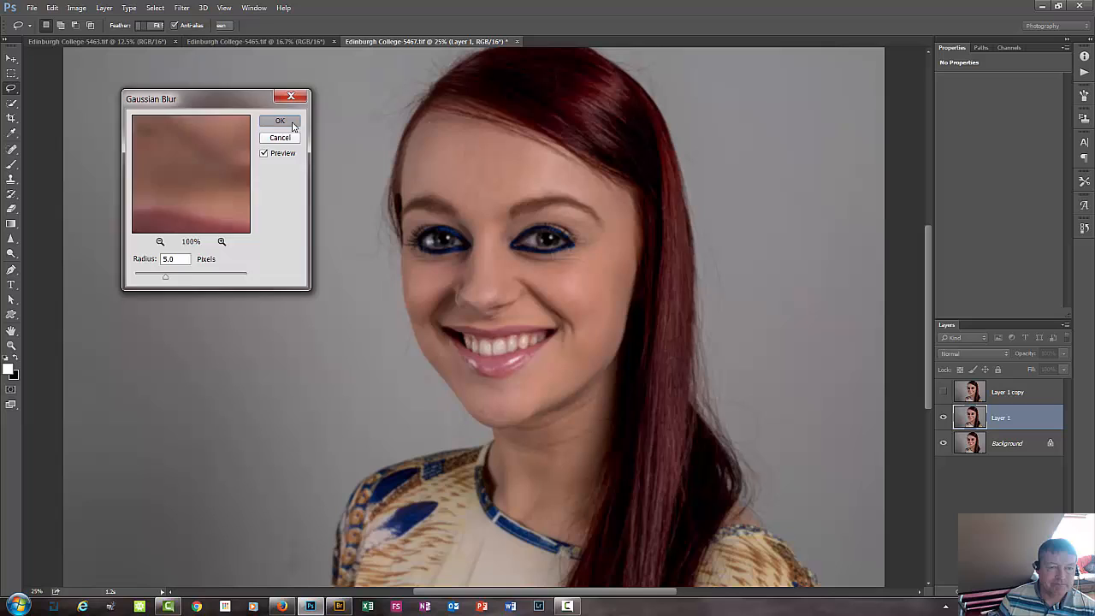
Show Layer 1 copy and run Apply Image on it with Layer 1 as source, Subtract blending, 100% opacity, scale 2 and offset 128.
left_click(1046, 389)
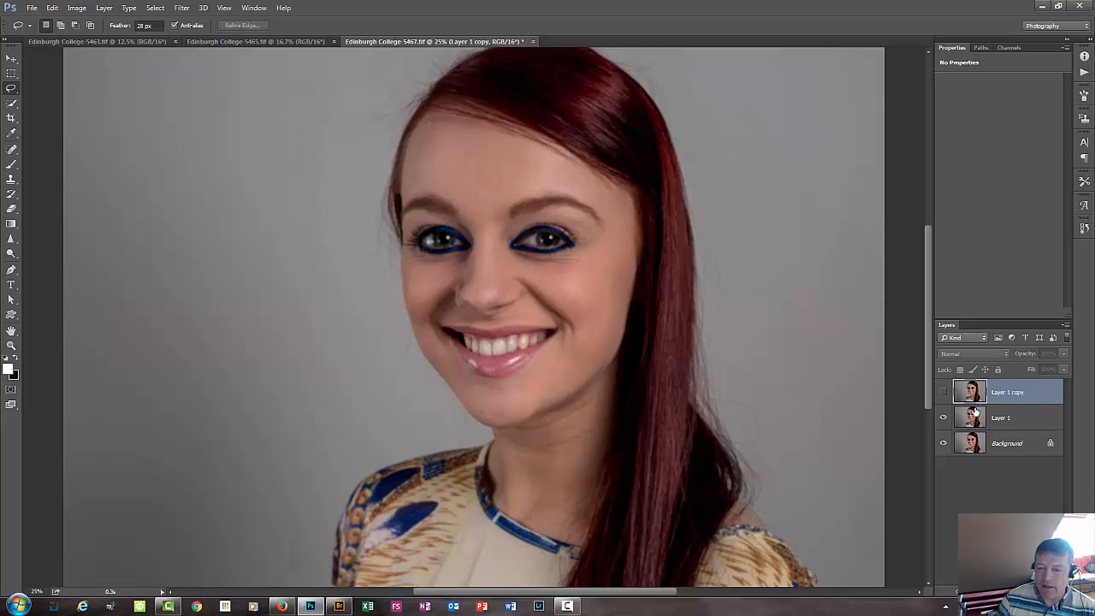
left_click(942, 392)
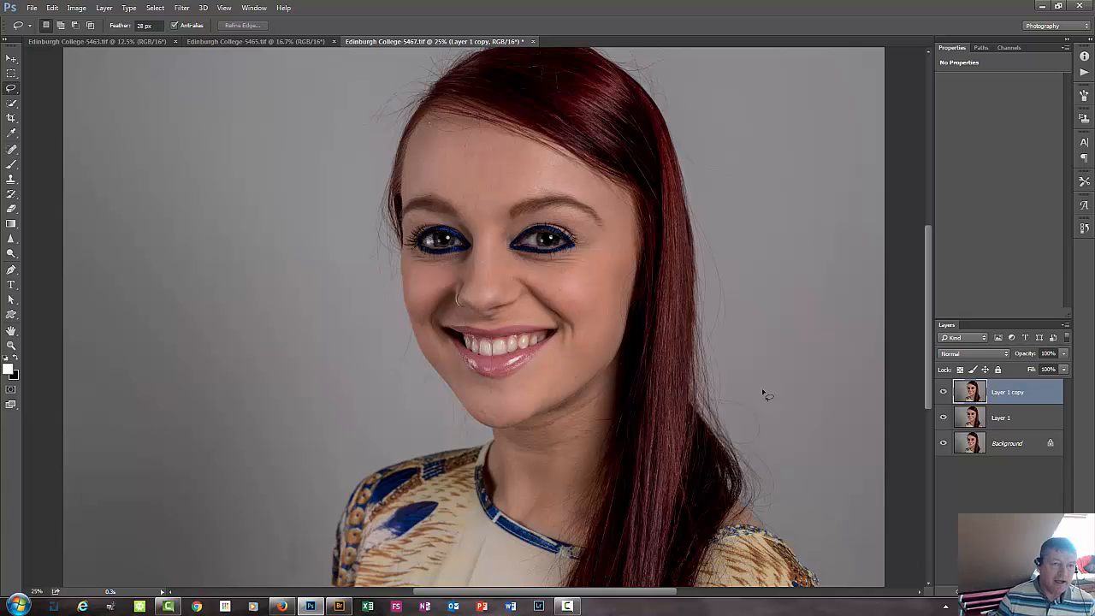
left_click(76, 9)
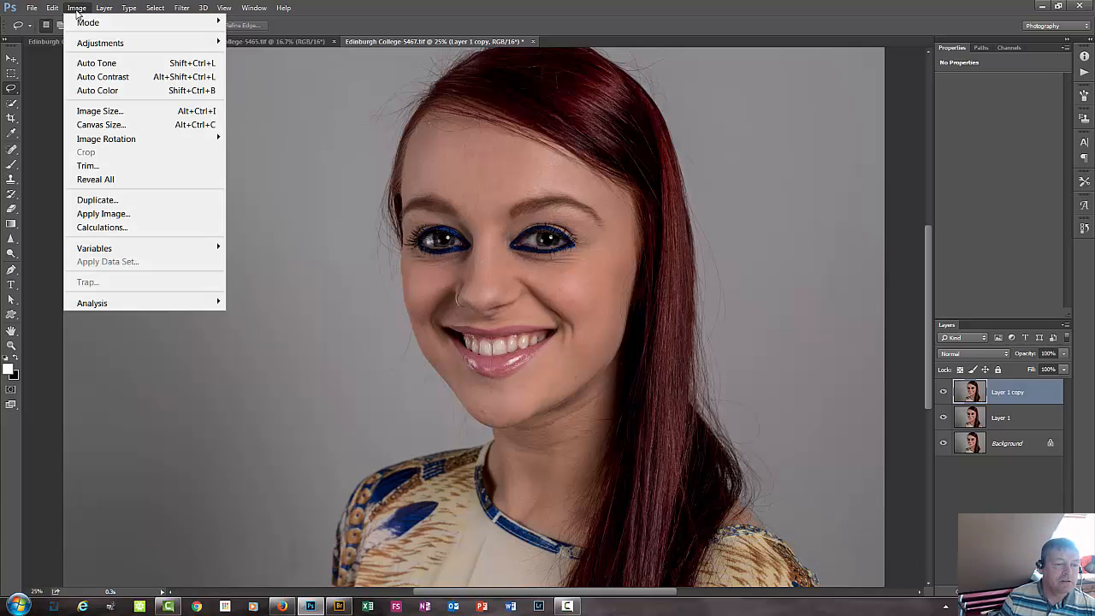
left_click(135, 214)
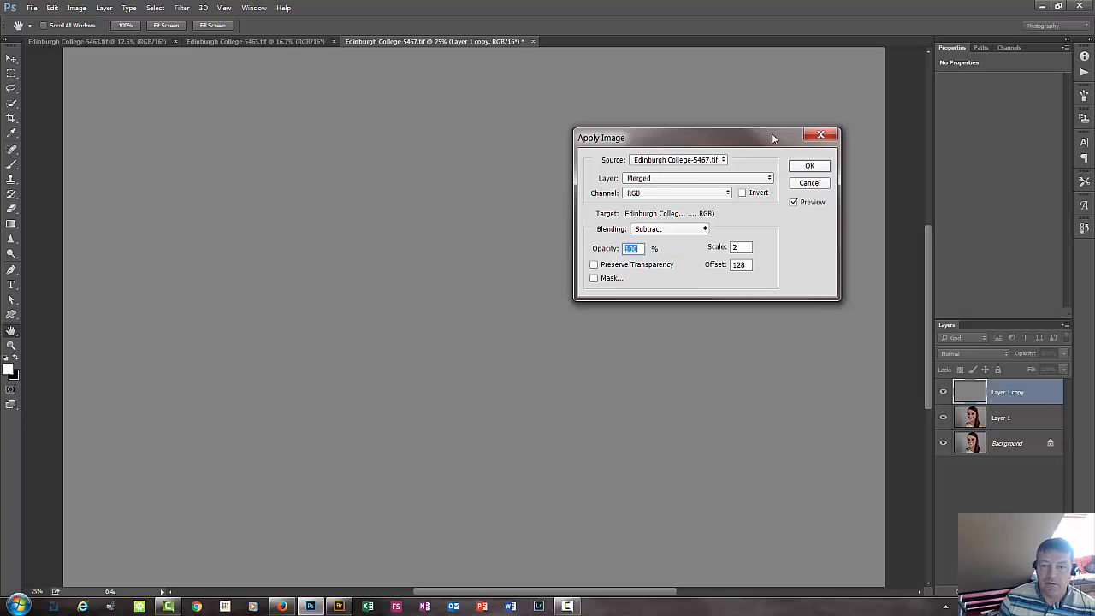
left_click_drag(774, 138, 522, 167)
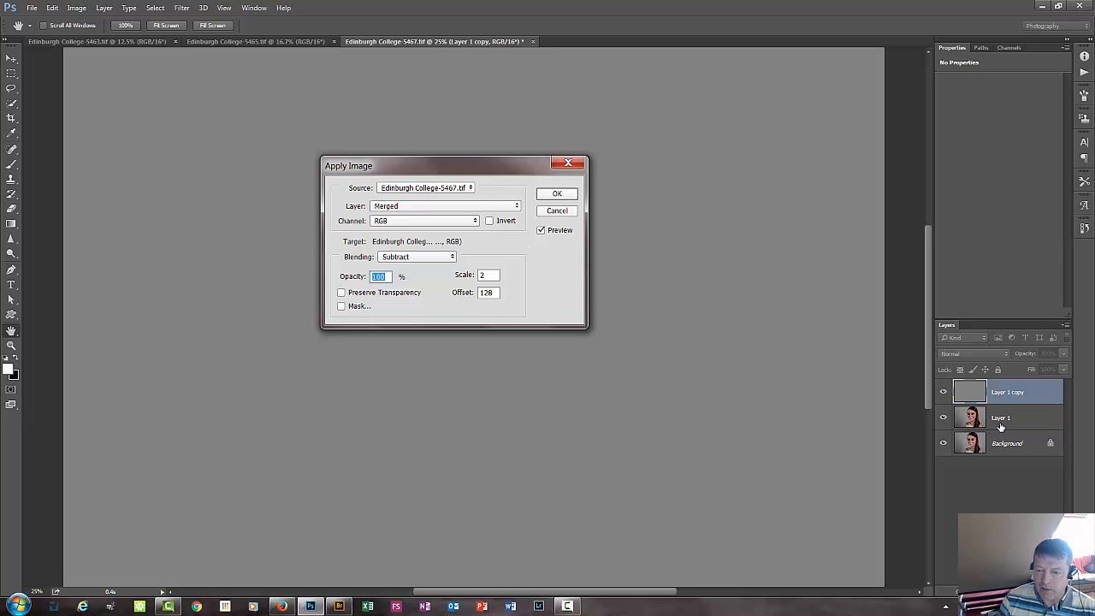
left_click(409, 208)
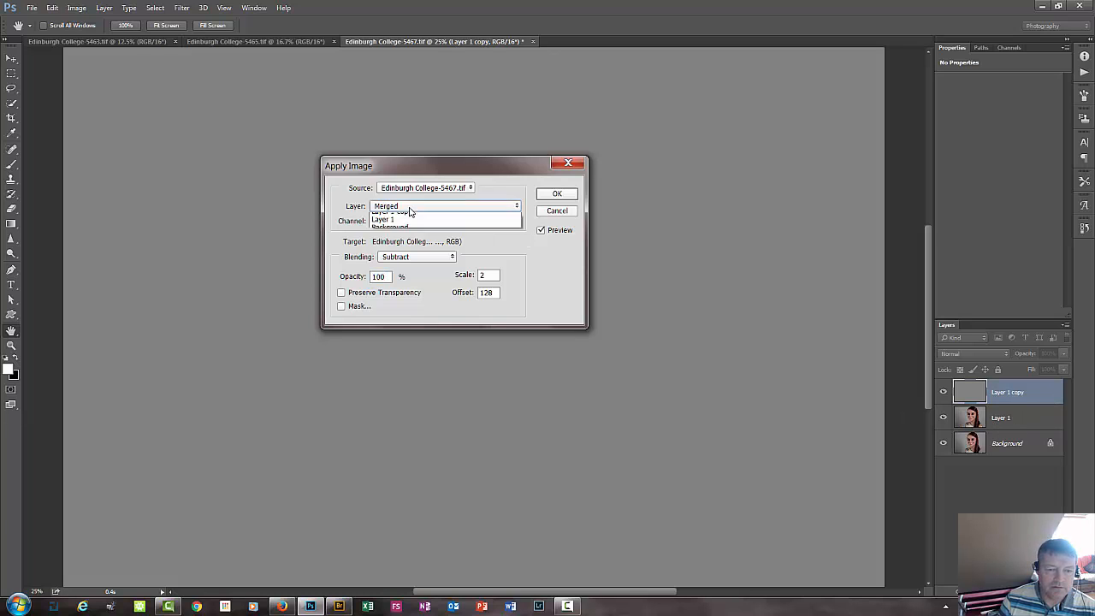
left_click(397, 243)
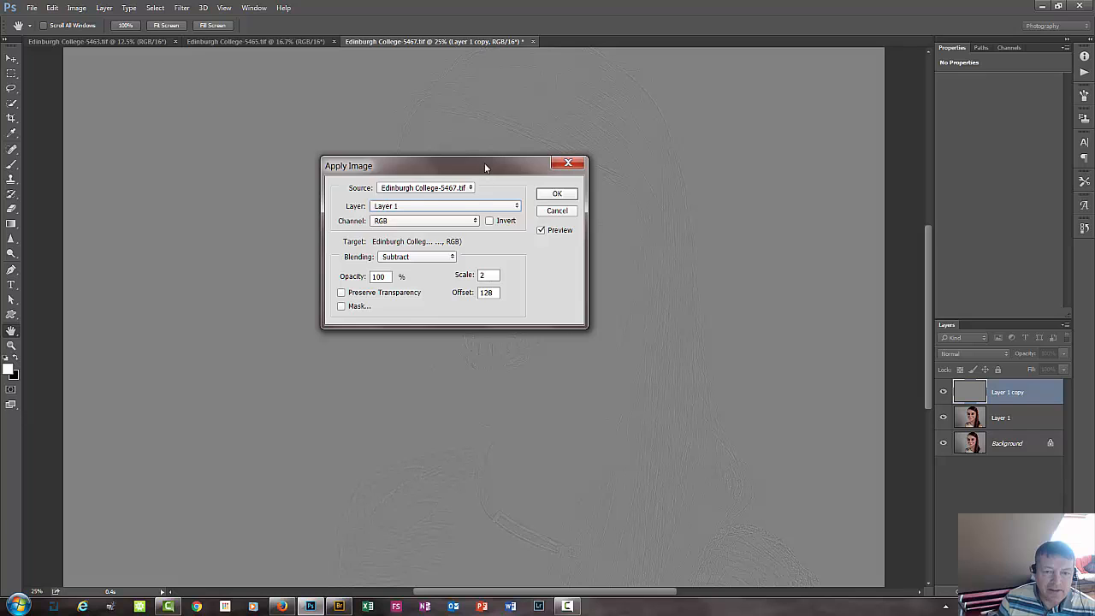
left_click_drag(484, 162, 520, 143)
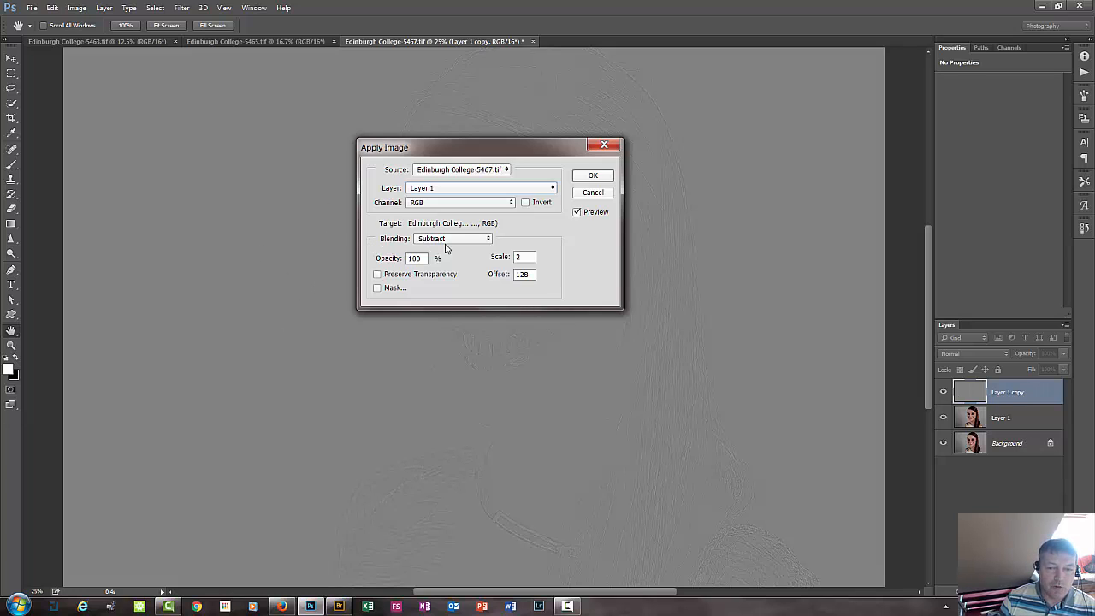
left_click(487, 240)
left_click(488, 243)
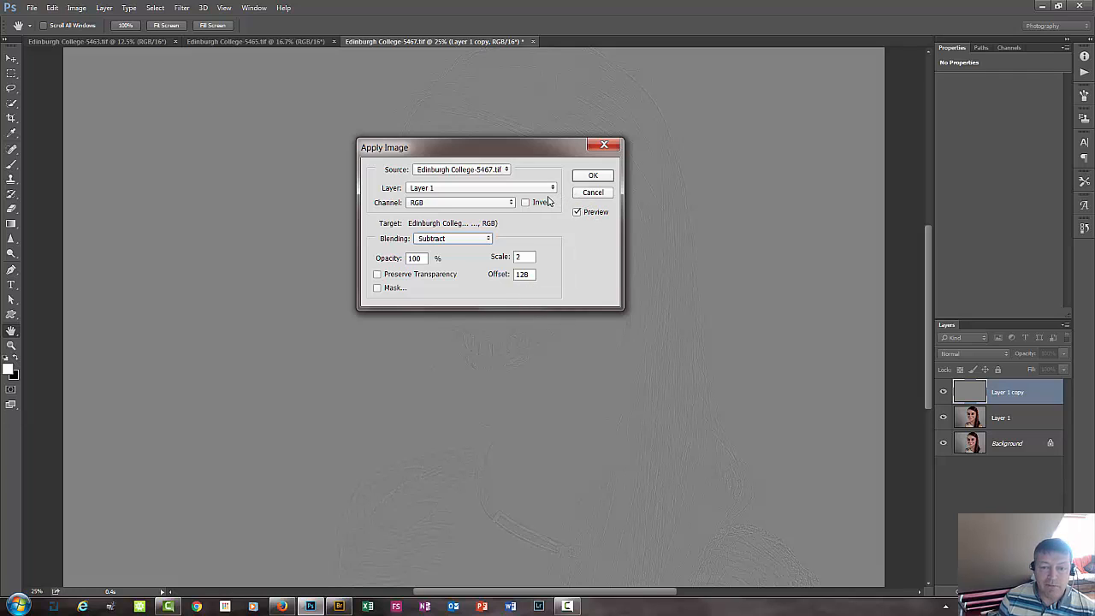
left_click(592, 177)
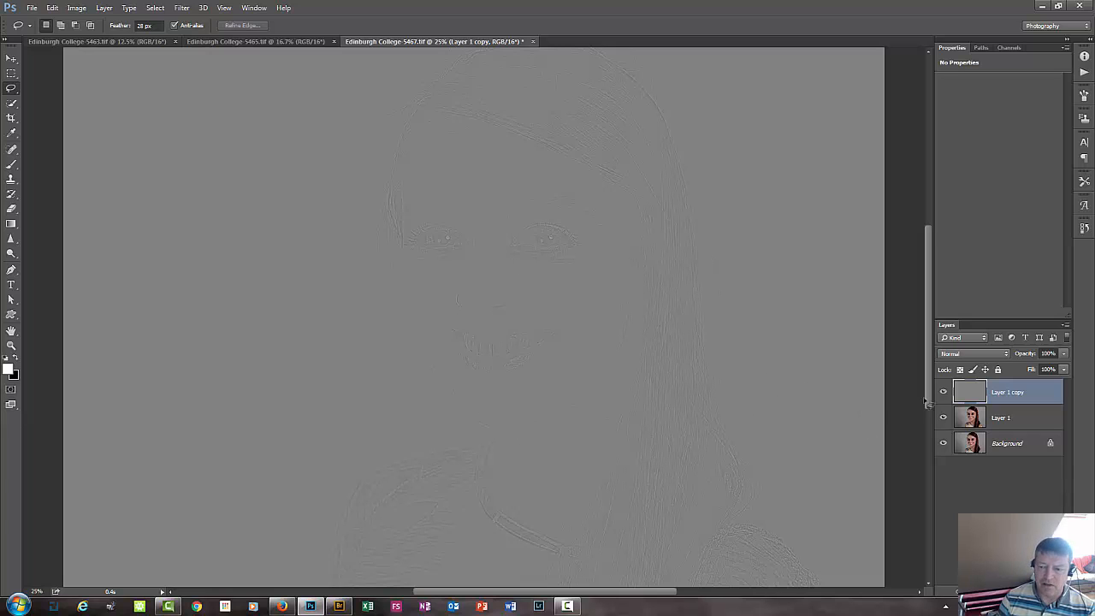
Set the blend mode of Layer 1 copy to Linear Light.
left_click(979, 354)
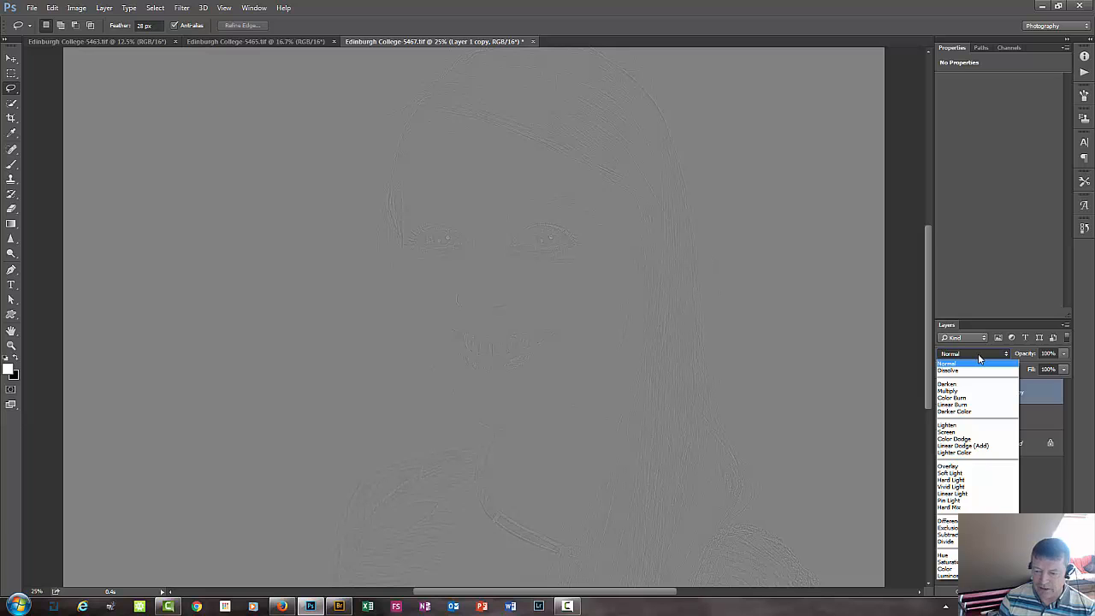
left_click(971, 495)
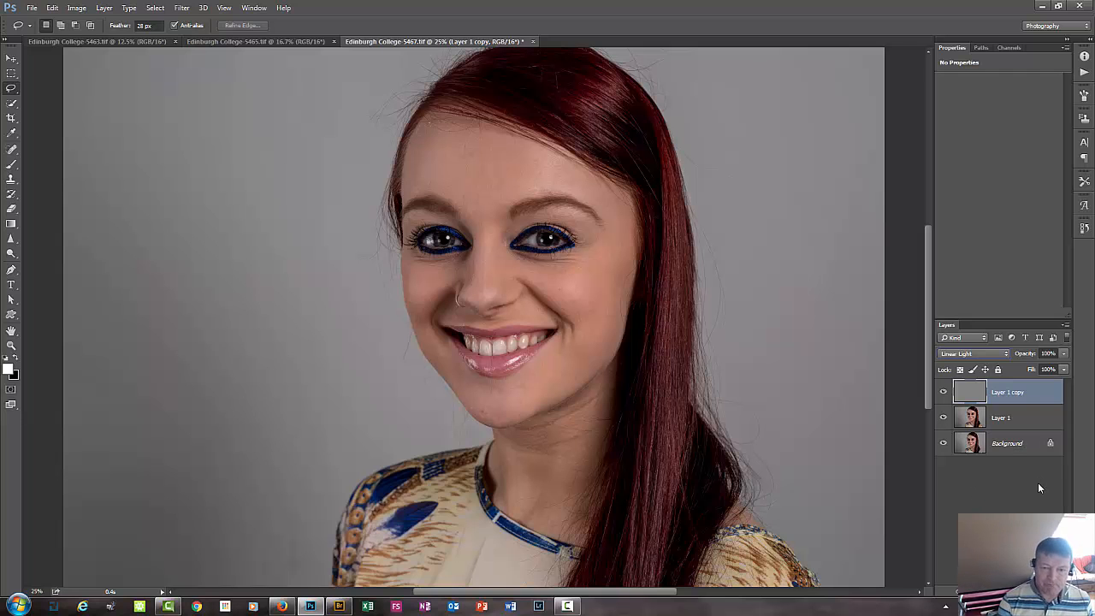
Compare the separated layers with the Background alone on a close view of the cheek by toggling the upper layers' visibility.
key("ctrl+plus")
key("ctrl+plus")
key("ctrl+plus")
key("ctrl+plus")
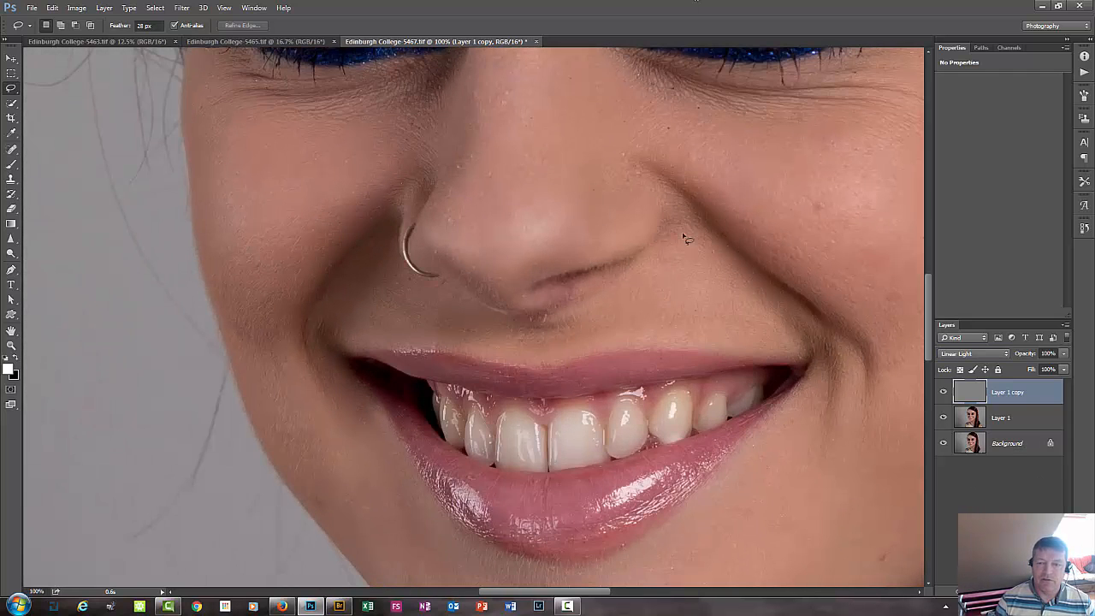
left_click_drag(632, 244, 338, 325)
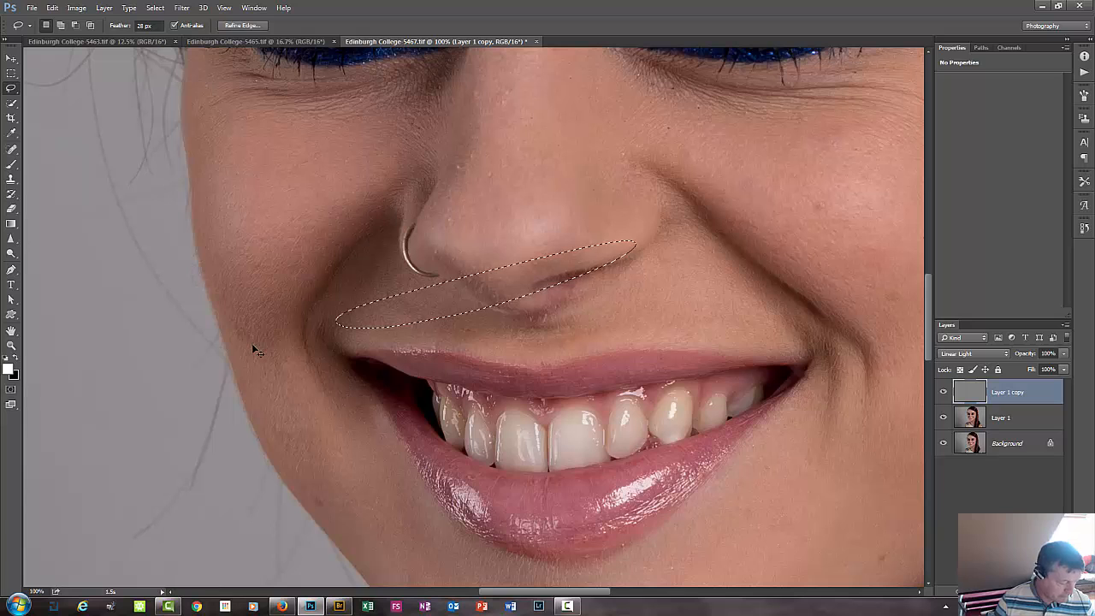
key("ctrl+d")
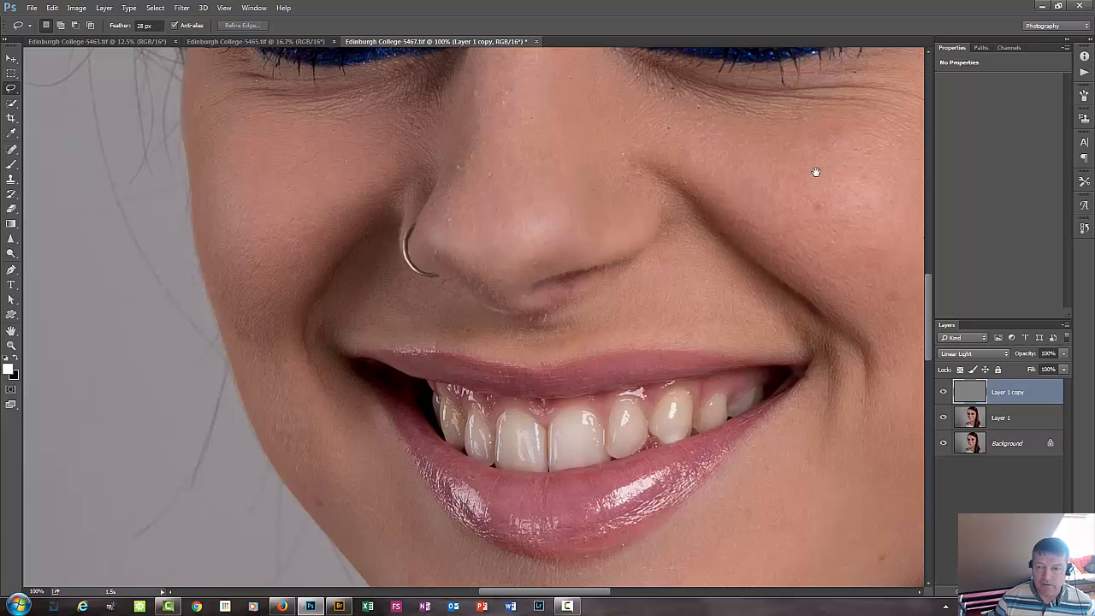
left_click_drag(813, 171, 478, 328)
left_click(947, 448)
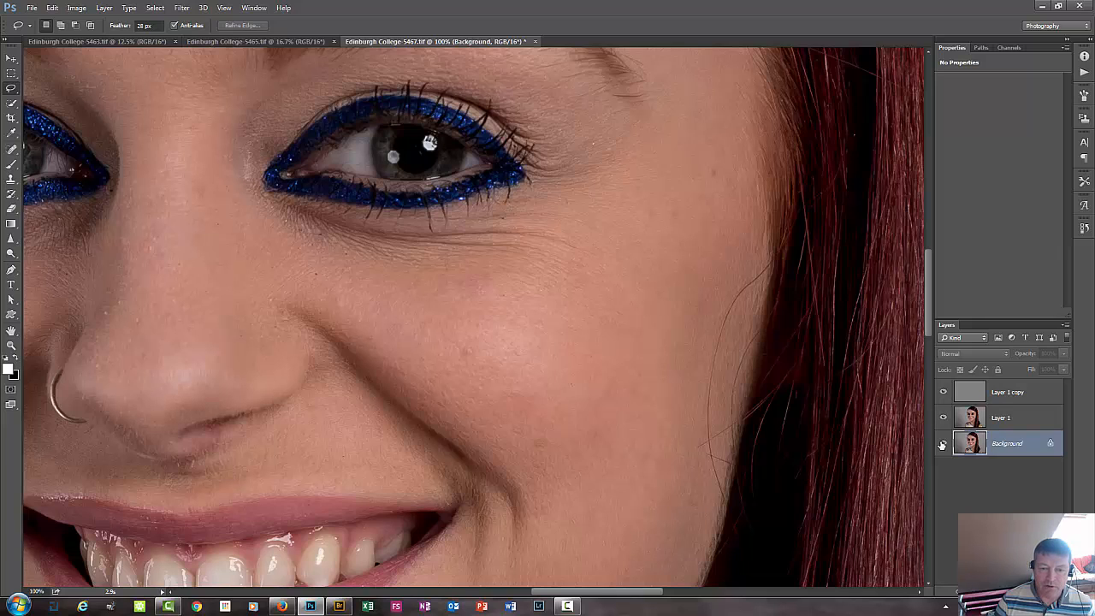
left_click(941, 444, "alt")
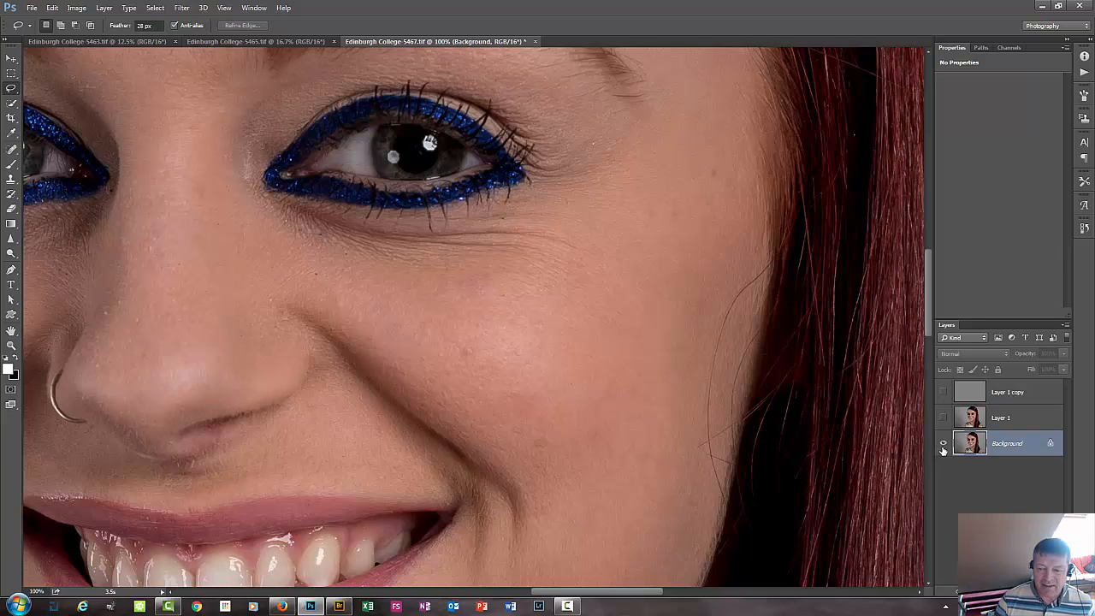
left_click(942, 444, "alt")
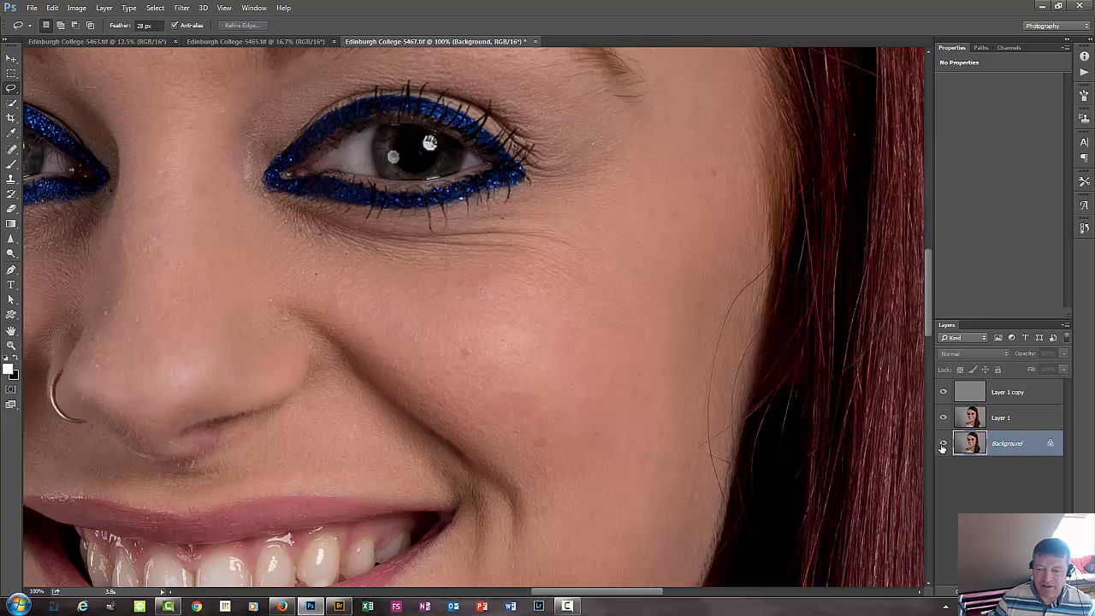
Select Layer 1 and draw a freehand lasso selection around the forehead, following the hairline and the tops of the eyebrows.
left_click(1003, 419)
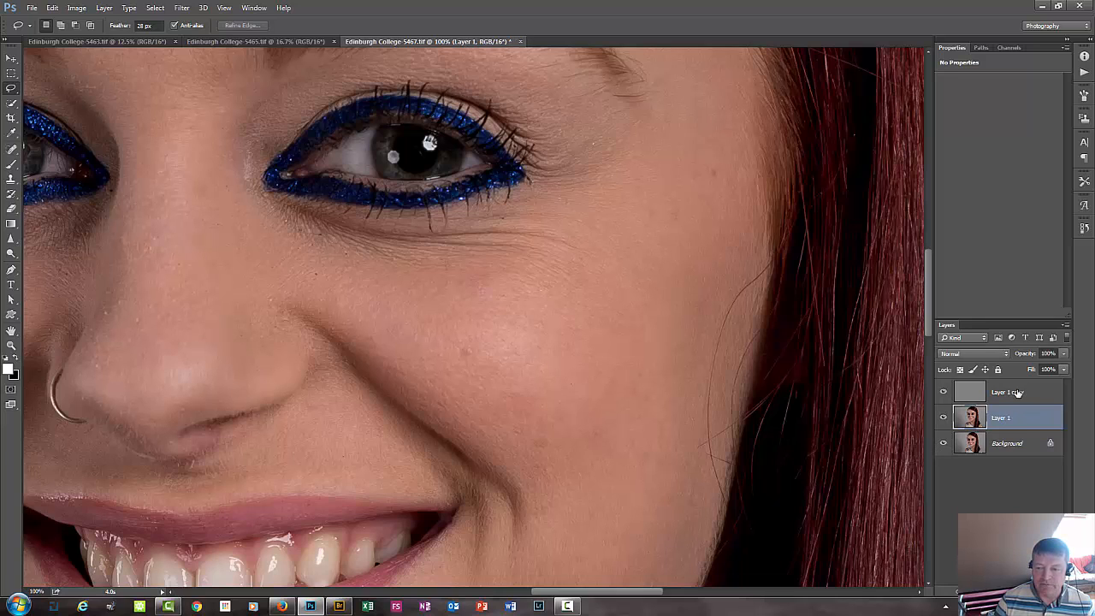
left_click(1017, 392)
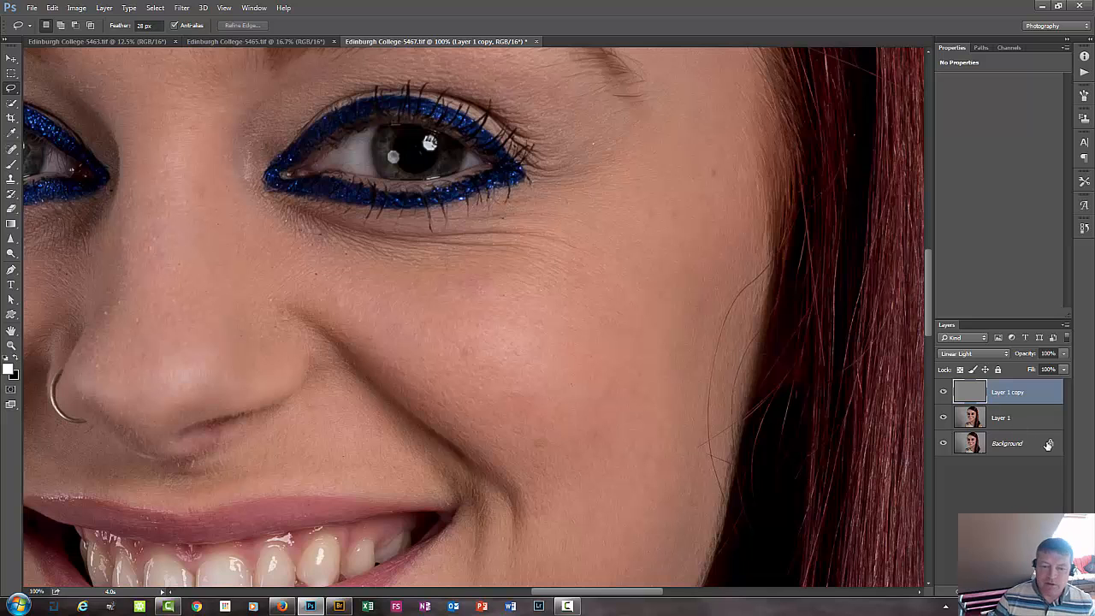
key("ctrl+minus")
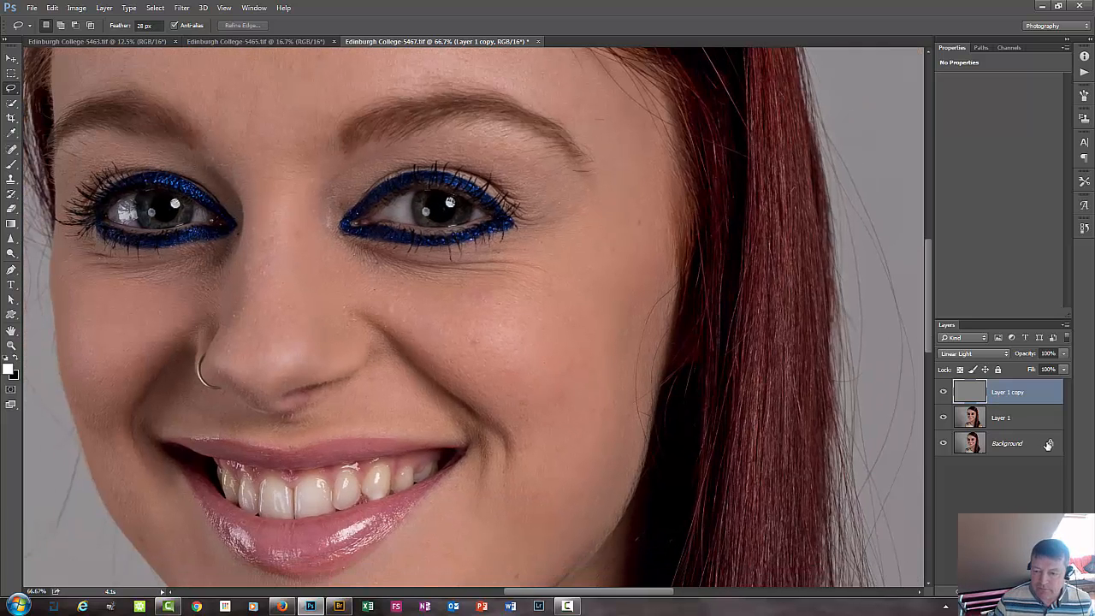
left_click(1002, 419)
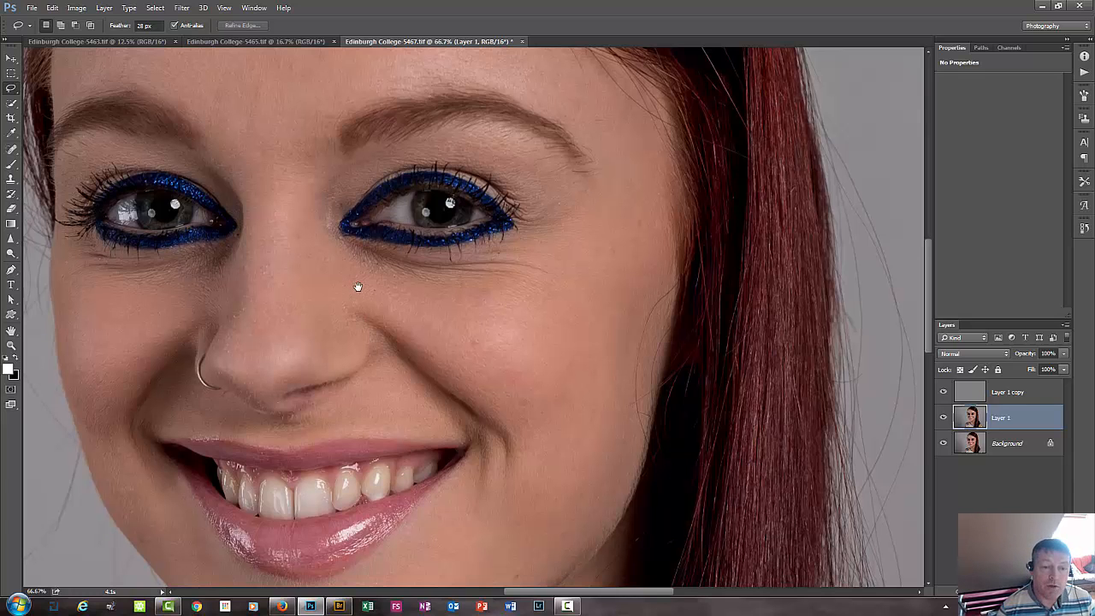
left_click_drag(357, 288, 487, 497)
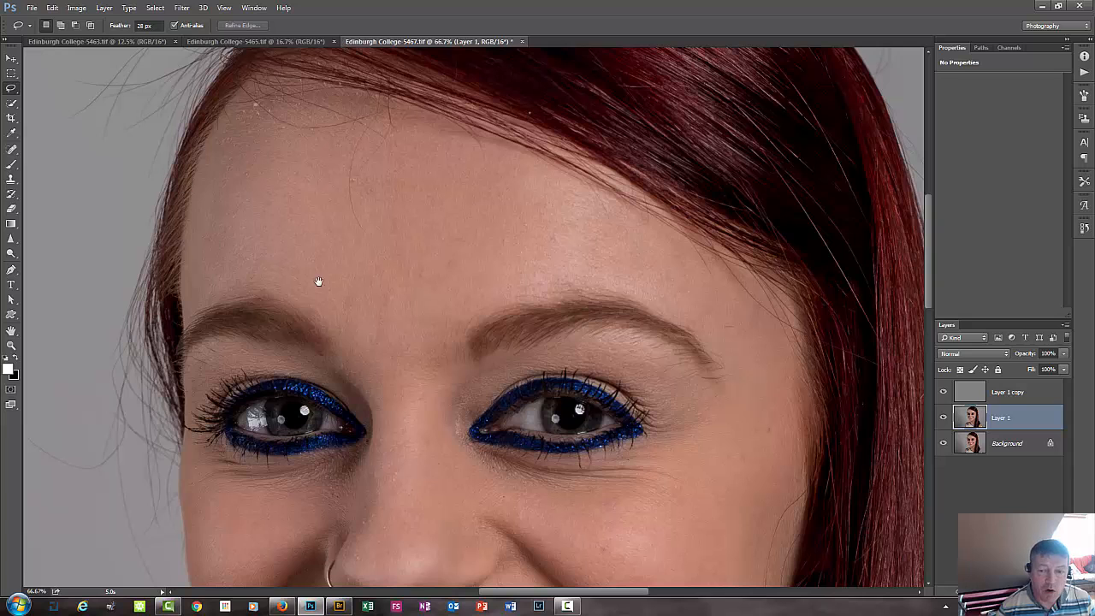
left_click_drag(450, 330, 492, 191)
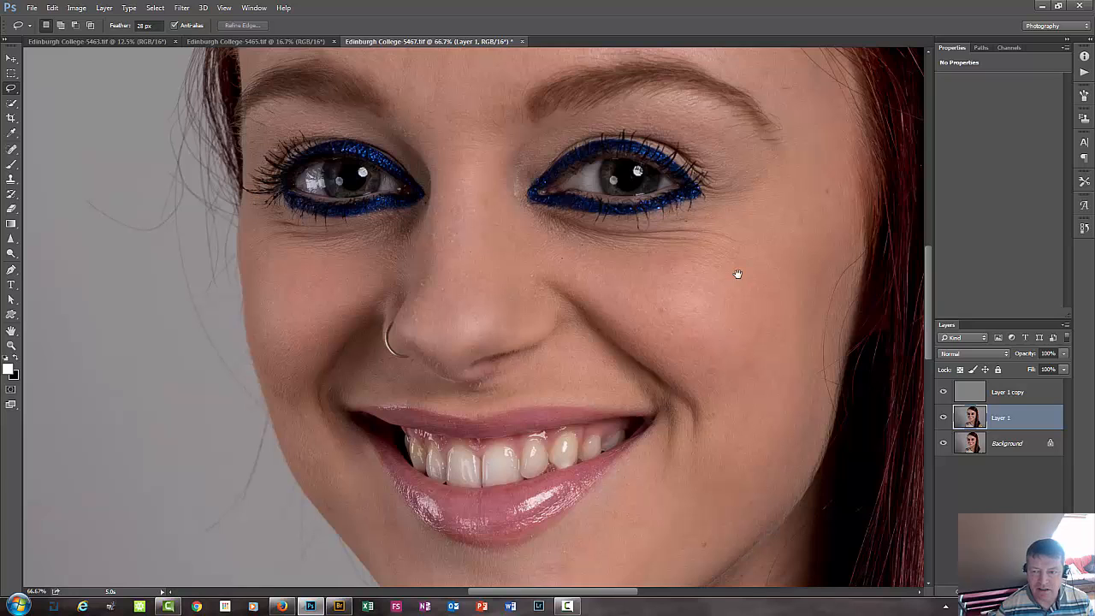
left_click_drag(619, 214, 607, 330)
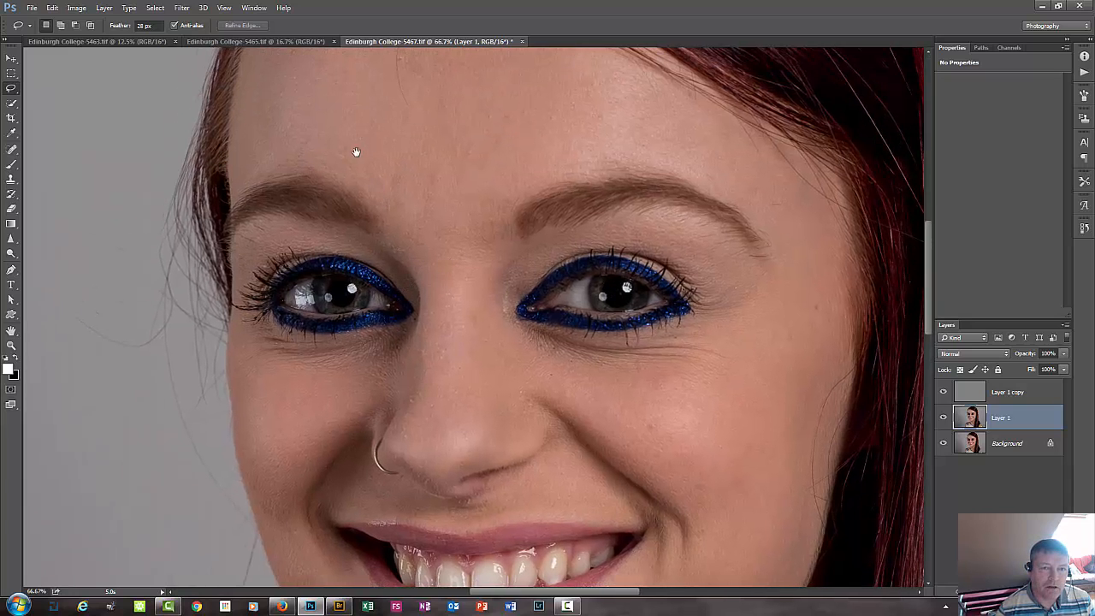
mouse_move(384, 122)
left_mouse_down()
mouse_move(368, 152)
mouse_move(366, 137)
mouse_move(391, 234)
left_mouse_up()
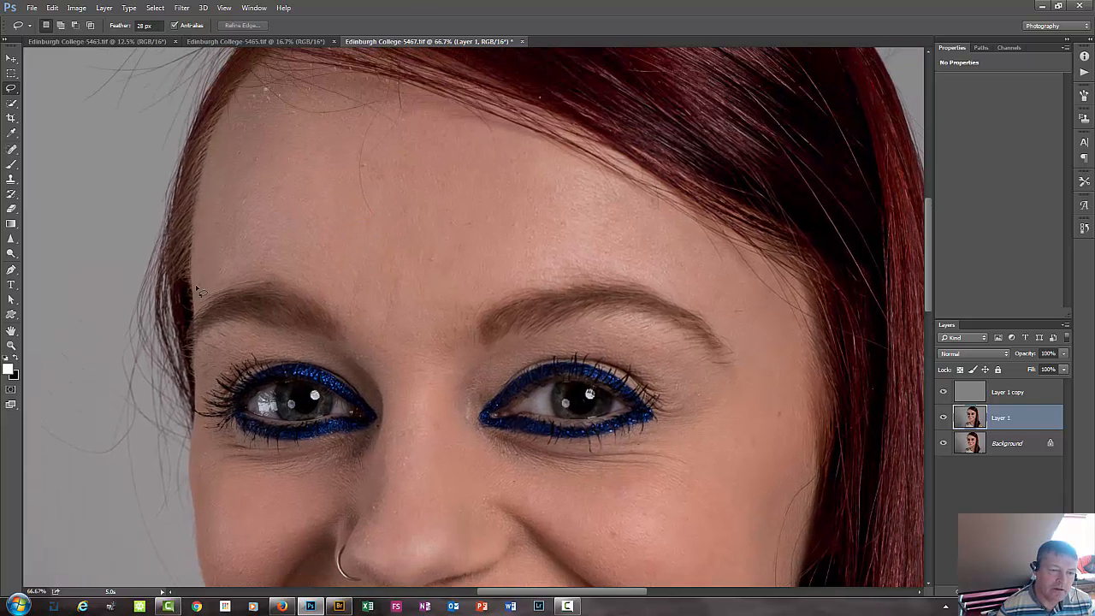
left_click_drag(195, 275, 242, 92)
mouse_move(395, 103)
left_mouse_down()
mouse_move(493, 152)
mouse_move(666, 202)
mouse_move(729, 244)
left_mouse_up()
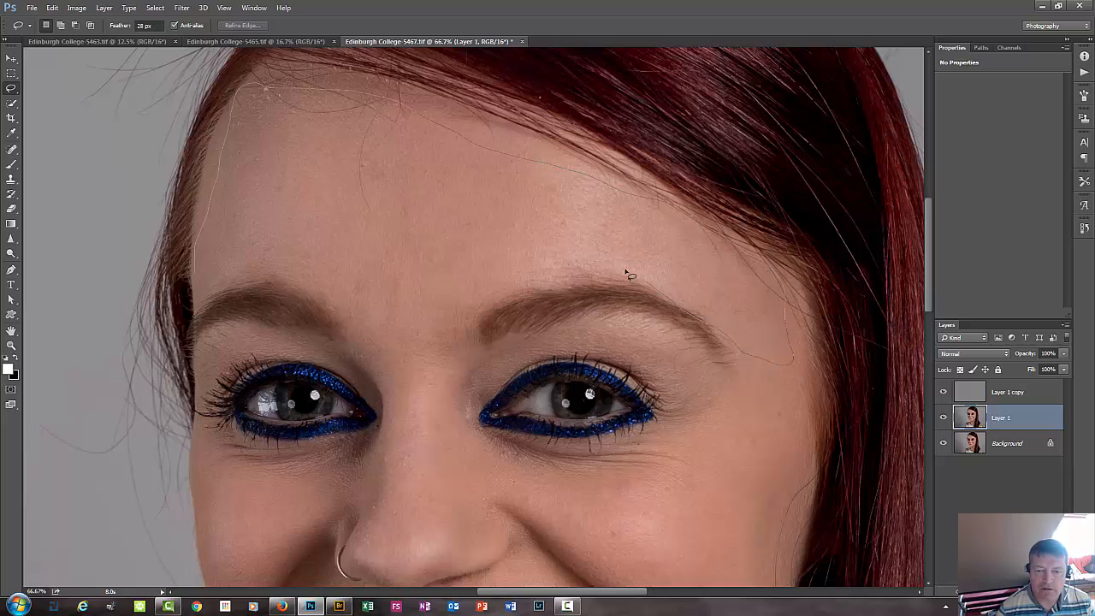
left_click_drag(233, 270, 181, 279)
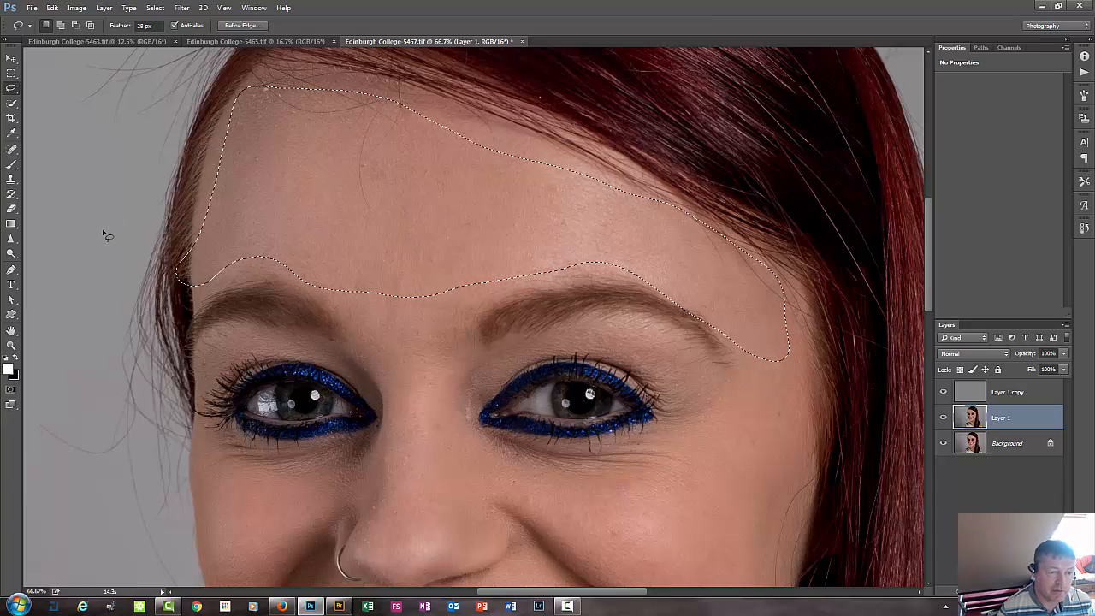
Add a region past the temple to the forehead selection and subtract it again, trimming the edge to the skin inside the hair.
key("shift")
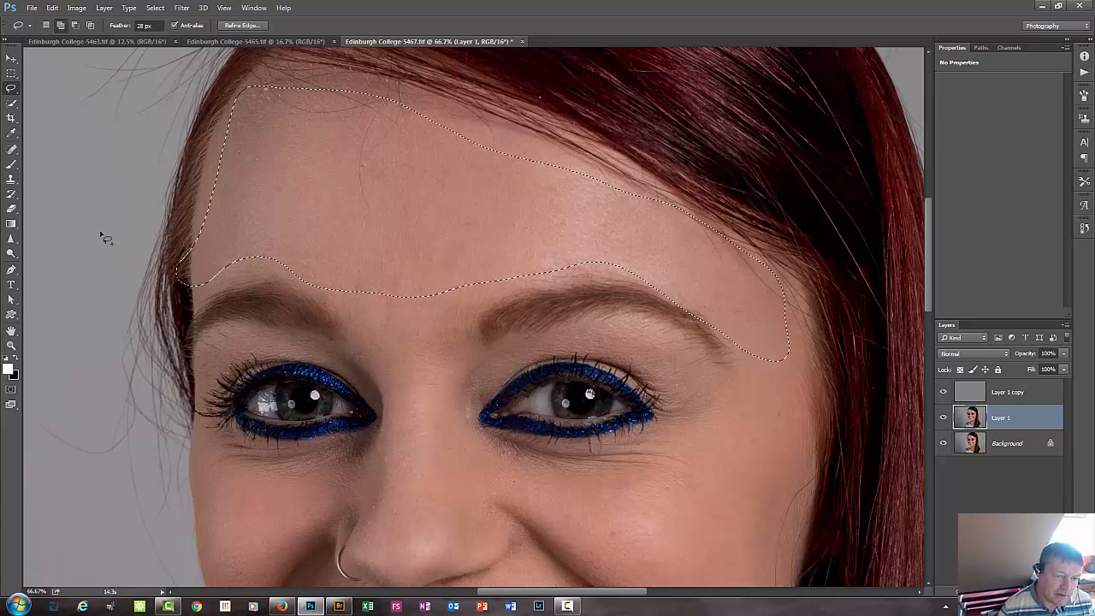
mouse_move(224, 156)
left_mouse_down()
mouse_move(223, 115)
mouse_move(113, 202)
mouse_move(261, 235)
left_mouse_up()
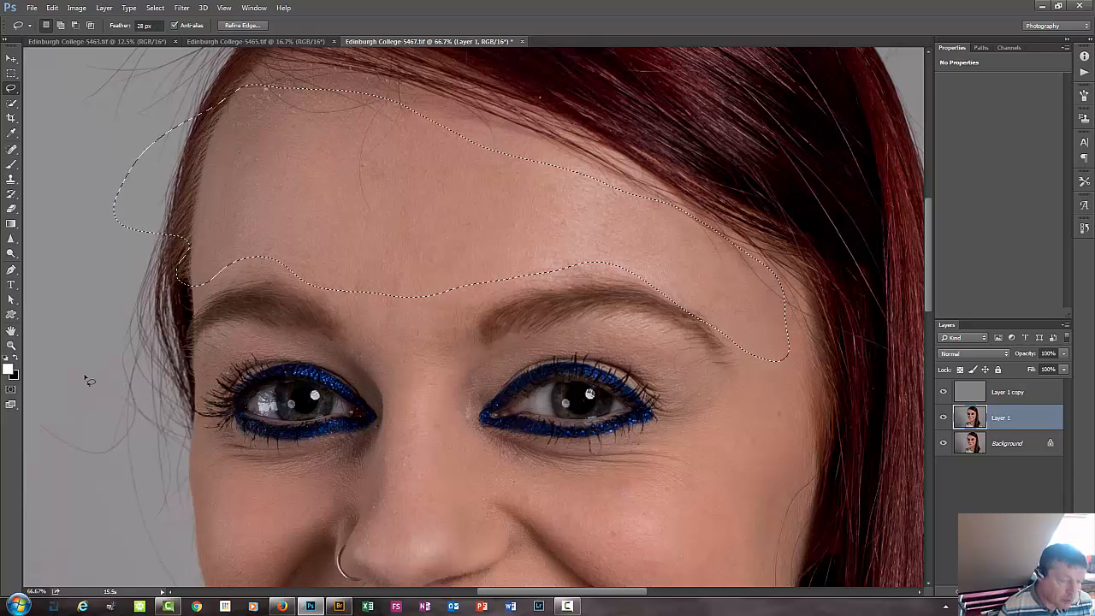
key("alt")
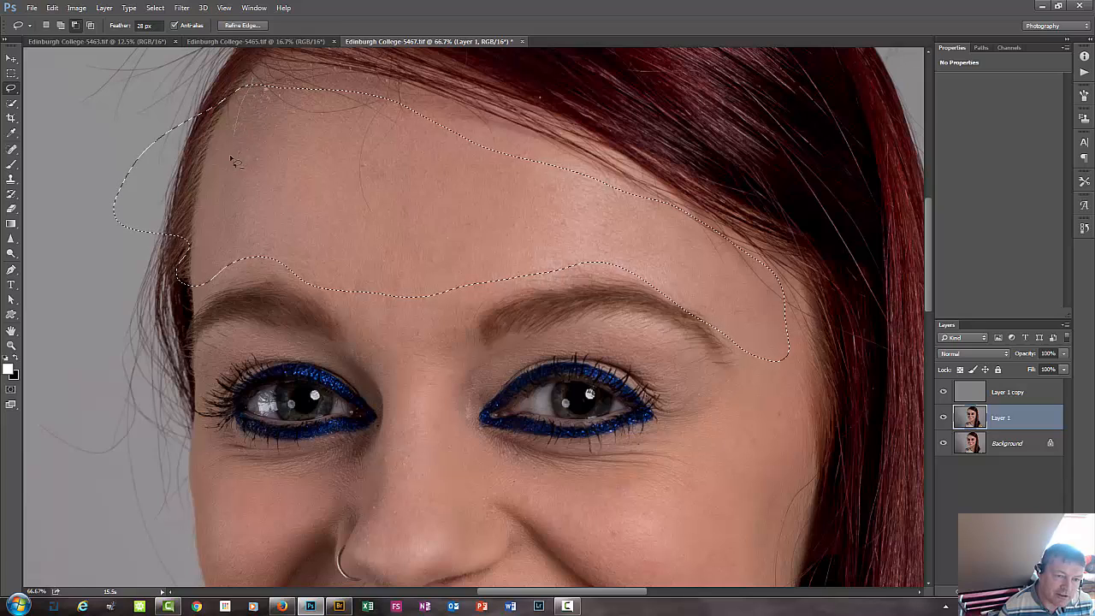
mouse_move(120, 255)
left_mouse_down()
mouse_move(102, 213)
mouse_move(126, 147)
mouse_move(166, 97)
mouse_move(201, 79)
mouse_move(255, 87)
left_mouse_up()
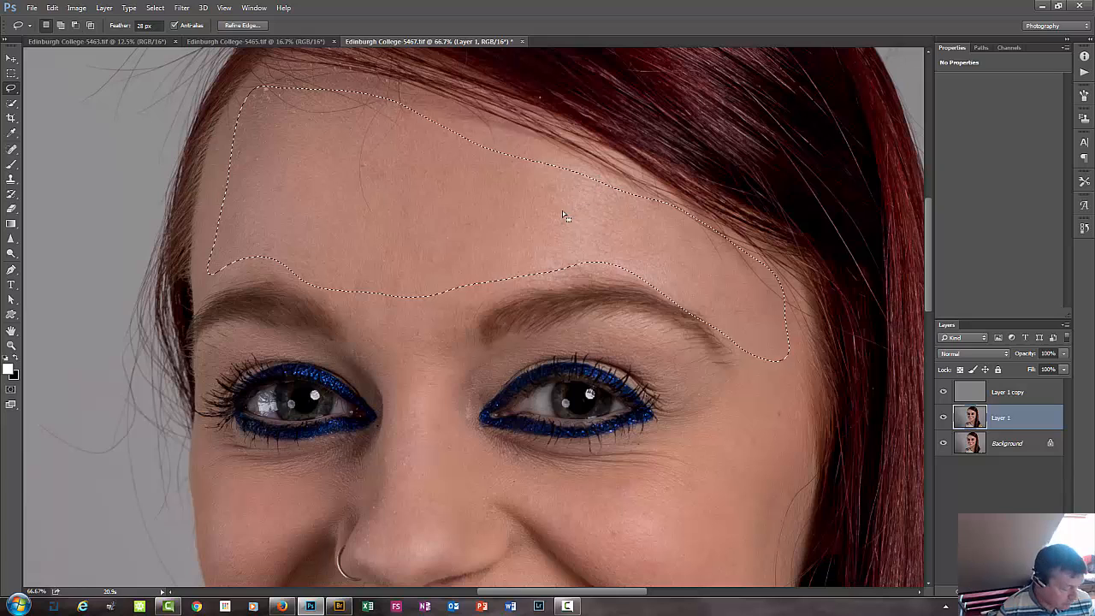
Extend the forehead selection up to the hairline and trim its lower edge clear of the eyebrow nearest the long hair.
mouse_move(541, 181)
left_mouse_down()
mouse_move(597, 180)
mouse_move(596, 162)
mouse_move(488, 124)
left_mouse_up()
left_click_drag(397, 103, 402, 101)
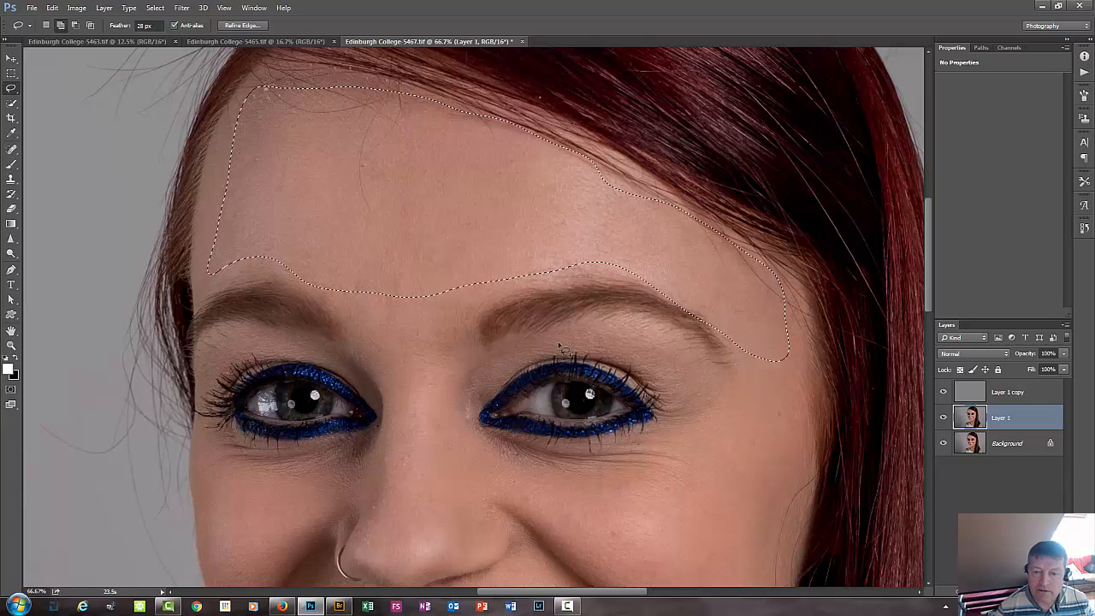
left_click_drag(666, 280, 596, 343)
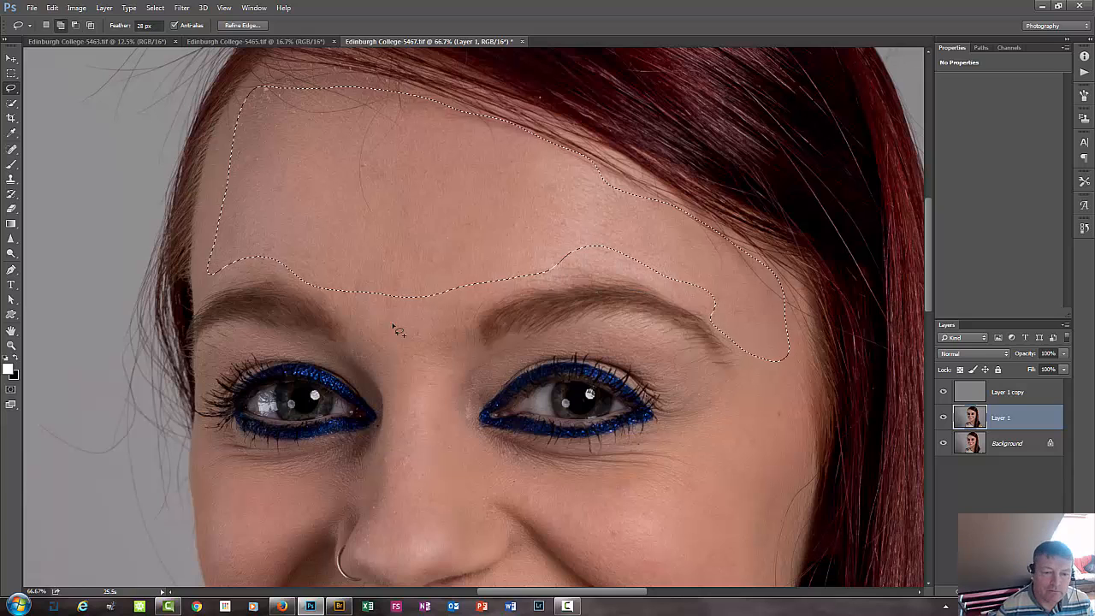
Add the bridge of the nose, the skin around the eye nearest the long hair, and the opposite upper cheek to the selection.
mouse_move(310, 278)
left_mouse_down("shift")
mouse_move(449, 394)
mouse_move(516, 259)
left_mouse_up("shift")
mouse_move(431, 414)
left_mouse_down("shift")
mouse_move(673, 434)
mouse_move(419, 443)
left_mouse_up("shift")
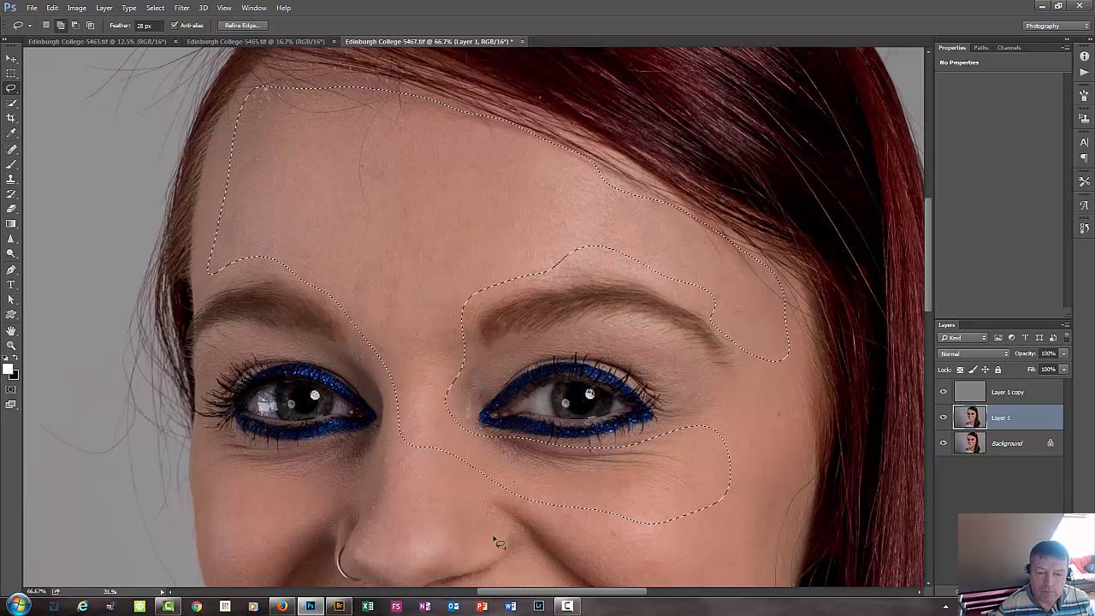
mouse_move(677, 452)
left_mouse_down("shift")
mouse_move(782, 454)
mouse_move(727, 494)
left_mouse_up("shift")
left_click_drag(732, 398, 691, 425, "shift")
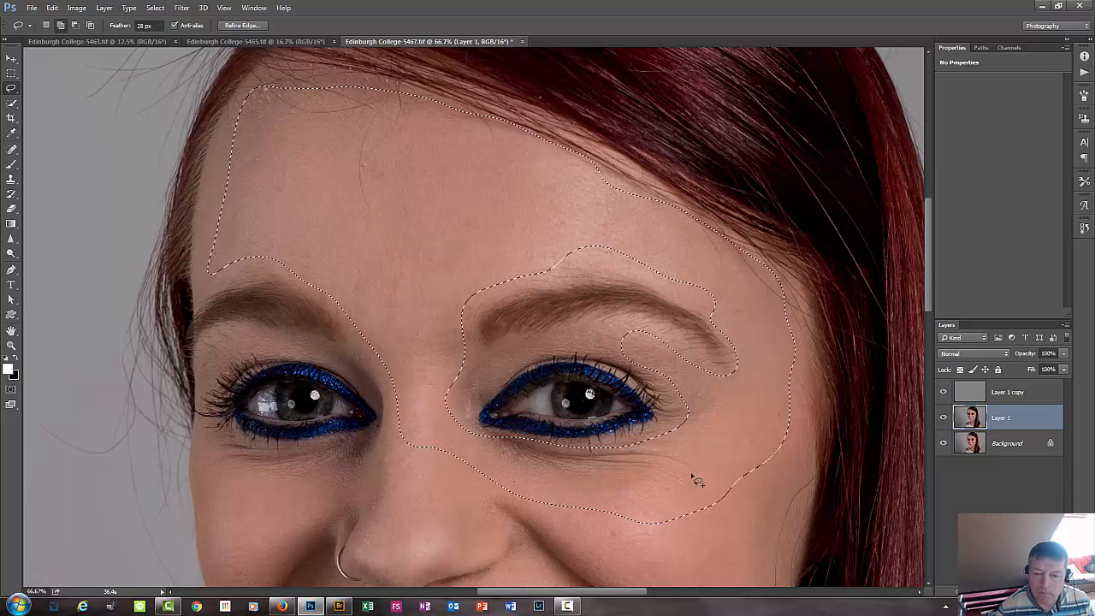
mouse_move(393, 439)
left_mouse_down("shift")
mouse_move(409, 453)
mouse_move(314, 447)
mouse_move(226, 581)
mouse_move(390, 476)
mouse_move(480, 477)
left_mouse_up("shift")
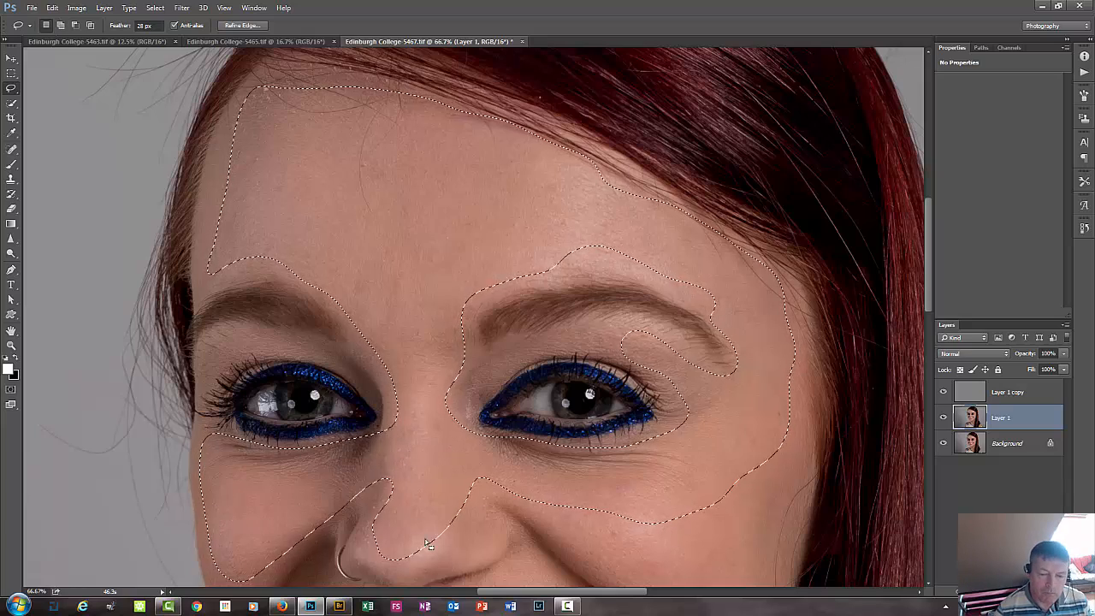
Extend the selection over the lower cheeks, upper lip area and chin, leaving out the lips and teeth.
scroll(402, 462, "down", 5)
mouse_move(417, 417)
left_mouse_down("shift")
mouse_move(301, 247)
mouse_move(348, 190)
mouse_move(330, 147)
mouse_move(454, 248)
mouse_move(571, 268)
mouse_move(409, 273)
mouse_move(318, 220)
mouse_move(649, 327)
mouse_move(579, 493)
mouse_move(394, 496)
left_mouse_up("shift")
mouse_move(658, 195)
left_mouse_down("shift")
mouse_move(590, 388)
mouse_move(658, 195)
left_mouse_up("shift")
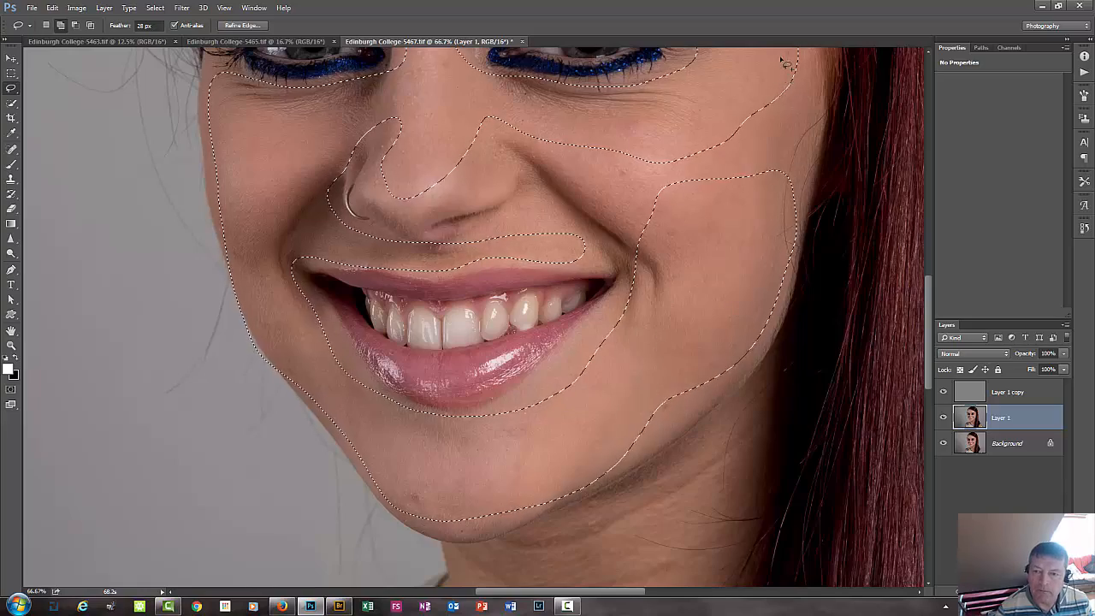
Add the remaining cheek skin up to the smile line and the gaps above and beside the mouth to the selection.
scroll(676, 325, "up", 4)
left_click_drag(731, 145, 748, 248, "shift")
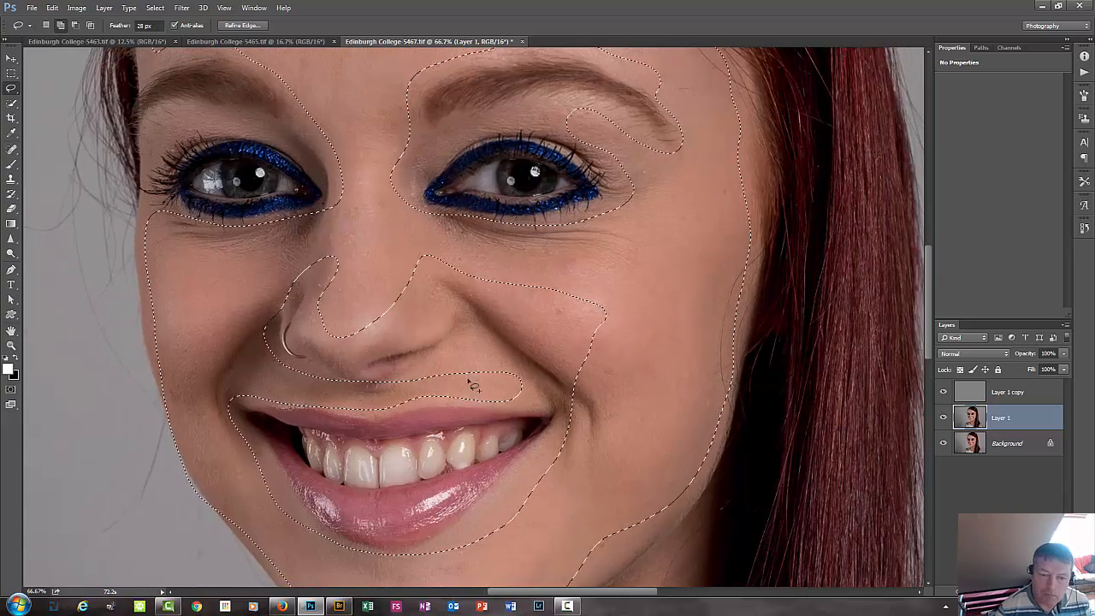
mouse_move(560, 382)
left_mouse_down("shift")
mouse_move(491, 294)
mouse_move(602, 359)
mouse_move(613, 326)
mouse_move(602, 279)
left_mouse_up("shift")
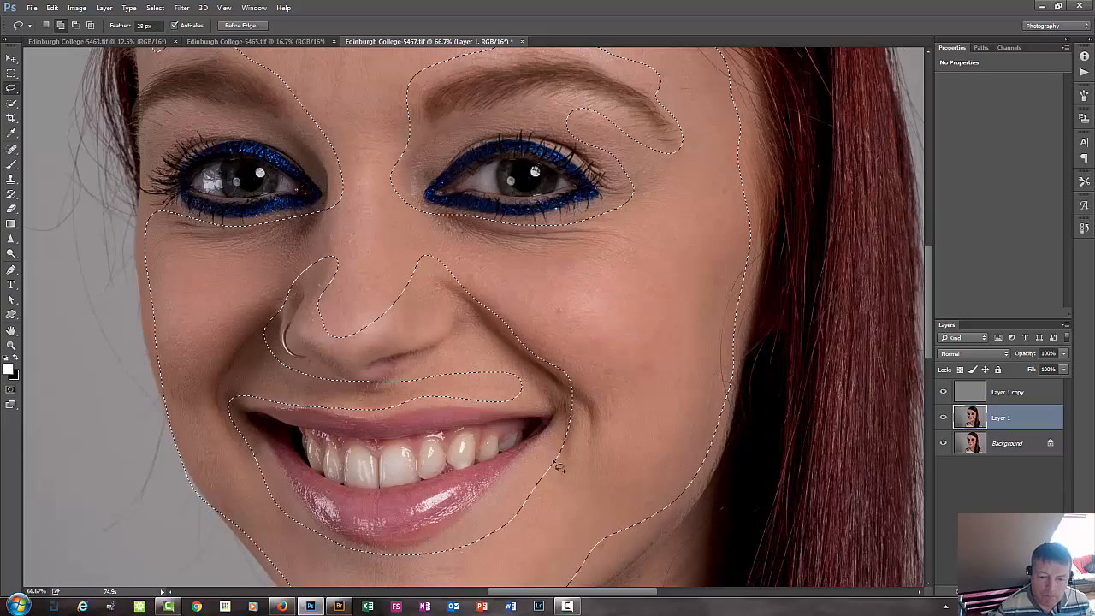
left_click_drag(552, 460, 563, 446)
left_click_drag(490, 363, 466, 344)
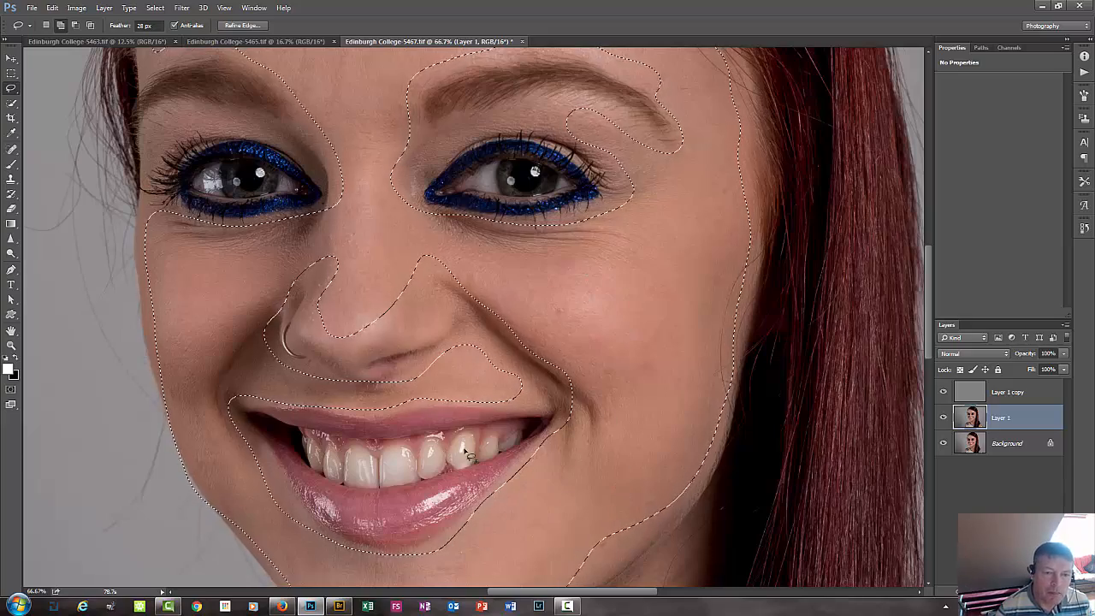
Check the document's pixel dimensions and resolution in Image Size, and close it without changes.
key("ctrl+minus")
key("ctrl+minus")
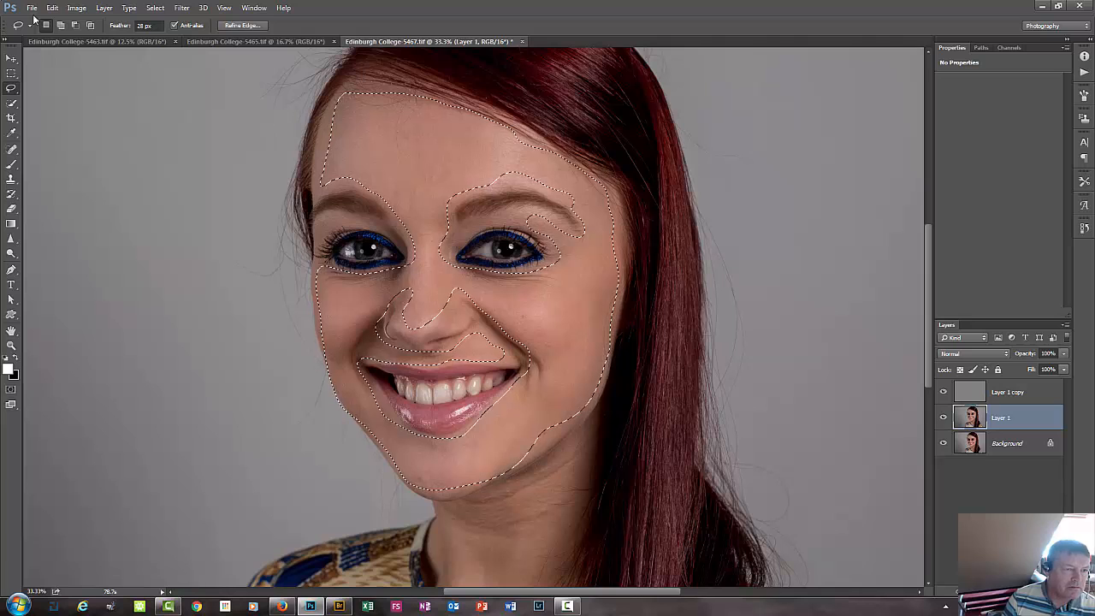
left_click(75, 8)
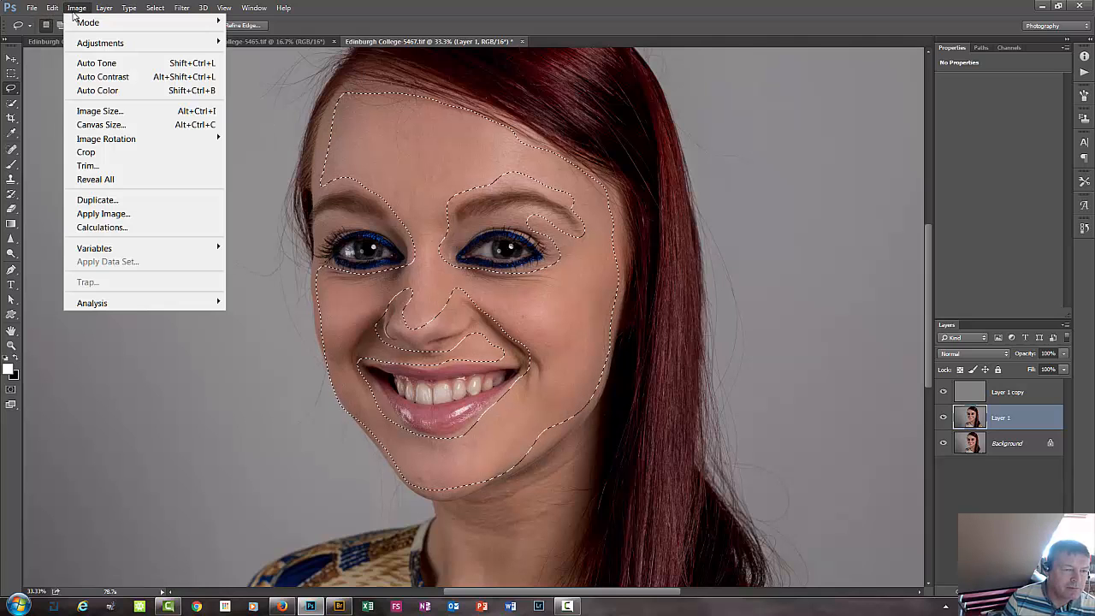
left_click(84, 112)
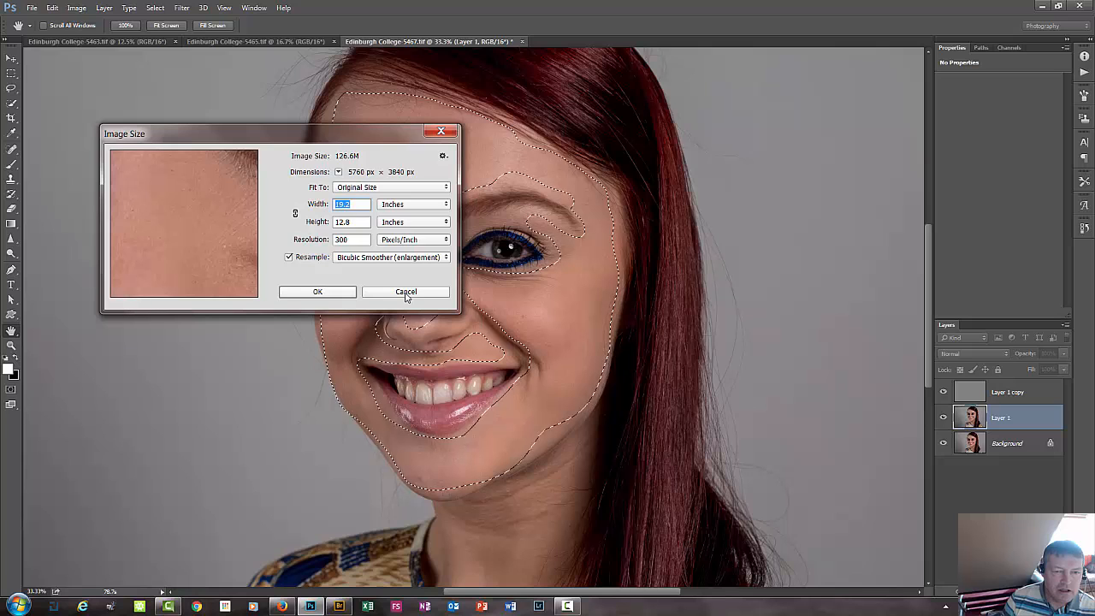
left_click(406, 292)
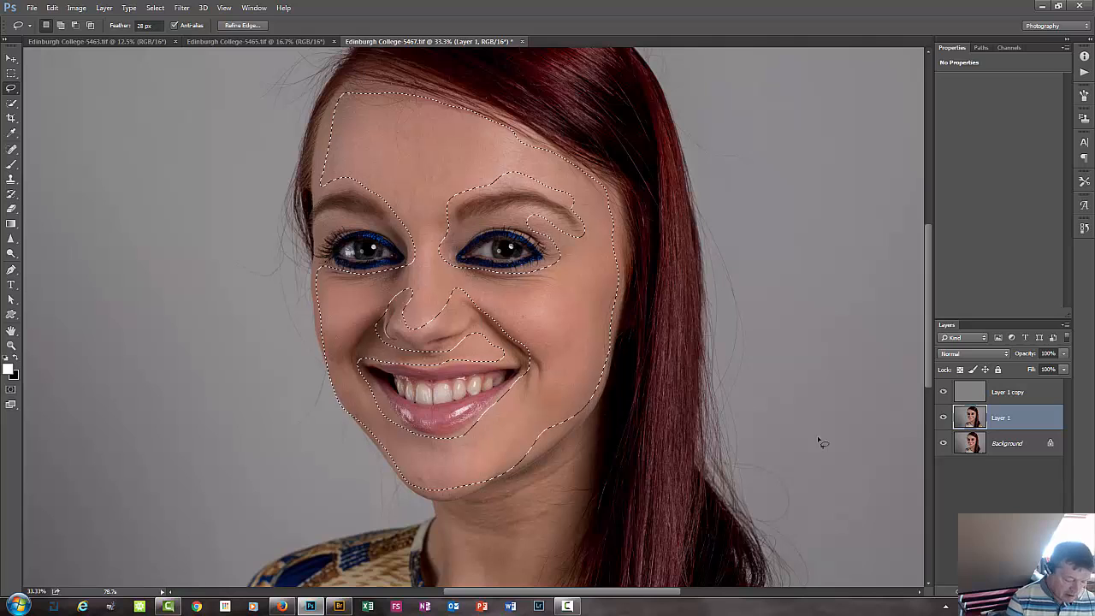
Start a Gaussian Blur on the selected facial skin of Layer 1 with a radius of 20 pixels.
key("ctrl+alt+f")
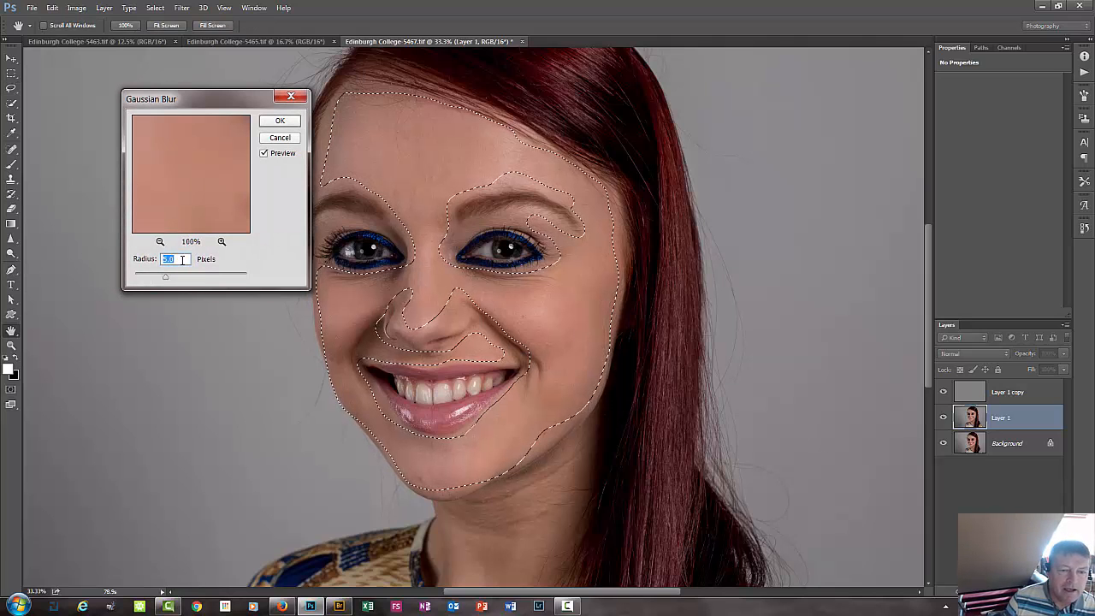
left_click_drag(183, 152, 188, 232)
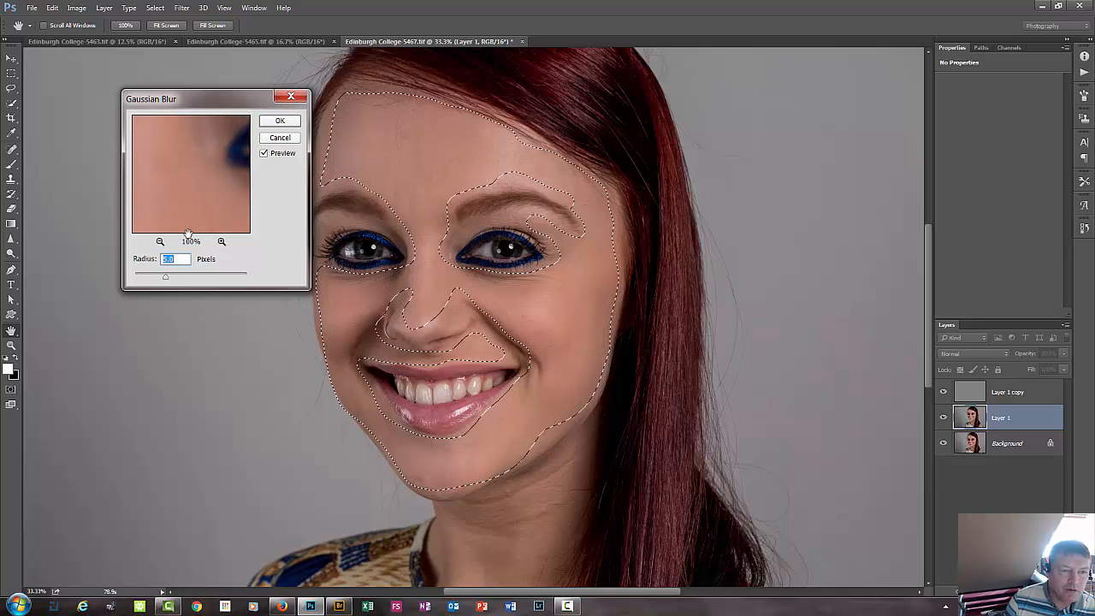
type("20")
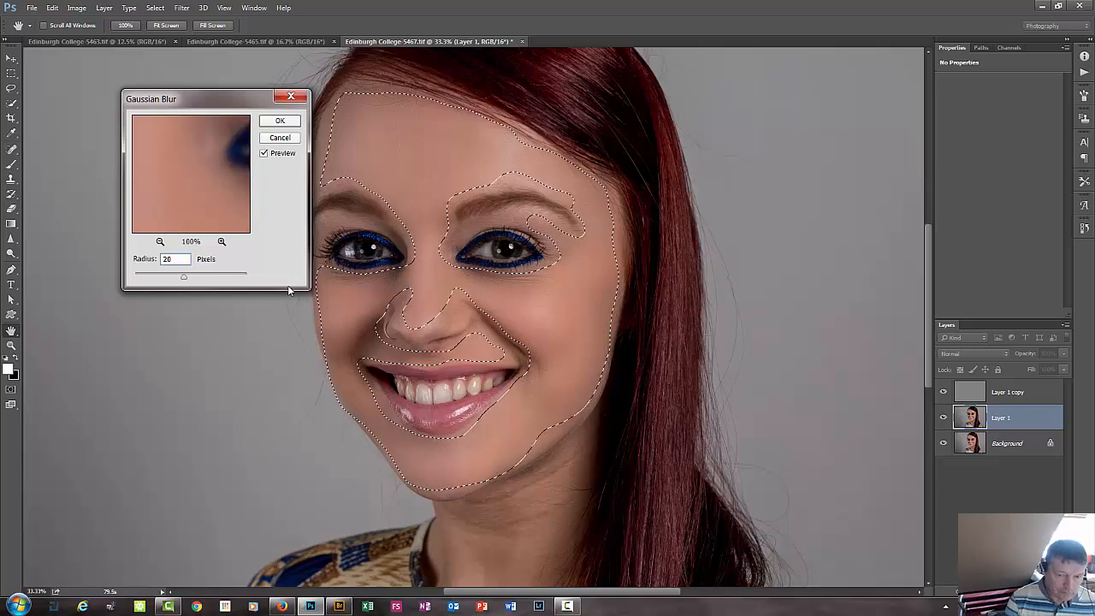
key("ctrl+plus")
key("ctrl+plus")
key("ctrl+plus")
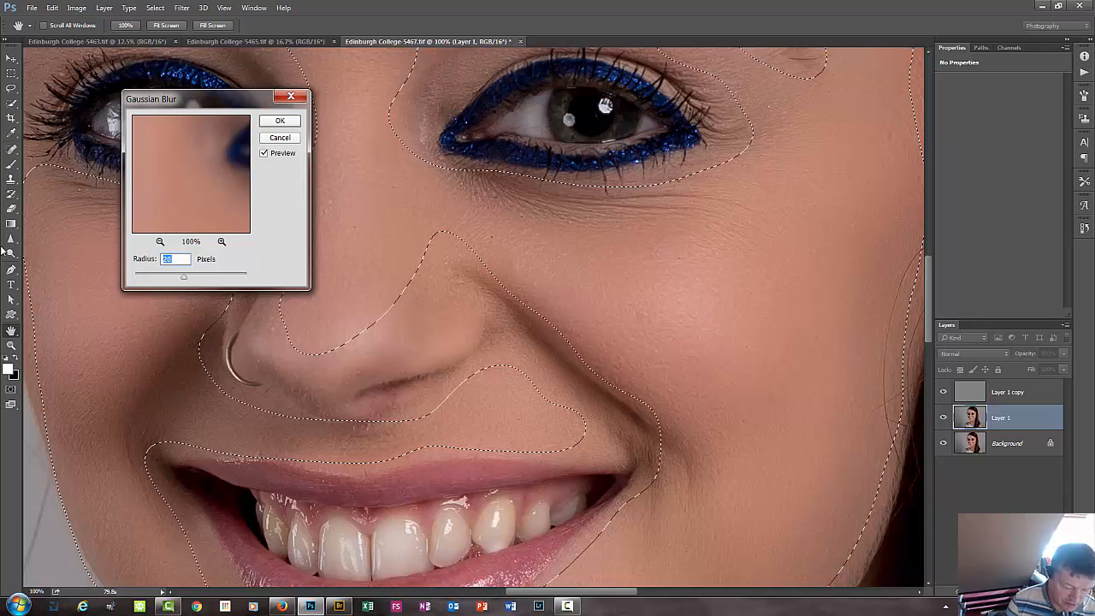
Try blur radii of 15 and 10 pixels, comparing their effect on the cheek and forehead skin.
type("15")
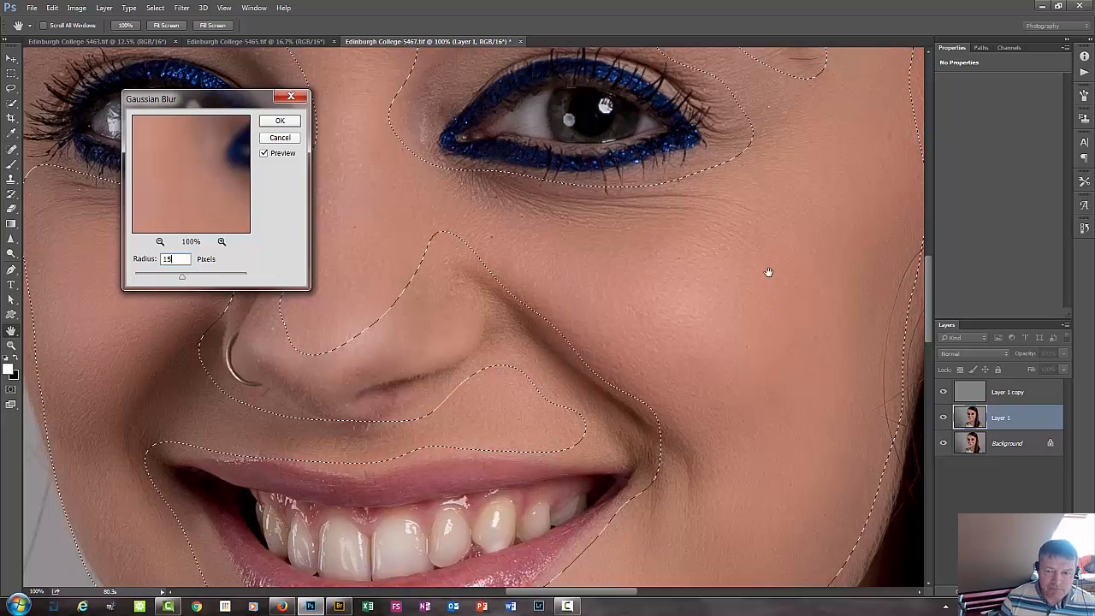
left_click_drag(764, 254, 672, 455)
left_click_drag(729, 331, 881, 526)
left_click_drag(587, 258, 608, 190)
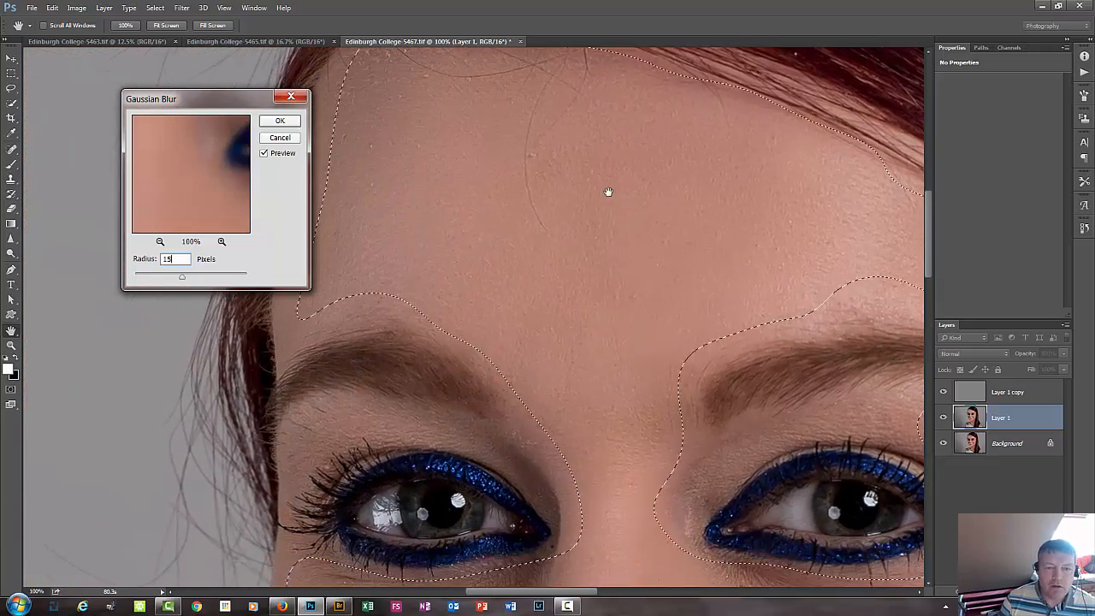
mouse_move(460, 197)
left_mouse_down()
mouse_move(464, 239)
mouse_move(471, 200)
left_mouse_up()
double_click(182, 259)
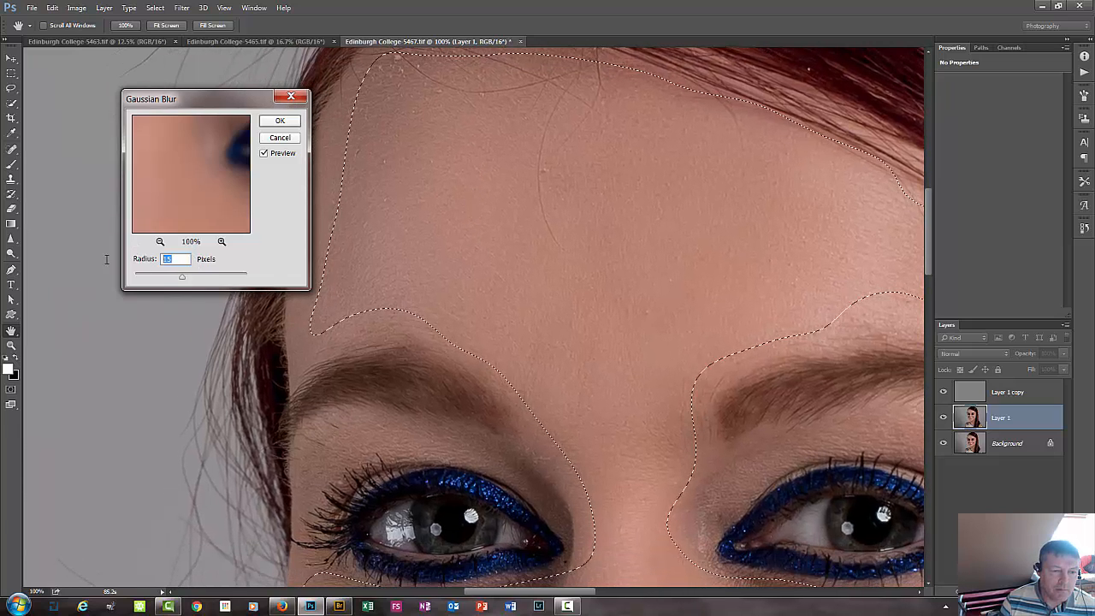
type("2")
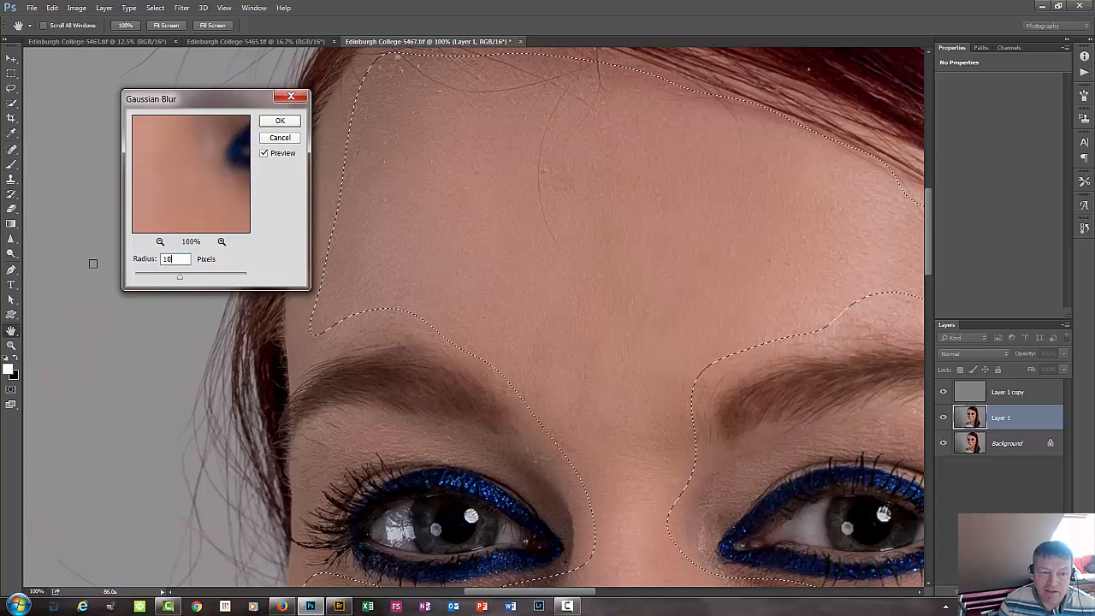
left_click_drag(188, 260, 18, 257)
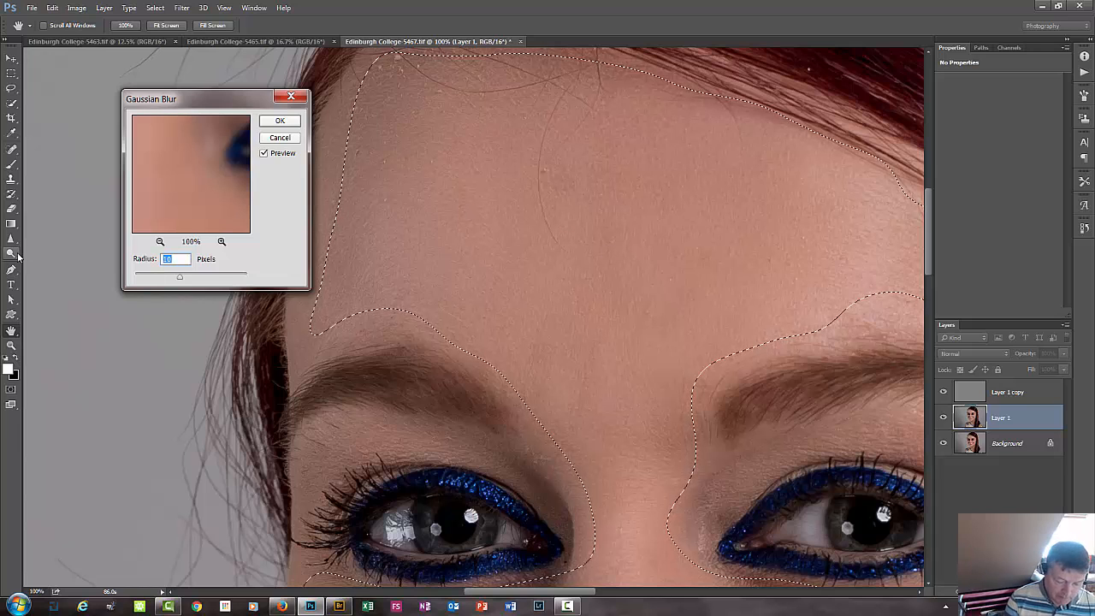
type("15")
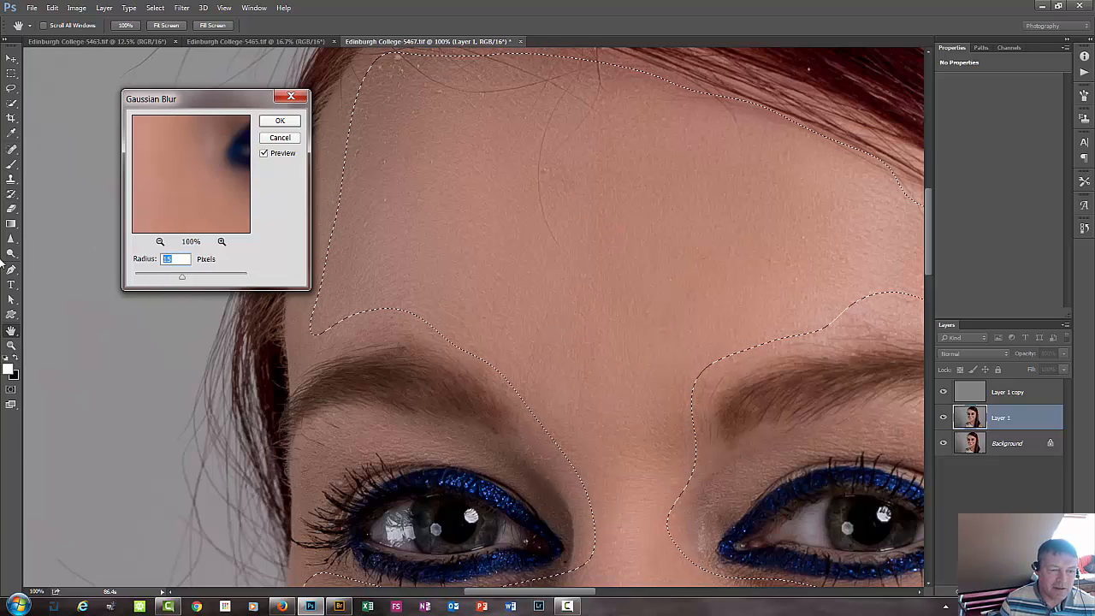
Set the blur radius to 20 pixels, apply it to the facial skin and clear the selection.
type("20")
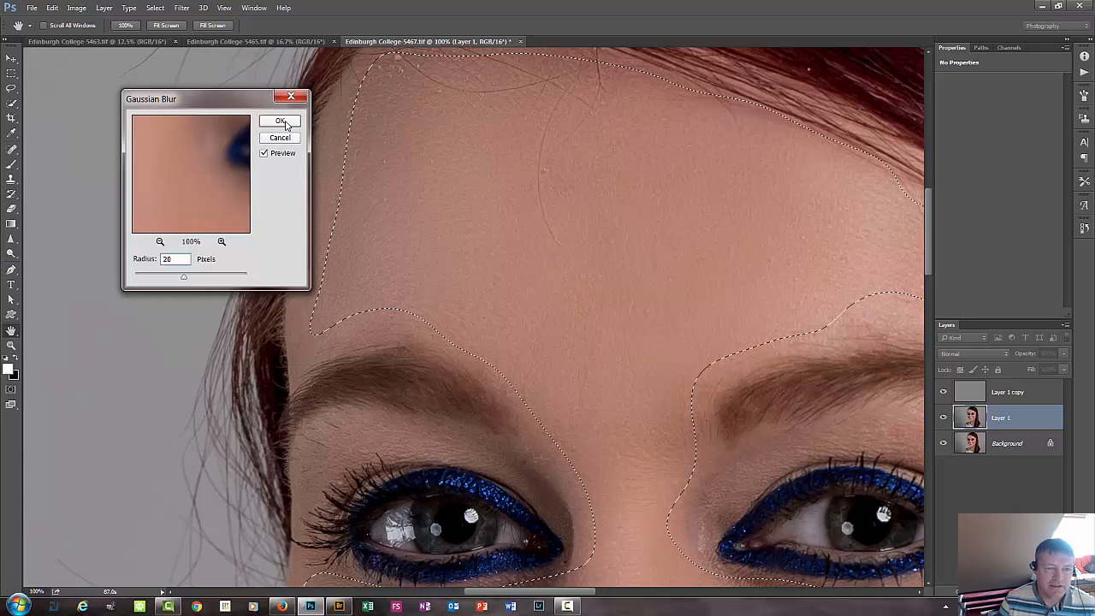
left_click(282, 121)
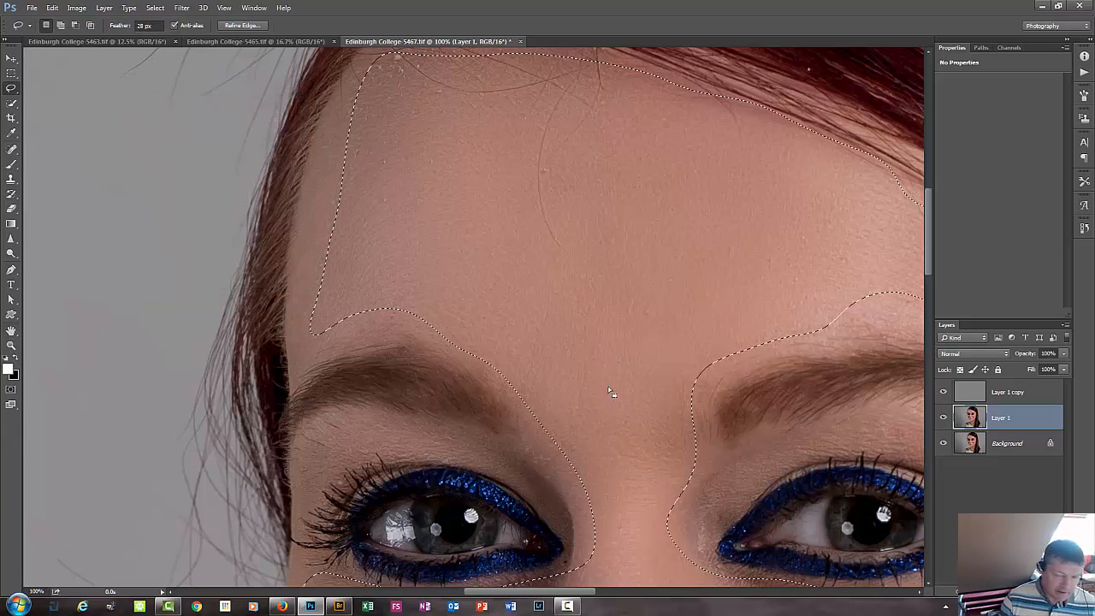
key("ctrl+d")
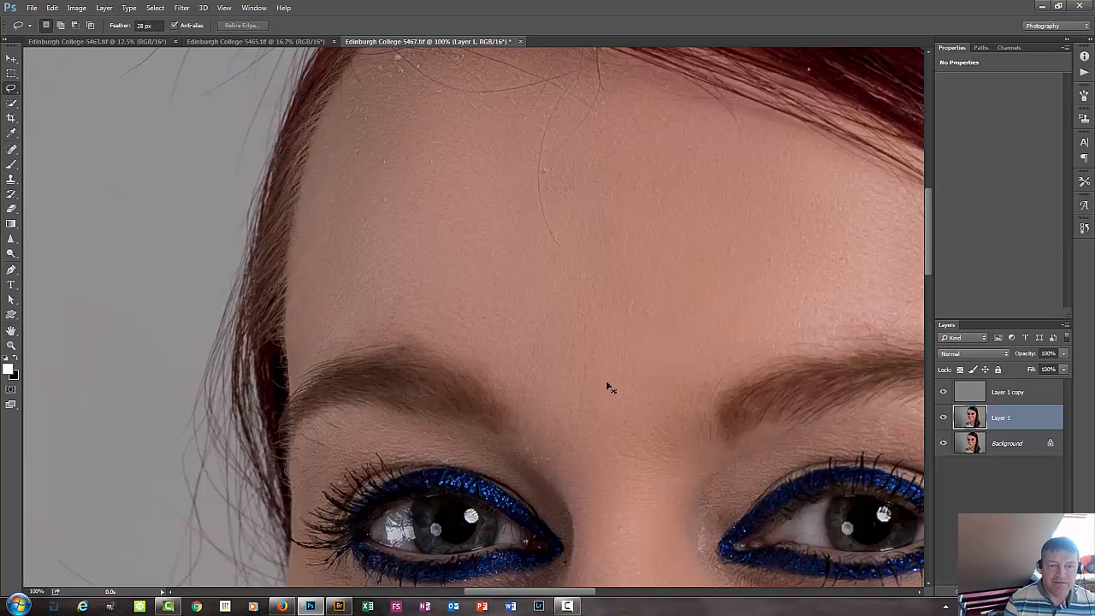
key("ctrl+minus")
key("ctrl+minus")
key("ctrl+minus")
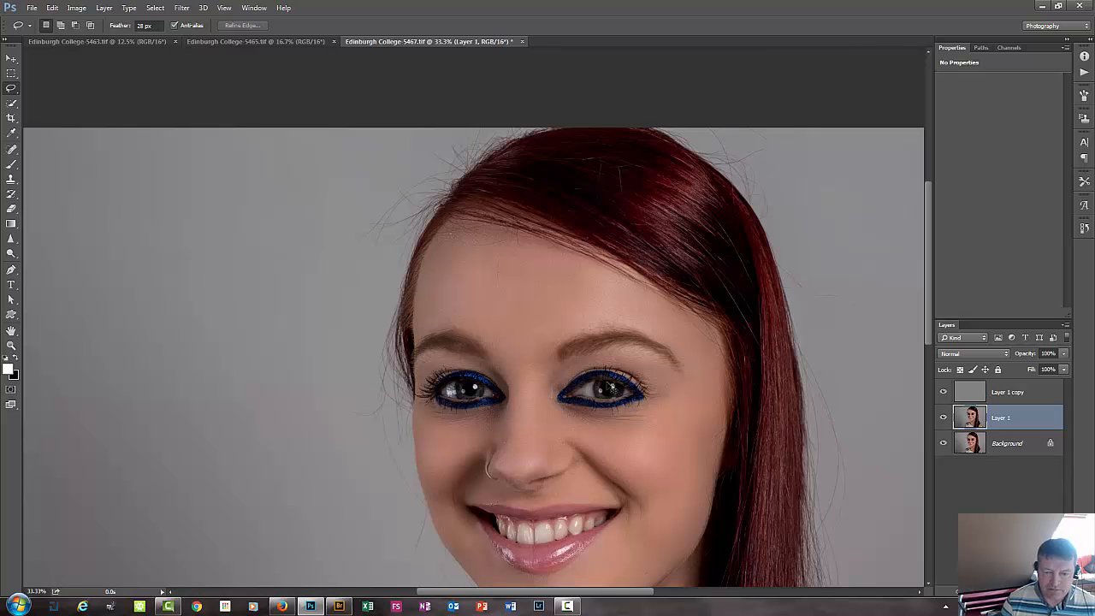
left_click(254, 606)
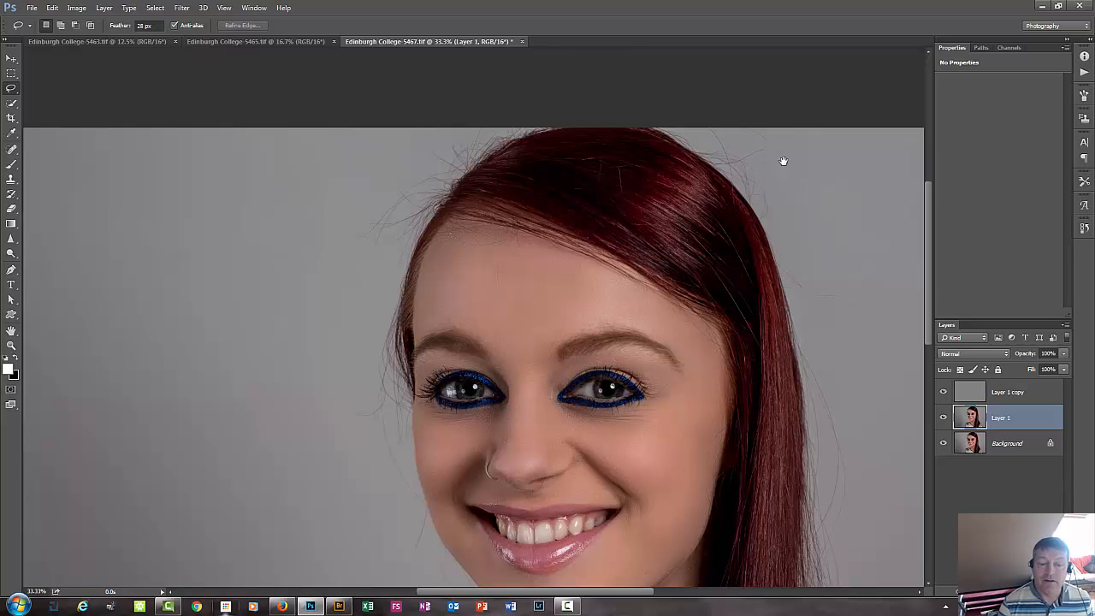
Lasso the neck skin from beneath the jawline down to just above the neckline, bounded by the long hair.
key("ctrl+plus")
key("ctrl+plus")
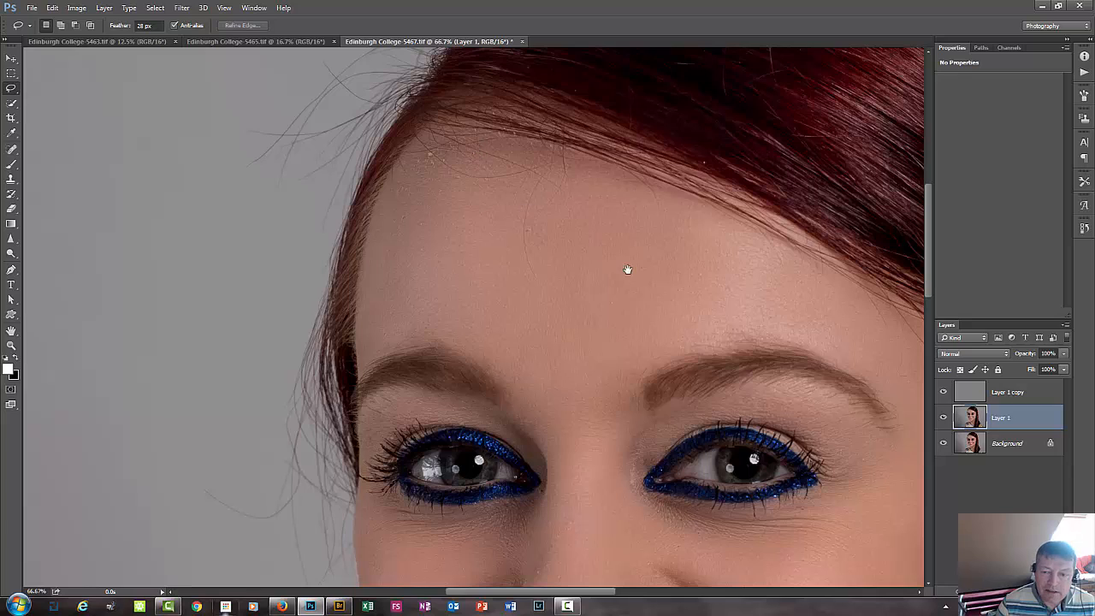
left_click_drag(627, 270, 386, 162)
left_click_drag(591, 456, 645, 270)
left_click_drag(642, 319, 655, 274)
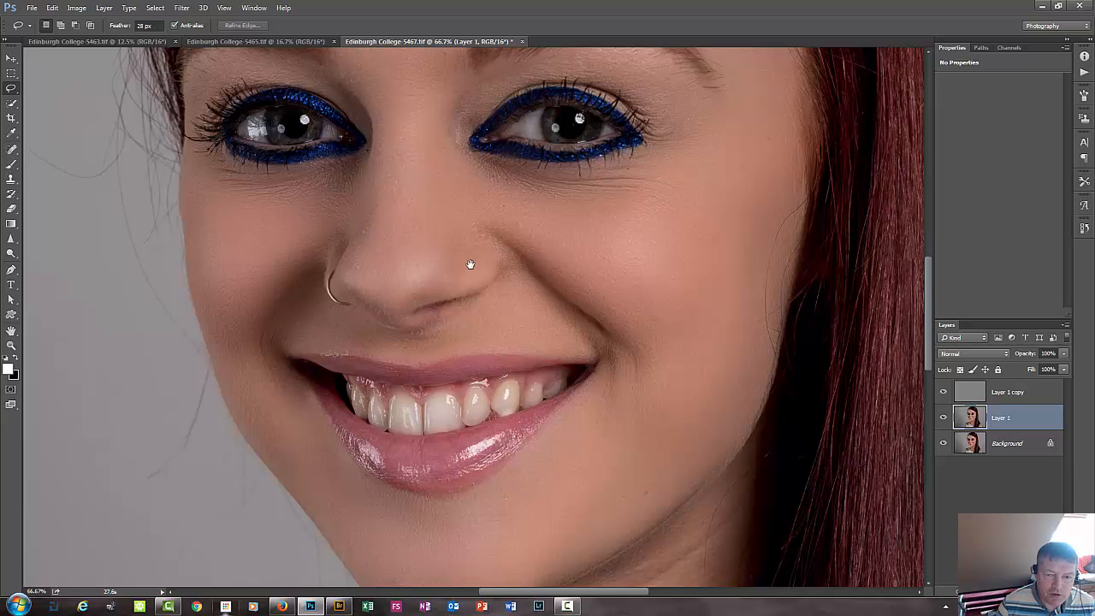
left_click_drag(567, 475, 535, 221)
left_click_drag(457, 312, 457, 262)
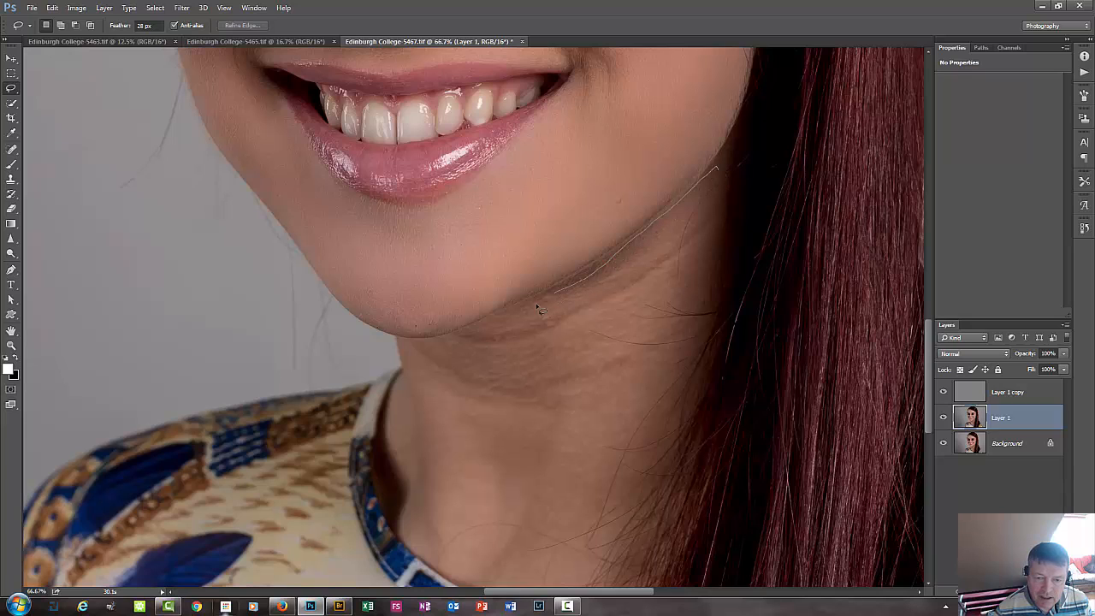
mouse_move(419, 441)
left_mouse_down()
mouse_move(429, 522)
mouse_move(476, 561)
left_mouse_up()
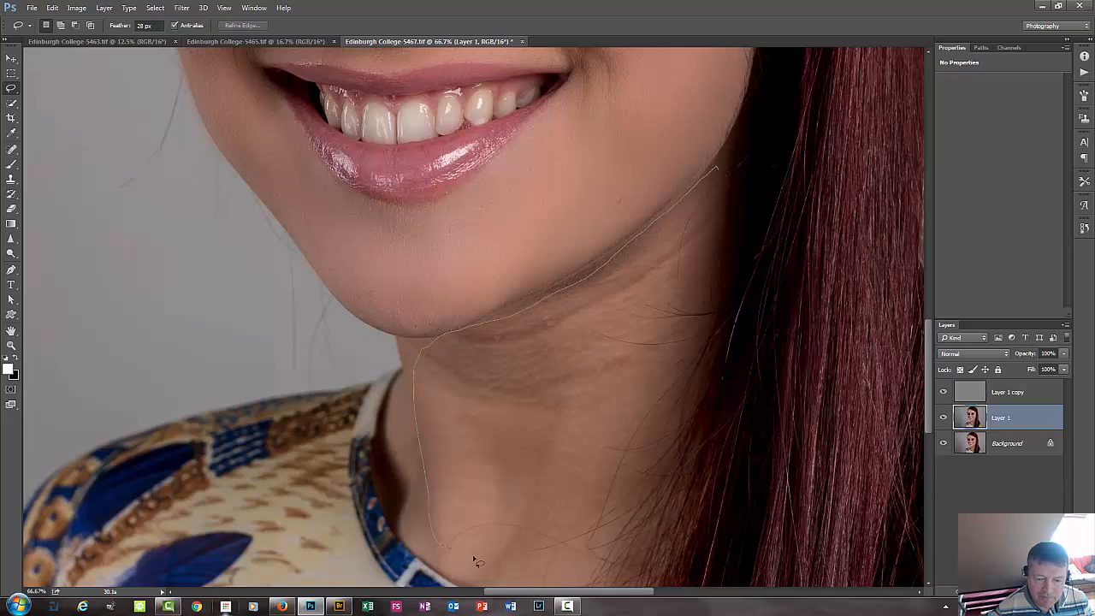
mouse_move(639, 481)
left_mouse_down()
mouse_move(710, 384)
mouse_move(727, 258)
mouse_move(728, 190)
mouse_move(717, 176)
left_mouse_up()
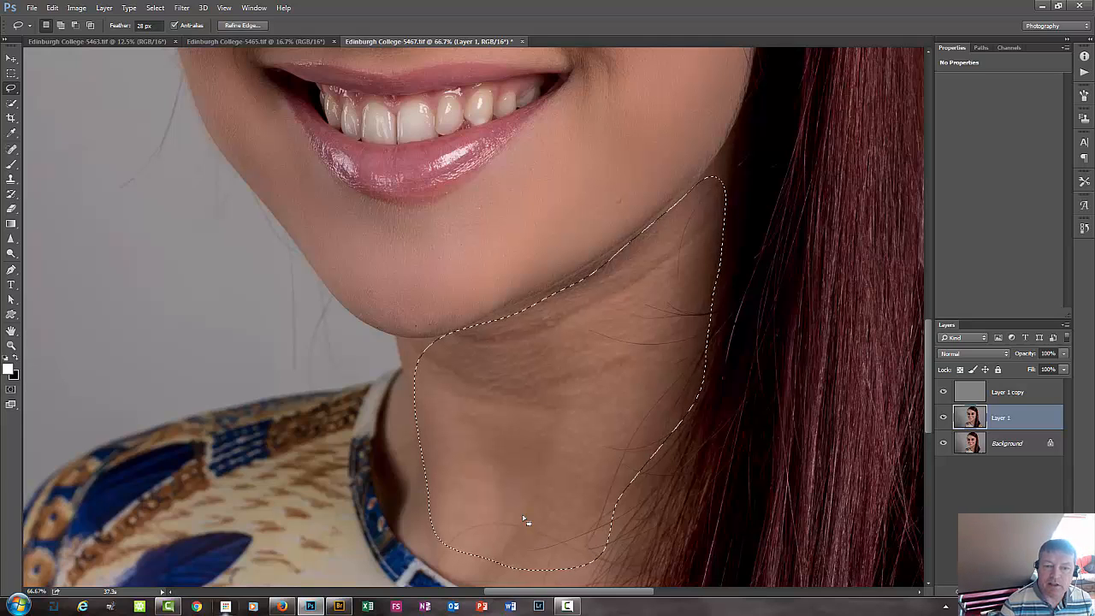
Apply a Gaussian Blur with a 15-pixel radius to the selected neck skin and clear the selection.
key("ctrl+alt+f")
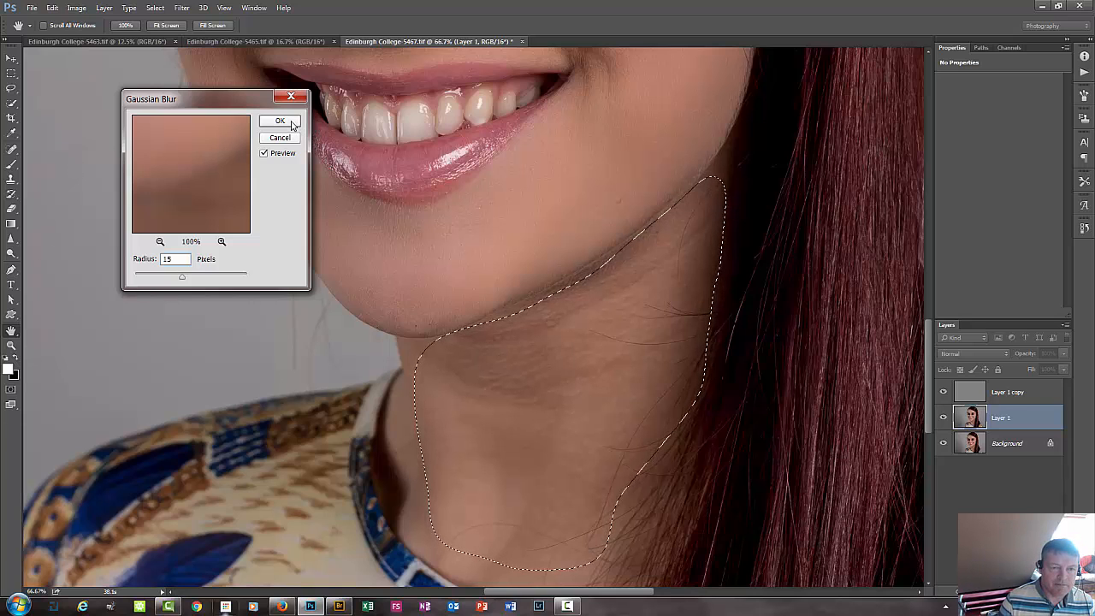
left_click(280, 121)
key("ctrl+d")
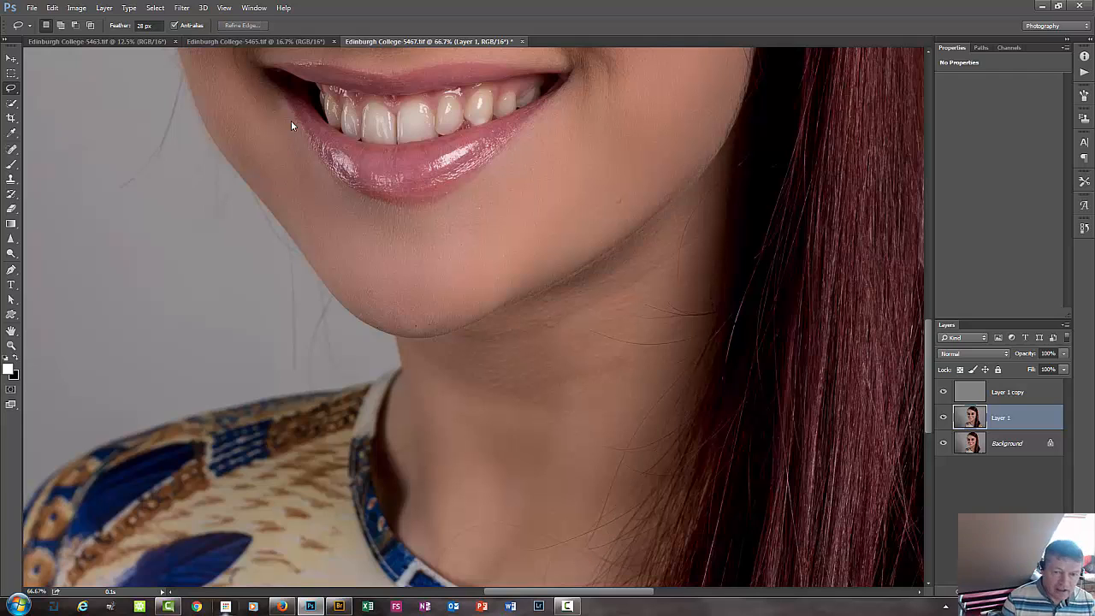
Compare the whole portrait before and after the skin blur by repeatedly hiding and showing Layer 1.
key("ctrl+0")
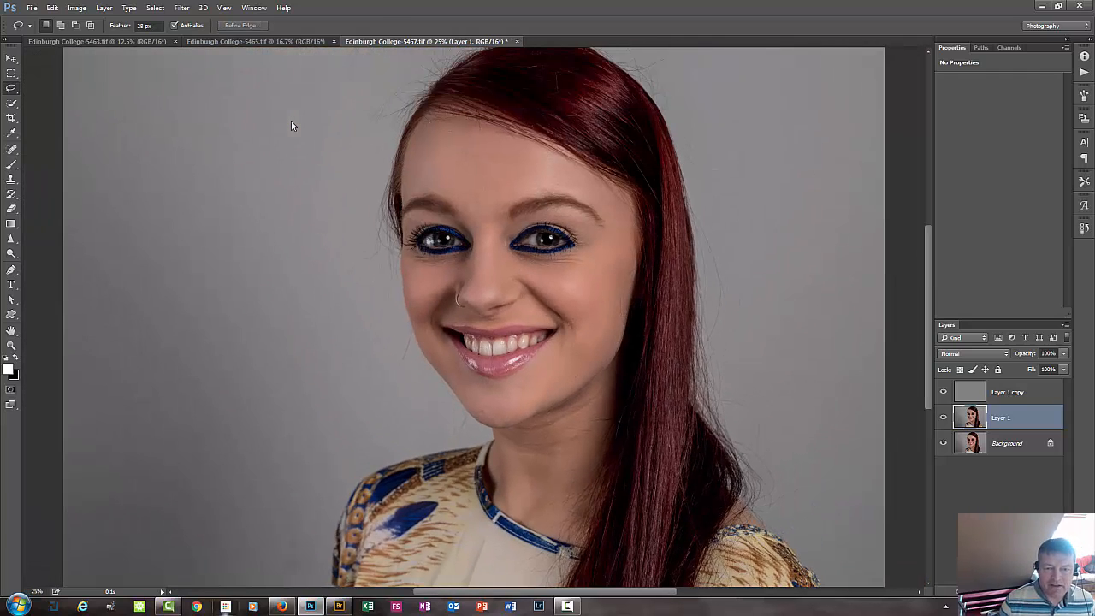
left_click(944, 418)
left_click(944, 418)
left_click(944, 418)
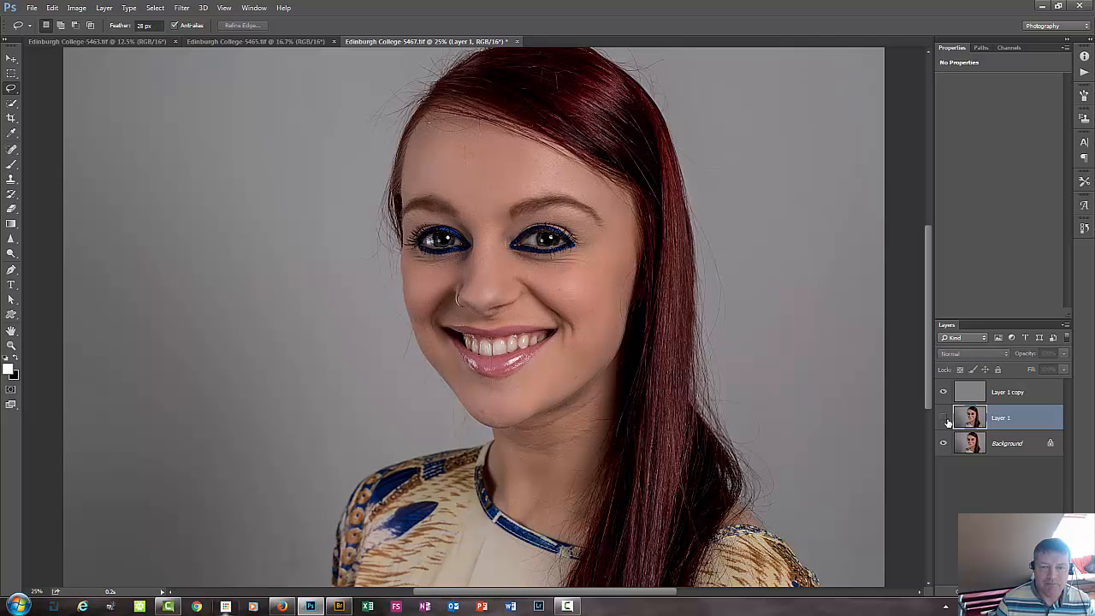
left_click(944, 418)
left_click(944, 418)
left_click(944, 419)
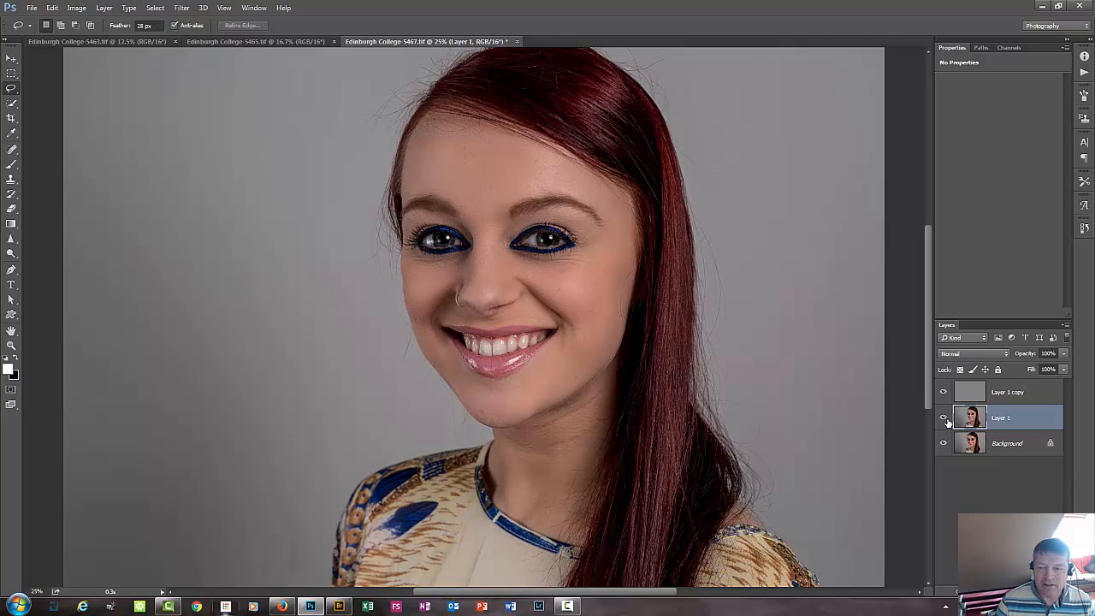
left_click(944, 418)
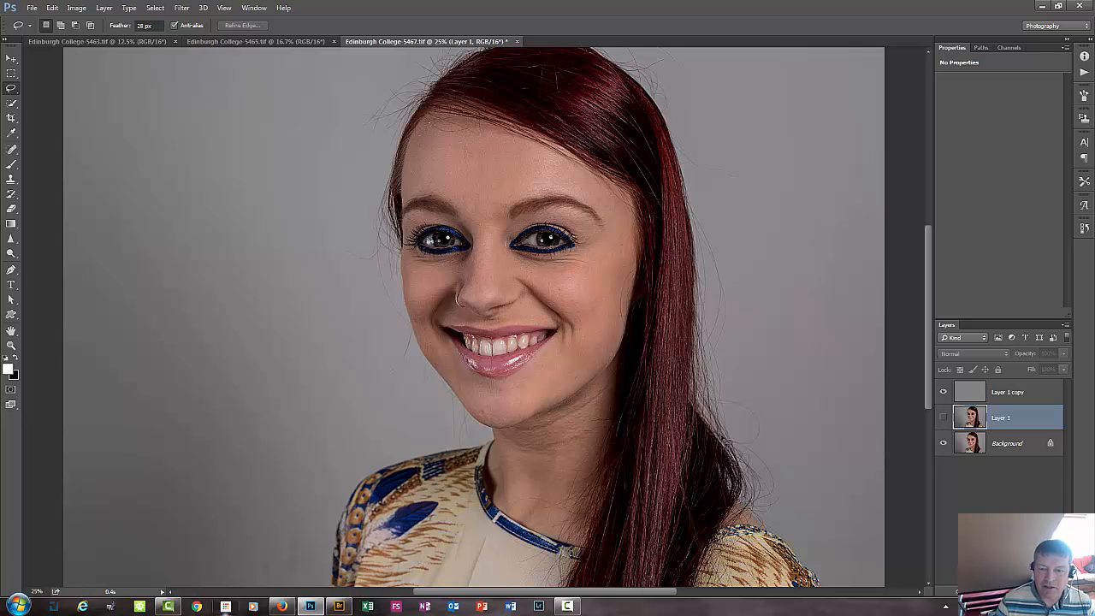
left_click(944, 418)
Make the high-frequency layer, Layer 1 copy, active and choose the Spot Healing Brush Tool for texture retouching.
left_click(1043, 398)
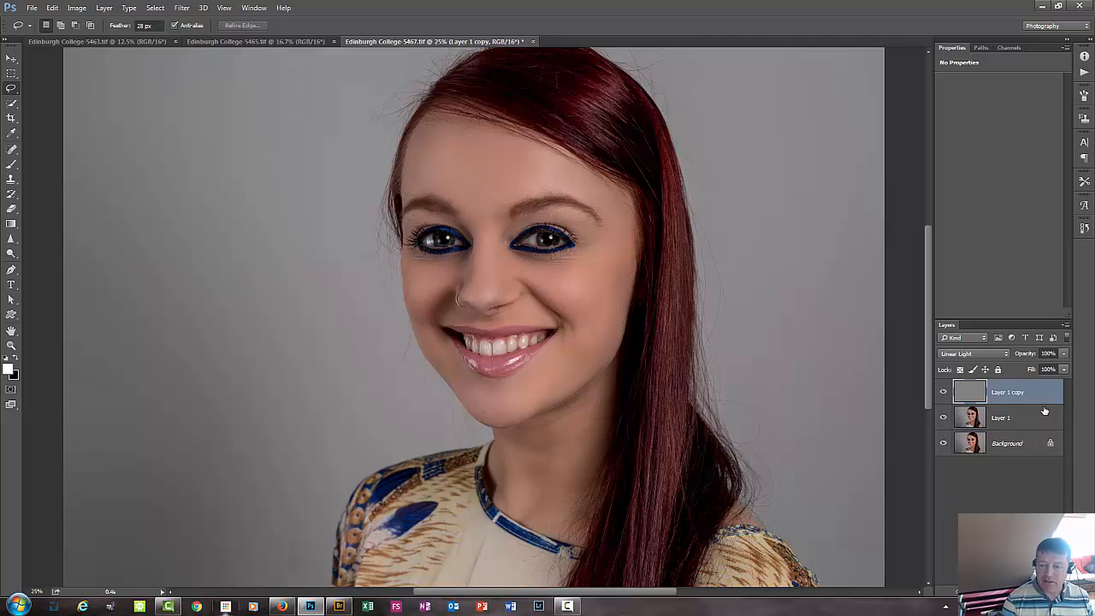
key("ctrl+plus")
key("ctrl+plus")
key("ctrl+plus")
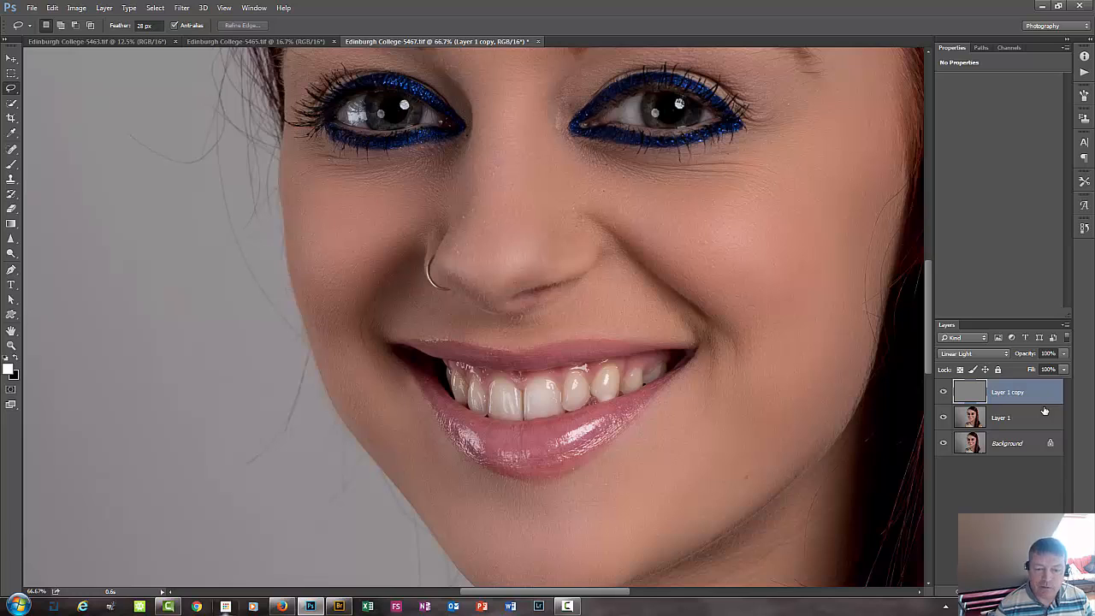
left_click(11, 152)
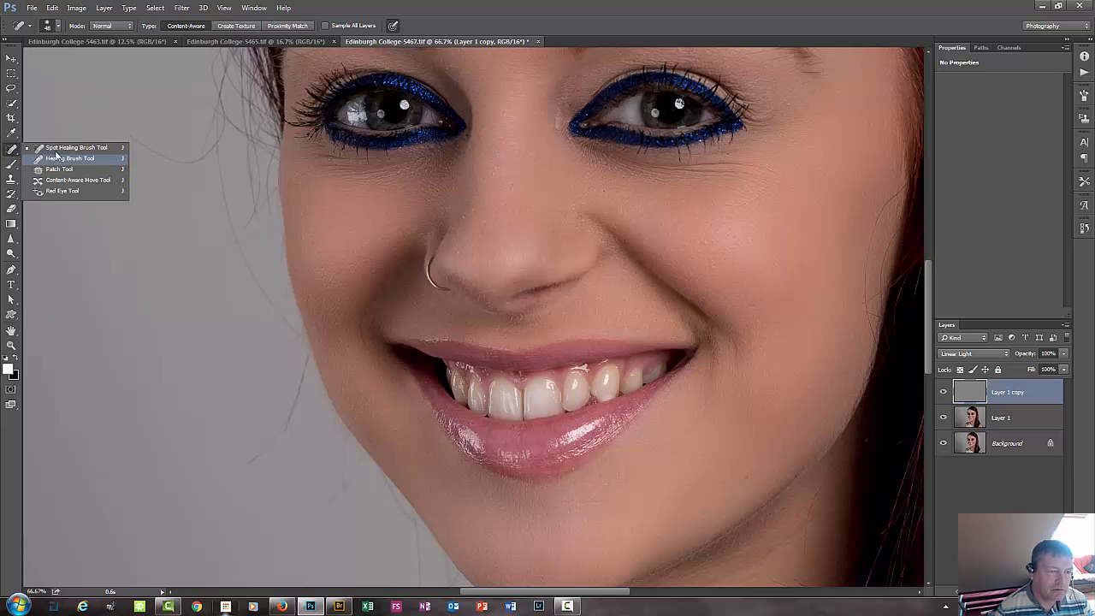
left_click(59, 151)
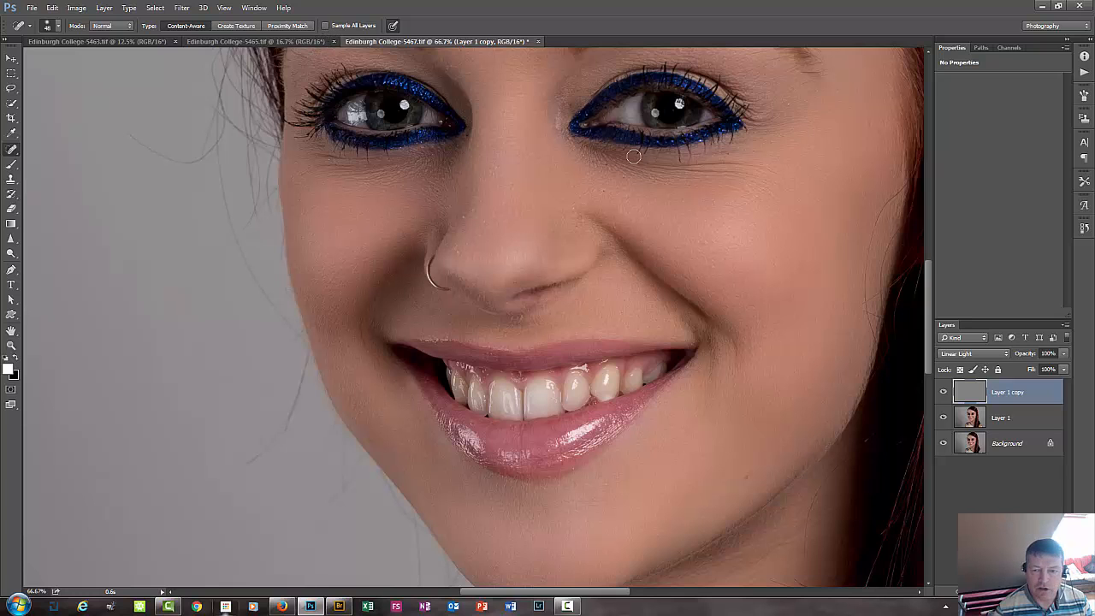
Examine the skin texture around the mouth, jawline and upper neck closely for blemishes.
left_click_drag(766, 305, 578, 240)
left_click_drag(655, 297, 611, 266)
scroll(607, 261, "down", 2)
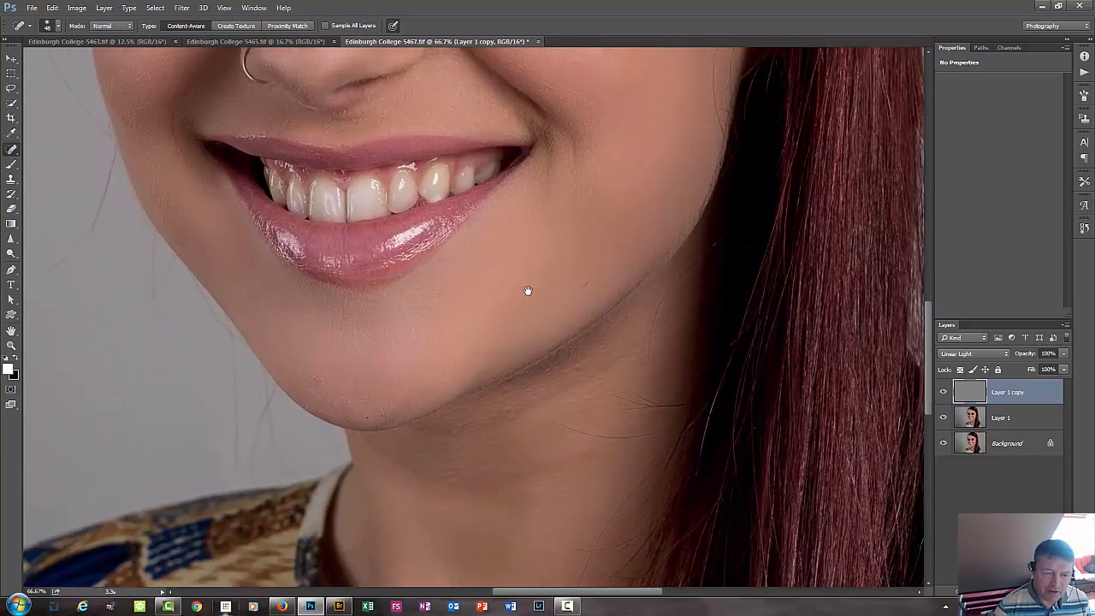
scroll(528, 290, "up", 2)
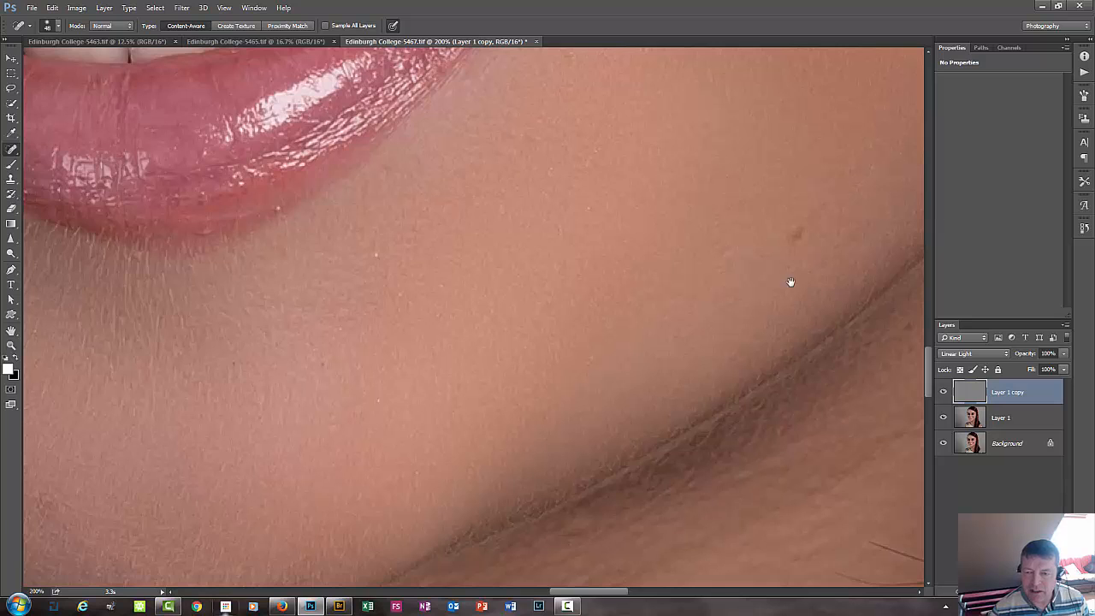
left_click_drag(684, 306, 615, 328)
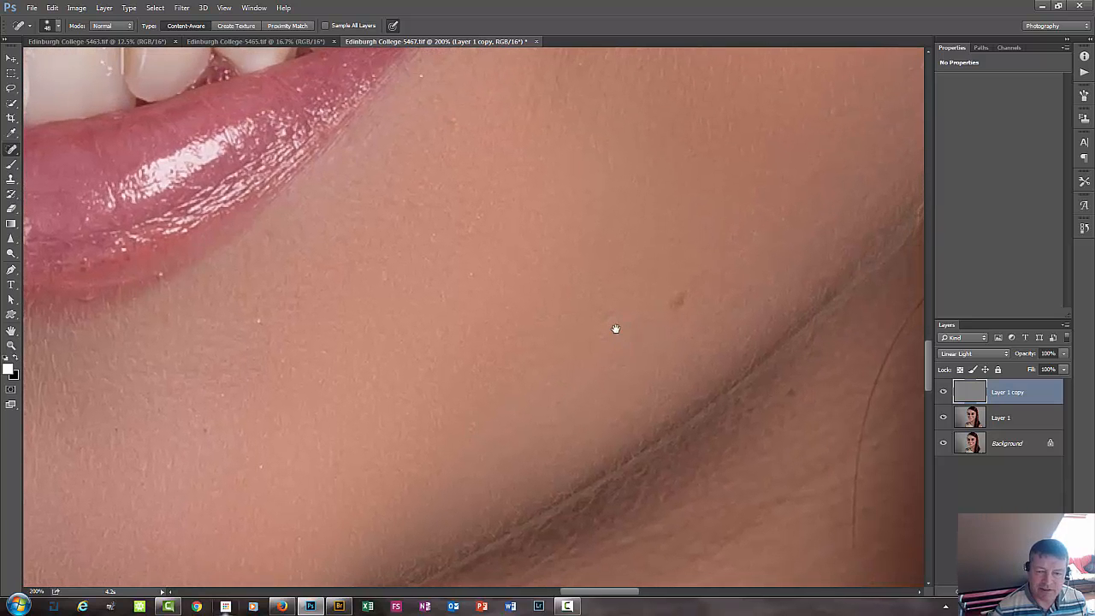
scroll(615, 328, "down", 1)
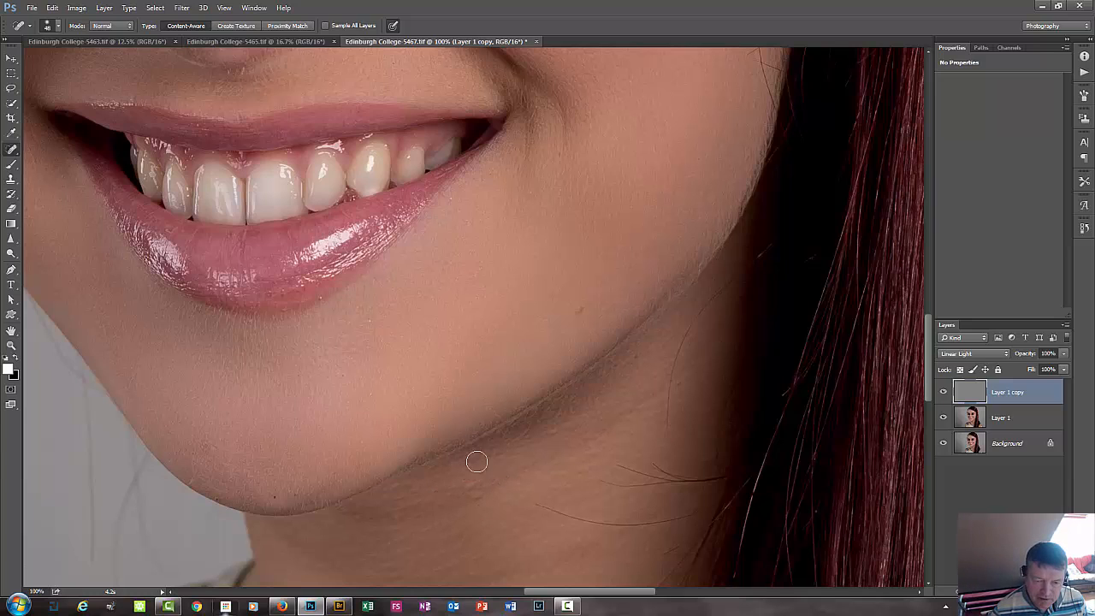
mouse_move(477, 494)
left_mouse_down()
mouse_move(464, 484)
mouse_move(475, 477)
mouse_move(447, 470)
mouse_move(488, 370)
left_mouse_up()
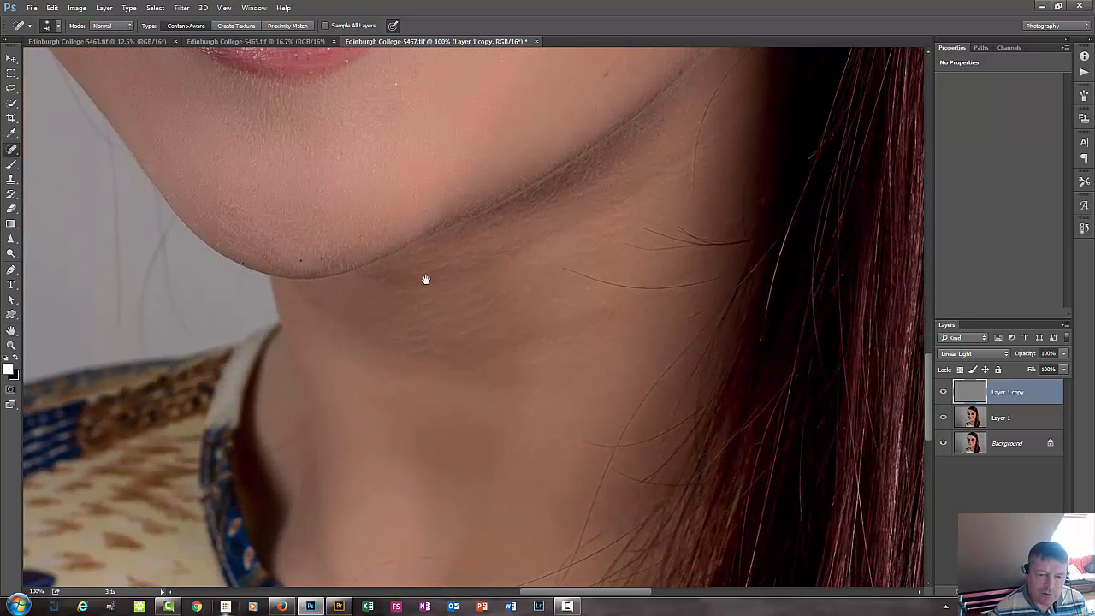
Heal the uneven skin beneath the chin and the fine stray hairs crossing the lower neck just above the neckline.
left_click_drag(415, 284, 419, 284)
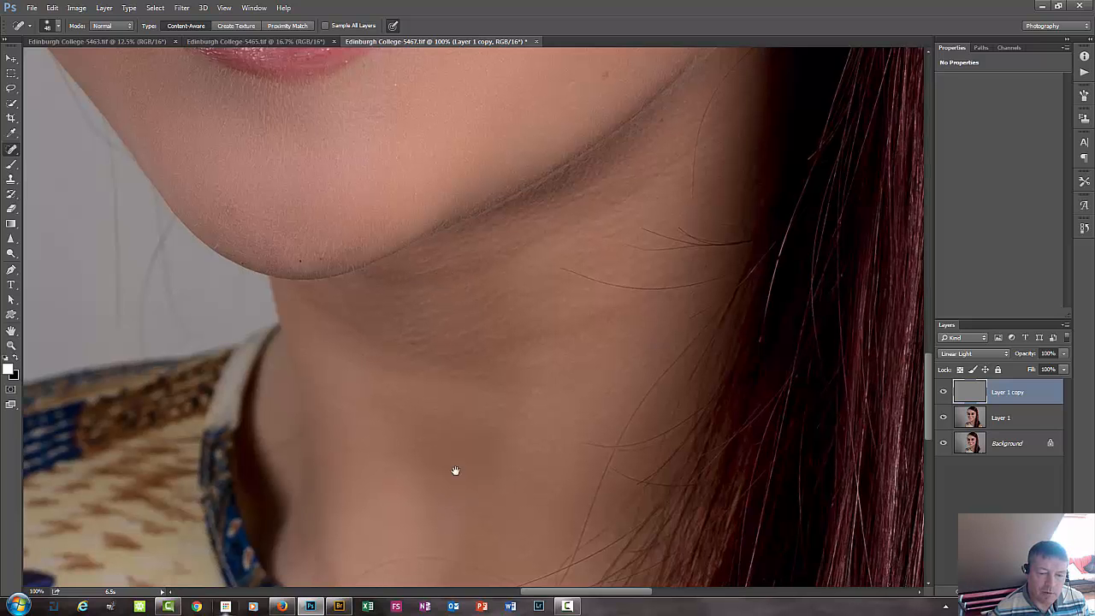
left_click_drag(457, 465, 457, 354)
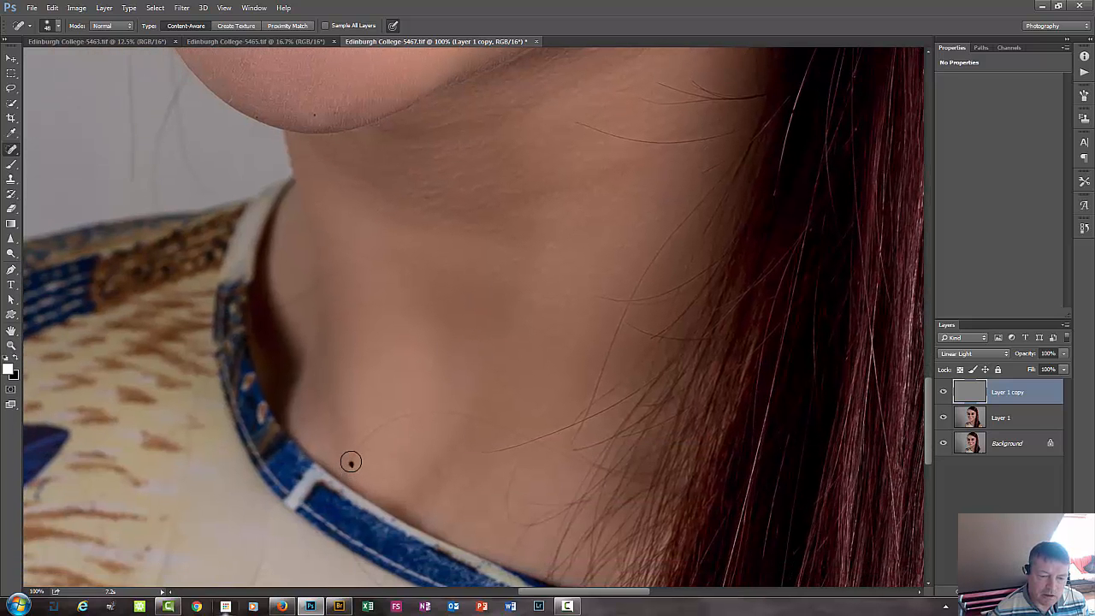
mouse_move(351, 462)
left_mouse_down()
mouse_move(378, 430)
mouse_move(434, 414)
mouse_move(533, 439)
mouse_move(540, 430)
mouse_move(419, 414)
mouse_move(366, 438)
mouse_move(353, 487)
left_mouse_up()
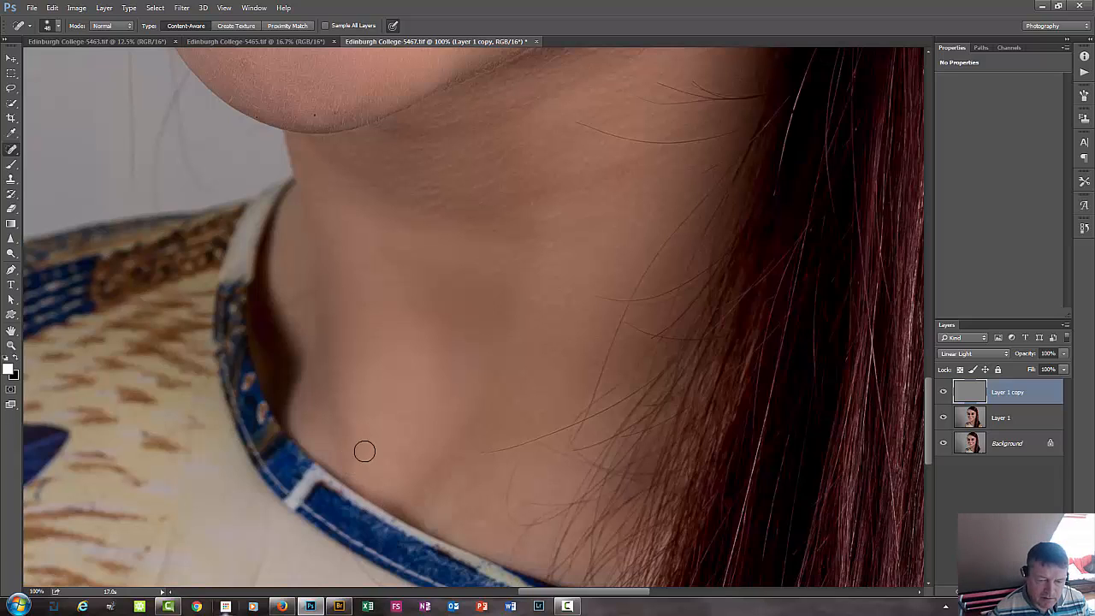
left_click_drag(359, 446, 370, 434)
left_click(341, 470)
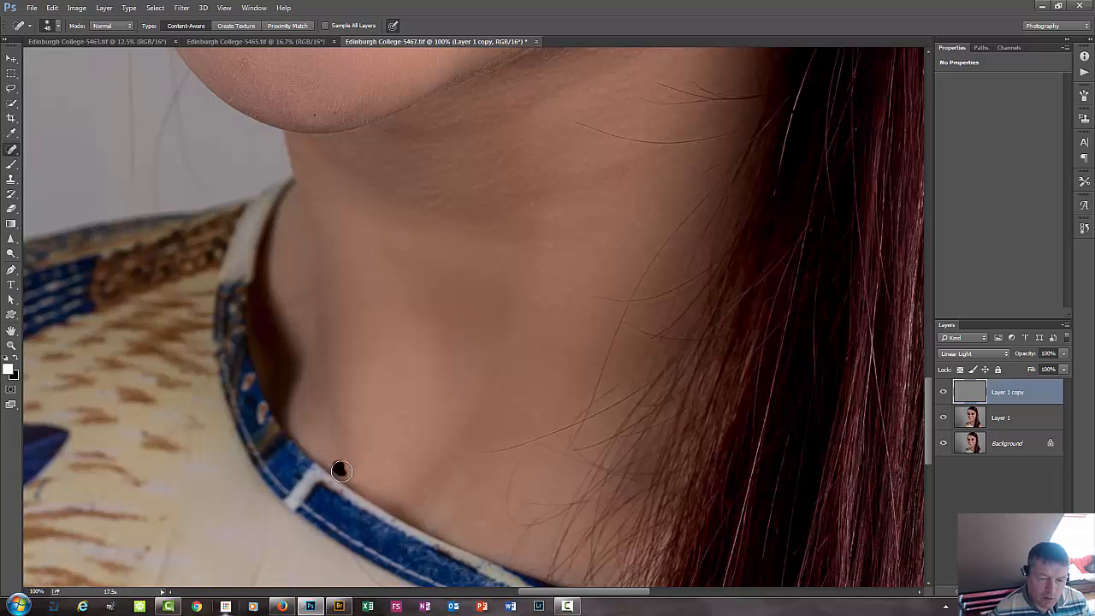
left_click(384, 424)
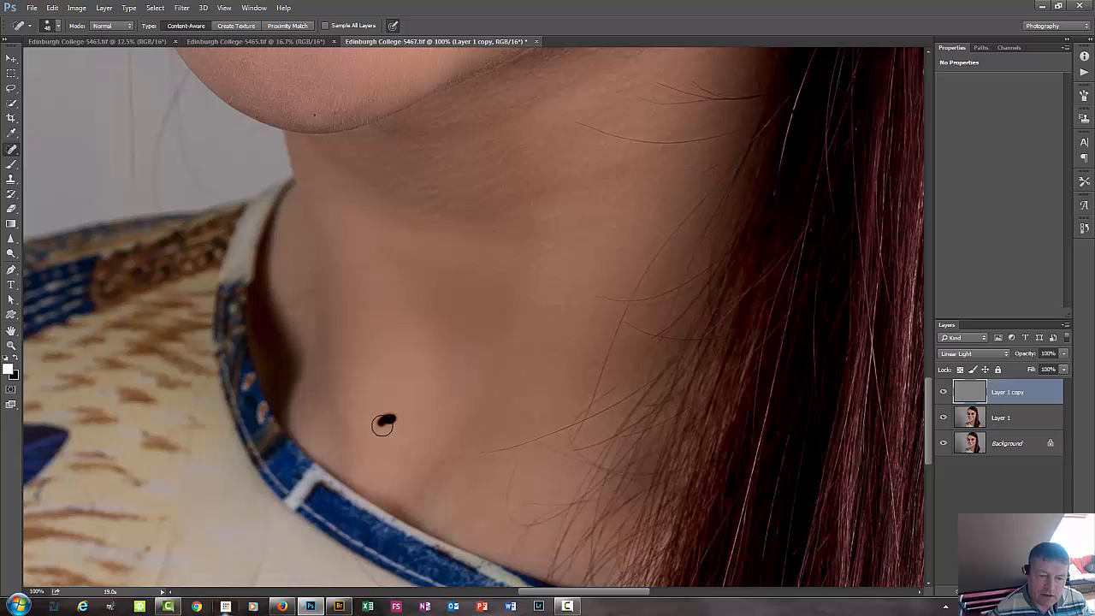
left_click(423, 412)
left_click(421, 410)
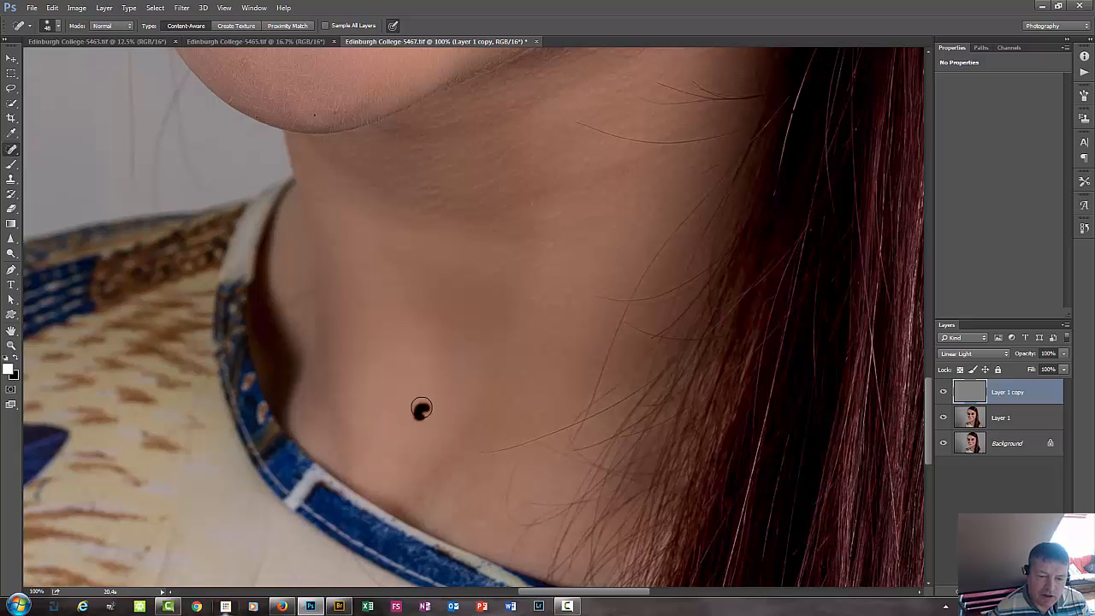
mouse_move(497, 449)
left_mouse_down()
mouse_move(546, 455)
mouse_move(512, 445)
left_mouse_up()
mouse_move(502, 450)
left_mouse_down()
mouse_move(534, 445)
mouse_move(476, 462)
mouse_move(539, 441)
mouse_move(567, 457)
mouse_move(525, 466)
mouse_move(513, 495)
left_mouse_up()
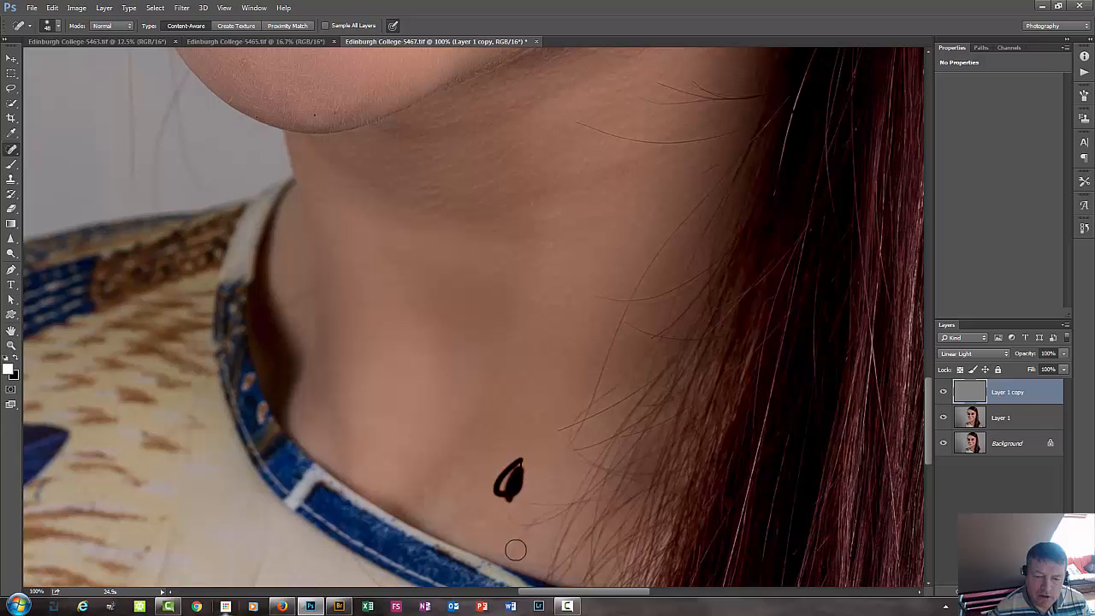
Heal the small dark spots along the tip and lower edge of the chin.
left_click_drag(631, 334, 552, 433)
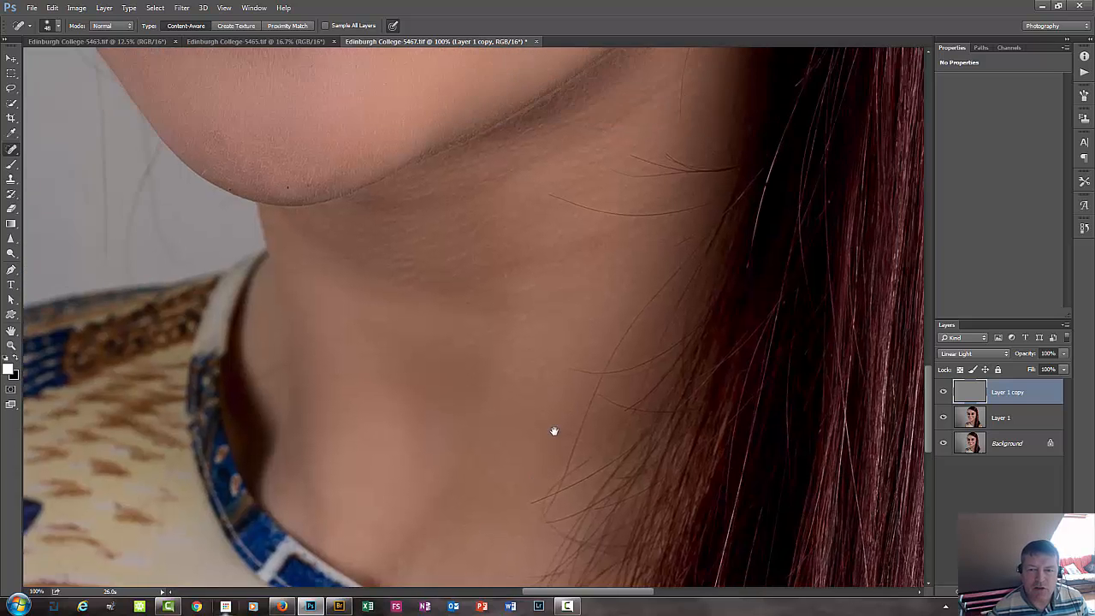
left_click_drag(511, 332, 467, 433)
mouse_move(435, 386)
left_mouse_down()
mouse_move(400, 380)
mouse_move(426, 408)
left_mouse_up()
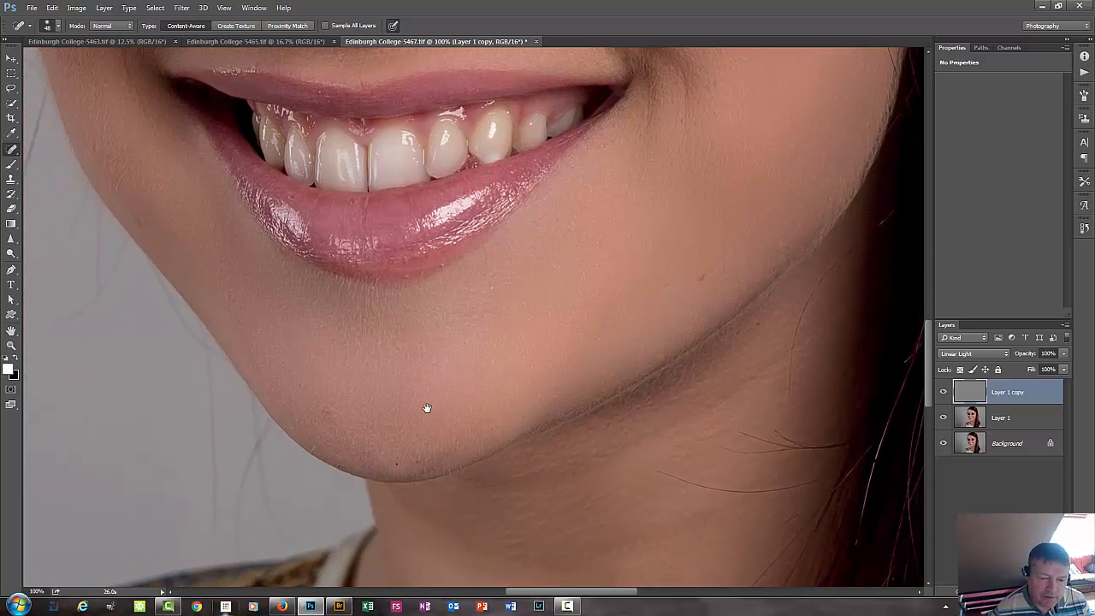
left_click(396, 464)
left_click(415, 459)
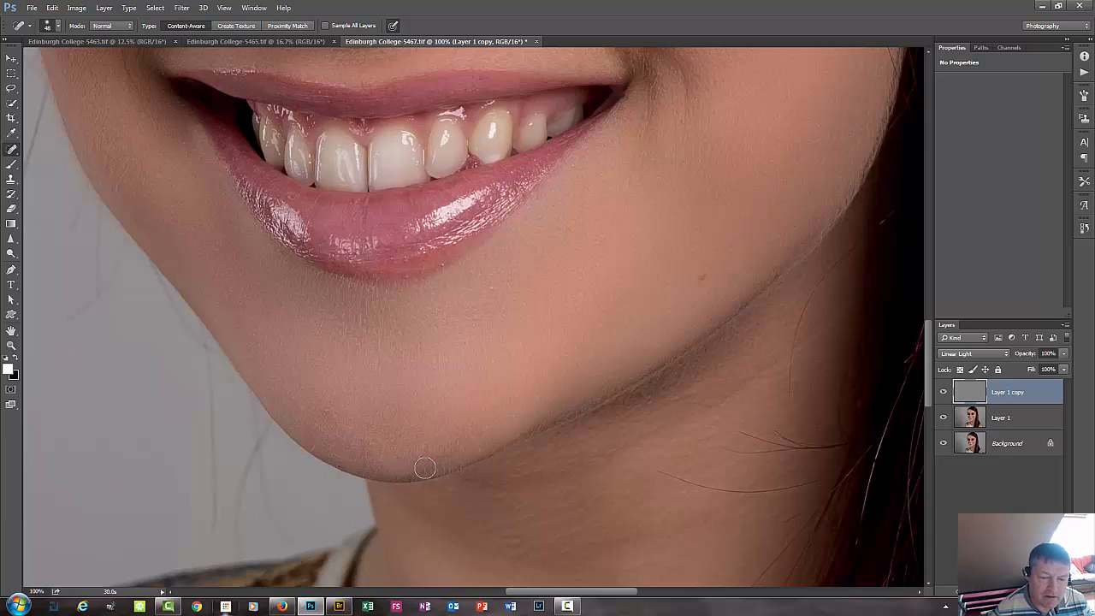
left_click(386, 447)
left_click(327, 411)
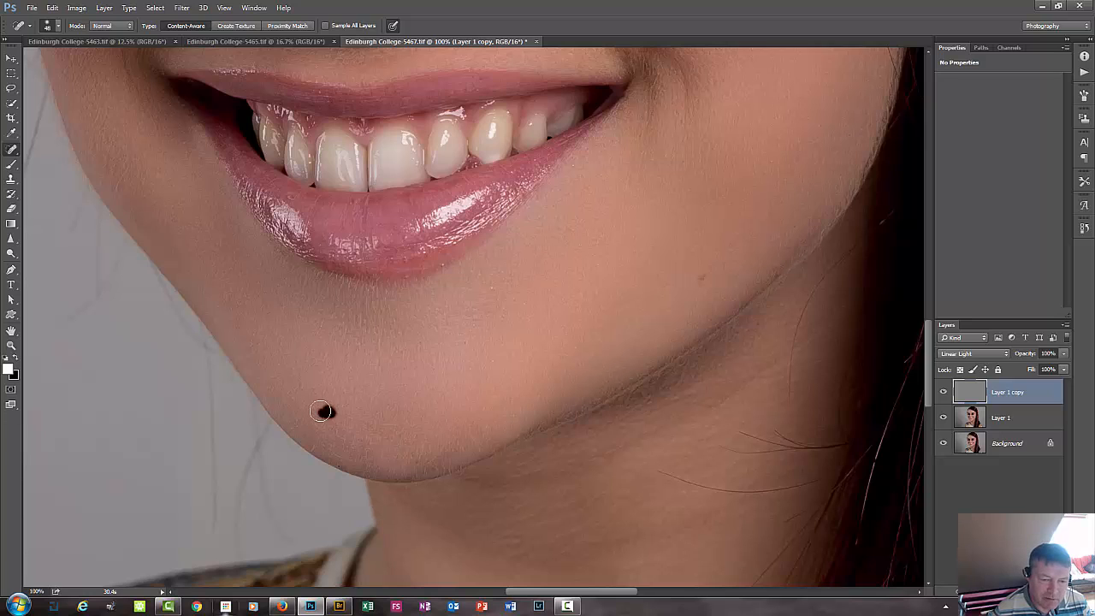
left_click(313, 448)
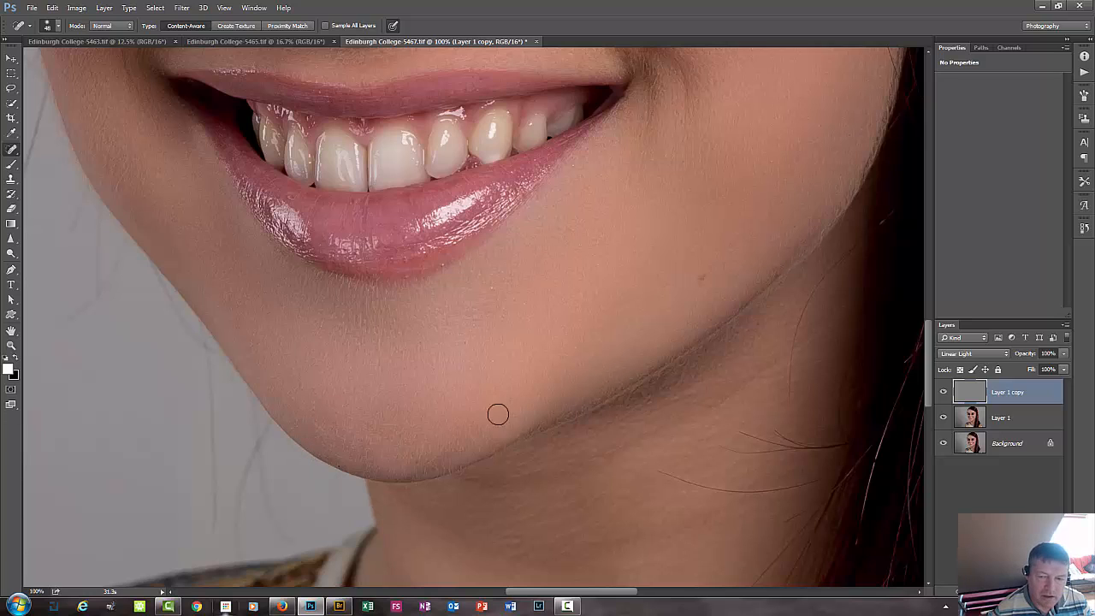
Heal the small flaws near the jawline, along the lower lip's bottom edge and on the skin just below it.
mouse_move(589, 354)
left_mouse_down()
mouse_move(510, 384)
mouse_move(485, 409)
left_mouse_up()
left_click(645, 313)
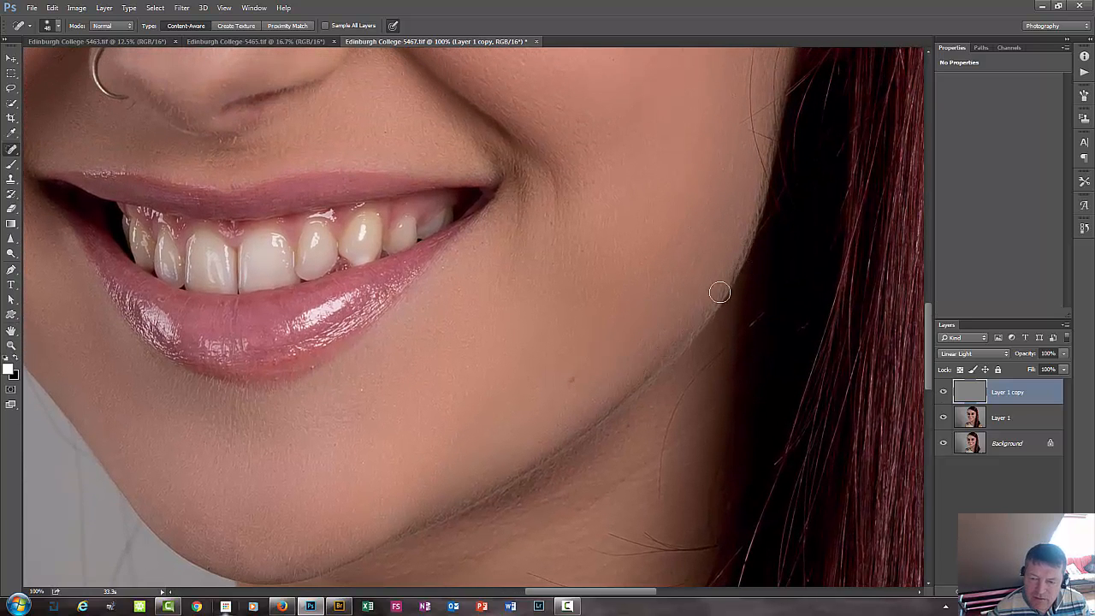
left_click_drag(603, 317, 694, 321)
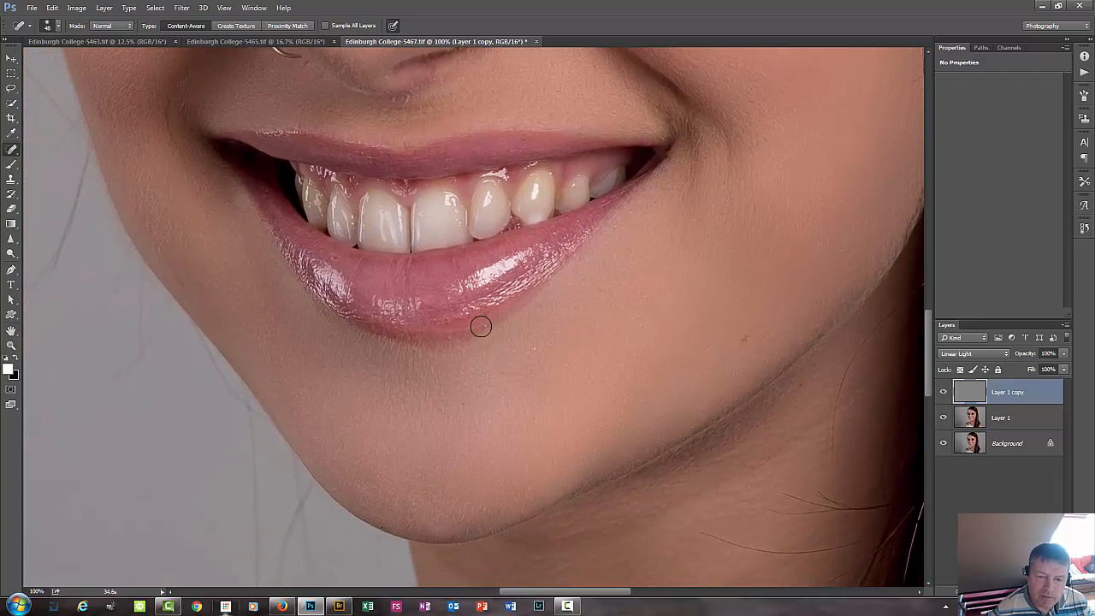
left_click(482, 326)
left_click(500, 305)
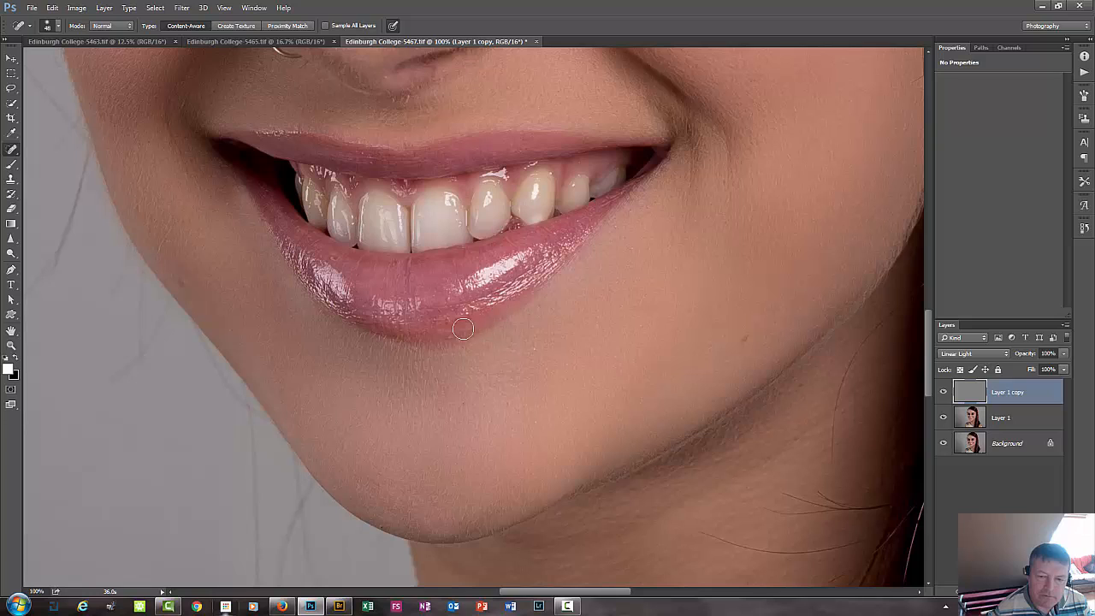
left_click(447, 332)
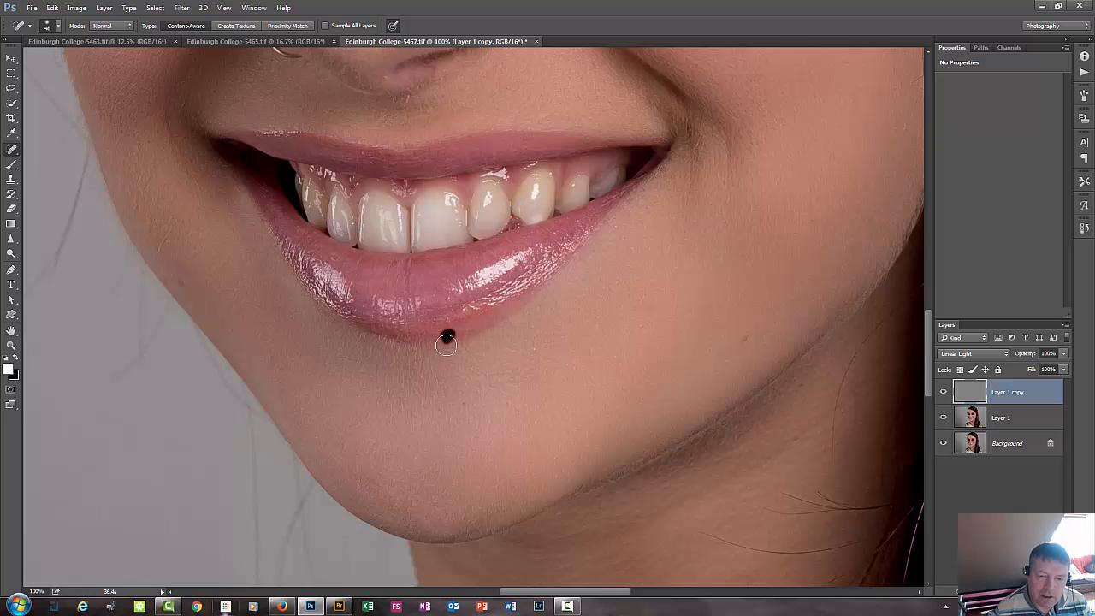
left_click(533, 349)
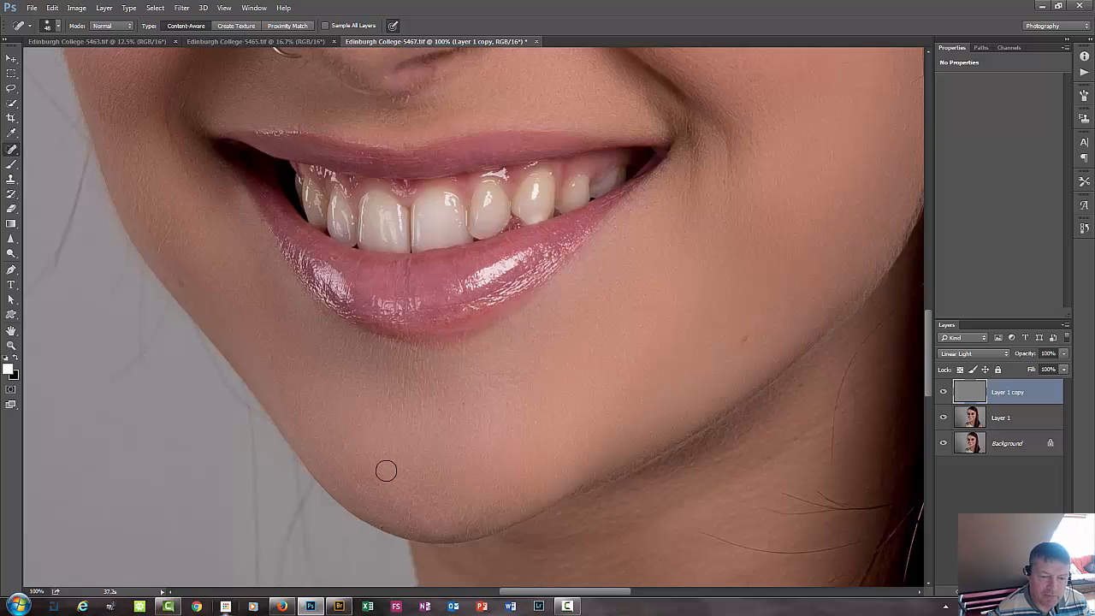
Heal the marks on the lower cheek by the face edge and on the skin between nose and upper lip.
left_click_drag(333, 394, 379, 420)
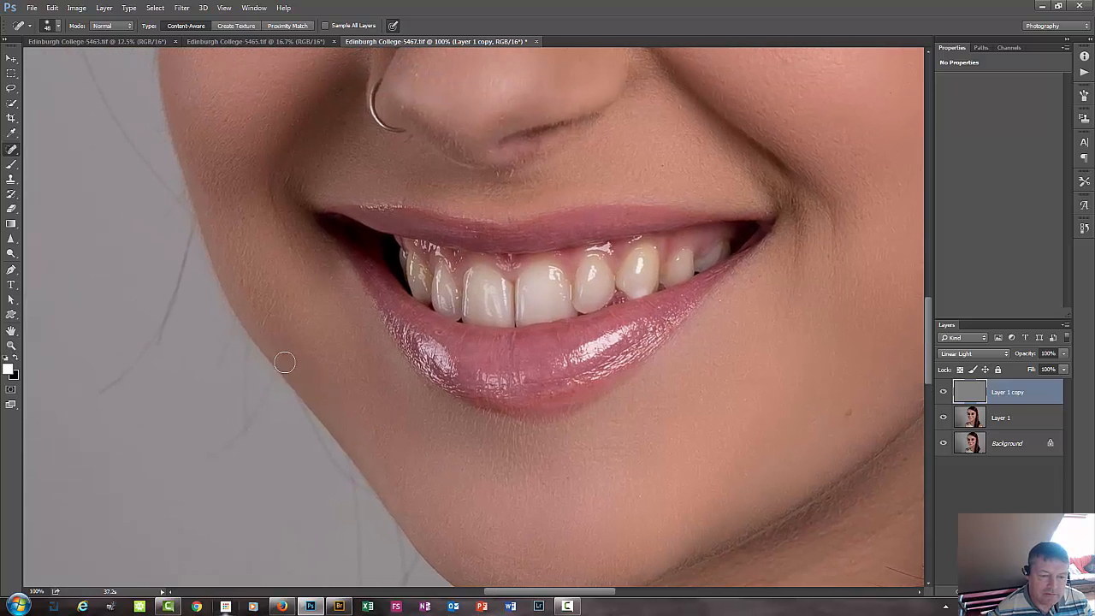
left_click(285, 362)
left_click(324, 368)
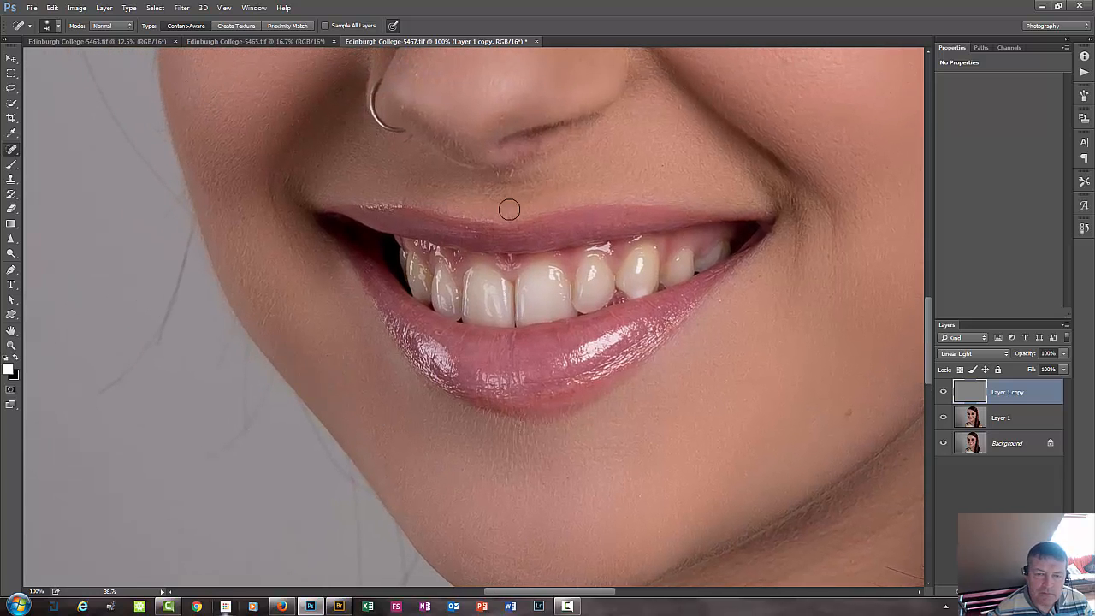
left_click_drag(509, 179, 476, 264)
left_click(464, 262)
left_click(507, 258)
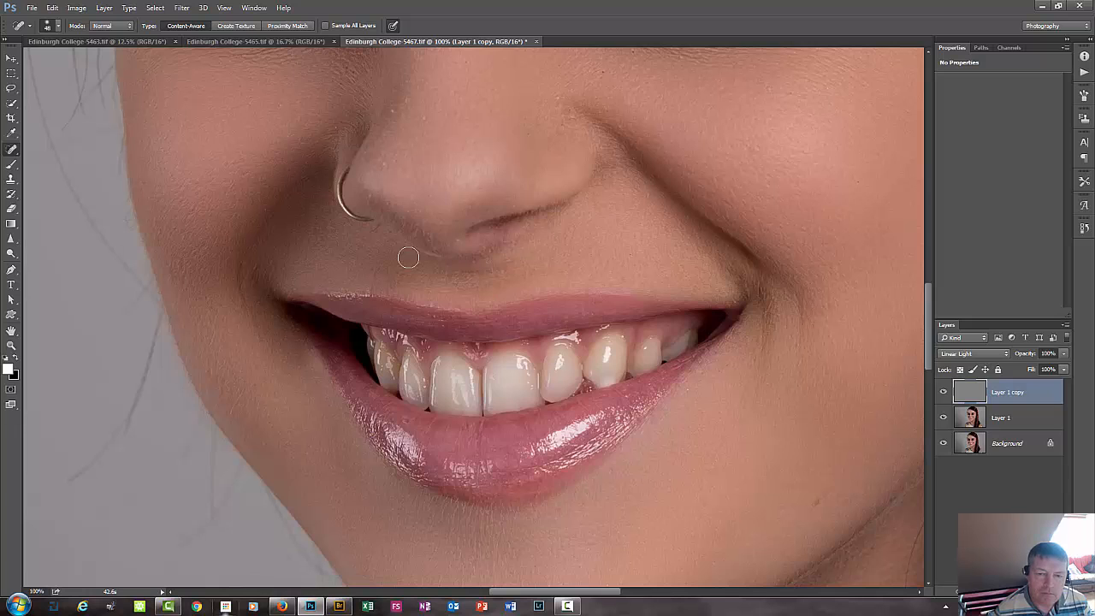
Heal the specks on the side, tip and bridge of the nose.
left_click_drag(430, 188, 487, 276)
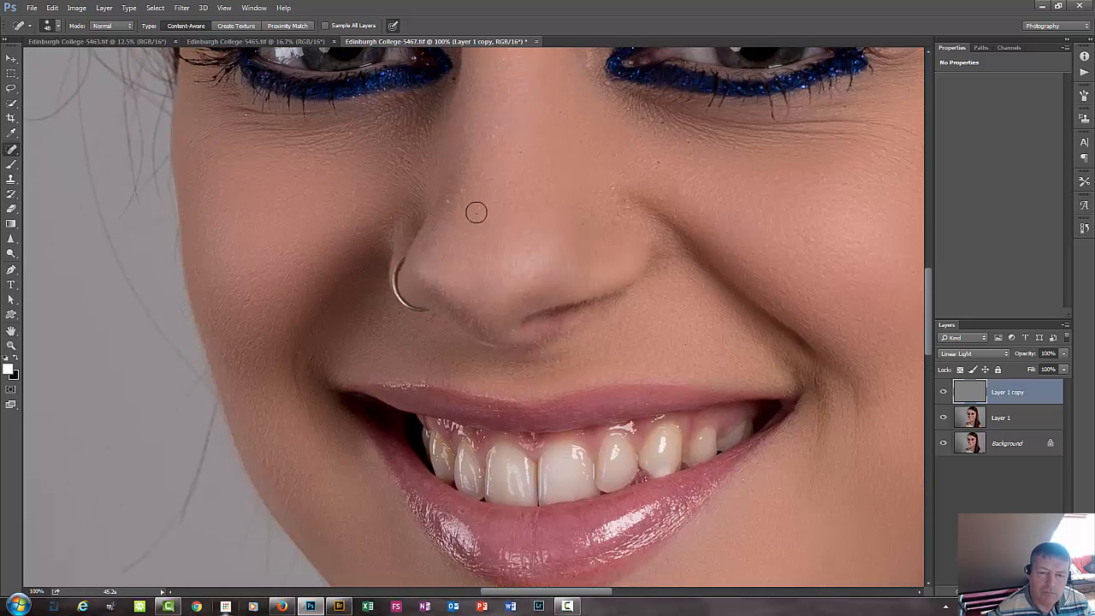
left_click(450, 207)
left_click_drag(586, 185, 496, 281)
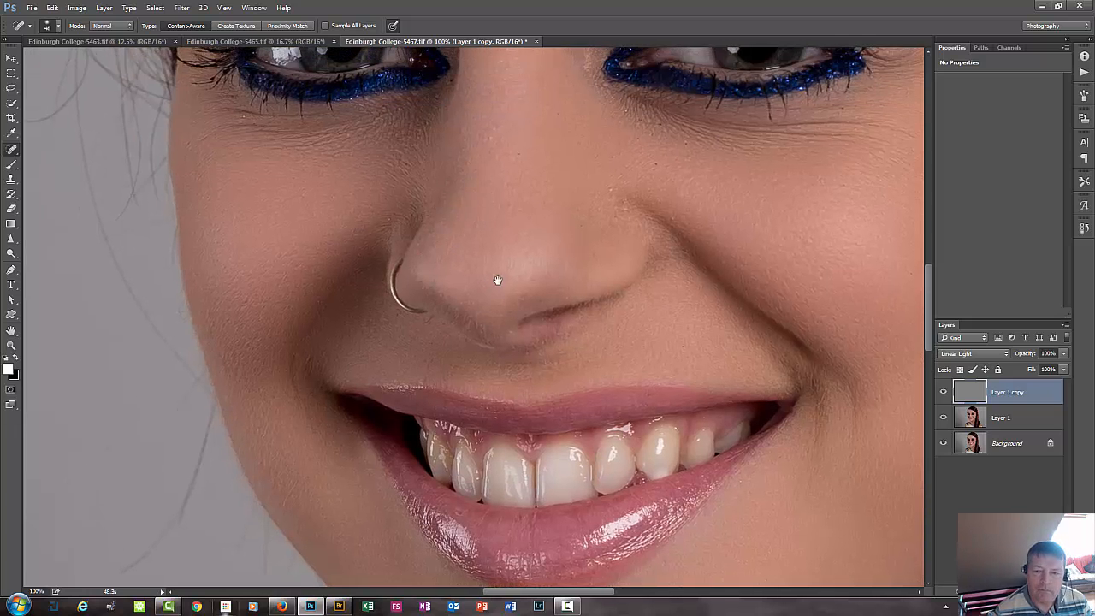
left_click(537, 301)
scroll(410, 296, "up", 3)
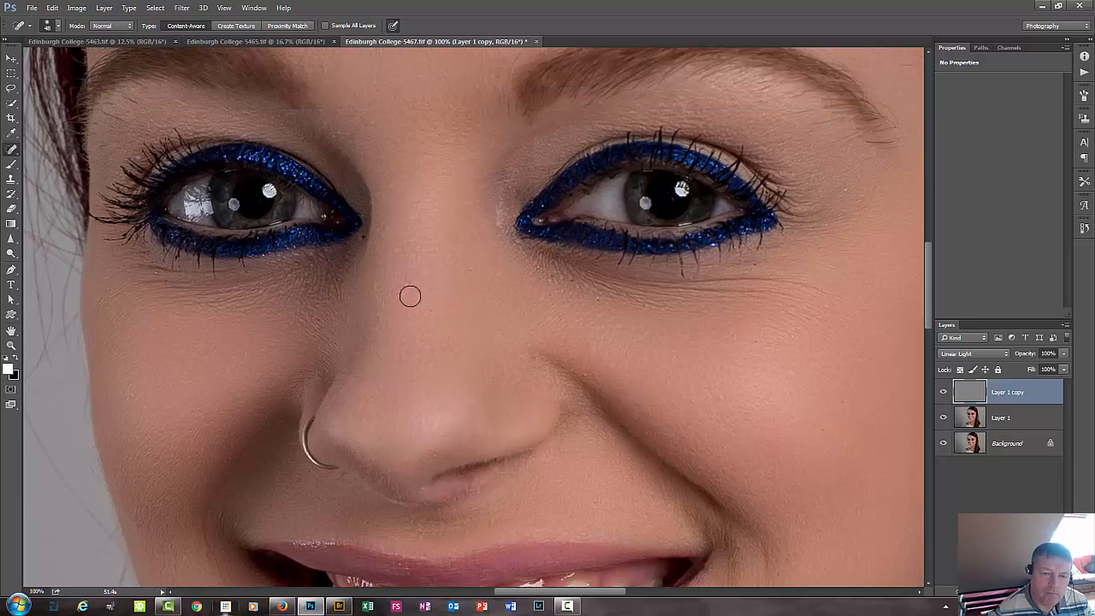
scroll(381, 300, "up", 4)
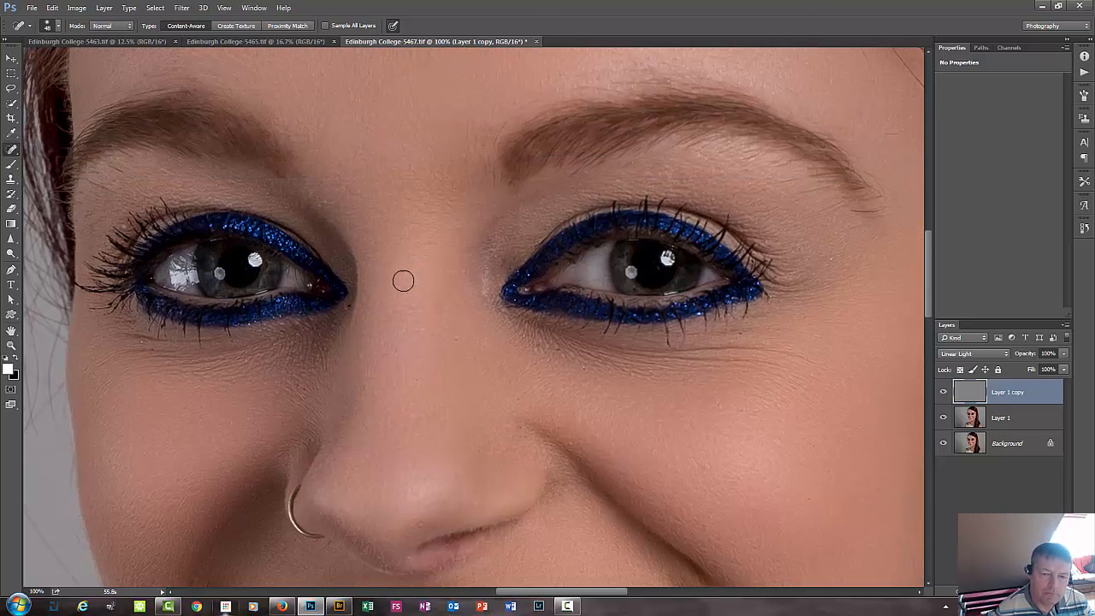
left_click_drag(403, 281, 374, 350)
left_click(477, 322)
Heal the spots beside the inner eyebrow and above the other brow, plus the short stray hair at the temple.
left_click_drag(295, 274, 417, 359)
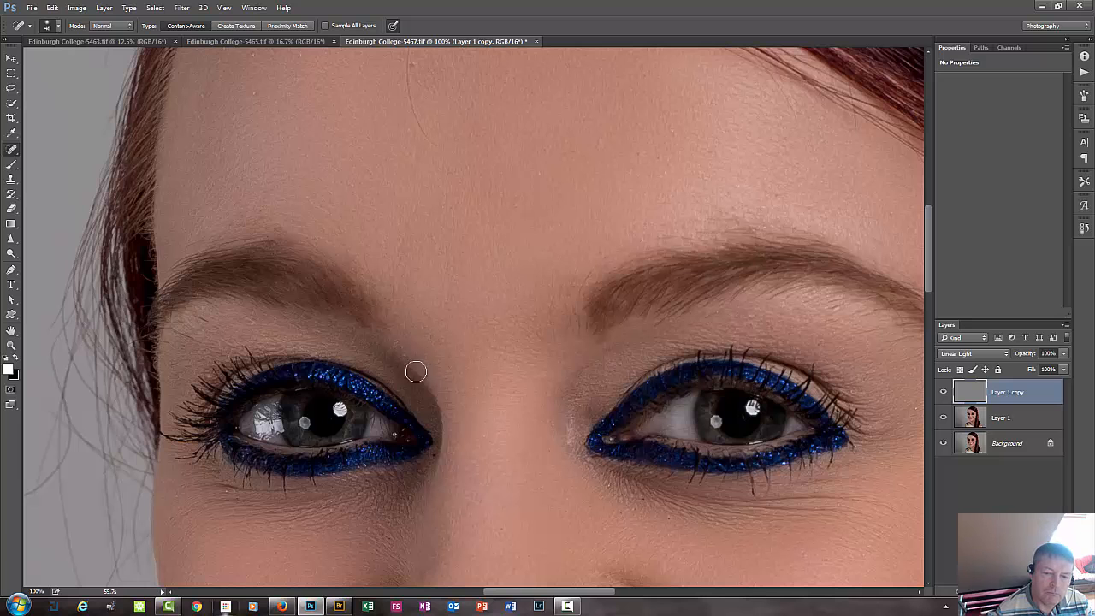
left_click(397, 340)
left_click_drag(732, 301, 485, 334)
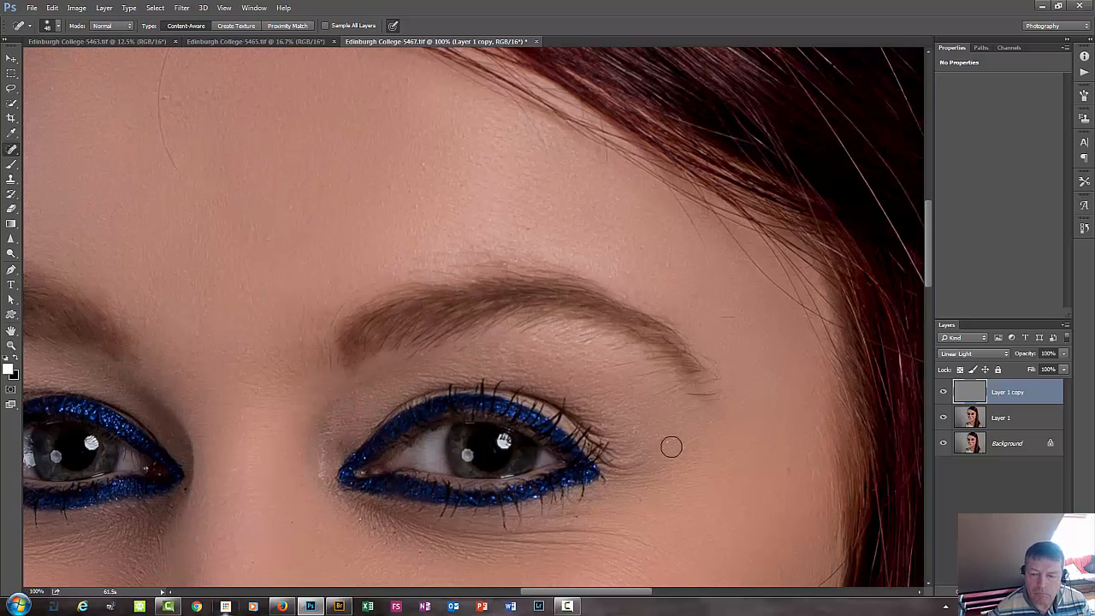
left_click_drag(720, 318, 733, 316)
left_click_drag(528, 229, 560, 310)
left_click(561, 310)
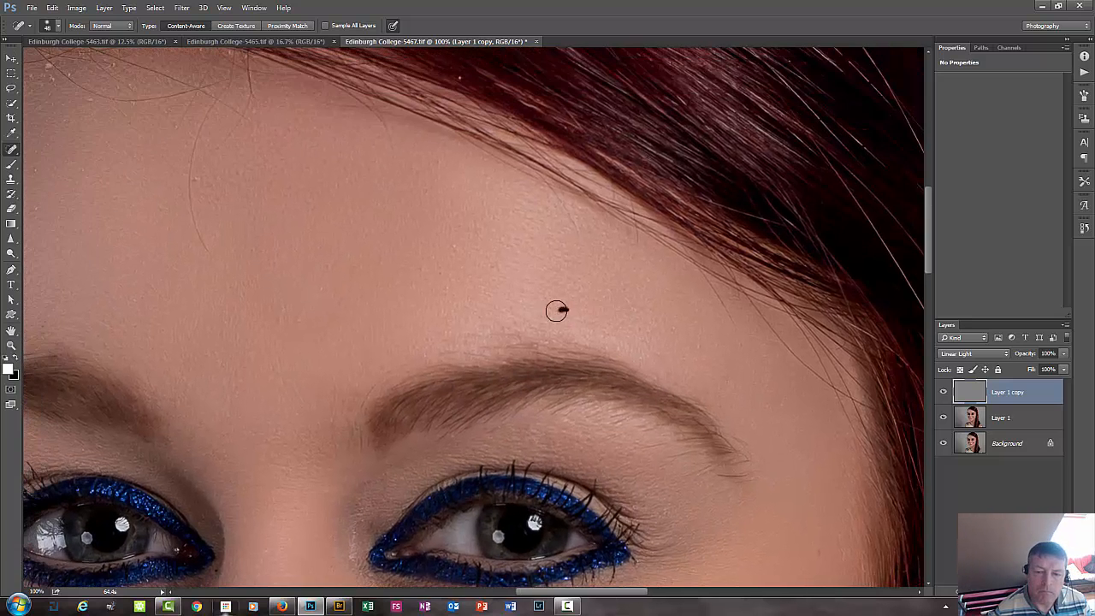
left_click_drag(647, 300, 609, 331)
Heal the long curved stray hair running down the middle of the forehead from the hairline.
left_click_drag(457, 324, 620, 423)
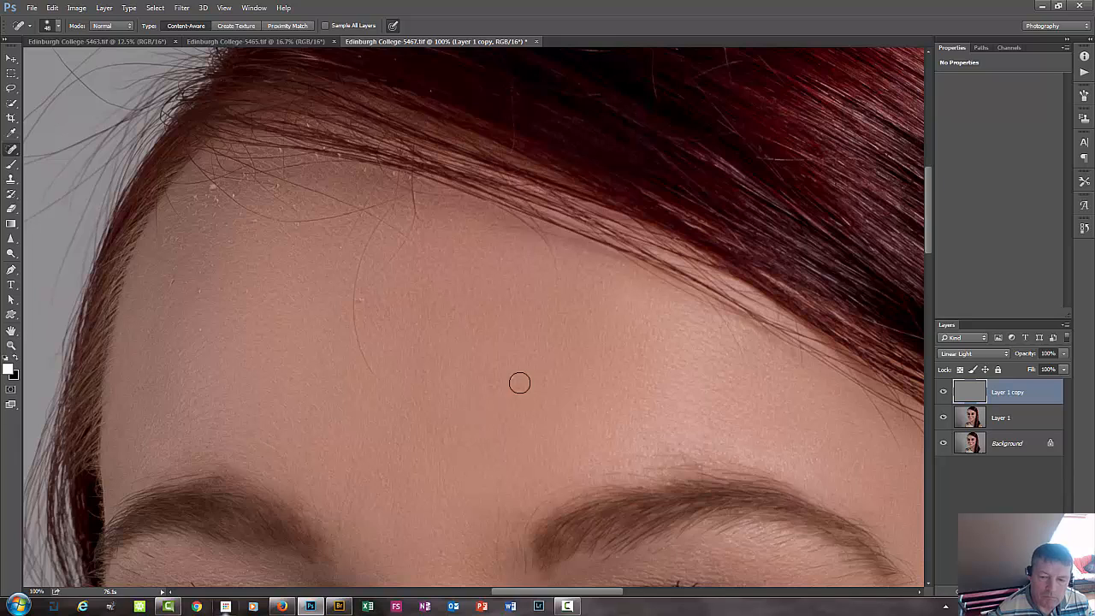
left_click_drag(362, 354, 367, 348)
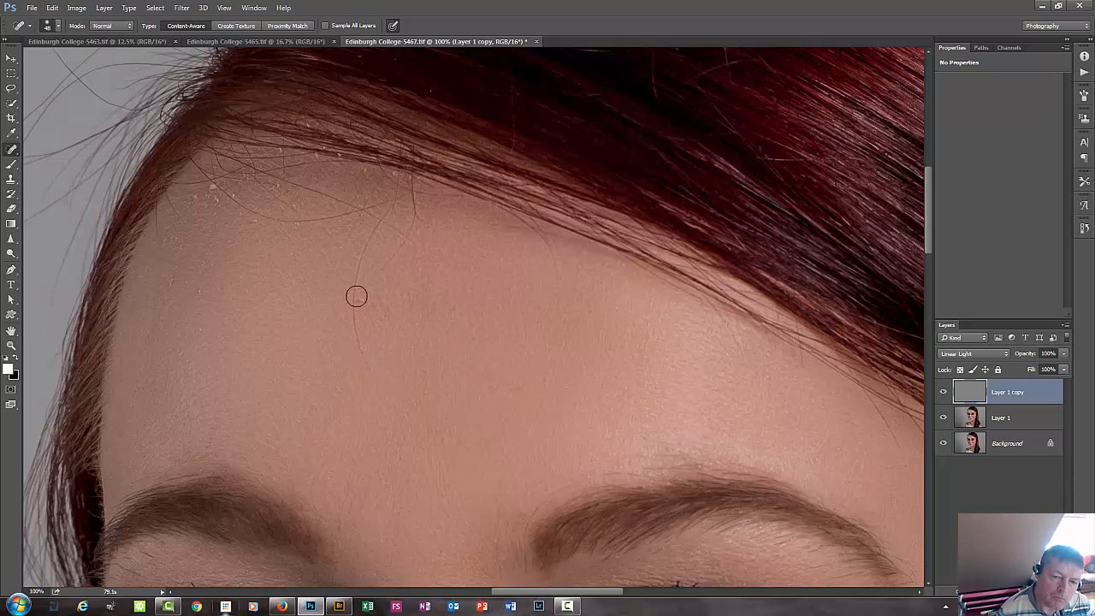
left_click_drag(356, 296, 362, 361)
left_click_drag(359, 276, 356, 303)
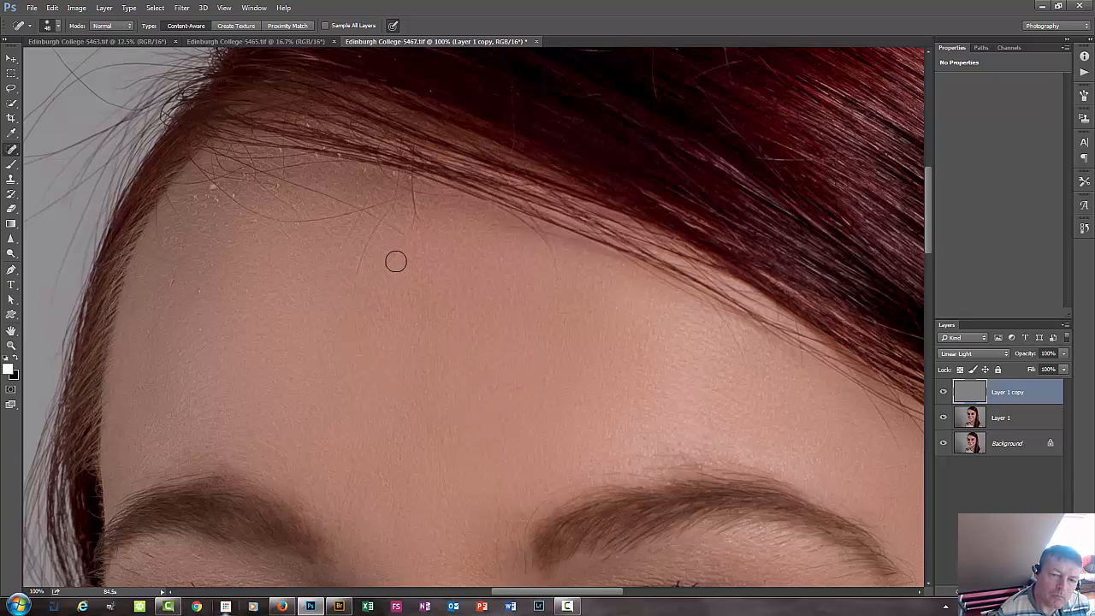
mouse_move(395, 247)
left_mouse_down()
mouse_move(368, 276)
mouse_move(364, 254)
mouse_move(379, 225)
left_mouse_up()
left_click_drag(421, 227, 416, 232)
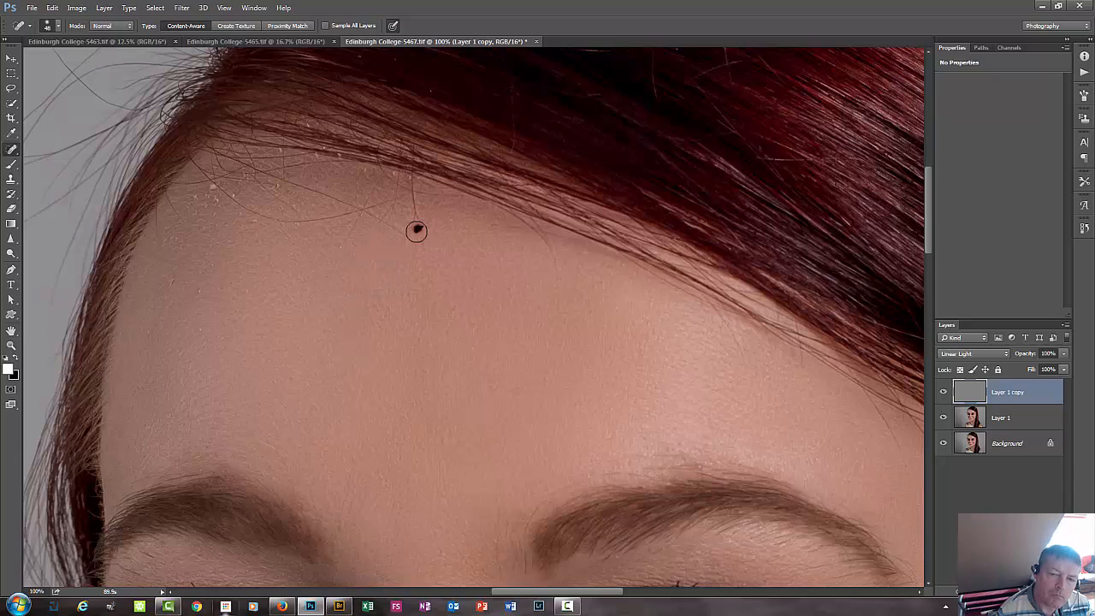
Heal the looping stray hair strands that cross the upper forehead just below the hairline.
left_click(340, 155)
left_click(311, 130)
left_click_drag(287, 220, 349, 215)
left_click(273, 220)
left_click(245, 220)
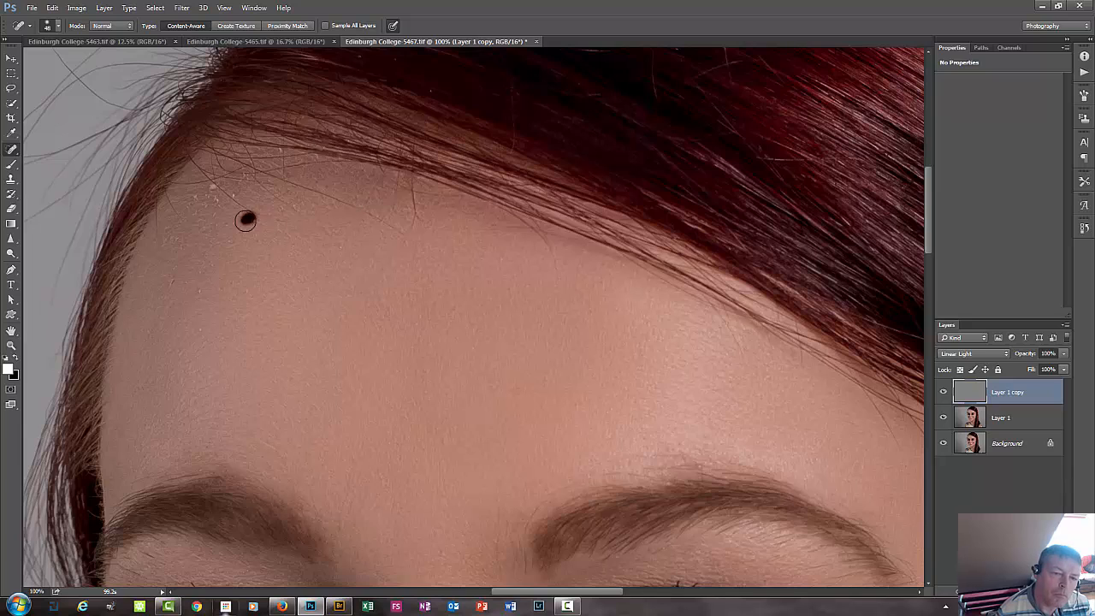
Heal the light specks in the upper corner of the forehead beside the hairline.
left_click_drag(245, 221, 424, 349)
left_click(348, 363)
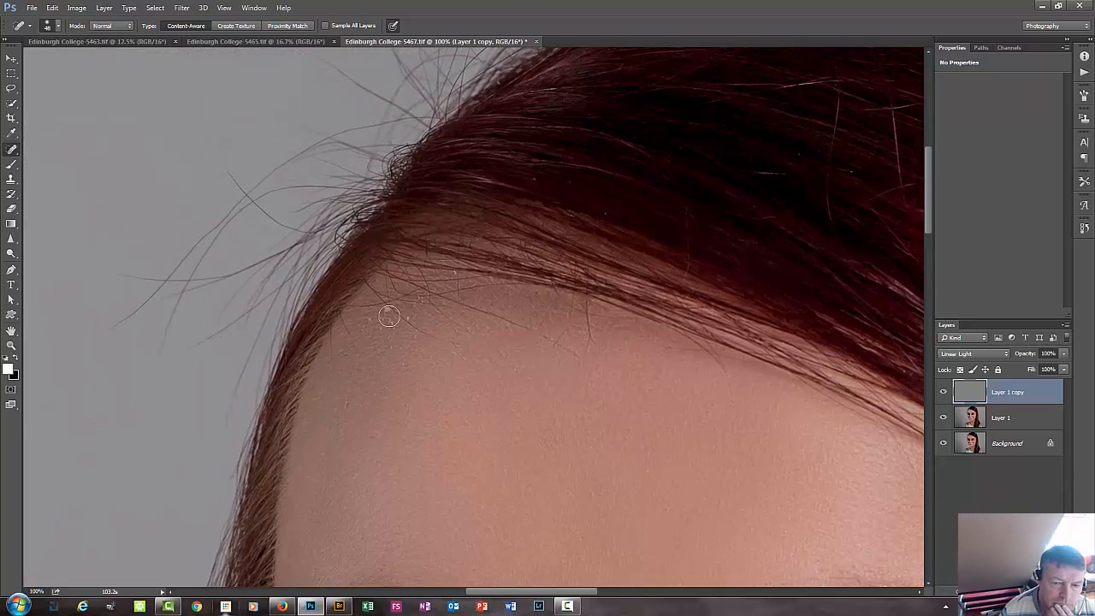
left_click_drag(391, 306, 454, 335)
left_click(419, 301)
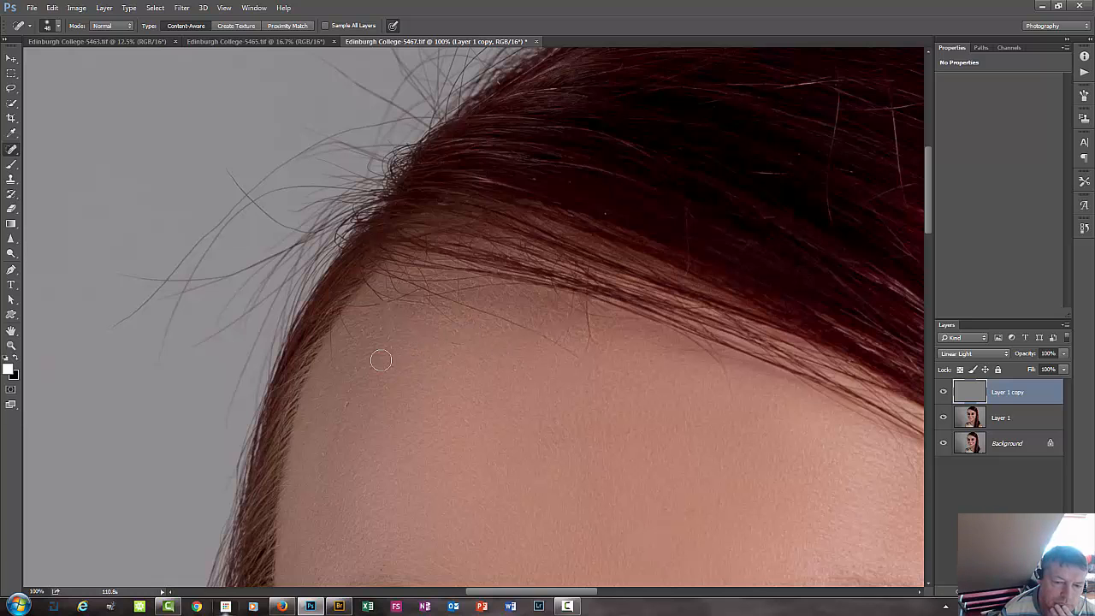
left_click(378, 326)
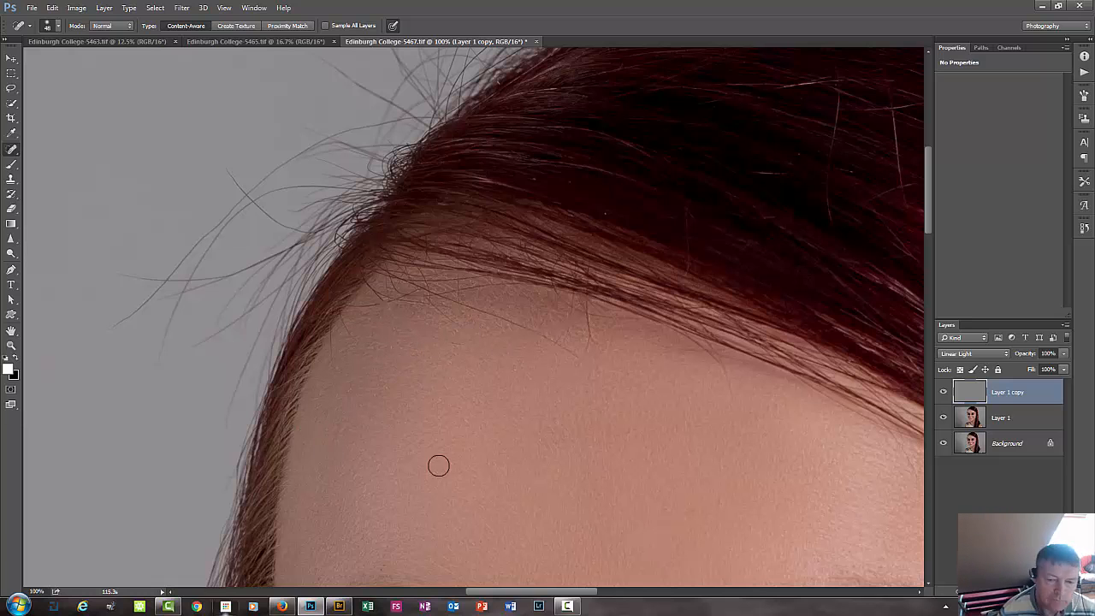
Heal the marks between the eyebrow and the outer lashes of the eye on the nose-ring side.
left_click_drag(537, 424, 581, 173)
left_click_drag(419, 453, 458, 224)
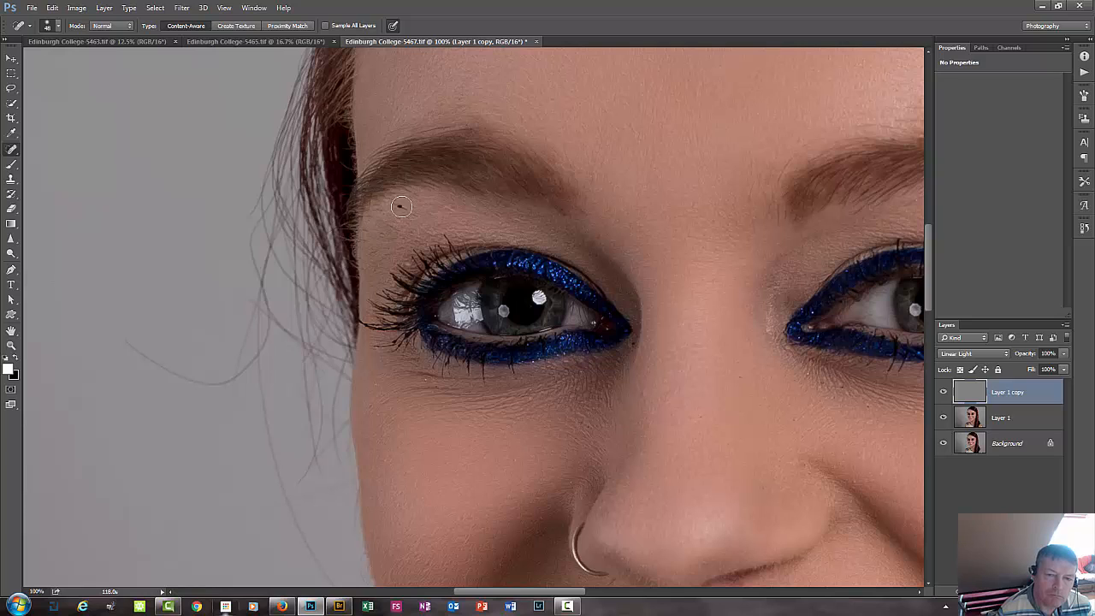
left_click_drag(390, 227, 407, 236)
left_click(378, 263)
left_click(407, 265)
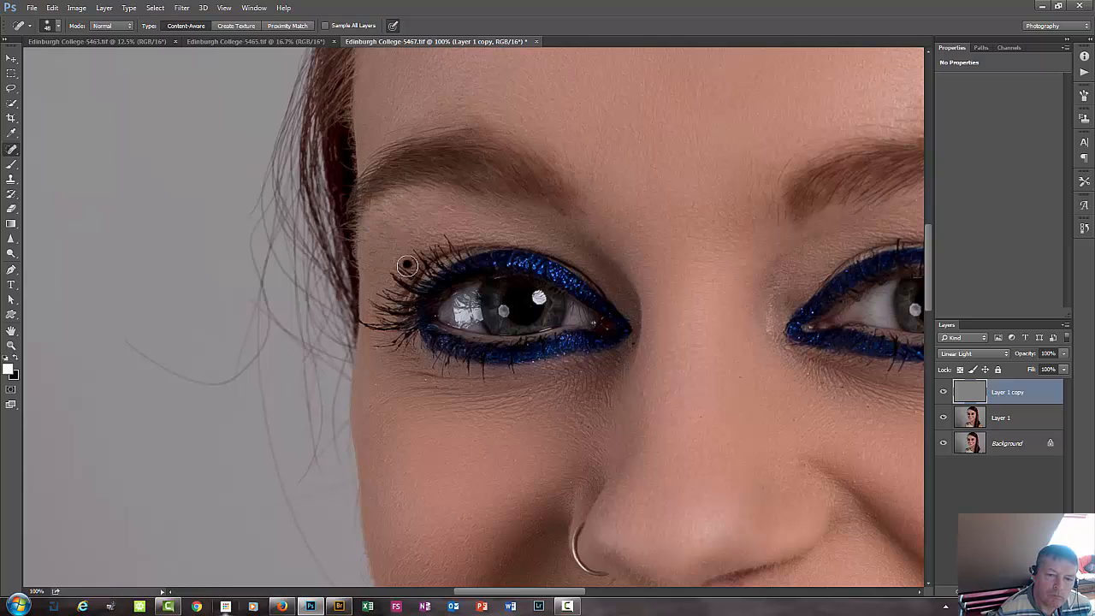
Heal the small creases and spots under the eye on the nose-ring side.
left_click(425, 382)
left_click(532, 406)
left_click(608, 381)
left_click(371, 379)
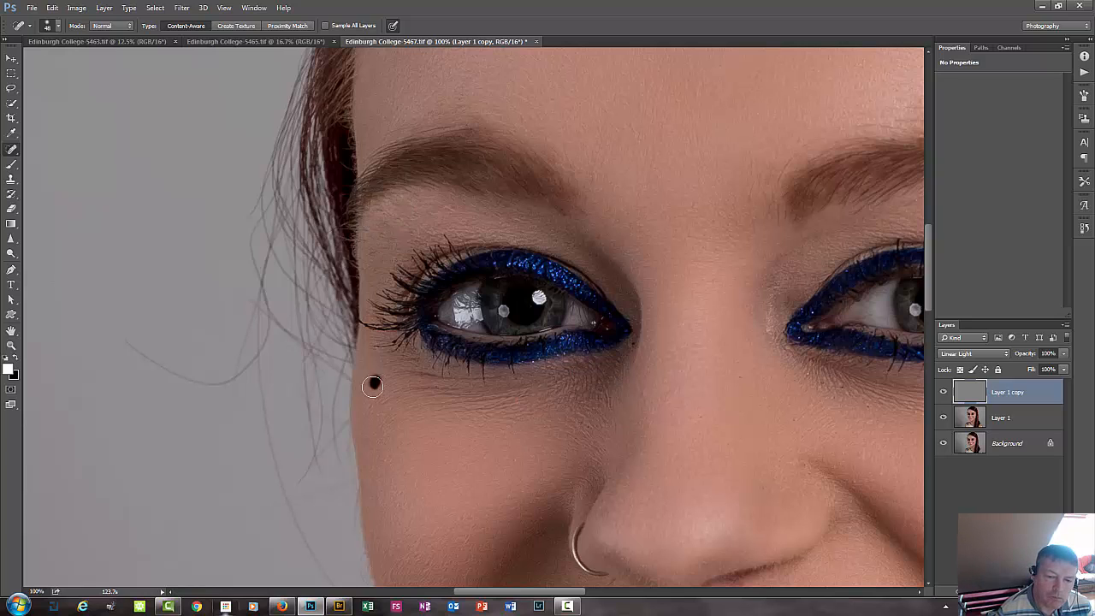
left_click(471, 425)
Heal the marks on the cheek fold and the skin just below the nose ring.
left_click_drag(390, 500, 427, 313)
left_click(492, 416)
left_click_drag(605, 402, 612, 393)
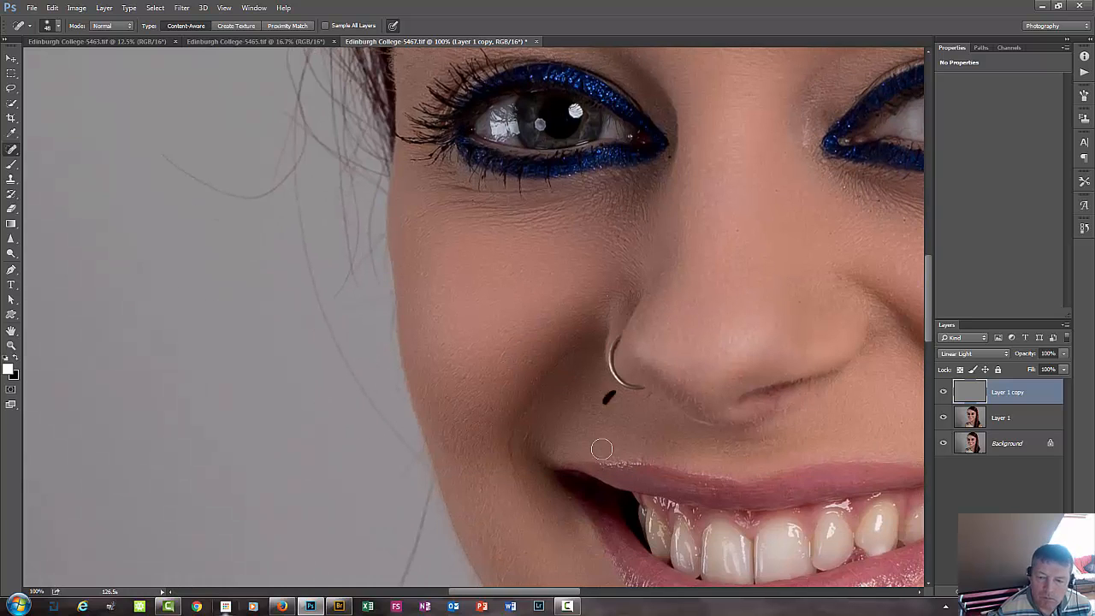
Heal the small spots on the chin and along the jaw below the lower lip.
left_click_drag(522, 572, 575, 403)
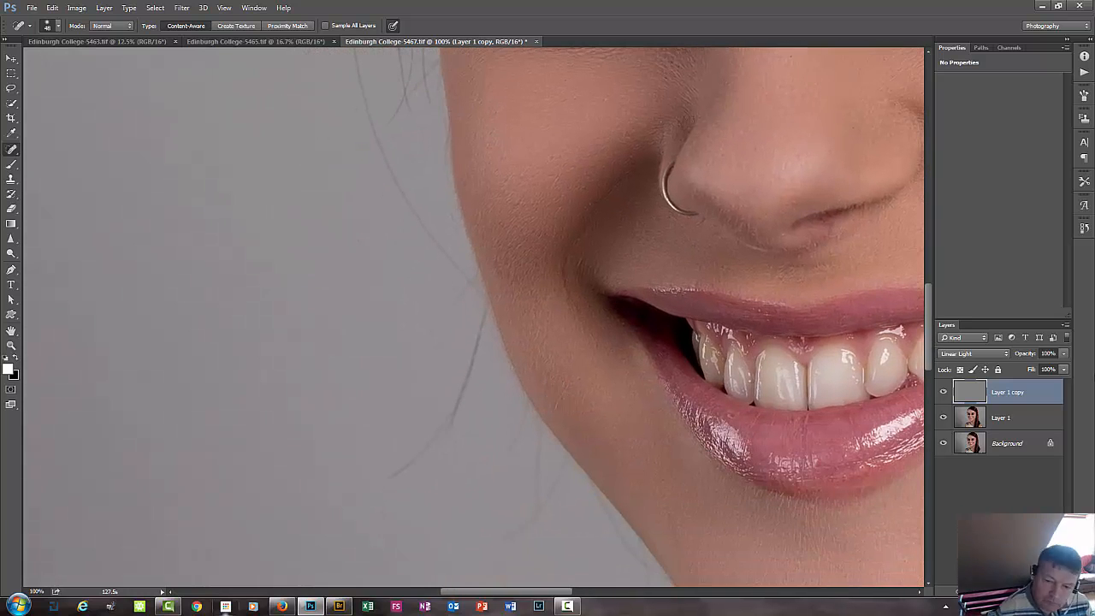
left_click_drag(694, 539, 658, 354)
left_click(635, 340)
left_click(752, 360)
left_click(668, 384)
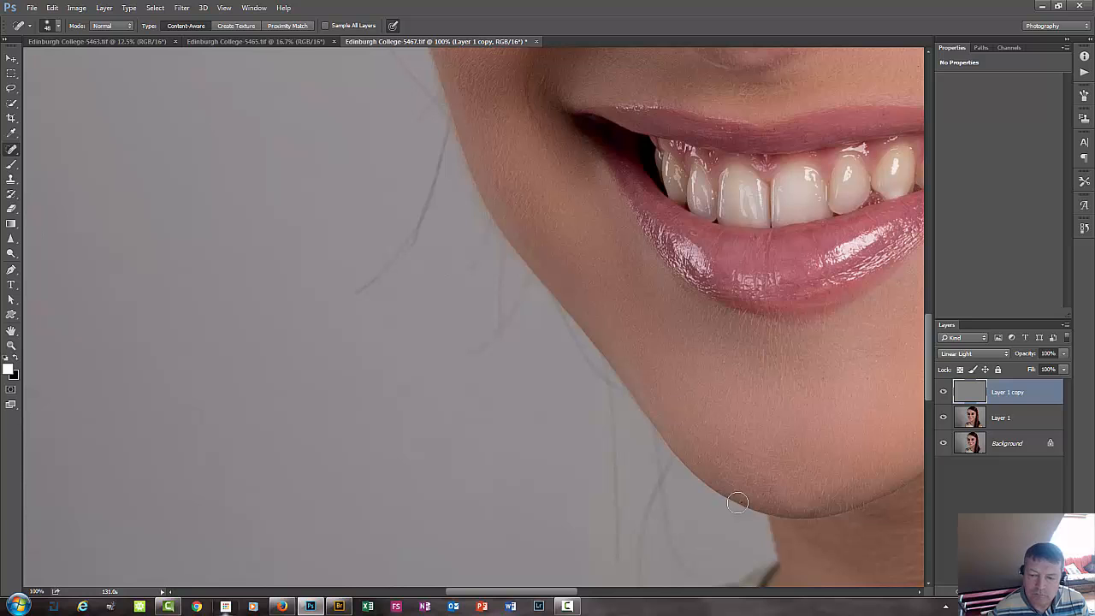
left_click(742, 453)
mouse_move(796, 486)
left_mouse_down()
mouse_move(741, 323)
mouse_move(642, 571)
left_mouse_up()
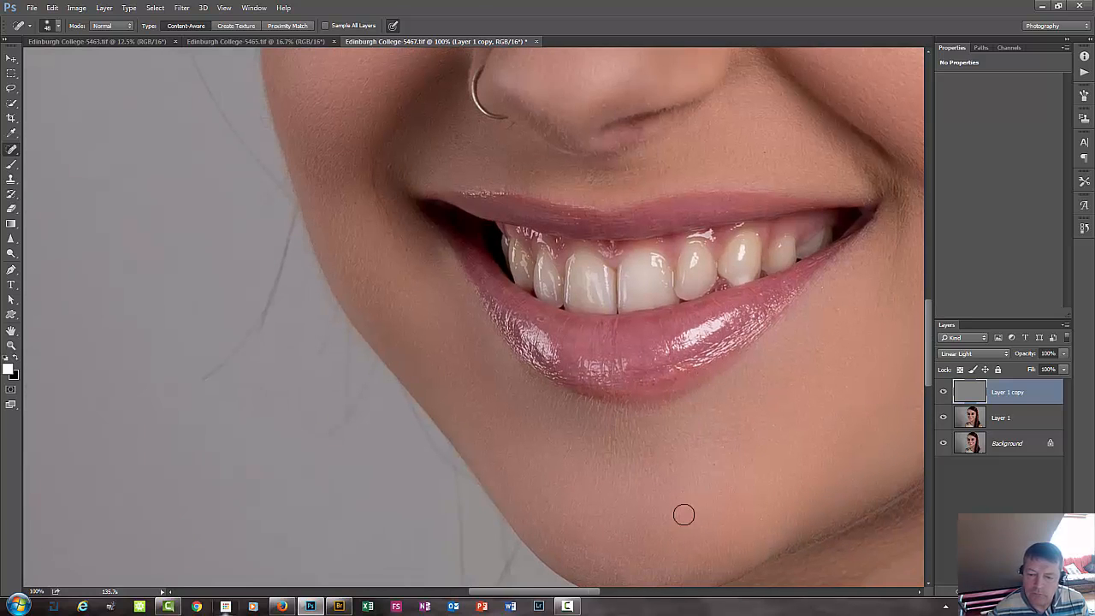
left_click_drag(735, 483, 565, 491)
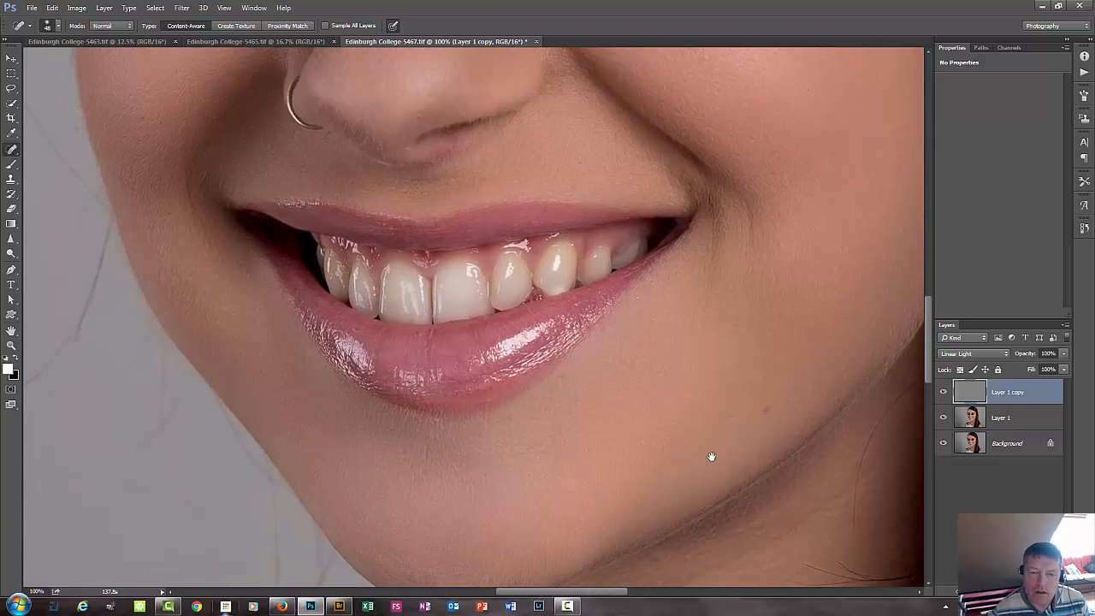
left_click_drag(664, 357, 663, 456)
Try duplicating the high-frequency layer, and undo the duplicate.
key("ctrl+minus")
key("ctrl+minus")
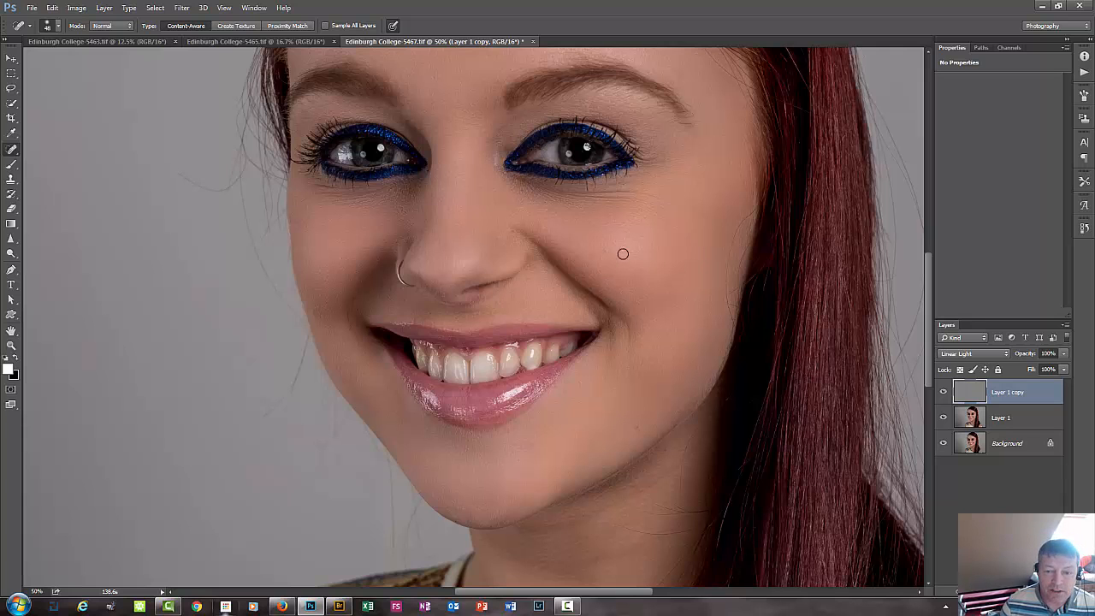
key("ctrl+j")
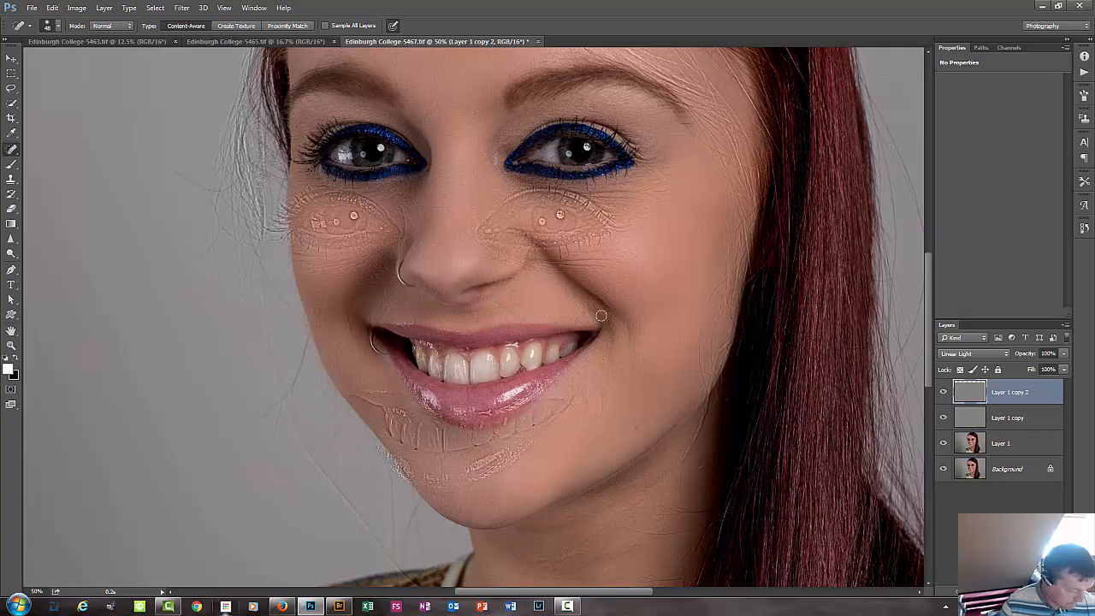
key("ctrl+z")
Heal the spots on the cheek and beneath the inner corner of the eye on the long-hair side.
left_click_drag(612, 268, 525, 357)
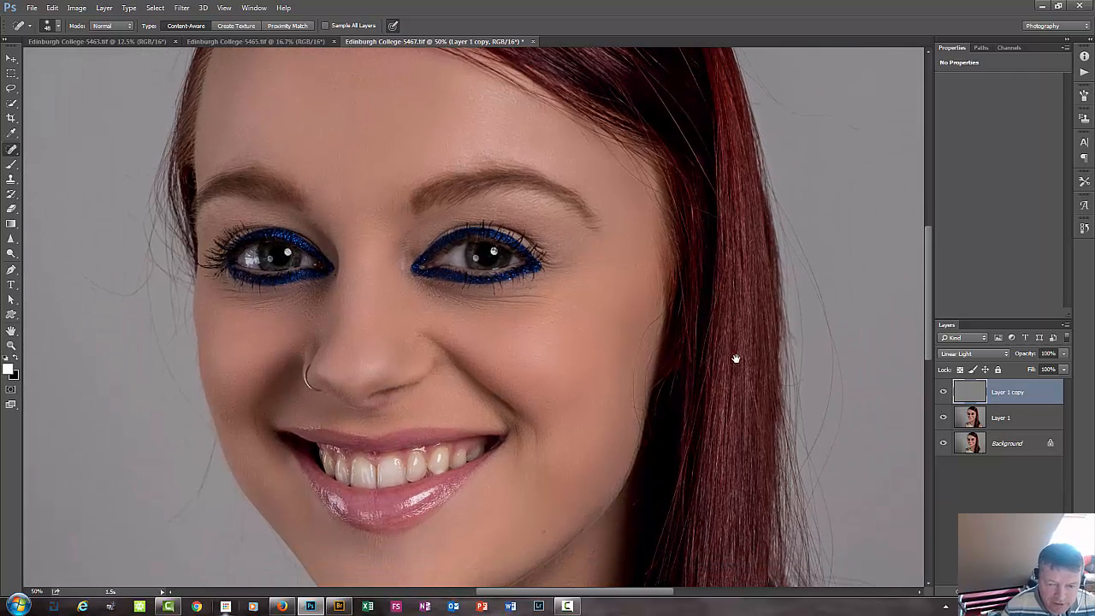
left_click(511, 360)
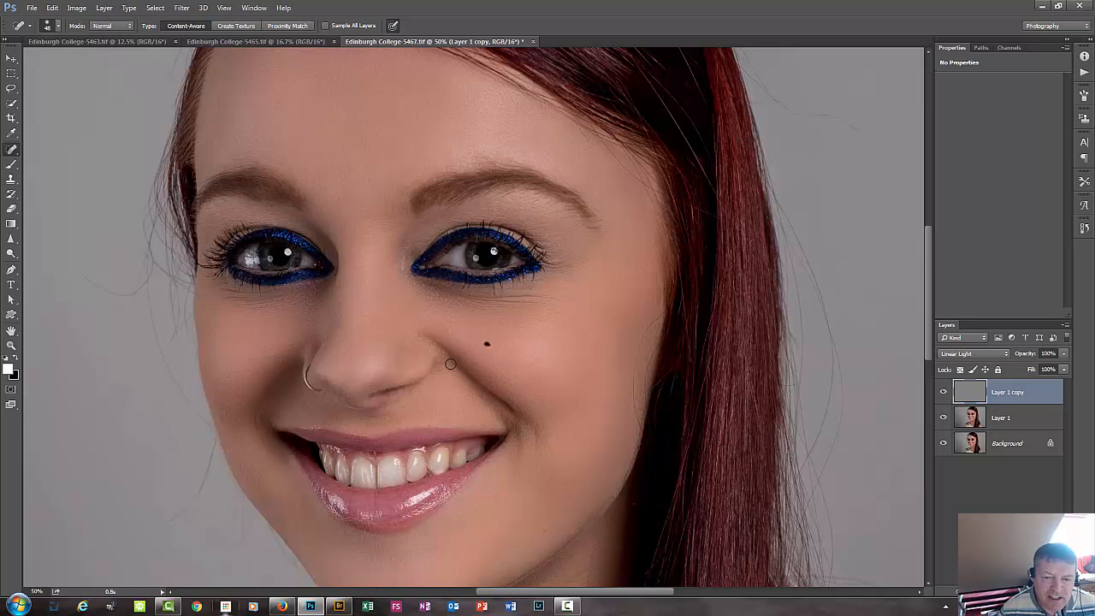
left_click(418, 290)
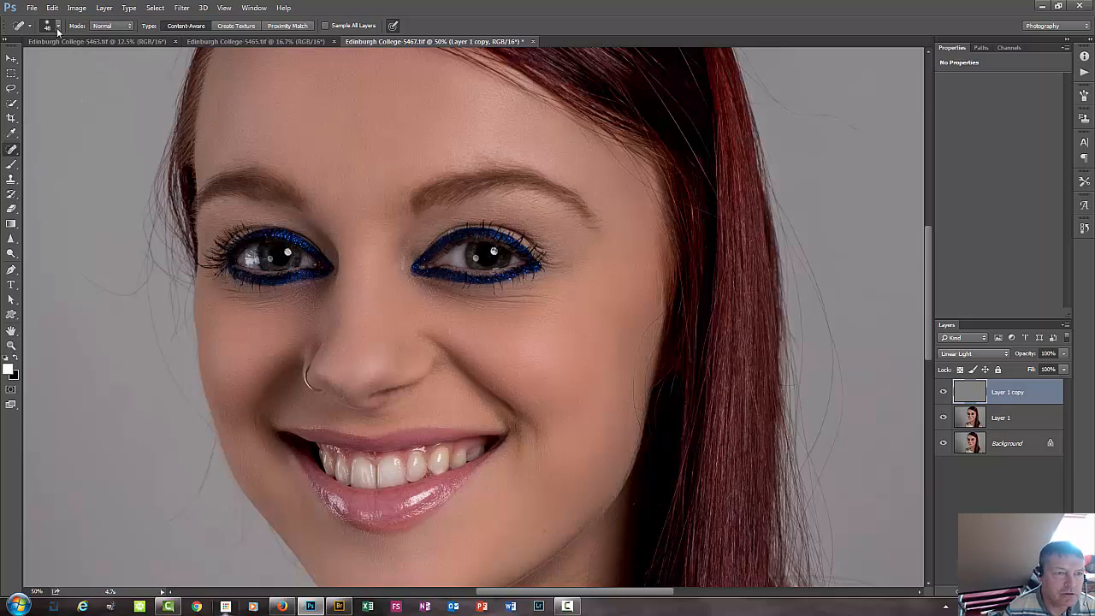
Set the healing brush mode to Lighten and heal the fine lines below and beside the eye on the long-hair side.
left_click(112, 27)
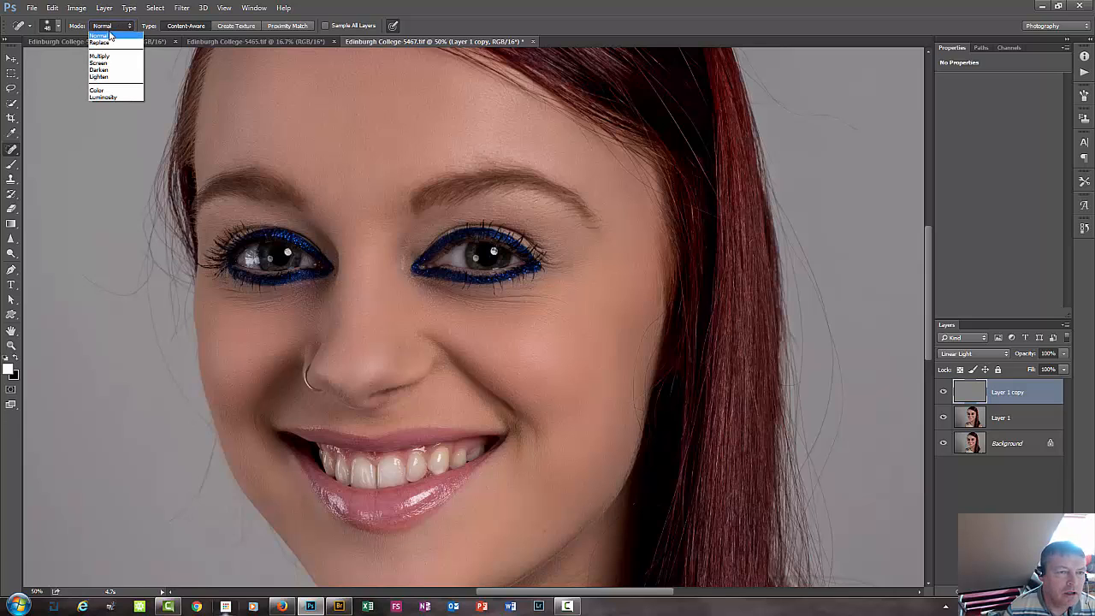
left_click(111, 78)
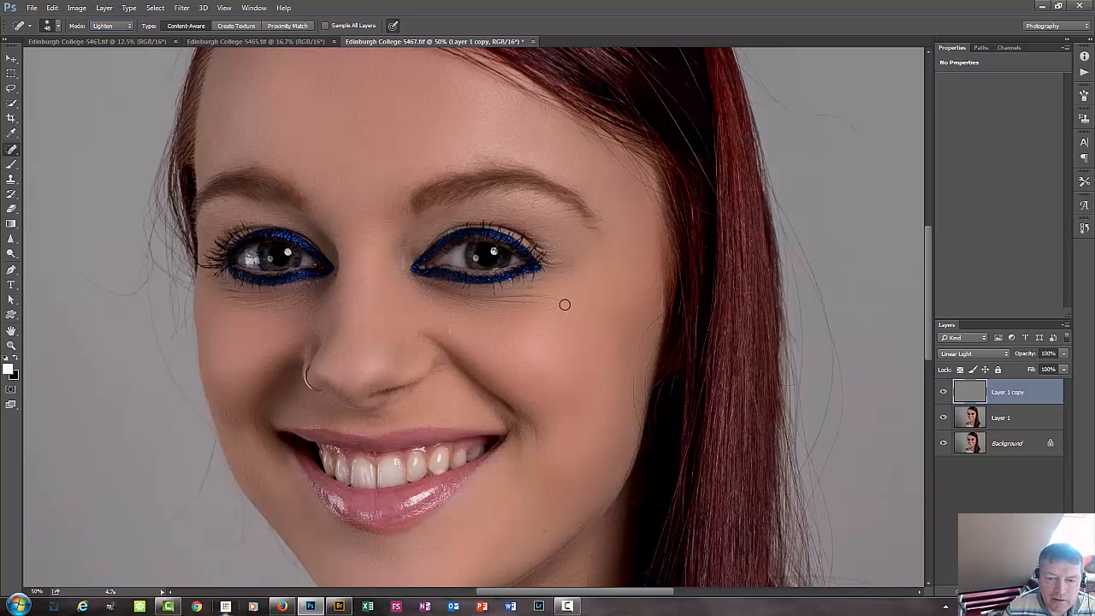
mouse_move(560, 301)
left_mouse_down()
mouse_move(458, 298)
mouse_move(552, 291)
mouse_move(574, 262)
mouse_move(588, 263)
left_mouse_up()
left_click_drag(529, 285, 557, 284)
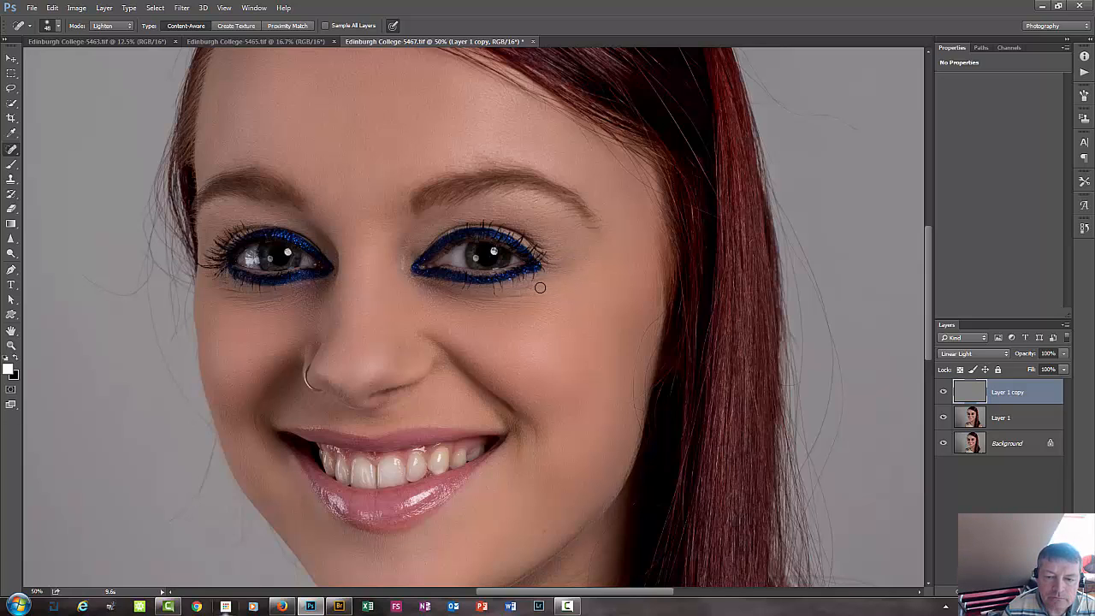
mouse_move(472, 294)
left_mouse_down()
mouse_move(541, 296)
mouse_move(514, 283)
left_mouse_up()
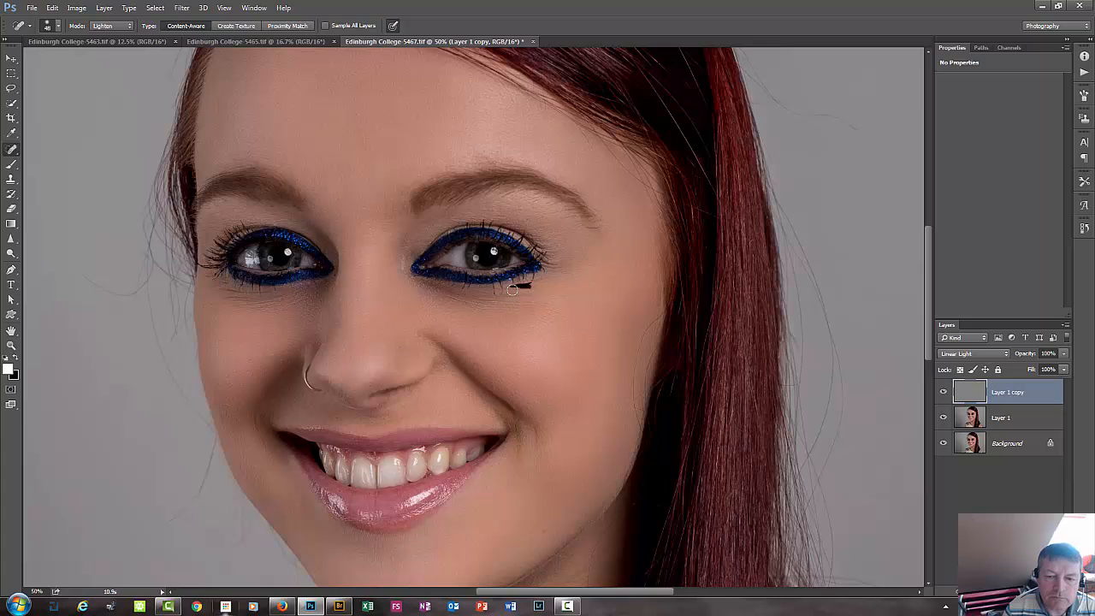
Heal the fine lines beneath and outside the eye on the nose-ring side in Lighten mode.
mouse_move(226, 294)
left_mouse_down()
mouse_move(261, 294)
mouse_move(229, 295)
mouse_move(209, 280)
mouse_move(231, 303)
mouse_move(248, 298)
mouse_move(211, 305)
mouse_move(273, 305)
mouse_move(233, 290)
left_mouse_up()
left_click(206, 274)
left_click(206, 305)
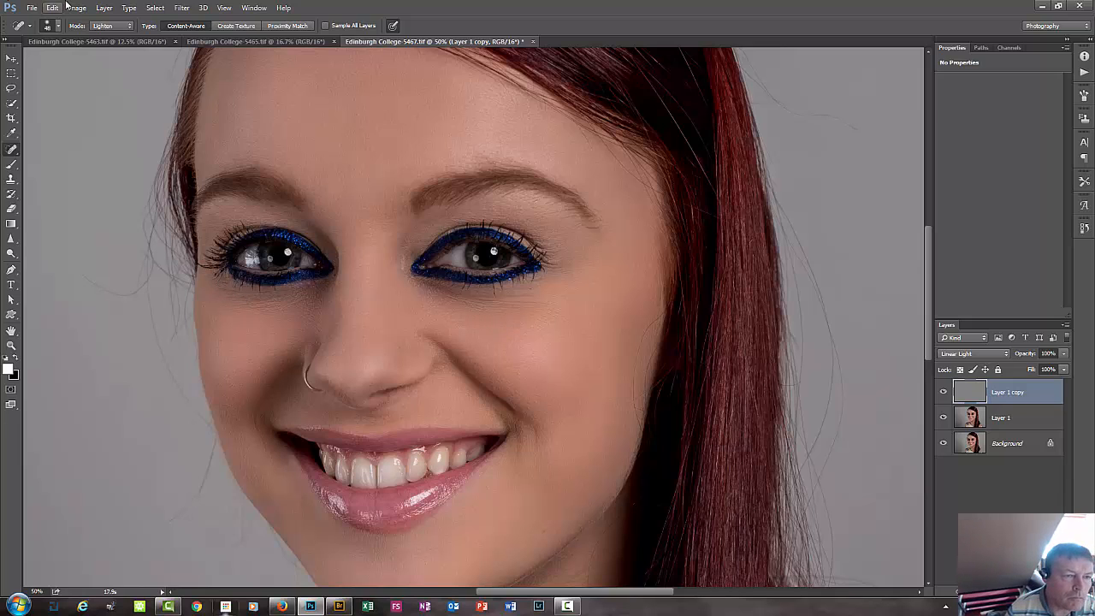
left_click(103, 29)
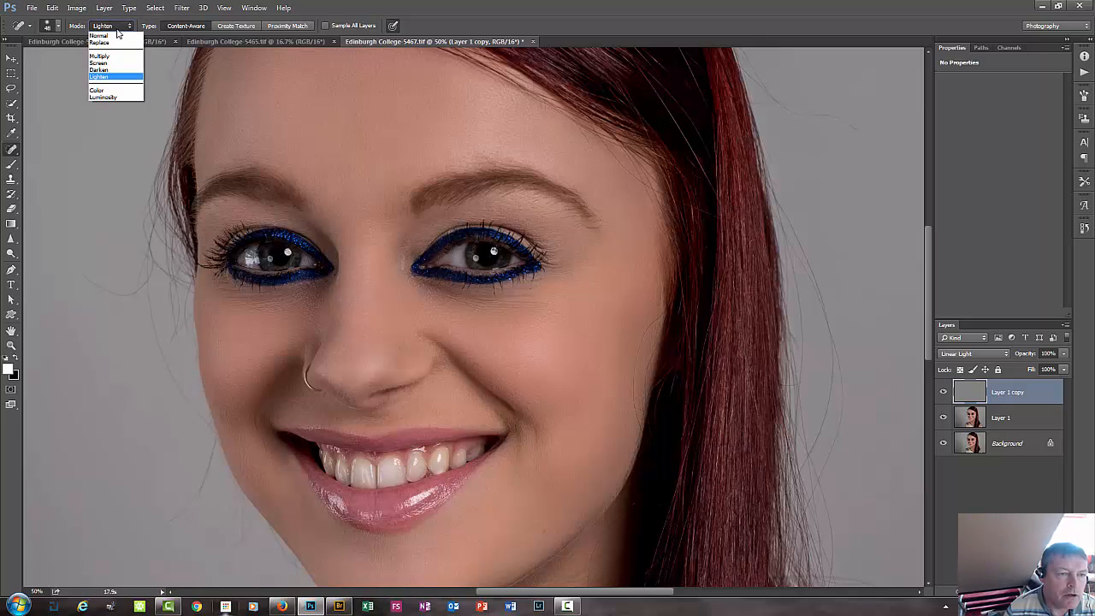
left_click(115, 39)
left_click(124, 41)
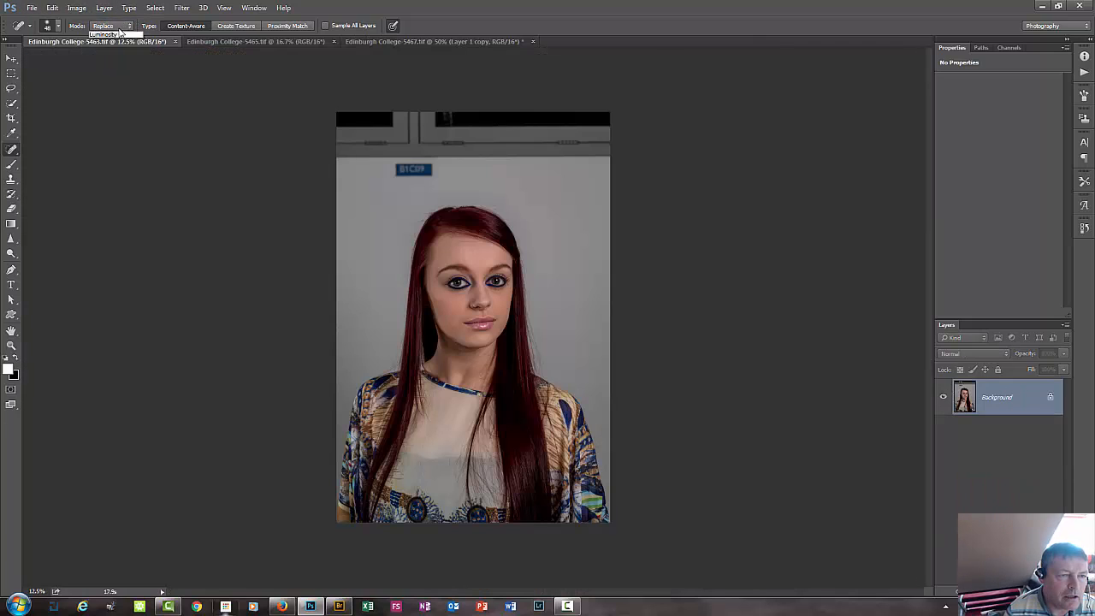
left_click(117, 27)
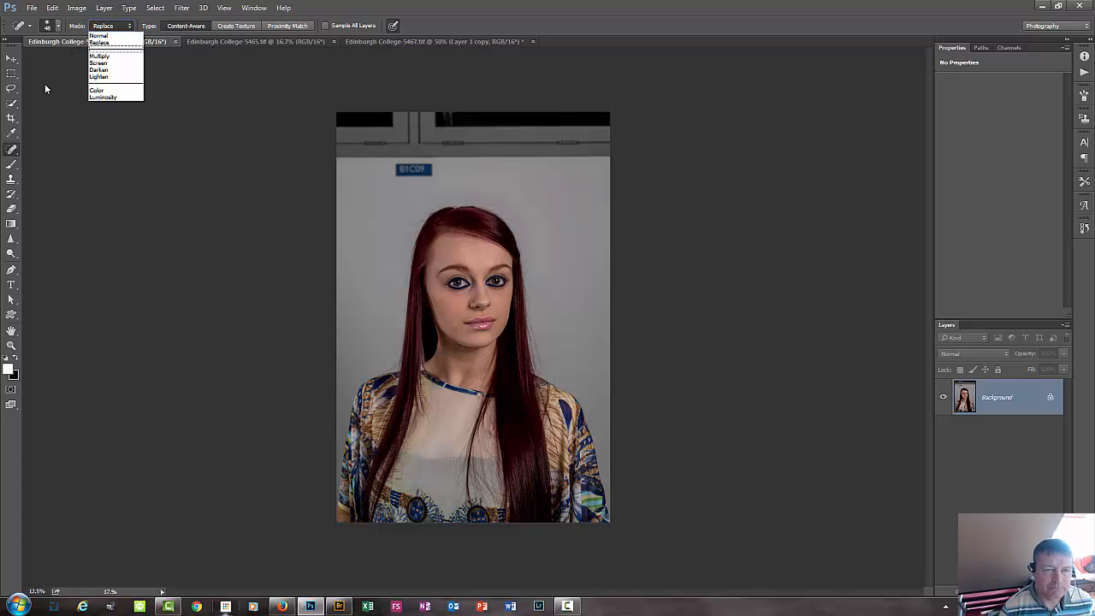
left_click(44, 146)
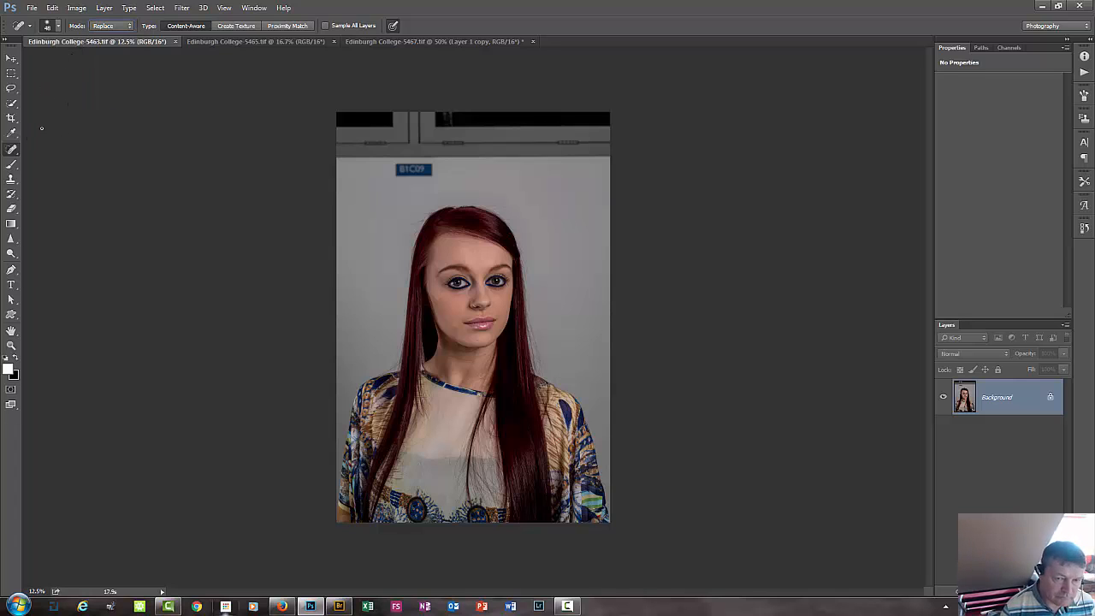
left_click(433, 43)
Set the healing brush mode back to Normal.
left_click(101, 25)
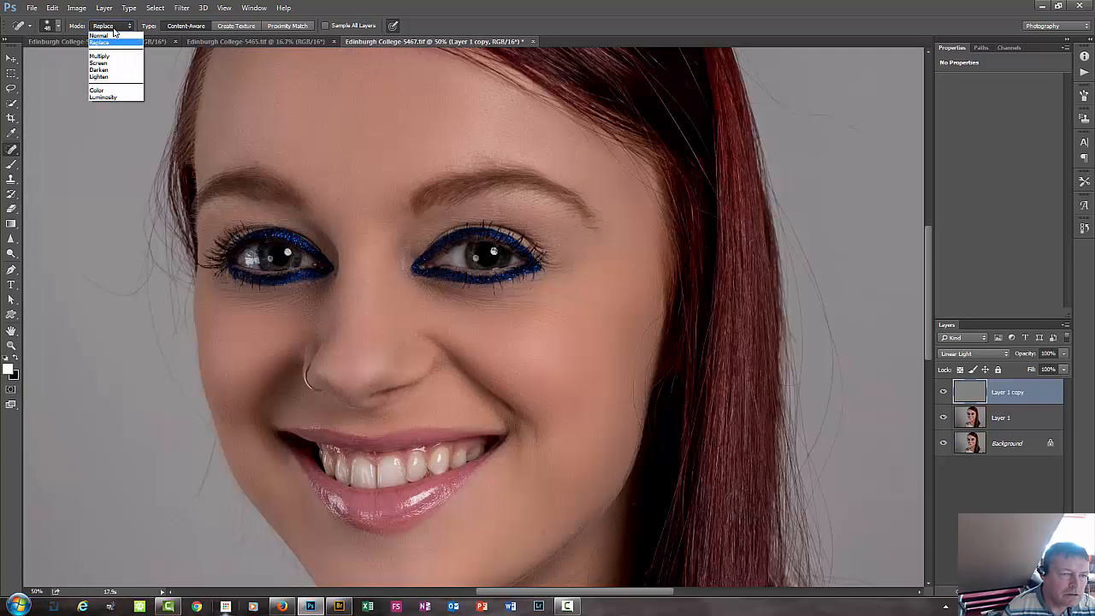
left_click(96, 39)
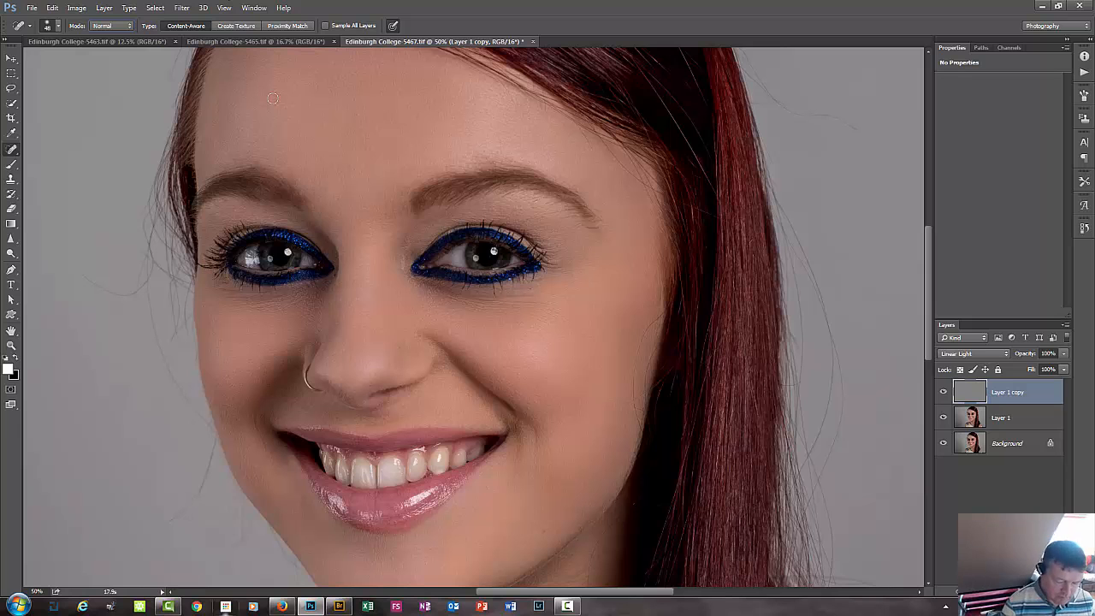
Select the Background layer and toggle layer visibility from it to compare the retouch with the original portrait.
key("ctrl+minus")
key("ctrl+minus")
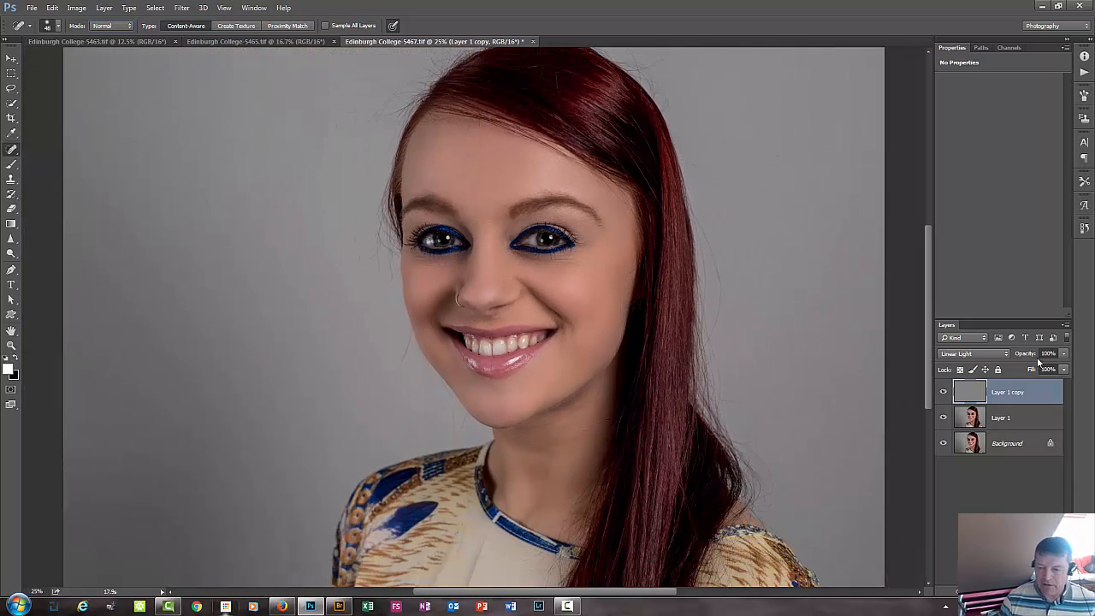
left_click(1023, 448)
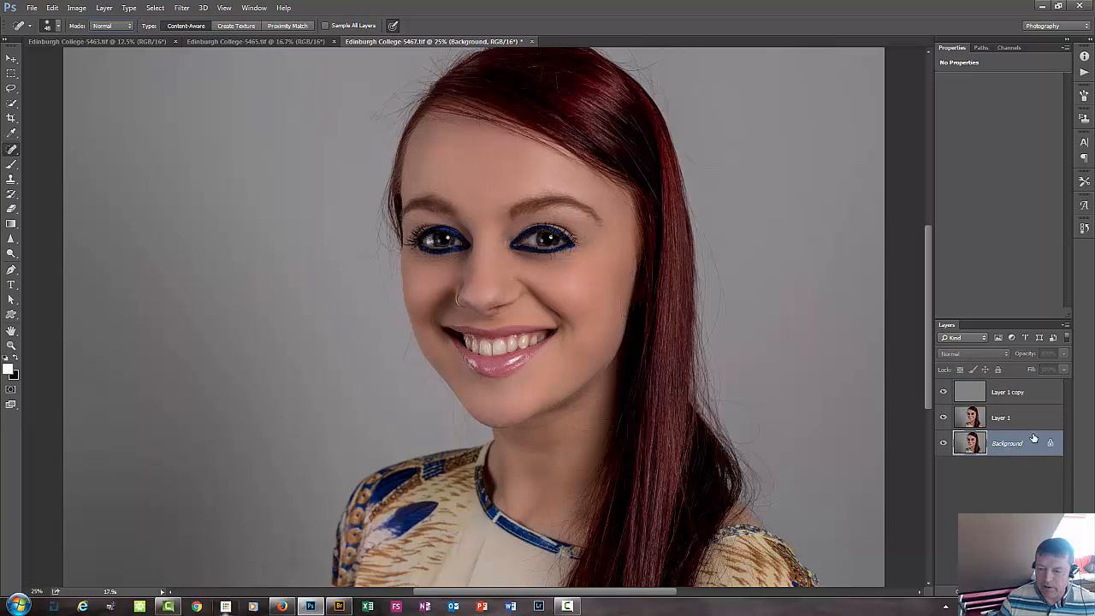
left_click(944, 443, "alt")
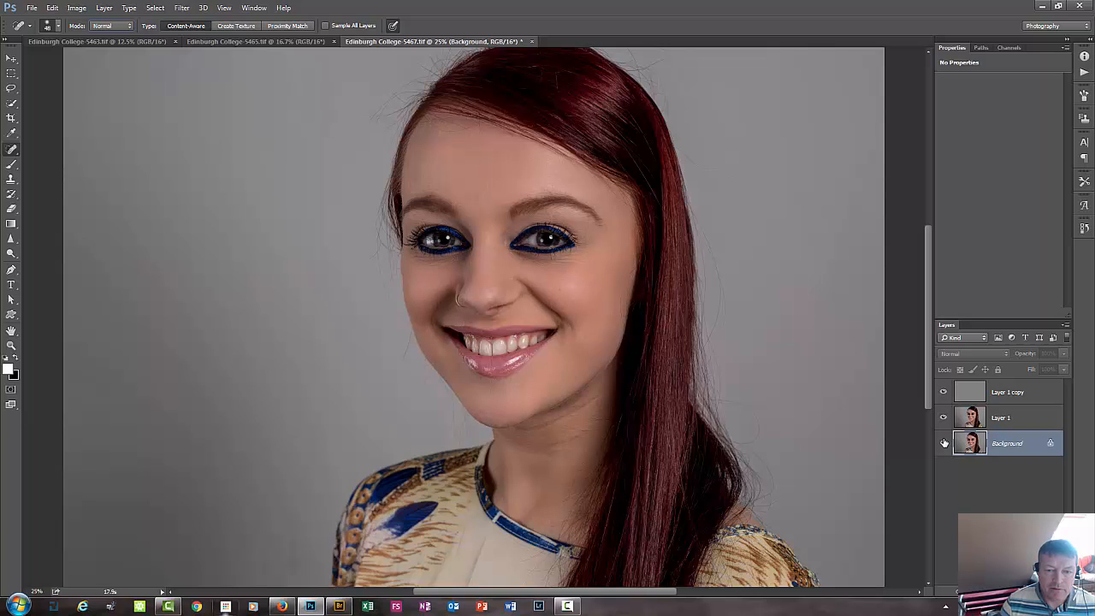
Hide and restore the layers above the Background once more to compare the original face with the retouch.
left_click(944, 442, "alt")
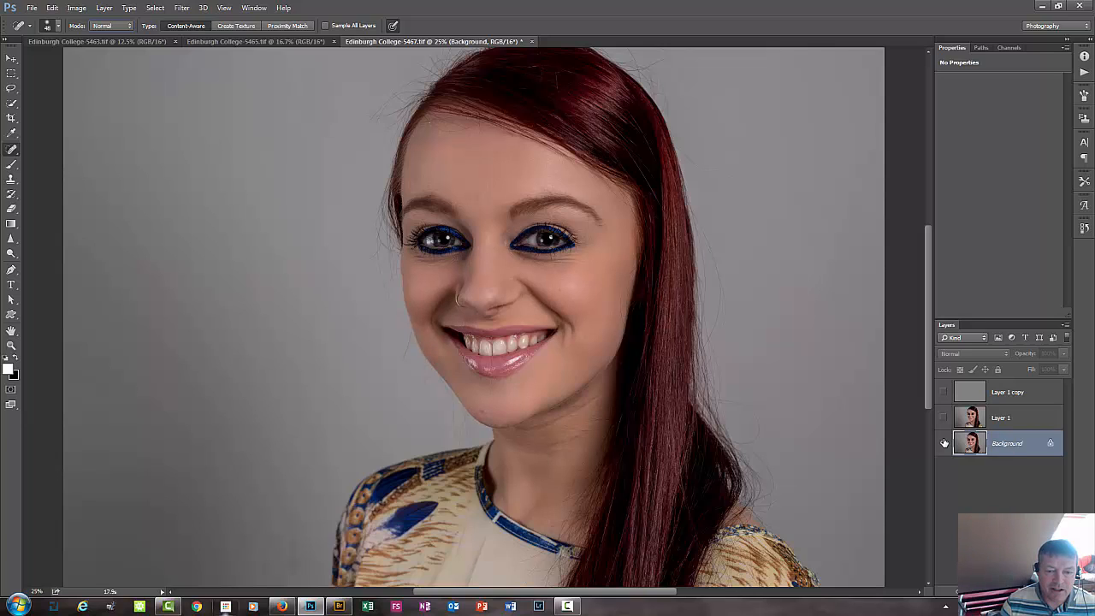
left_click(944, 442, "alt")
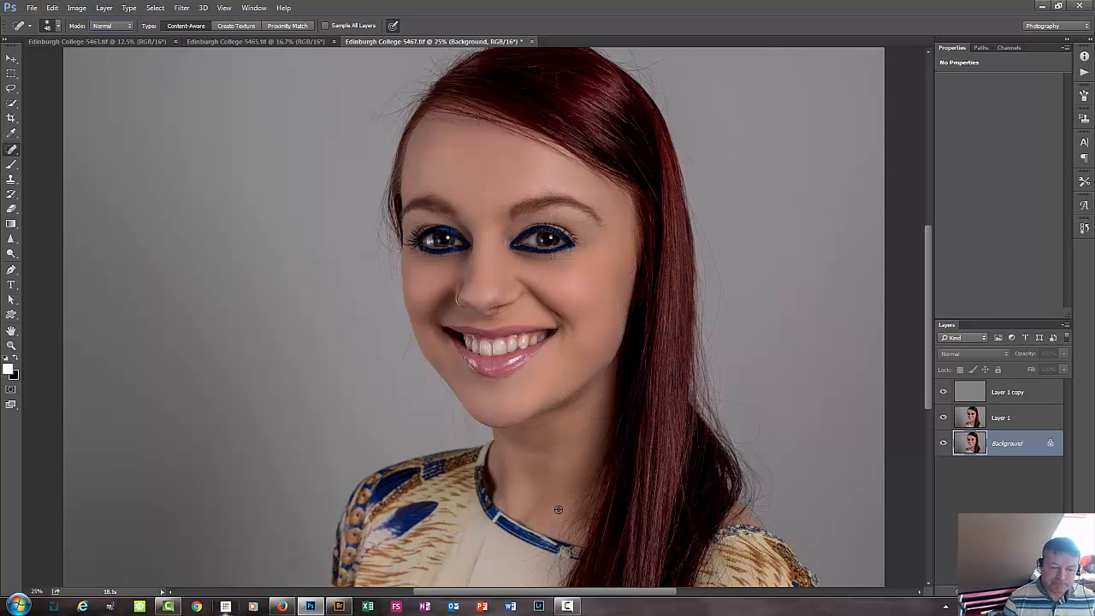
Group Layer 1 copy and Layer 1 and rename the group skin.
key("ctrl+plus")
key("ctrl+plus")
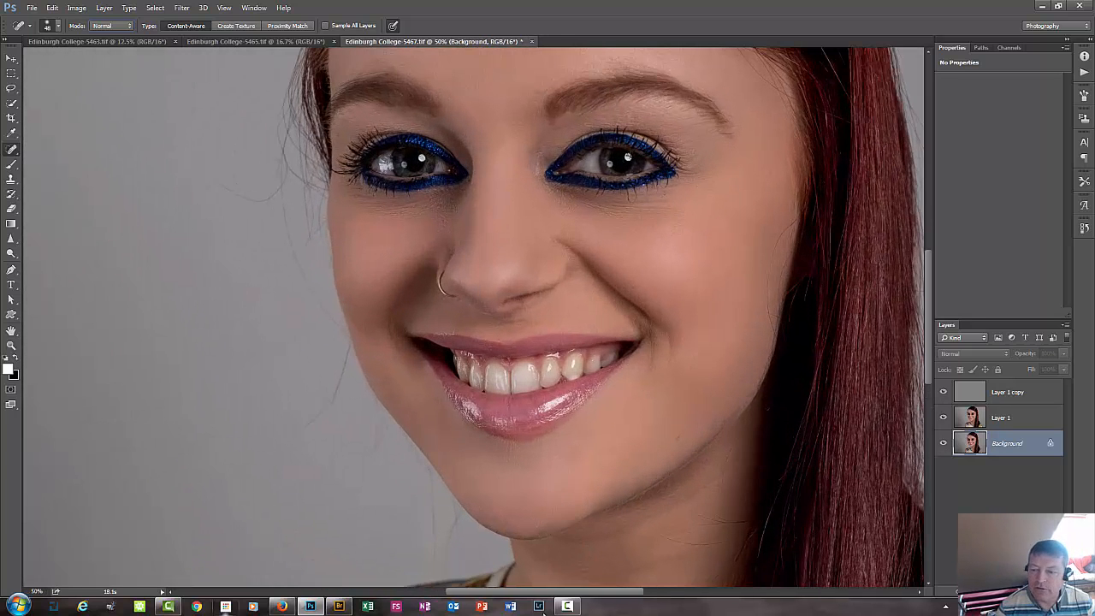
left_click(1005, 400)
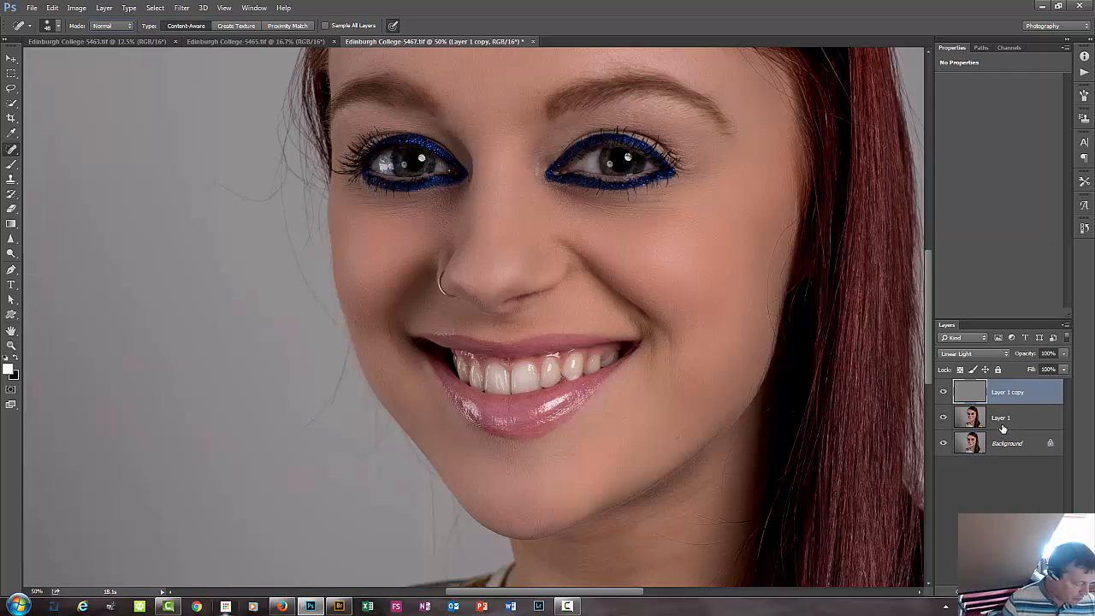
left_click(1002, 419, "shift")
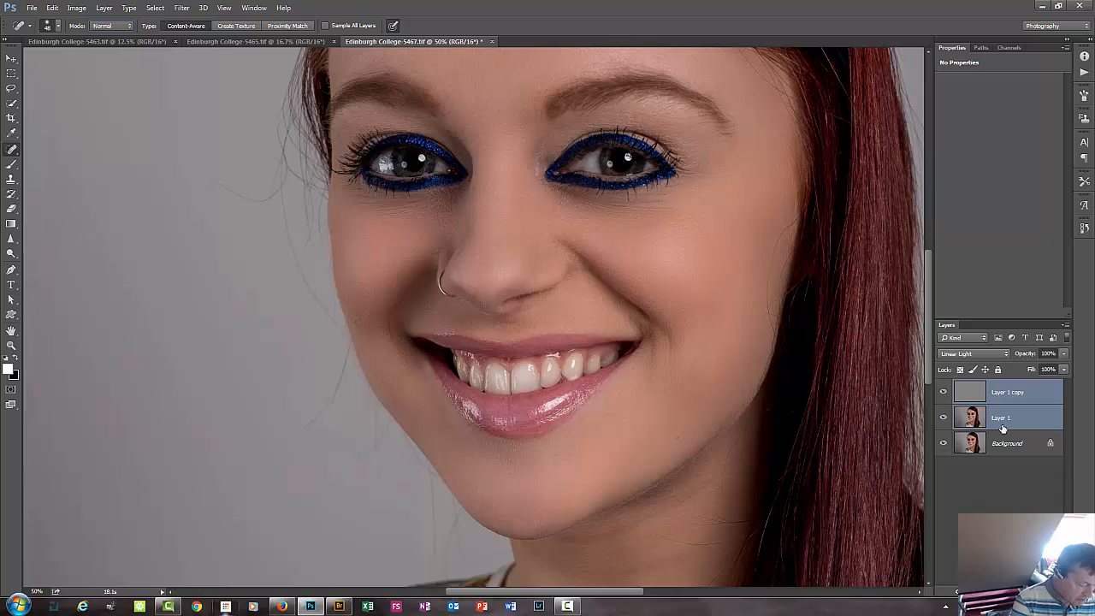
key("ctrl+g")
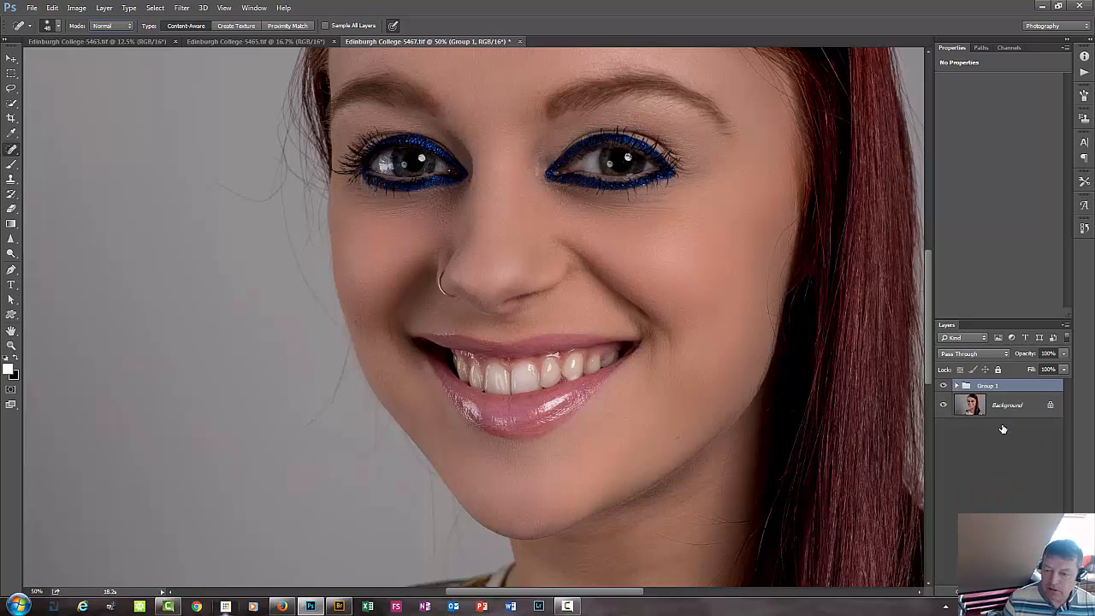
double_click(985, 386)
type("skin")
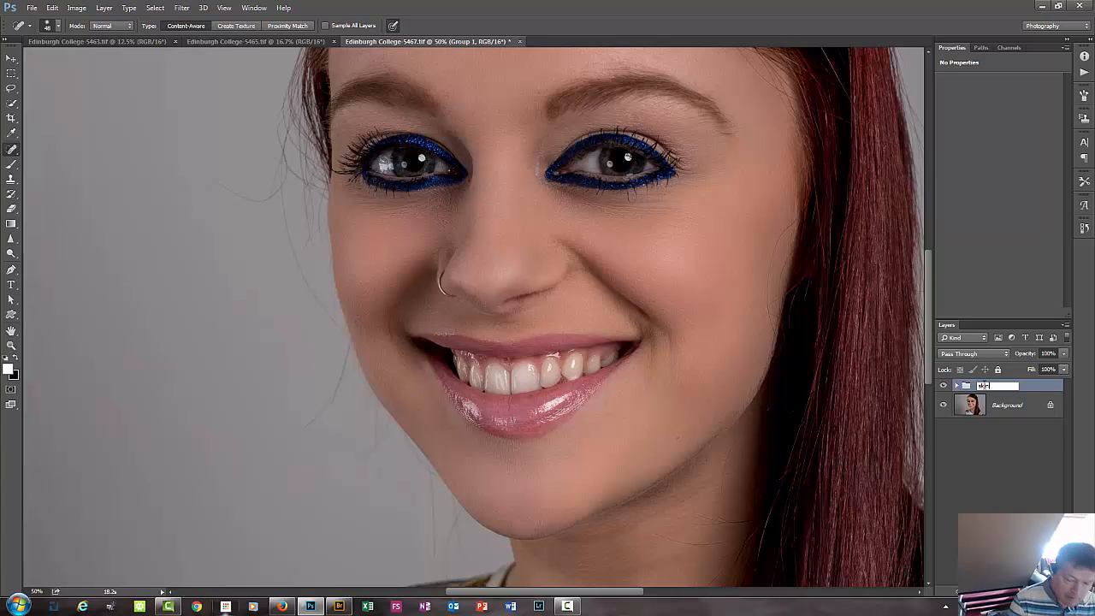
key("Return")
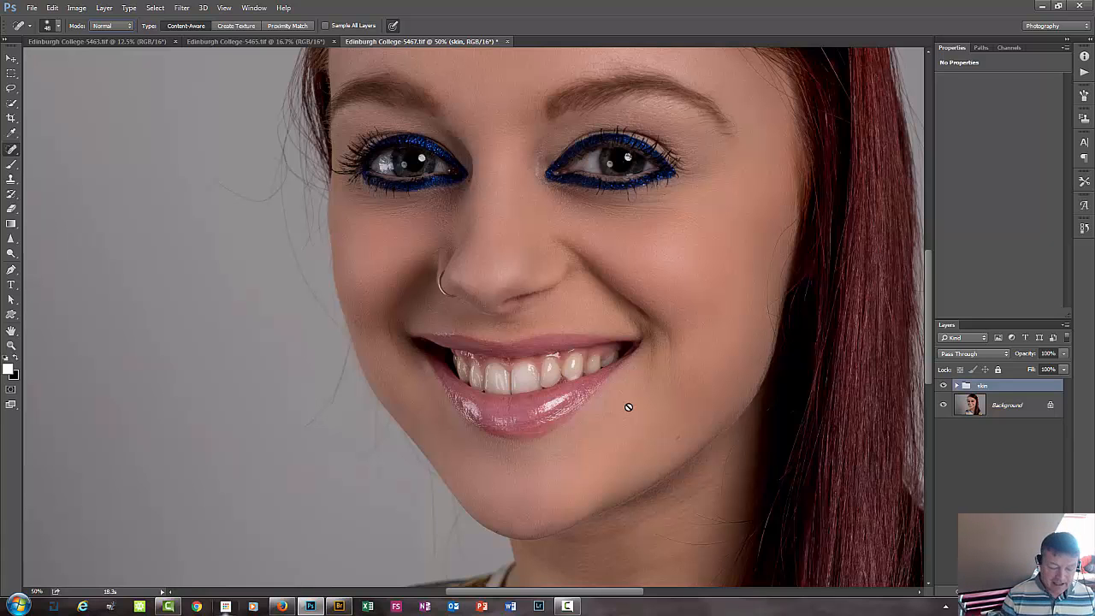
Try to select the upper teeth with the Quick Selection tool and a size 26 brush.
key("ctrl+plus")
key("ctrl+plus")
key("ctrl+plus")
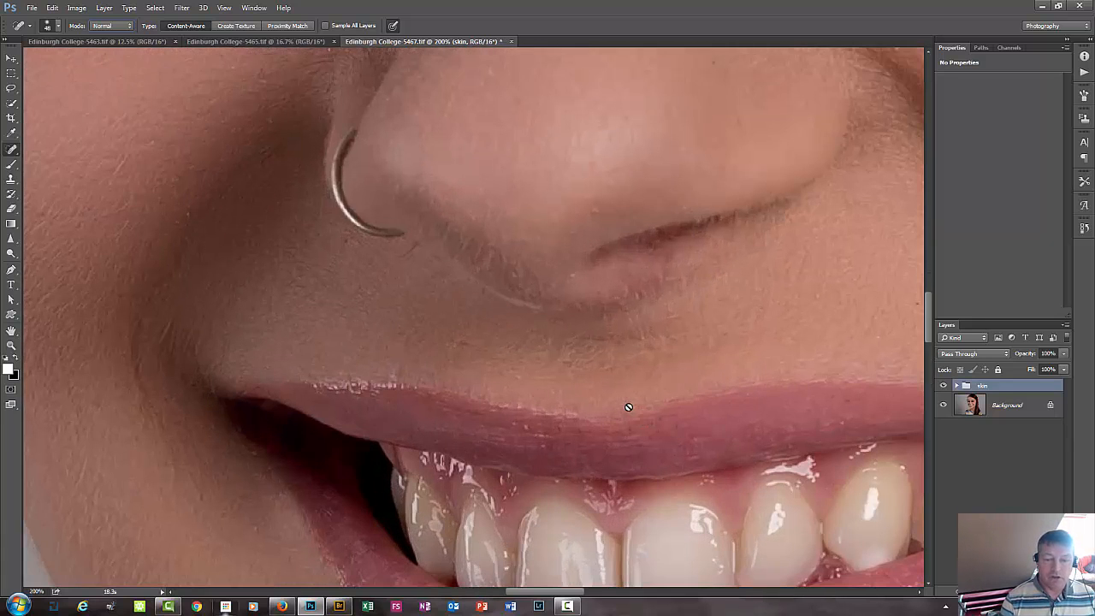
left_click_drag(277, 536, 192, 273)
left_click_drag(347, 380, 235, 416)
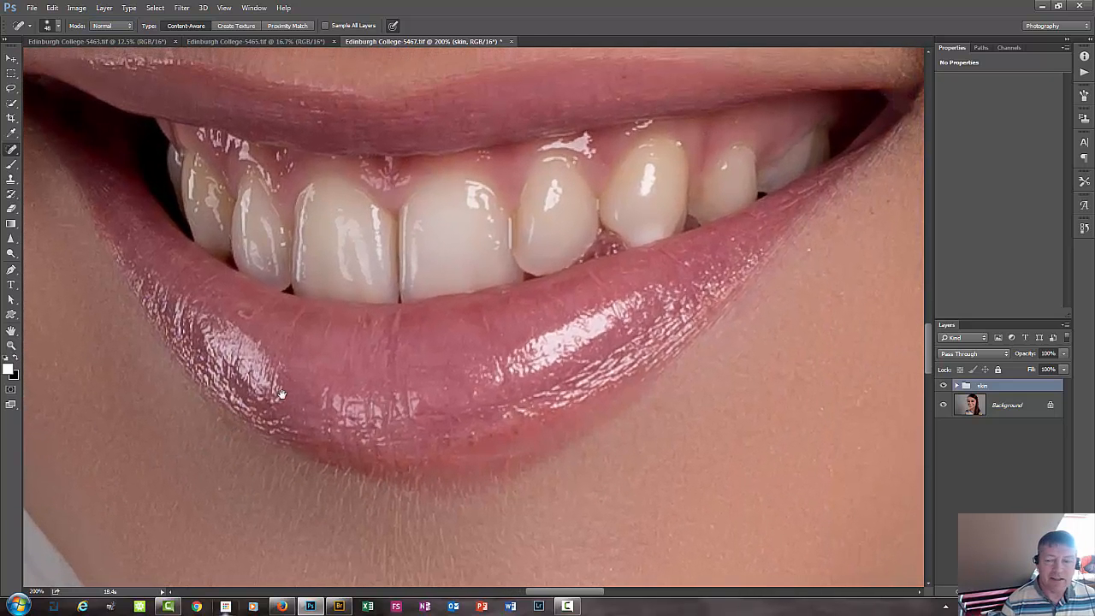
left_click_drag(398, 408, 389, 439)
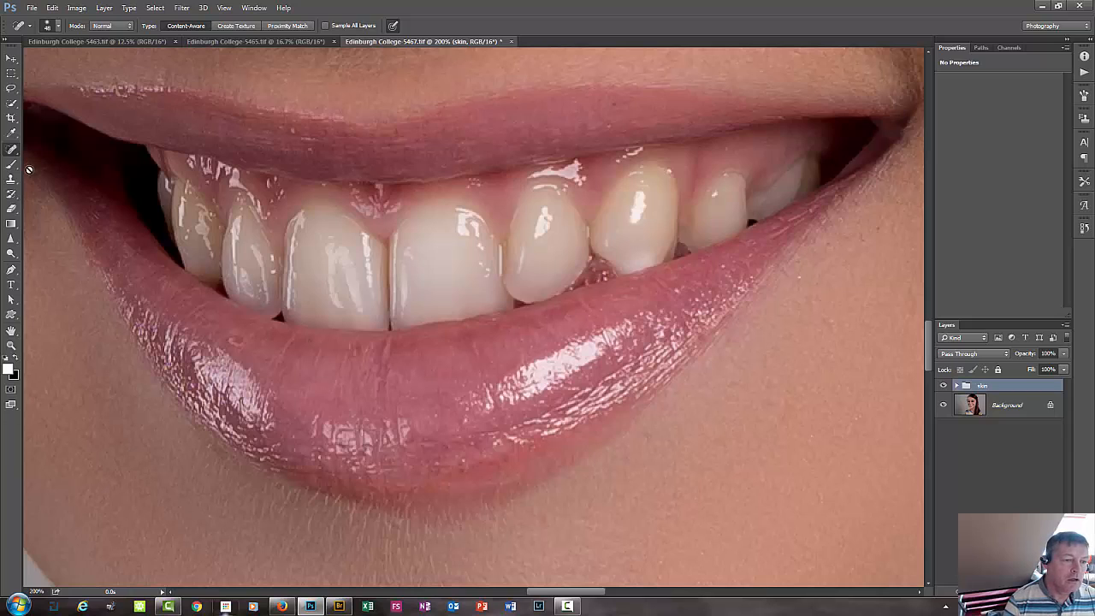
left_click(9, 104)
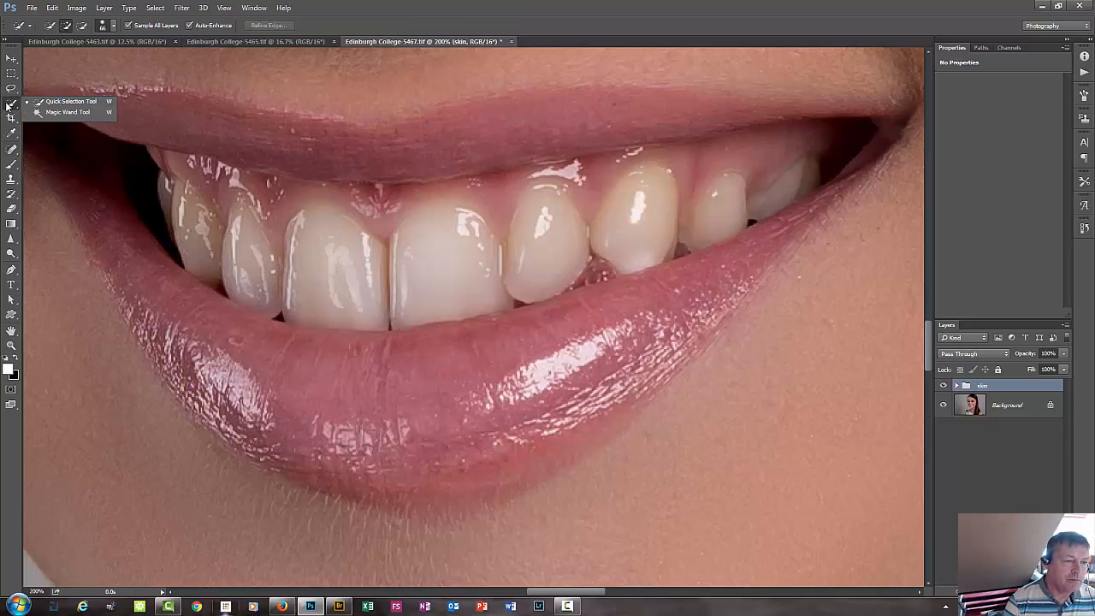
left_click(58, 103)
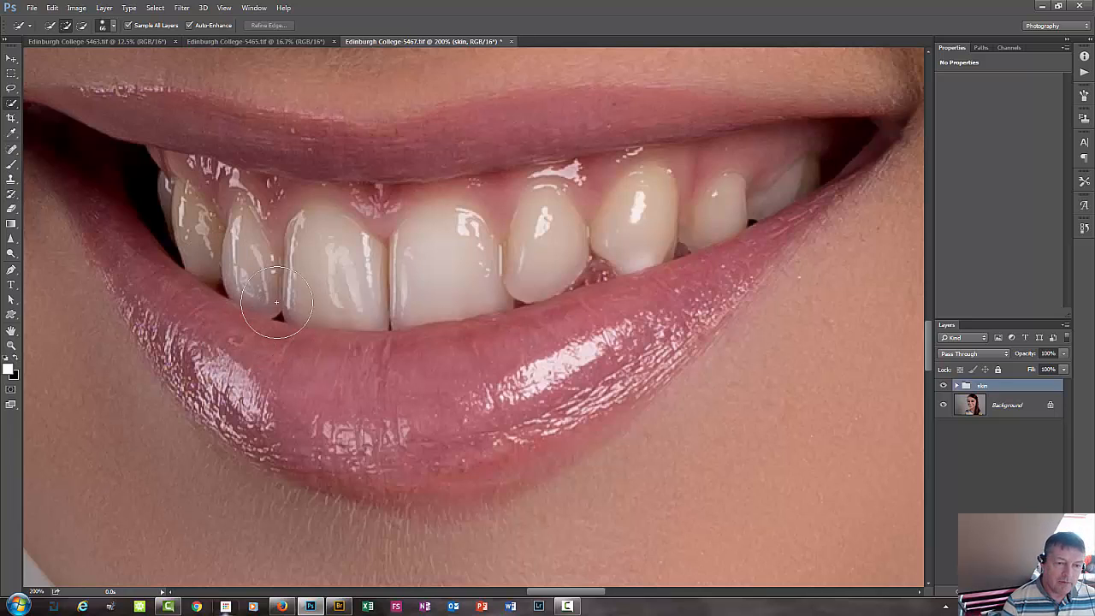
left_click_drag(278, 272, 256, 274)
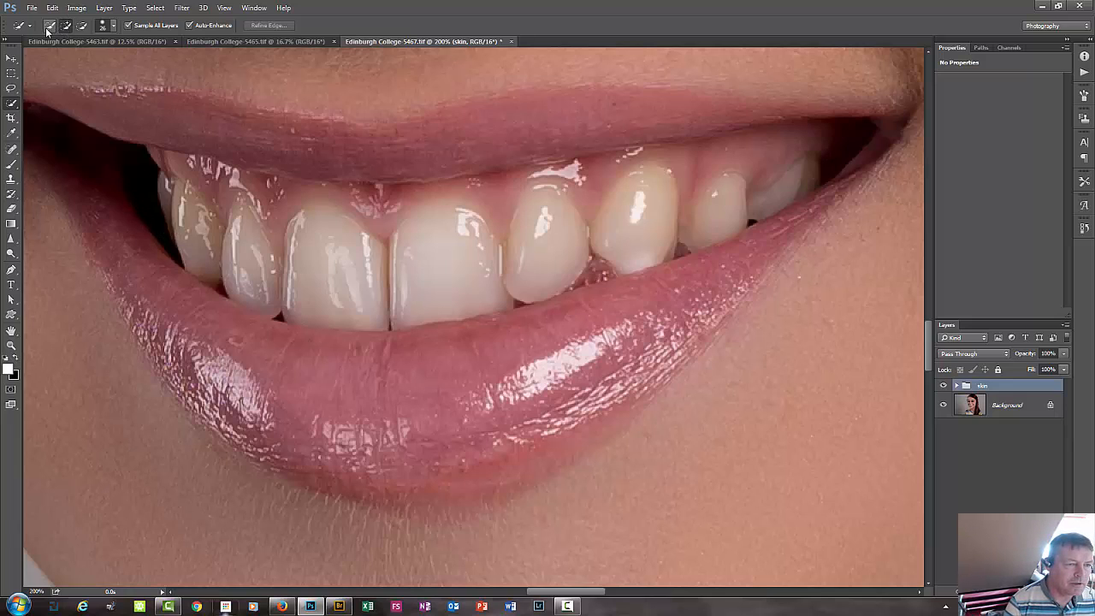
mouse_move(174, 206)
left_mouse_down()
mouse_move(198, 222)
mouse_move(177, 186)
mouse_move(209, 256)
mouse_move(244, 274)
mouse_move(484, 306)
mouse_move(721, 223)
mouse_move(765, 206)
mouse_move(782, 183)
left_mouse_up()
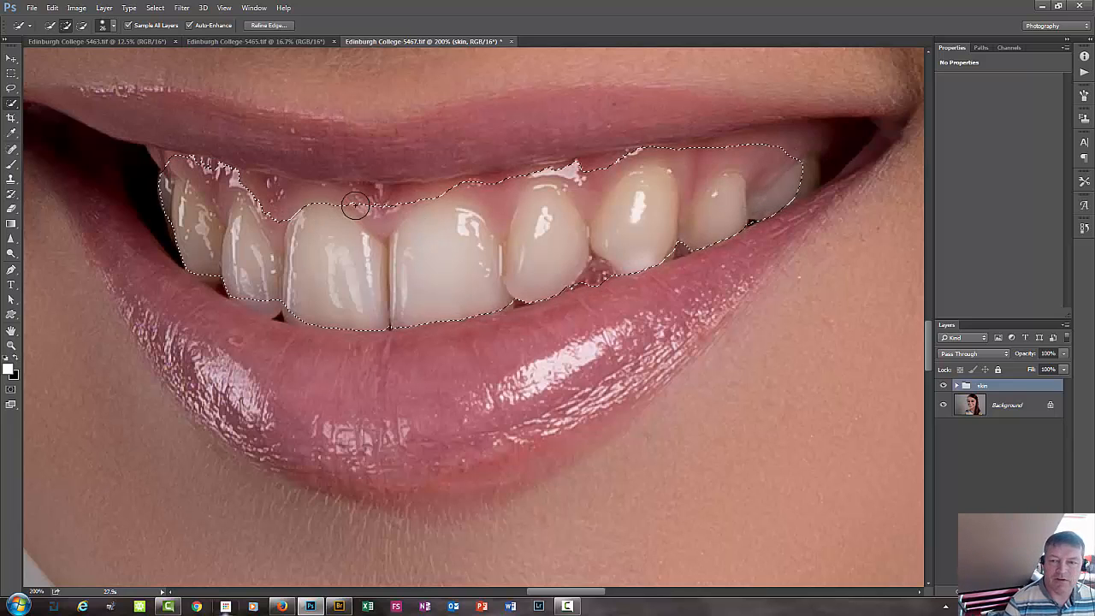
Subtract the gum above the teeth on the nose-ring side from the selection and discard the whole selection.
left_click(50, 26)
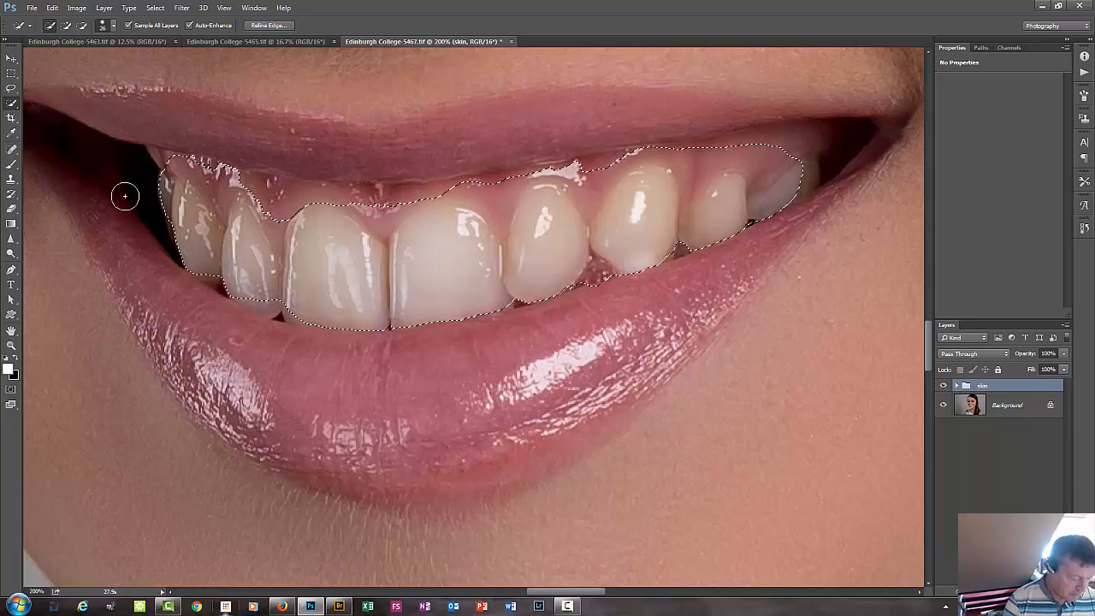
key("alt")
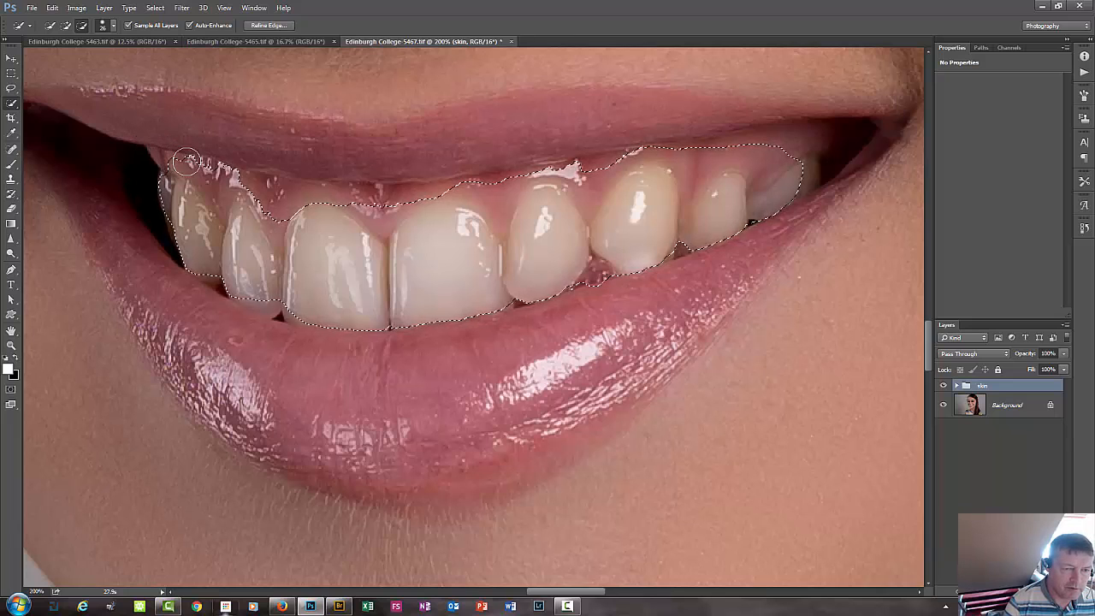
left_click_drag(177, 160, 206, 171)
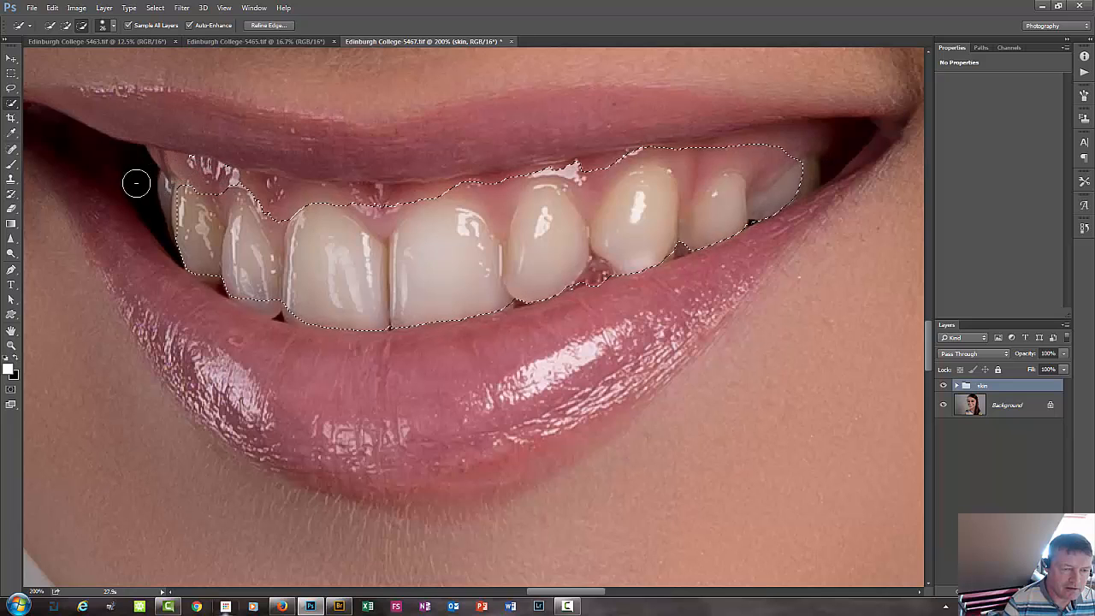
left_click_drag(138, 183, 164, 195)
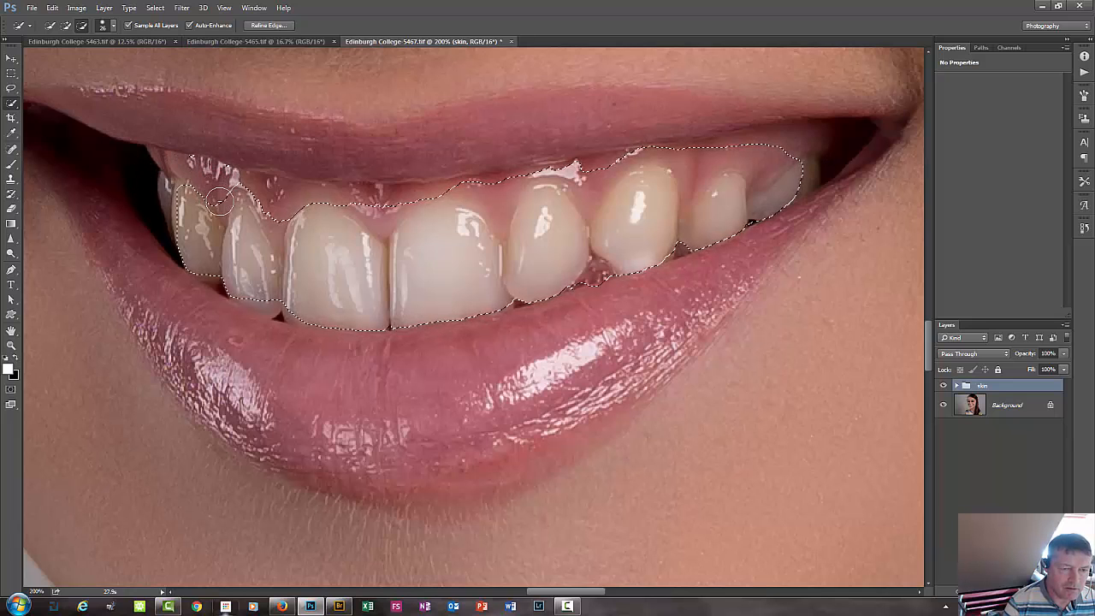
mouse_move(233, 190)
left_mouse_down()
mouse_move(298, 188)
mouse_move(338, 210)
left_mouse_up()
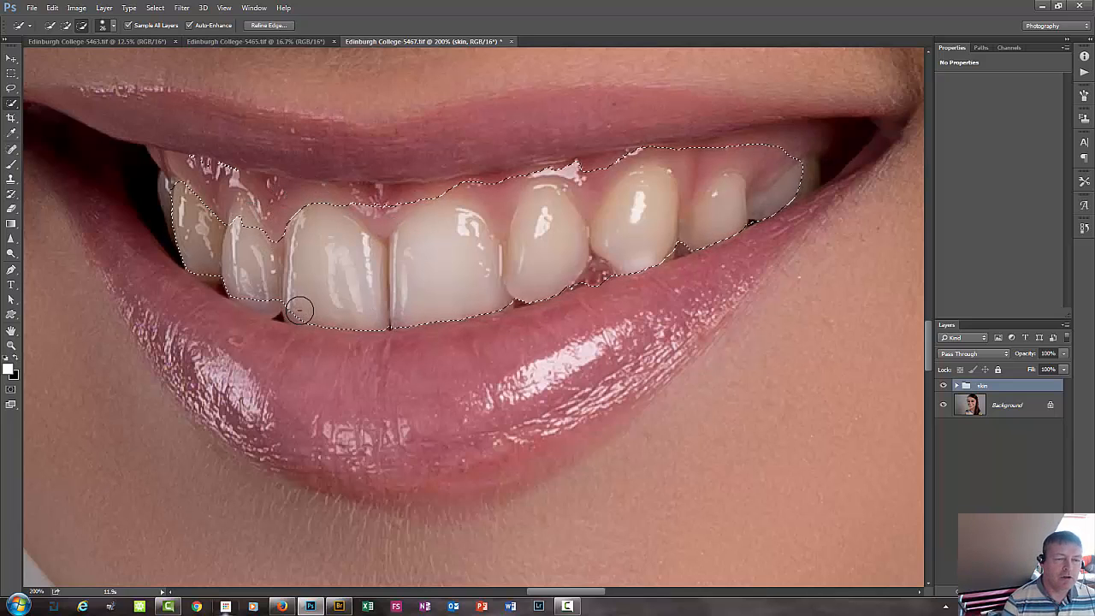
key("ctrl+d")
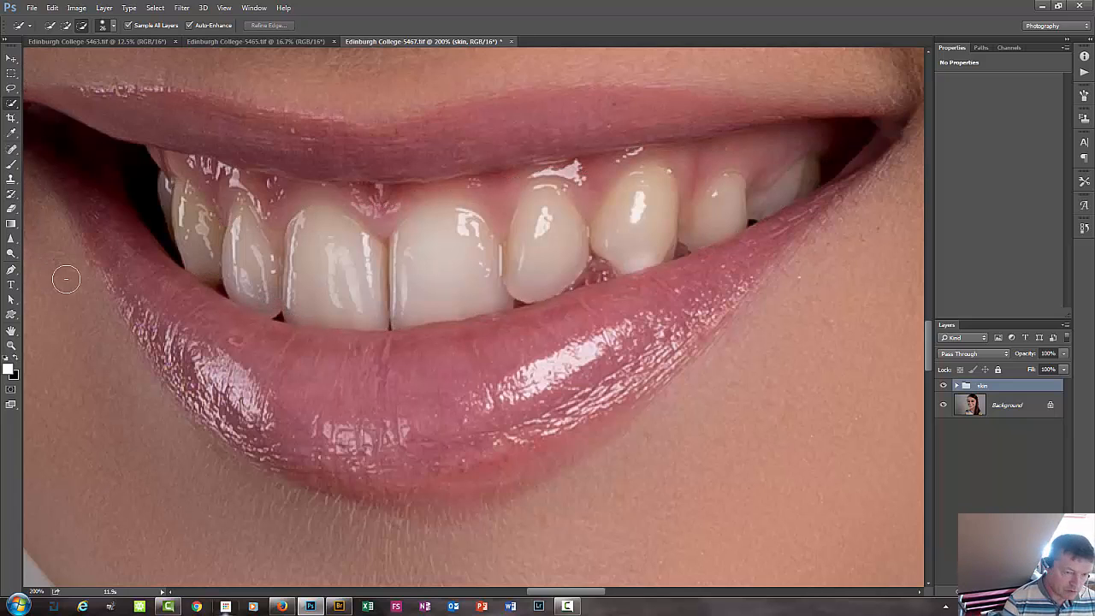
Add a new empty layer above the skin group and enter Quick Mask mode with the Brush tool active.
key("b")
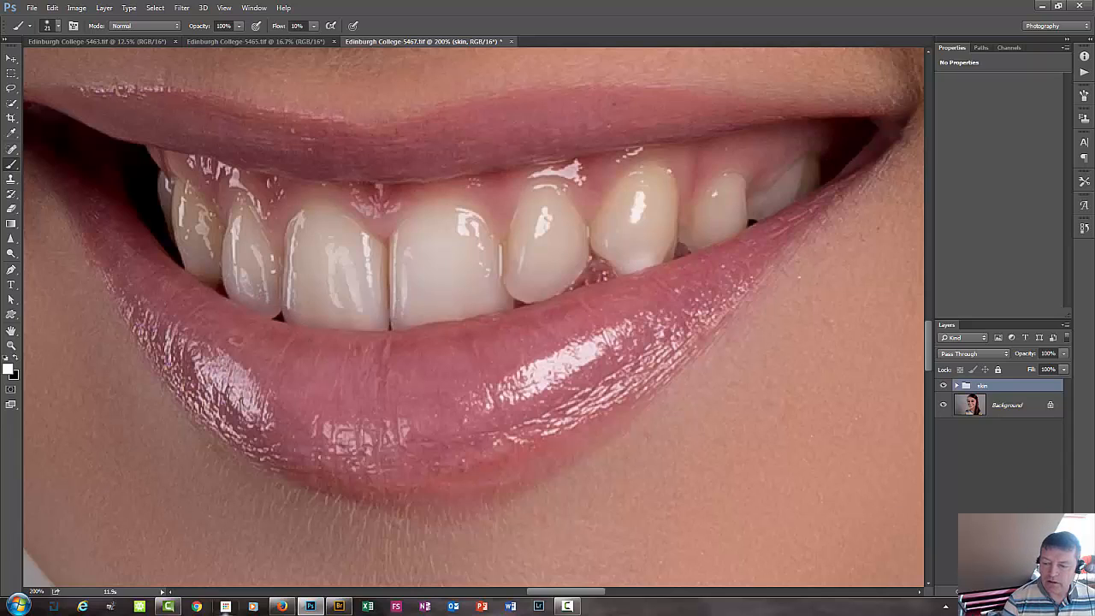
key("ctrl+shift+alt+n")
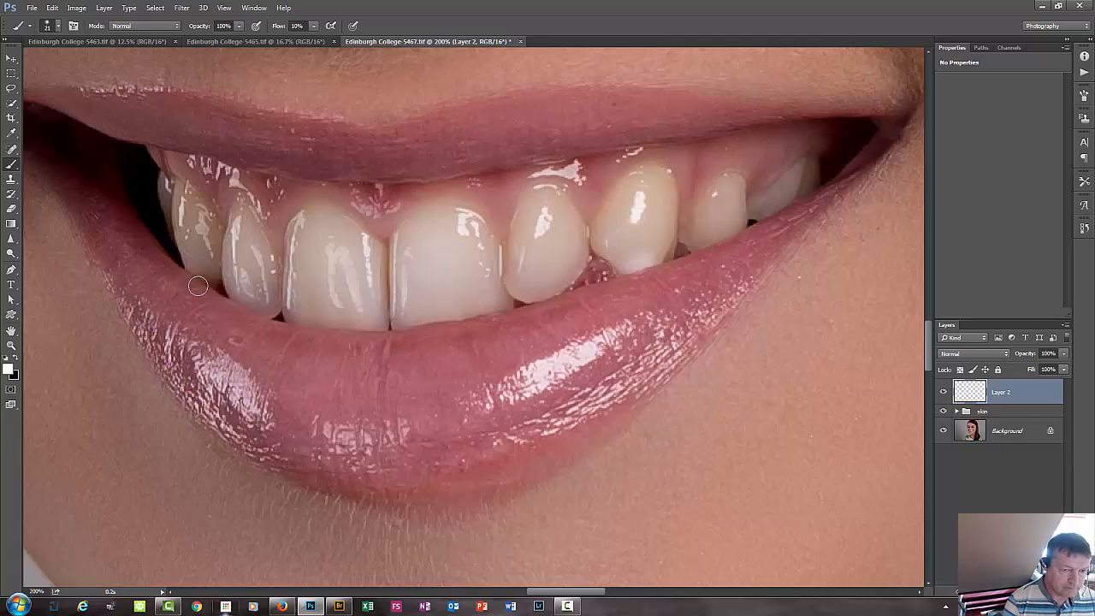
key("q")
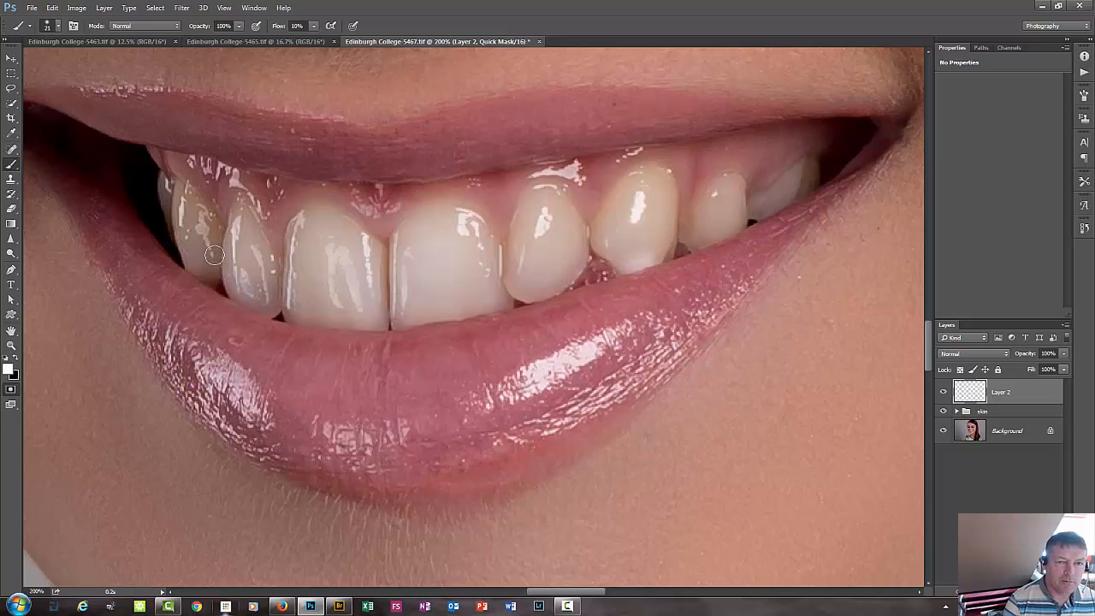
Make a trial mask stroke on the front tooth, set the foreground colour to black and set the brush flow to 83%.
mouse_move(329, 248)
left_mouse_down()
mouse_move(318, 262)
mouse_move(343, 272)
mouse_move(324, 283)
mouse_move(327, 248)
mouse_move(306, 281)
left_mouse_up()
key("x")
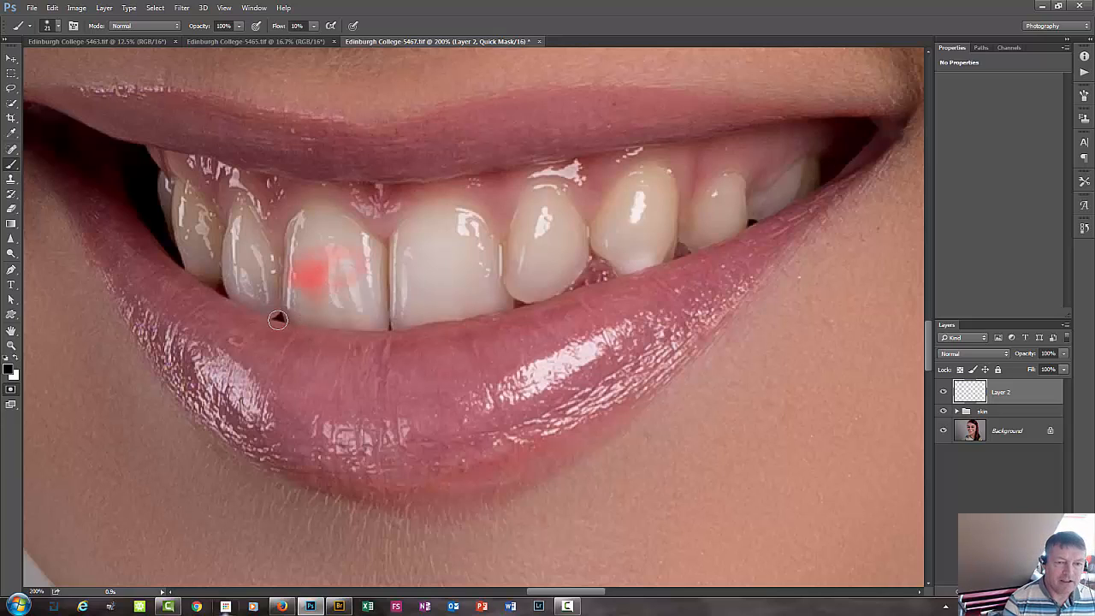
left_click(313, 27)
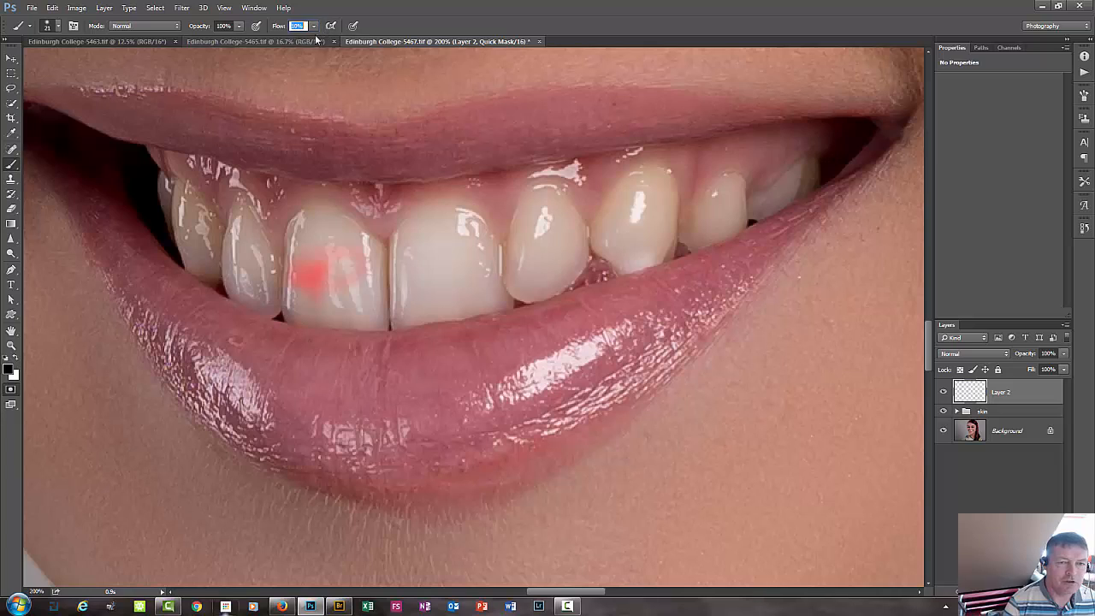
left_click_drag(313, 38, 355, 41)
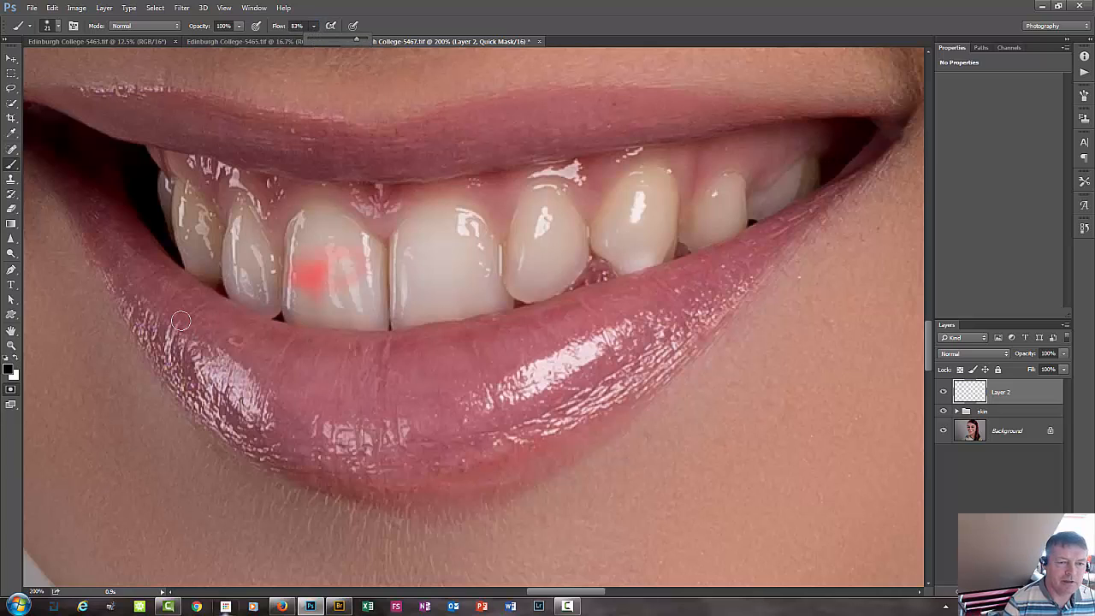
Paint the quick mask over all the upper teeth, following each tooth's edge from one corner of the mouth to the other.
mouse_move(182, 209)
left_mouse_down()
mouse_move(197, 258)
mouse_move(178, 244)
mouse_move(210, 268)
mouse_move(219, 262)
mouse_move(187, 195)
mouse_move(228, 297)
mouse_move(268, 314)
mouse_move(276, 244)
mouse_move(254, 213)
mouse_move(236, 211)
mouse_move(248, 254)
mouse_move(241, 242)
mouse_move(240, 280)
mouse_move(259, 279)
mouse_move(259, 248)
mouse_move(248, 309)
mouse_move(250, 281)
mouse_move(290, 310)
mouse_move(379, 314)
mouse_move(282, 310)
mouse_move(364, 322)
mouse_move(377, 291)
mouse_move(383, 260)
mouse_move(372, 240)
mouse_move(316, 215)
mouse_move(285, 251)
mouse_move(300, 274)
mouse_move(311, 240)
mouse_move(301, 282)
mouse_move(287, 274)
mouse_move(386, 290)
mouse_move(340, 270)
mouse_move(349, 291)
mouse_move(354, 249)
left_mouse_up()
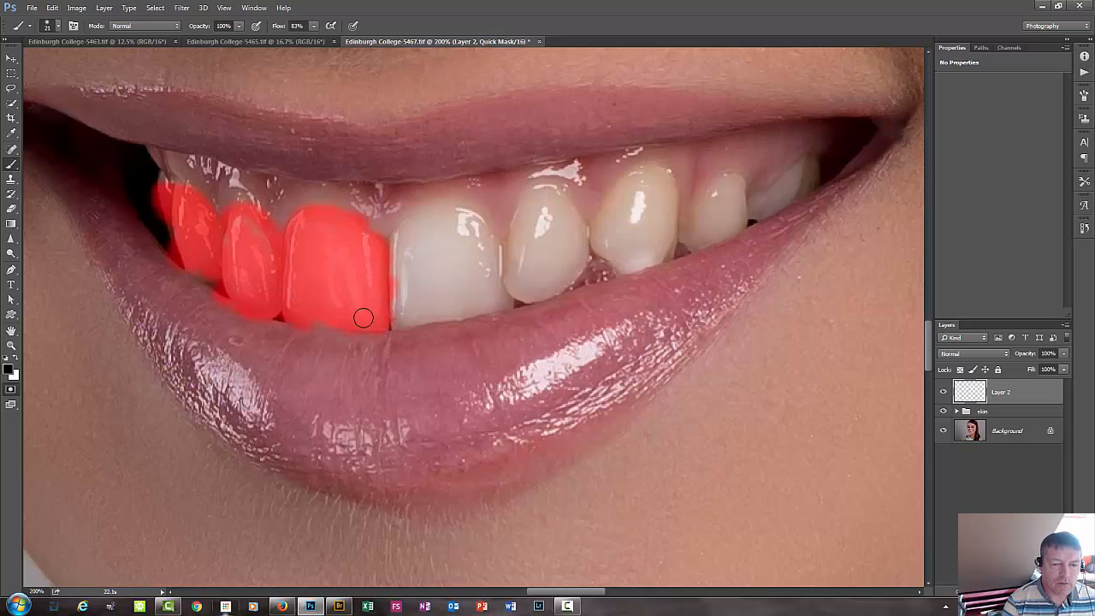
left_click_drag(355, 260, 385, 252)
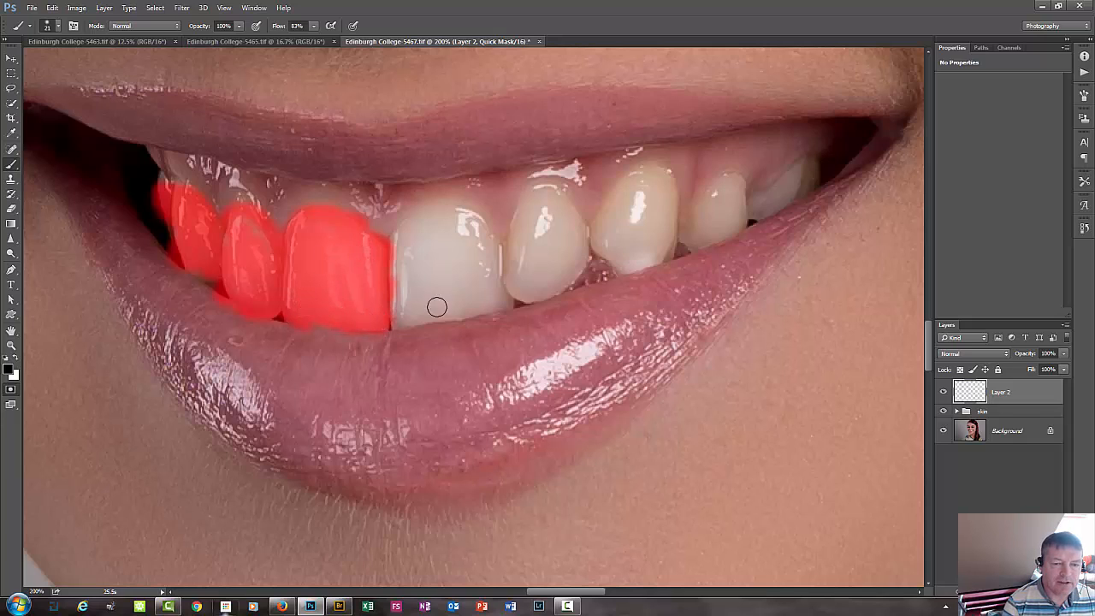
mouse_move(410, 308)
left_mouse_down()
mouse_move(439, 311)
mouse_move(396, 313)
mouse_move(493, 296)
mouse_move(497, 248)
mouse_move(450, 215)
mouse_move(425, 218)
mouse_move(479, 225)
mouse_move(426, 222)
mouse_move(399, 237)
mouse_move(391, 256)
mouse_move(429, 244)
mouse_move(404, 274)
mouse_move(405, 257)
mouse_move(413, 272)
mouse_move(434, 257)
mouse_move(439, 271)
mouse_move(439, 253)
mouse_move(418, 262)
mouse_move(435, 263)
mouse_move(437, 288)
mouse_move(466, 296)
mouse_move(482, 289)
mouse_move(474, 250)
mouse_move(477, 269)
mouse_move(502, 270)
mouse_move(468, 236)
mouse_move(447, 239)
mouse_move(435, 256)
mouse_move(464, 269)
mouse_move(441, 290)
mouse_move(469, 302)
mouse_move(359, 323)
mouse_move(433, 314)
left_mouse_up()
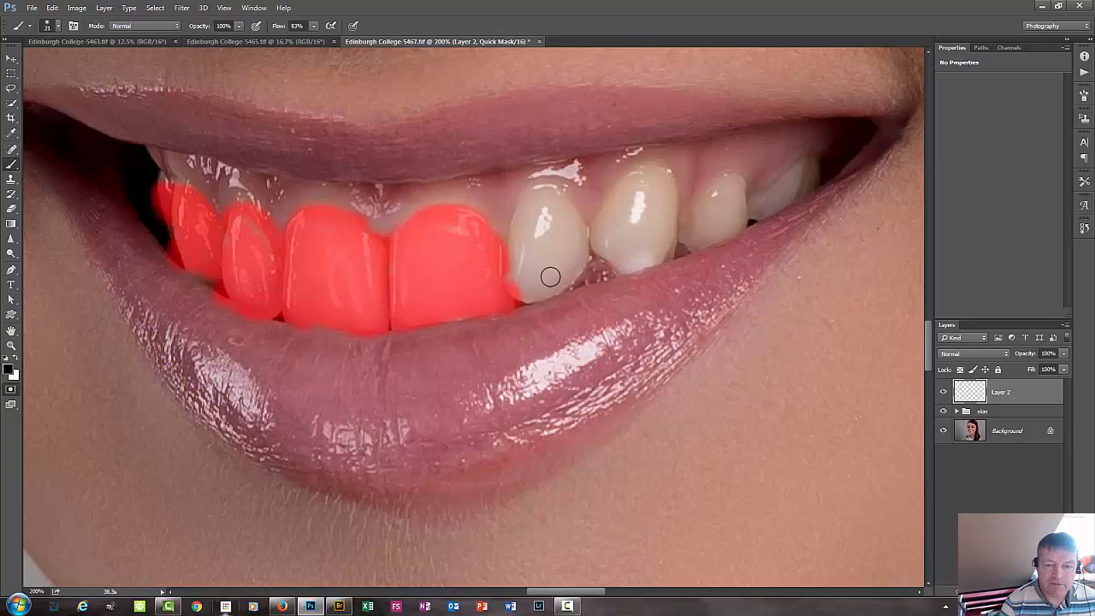
mouse_move(550, 276)
left_mouse_down()
mouse_move(594, 245)
mouse_move(543, 197)
mouse_move(568, 207)
mouse_move(536, 198)
mouse_move(557, 193)
mouse_move(510, 212)
mouse_move(508, 232)
mouse_move(527, 240)
mouse_move(541, 229)
mouse_move(513, 261)
mouse_move(570, 250)
mouse_move(577, 215)
mouse_move(523, 254)
left_mouse_up()
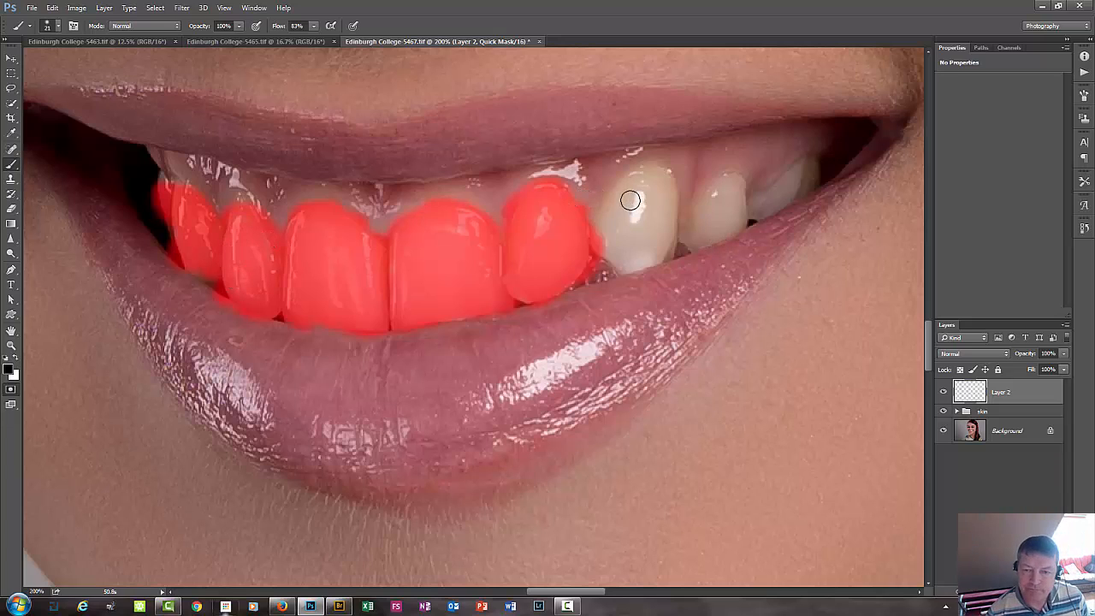
mouse_move(630, 191)
left_mouse_down()
mouse_move(621, 219)
mouse_move(641, 191)
mouse_move(612, 208)
mouse_move(605, 243)
mouse_move(622, 242)
mouse_move(628, 256)
mouse_move(668, 218)
mouse_move(666, 198)
mouse_move(633, 193)
mouse_move(664, 200)
mouse_move(645, 180)
mouse_move(663, 176)
mouse_move(640, 174)
mouse_move(601, 220)
mouse_move(644, 204)
mouse_move(653, 221)
mouse_move(633, 223)
mouse_move(642, 213)
mouse_move(658, 251)
left_mouse_up()
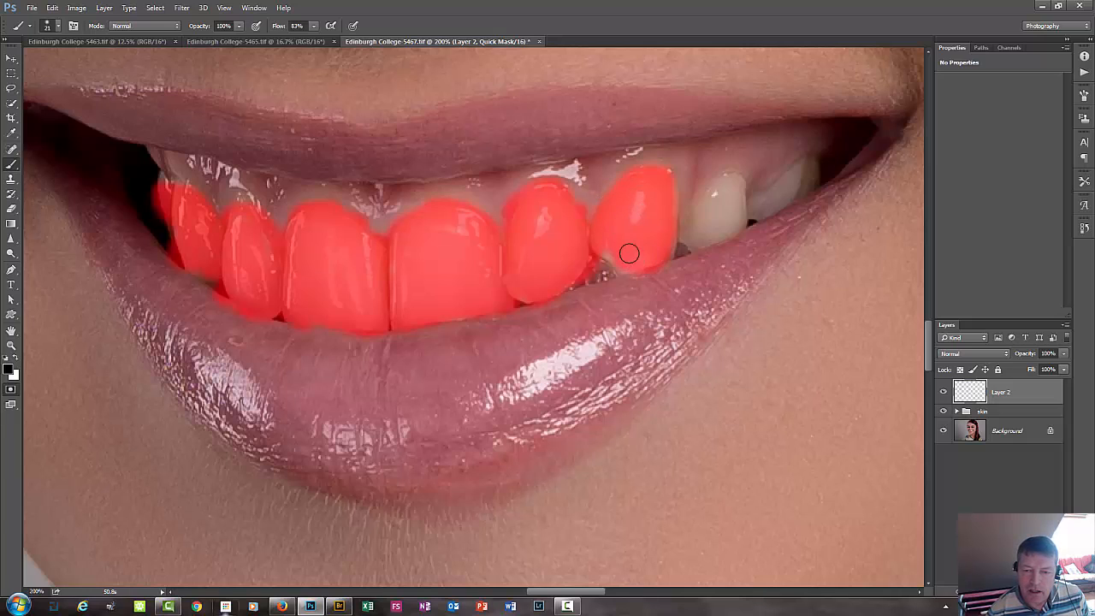
mouse_move(726, 215)
left_mouse_down()
mouse_move(706, 232)
mouse_move(683, 235)
mouse_move(732, 195)
mouse_move(725, 189)
mouse_move(744, 191)
mouse_move(726, 185)
mouse_move(732, 227)
mouse_move(695, 238)
left_mouse_up()
mouse_move(772, 205)
left_mouse_down()
mouse_move(770, 191)
mouse_move(800, 178)
mouse_move(788, 192)
mouse_move(734, 188)
left_mouse_up()
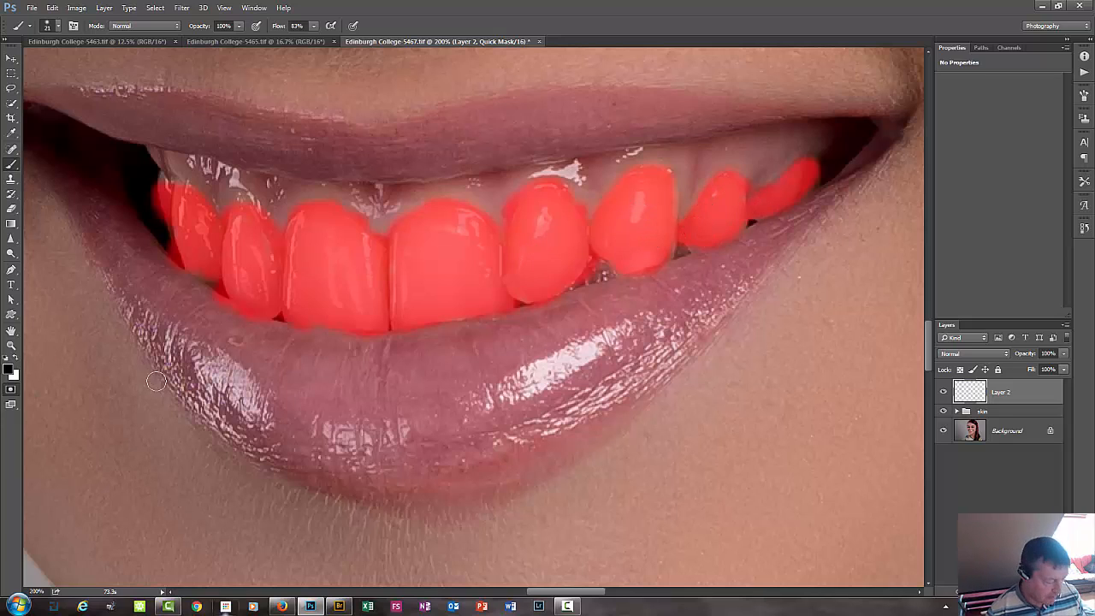
Switch the brush to white and clean the quick mask's overspill from the lips and gums around the upper teeth.
key("x")
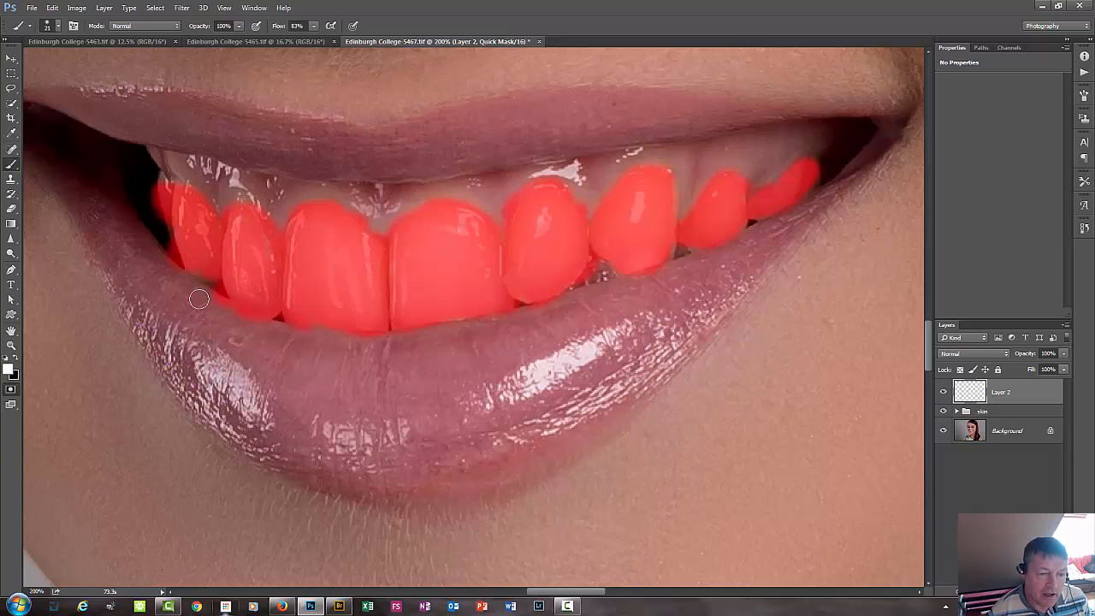
left_click_drag(198, 296, 205, 305)
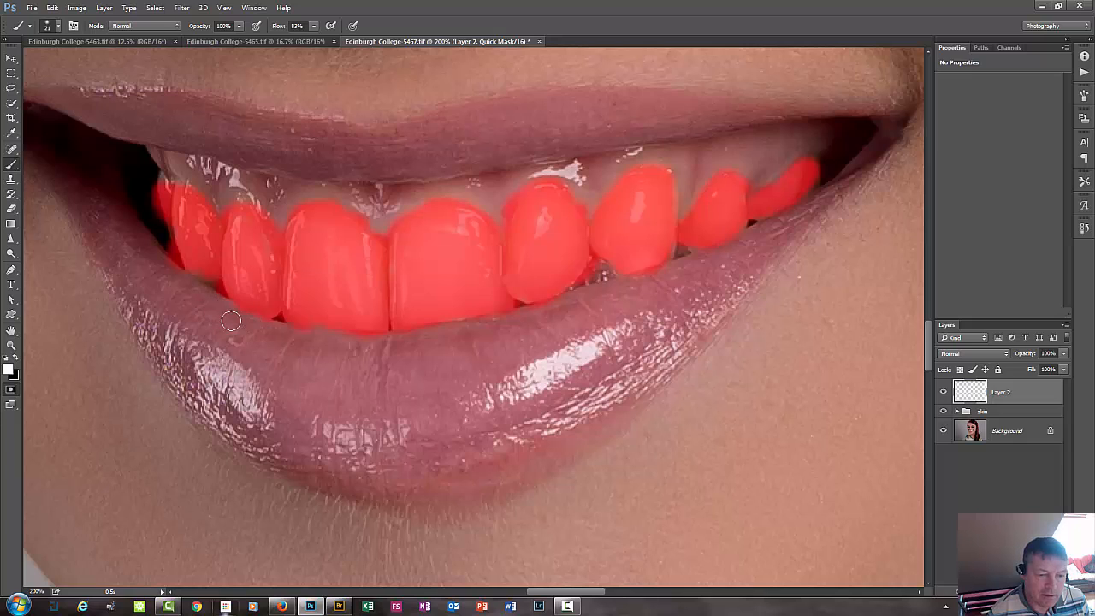
left_click_drag(287, 342, 256, 328)
left_click_drag(325, 336, 361, 347)
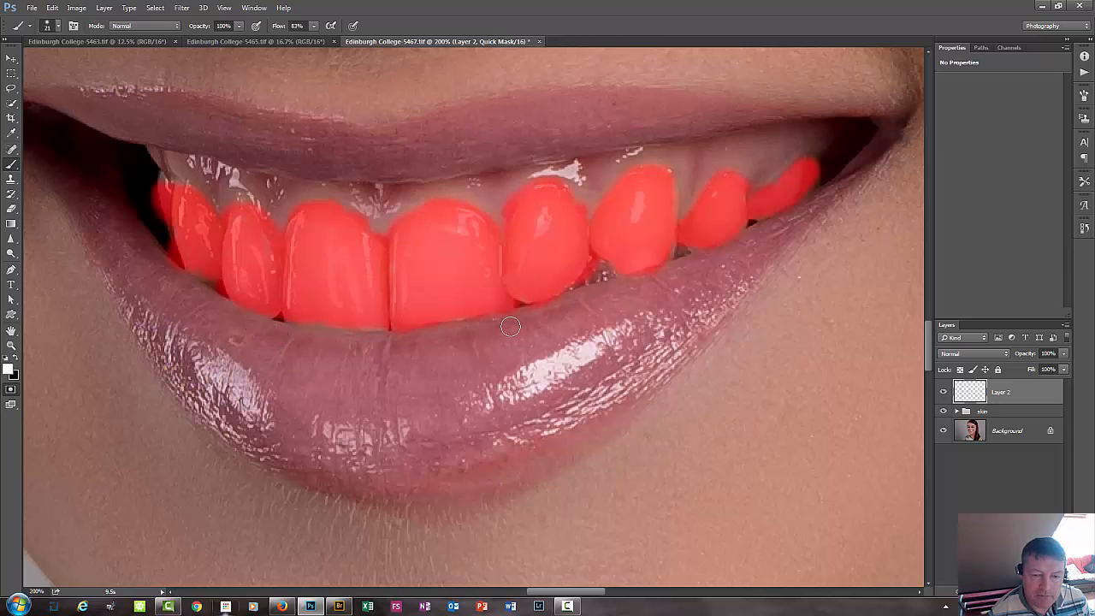
mouse_move(509, 326)
left_mouse_down()
mouse_move(524, 319)
mouse_move(500, 329)
mouse_move(765, 246)
mouse_move(647, 228)
left_mouse_up()
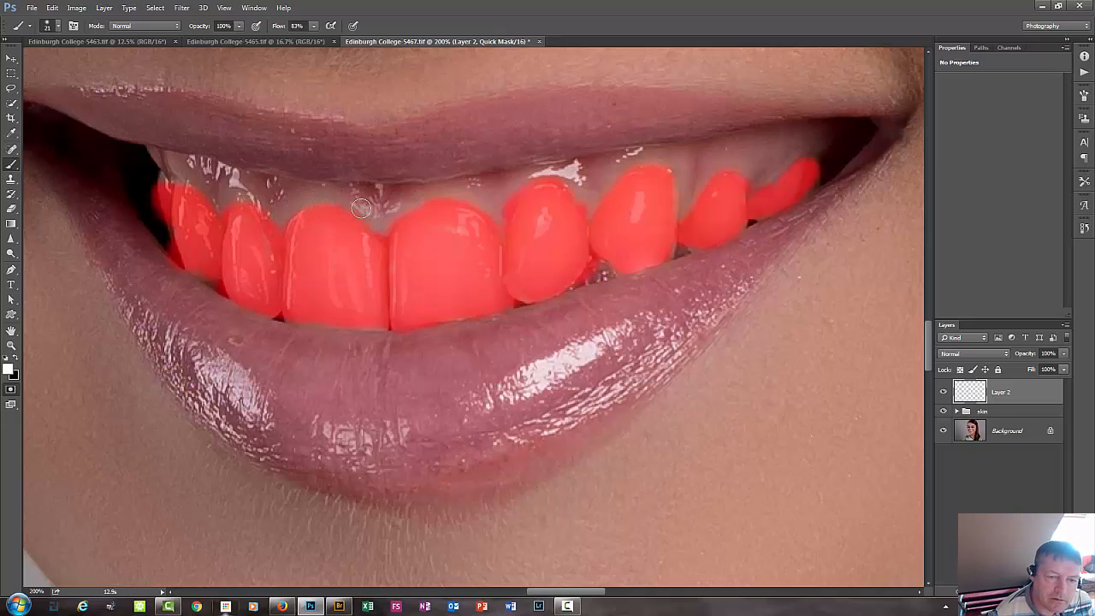
left_click_drag(360, 209, 203, 178)
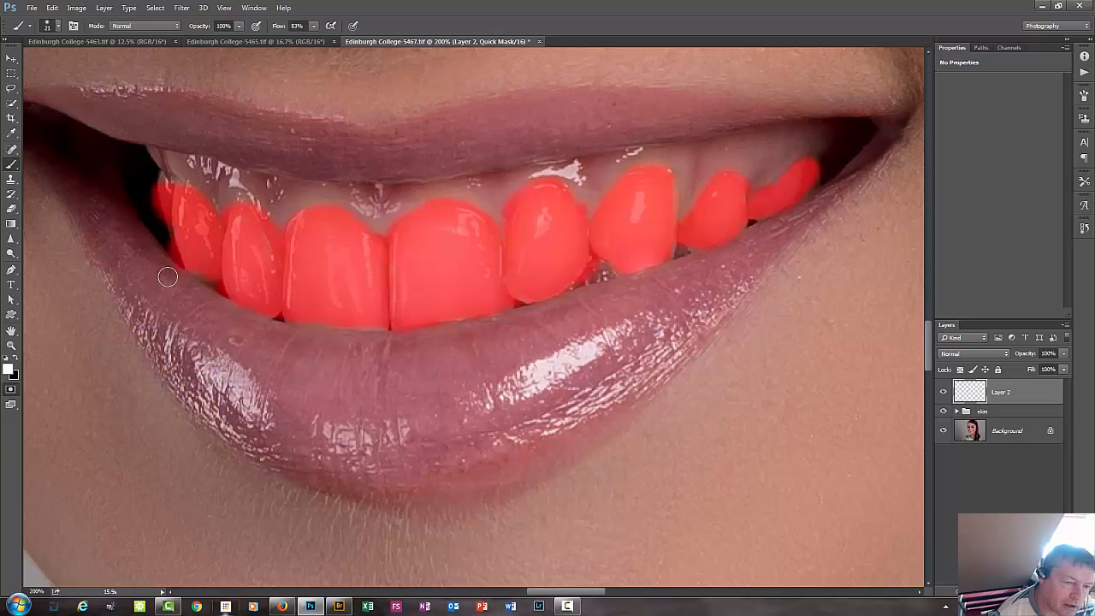
left_click_drag(169, 271, 177, 283)
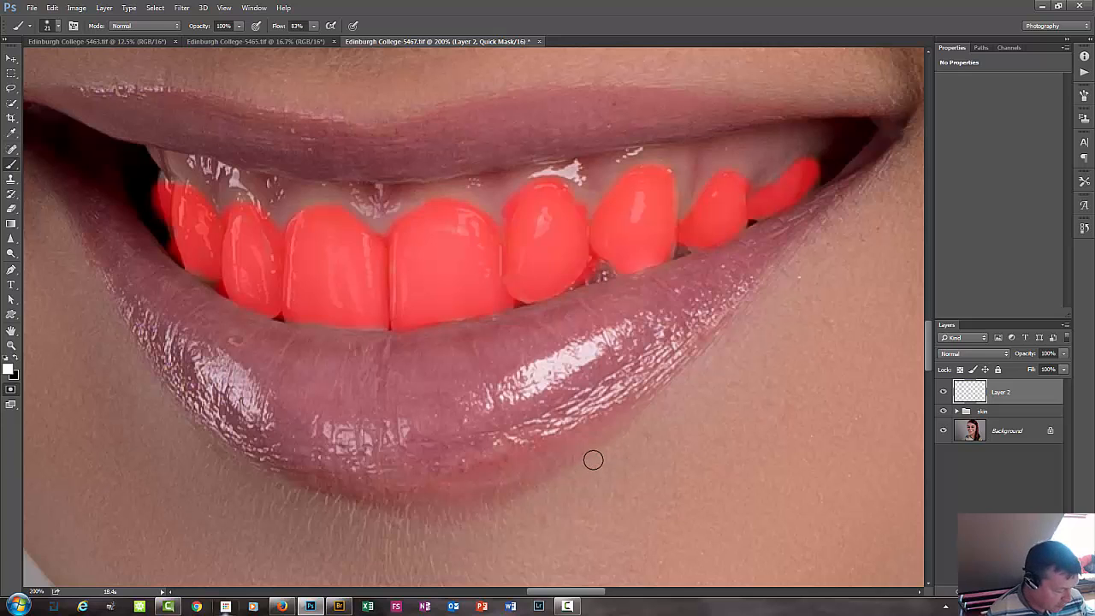
Turn the quick mask into a Hue/Saturation adjustment layer masked to the teeth and delete the empty Layer 2.
key("q")
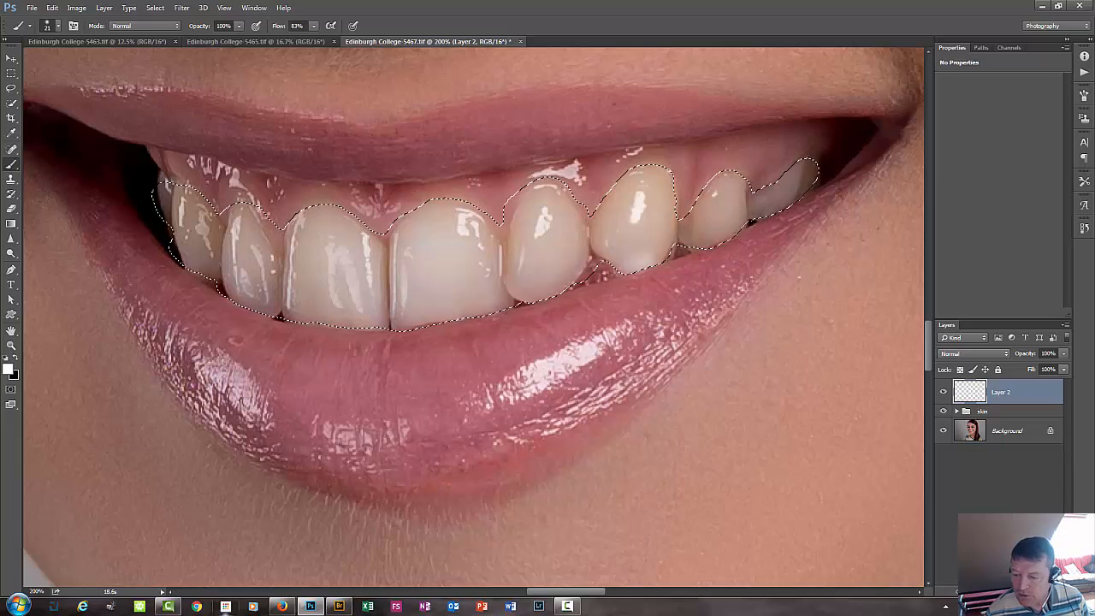
left_click(1000, 591)
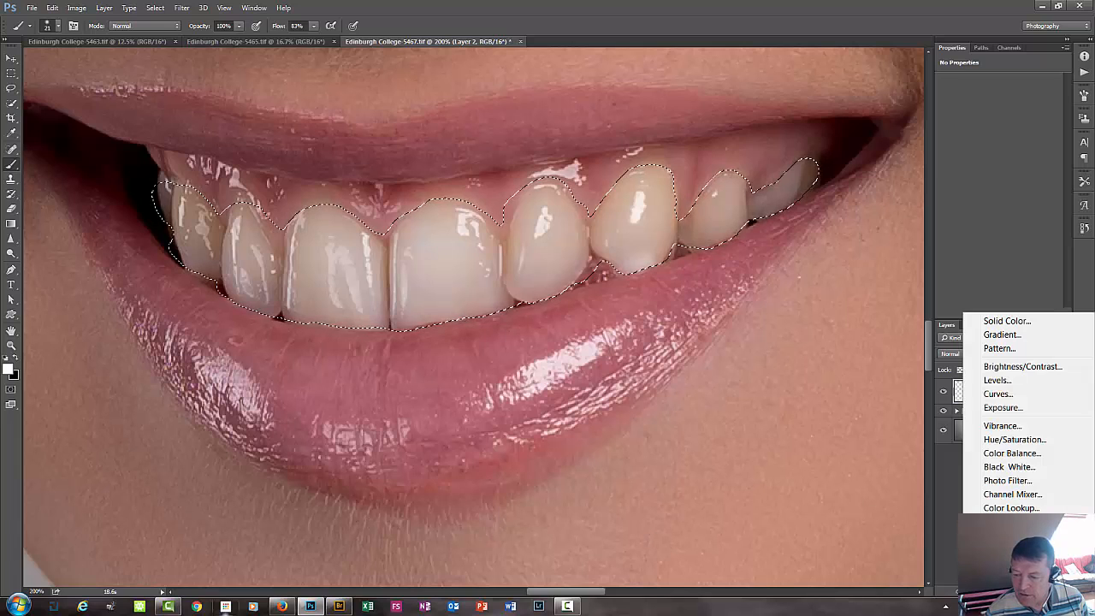
left_click(999, 441)
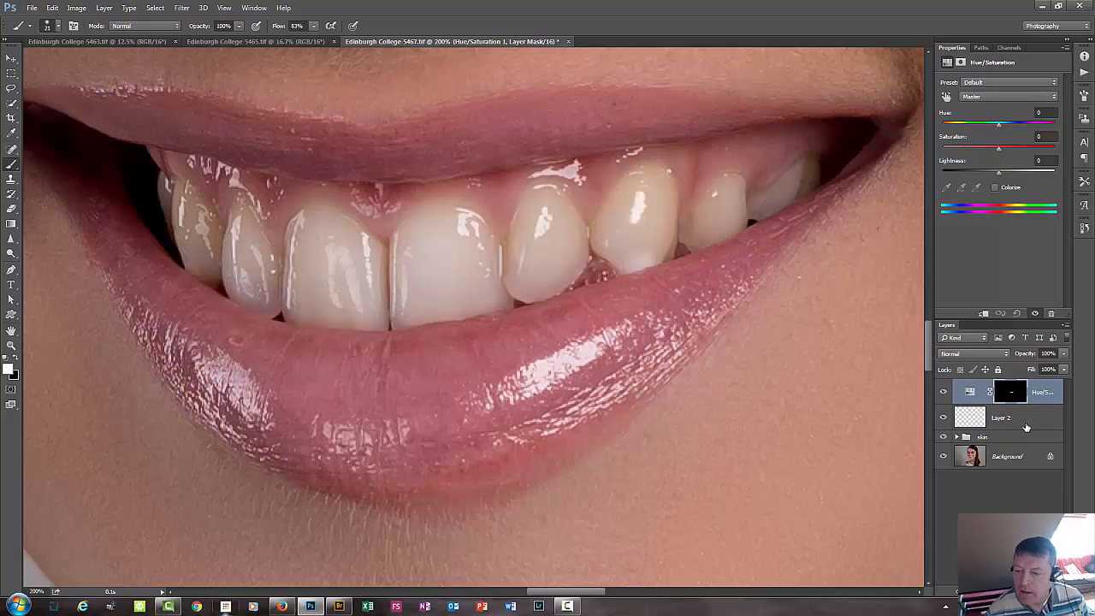
left_click(1025, 422)
key("Delete")
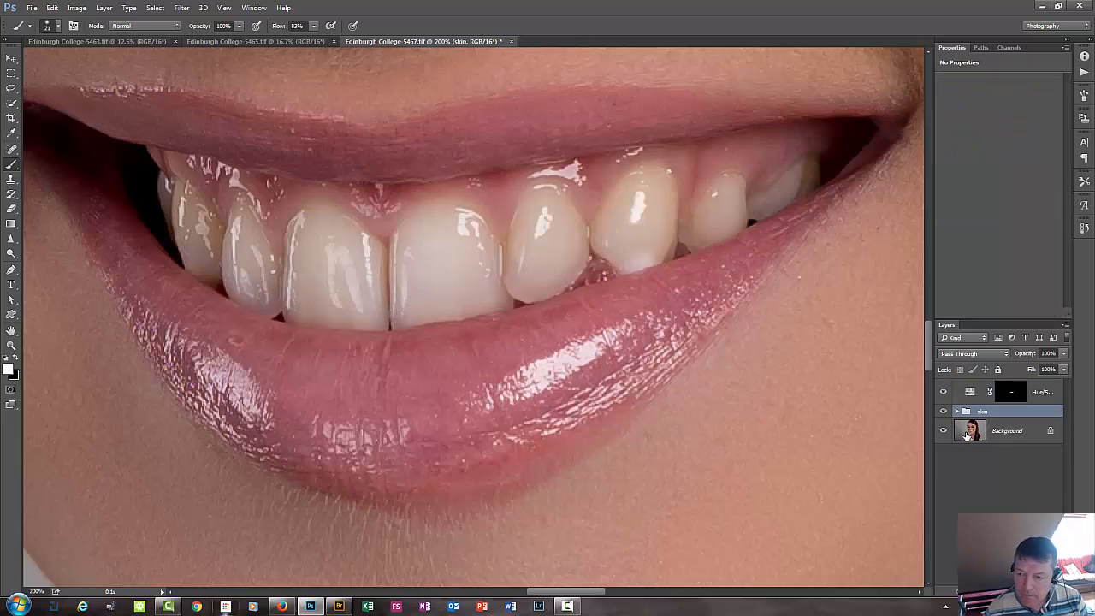
In the teeth's Hue/Saturation adjustment, set the Yellows saturation to -100 and lightness to +4.
left_click(1013, 398)
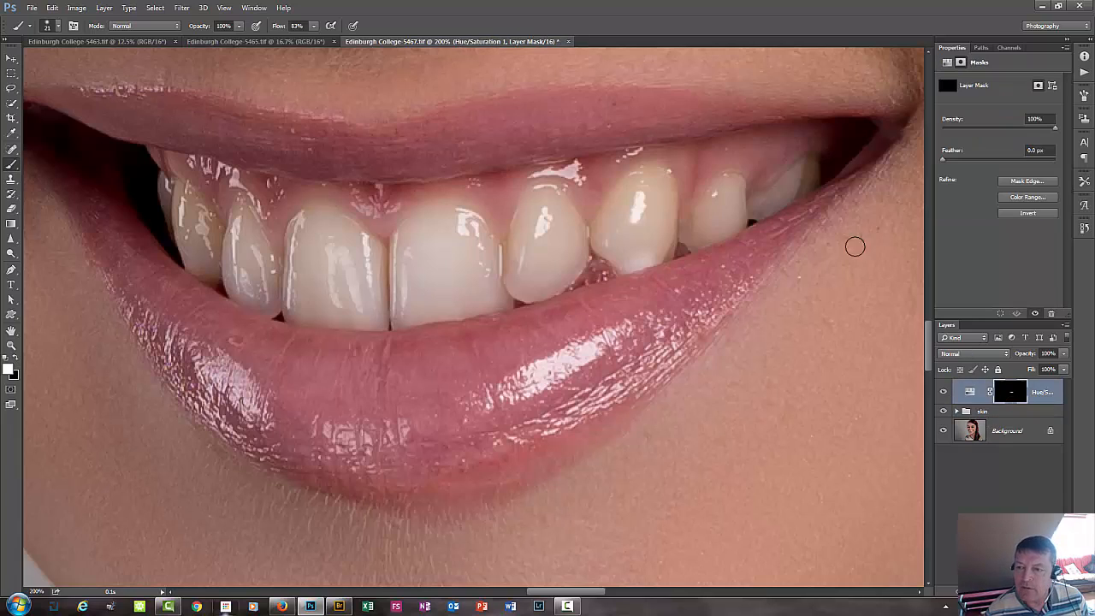
left_click(972, 392)
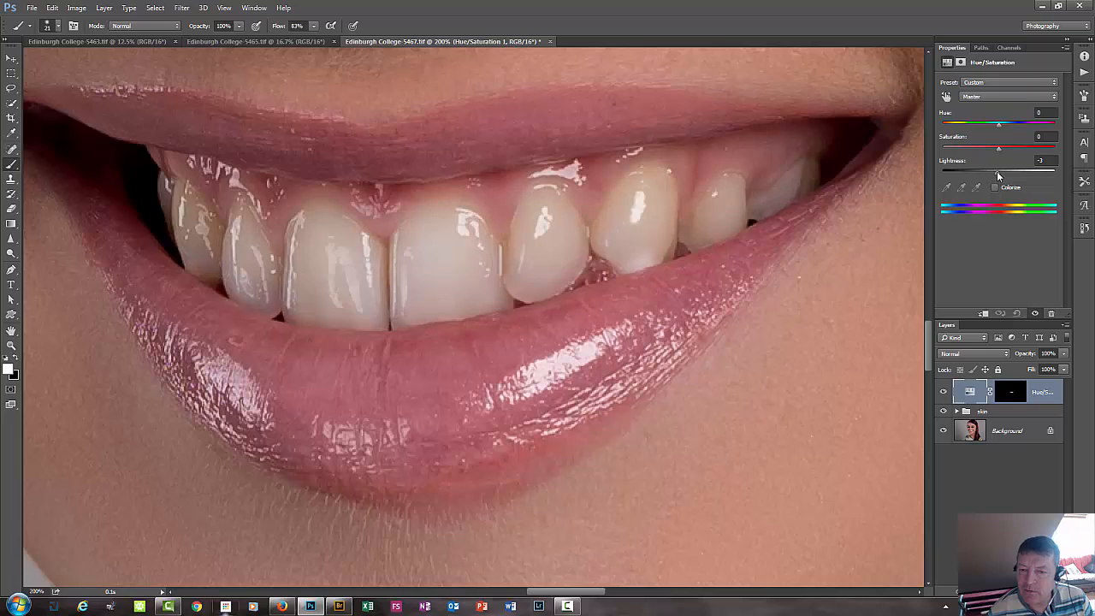
left_click_drag(997, 174, 1002, 176)
left_click(984, 98)
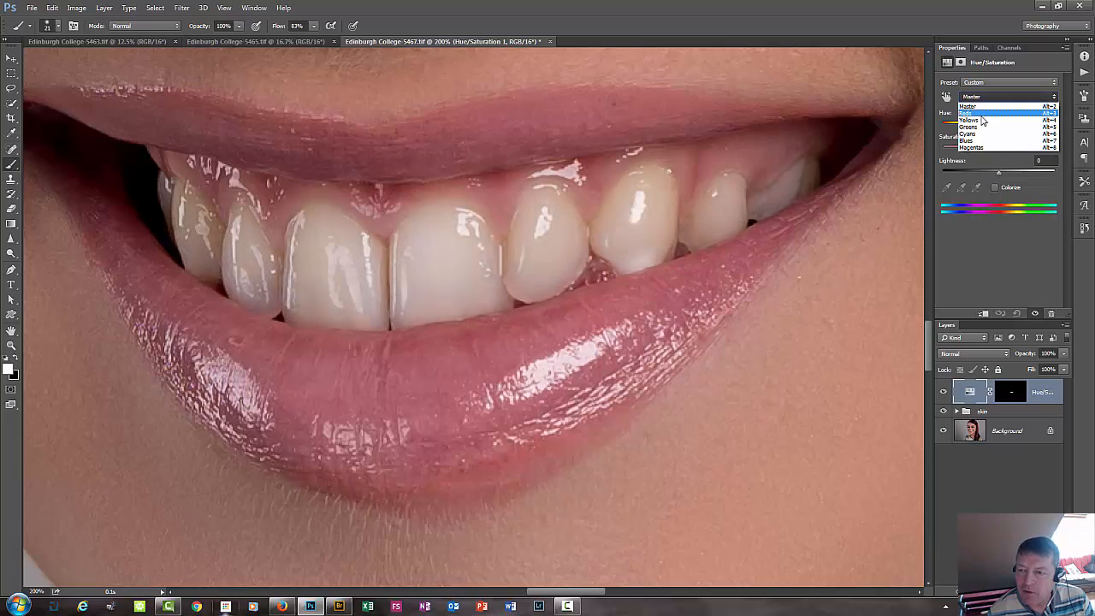
left_click(992, 121)
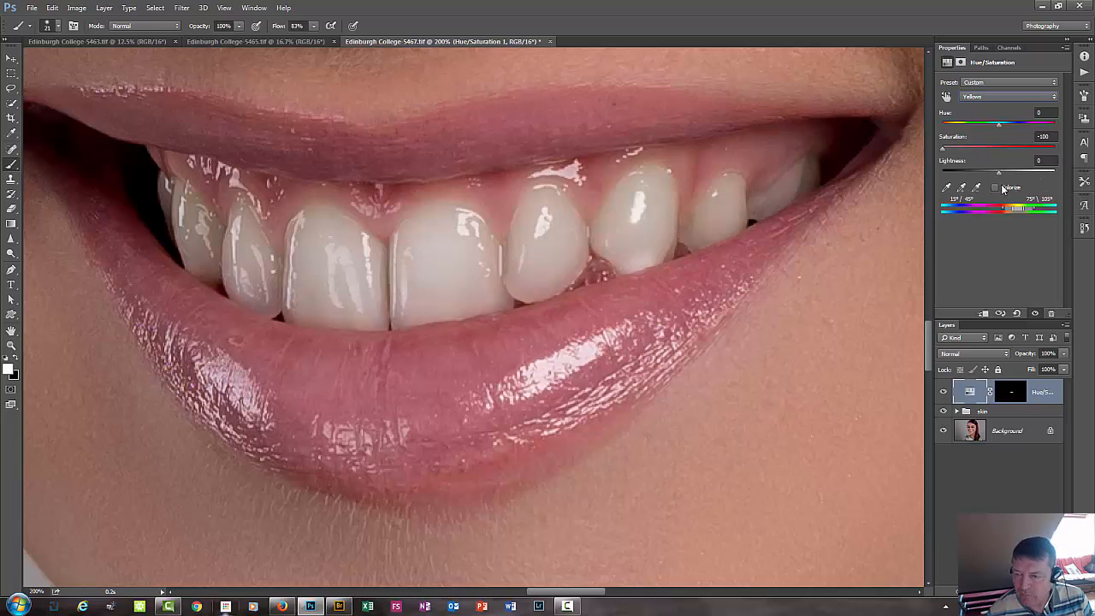
left_click(1050, 160)
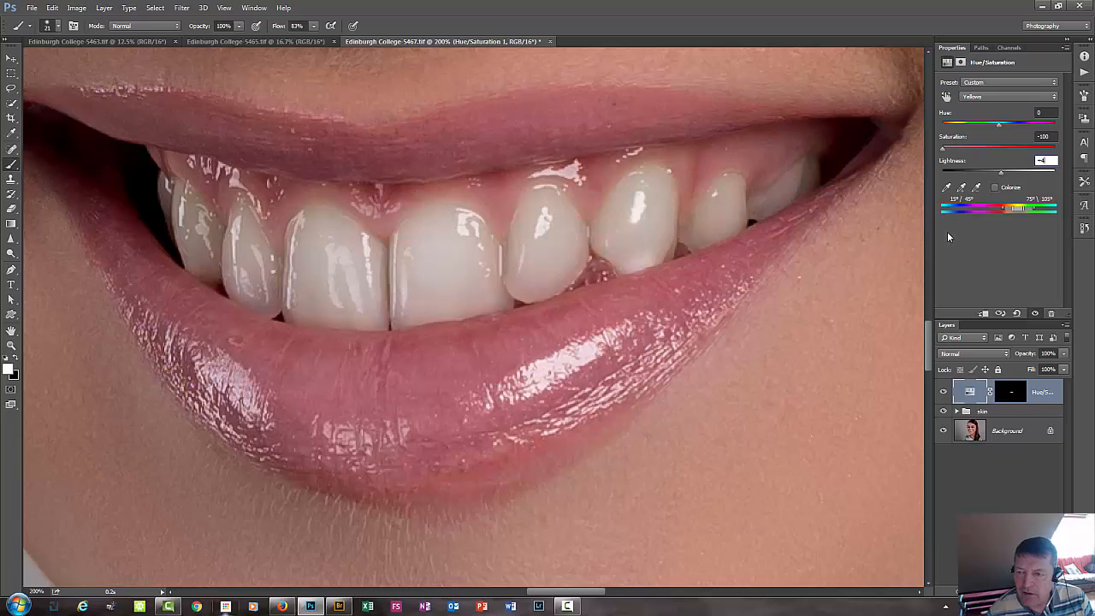
Compare the smile with and without the Hue/Saturation adjustment at 50% zoom.
key("ctrl+minus")
key("ctrl+minus")
key("ctrl+minus")
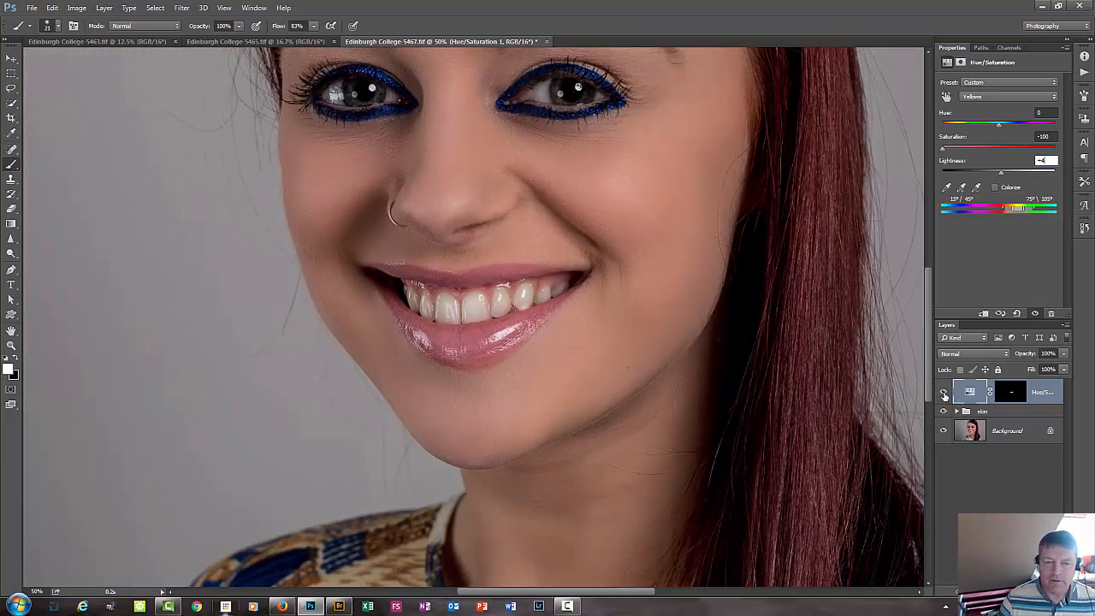
left_click(944, 393)
left_click(944, 392)
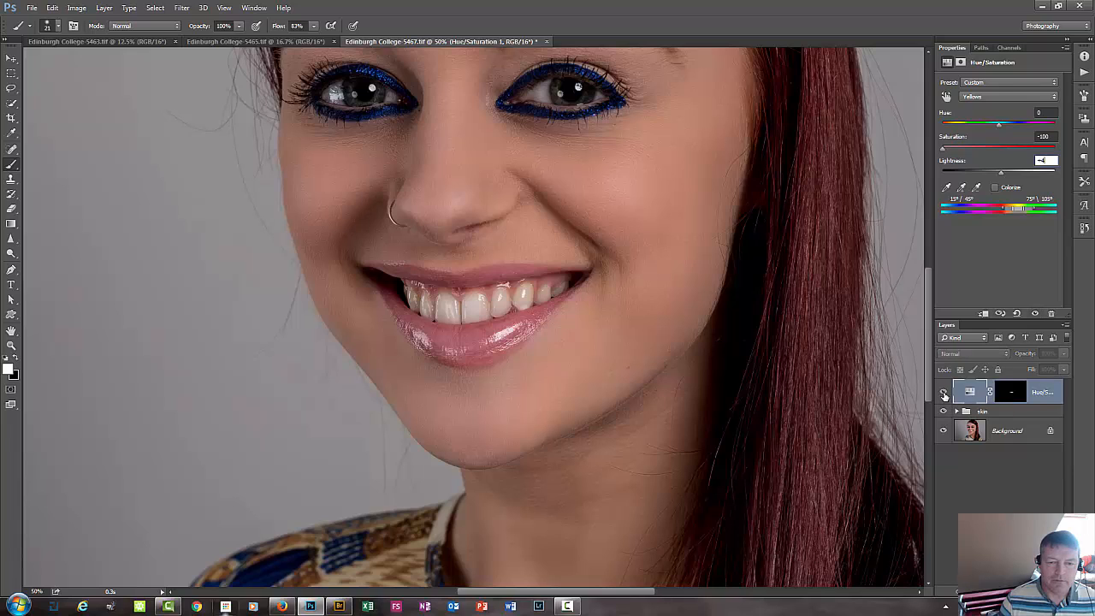
left_click(945, 392)
left_click(944, 393)
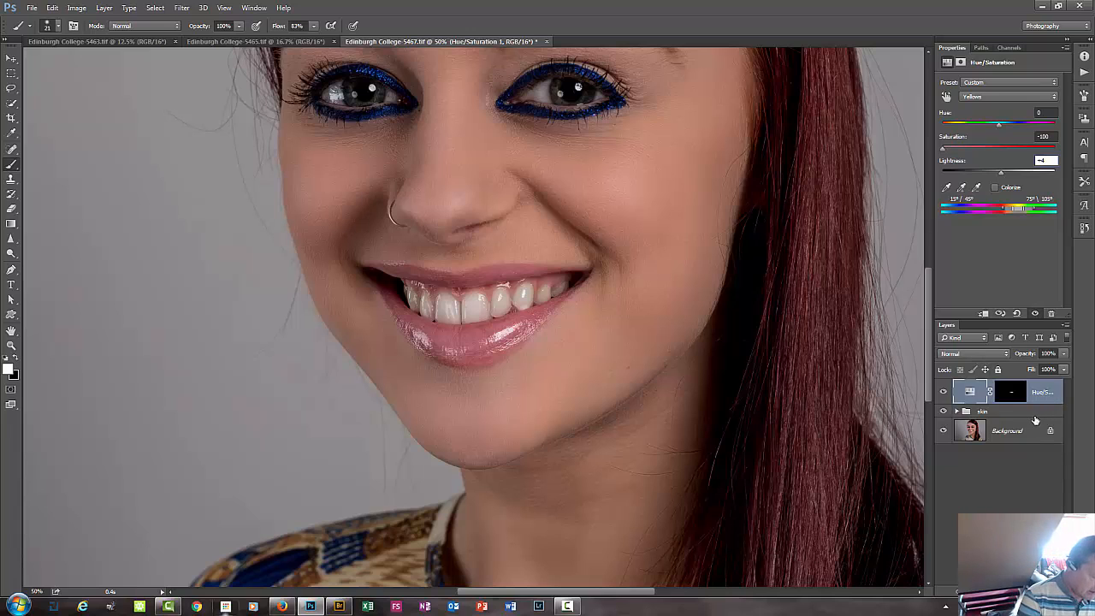
Put the Hue/Saturation layer into a collapsed group named teeth.
key("ctrl+g")
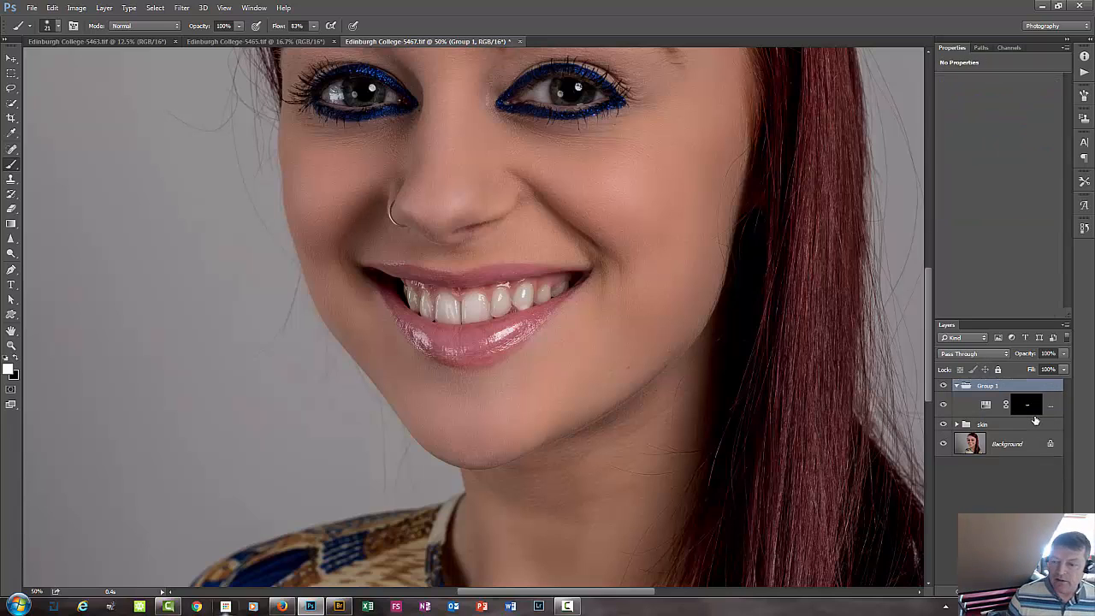
left_click(956, 387)
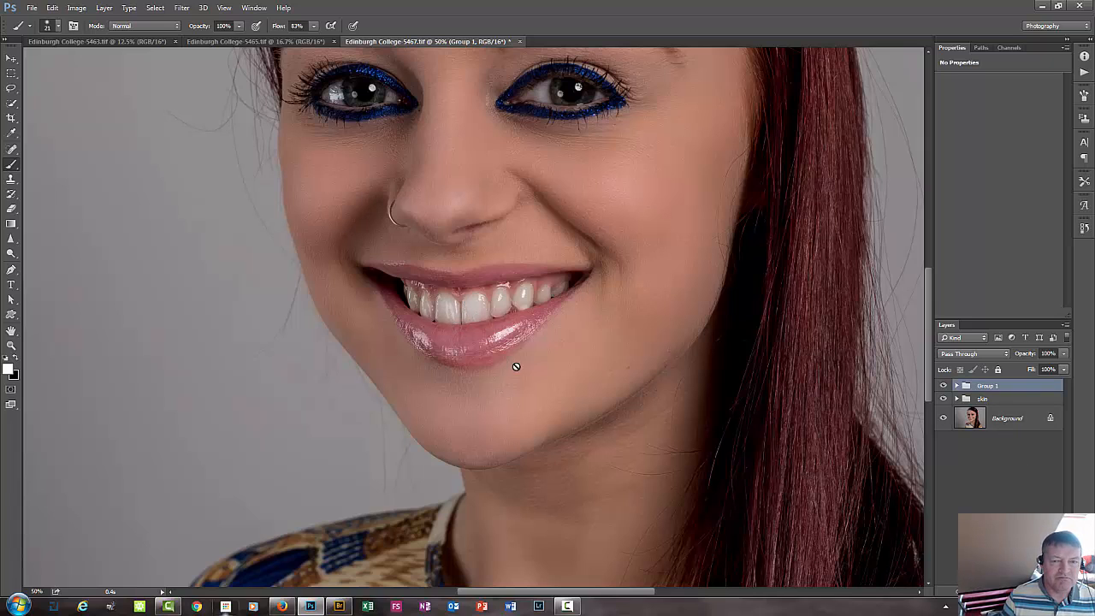
double_click(987, 386)
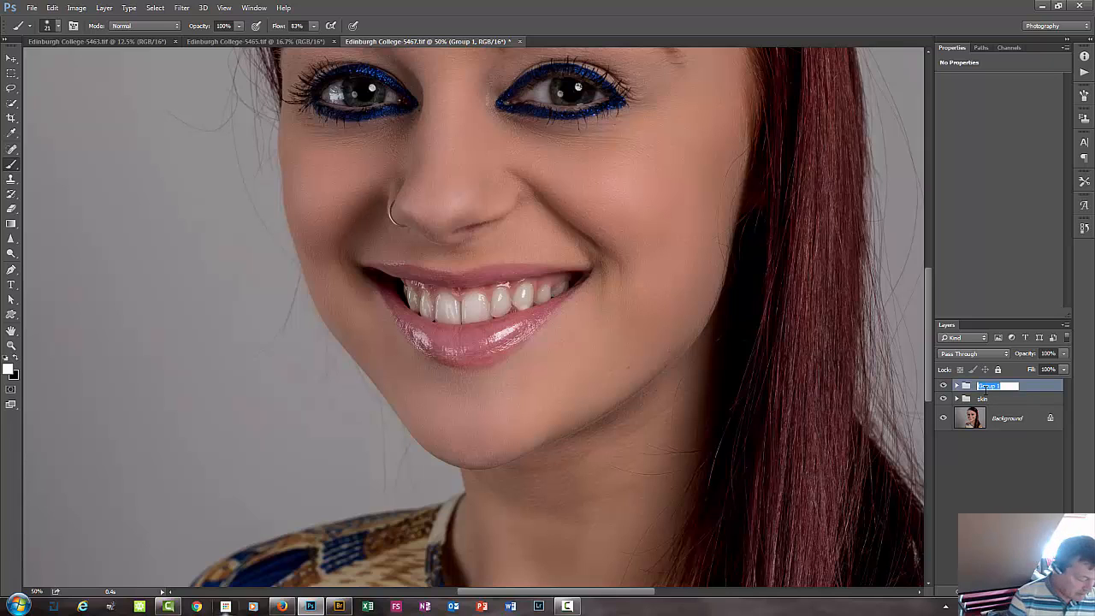
type("teeth")
key("Return")
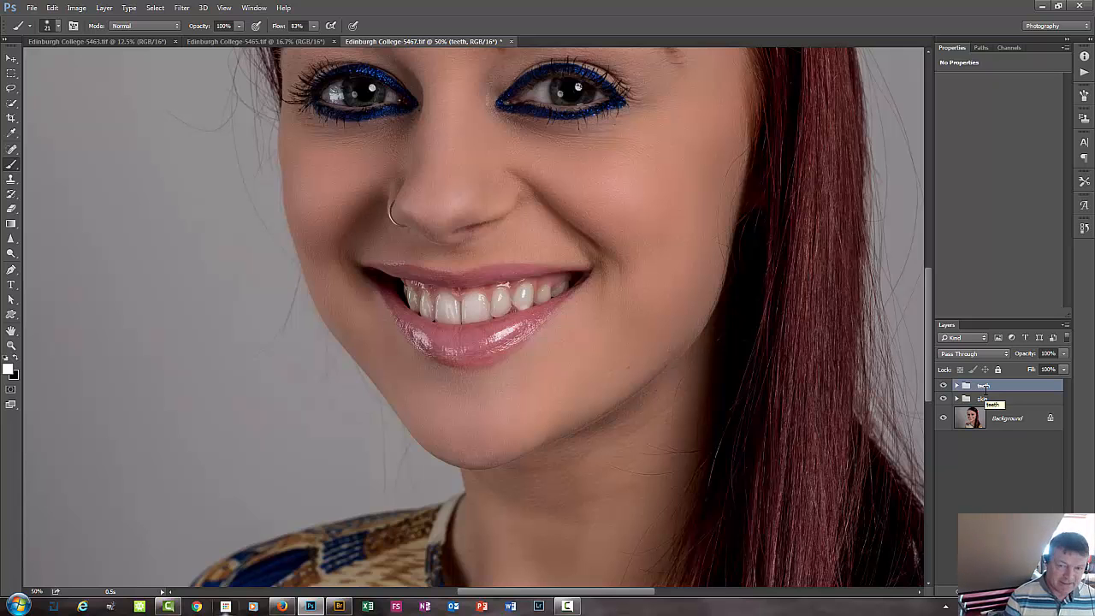
Add a Curves adjustment layer above the teeth group and brighten the midtones from input 116 to output 168, judging by the eyes.
key("ctrl+plus")
key("ctrl+plus")
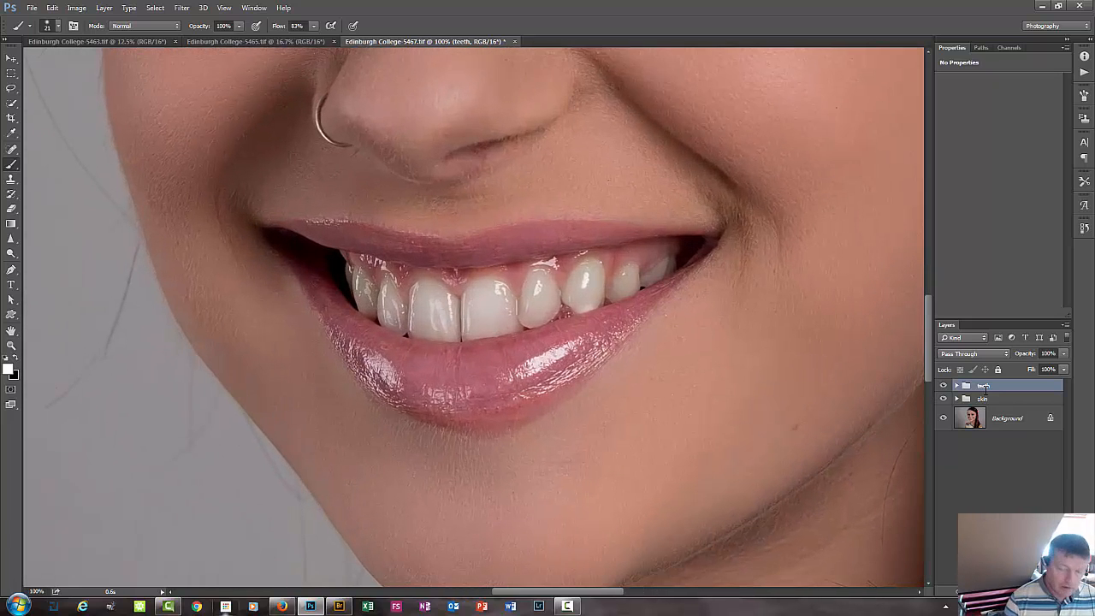
left_click_drag(553, 440, 553, 528)
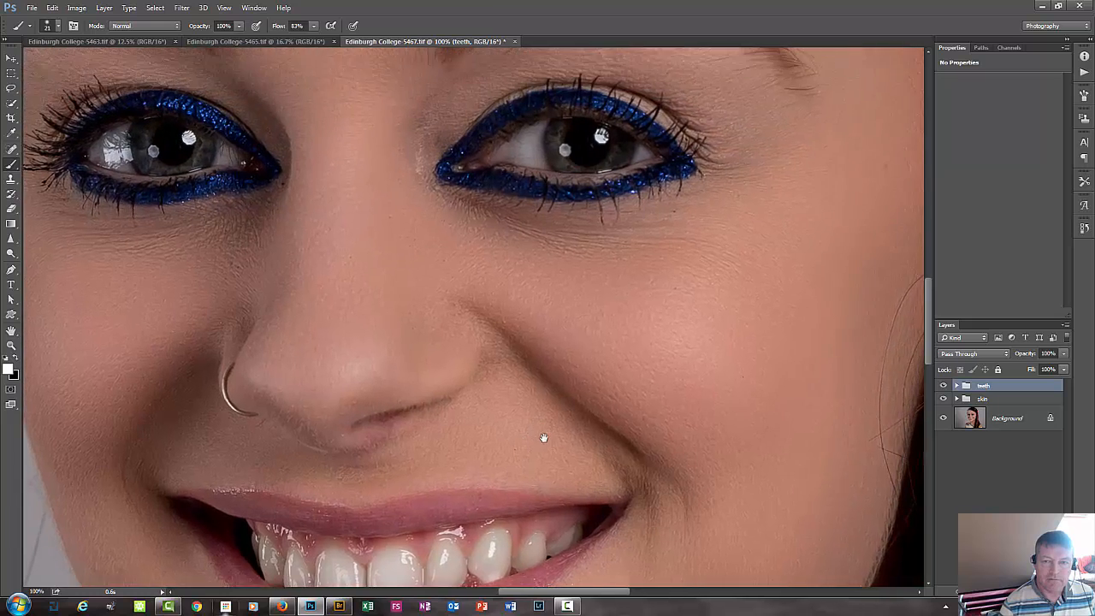
left_click_drag(543, 438, 573, 533)
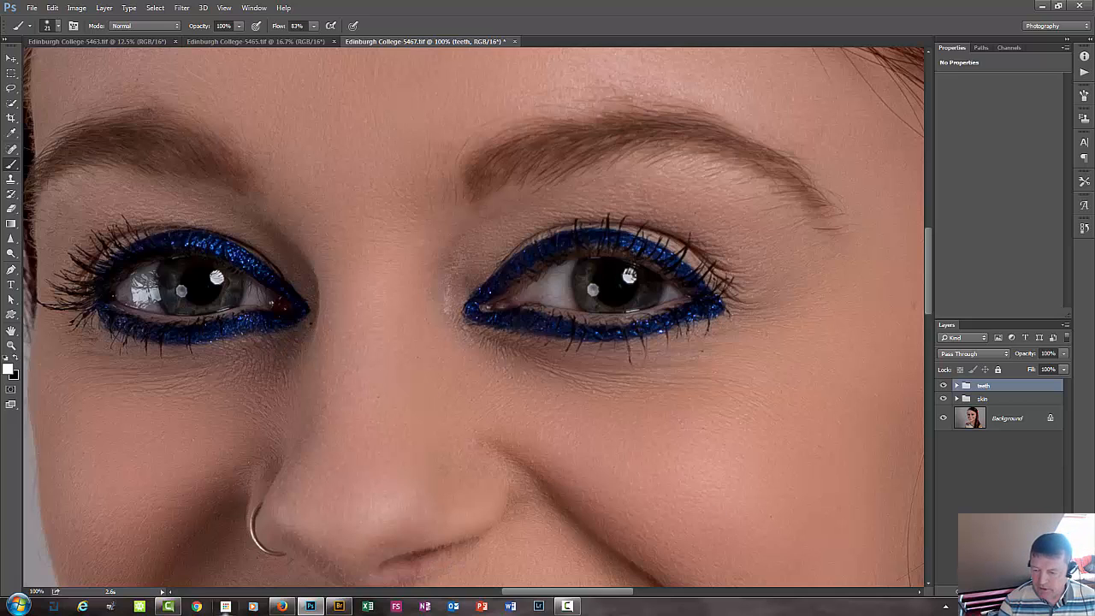
left_click(1002, 591)
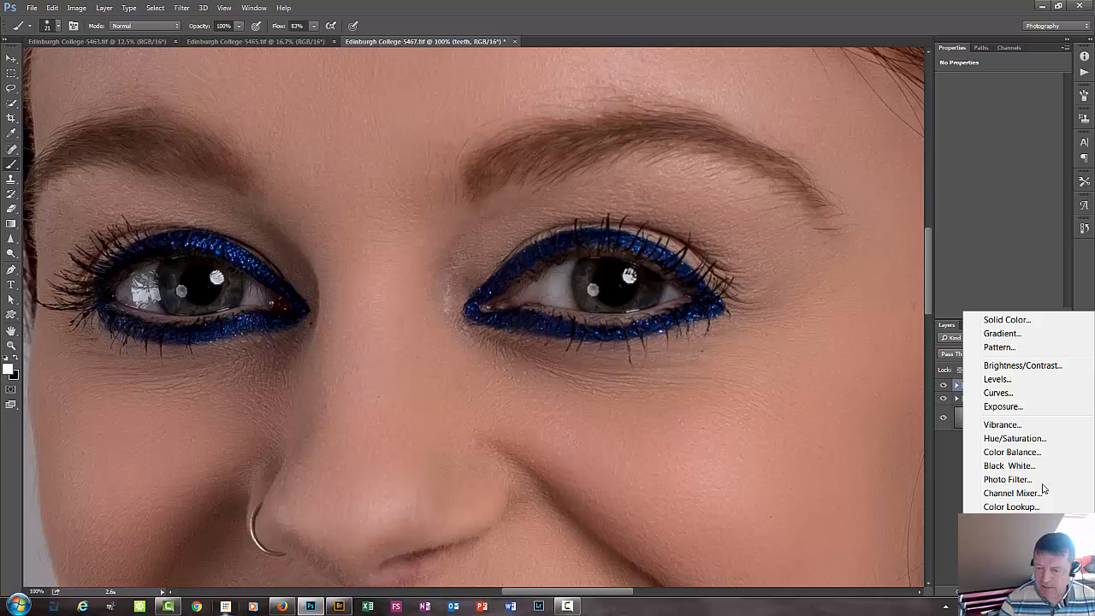
left_click(1026, 395)
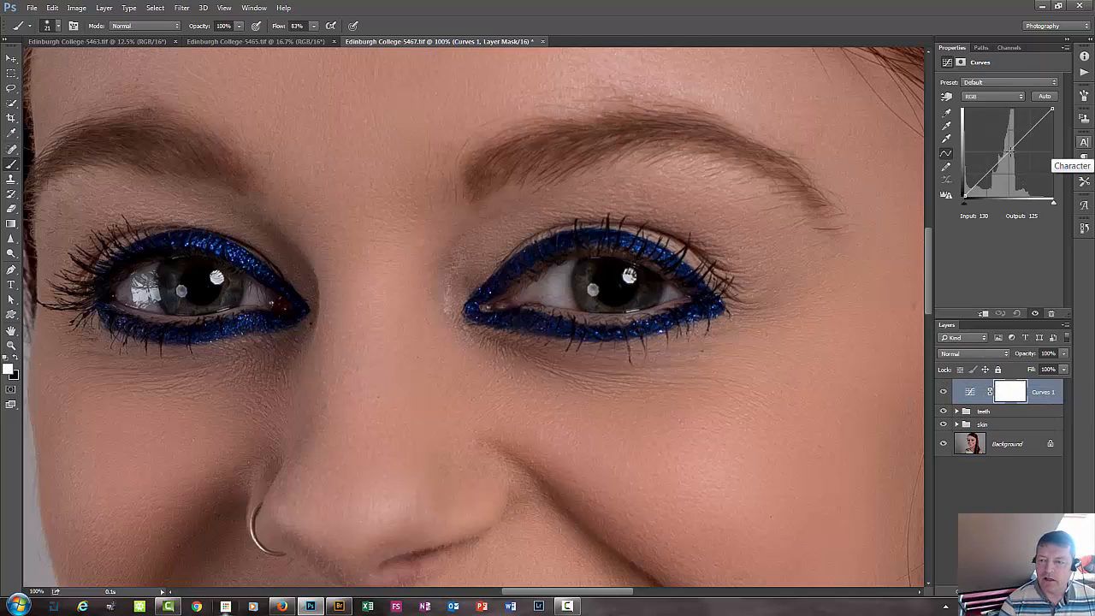
left_click_drag(1006, 157, 1005, 137)
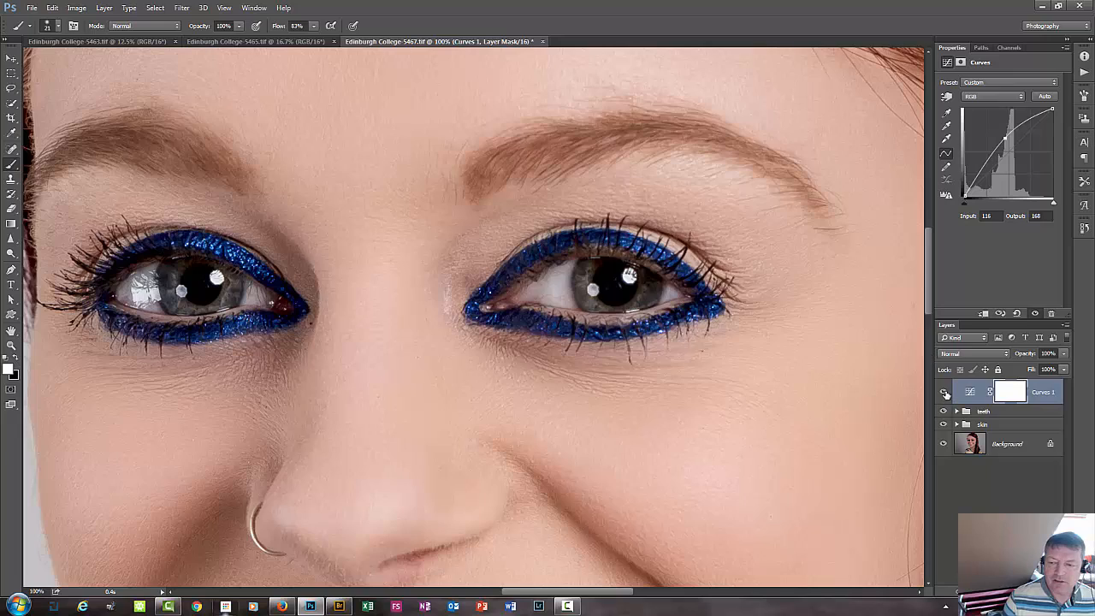
Compare the eyes with and without the brightening Curves layer.
left_click(943, 392)
left_click(943, 391)
left_click(944, 392)
left_click(944, 392)
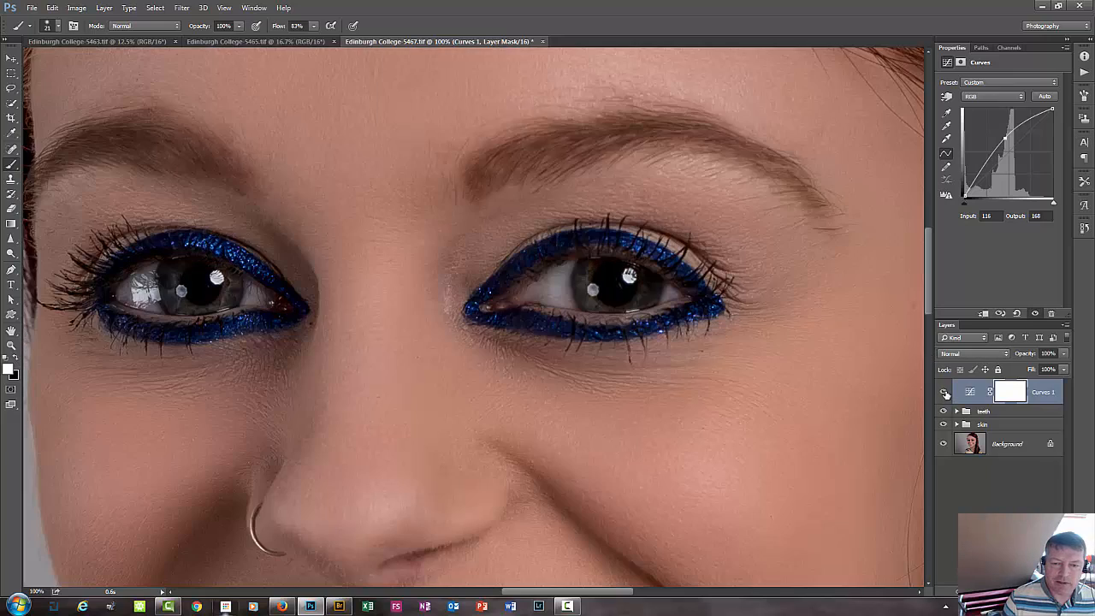
left_click(944, 392)
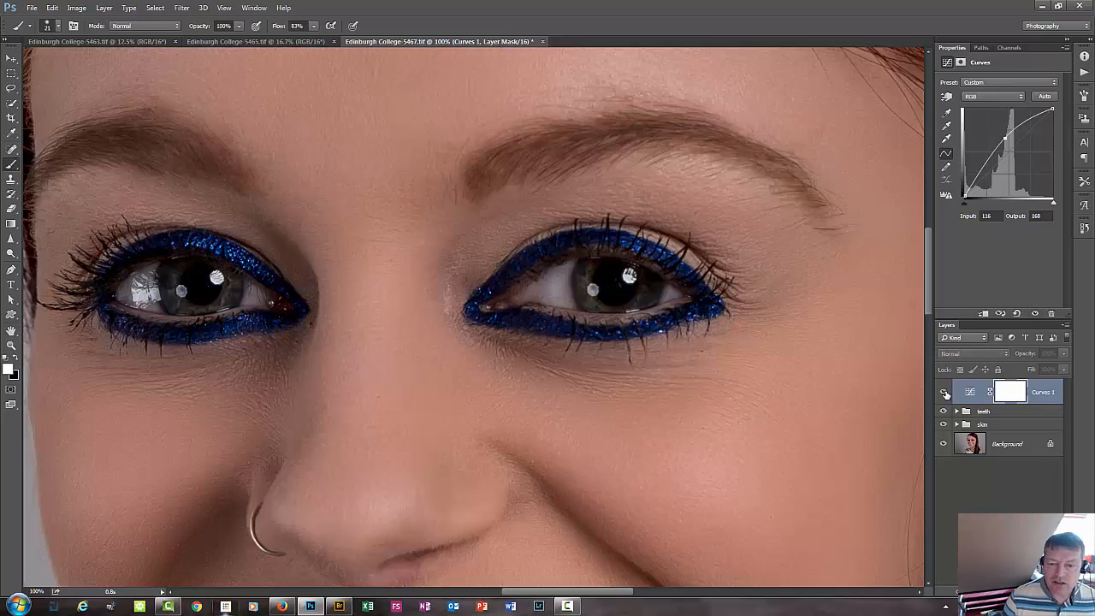
left_click(944, 392)
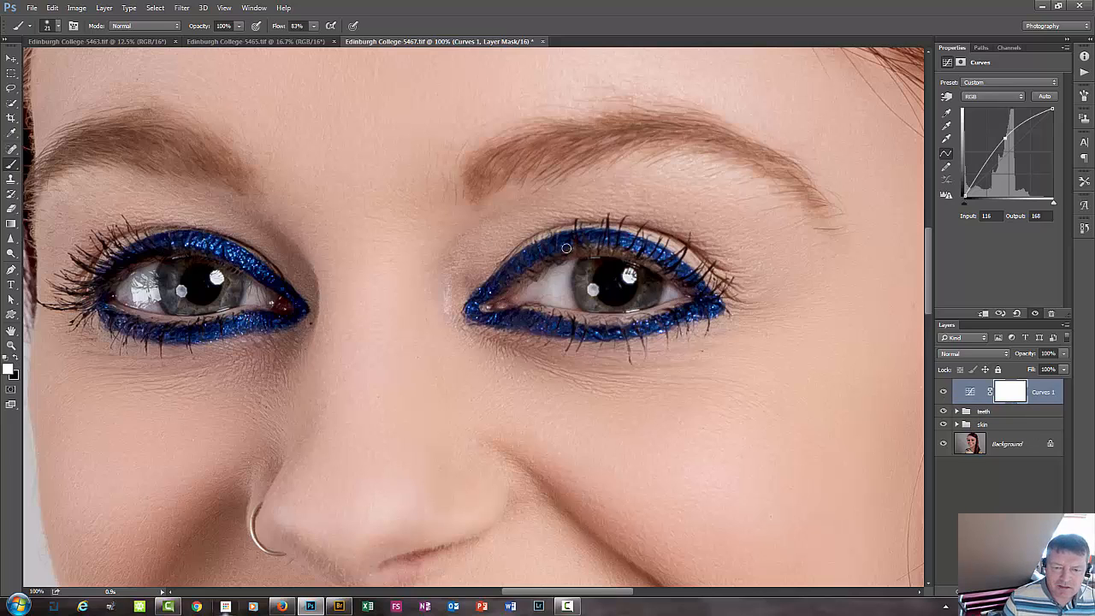
left_click(943, 393)
left_click(943, 393)
left_click(943, 393)
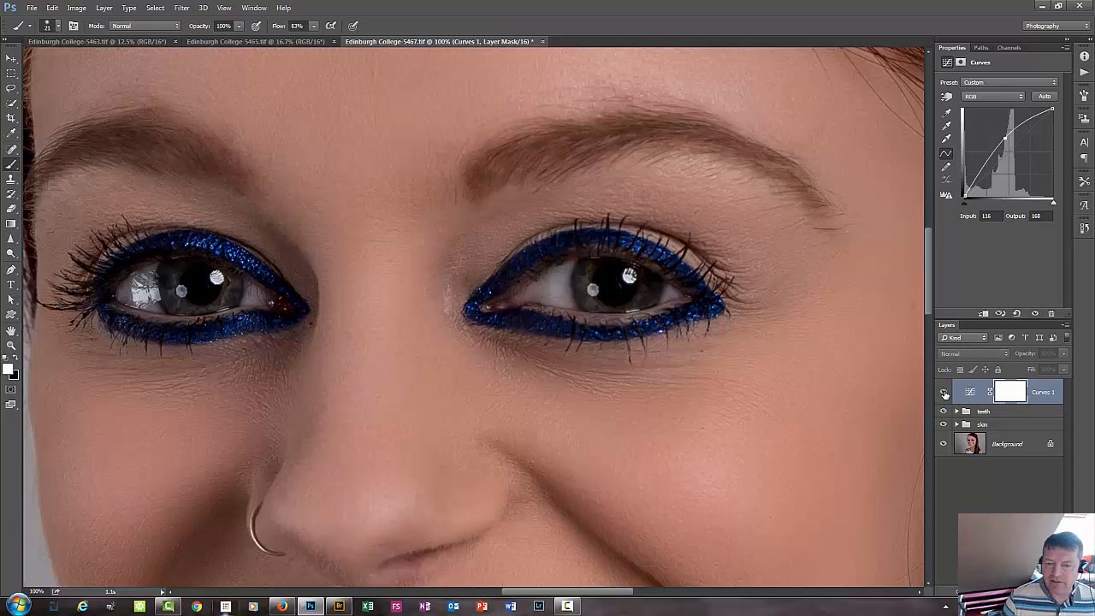
left_click(943, 393)
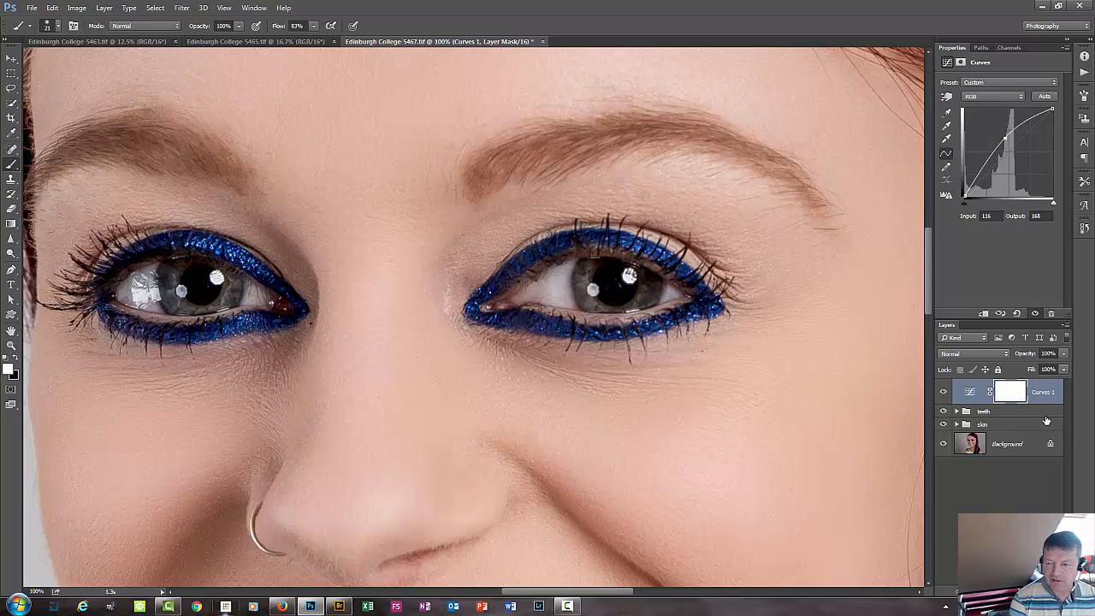
Invert the Curves layer's mask to black so the brightening is hidden across the whole image.
key("ctrl+i")
key("ctrl+plus")
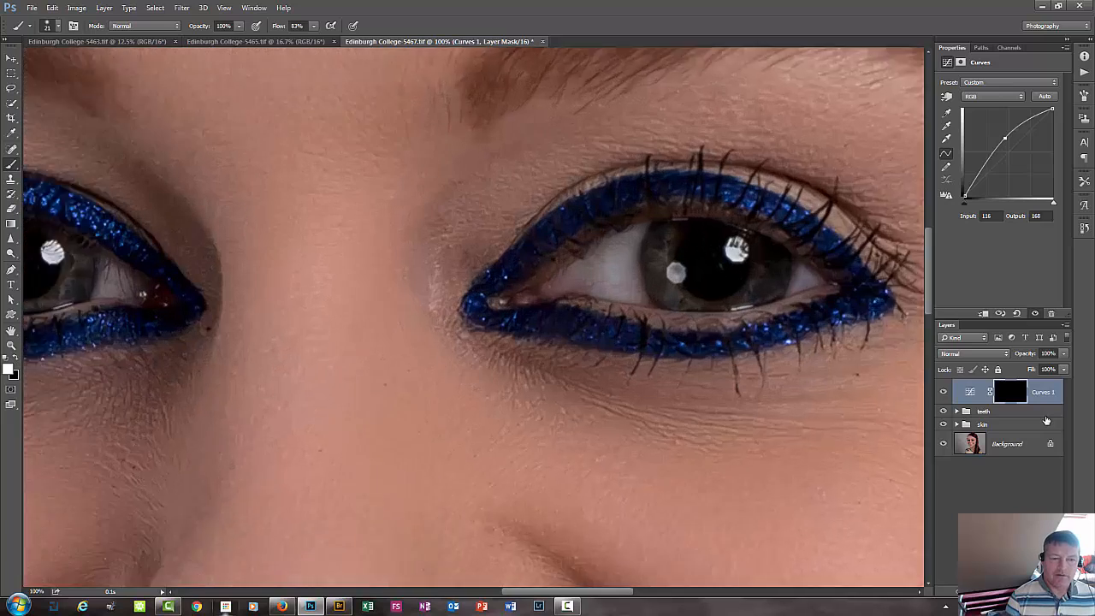
key("ctrl+minus")
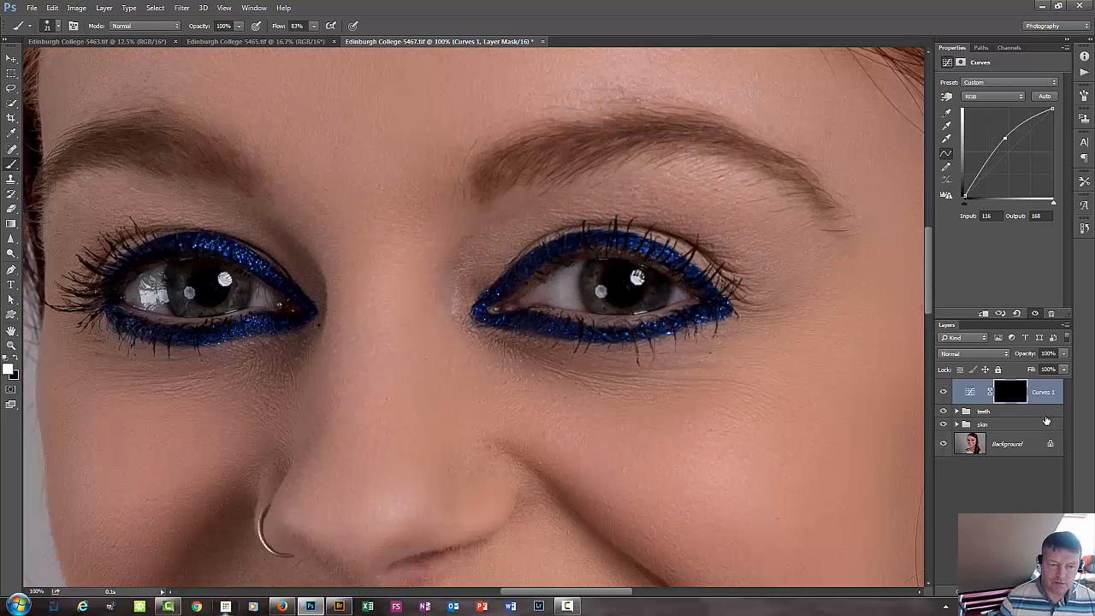
Set the soft brush's size to 5 px for fine painting on the Curves layer's mask around the eyes.
left_click_drag(584, 387, 665, 430)
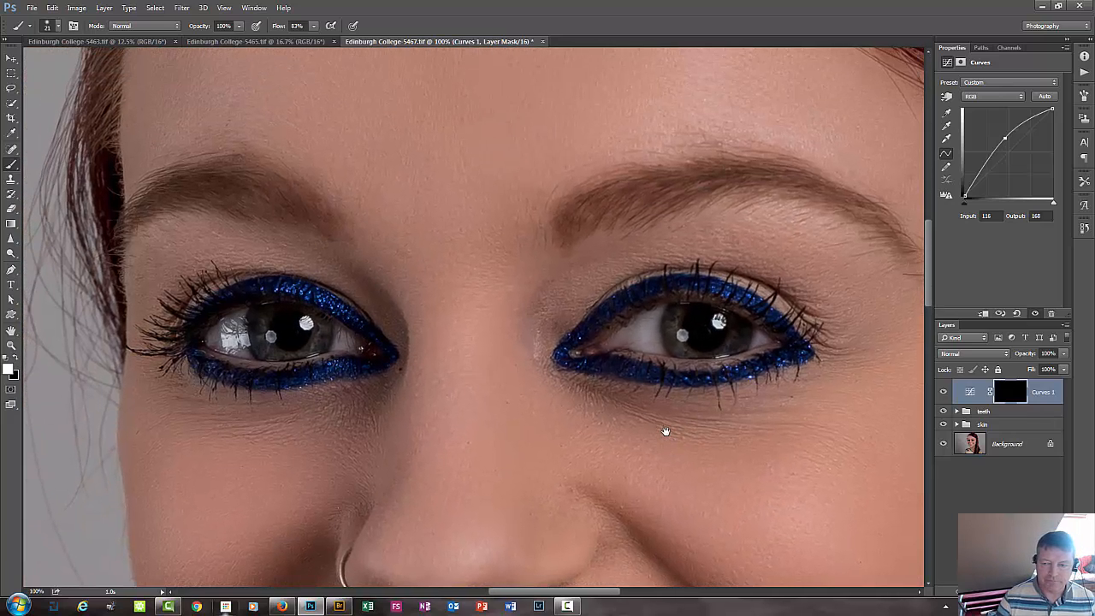
key("ctrl+plus")
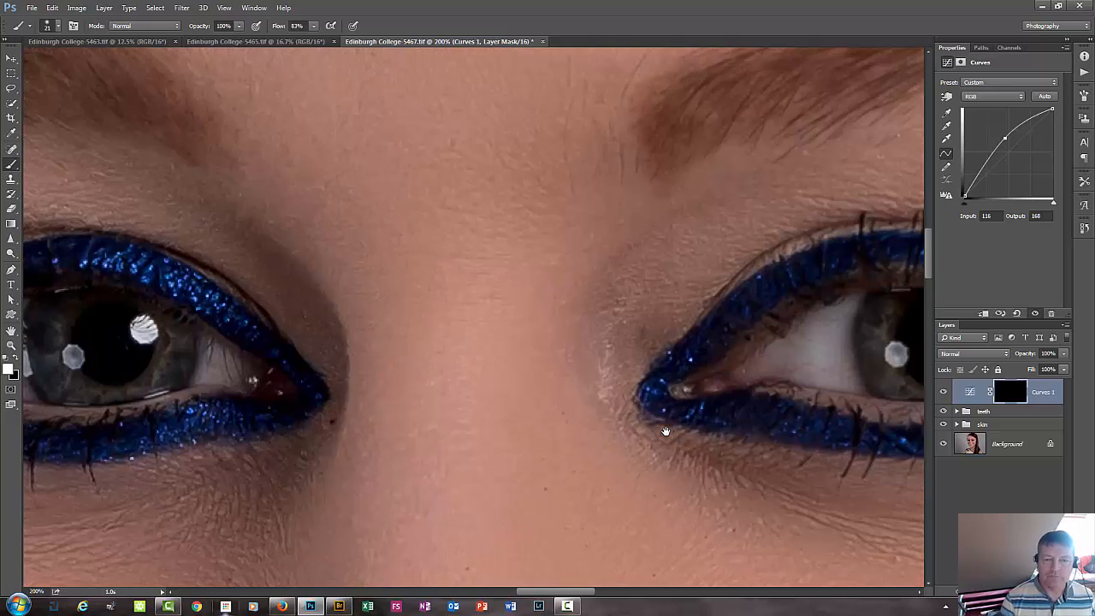
key("ctrl+minus")
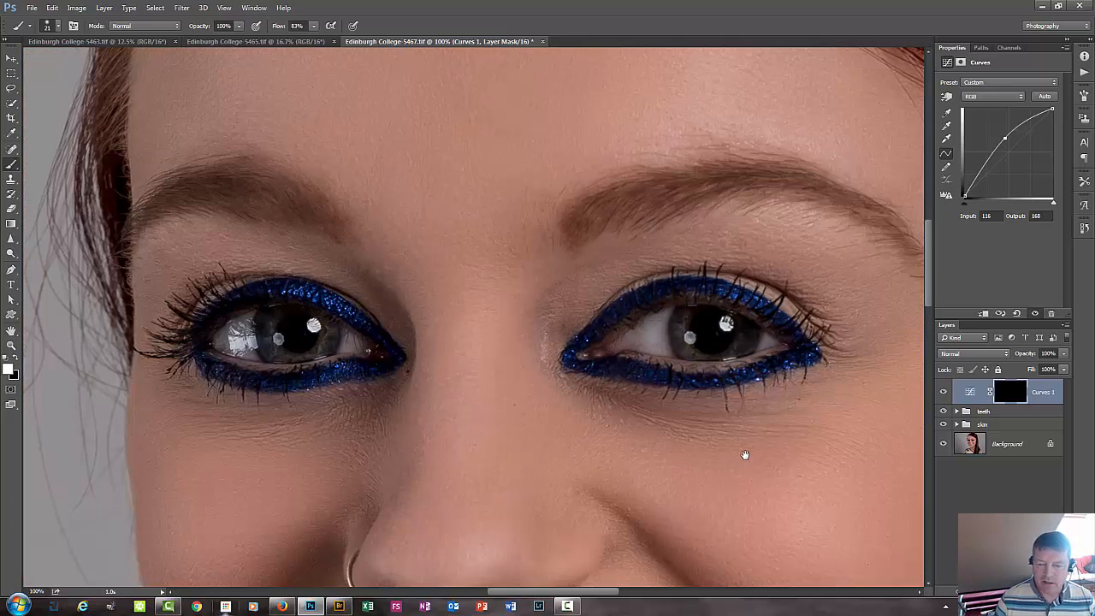
left_click_drag(745, 454, 692, 465)
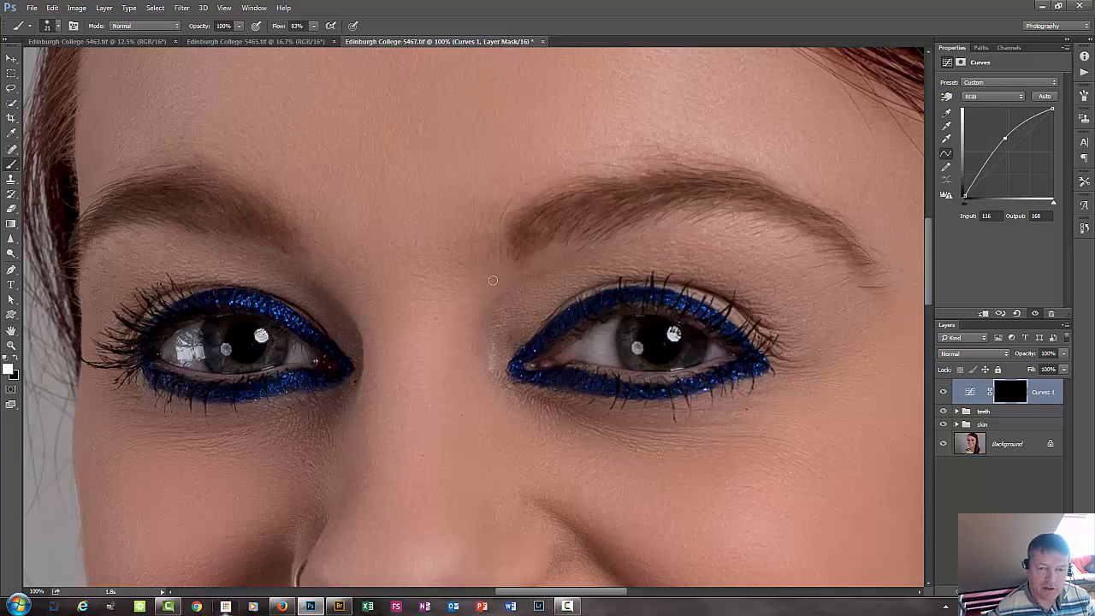
right_click(381, 246)
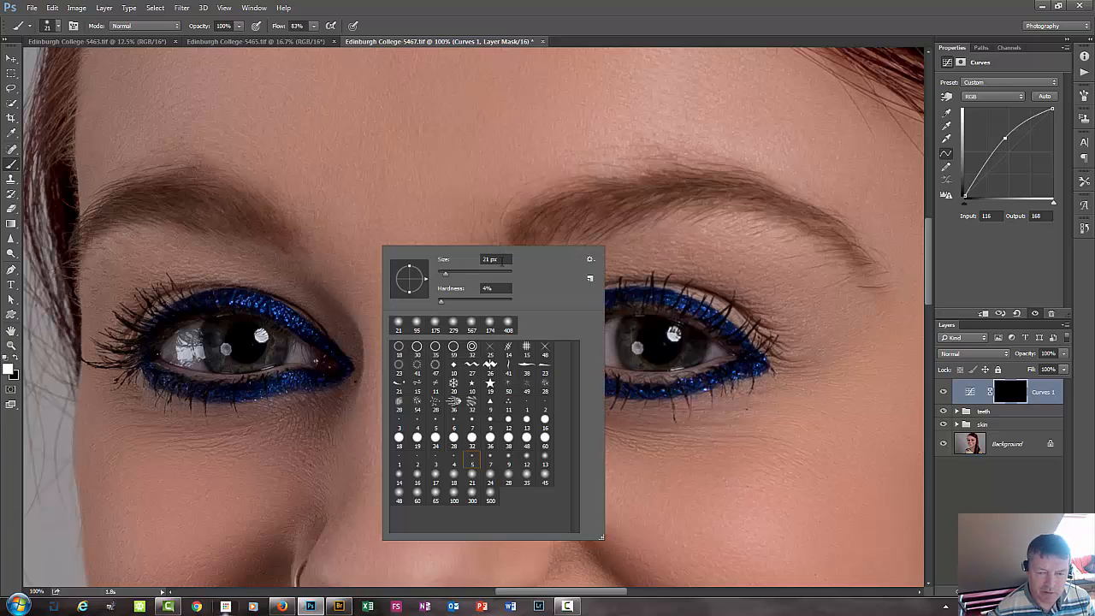
left_click(500, 259)
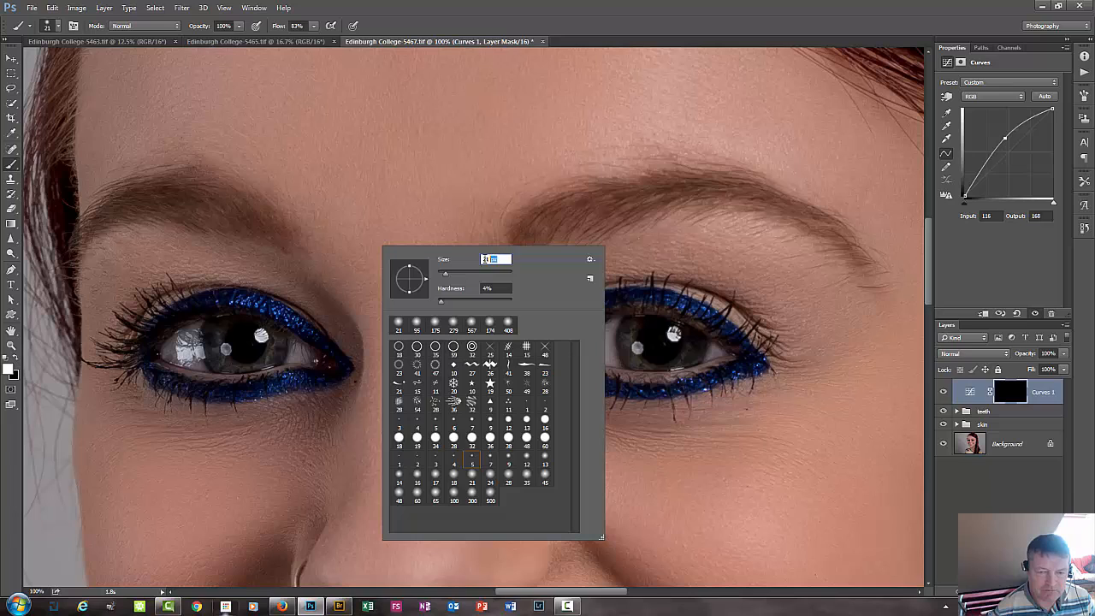
type("4")
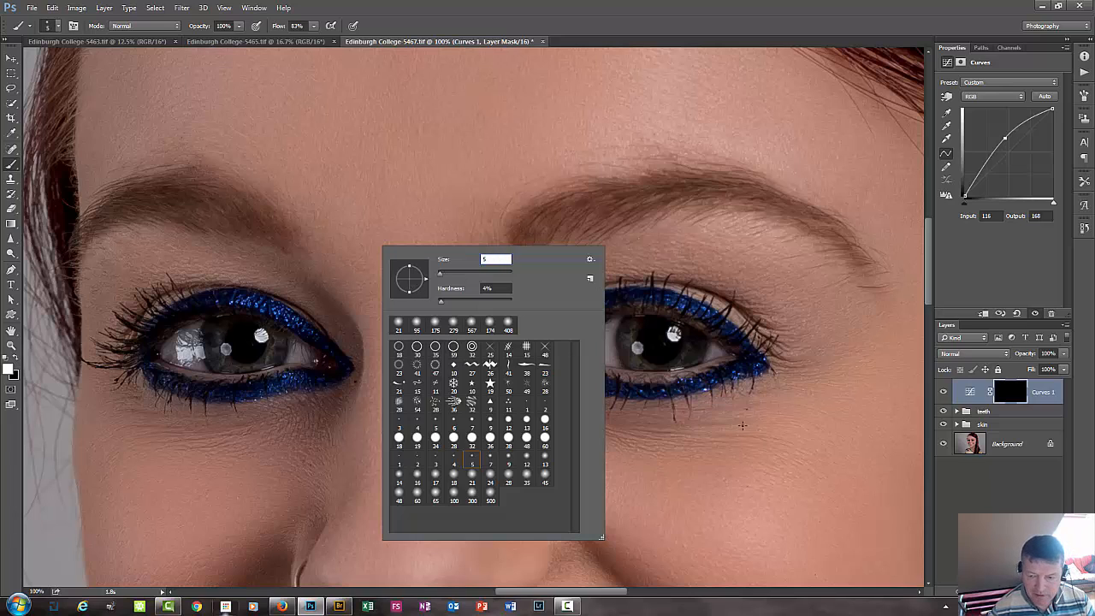
key("Return")
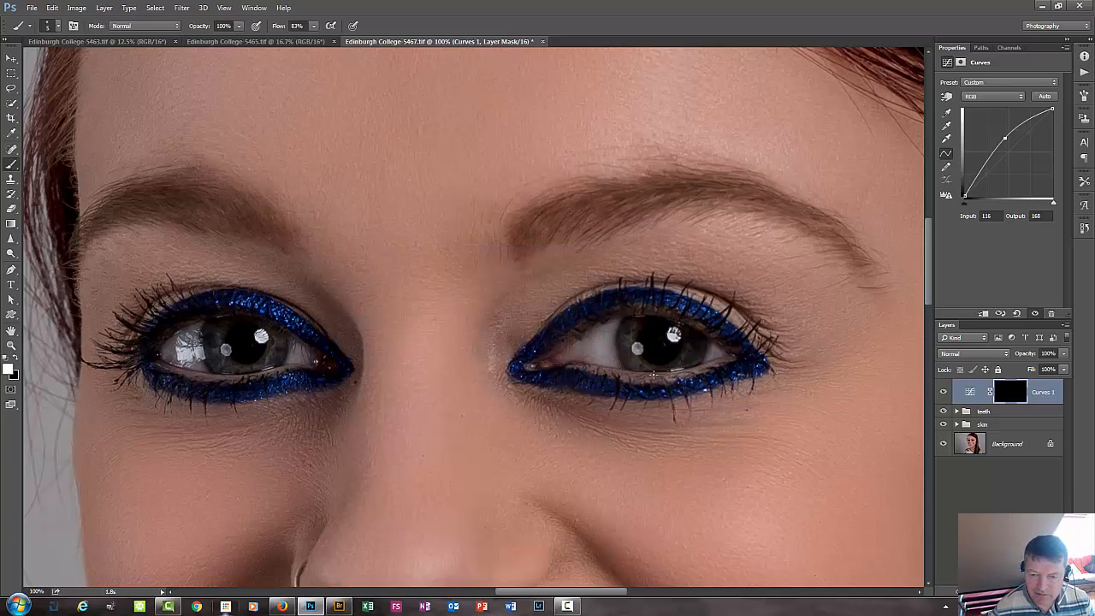
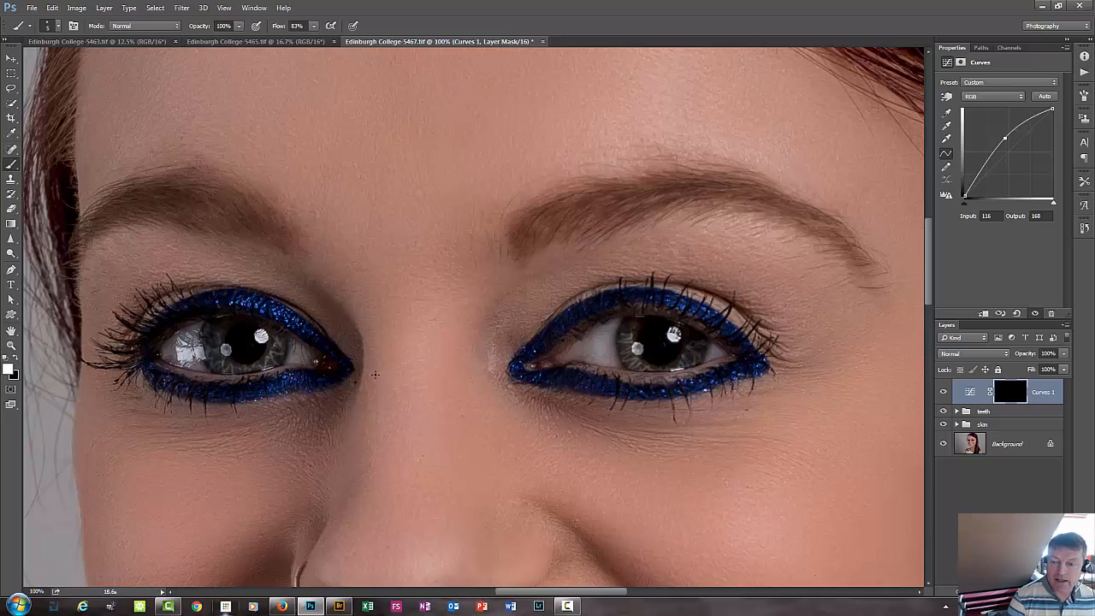
Soften the painted mask of the brightening Curves layer with a Gaussian Blur of 3 pixels radius.
key("ctrl+alt+f")
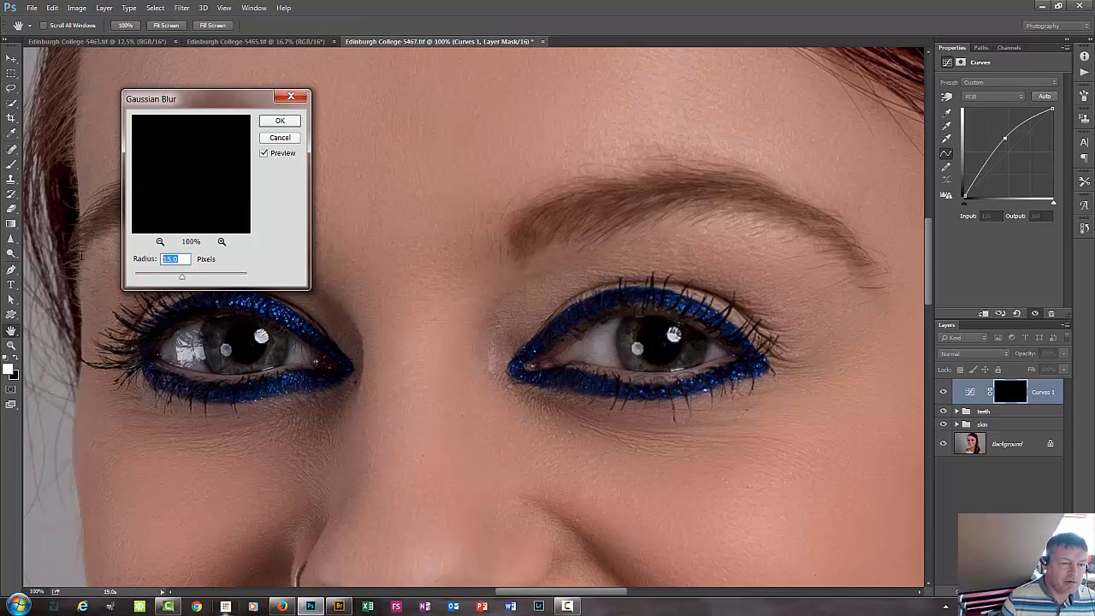
type("3")
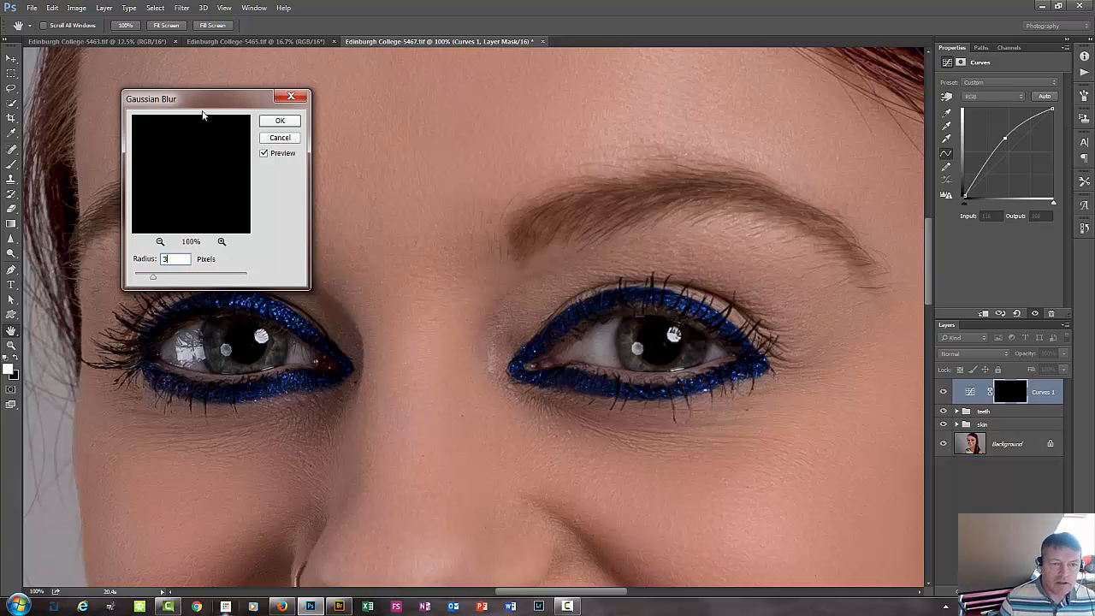
left_click(281, 122)
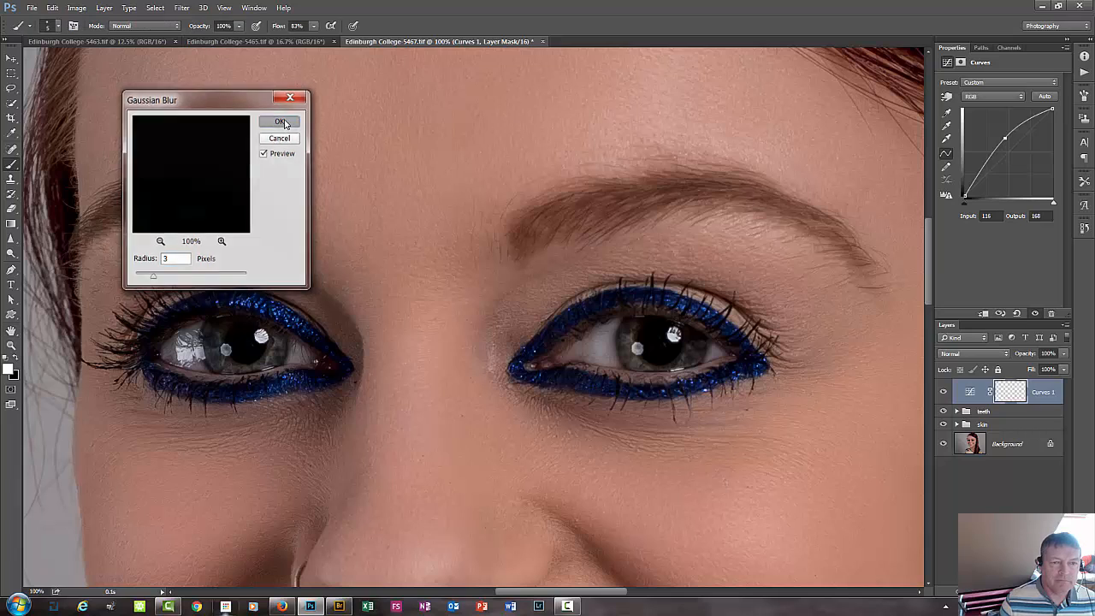
Compare the eyes with the brightening Curves layer hidden and shown.
left_click(944, 391)
left_click(945, 391)
left_click(944, 391)
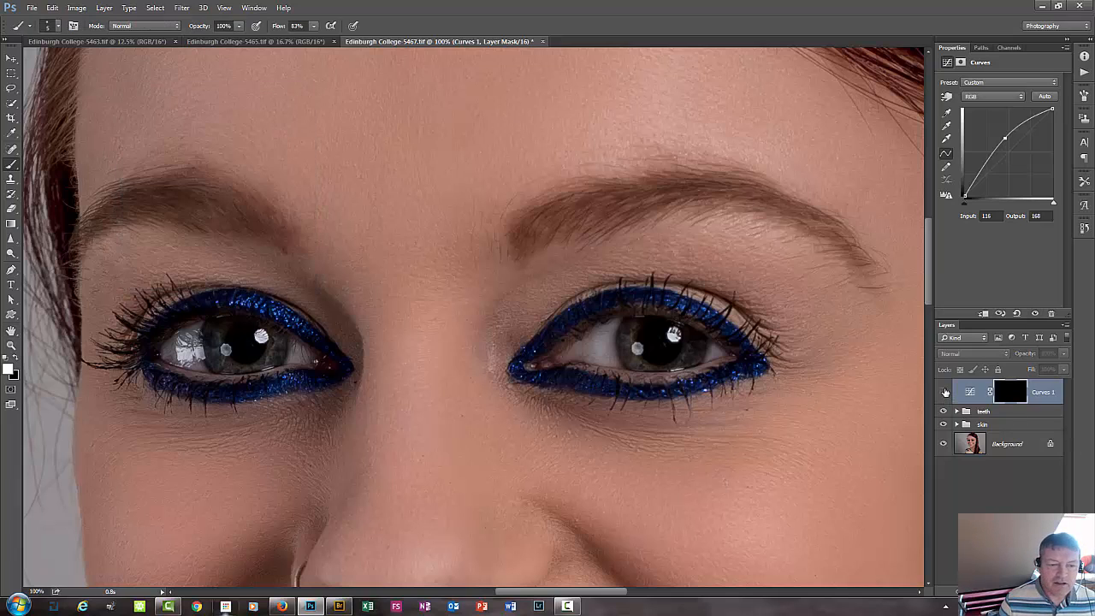
left_click(944, 391)
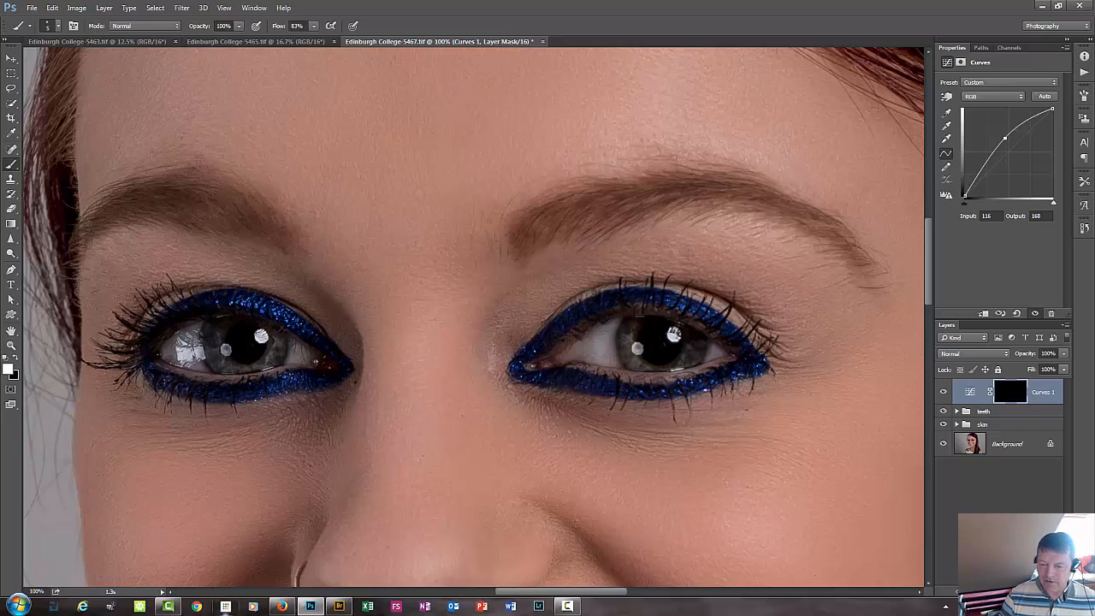
Add a second Curves adjustment layer on top and raise its Green channel from input 97 to output 164.
left_click(1003, 591)
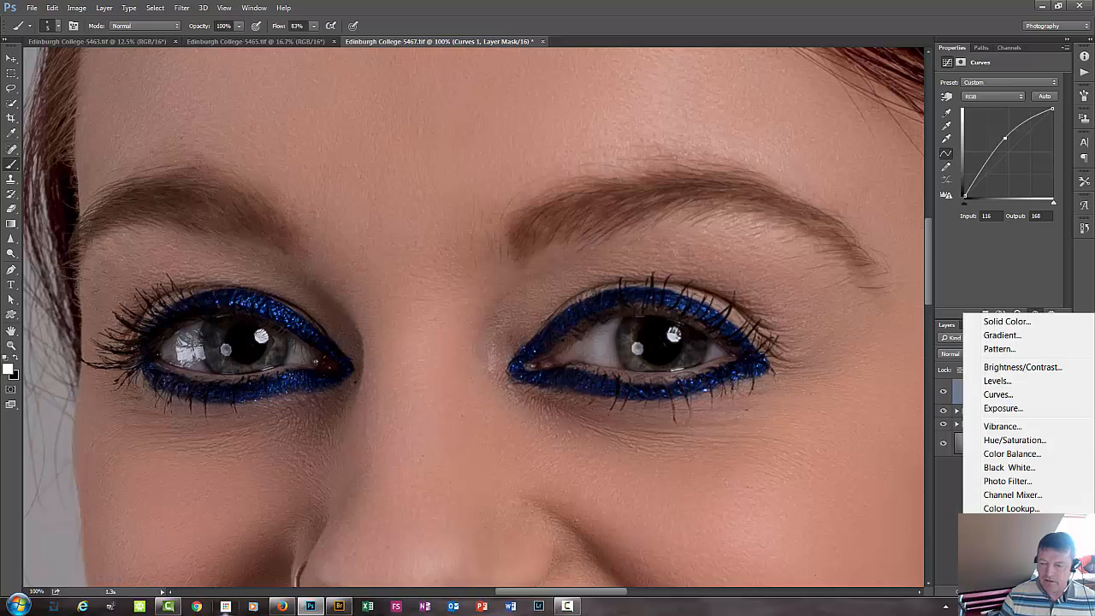
left_click(997, 395)
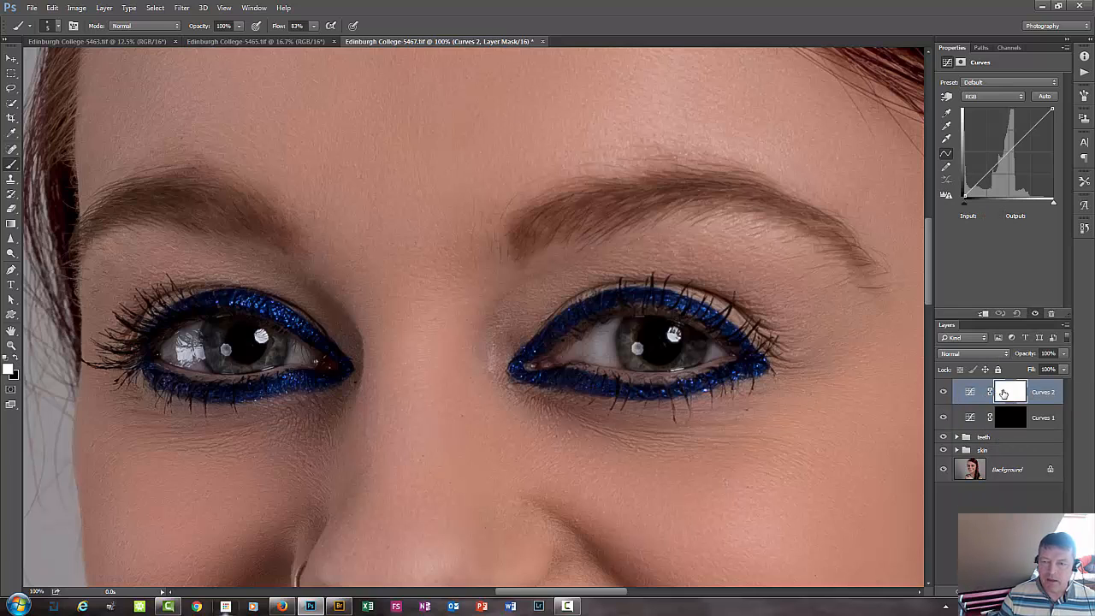
key("ctrl+plus")
key("ctrl+plus")
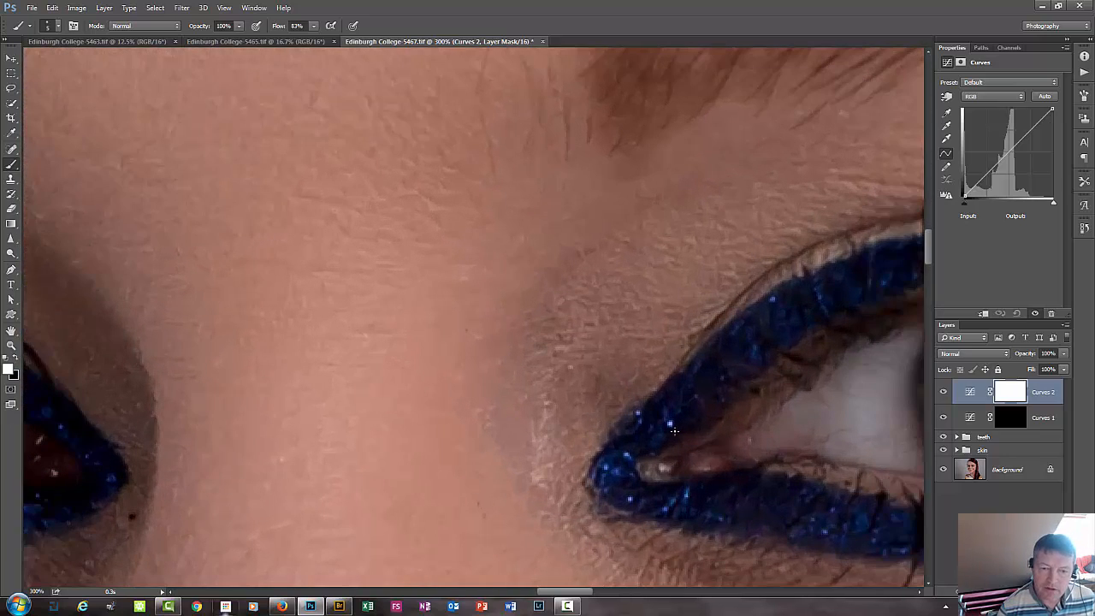
mouse_move(493, 422)
left_mouse_down()
mouse_move(300, 375)
mouse_move(308, 418)
left_mouse_up()
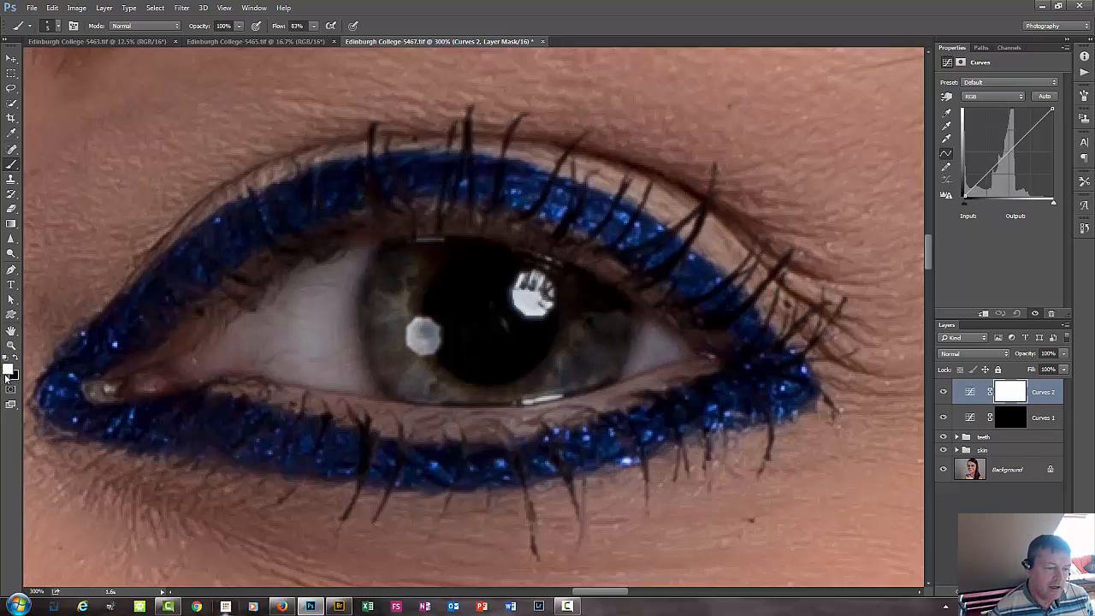
left_click(996, 97)
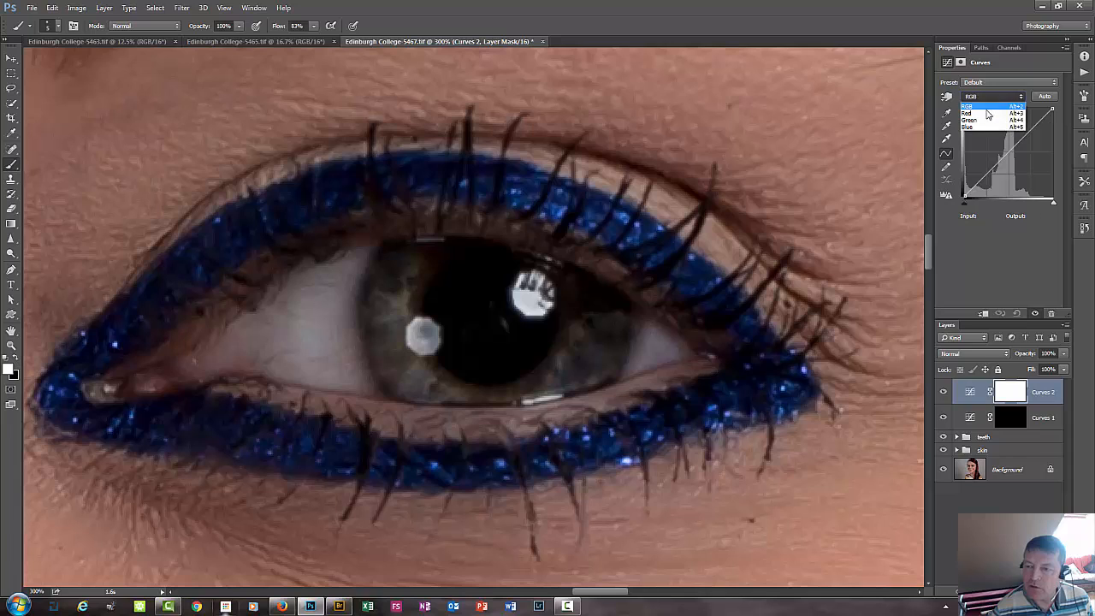
left_click(986, 120)
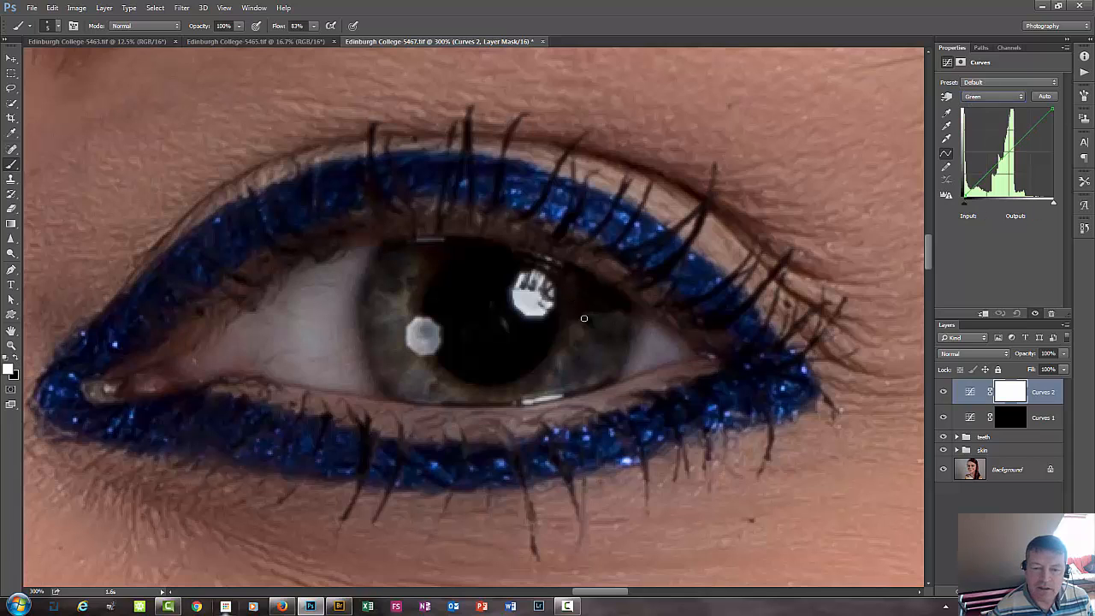
left_click(946, 97)
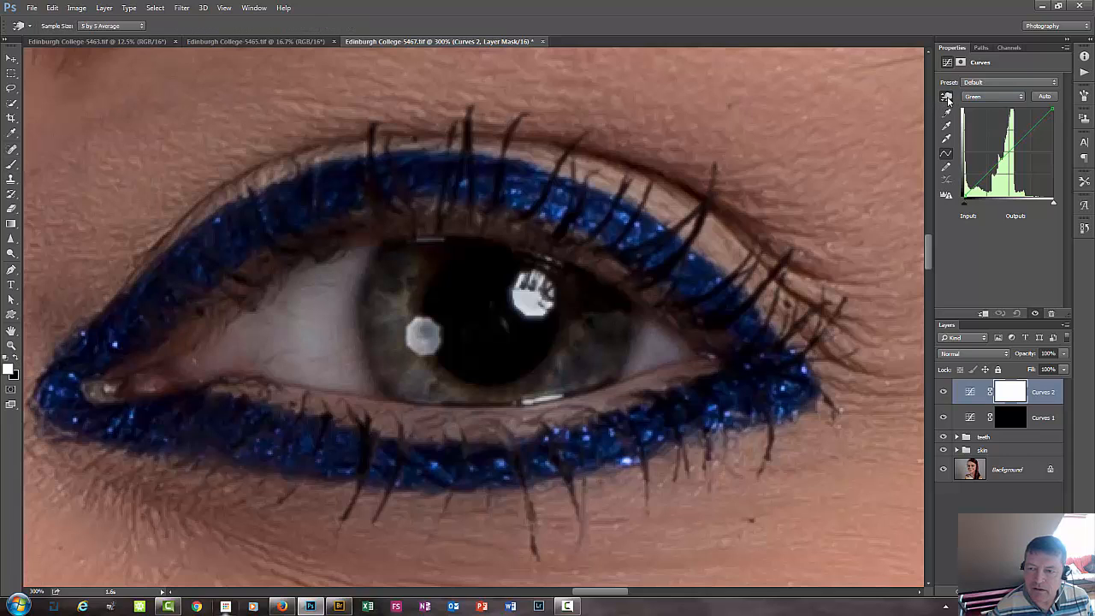
left_click(946, 97)
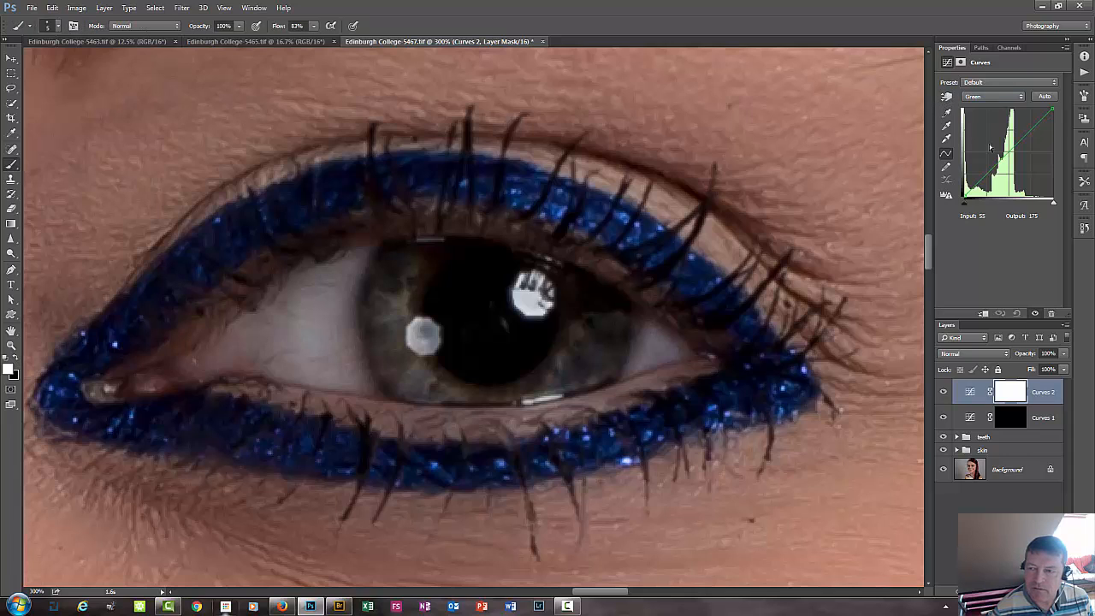
left_click_drag(1007, 152, 997, 140)
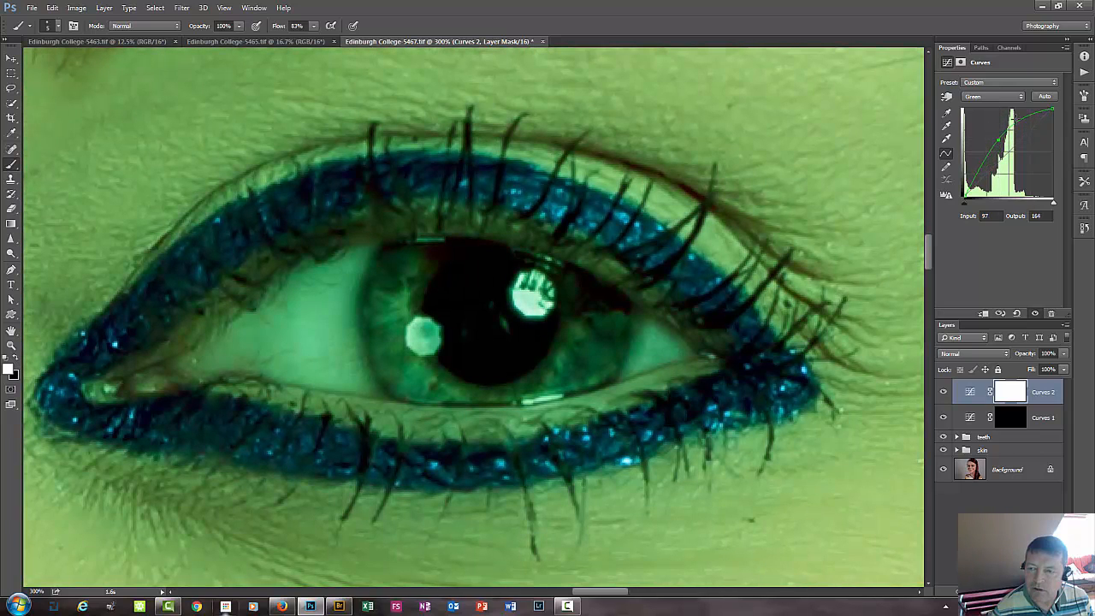
Raise the new curve's Blue channel from input 98 to output 130, and invert the layer's mask to black.
left_click(995, 97)
left_click(990, 128)
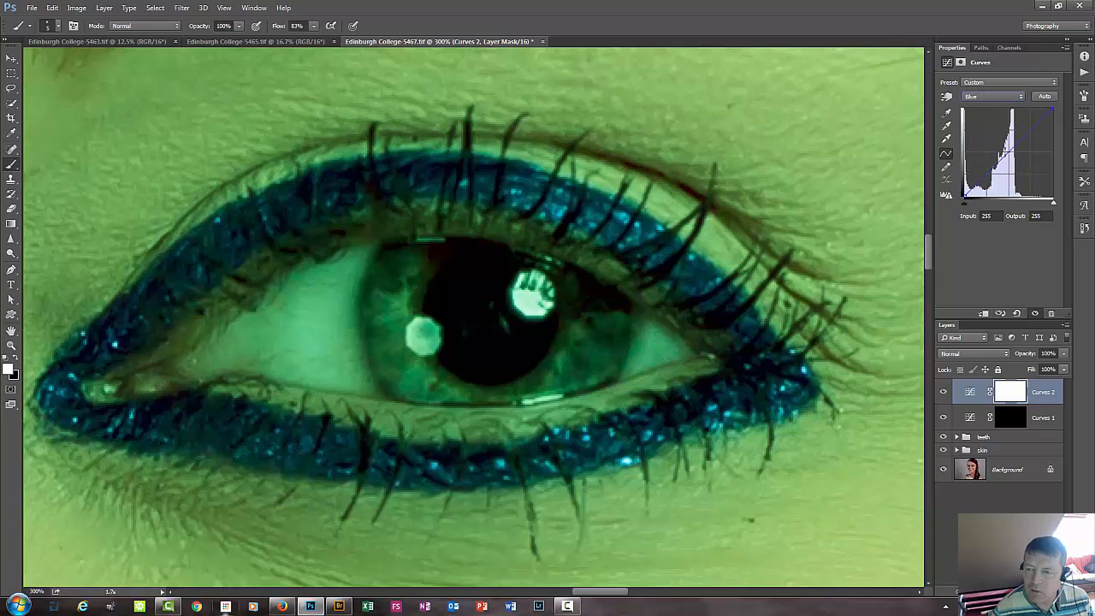
left_click_drag(1006, 157, 998, 152)
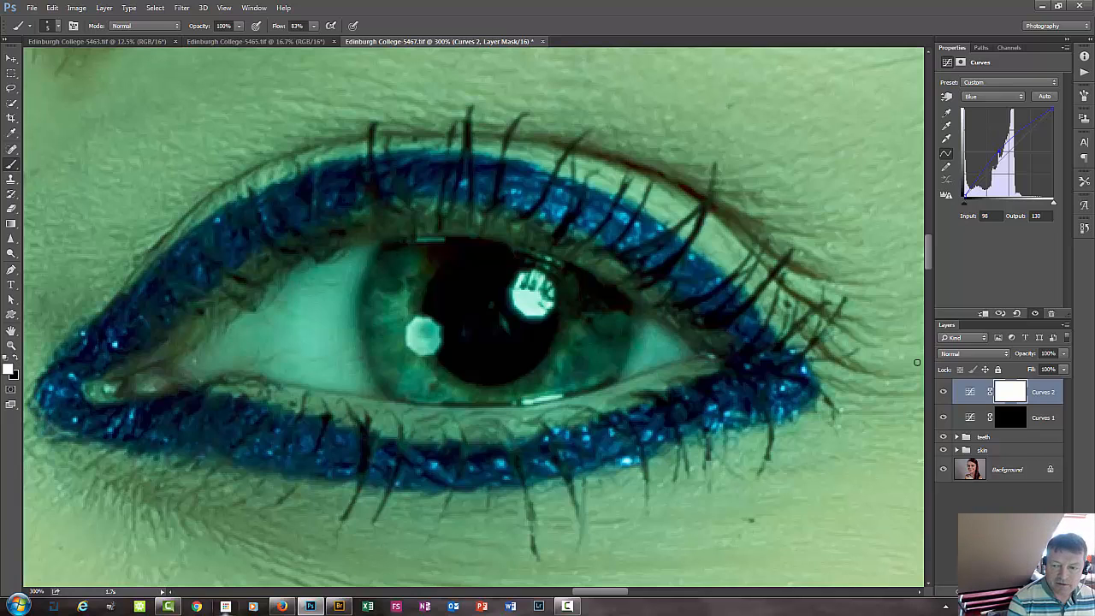
key("ctrl+i")
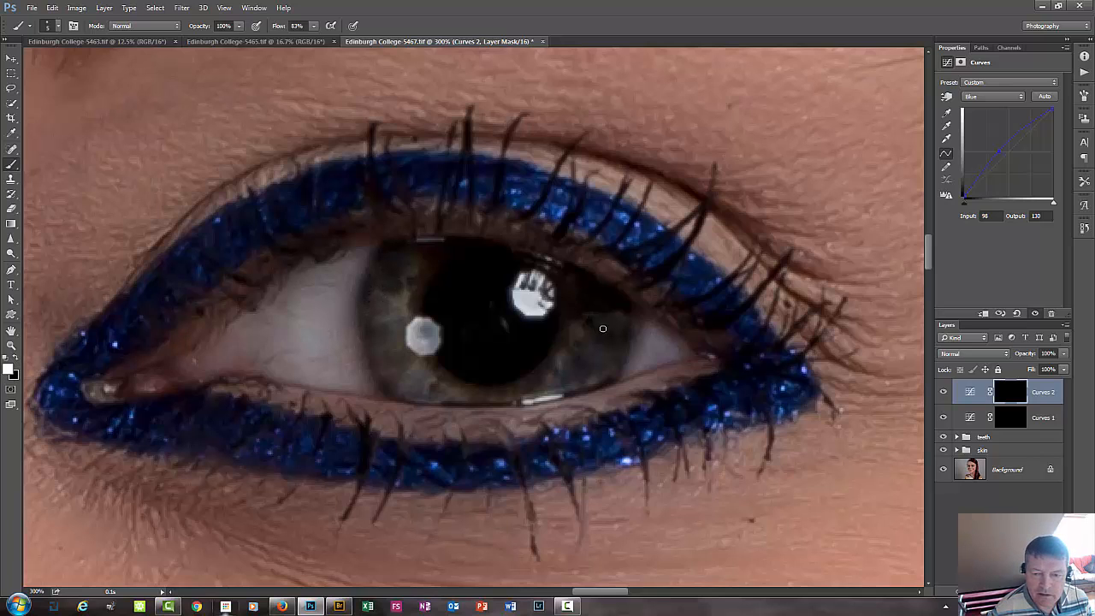
Paint white on the colour-tinting Curves layer's mask over the irises of both eyes, keeping clear of the pupils.
mouse_move(588, 314)
left_mouse_down()
mouse_move(598, 360)
mouse_move(564, 368)
mouse_move(564, 385)
mouse_move(543, 380)
mouse_move(475, 403)
mouse_move(416, 396)
mouse_move(427, 385)
mouse_move(389, 358)
mouse_move(396, 312)
mouse_move(374, 295)
left_mouse_up()
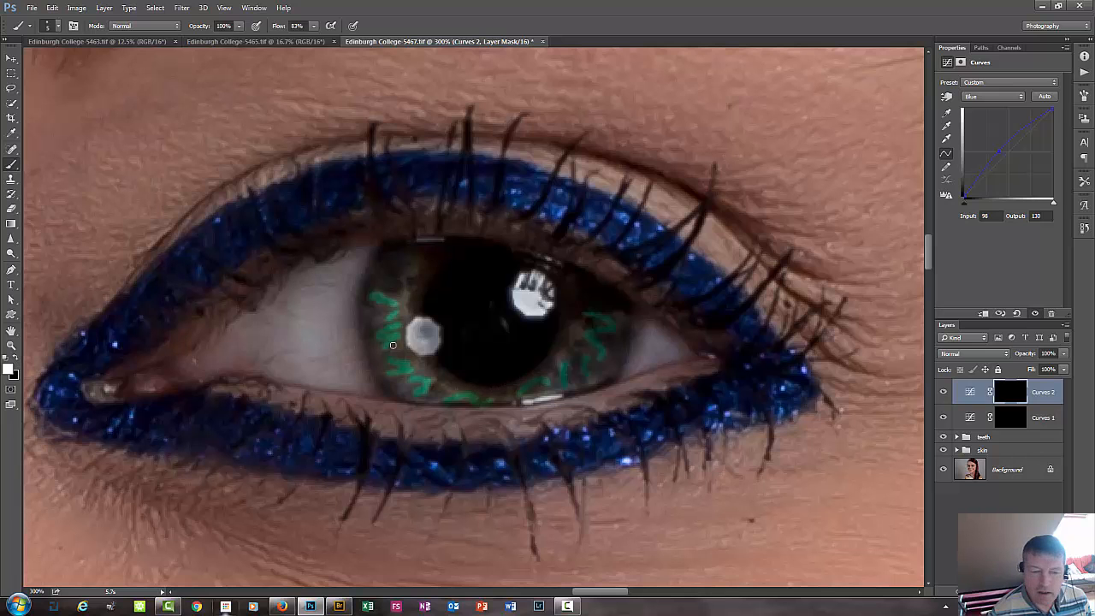
left_click_drag(277, 350, 547, 326)
left_click_drag(300, 313, 598, 342)
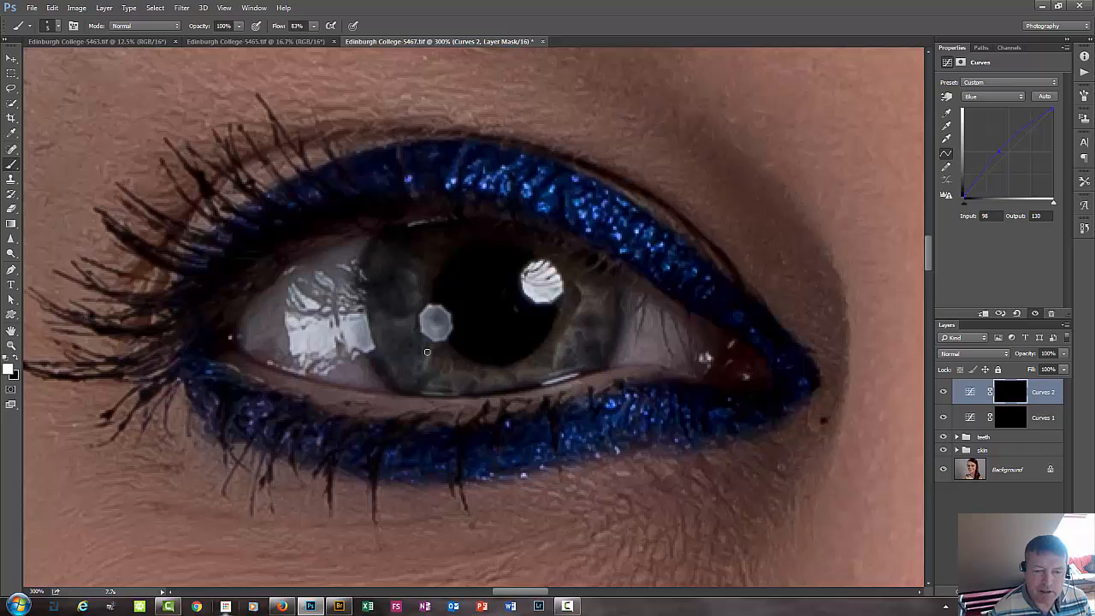
mouse_move(397, 305)
left_mouse_down()
mouse_move(372, 290)
mouse_move(389, 287)
mouse_move(384, 341)
mouse_move(405, 344)
mouse_move(405, 371)
mouse_move(510, 390)
mouse_move(590, 359)
mouse_move(570, 339)
mouse_move(590, 335)
mouse_move(580, 327)
mouse_move(606, 294)
left_mouse_up()
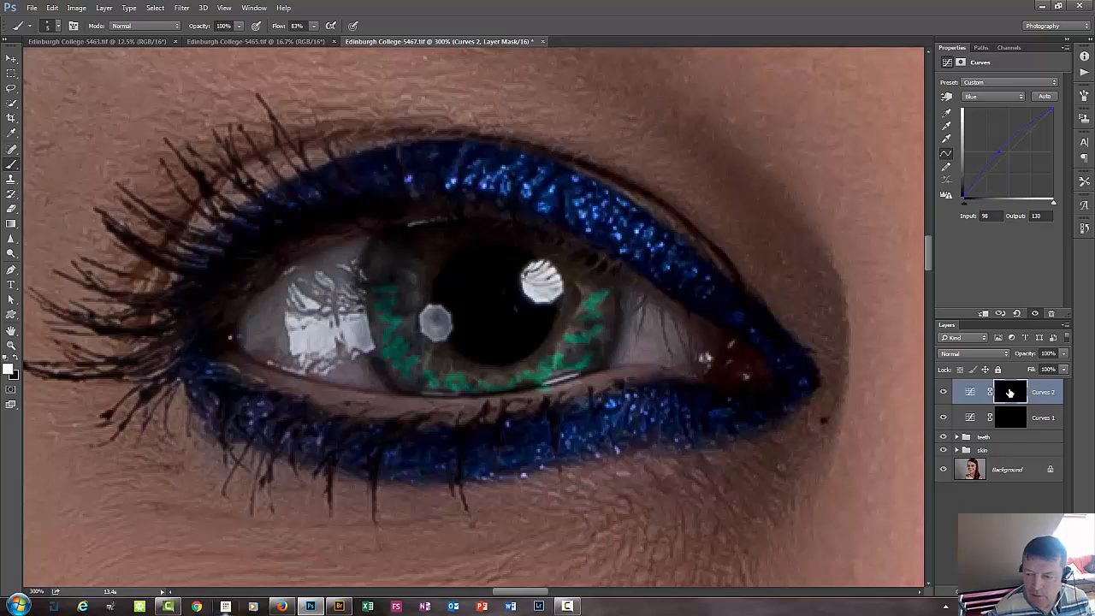
Soften the iris strokes on the top Curves layer's mask with a Gaussian Blur of 3 pixels radius.
left_click(1009, 395)
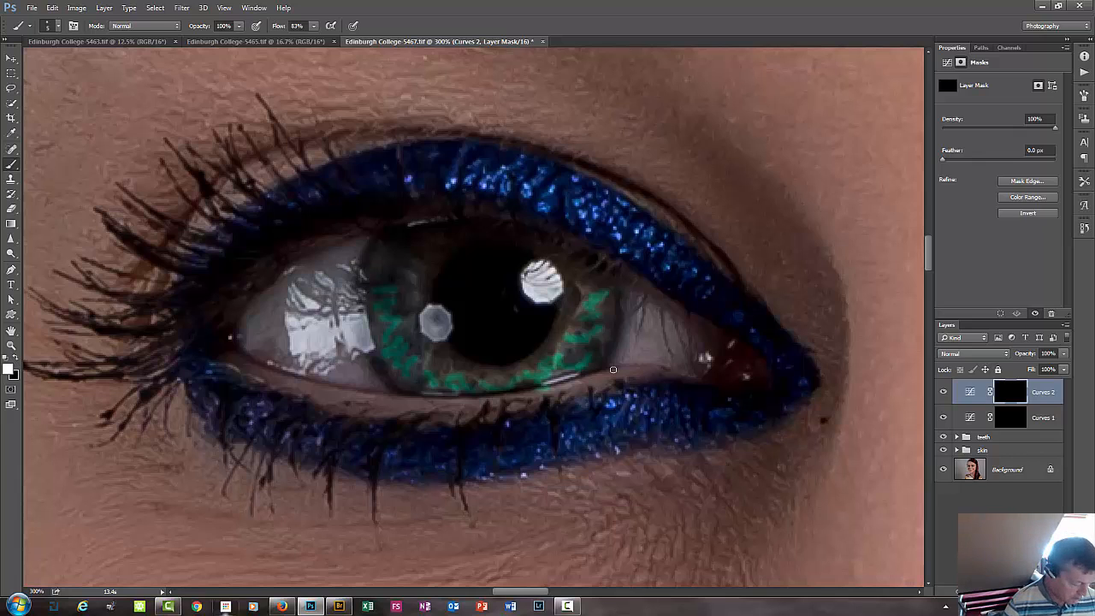
key("x")
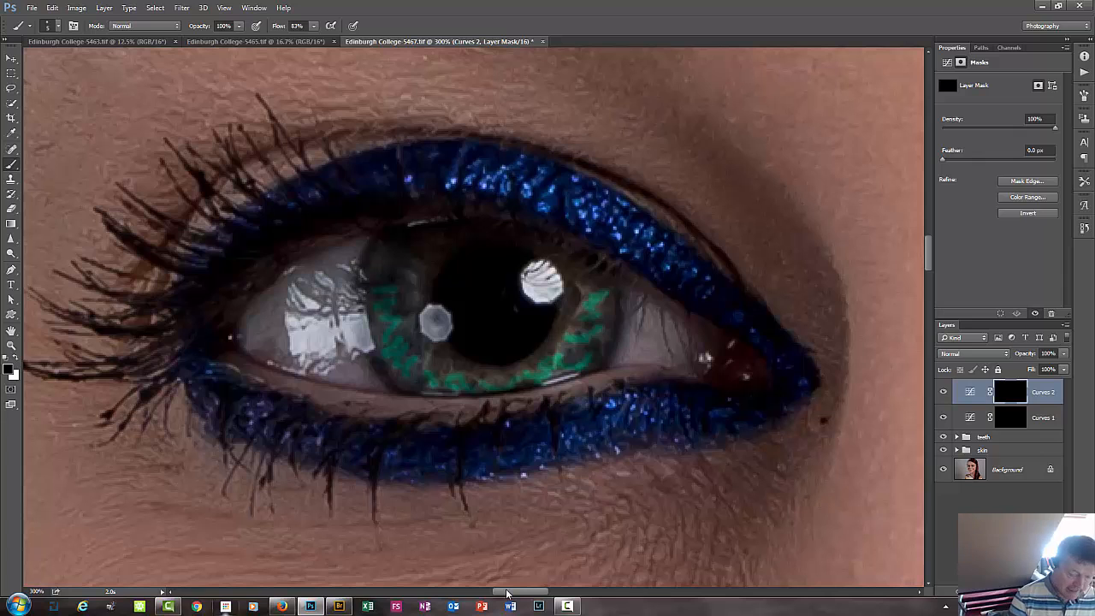
key("ctrl+alt+f")
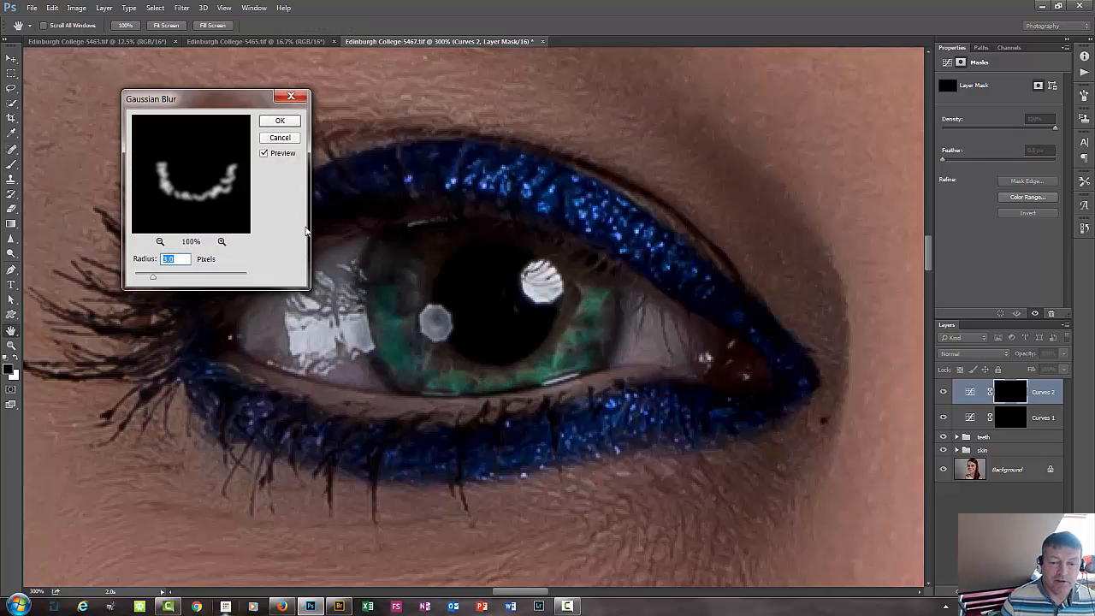
left_click(280, 121)
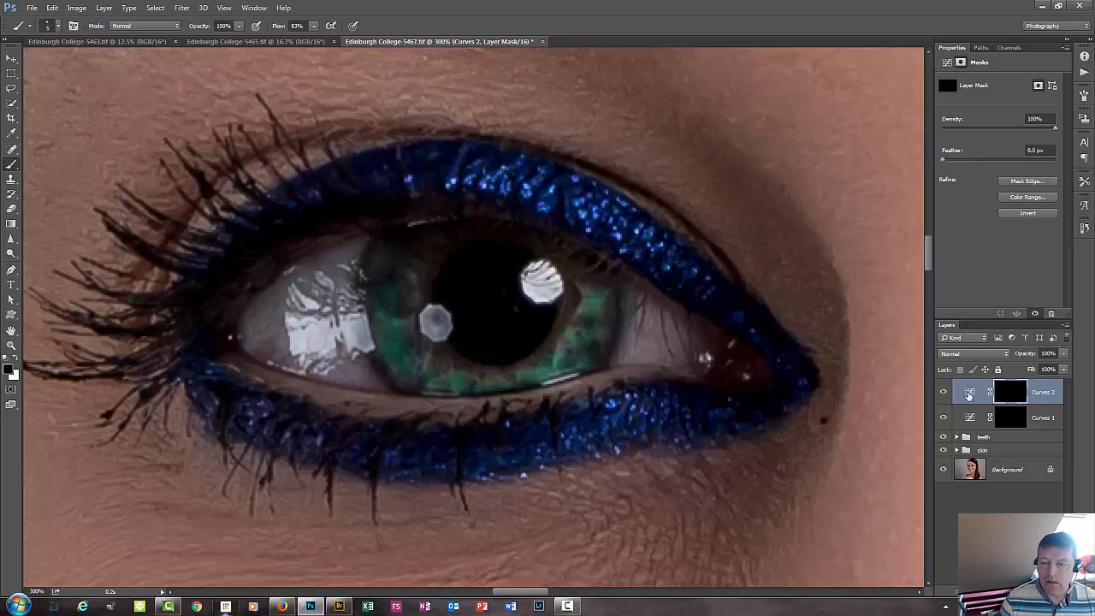
Tone down the green iris tint by moving the top Curves layer's Green channel point to input 110, output 139.
left_click(969, 394)
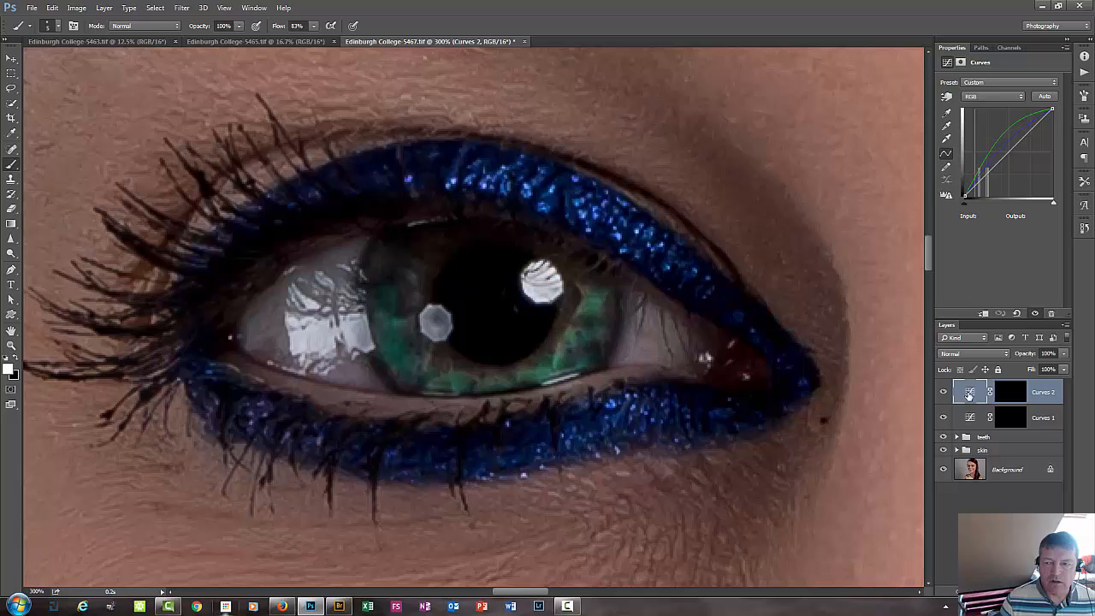
left_click(997, 97)
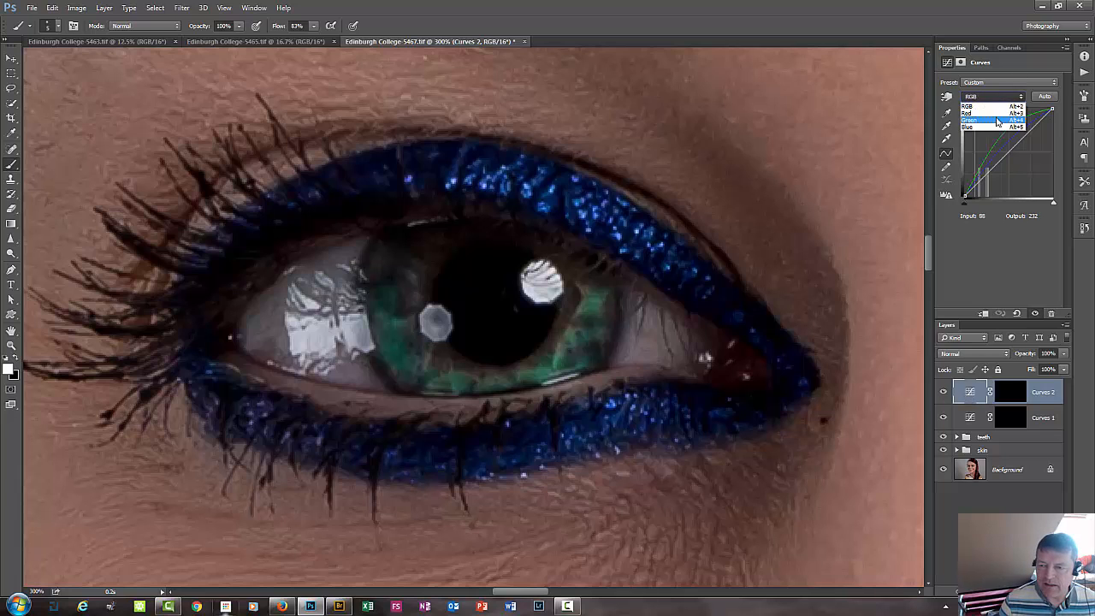
left_click(997, 124)
left_click(999, 140)
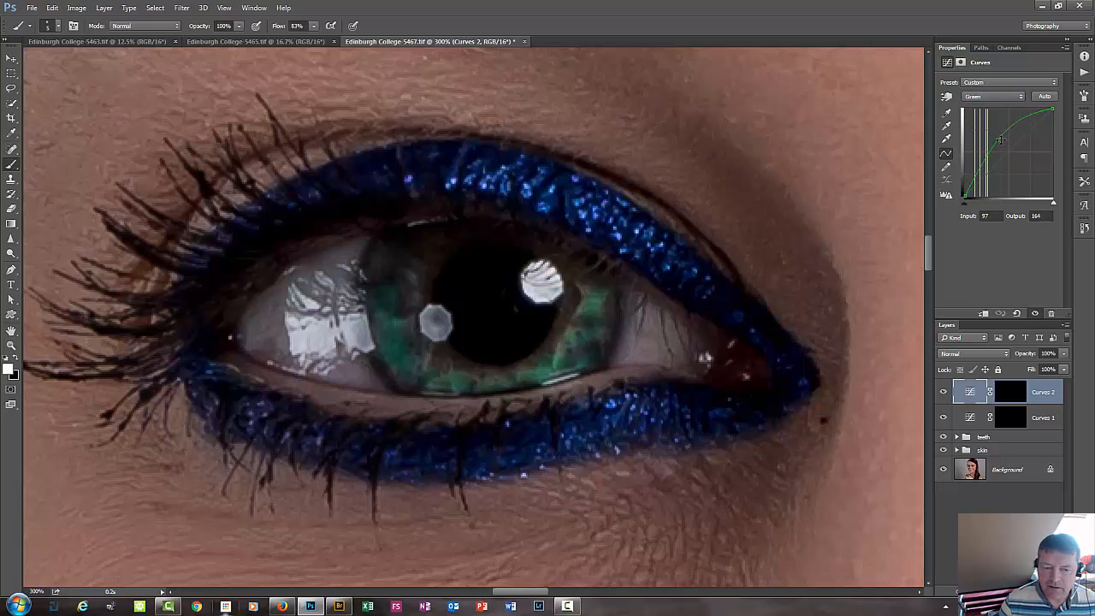
left_click_drag(1000, 140, 1003, 149)
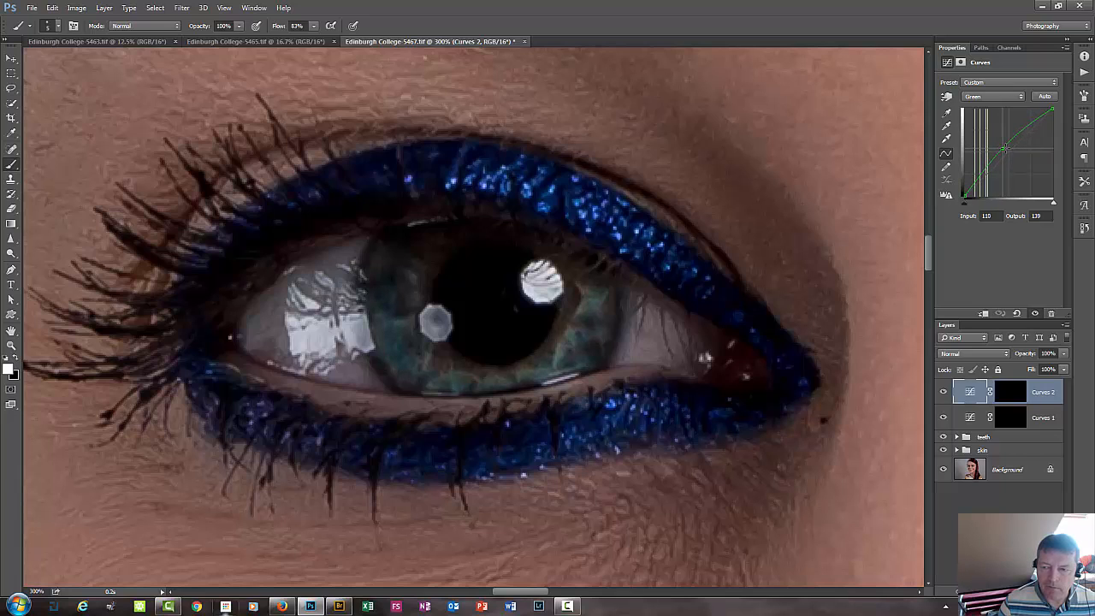
Compare the irises with and without the tinting Curves layer, both close up and with both eyes in view.
left_click(942, 393)
left_click(942, 393)
left_click(942, 393)
left_click(942, 393)
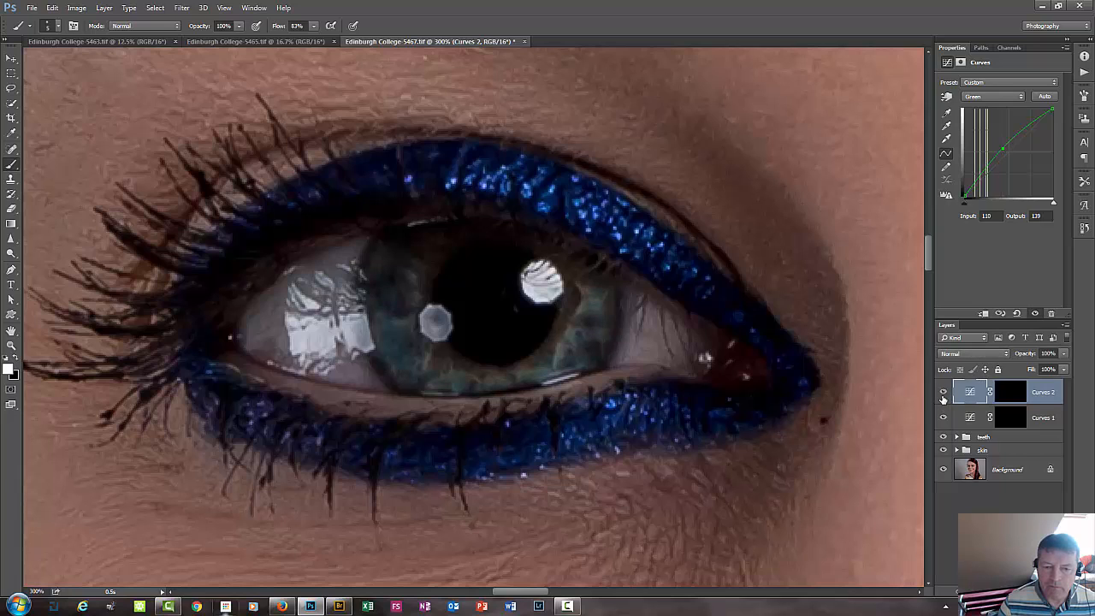
left_click(943, 395)
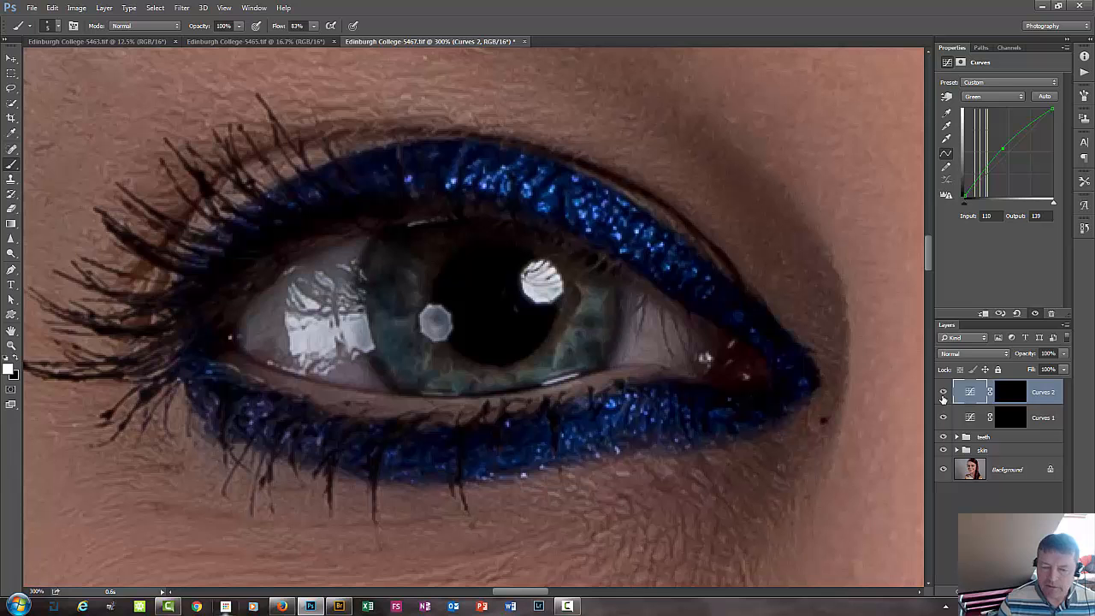
key("ctrl+minus")
key("ctrl+minus")
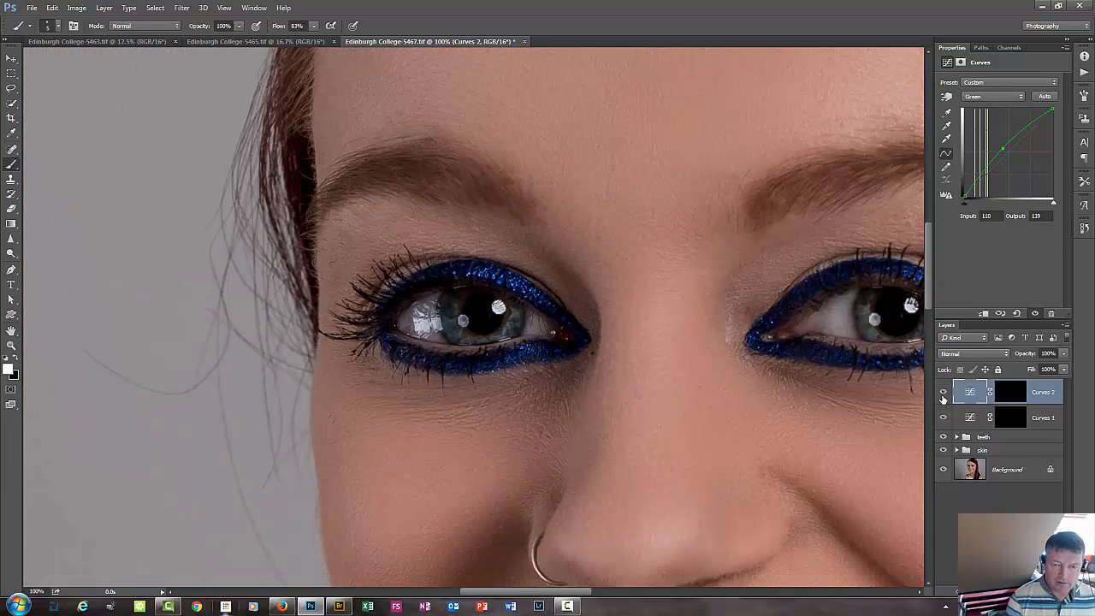
left_click_drag(804, 381, 613, 398)
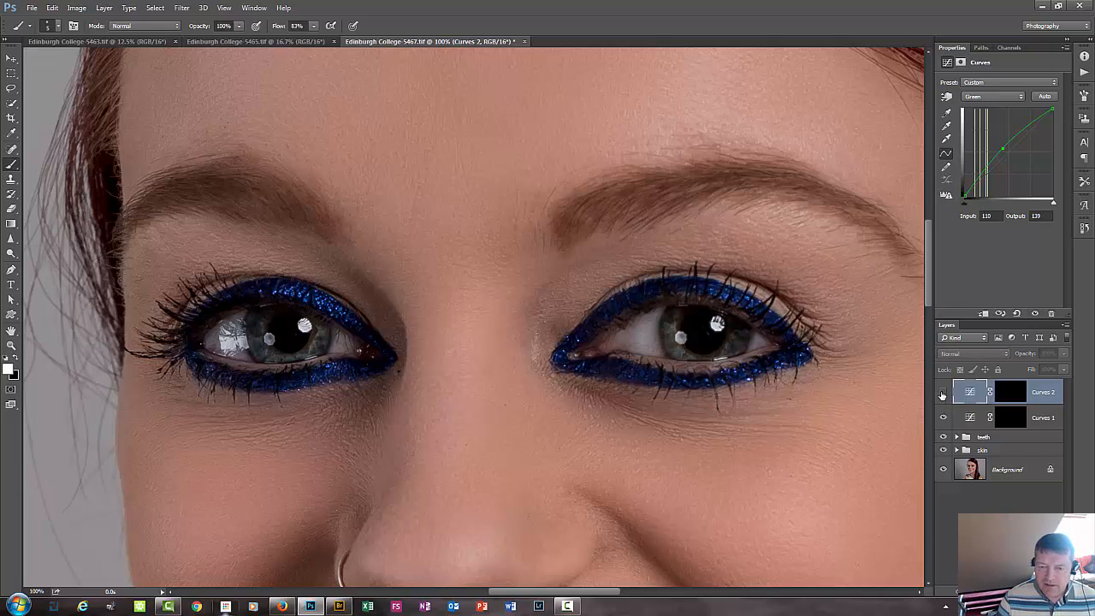
Reduce the opacity of the iris-tinting Curves layer to 60%.
left_click(1063, 368)
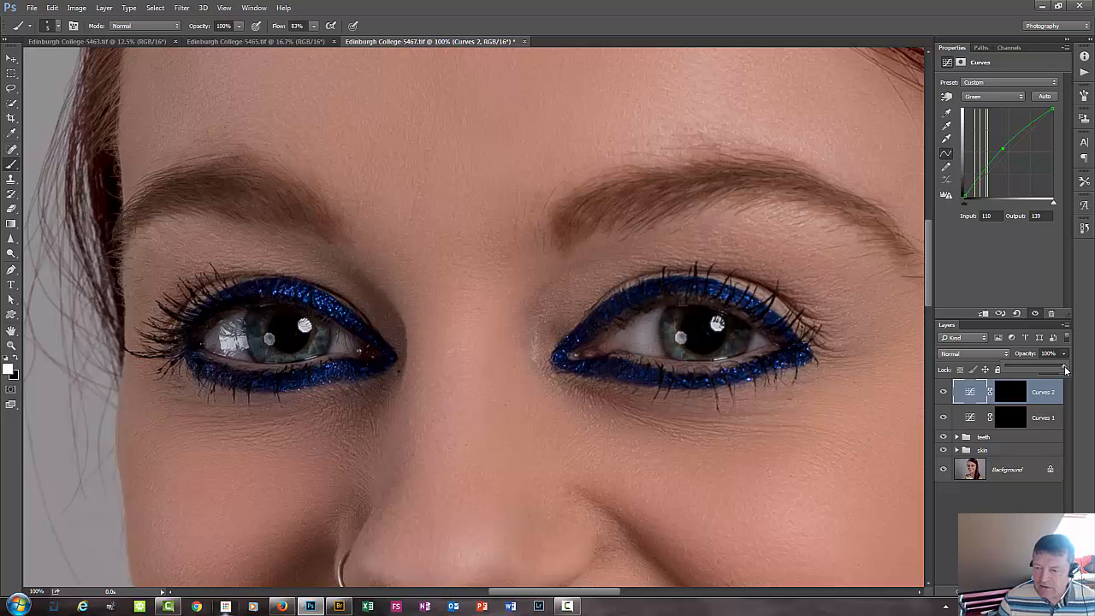
left_click_drag(1064, 369, 971, 377)
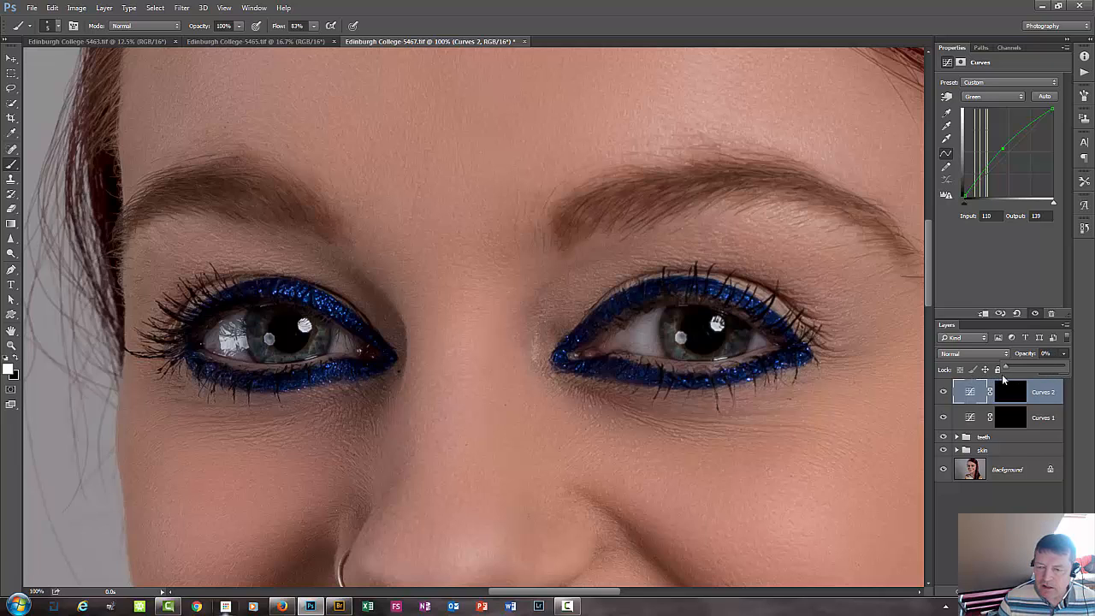
left_click(1053, 353)
type("60")
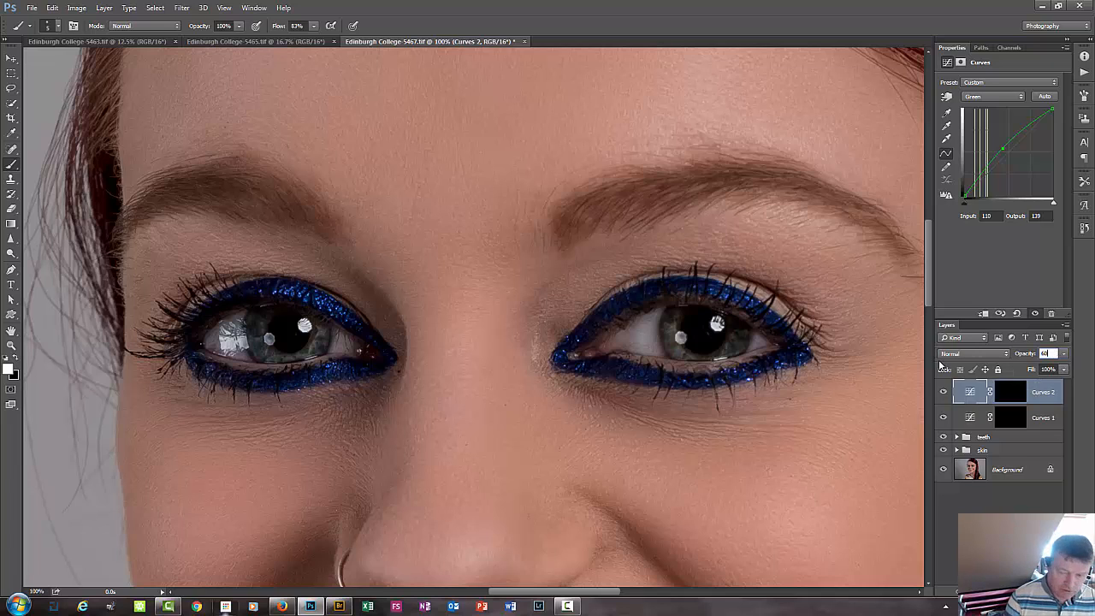
key("Return")
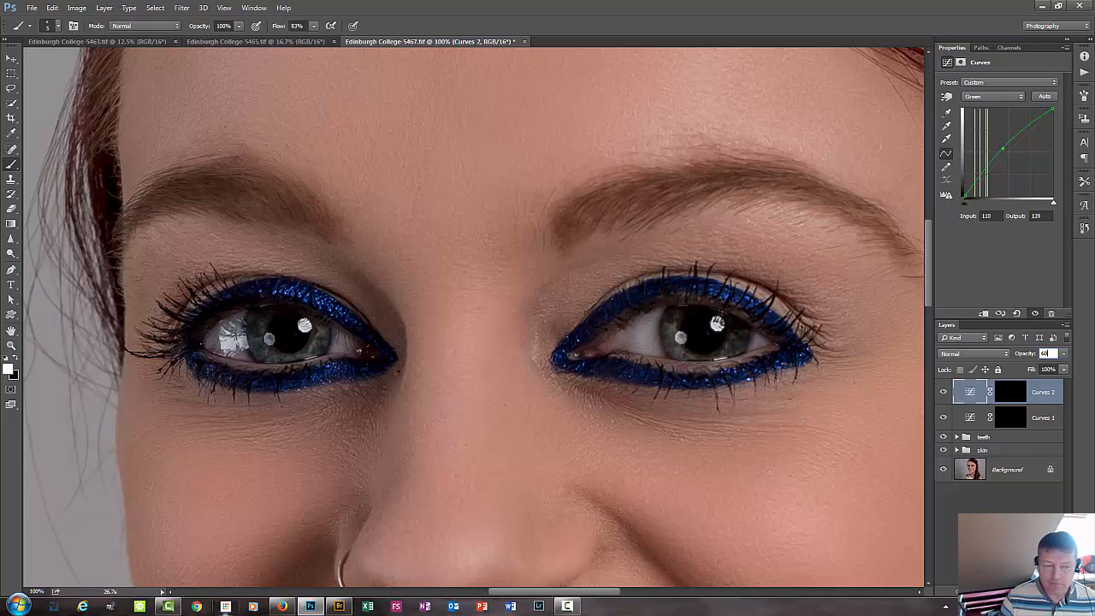
Add a new layer and paint soft white over the eye white and catchlights of the eye on the image's right.
key("ctrl+shift+alt+n")
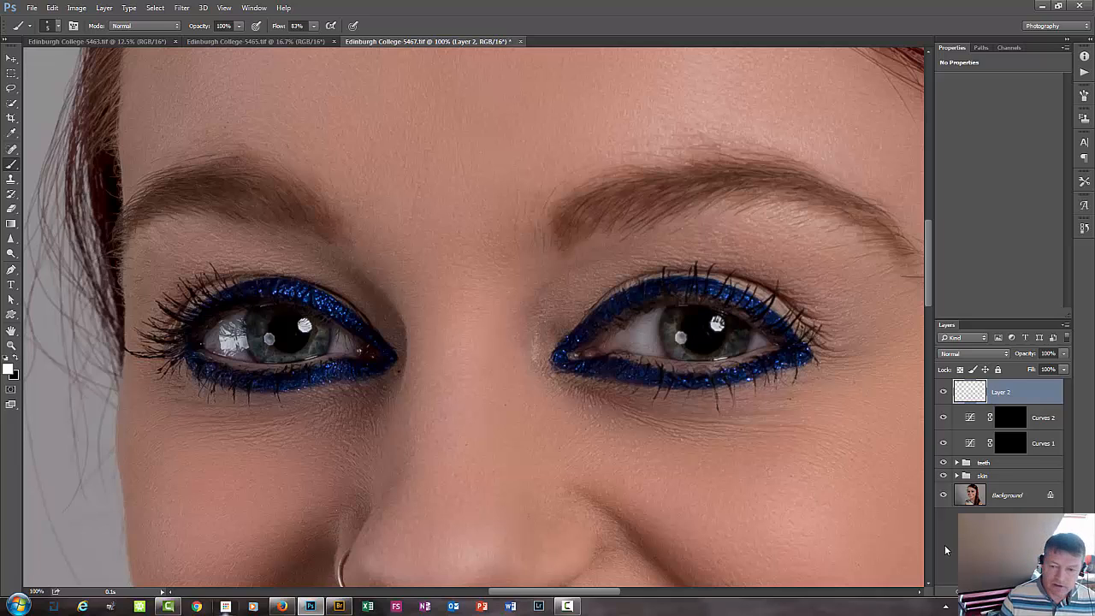
key("x")
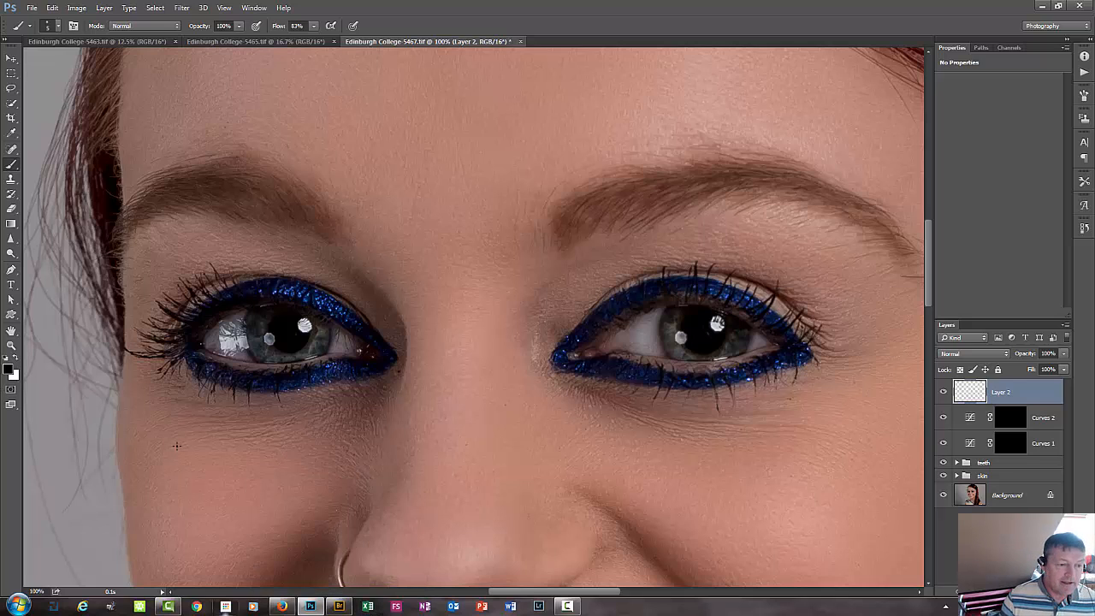
key("x")
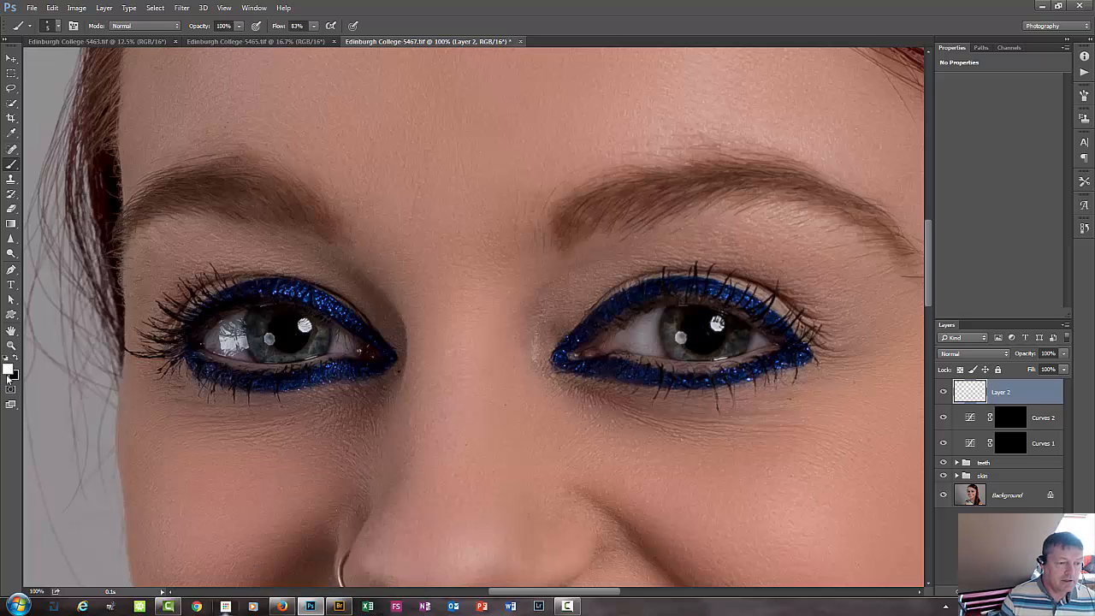
key("ctrl+minus")
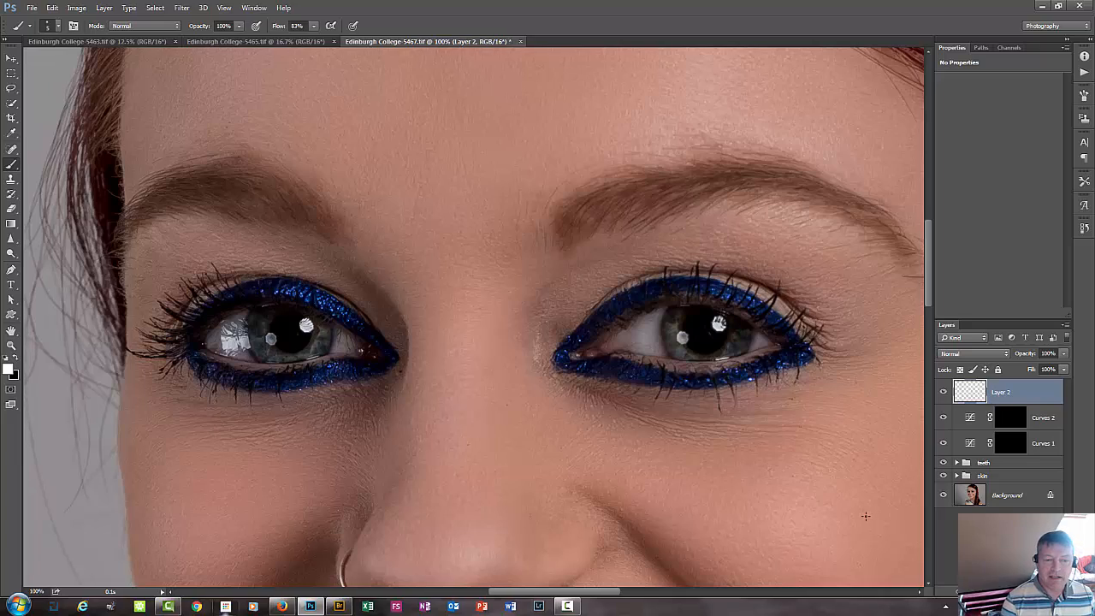
key("ctrl+plus")
key("ctrl+plus")
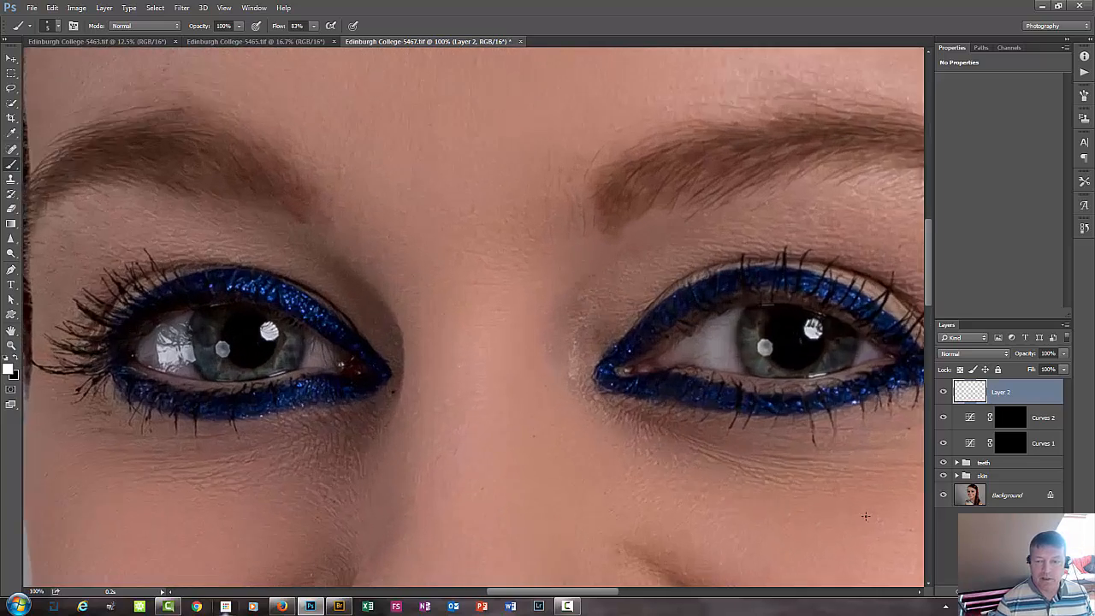
key("ctrl+minus")
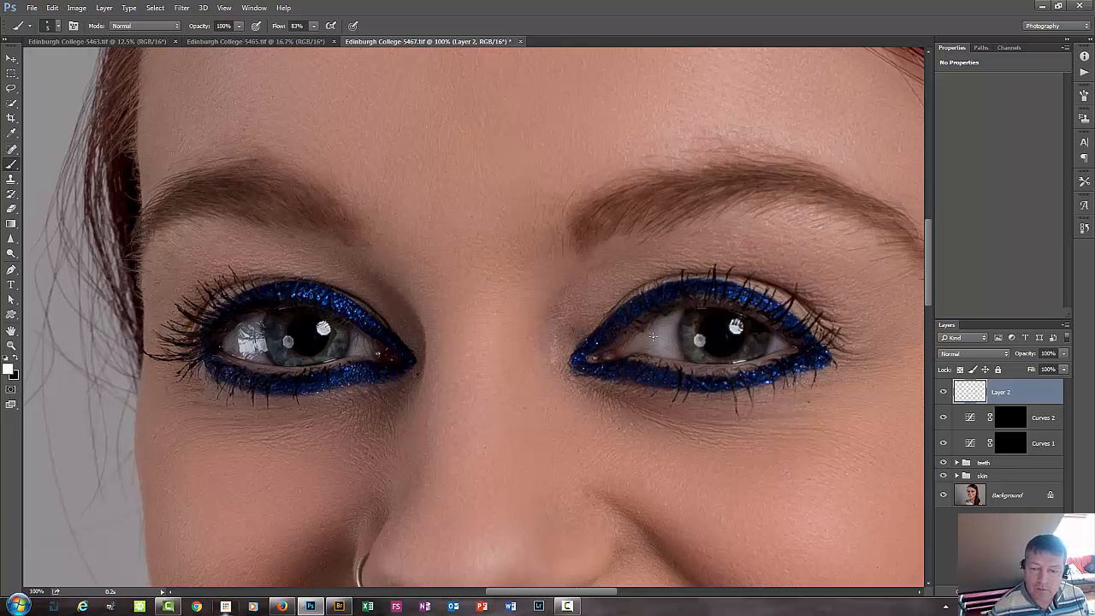
left_click_drag(631, 334, 644, 340)
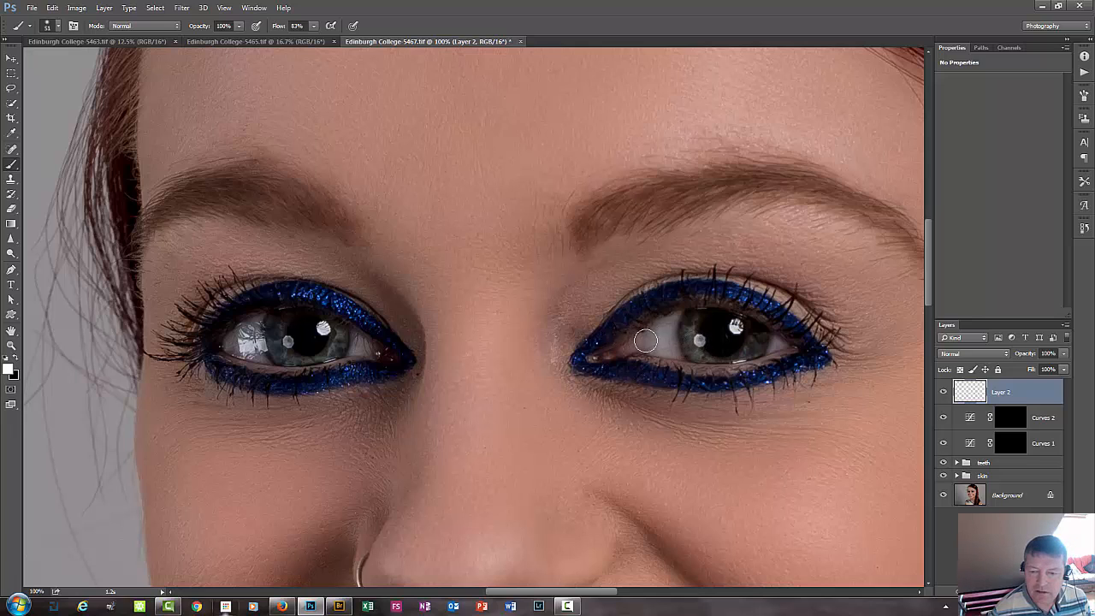
mouse_move(654, 339)
left_mouse_down()
mouse_move(664, 319)
mouse_move(660, 344)
left_mouse_up()
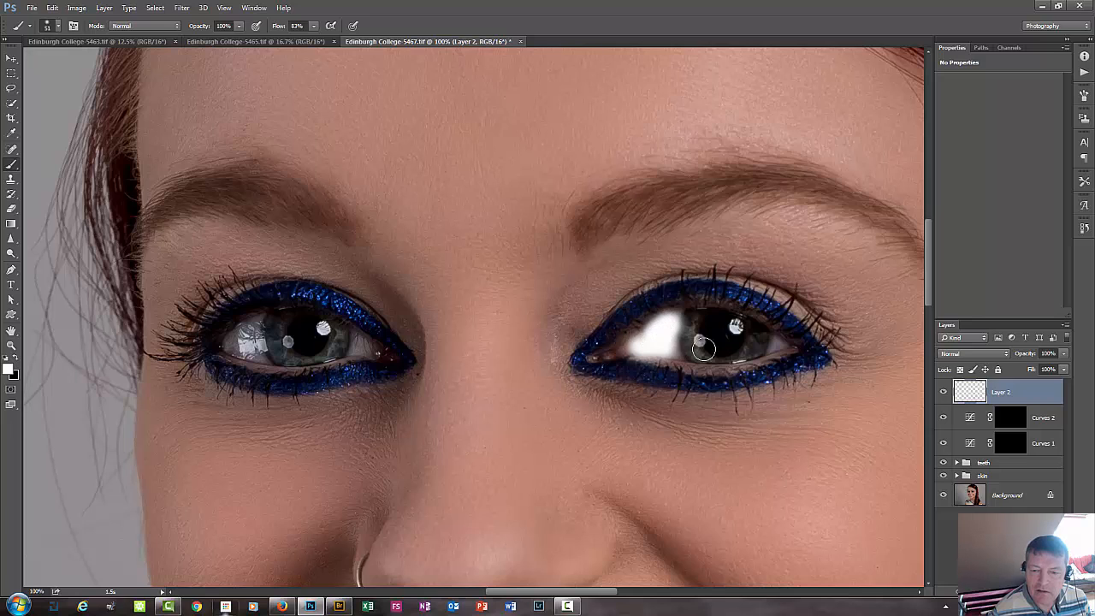
left_click(699, 341)
left_click(737, 326)
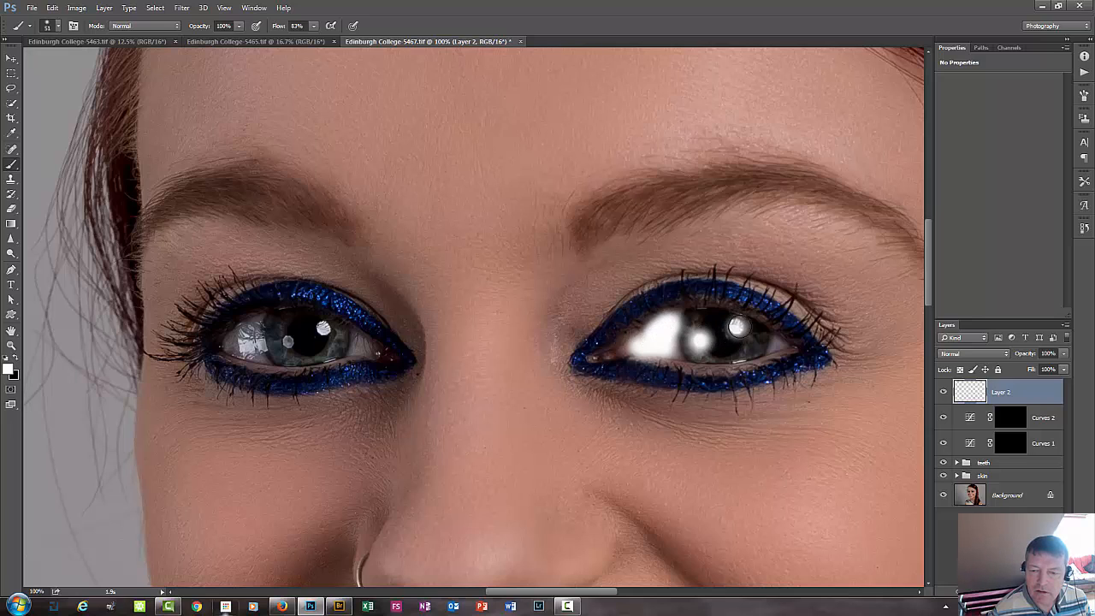
left_click(778, 344)
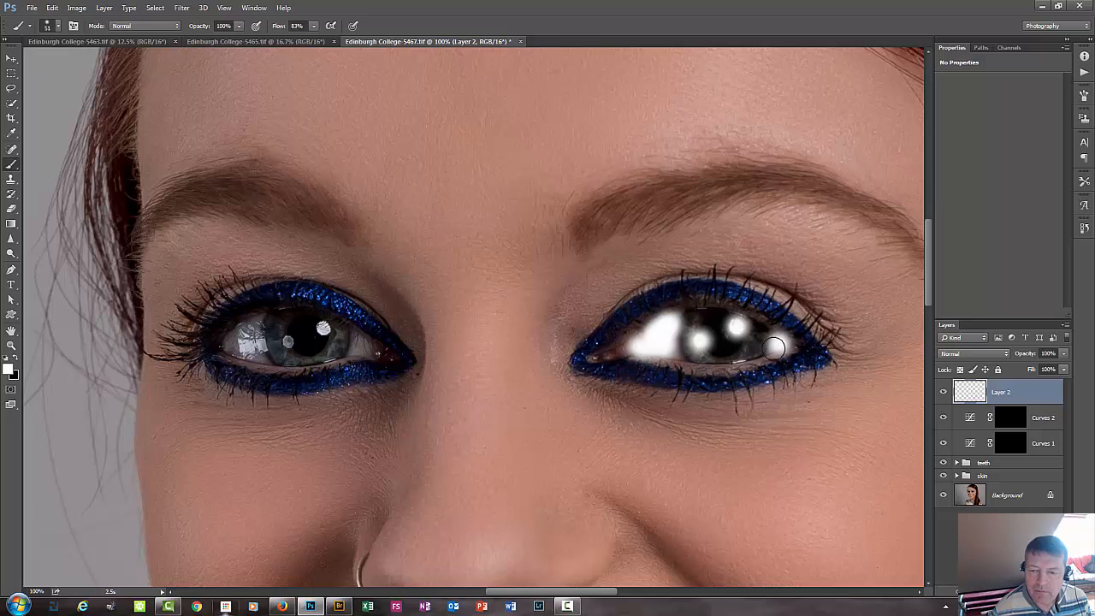
Paint the same soft white over the eye white and catchlights of the eye on the image's left.
left_click(361, 345)
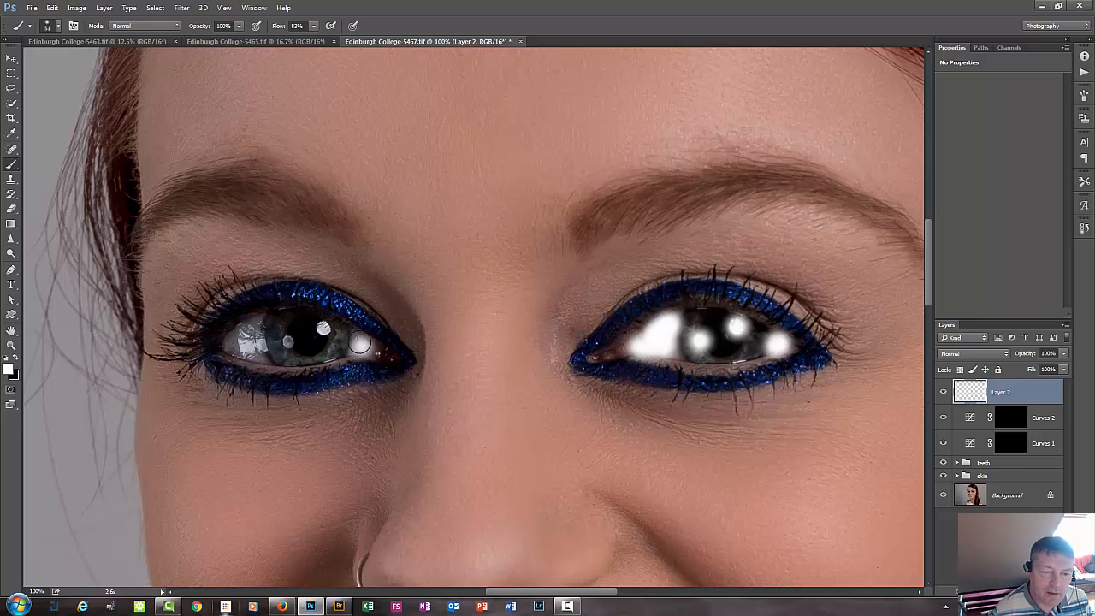
left_click(322, 327)
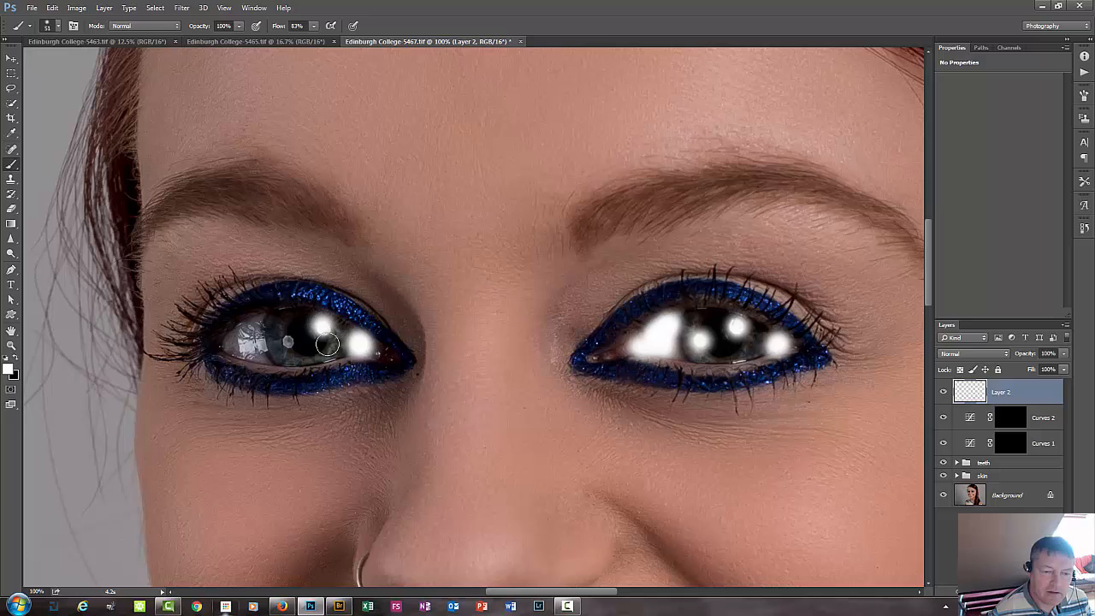
left_click(287, 342)
left_click(287, 343)
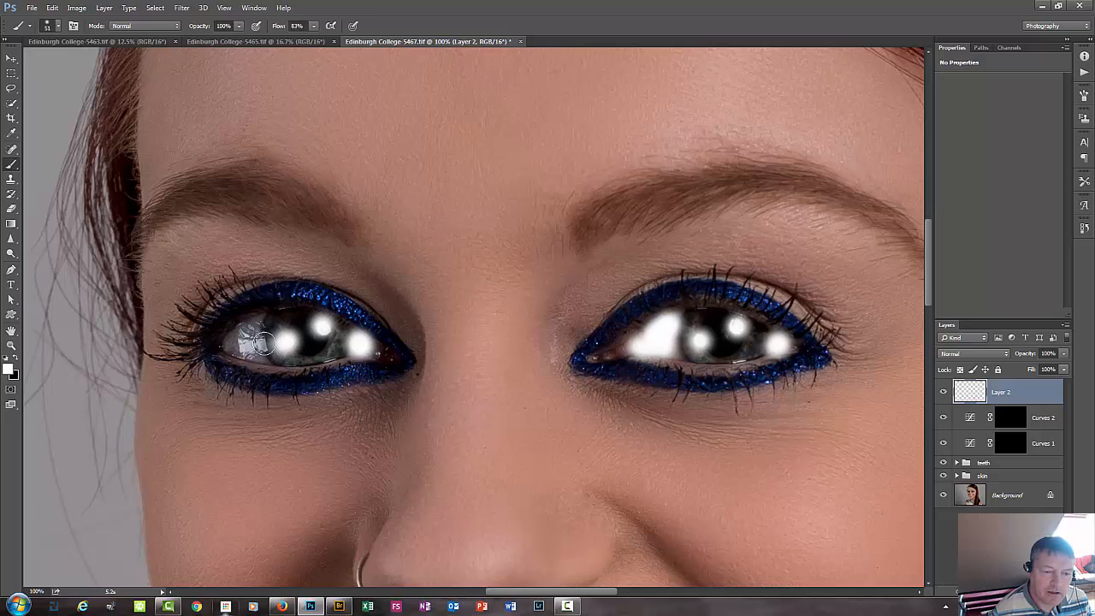
mouse_move(256, 330)
left_mouse_down()
mouse_move(255, 349)
mouse_move(231, 345)
mouse_move(245, 346)
left_mouse_up()
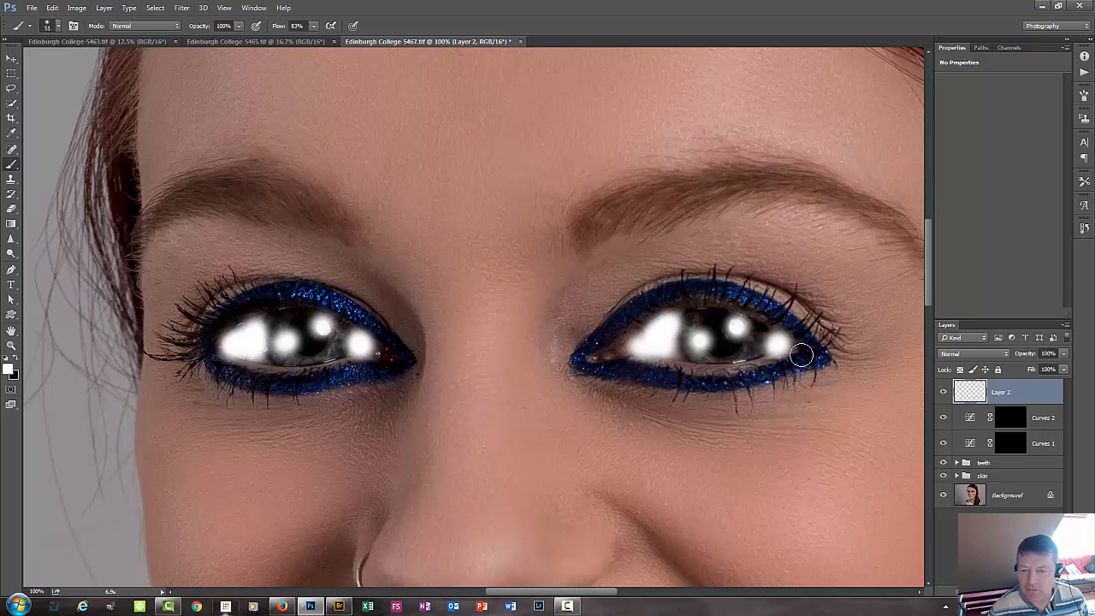
Restrict the white paint layer with Blend If, splitting the Underlying Layer's black point to 13 / 255.
double_click(1037, 390)
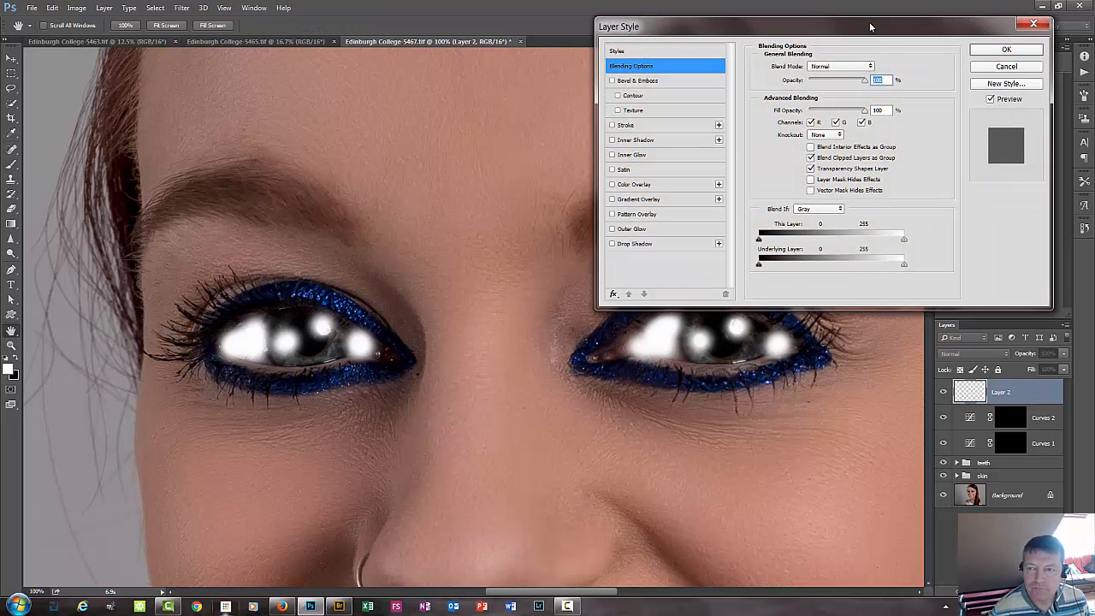
left_click_drag(870, 27, 595, 12)
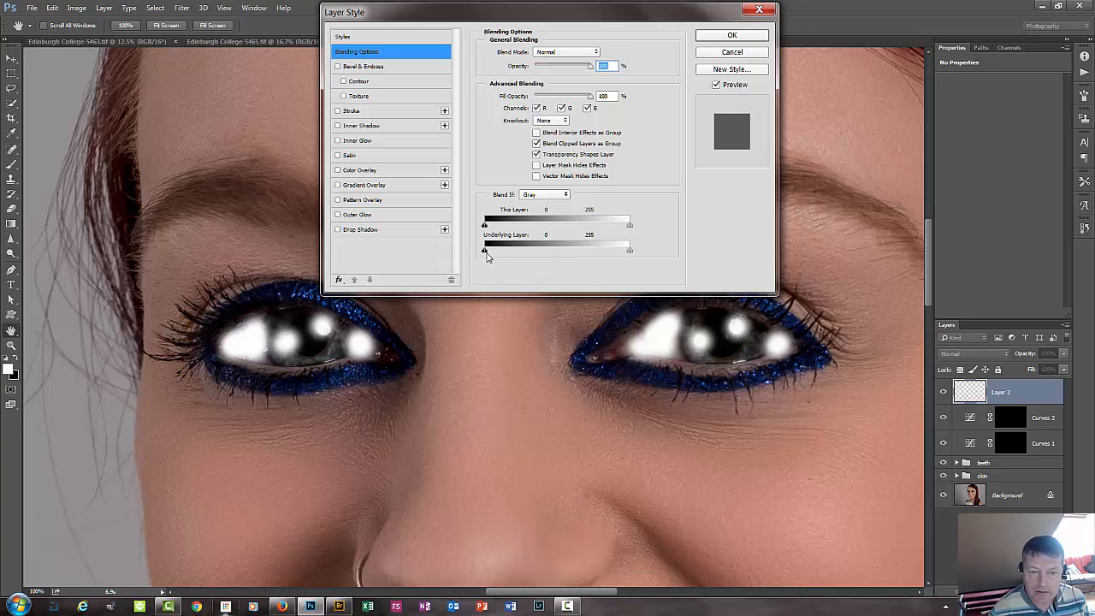
mouse_move(485, 251)
left_mouse_down()
mouse_move(569, 252)
mouse_move(513, 257)
mouse_move(586, 264)
mouse_move(497, 263)
mouse_move(482, 272)
mouse_move(492, 277)
mouse_move(493, 253)
left_mouse_up()
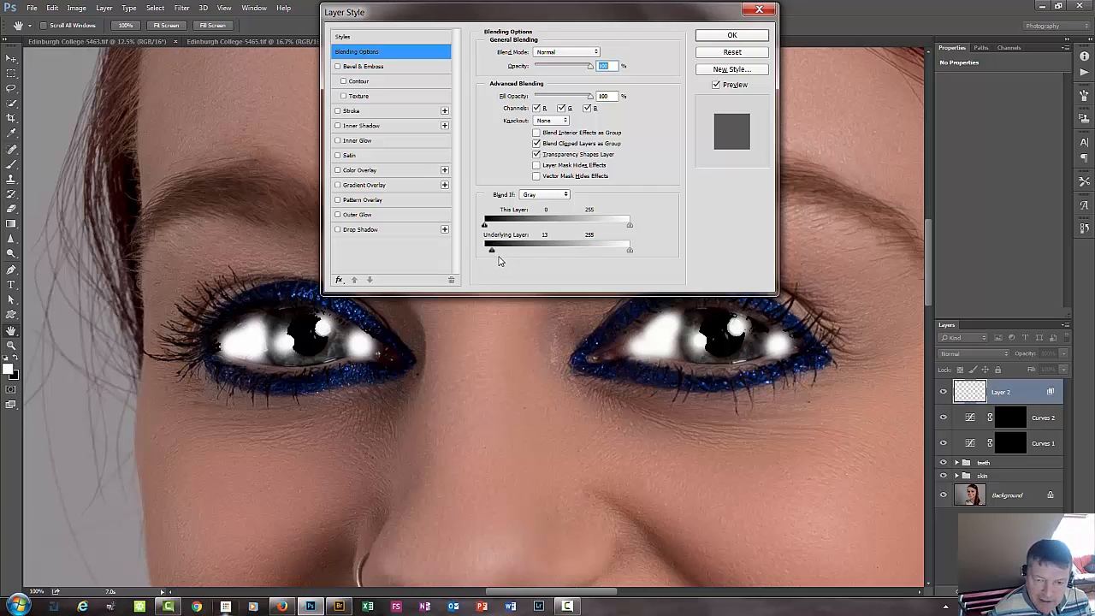
left_click_drag(494, 252, 682, 273)
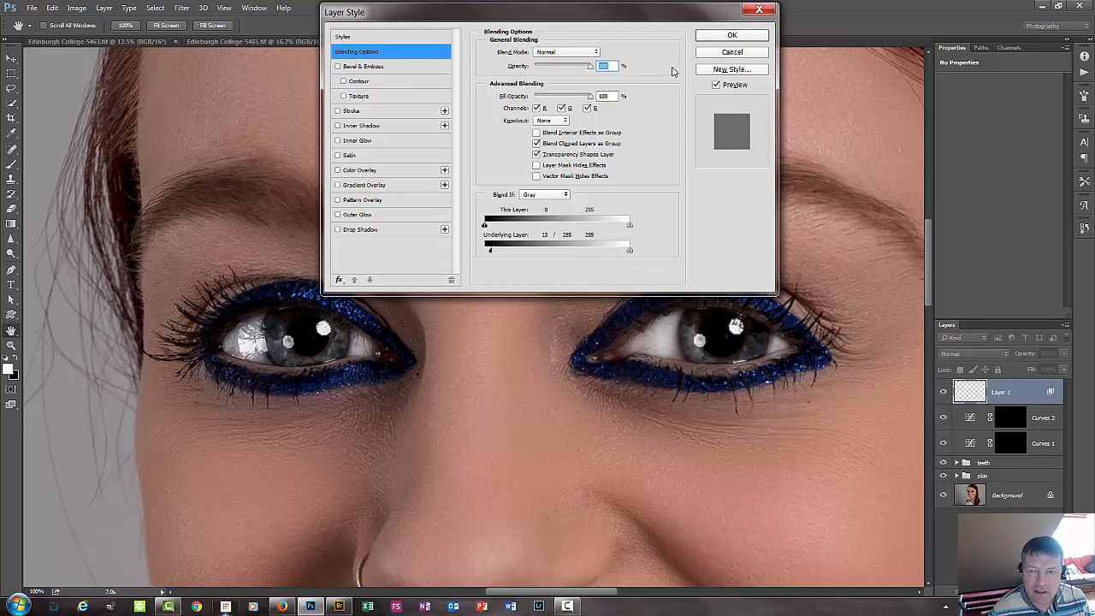
left_click(943, 393)
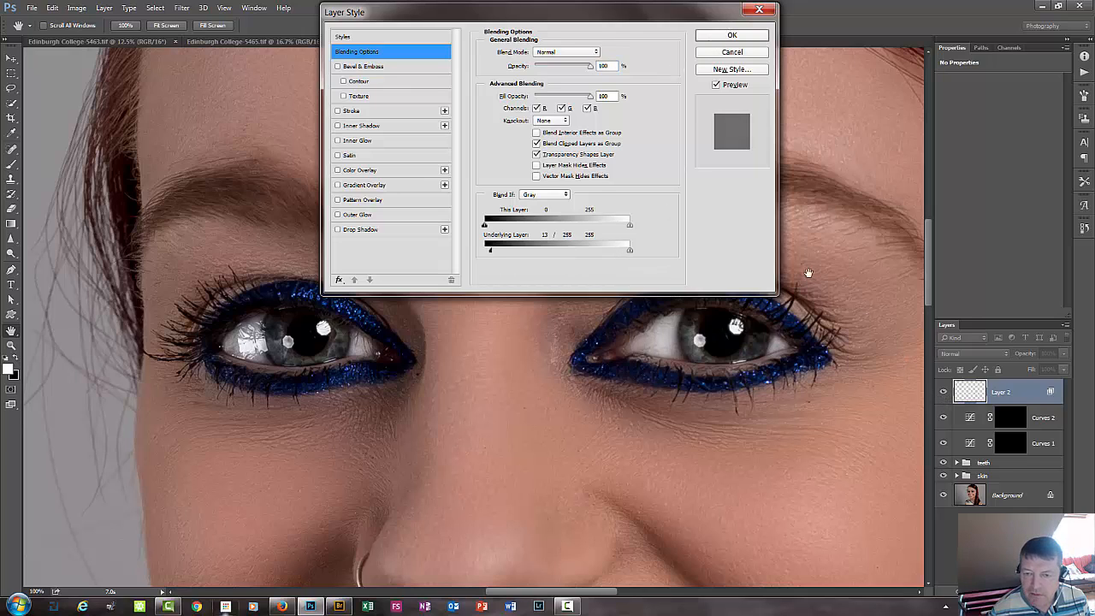
Try the Overlay blend mode on the white paint layer, and settle on Soft Light.
left_click(584, 53)
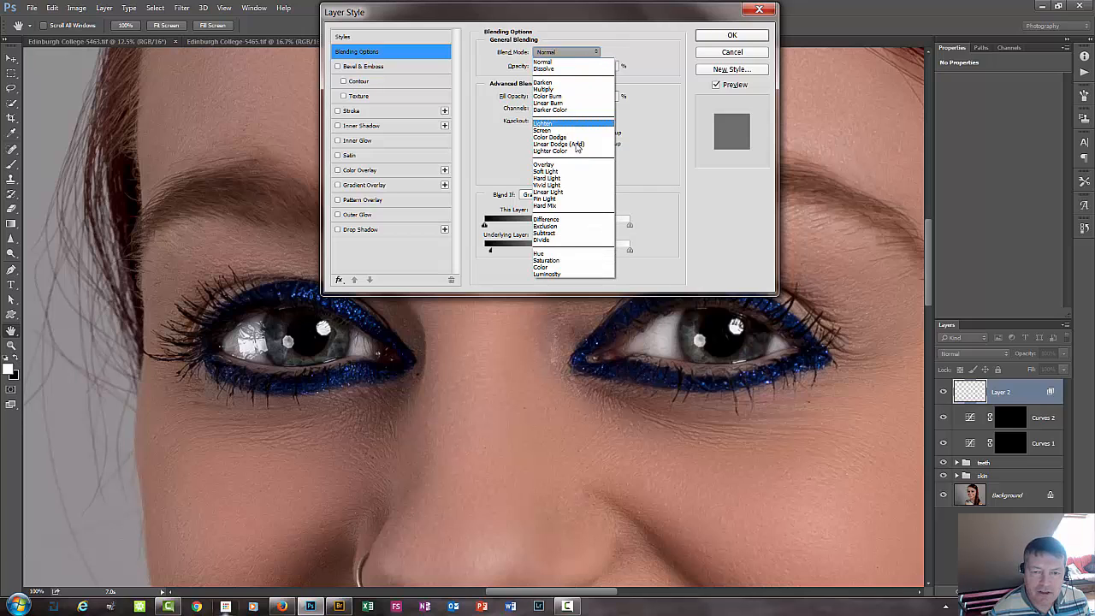
left_click(584, 166)
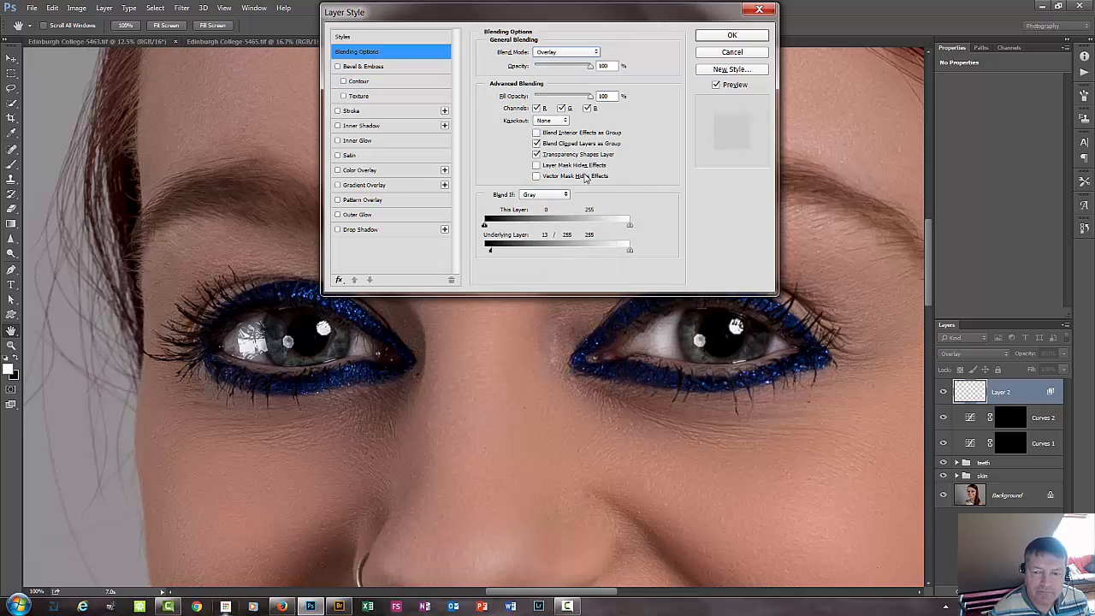
left_click(577, 55)
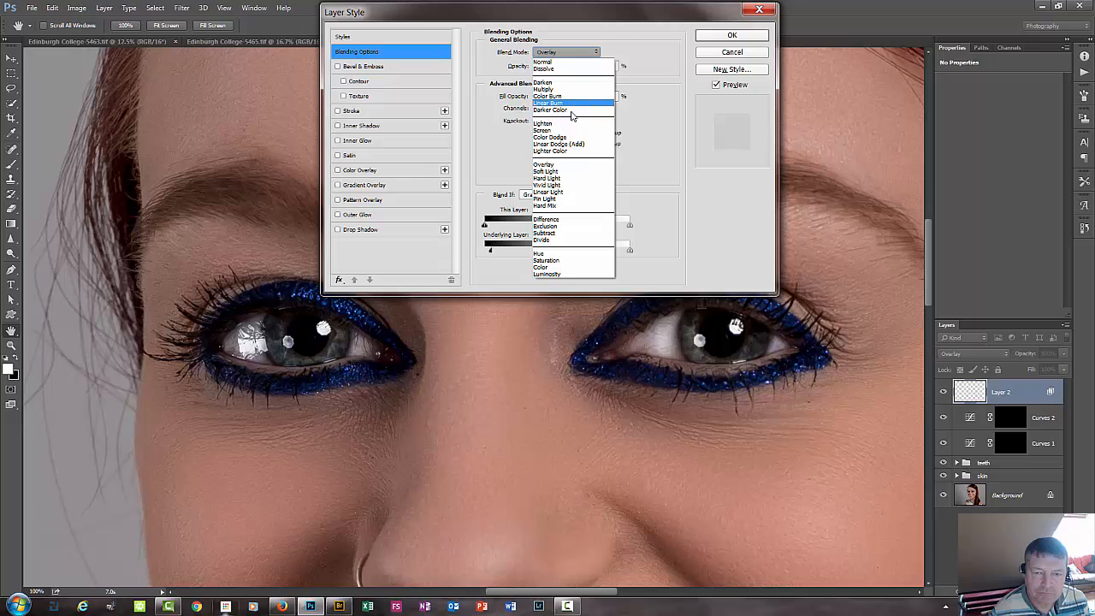
left_click(578, 175)
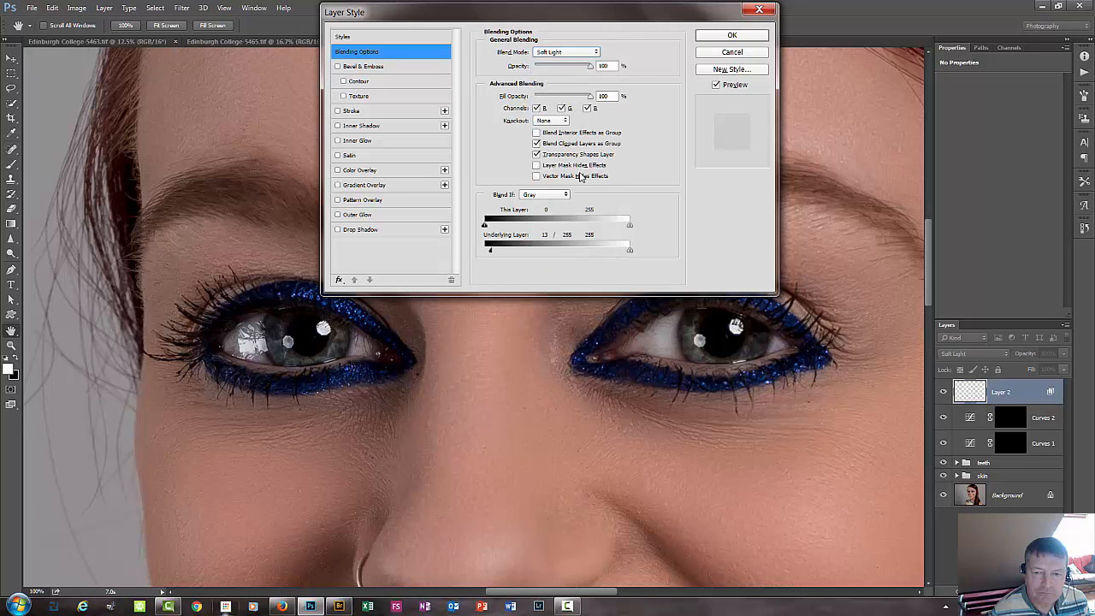
left_click(732, 35)
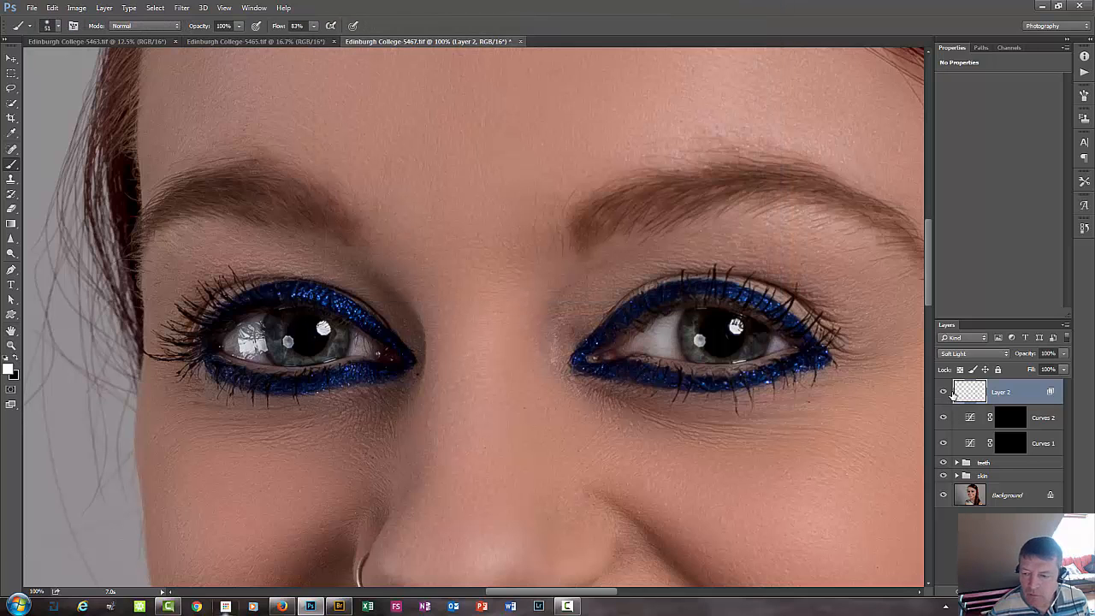
Compare both eyes with and without the Soft Light paint layer.
left_click(942, 392)
left_click(943, 392)
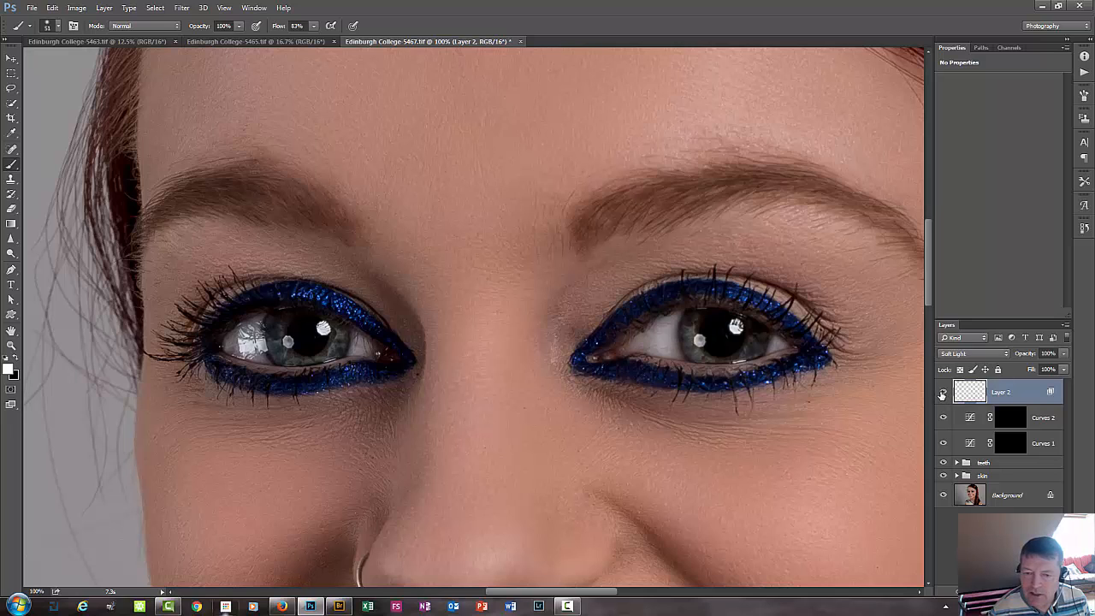
left_click(942, 392)
left_click(942, 393)
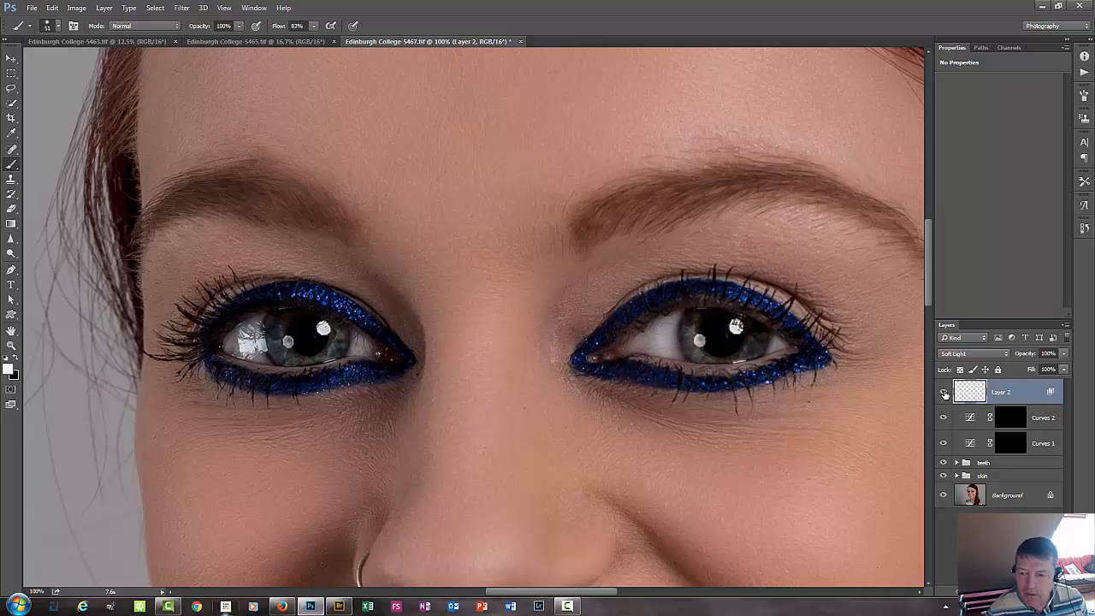
left_click(943, 392)
left_click(942, 393)
left_click(942, 393)
left_click(942, 393)
left_click(942, 393)
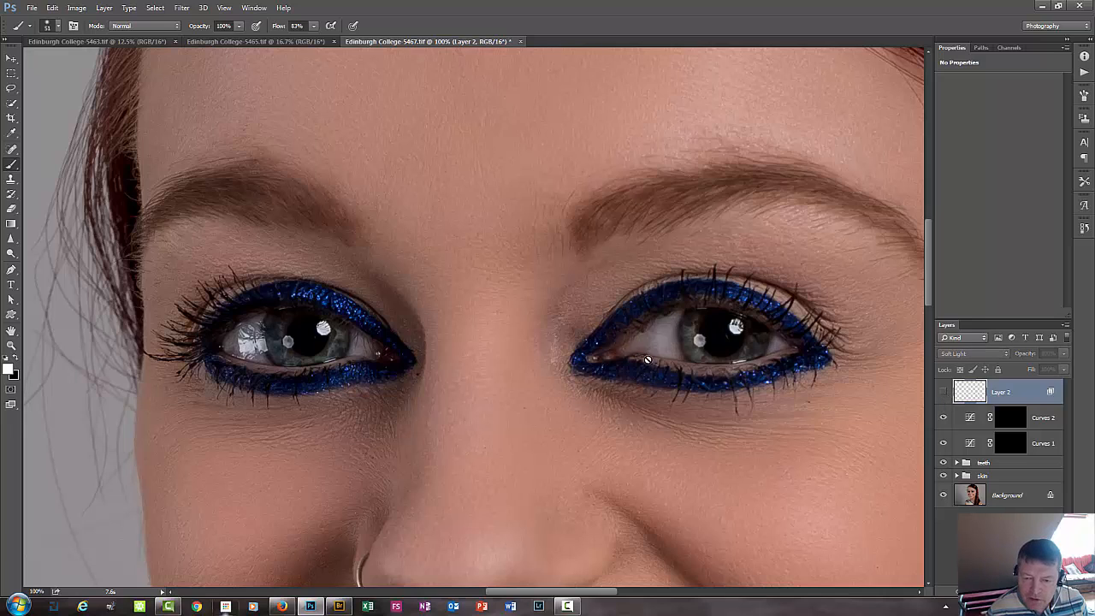
left_click(943, 392)
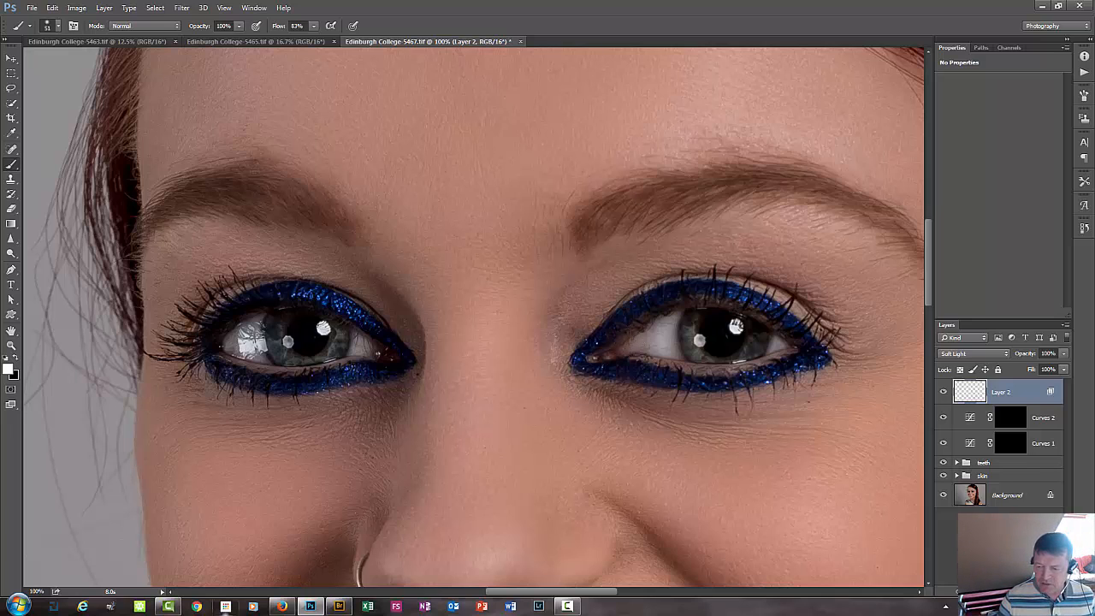
Add a new empty layer for healing and set the Spot Healing Brush to sample all layers.
left_click(1027, 591)
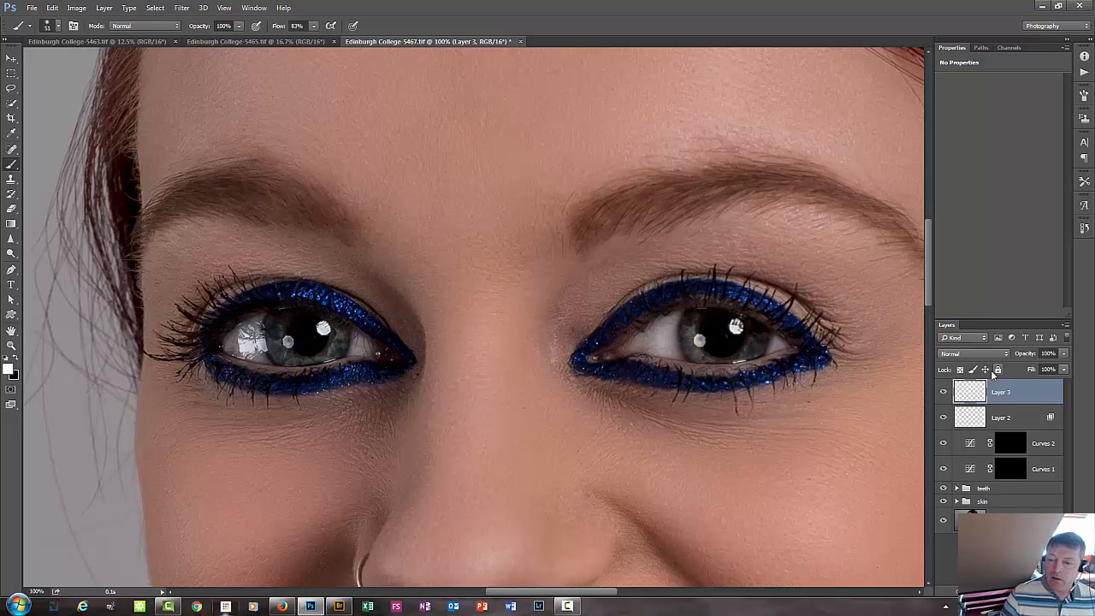
left_click(13, 149)
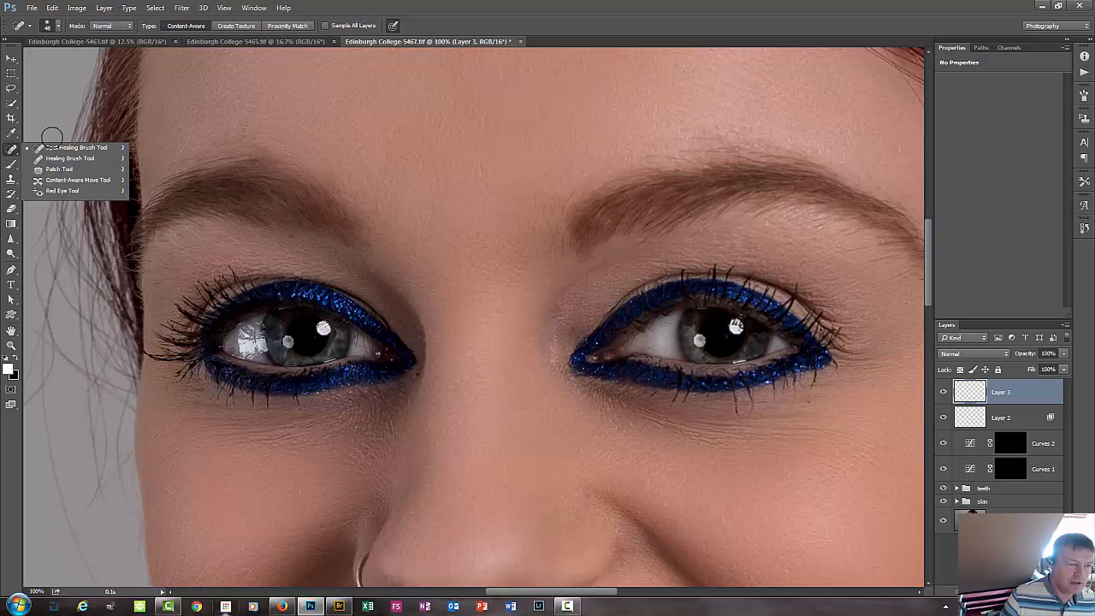
left_click(74, 151)
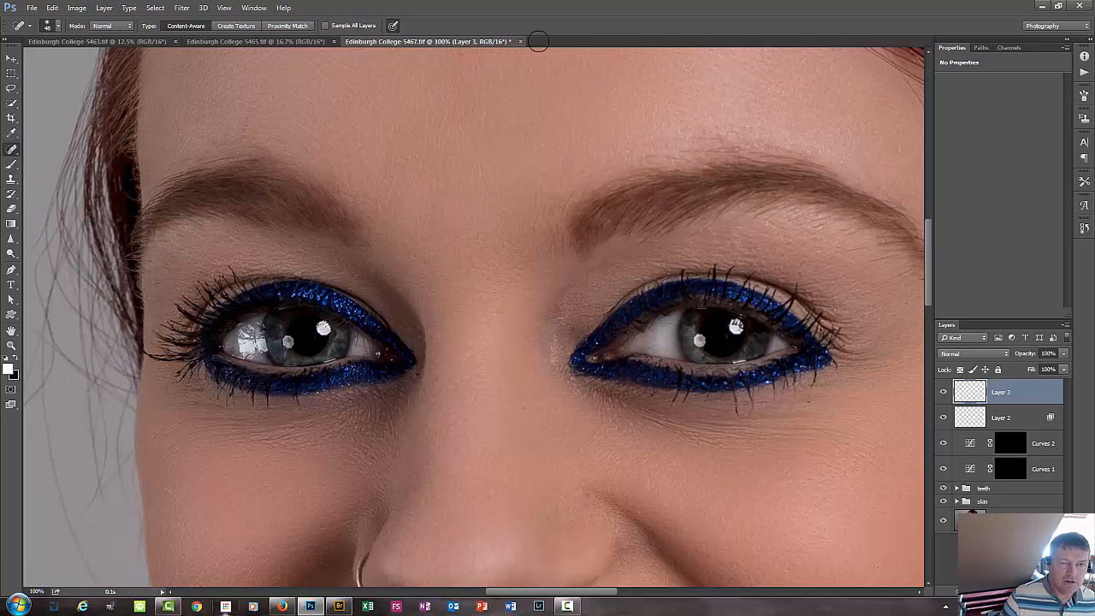
left_click(325, 26)
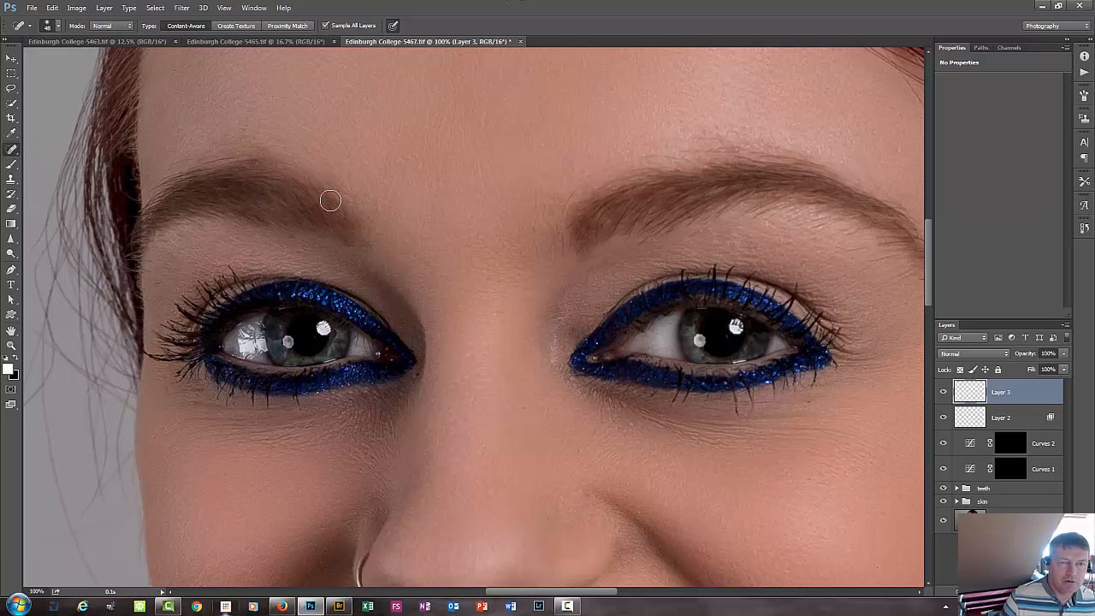
Spot-heal the veins and marks in the white of the model's left eye with a 21 px brush.
key("ctrl+plus")
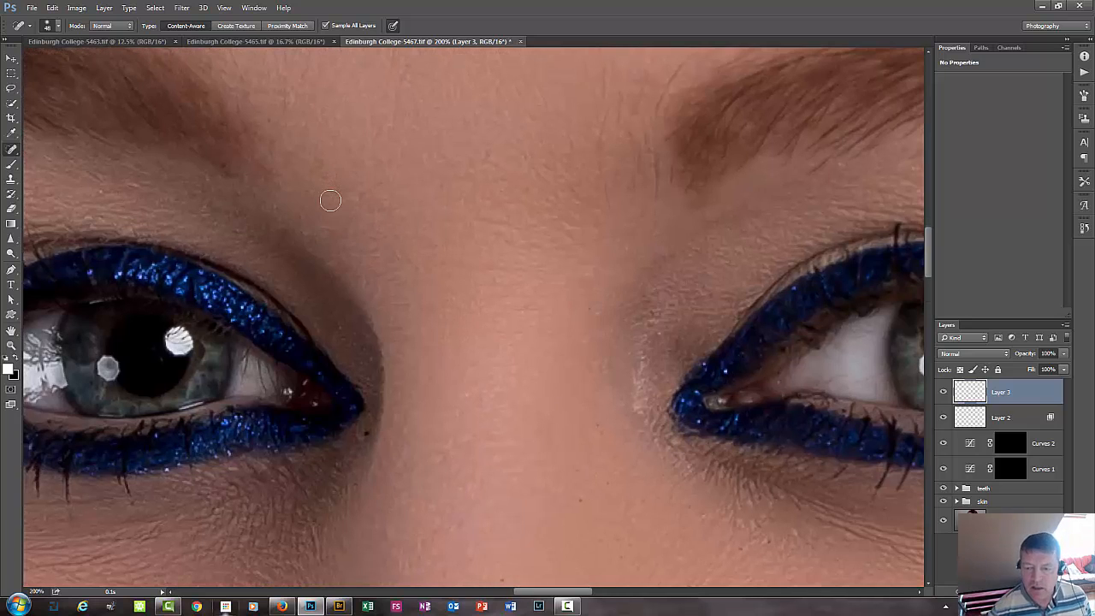
mouse_move(498, 414)
left_mouse_down()
mouse_move(320, 391)
mouse_move(266, 371)
left_mouse_up()
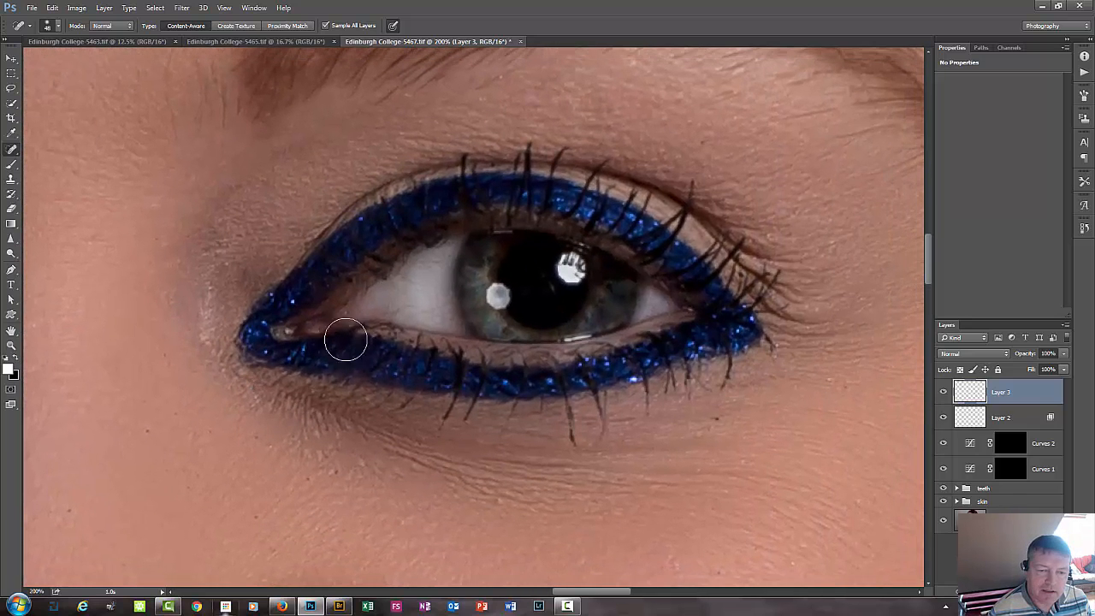
left_click_drag(413, 301, 396, 313)
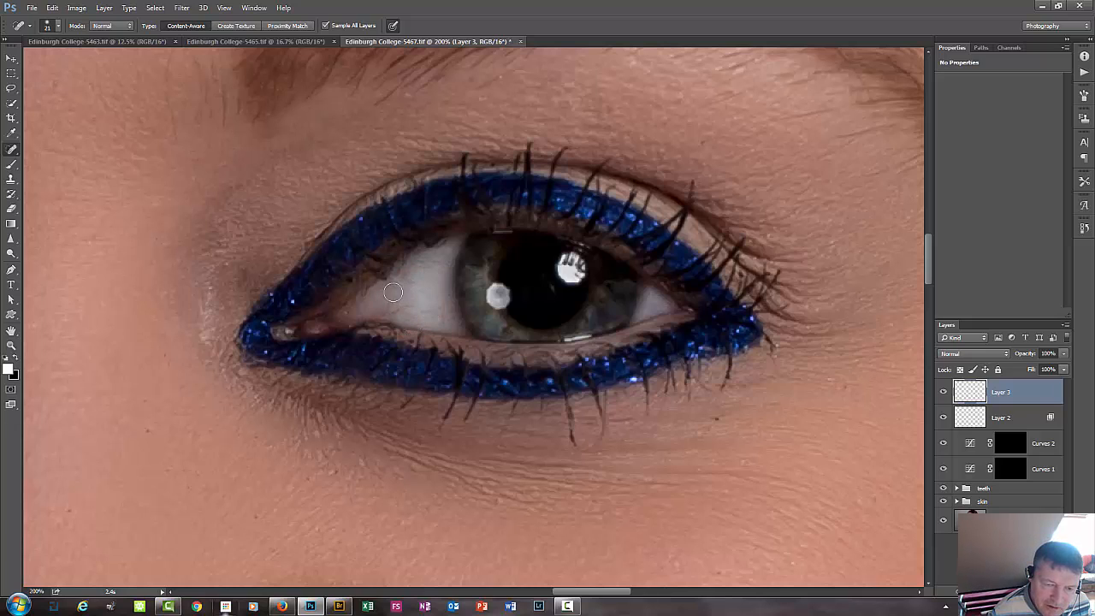
mouse_move(390, 279)
left_mouse_down()
mouse_move(421, 288)
mouse_move(440, 317)
mouse_move(447, 309)
mouse_move(414, 311)
mouse_move(429, 298)
mouse_move(401, 269)
mouse_move(444, 262)
mouse_move(401, 278)
left_mouse_up()
left_click(412, 263)
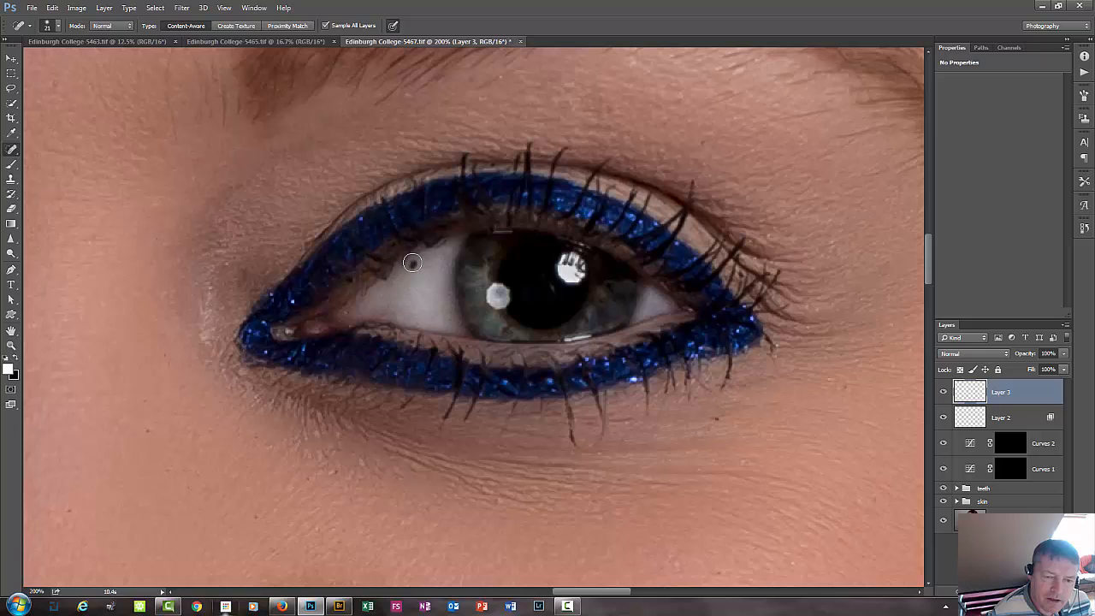
left_click(381, 312)
left_click(391, 313)
left_click(398, 298)
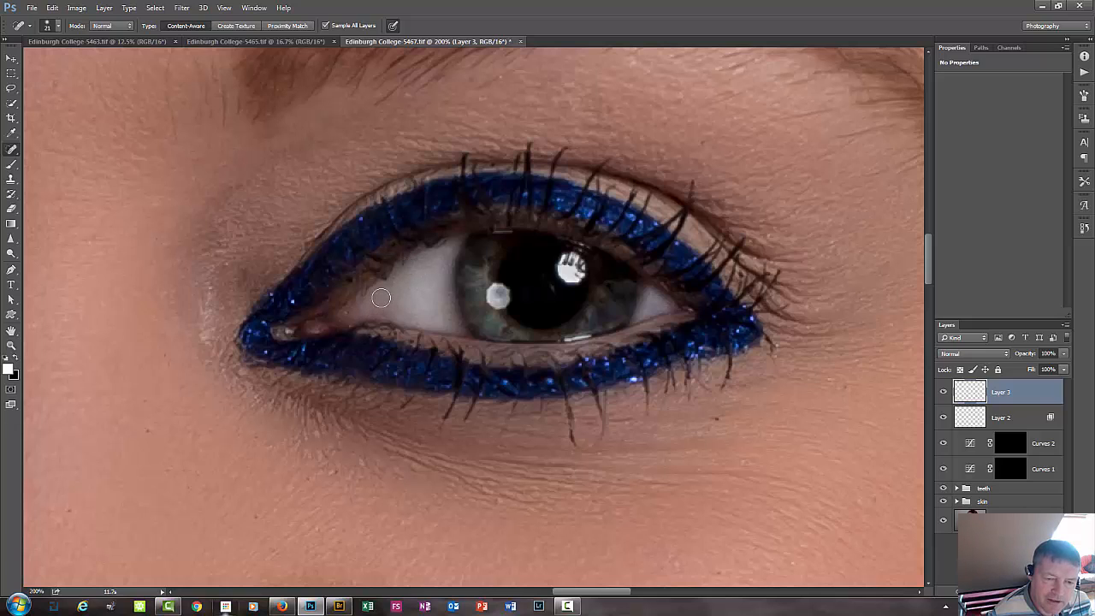
left_click(369, 293)
left_click(384, 306)
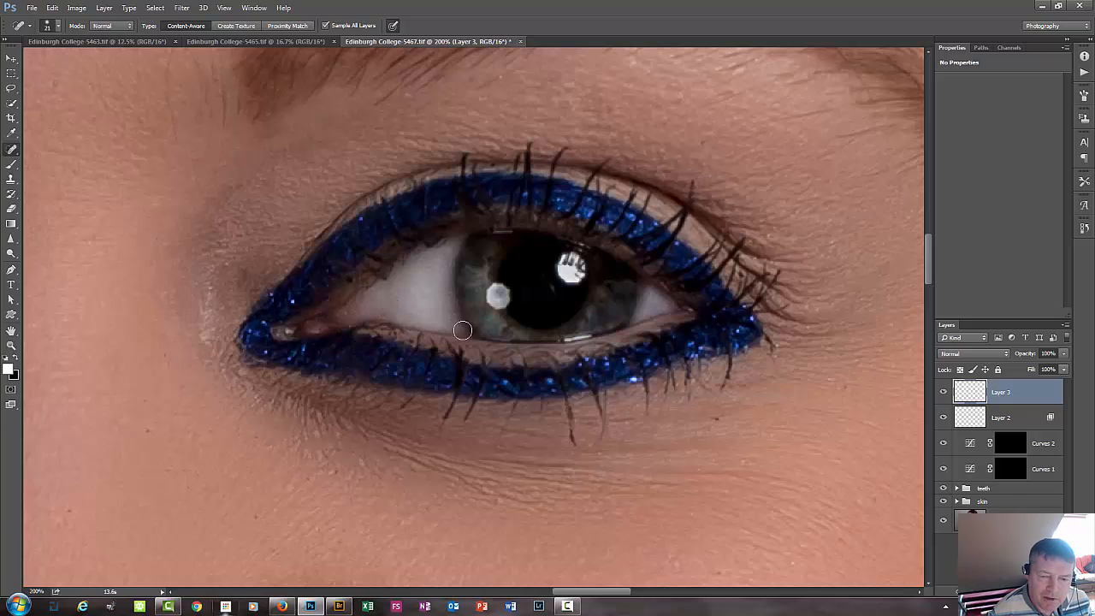
left_click(448, 320)
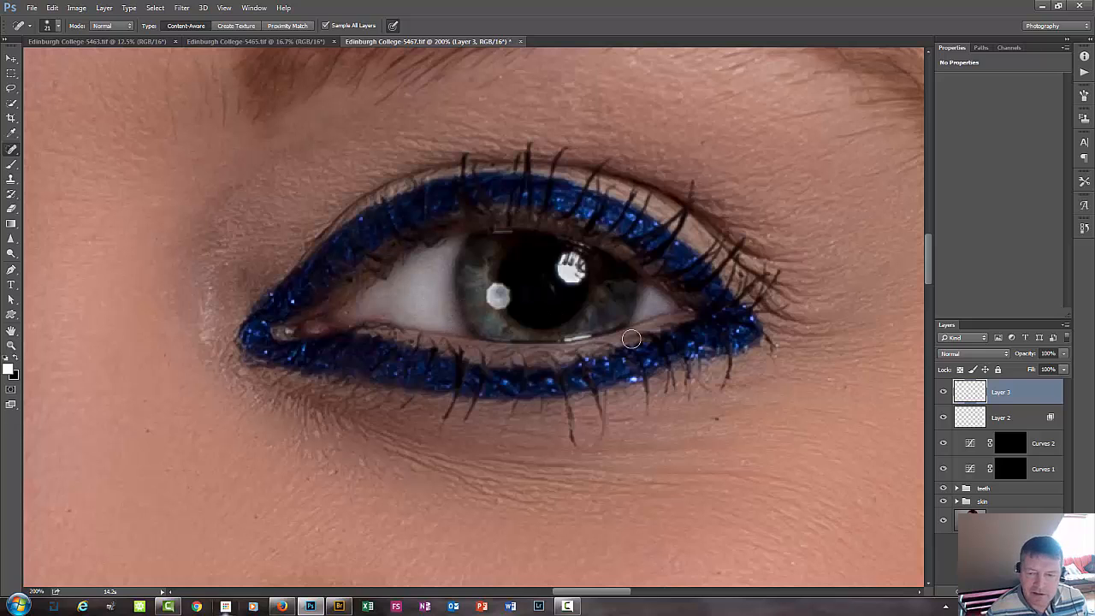
left_click(657, 304)
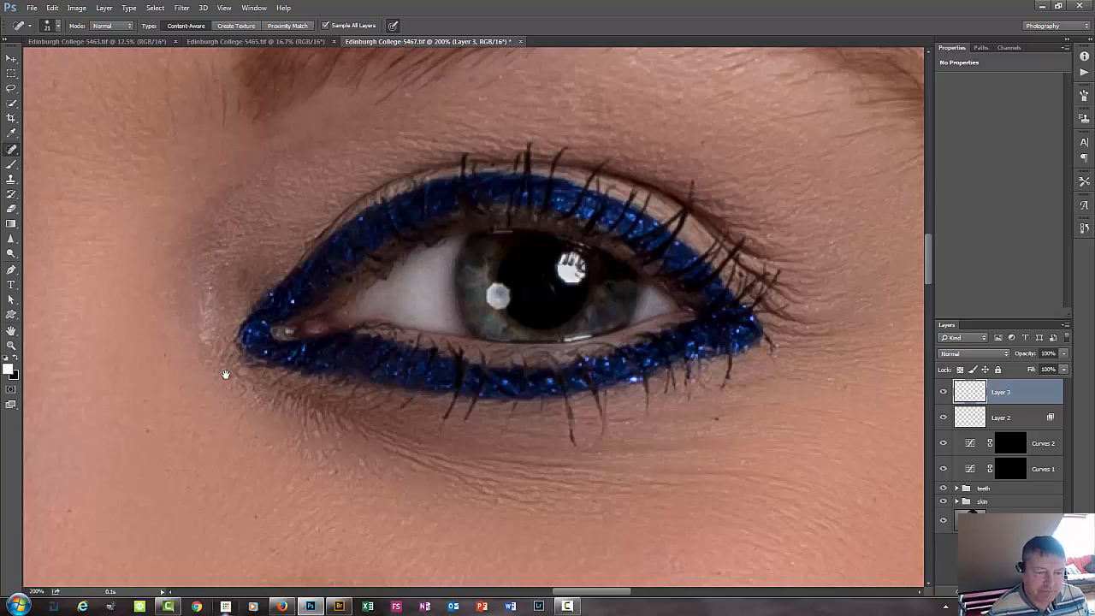
Spot-heal the marks at the outer corner of the white in the model's right eye.
left_click_drag(227, 386, 471, 362)
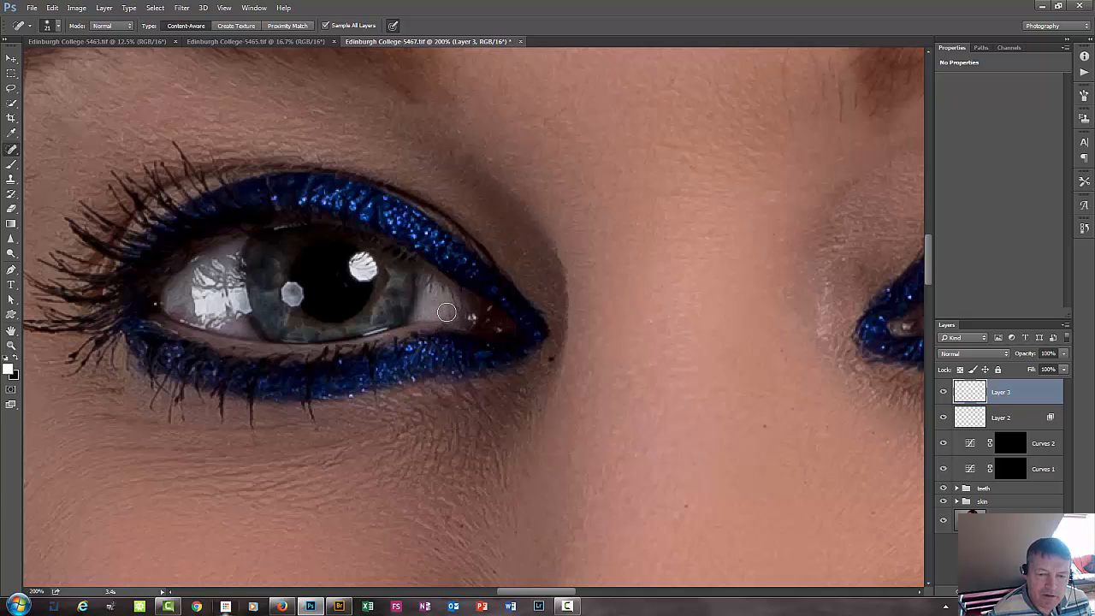
mouse_move(174, 302)
left_mouse_down()
mouse_move(186, 282)
mouse_move(196, 318)
left_mouse_up()
left_click(176, 306)
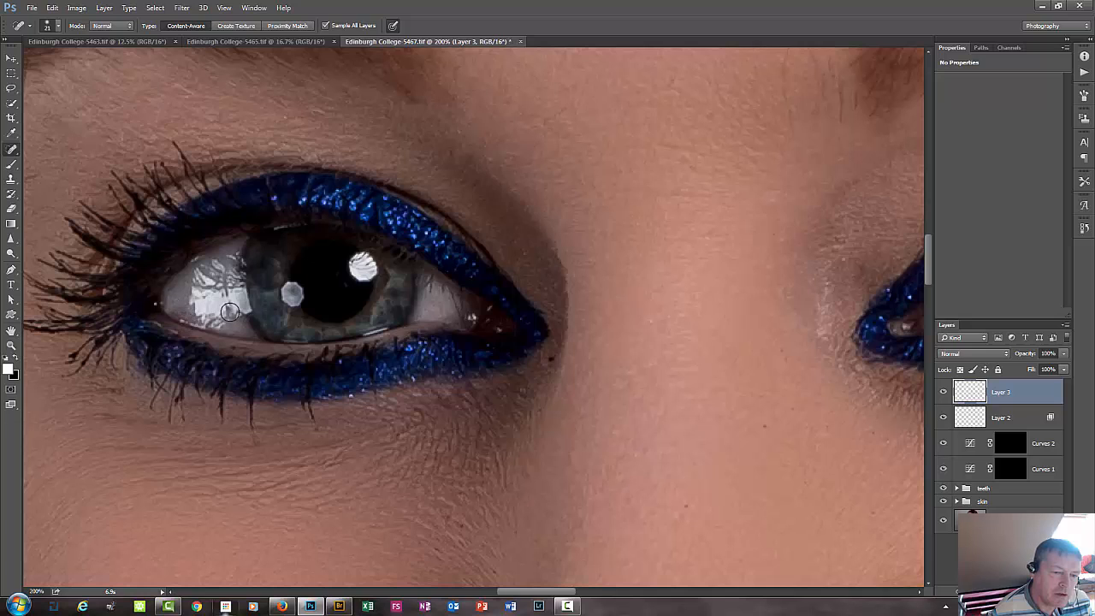
left_click(169, 291)
Compare both eyes with and without the healing layer.
key("ctrl+minus")
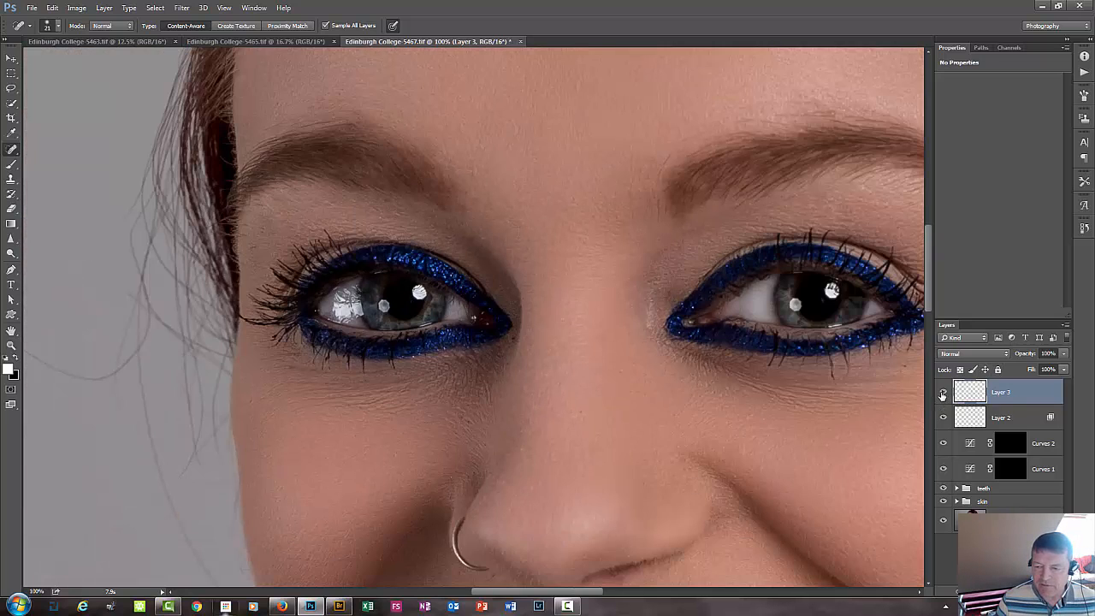
left_click(942, 393)
left_click(942, 394)
left_click(942, 393)
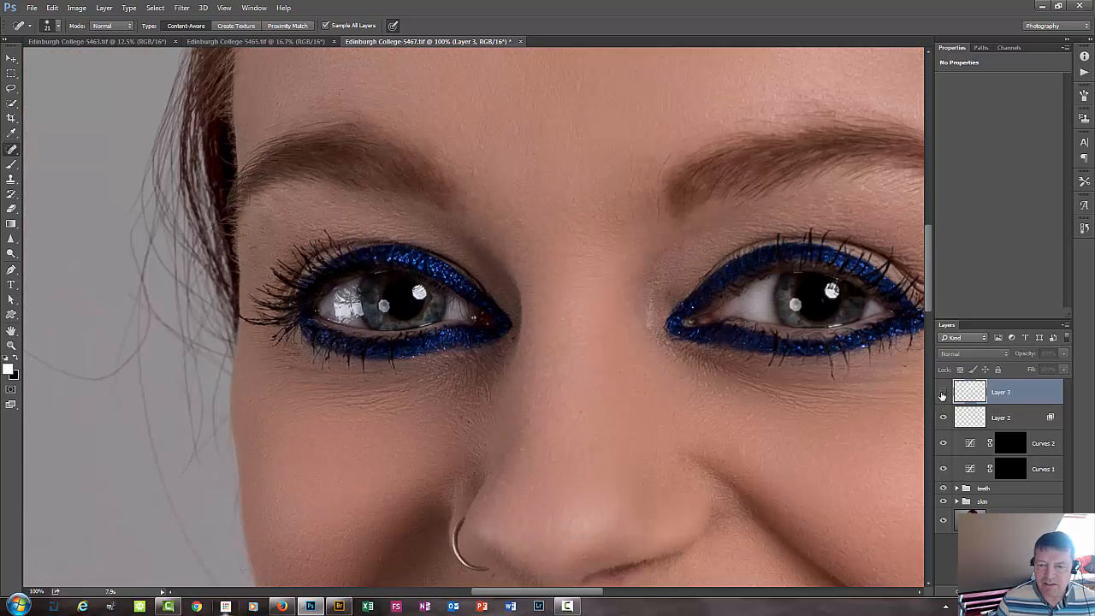
left_click(943, 393)
left_click(942, 393)
left_click(942, 393)
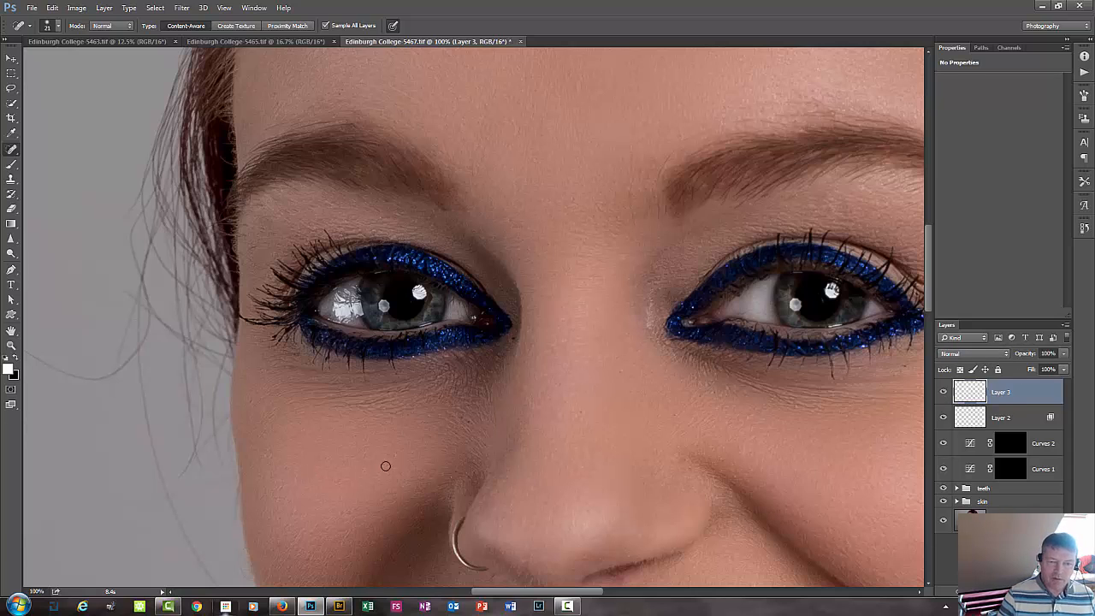
left_click_drag(581, 408, 437, 422)
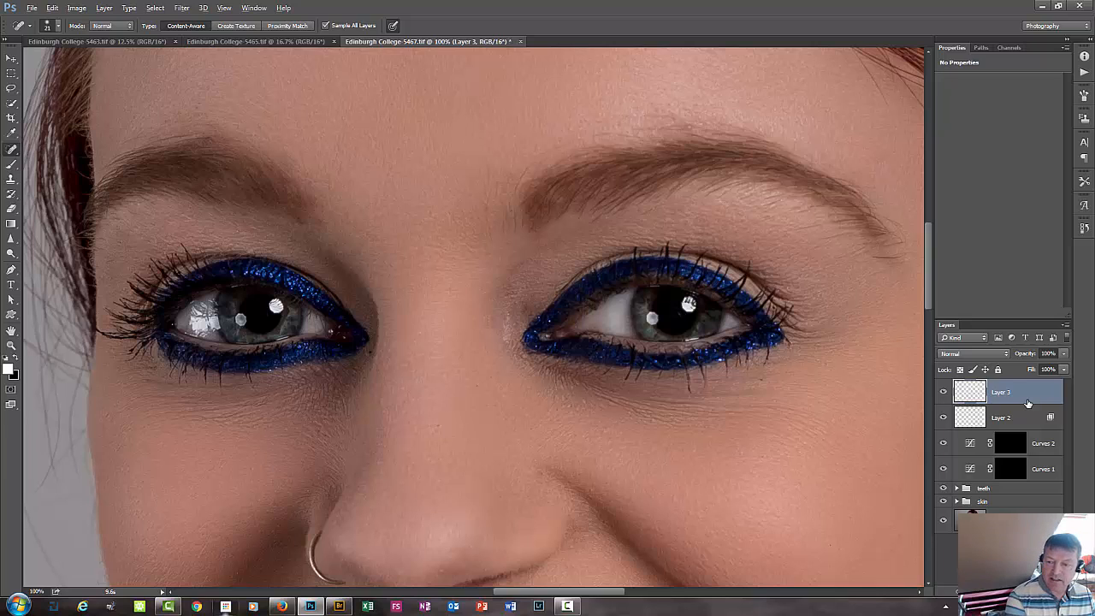
Merge all visible layers into a new top layer and apply a High Pass filter with a 3.0 pixel radius.
key("ctrl+shift+alt+e")
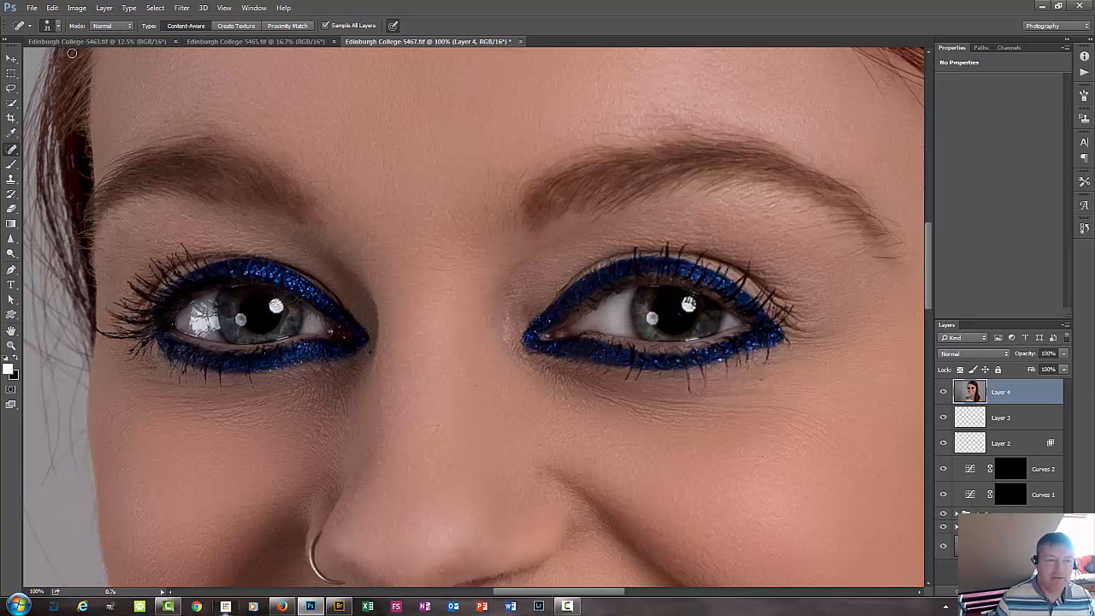
left_click(181, 7)
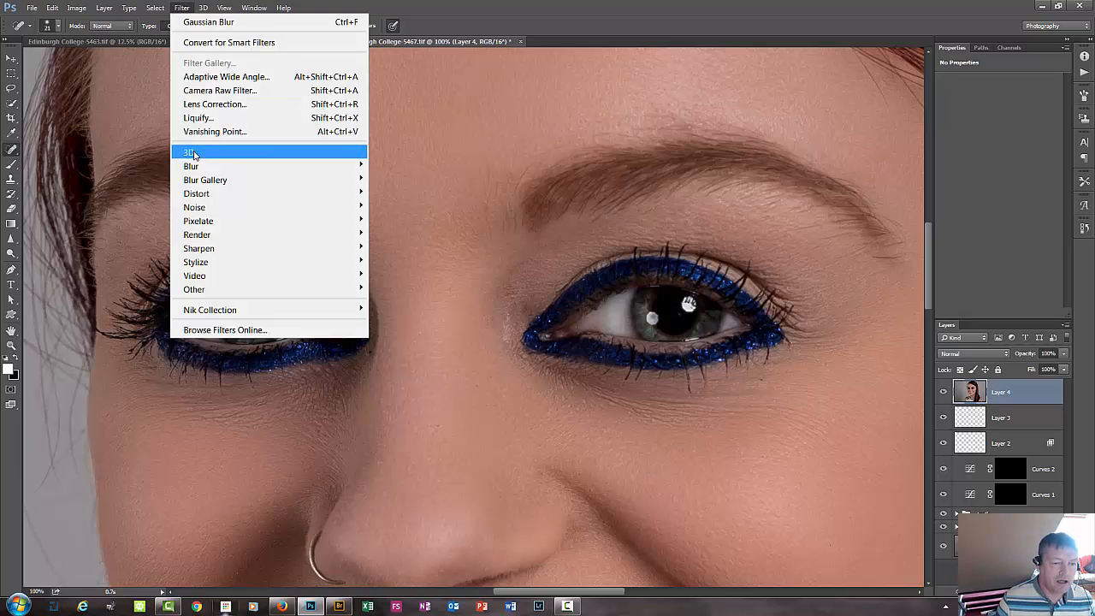
mouse_move(234, 293)
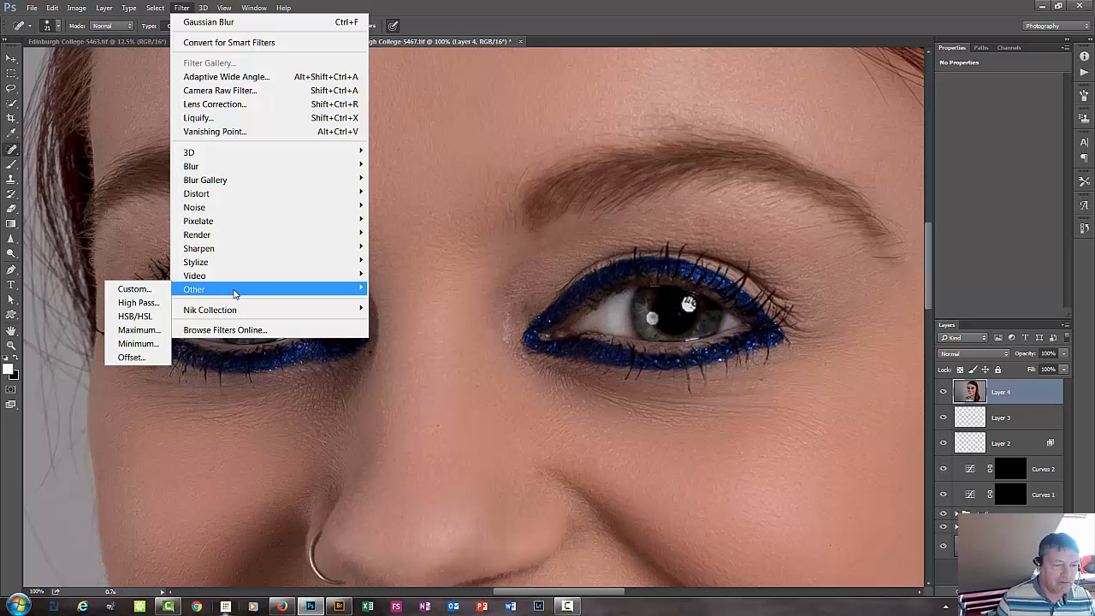
left_click(145, 301)
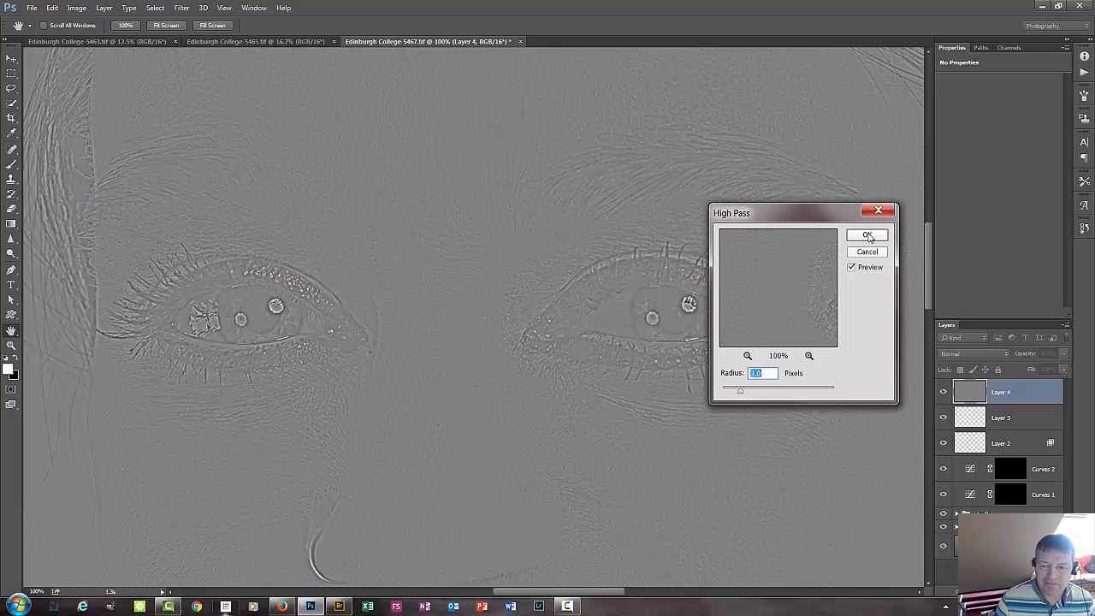
left_click(867, 236)
key("j")
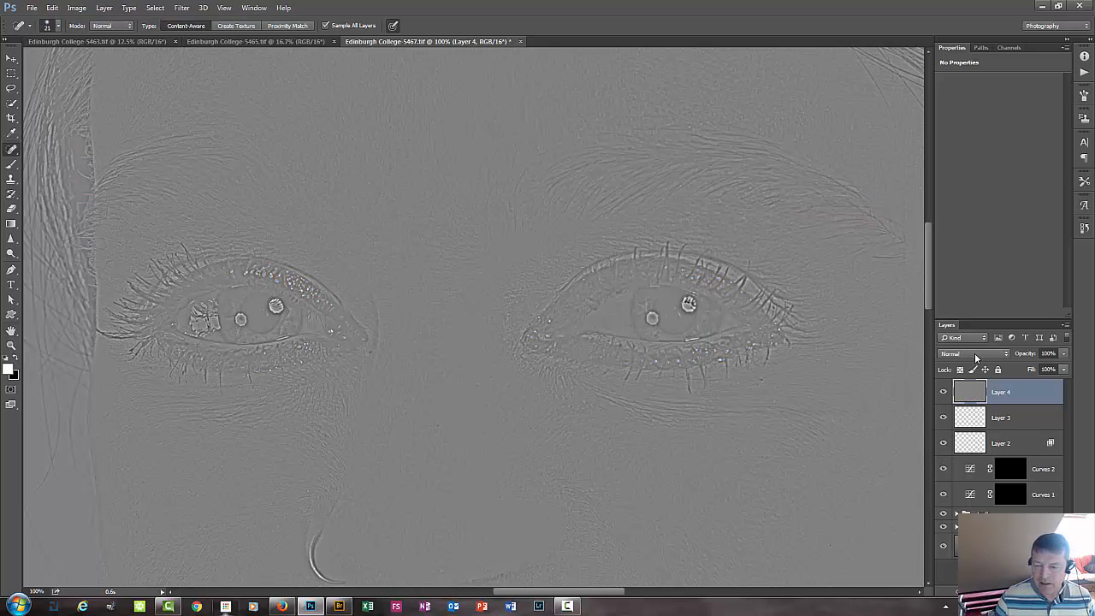
Try the Linear Light and Hard Light blend modes on the High Pass layer, comparing the image with and without it.
left_click(974, 352)
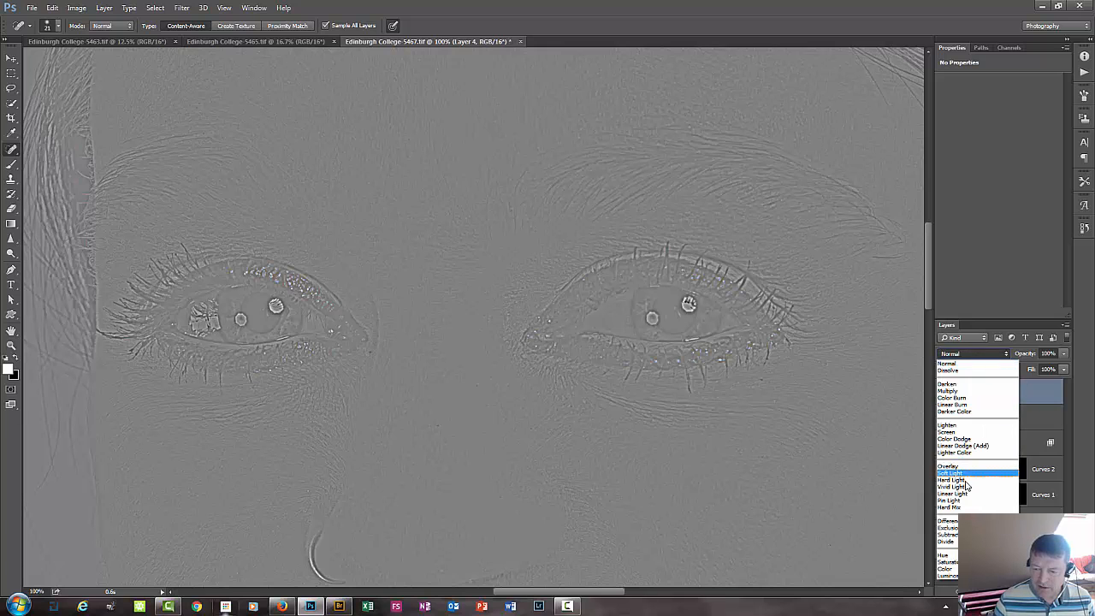
left_click(965, 495)
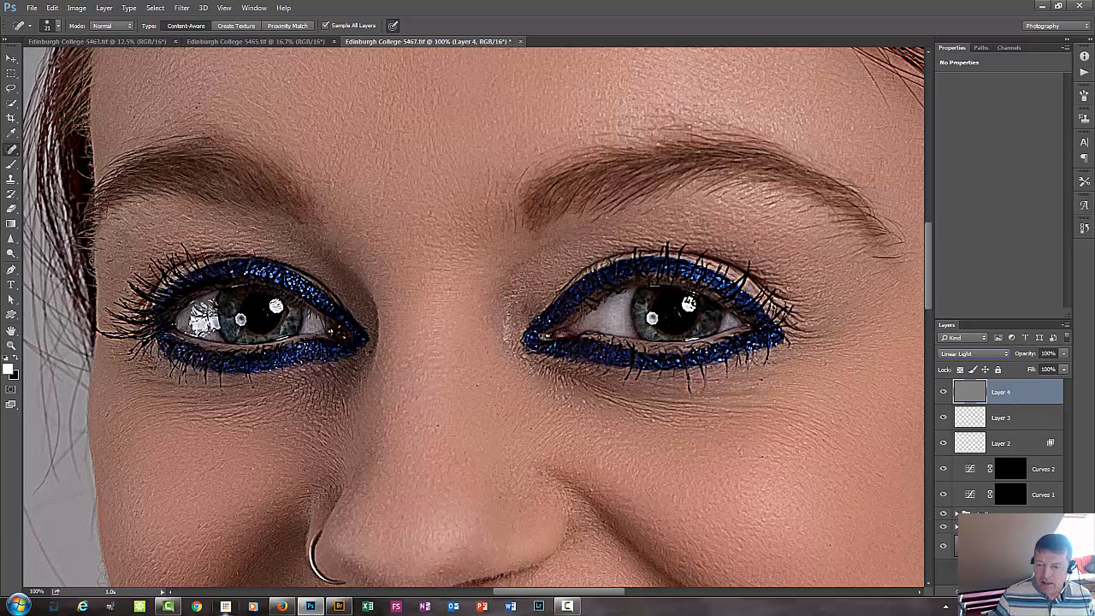
left_click(987, 351)
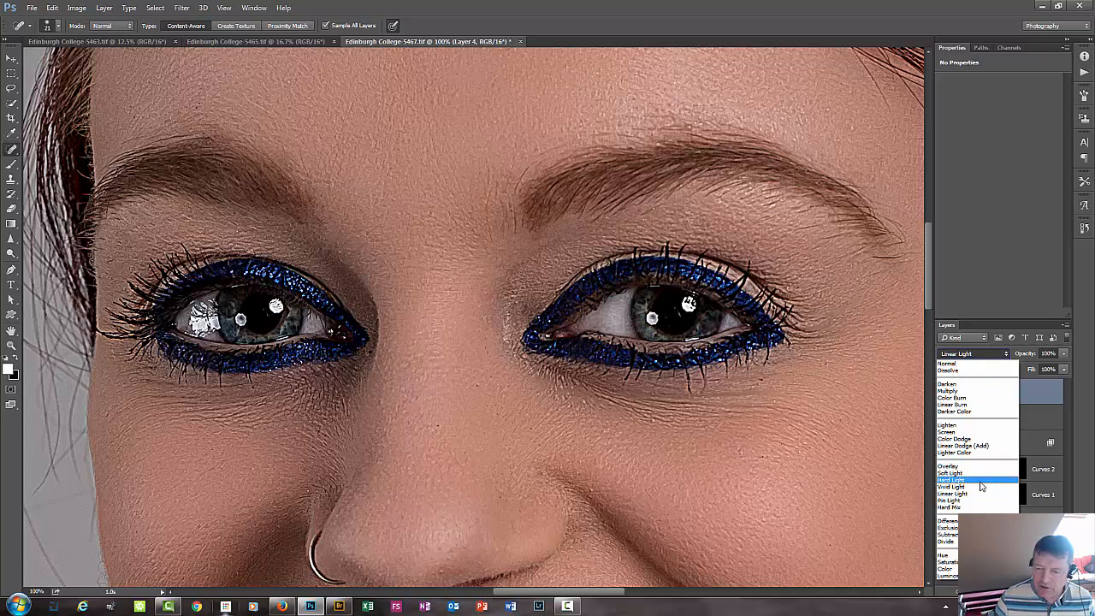
left_click(980, 479)
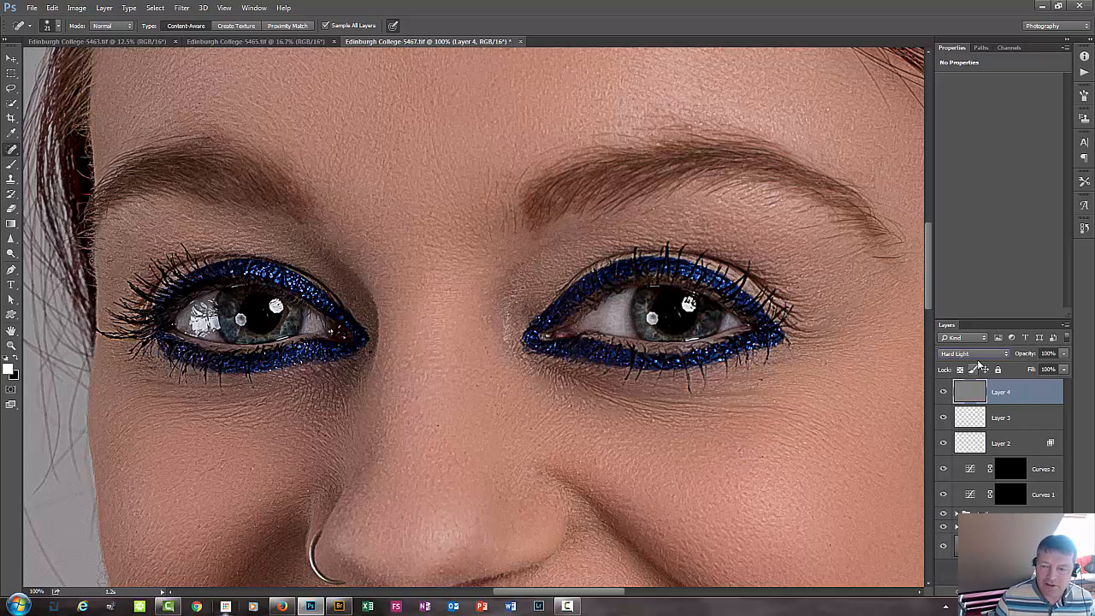
left_click(945, 392)
left_click(945, 393)
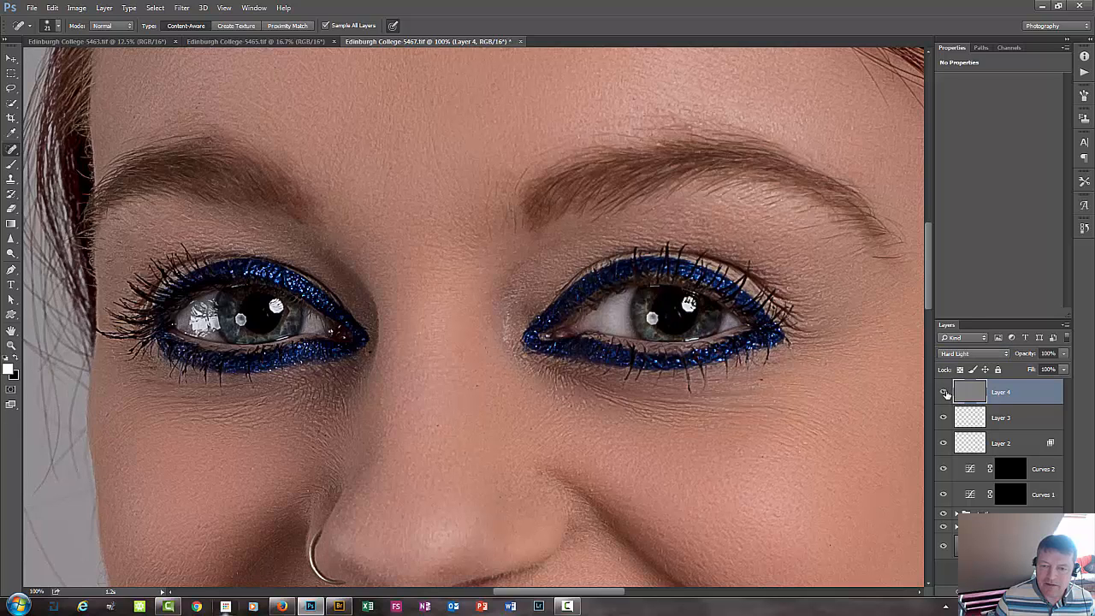
left_click(945, 393)
left_click(945, 392)
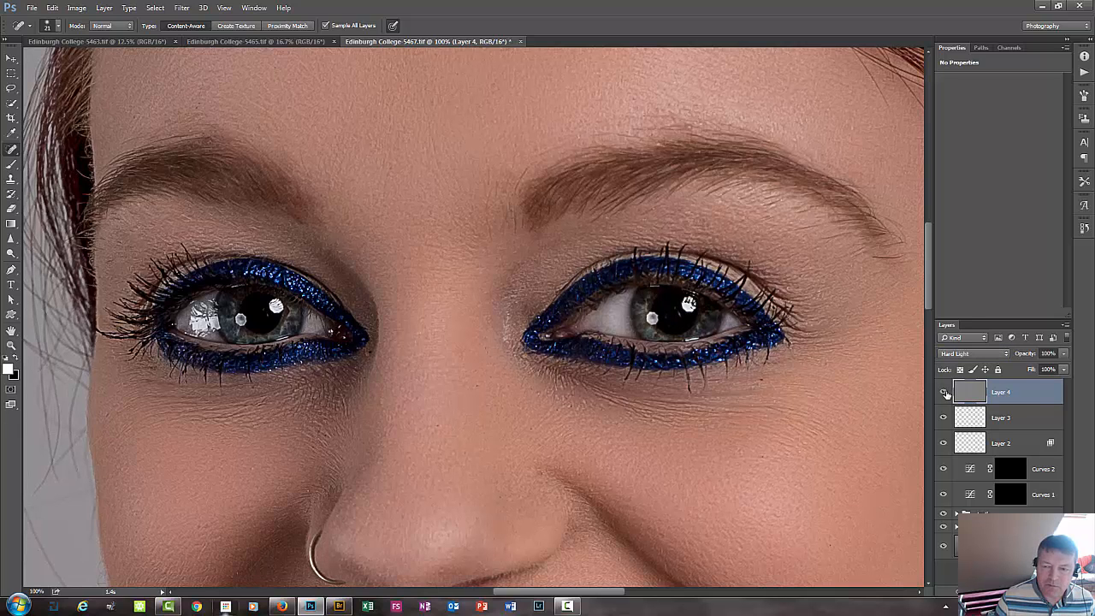
Set the High Pass layer's blend mode to Linear Light and hide its sharpening with a black layer mask.
left_click(966, 353)
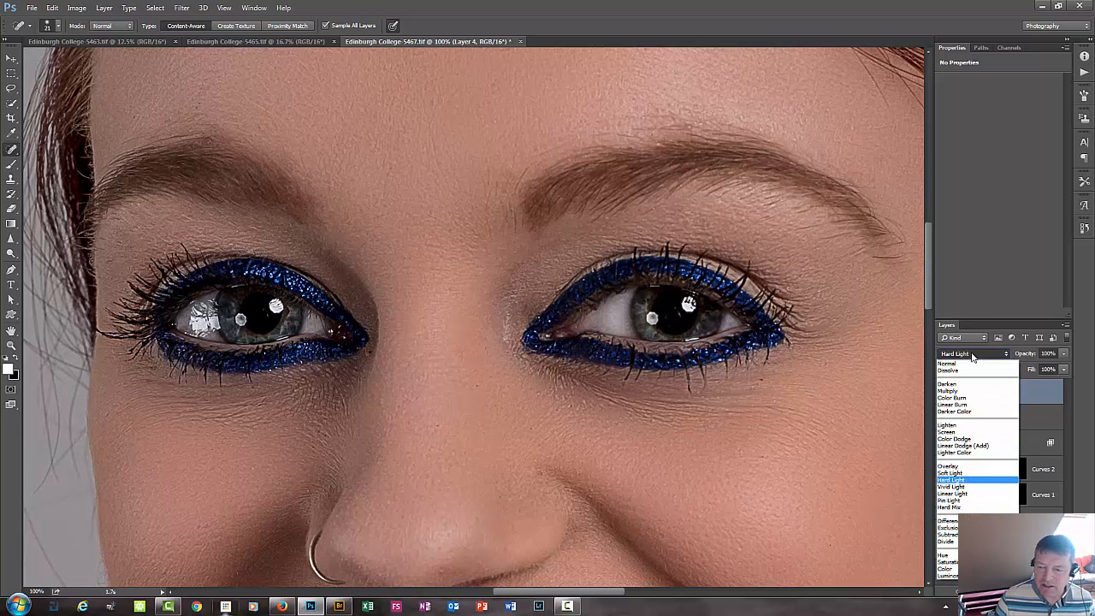
left_click(969, 494)
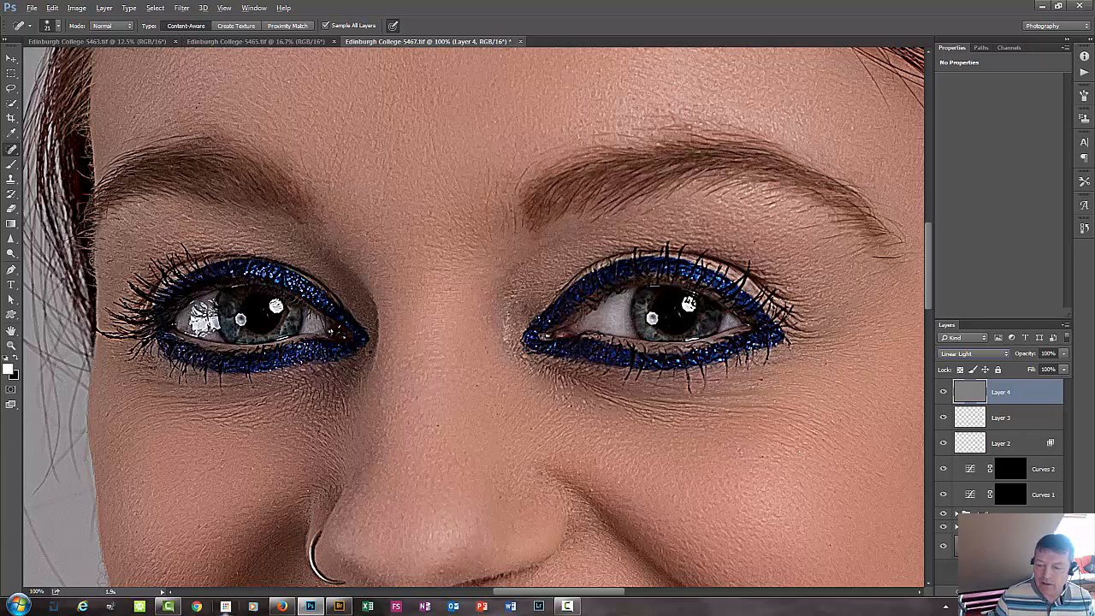
left_click(987, 591, "alt")
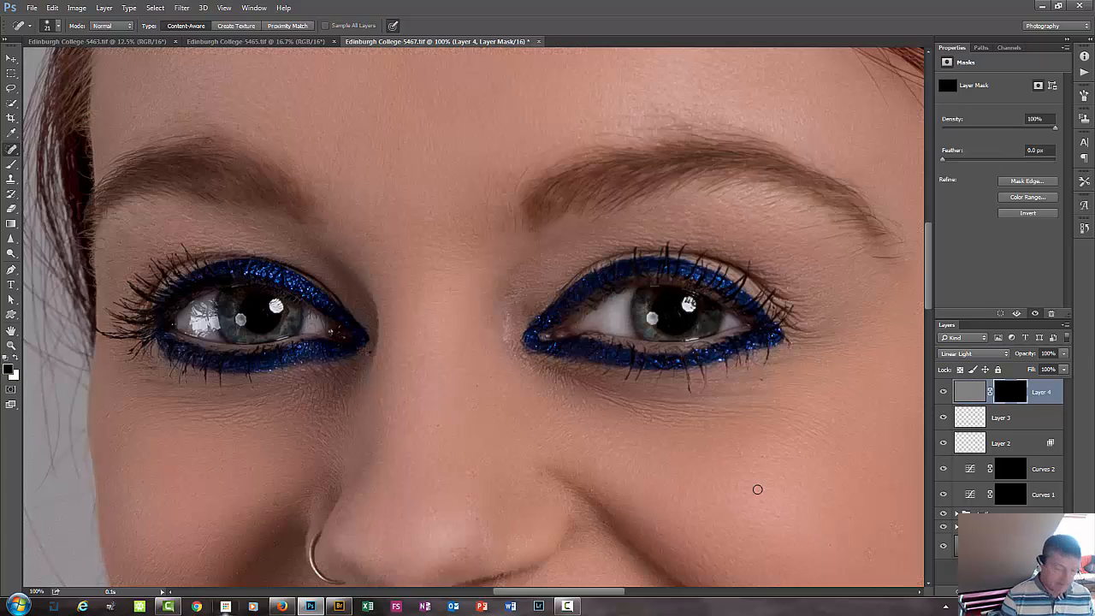
Paint white on the High Pass layer's mask with the Brush to reveal sharpening on the image's right-hand eyebrow and eye.
key("x")
key("ctrl+plus")
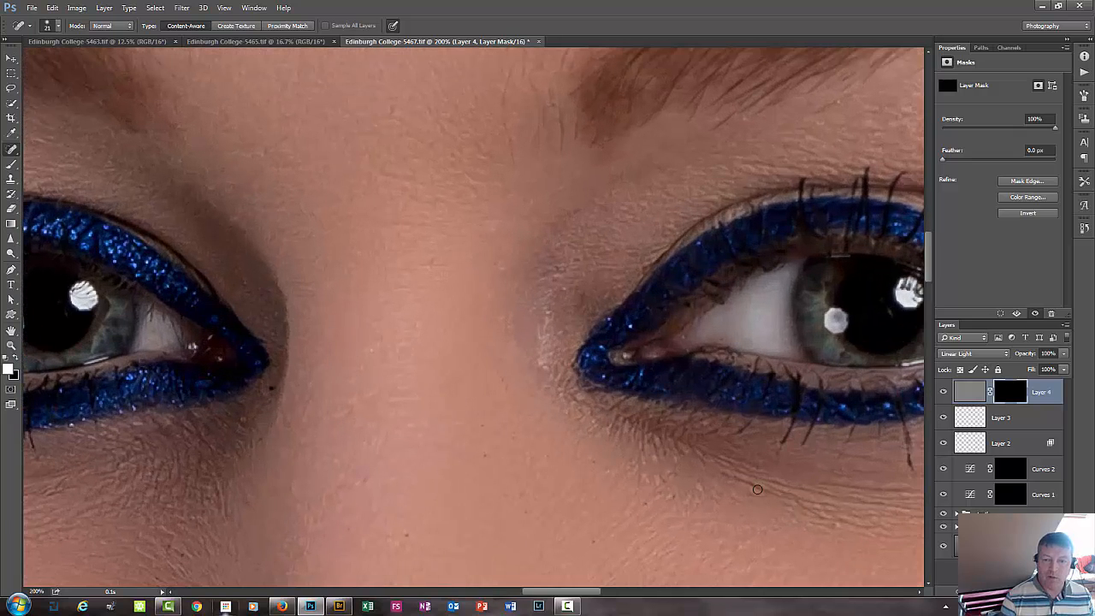
key("ctrl+minus")
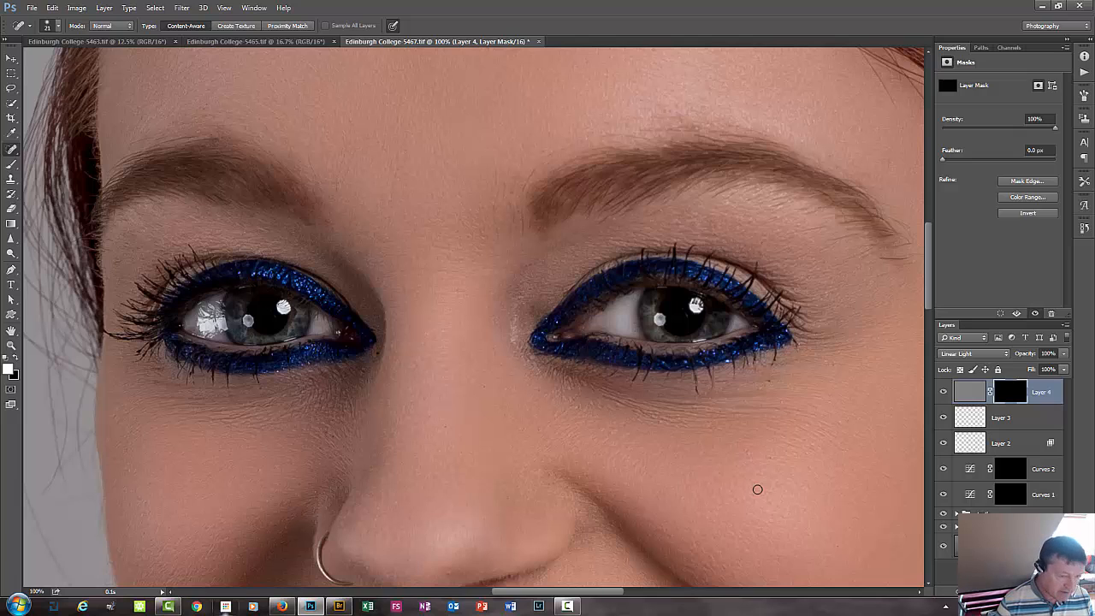
key("b")
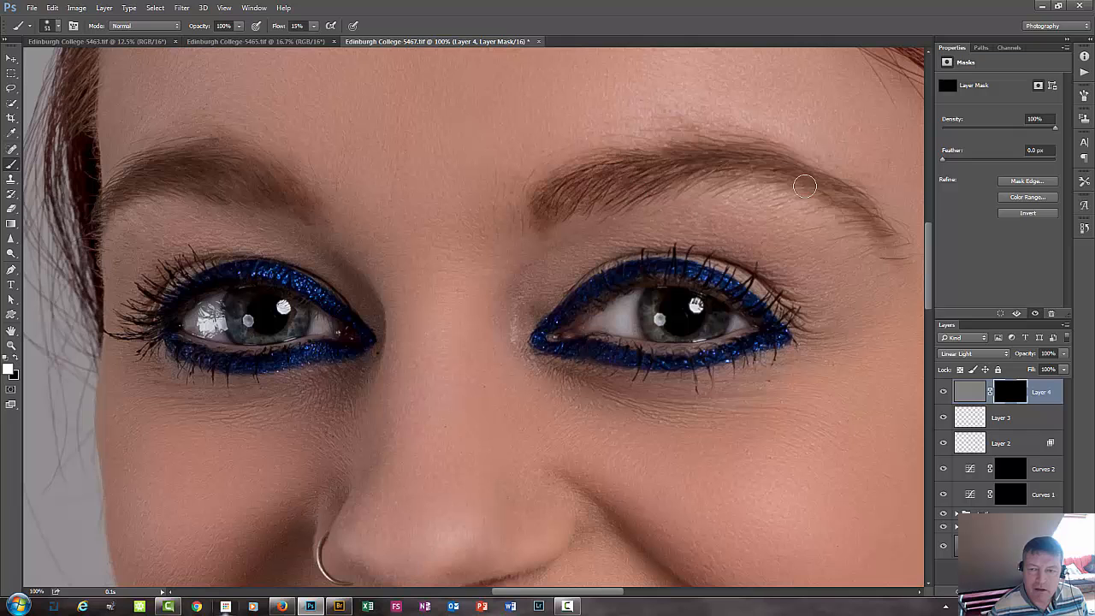
left_click_drag(765, 201, 640, 195)
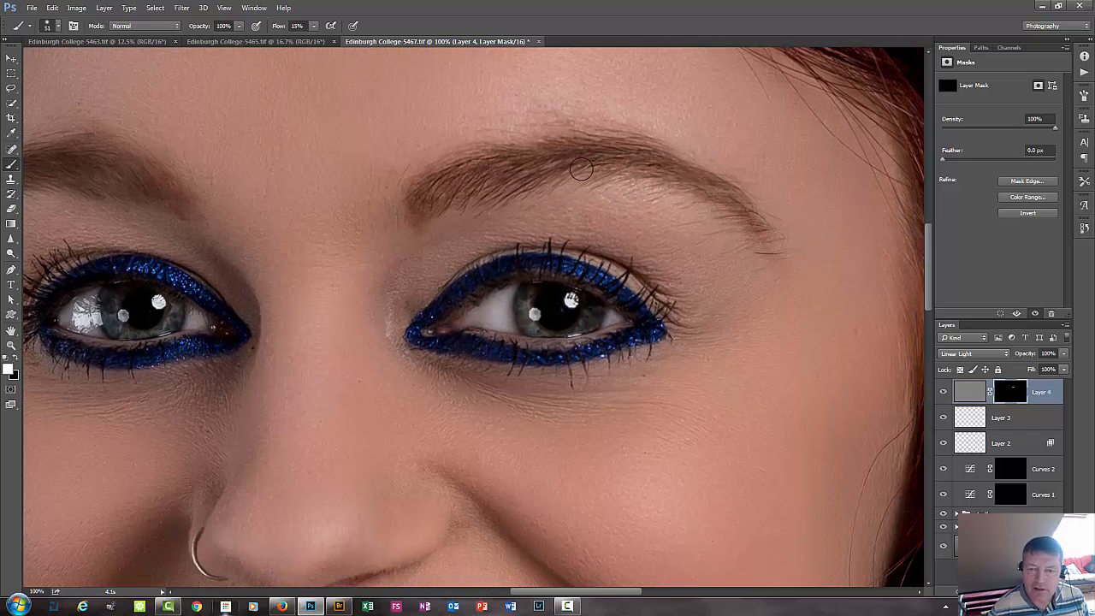
left_click_drag(582, 170, 714, 209)
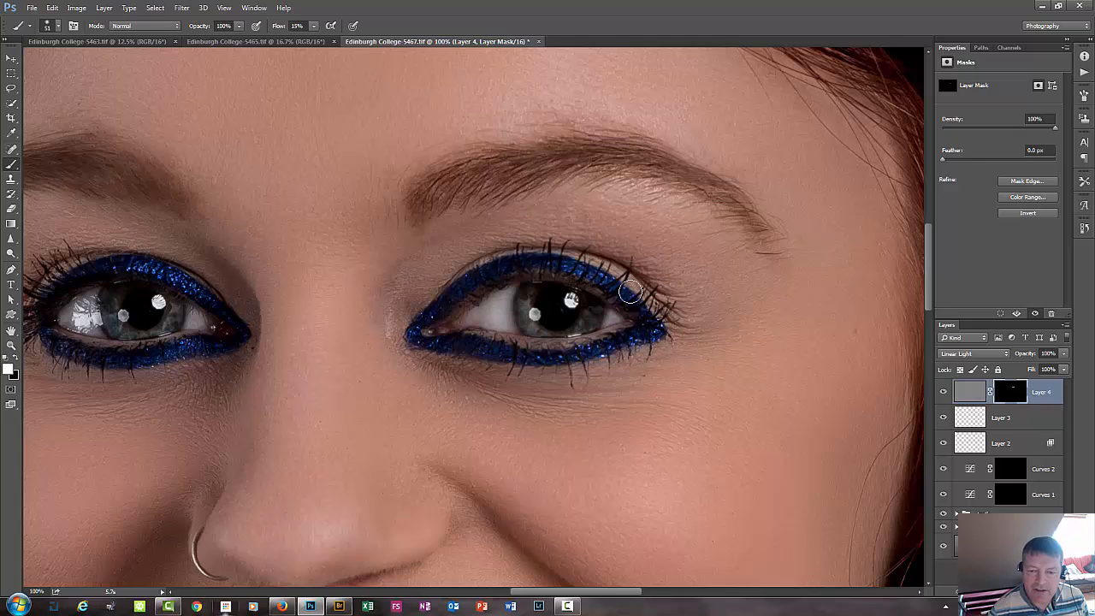
mouse_move(629, 291)
left_mouse_down()
mouse_move(600, 276)
mouse_move(510, 264)
mouse_move(461, 277)
mouse_move(415, 331)
mouse_move(498, 356)
mouse_move(573, 359)
mouse_move(647, 323)
mouse_move(595, 289)
mouse_move(531, 314)
mouse_move(531, 304)
mouse_move(543, 322)
mouse_move(528, 324)
mouse_move(557, 287)
mouse_move(587, 317)
mouse_move(522, 297)
left_mouse_up()
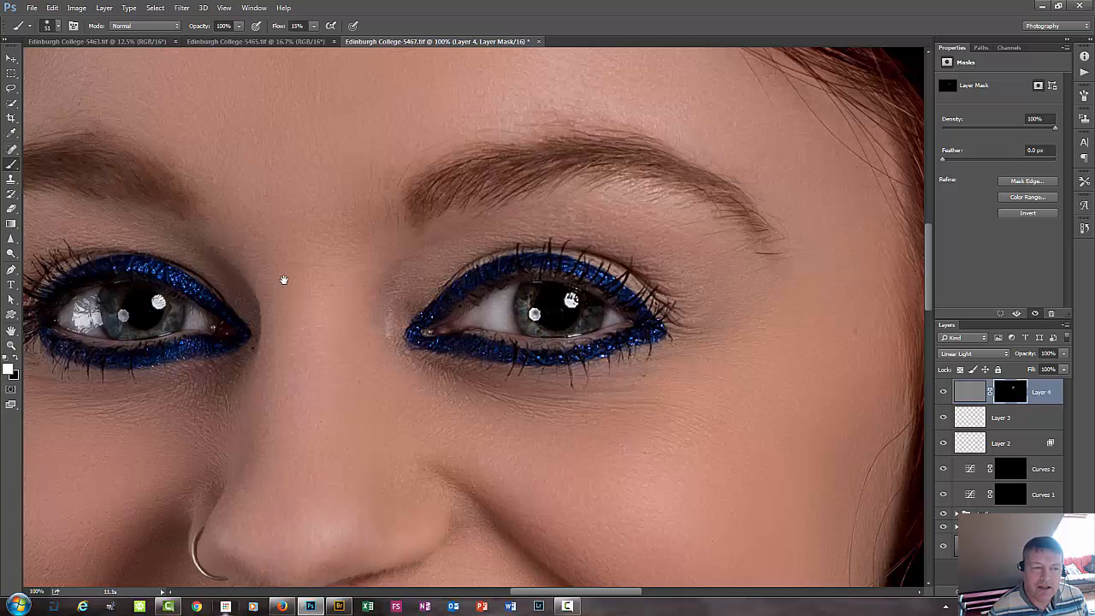
Paint white on the mask over the image's left-hand eyebrow, lashes and eye to reveal the sharpening there.
mouse_move(283, 280)
left_mouse_down()
mouse_move(552, 230)
mouse_move(605, 239)
left_mouse_up()
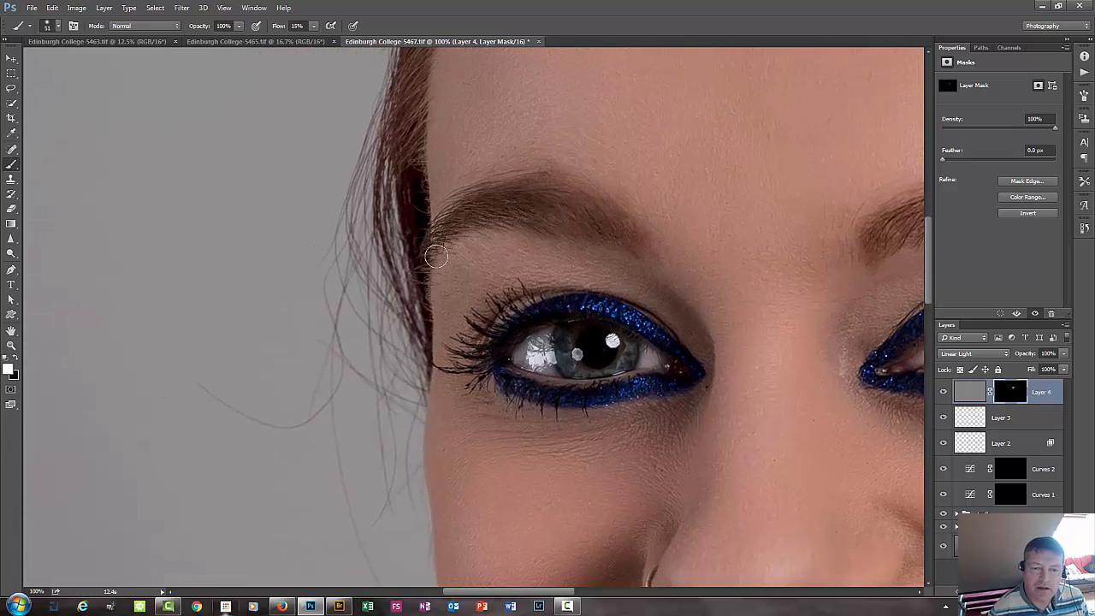
left_click_drag(436, 257, 437, 255)
mouse_move(472, 362)
left_mouse_down()
mouse_move(445, 369)
mouse_move(481, 369)
mouse_move(499, 320)
mouse_move(613, 307)
mouse_move(723, 356)
mouse_move(597, 400)
mouse_move(496, 397)
mouse_move(456, 381)
mouse_move(593, 388)
mouse_move(608, 369)
mouse_move(579, 365)
mouse_move(637, 354)
mouse_move(599, 329)
mouse_move(561, 346)
mouse_move(598, 366)
mouse_move(559, 333)
mouse_move(517, 355)
mouse_move(609, 351)
left_mouse_up()
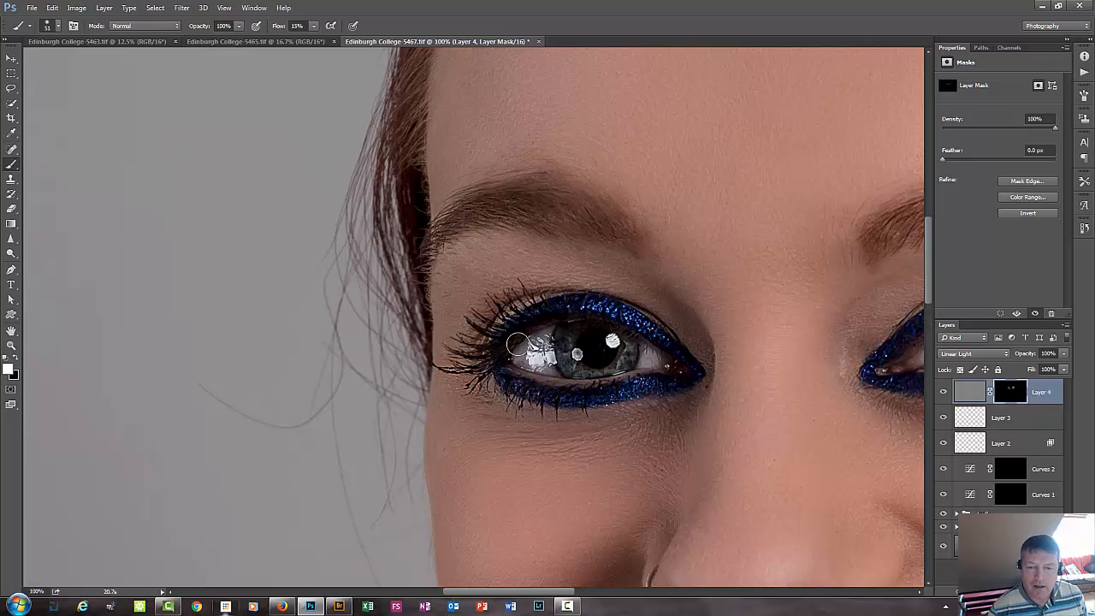
Lower the High Pass layer's opacity to 72%.
key("ctrl+minus")
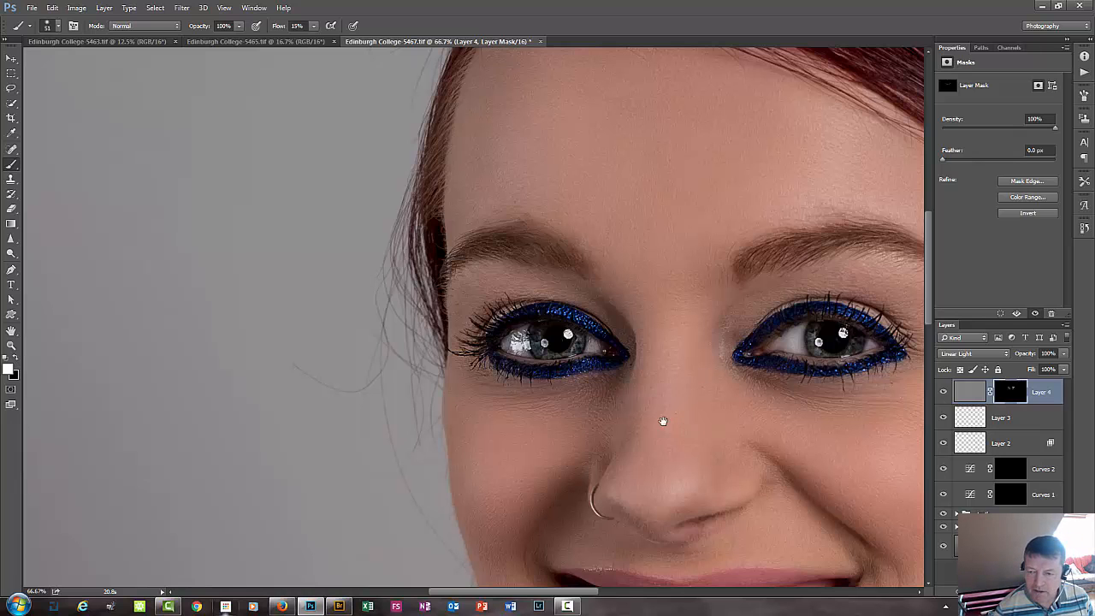
left_click_drag(663, 420, 527, 384)
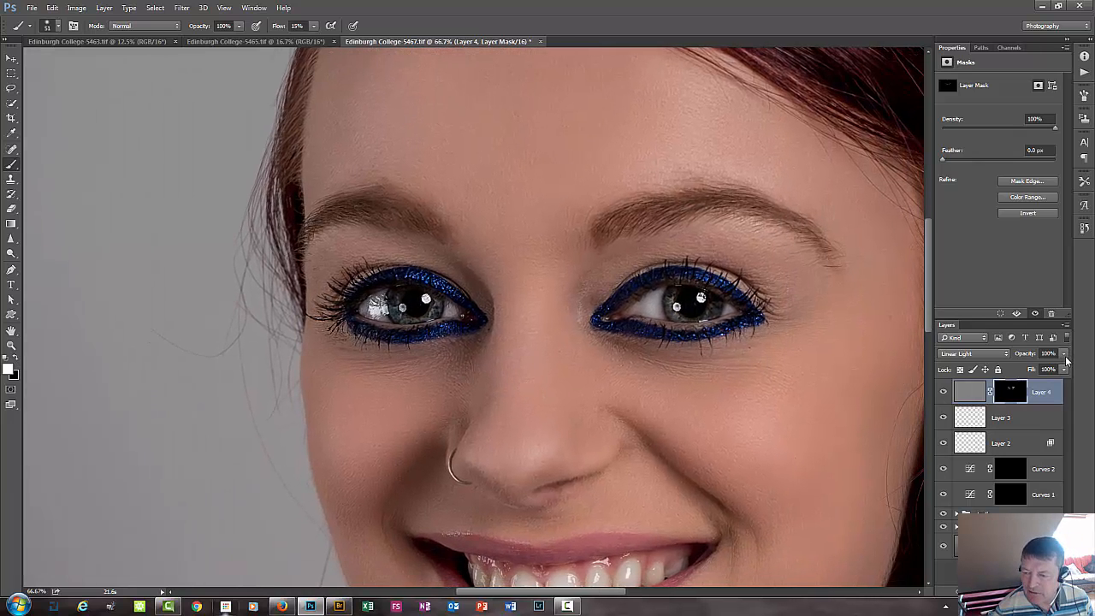
left_click(1064, 354)
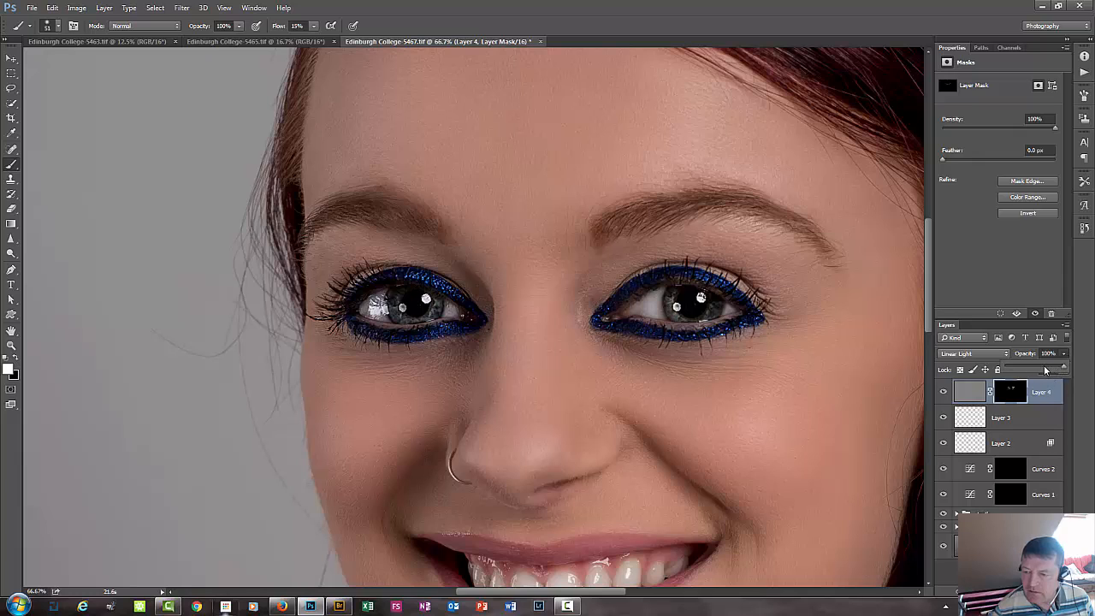
left_click_drag(1045, 369, 1047, 367)
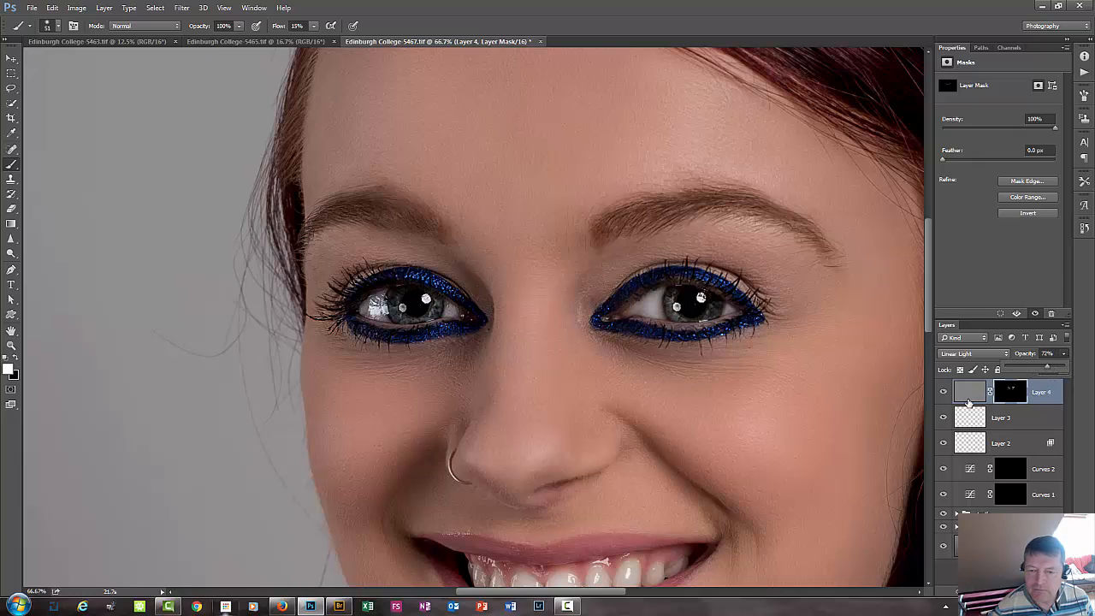
Compare the eyes and brows with and without the High Pass sharpening layer.
left_click(944, 392)
left_click(944, 392)
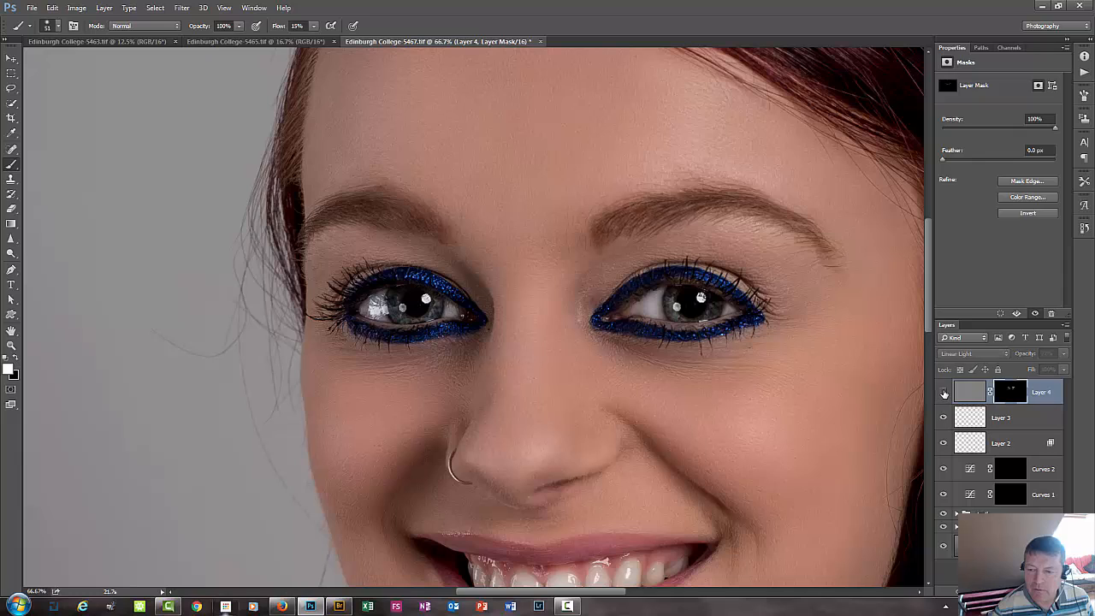
left_click(943, 393)
left_click(944, 392)
left_click(943, 392)
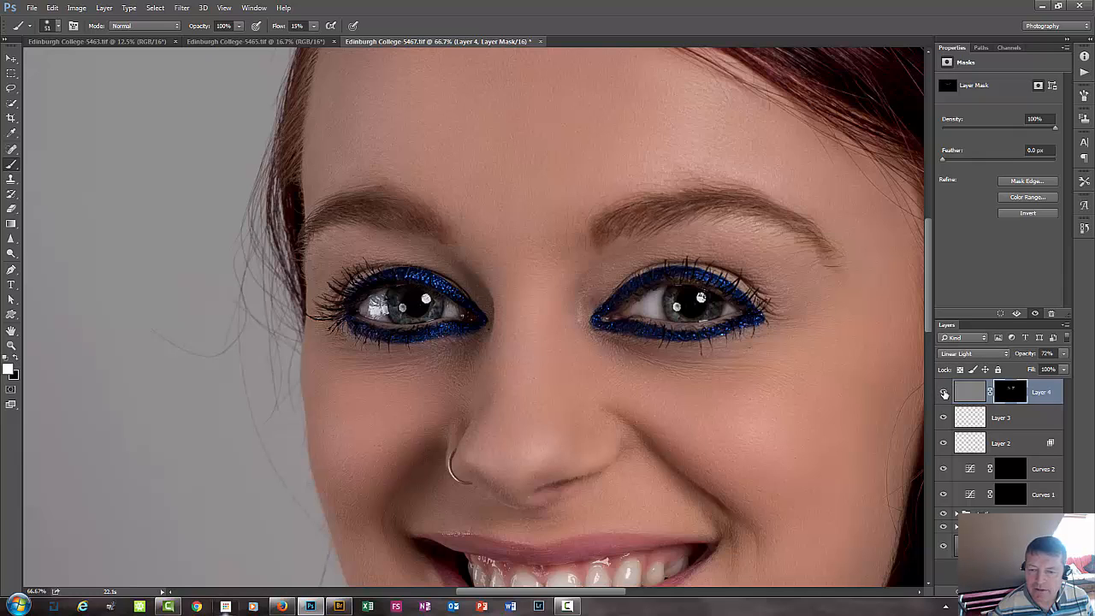
left_click(943, 392)
left_click(943, 392)
left_click(944, 417)
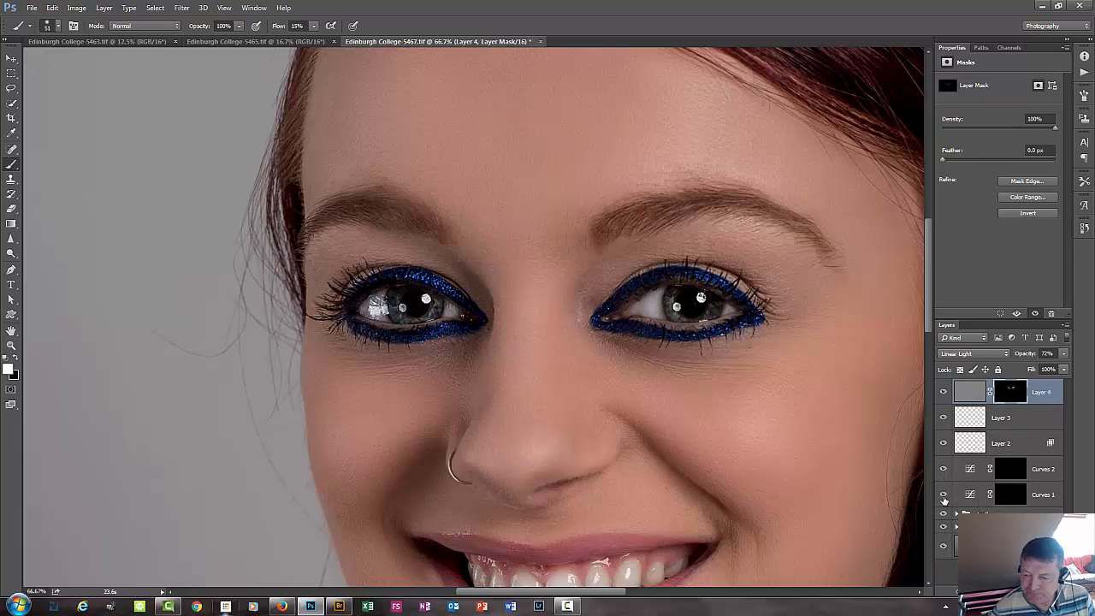
Group the layers from Layer 4 down to Curves 1 and name the group Eyes.
left_click(1045, 494, "shift")
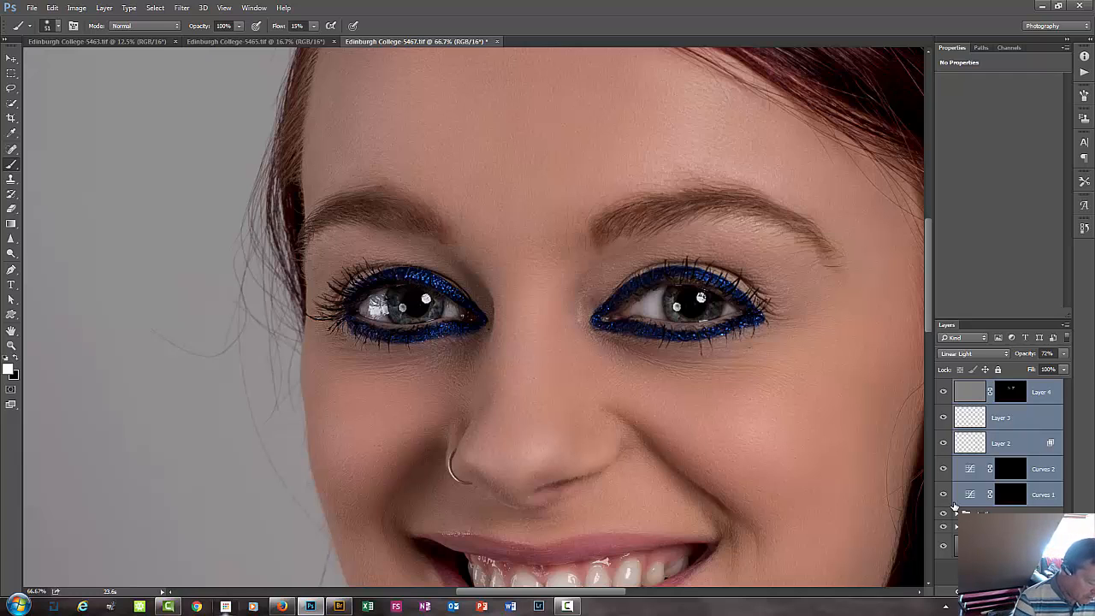
key("ctrl+g")
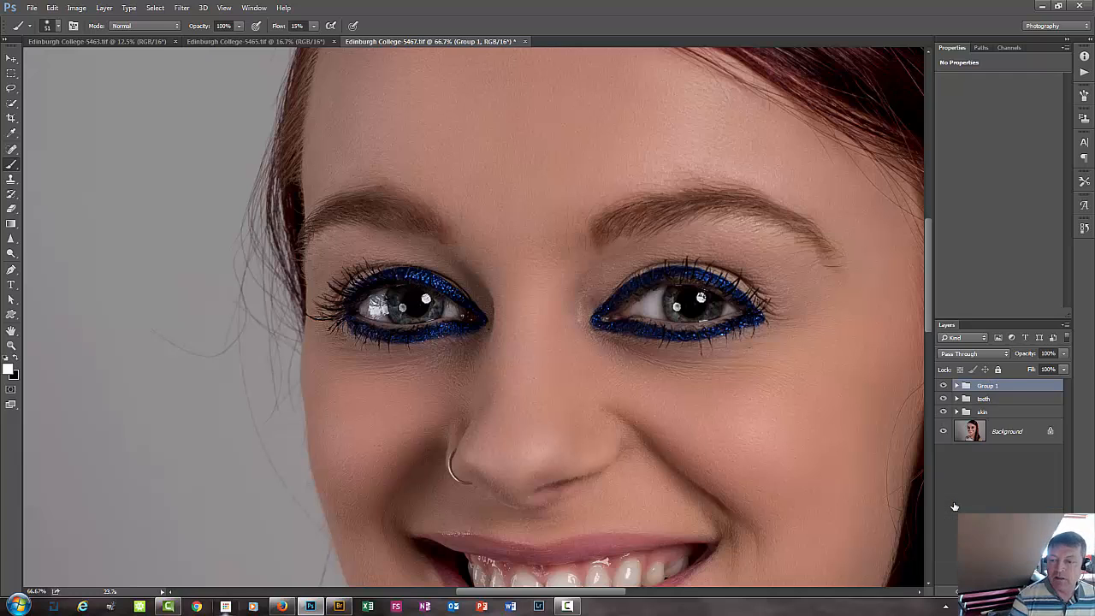
double_click(988, 387)
type("e")
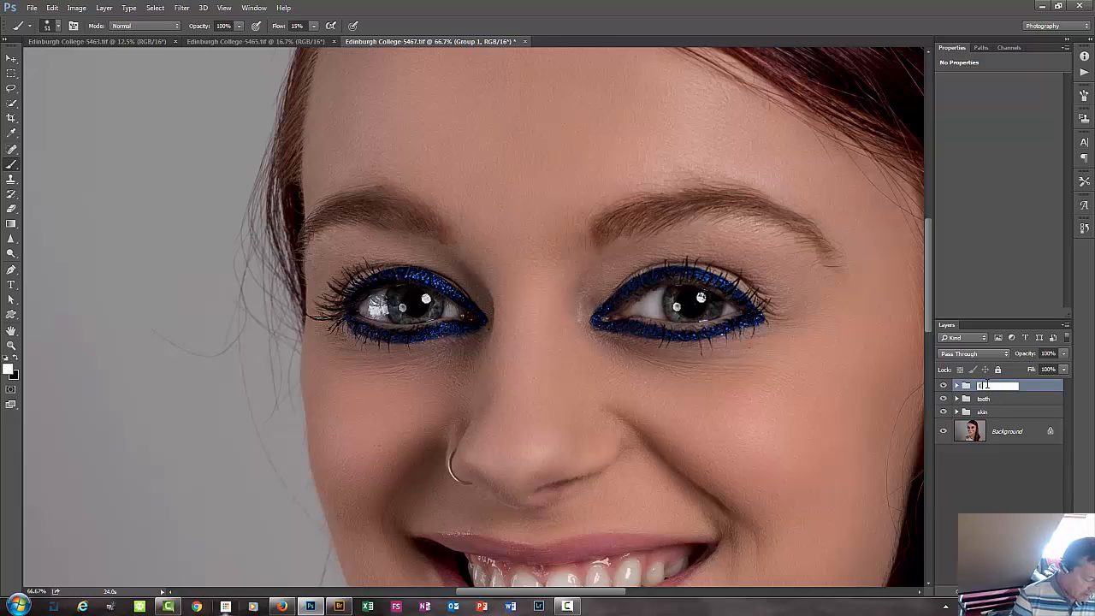
type("yes")
key("Return")
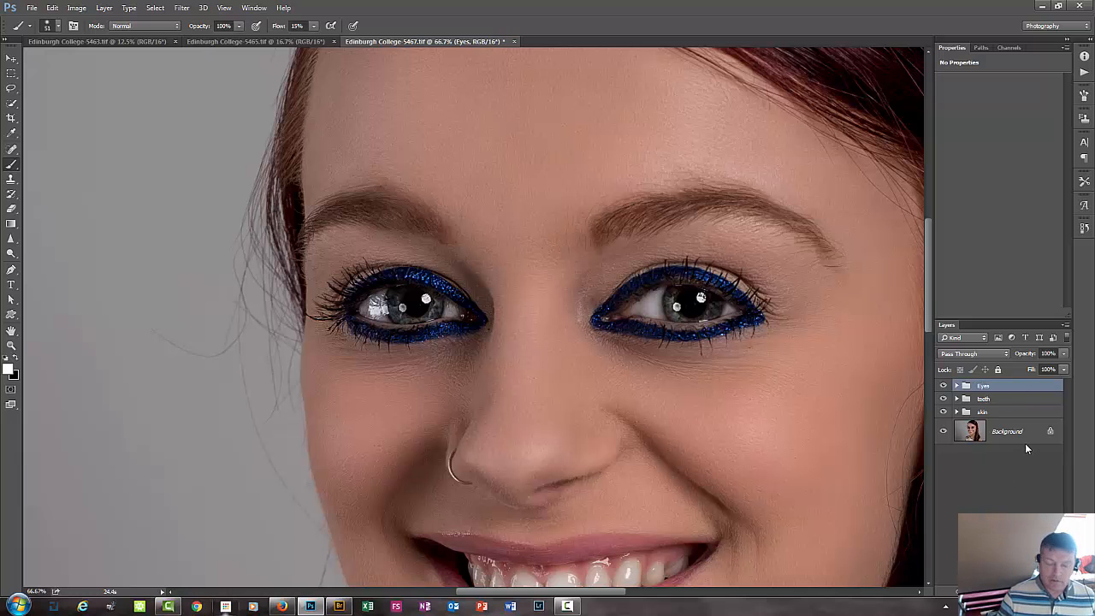
Compare the whole retouched portrait with the original Background by repeatedly hiding and showing all the retouching groups.
key("ctrl+0")
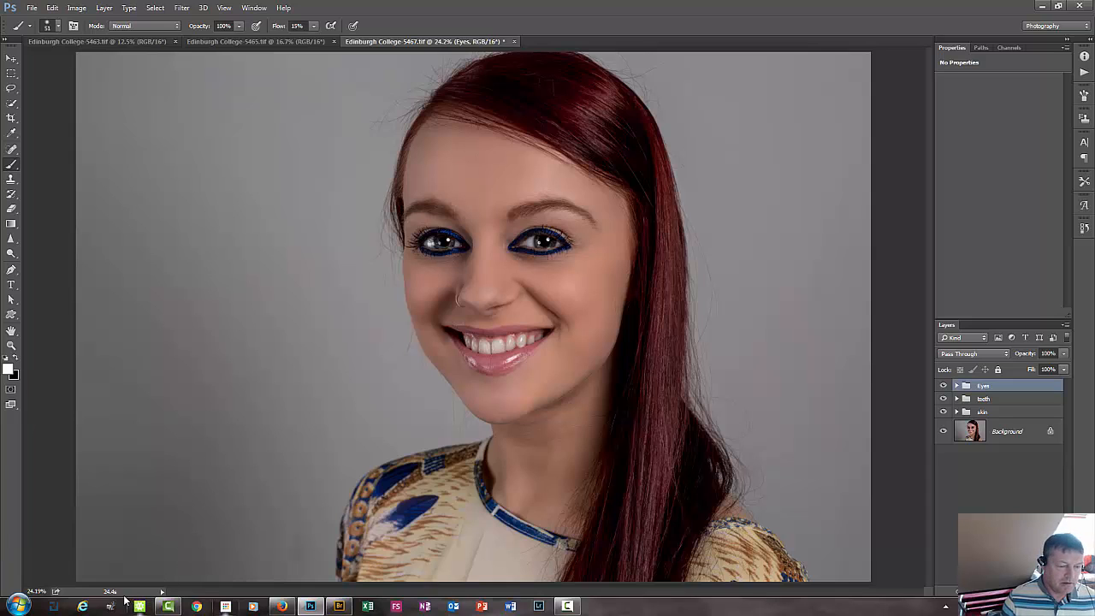
left_click(1018, 432)
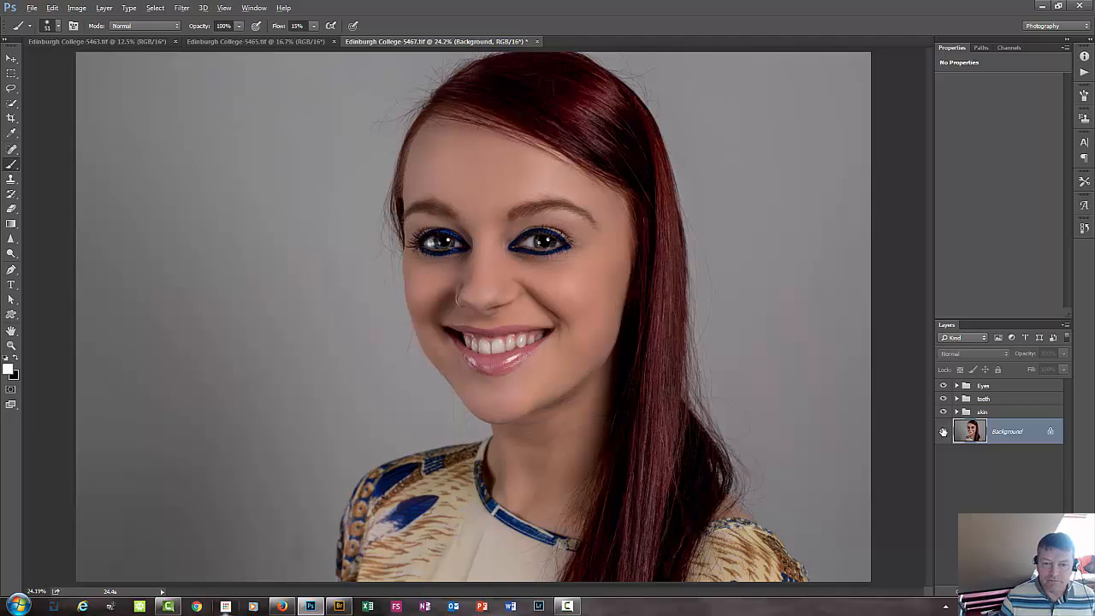
left_click(944, 431, "alt")
left_click(943, 432, "alt")
left_click(943, 432, "alt")
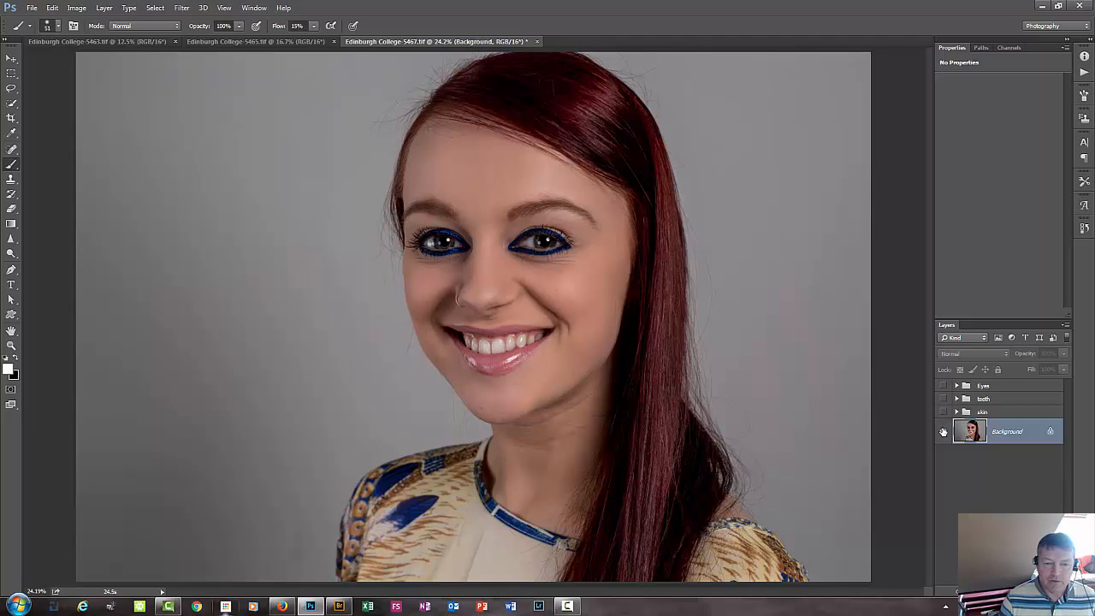
left_click(943, 432, "alt")
left_click(943, 432, "alt")
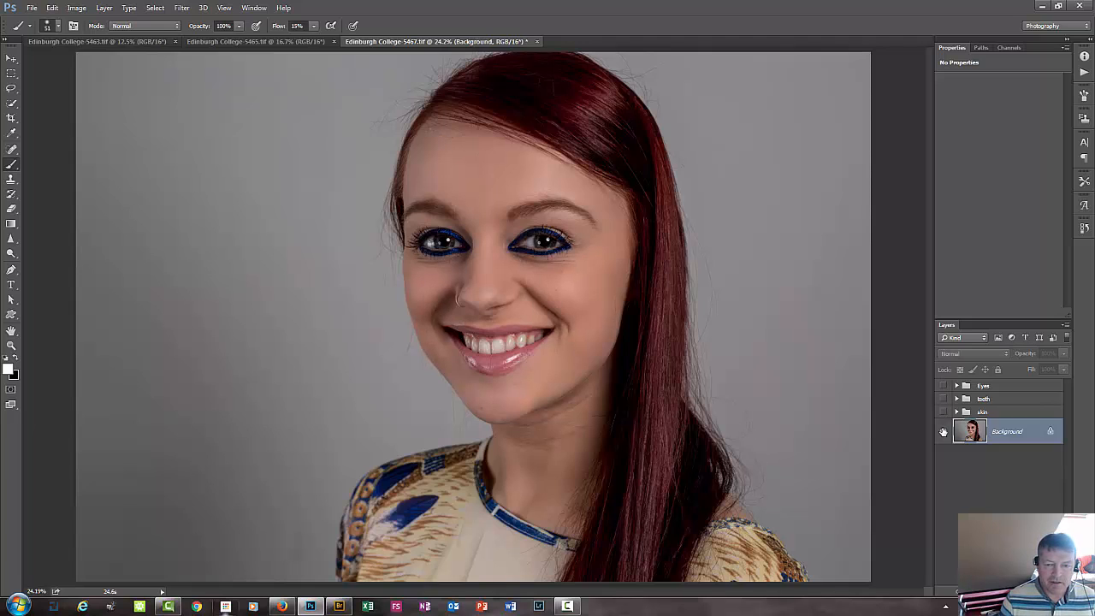
left_click(943, 432, "alt")
left_click(943, 432, "alt")
left_click(944, 432, "alt")
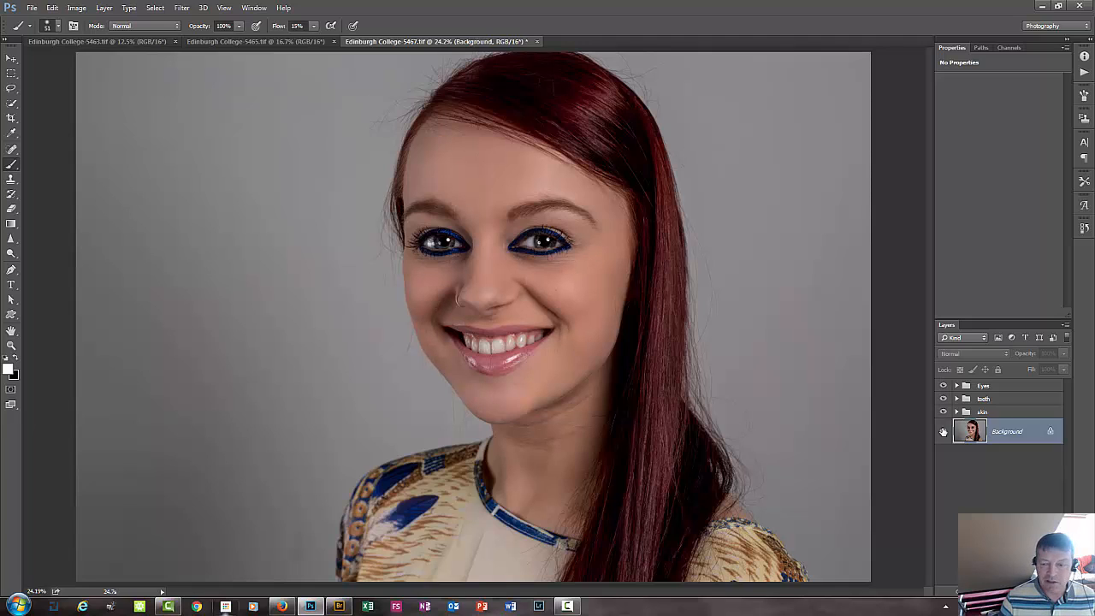
left_click(944, 432, "alt")
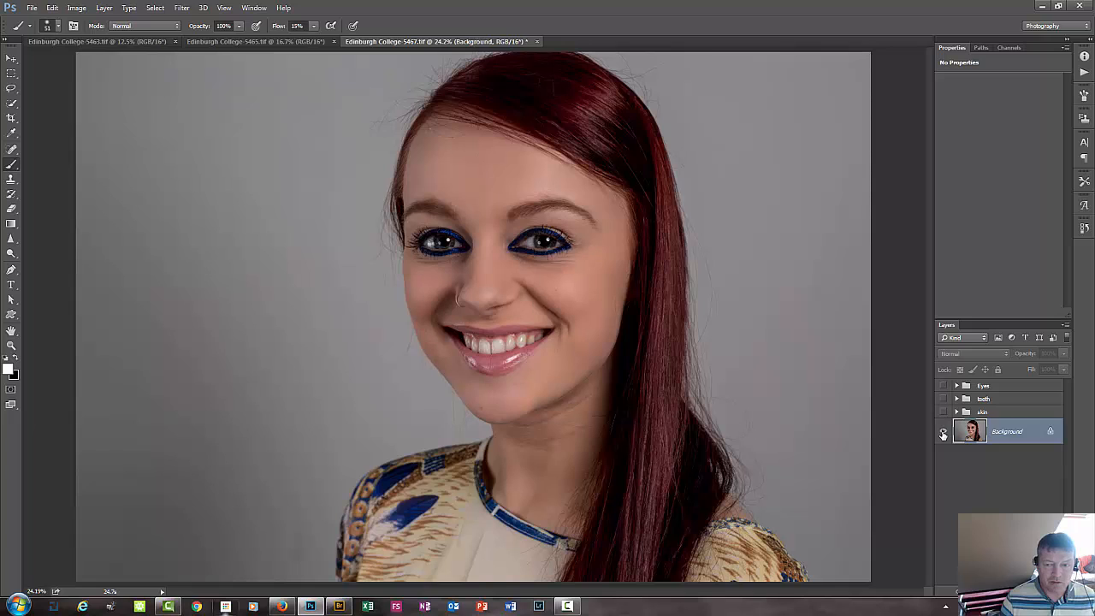
left_click(943, 432, "alt")
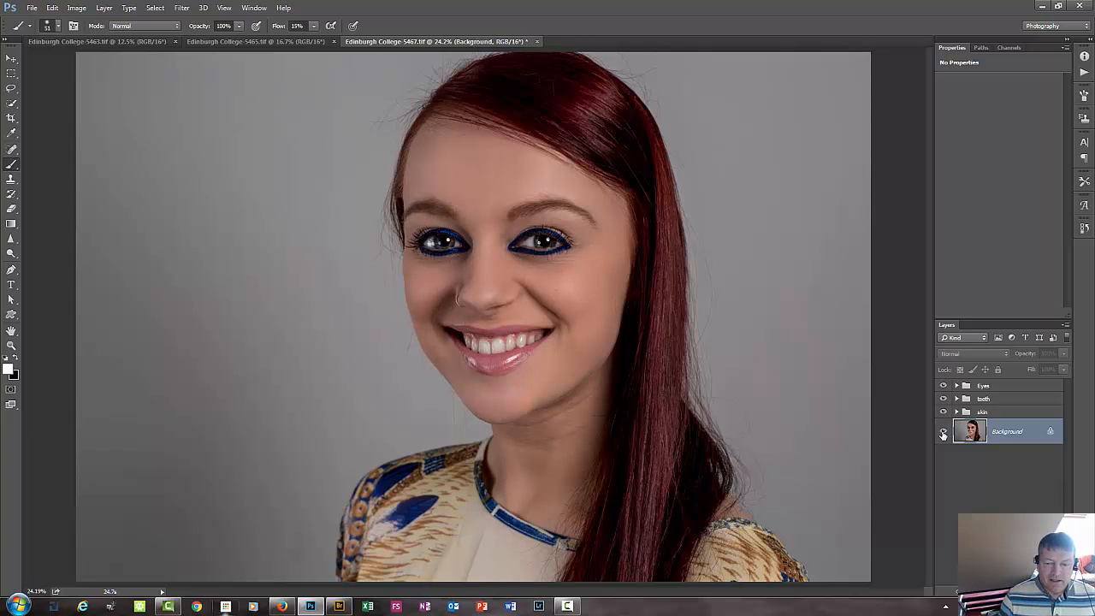
Add a new empty layer above the Eyes group.
left_click(1050, 386)
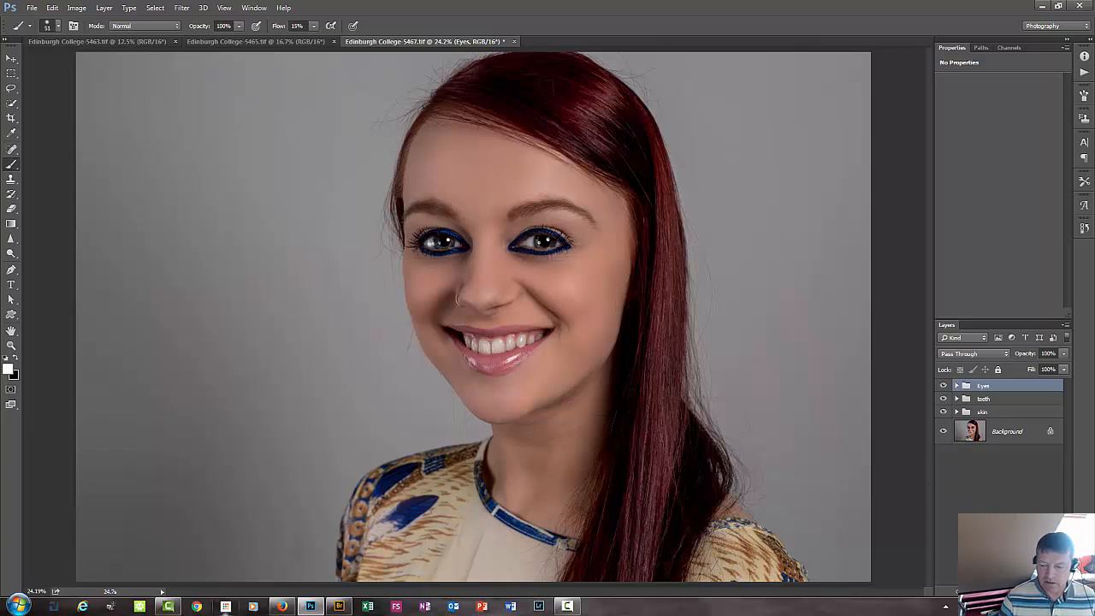
left_click(1031, 591)
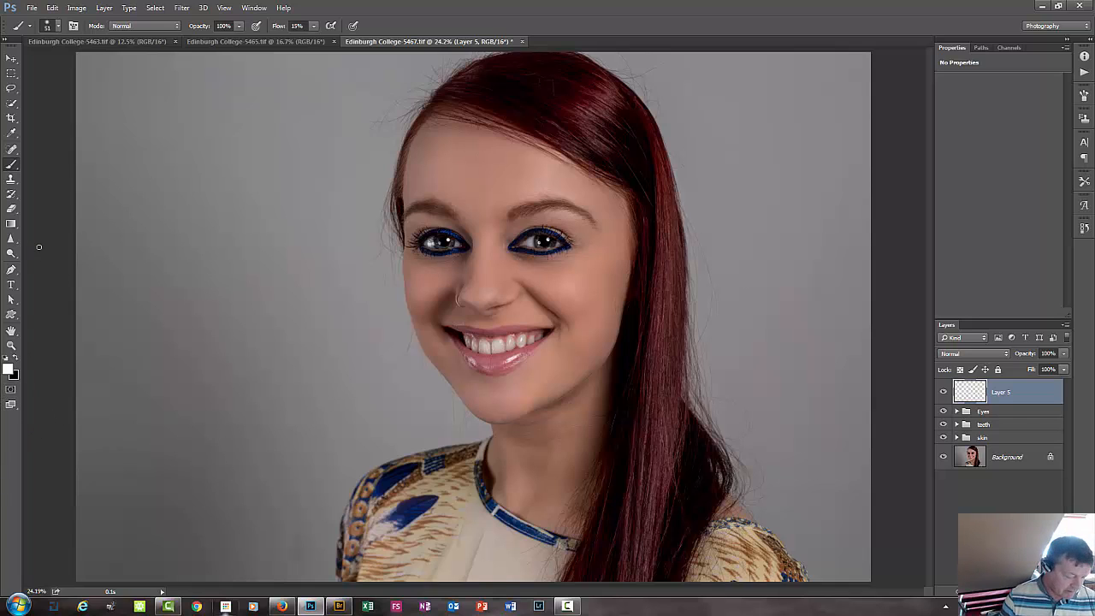
Activate the Pen tool in Path mode.
key("p")
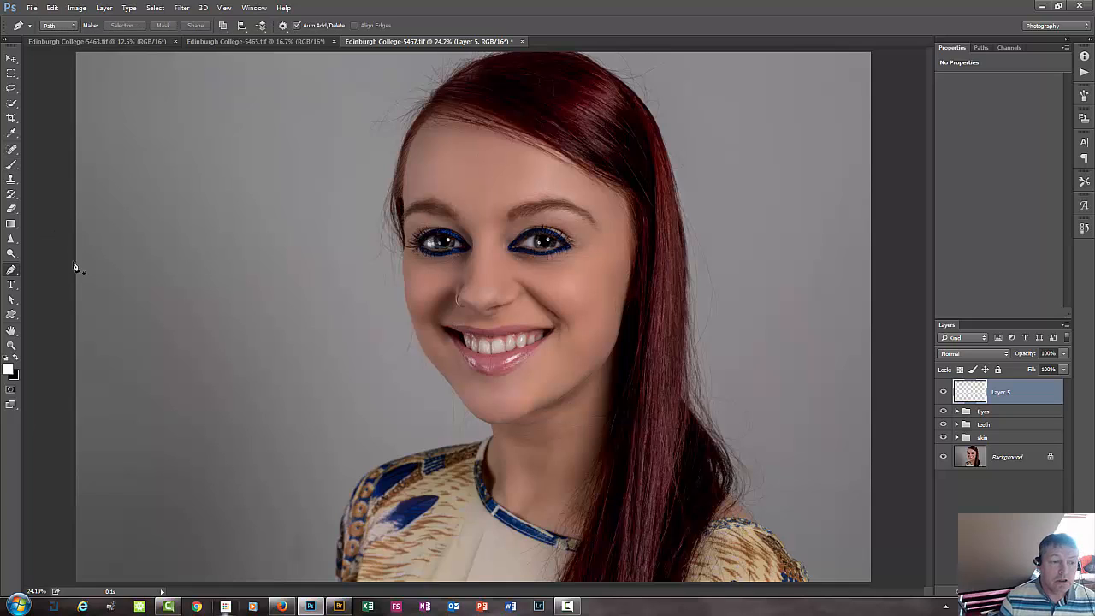
left_click(11, 272)
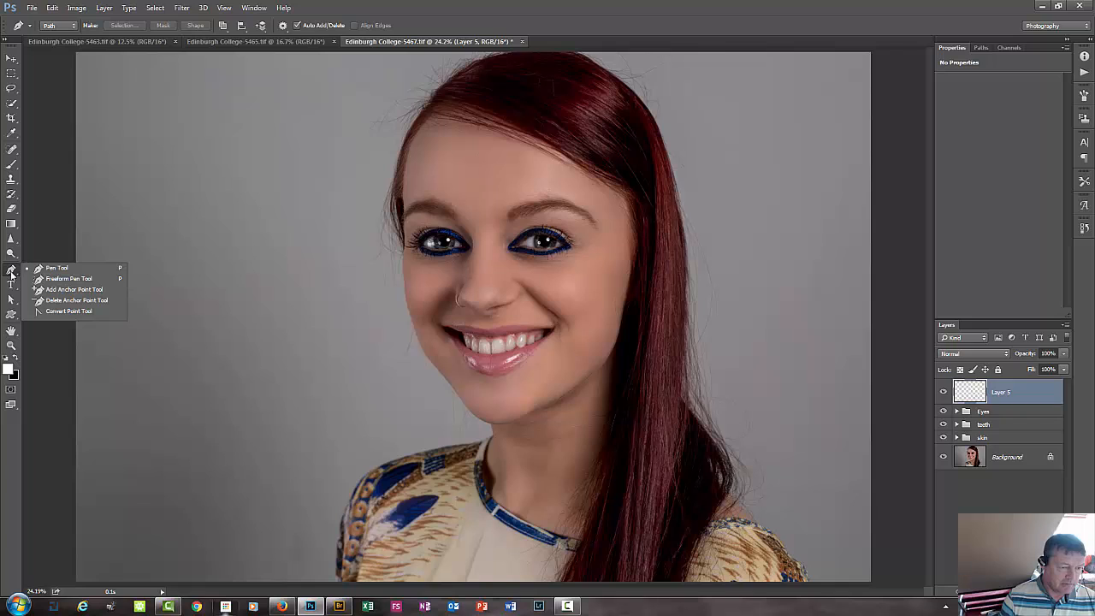
left_click(57, 269)
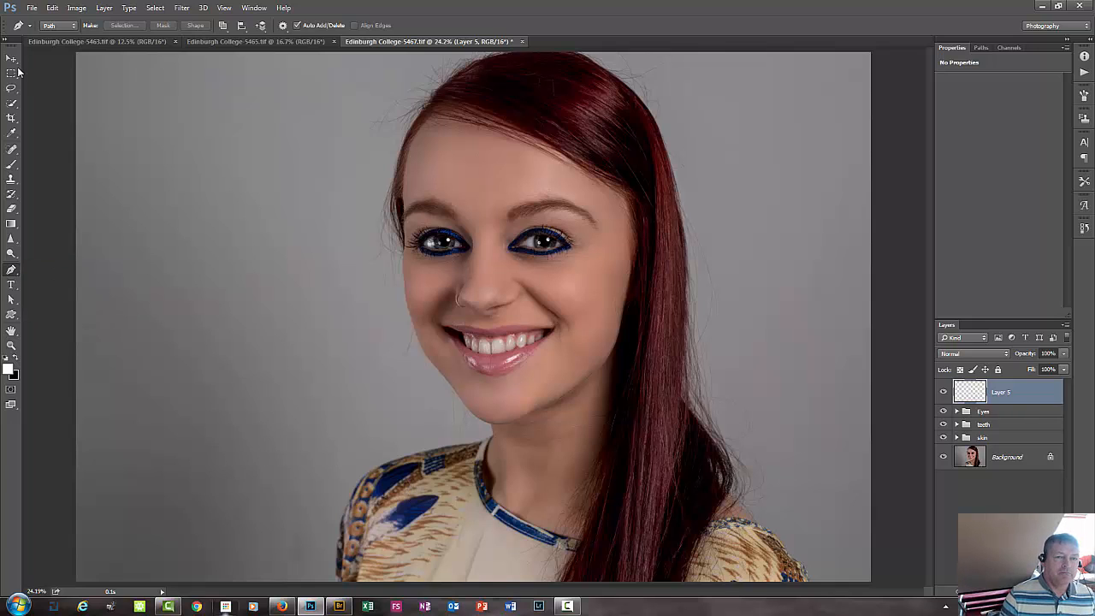
left_click(72, 26)
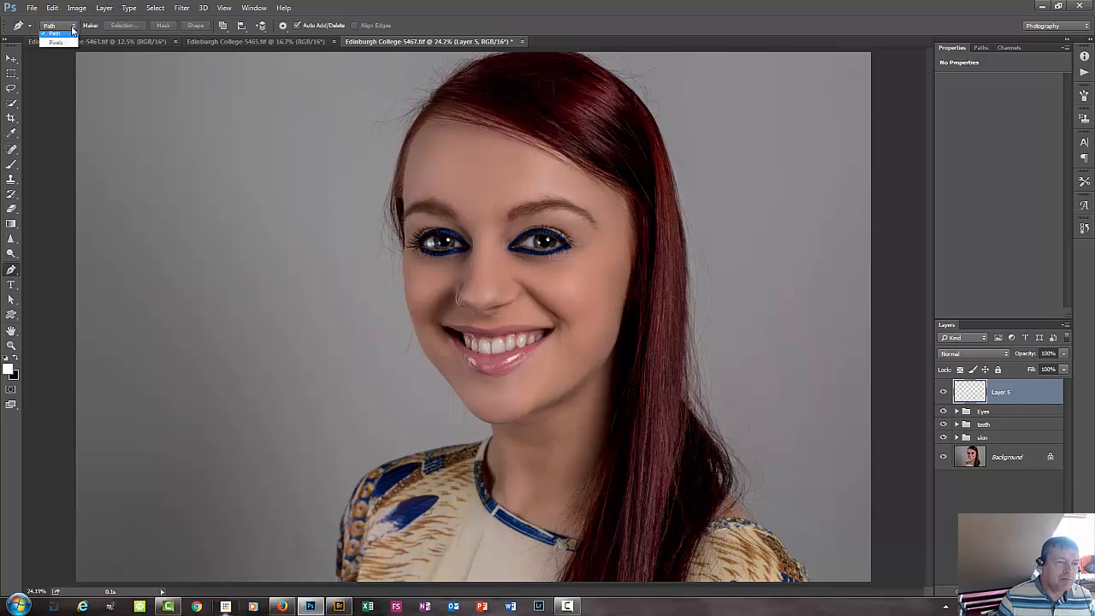
left_click(55, 45)
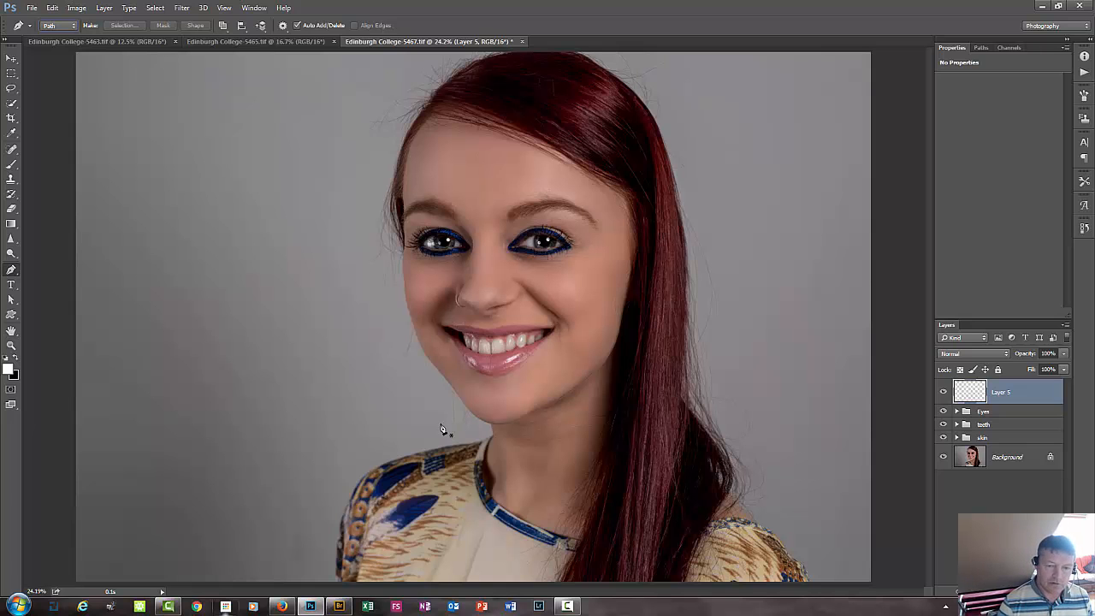
scroll(442, 429, "up", 3)
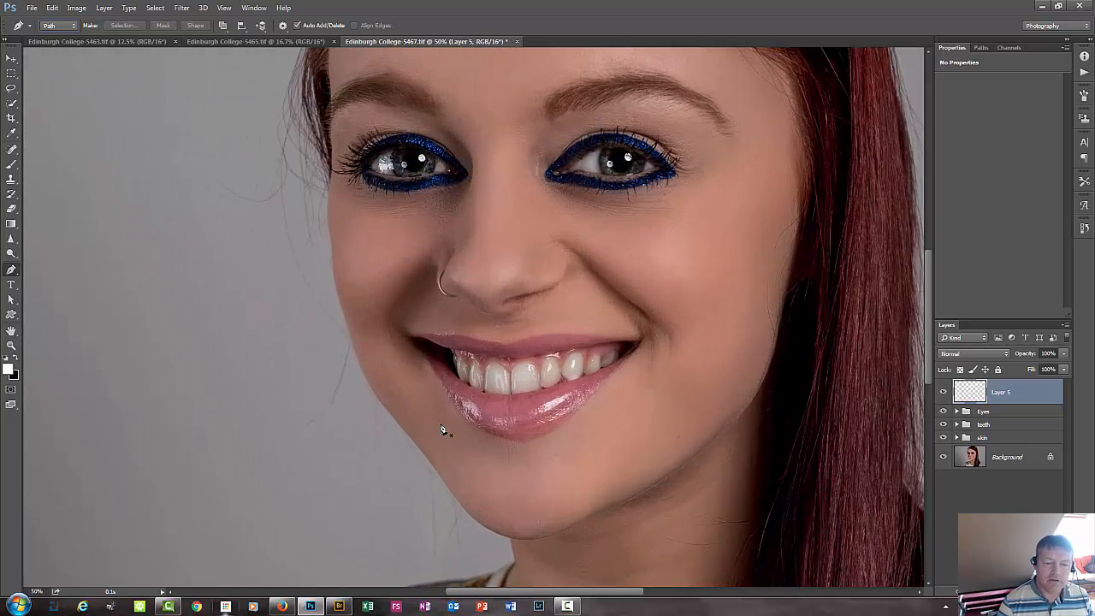
left_click(440, 424)
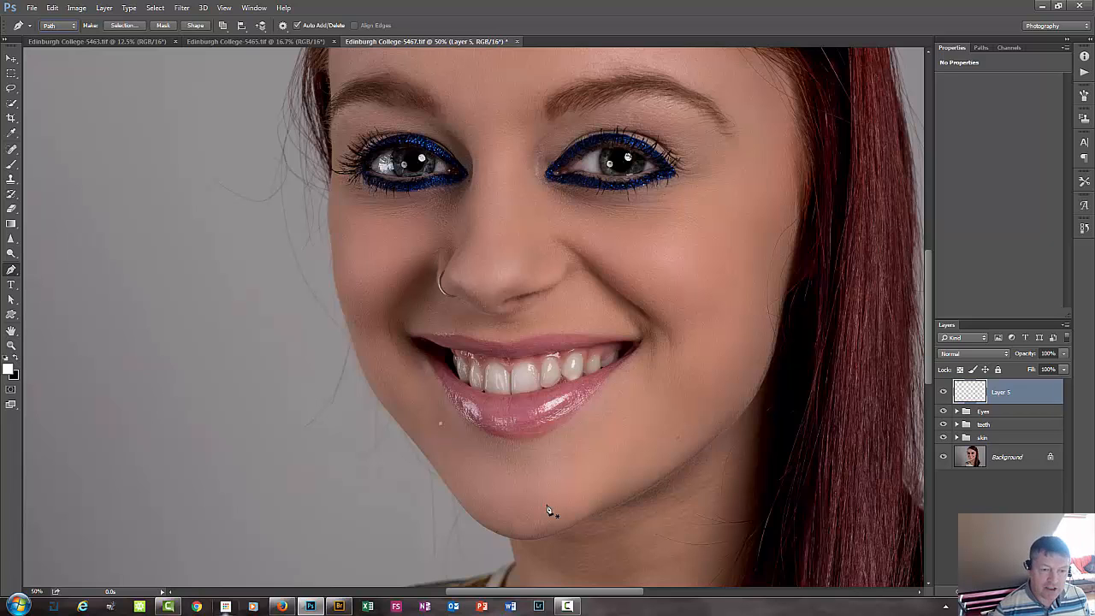
key("ctrl+minus")
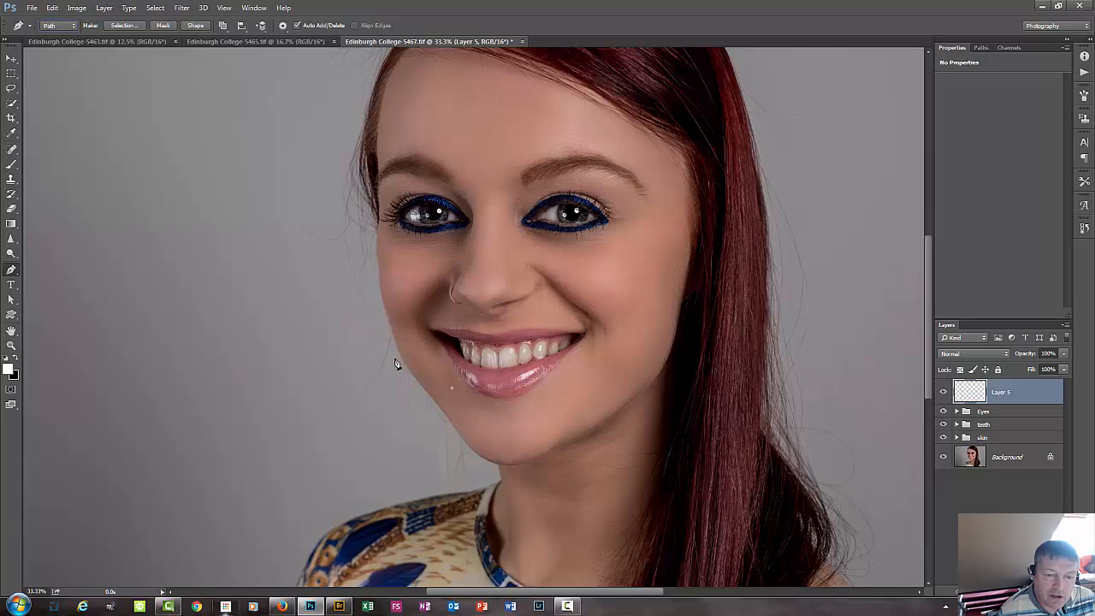
left_click(90, 229)
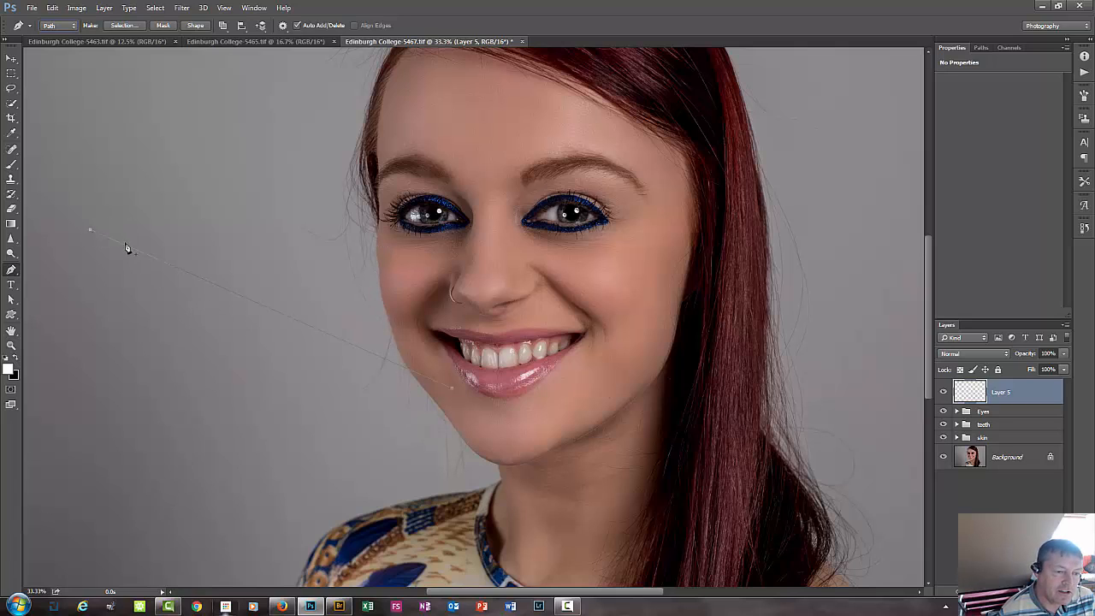
left_click(161, 189)
left_click(288, 231)
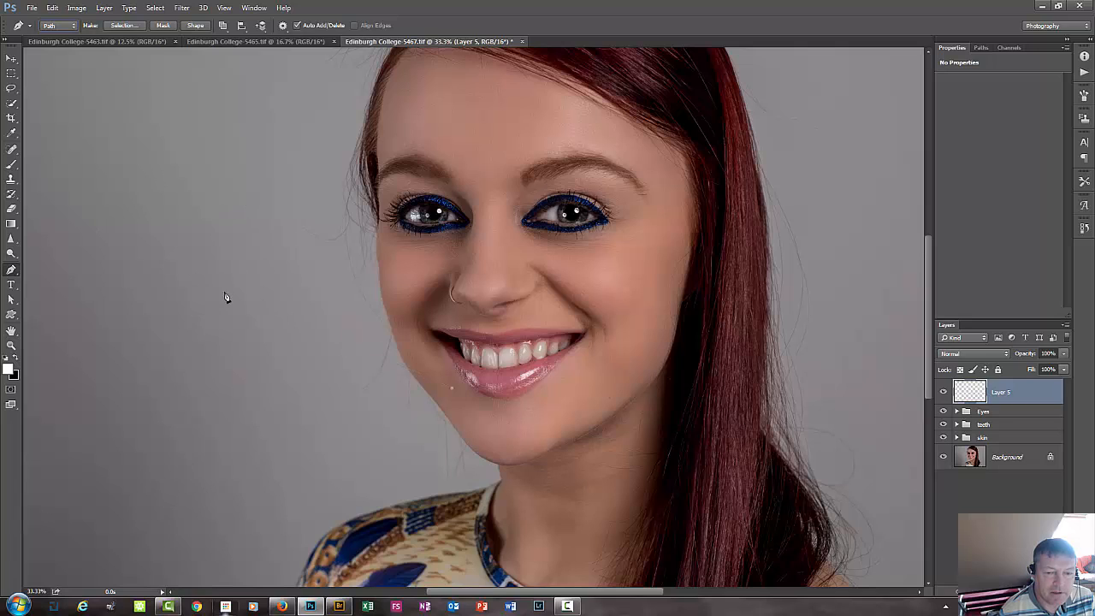
key("ctrl+alt+z")
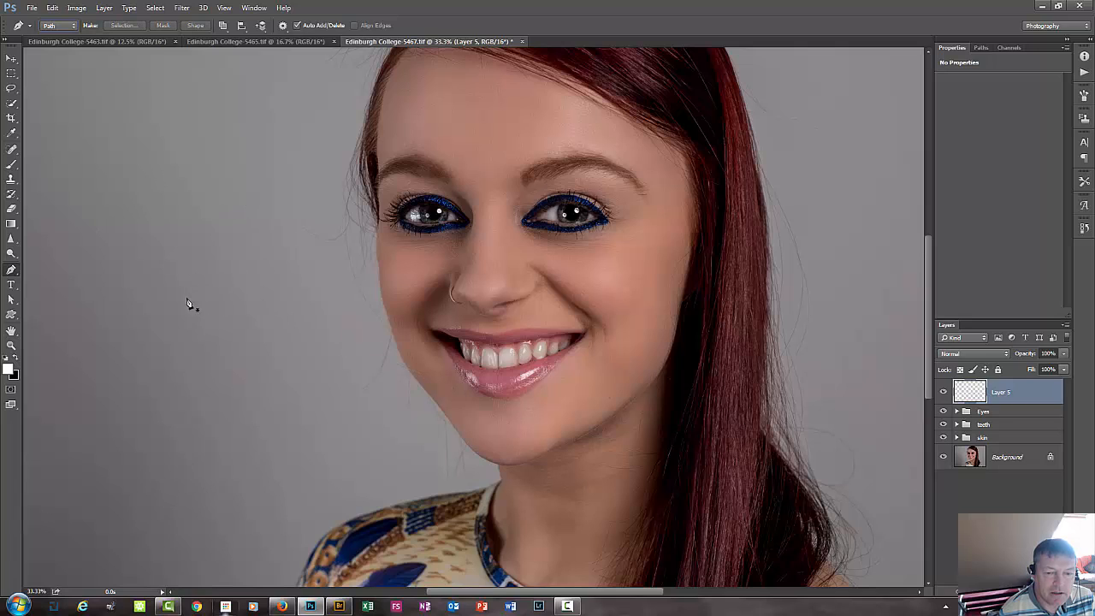
Try out a curved path segment on the grey background by pulling its direction handles, and discard it.
left_click(75, 229)
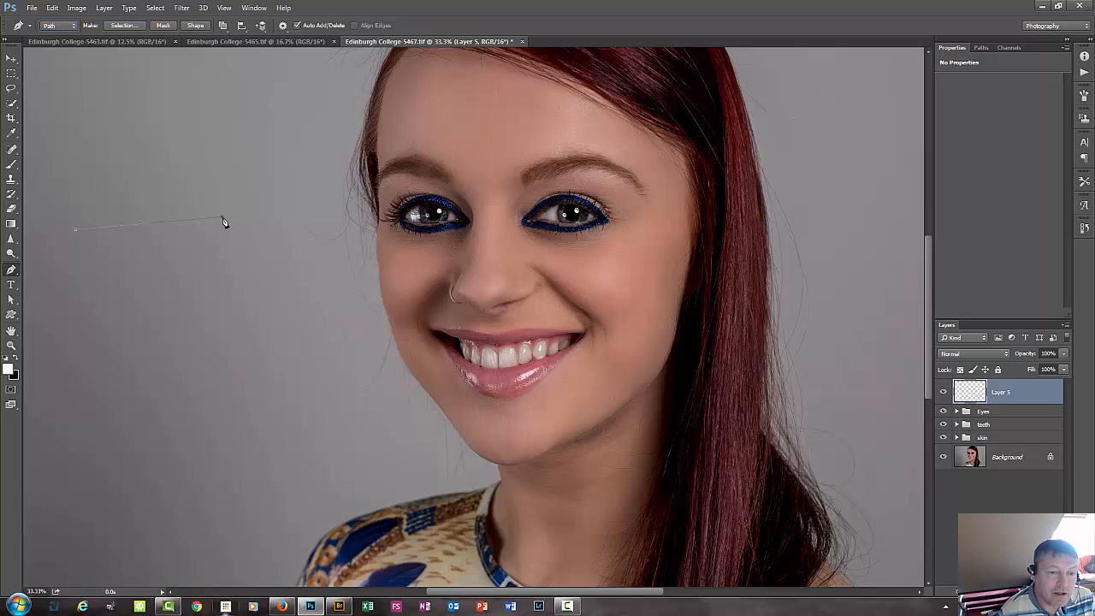
left_click_drag(248, 231, 256, 245)
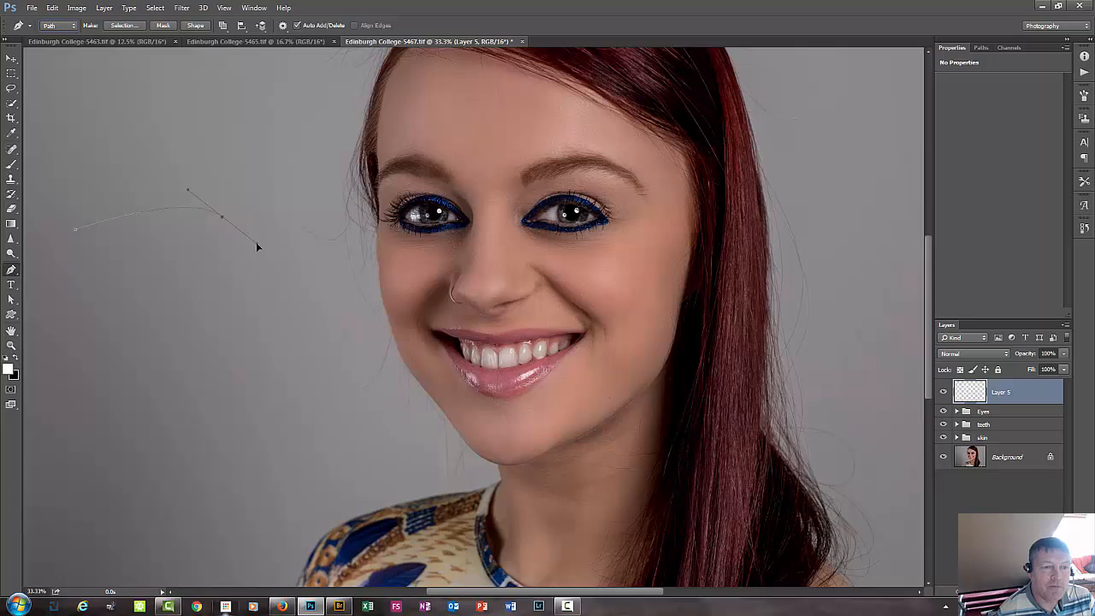
left_click_drag(256, 243, 304, 399)
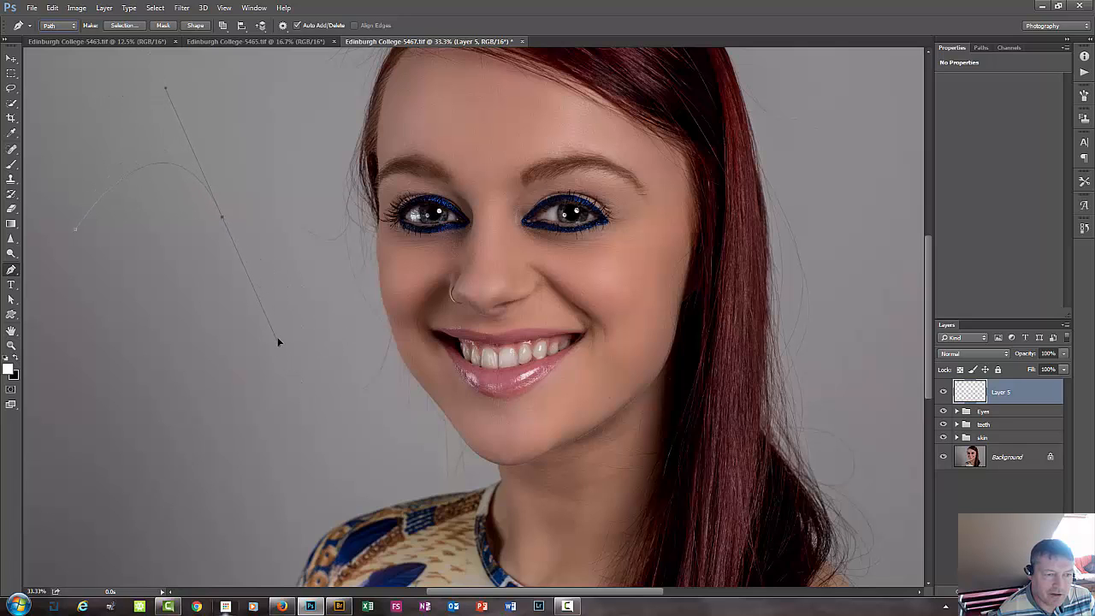
left_click_drag(278, 342, 255, 280)
mouse_move(230, 224)
left_mouse_down()
mouse_move(236, 208)
mouse_move(247, 223)
left_mouse_up()
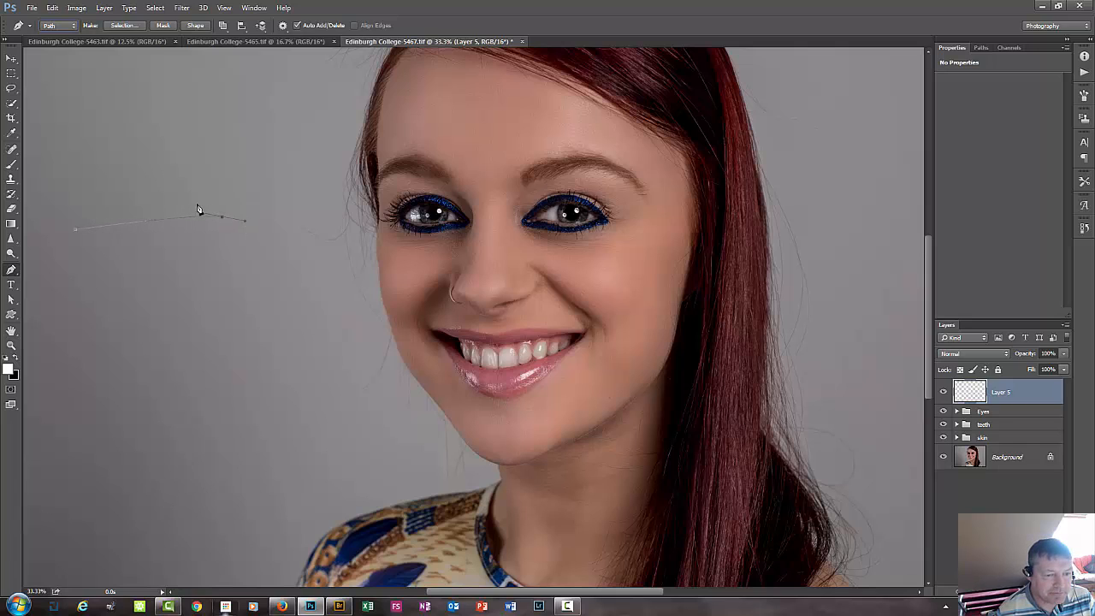
key("Return")
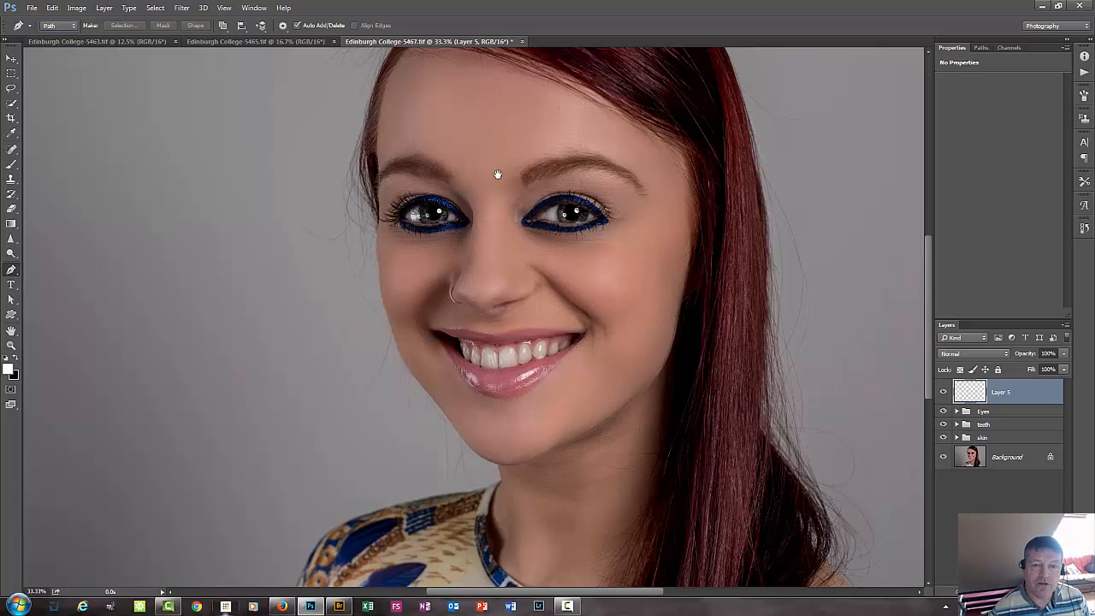
Start a path where the hair meets the shoulder and place anchor points up the outer edge of the dark hair.
left_click_drag(476, 208, 374, 271)
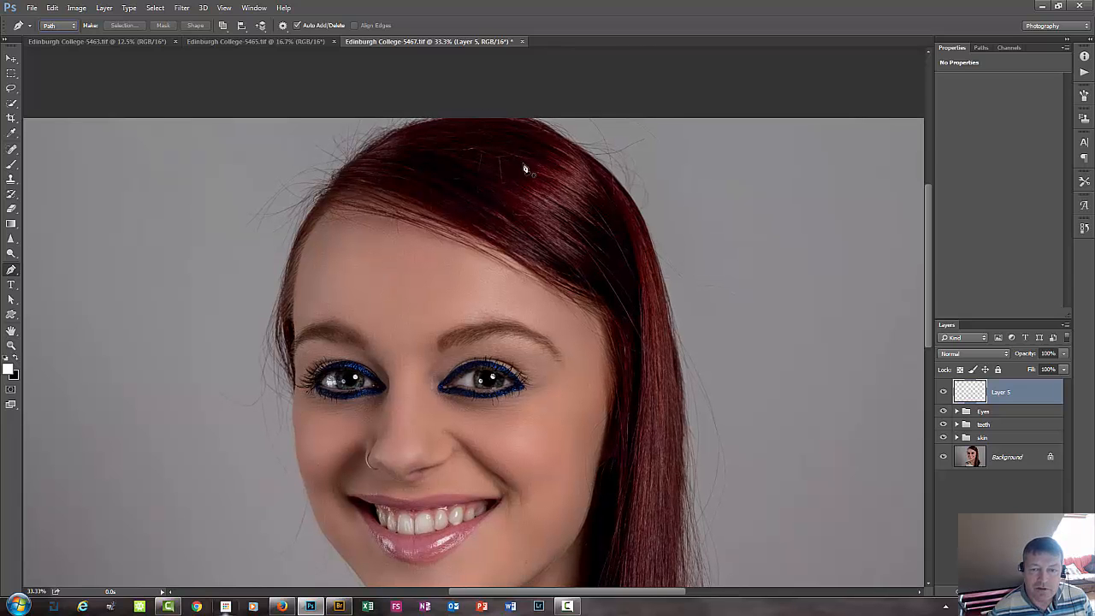
left_click_drag(492, 471, 413, 240)
left_click_drag(468, 401, 456, 179)
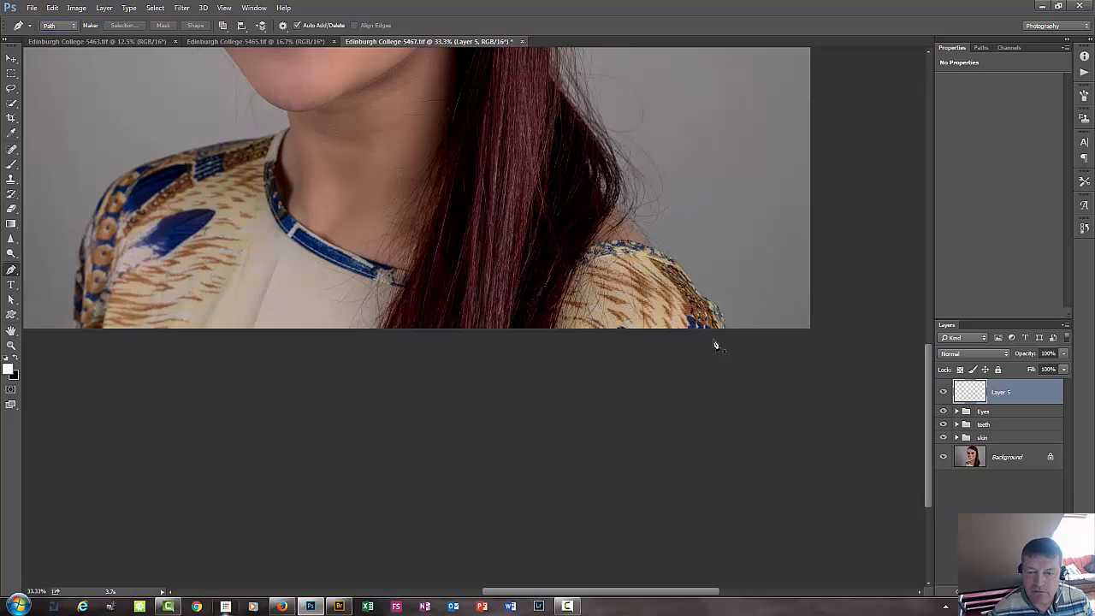
left_click(673, 263)
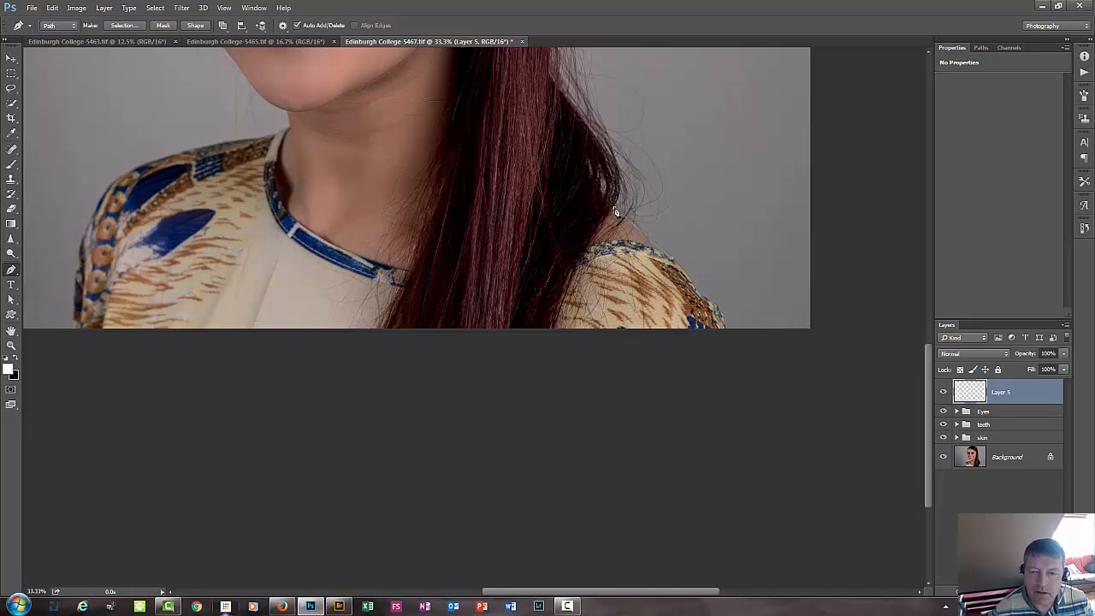
left_click(619, 170)
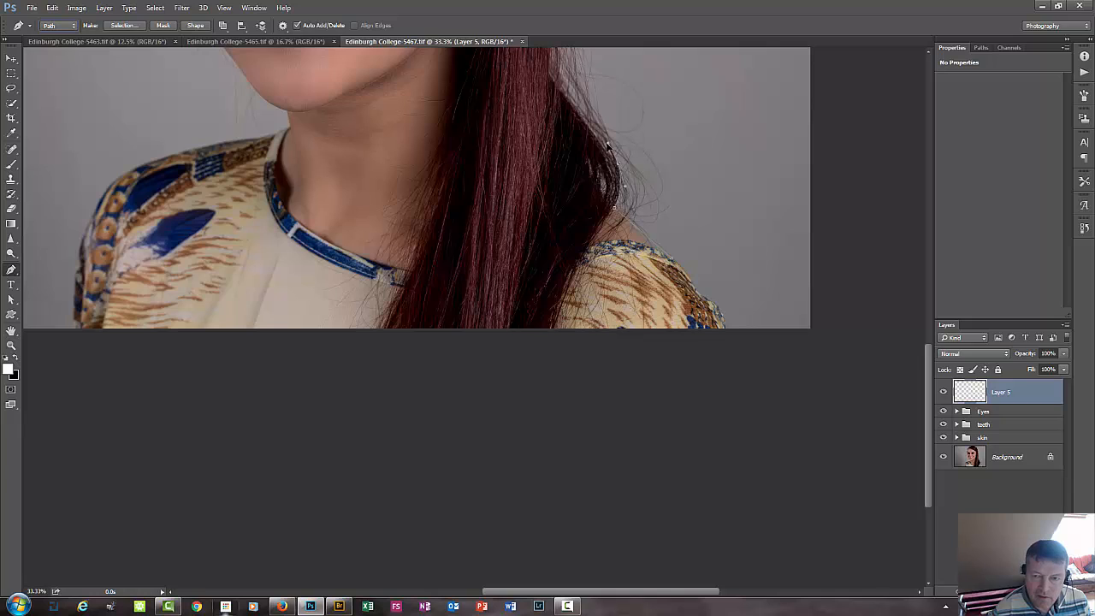
left_click(568, 100)
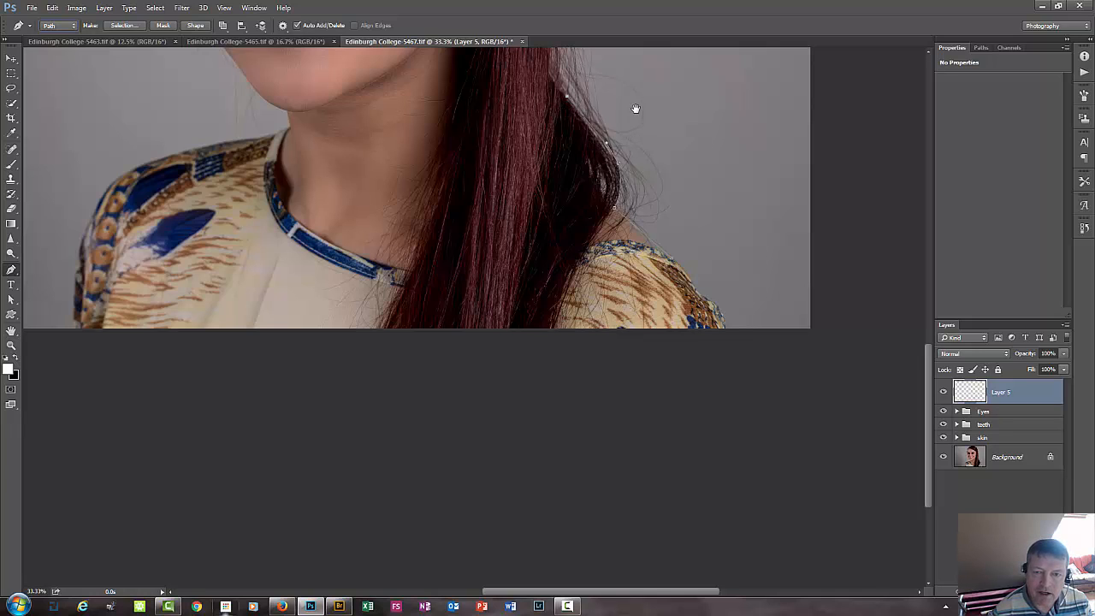
Continue the path up the outer edge of the long hair with a curved anchor point just above the bend.
left_click_drag(635, 108, 591, 215)
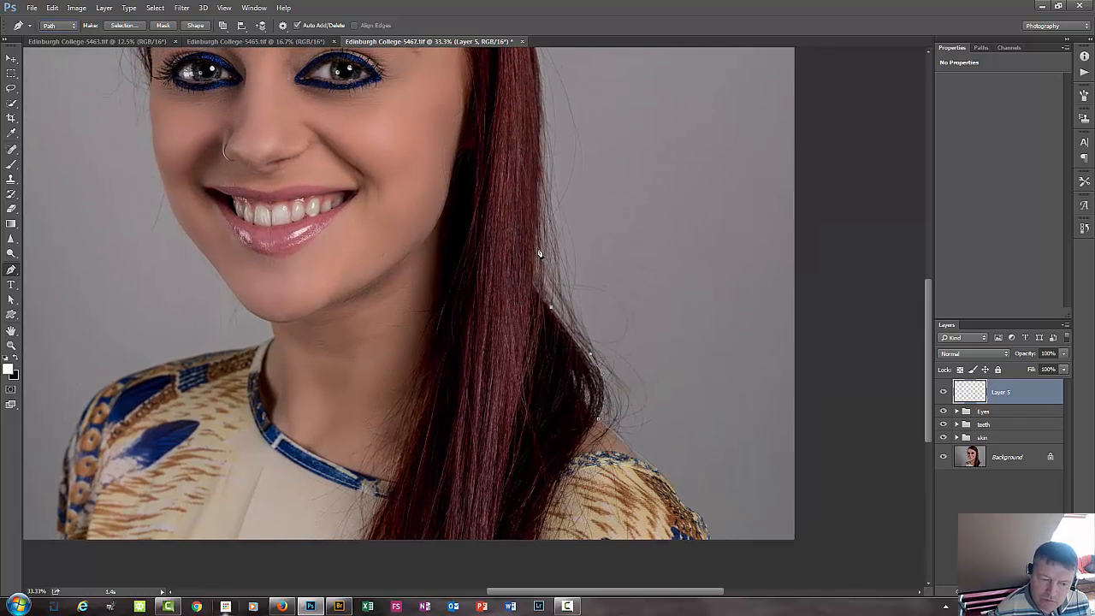
left_click_drag(537, 239, 548, 198)
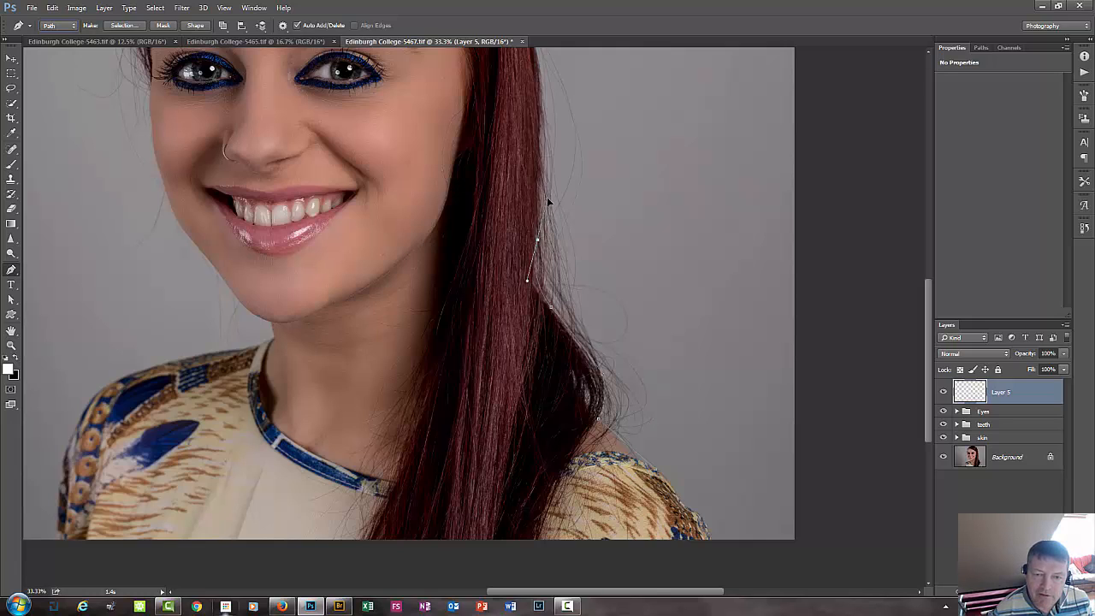
left_click_drag(548, 198, 547, 201)
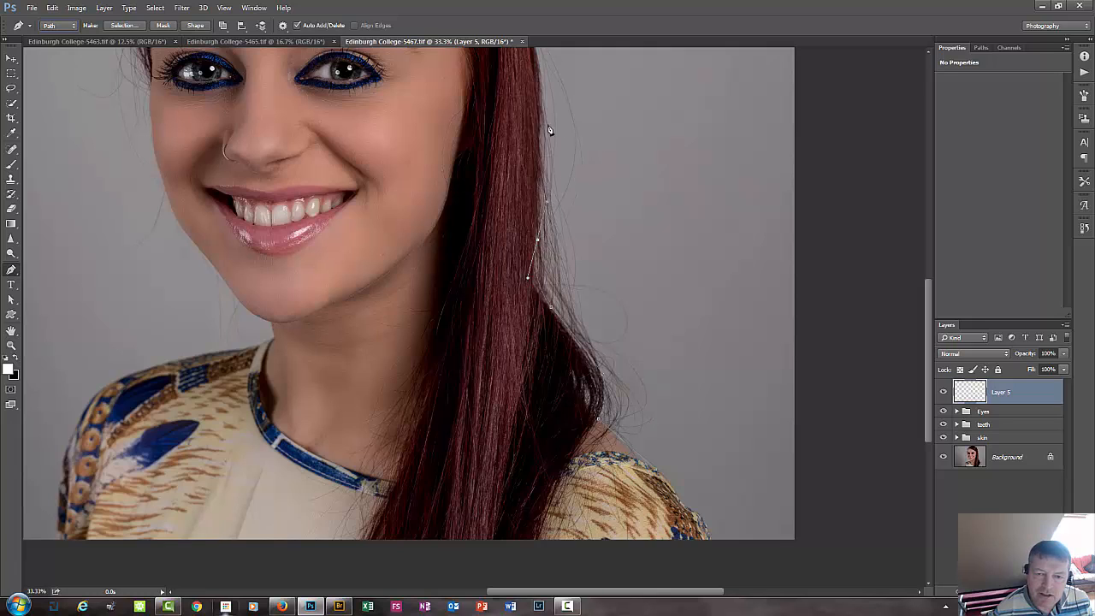
left_click_drag(540, 120, 538, 100)
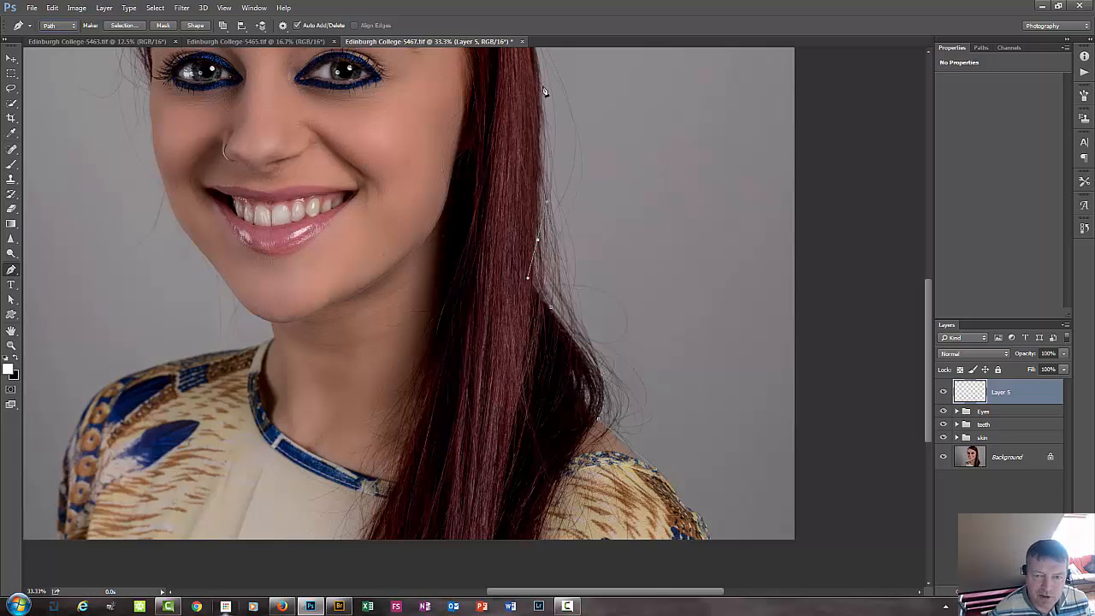
Remove the forward direction handle from the last curved anchor and place the next anchor higher on the hair's outer edge.
scroll(605, 195, "up", 4)
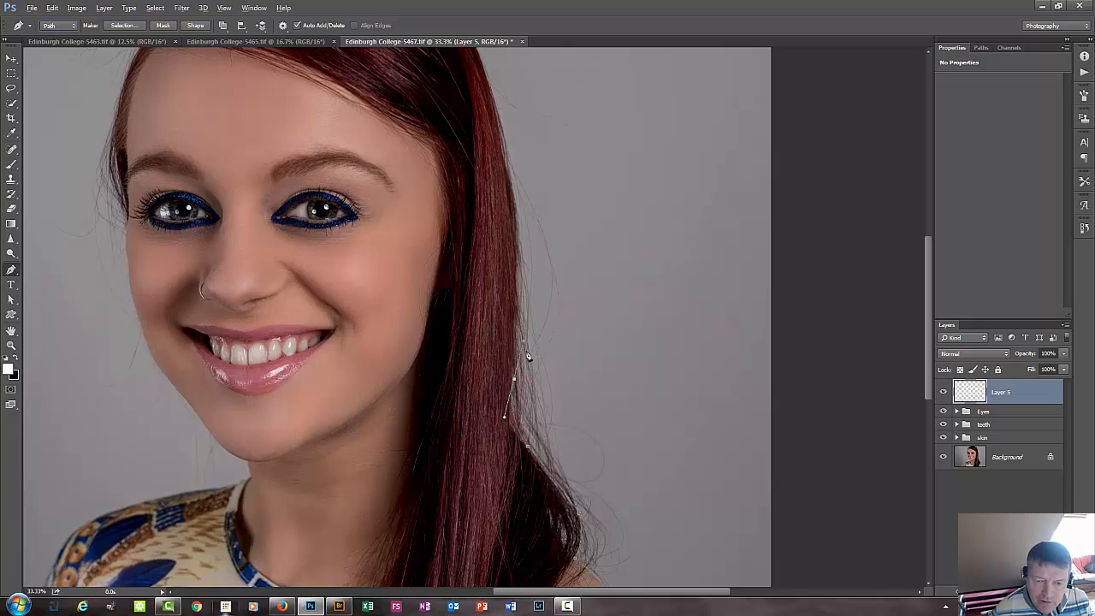
key("alt")
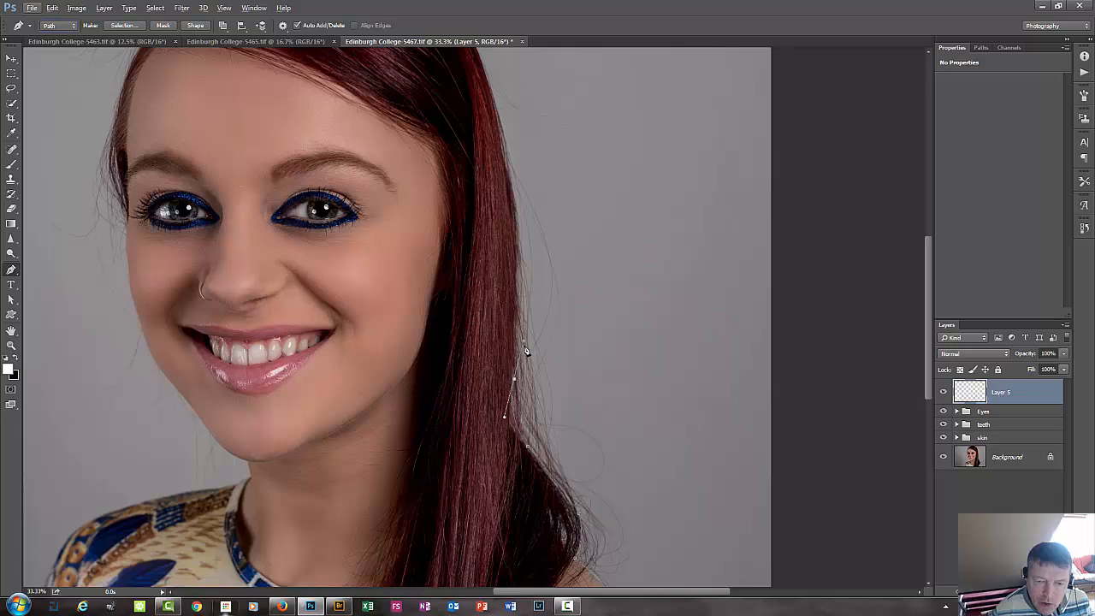
key("alt")
key("ctrl+z")
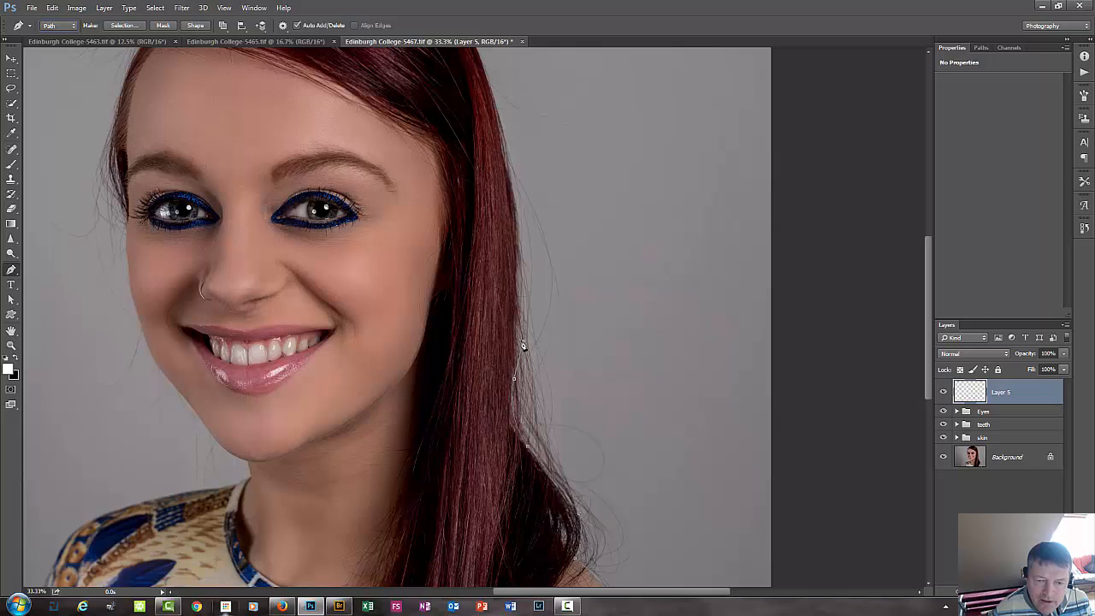
key("ctrl+z")
left_click(509, 341)
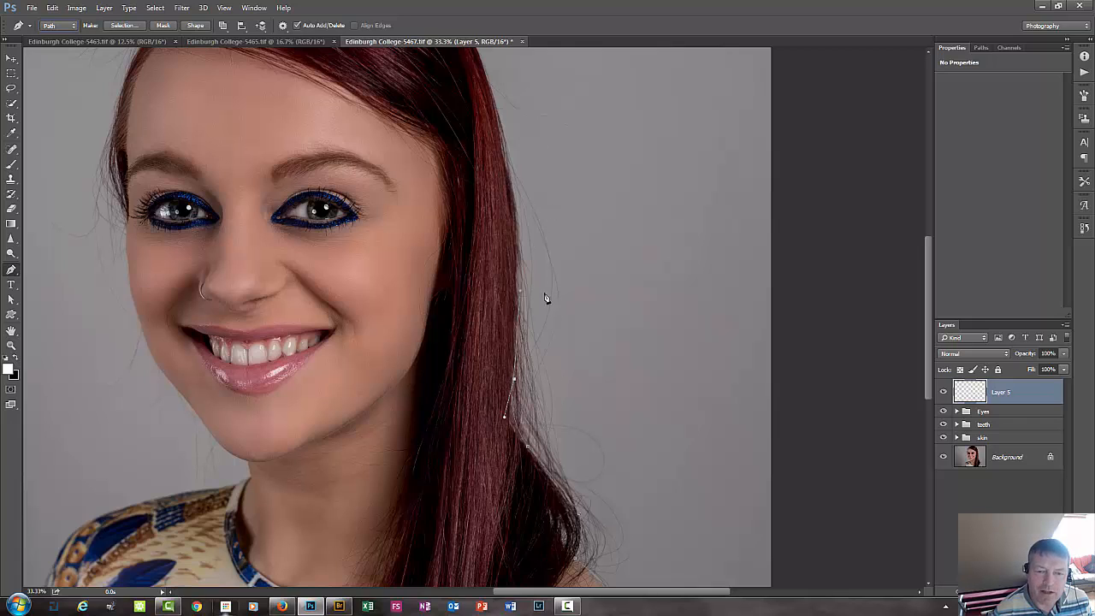
Add a curved anchor point at the hair's edge level with the eyebrows and adjust its forward direction handle to follow the hair.
left_click_drag(511, 175, 485, 103)
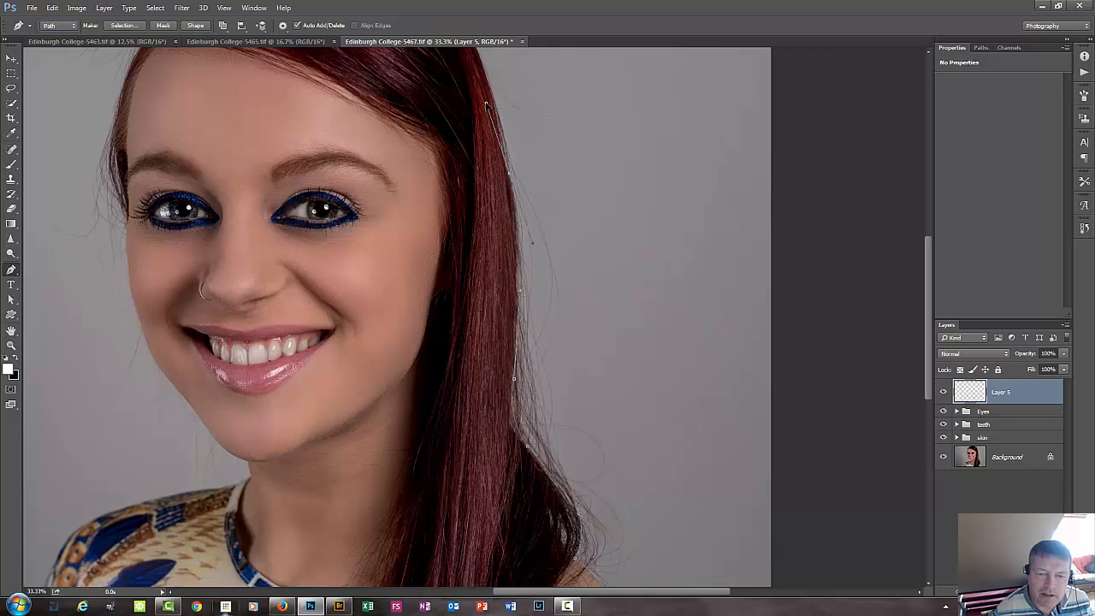
right_click(486, 104)
left_click(609, 19)
left_click_drag(486, 103, 496, 95)
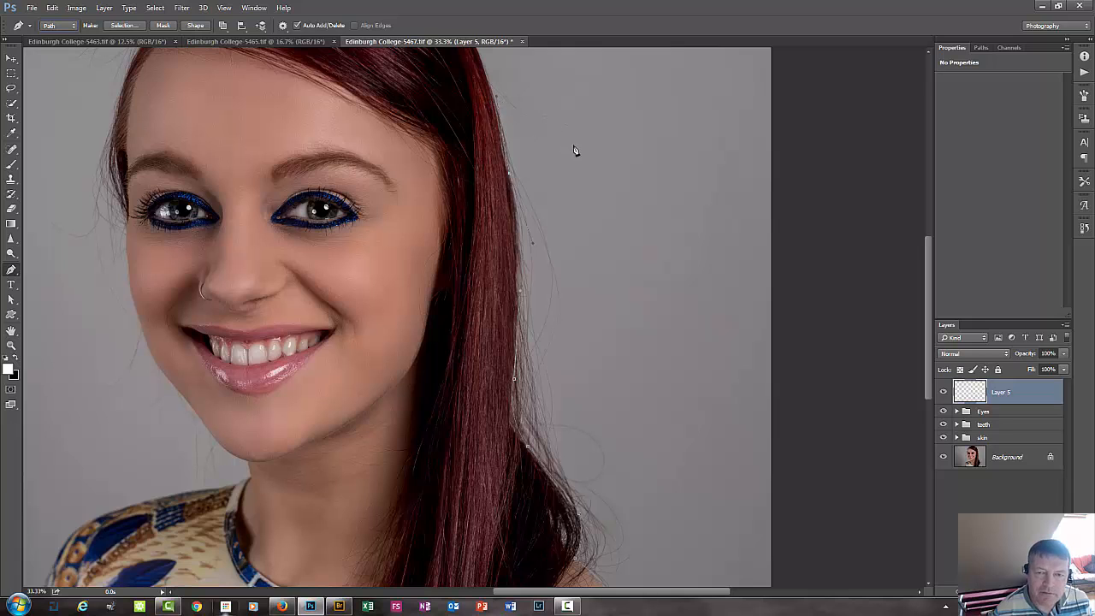
Extend the path past the crown and close it around the background beside the hair, with corner points beyond the canvas edges.
left_click_drag(589, 142, 573, 337)
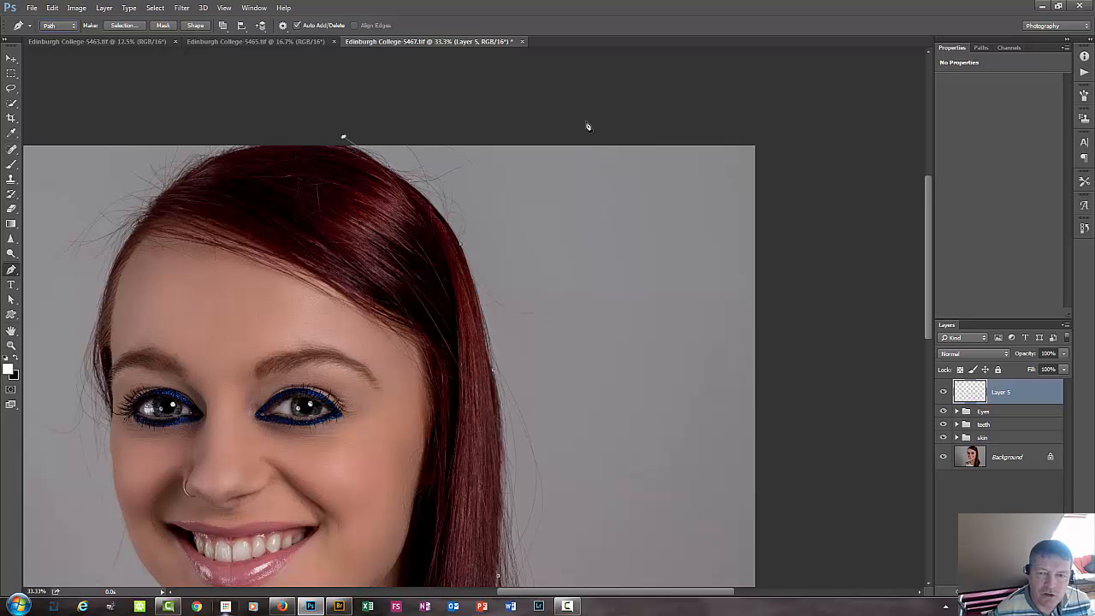
left_click(610, 109)
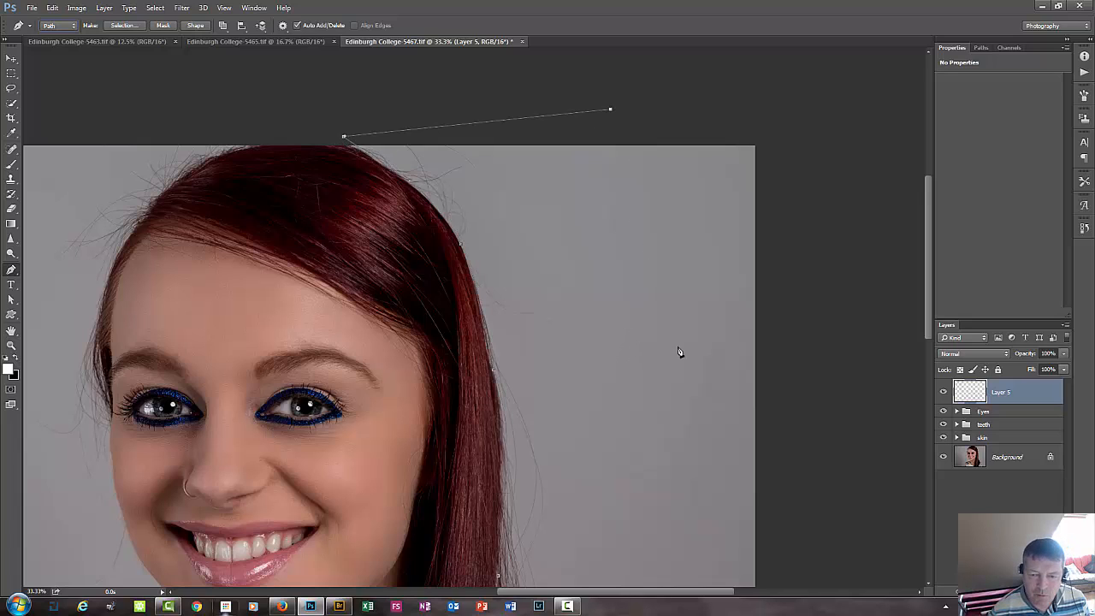
left_click(673, 421)
left_click_drag(622, 499, 608, 313)
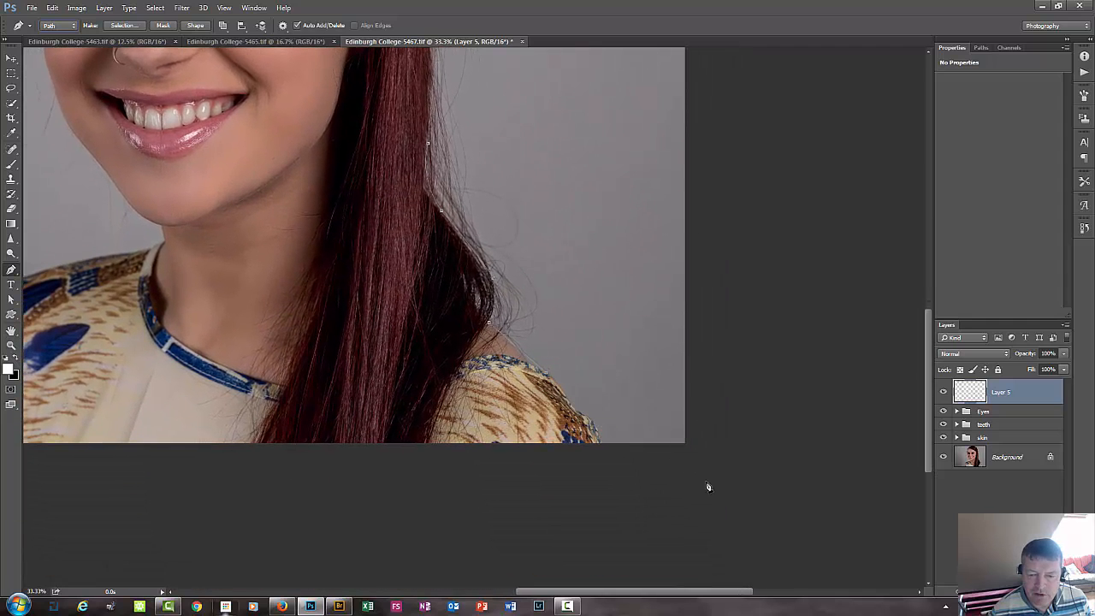
left_click(701, 480)
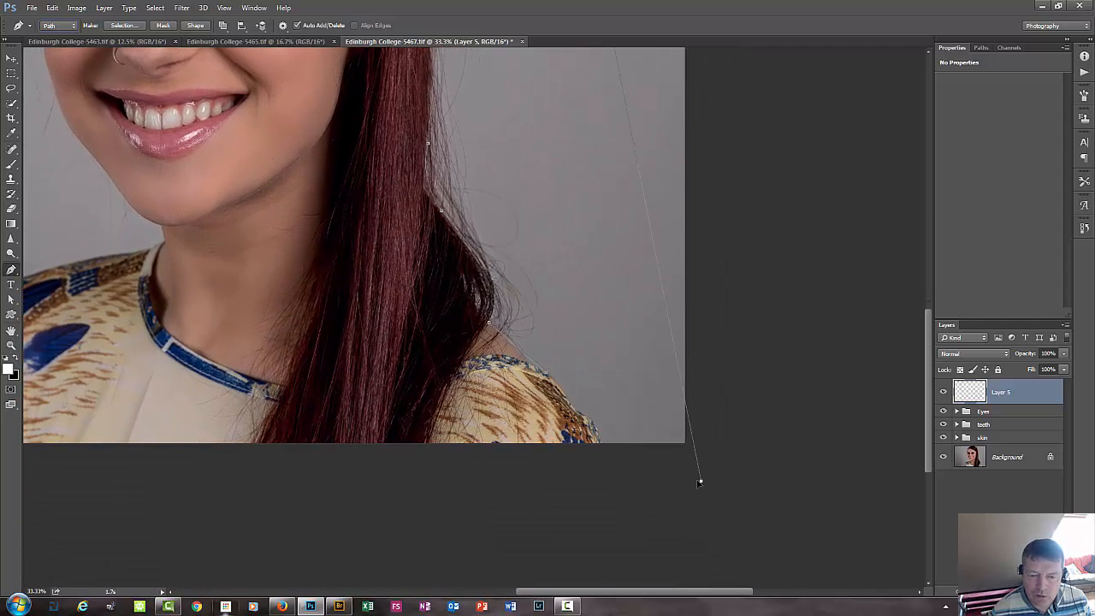
left_click(545, 379)
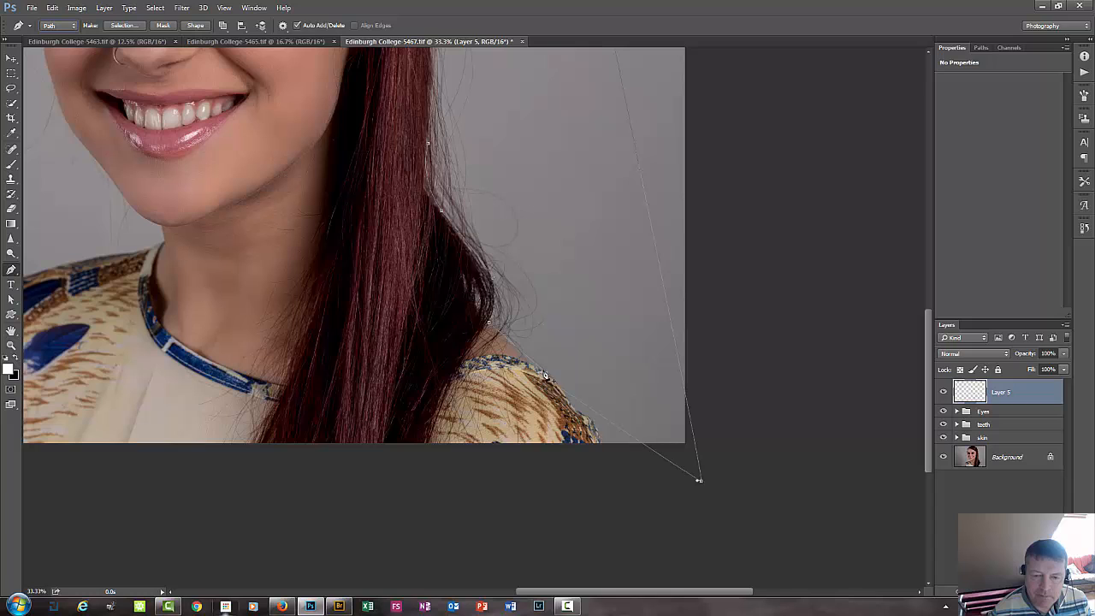
Convert the closed path beside the long hair into a new anti-aliased selection.
right_click(586, 334)
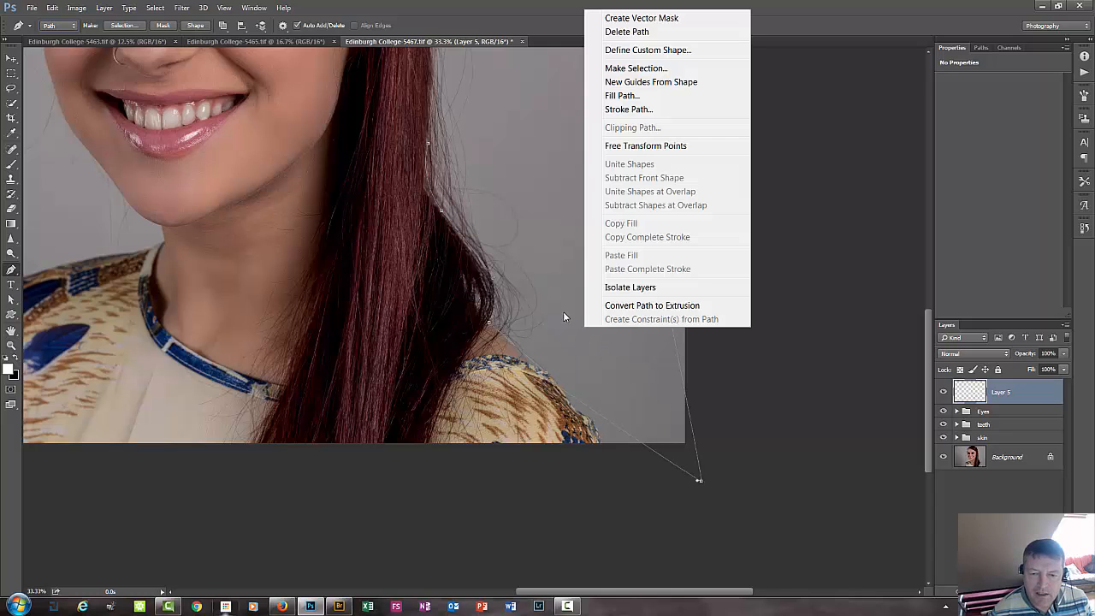
left_click(663, 72)
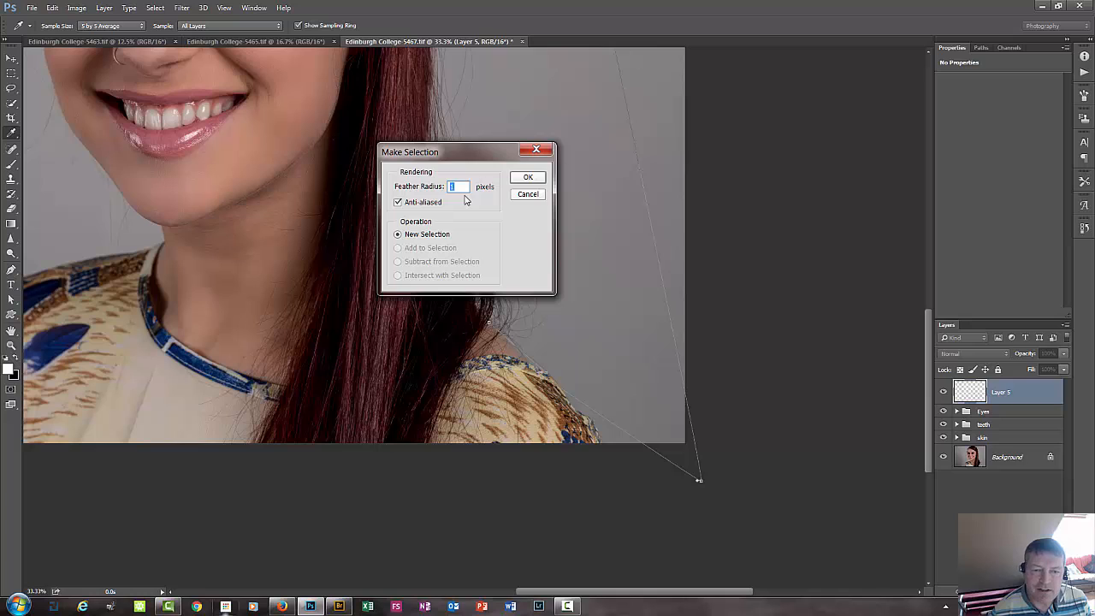
left_click(526, 178)
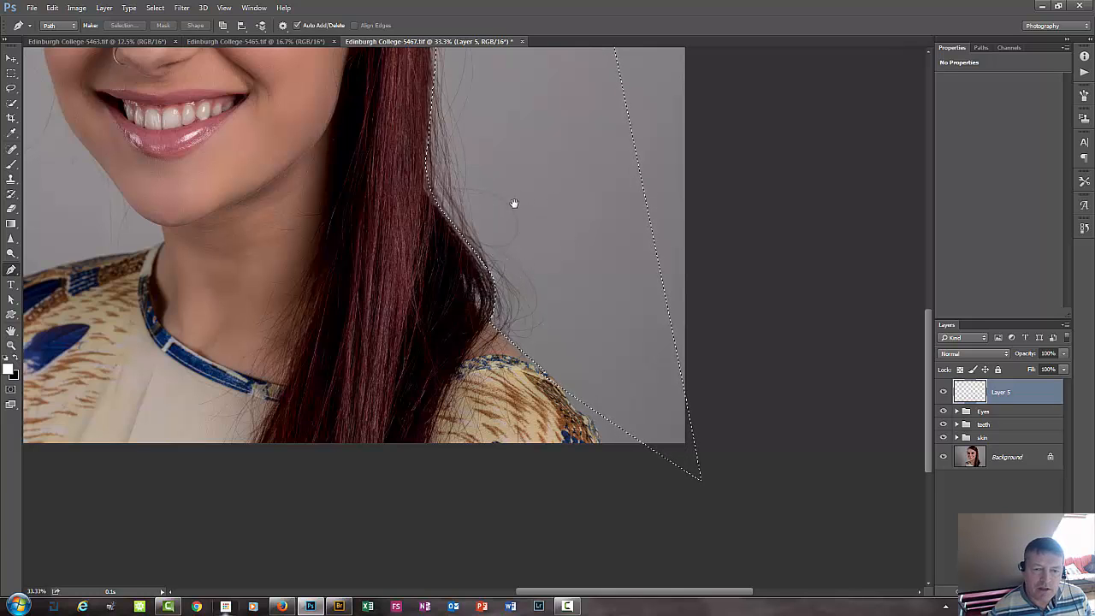
Switch to the Brush tool and enlarge the brush to 674 px for painting the selected background near the crown.
left_click_drag(508, 247, 486, 483)
left_click_drag(510, 302, 561, 437)
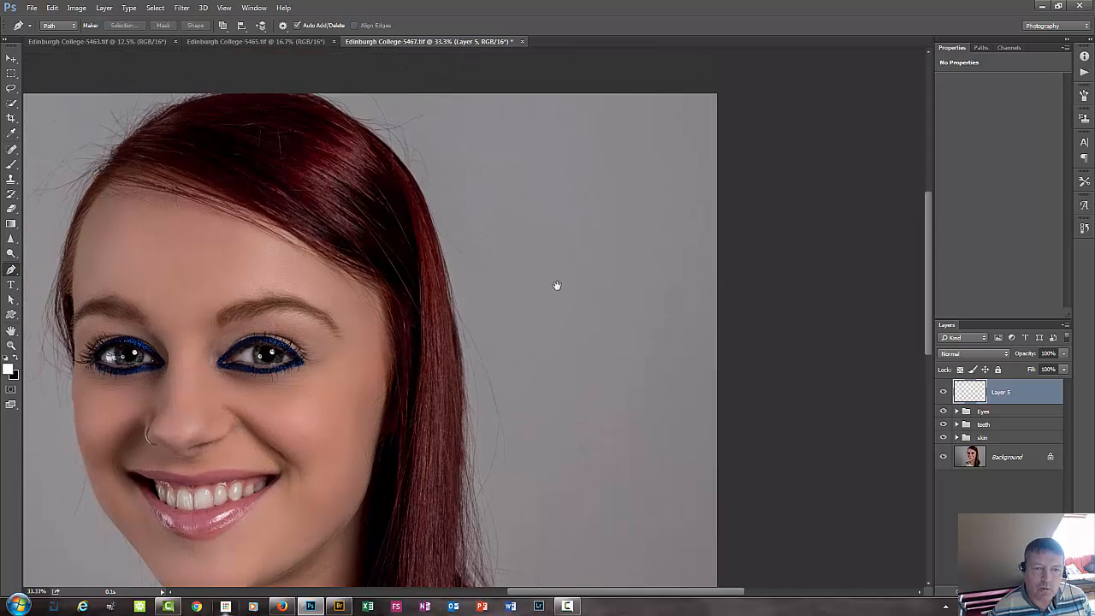
left_click_drag(523, 229, 535, 264)
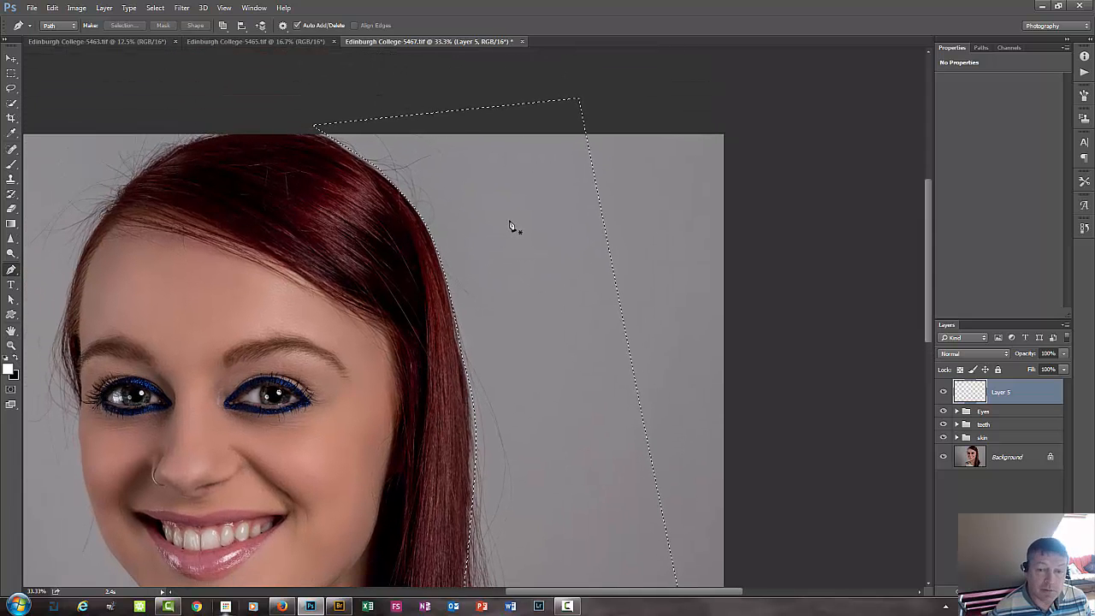
key("b")
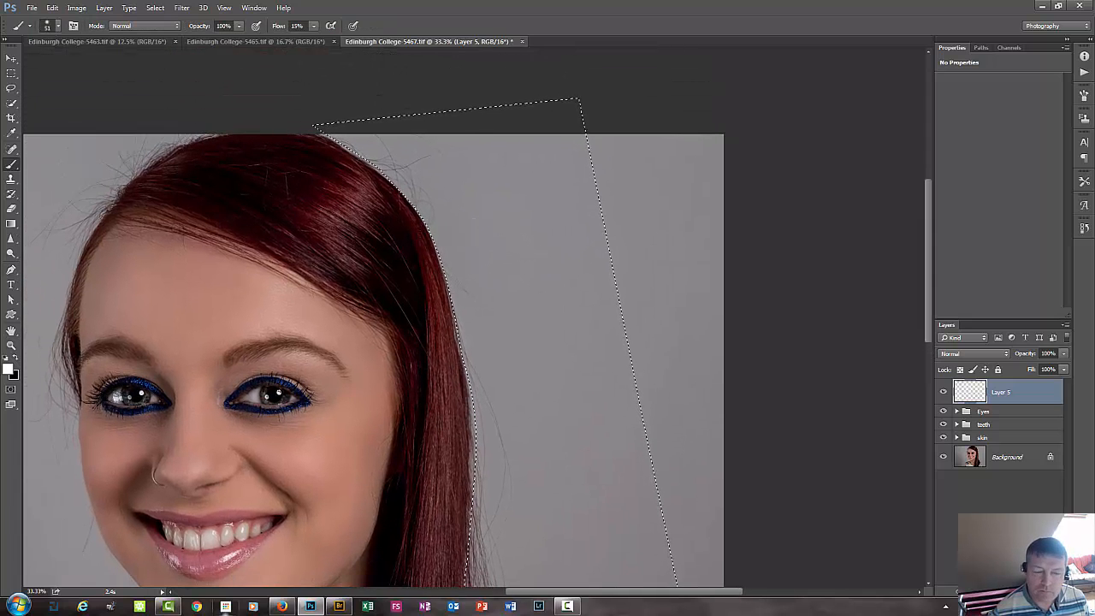
mouse_move(488, 248)
left_mouse_down()
mouse_move(552, 246)
mouse_move(585, 212)
mouse_move(606, 175)
mouse_move(596, 129)
mouse_move(573, 128)
left_mouse_up()
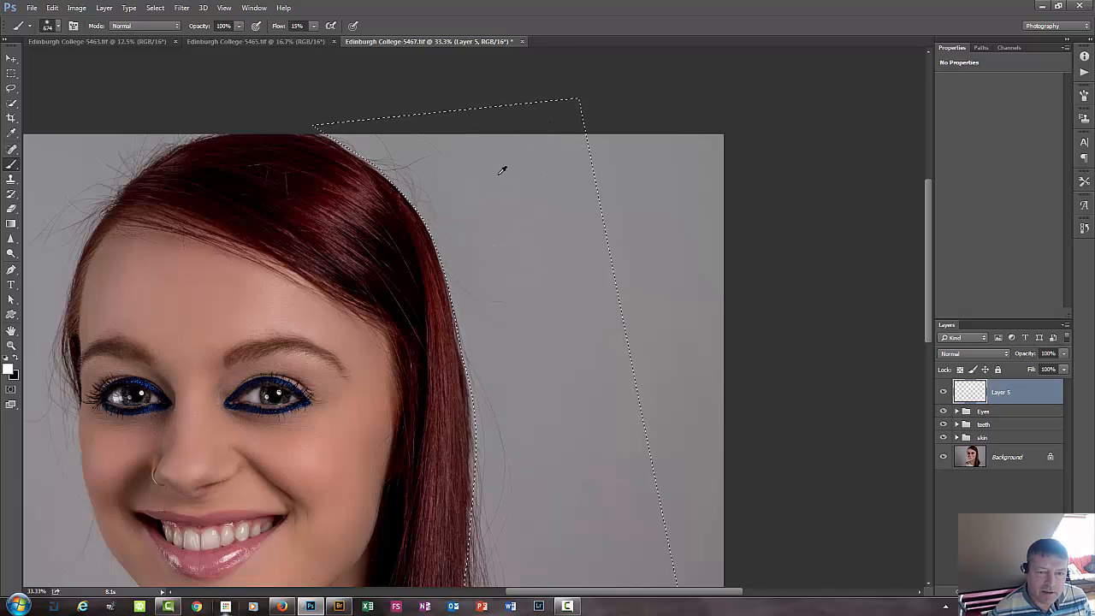
Sample the background grey beside the crown and paint over the flyaway hairs there, inside the selection.
left_click(487, 161, "alt")
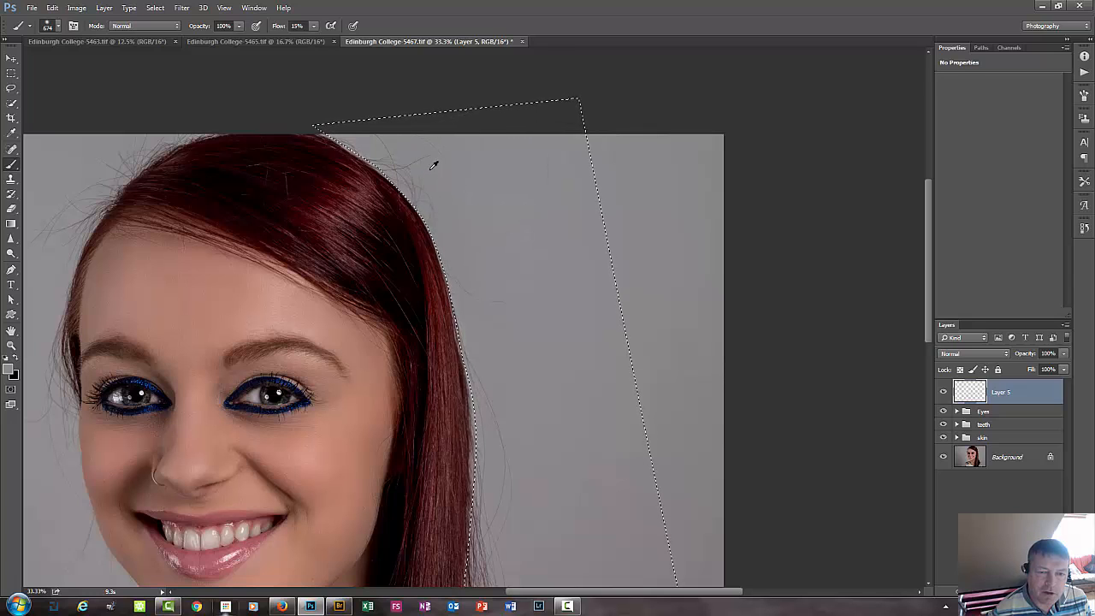
left_click(432, 175, "alt")
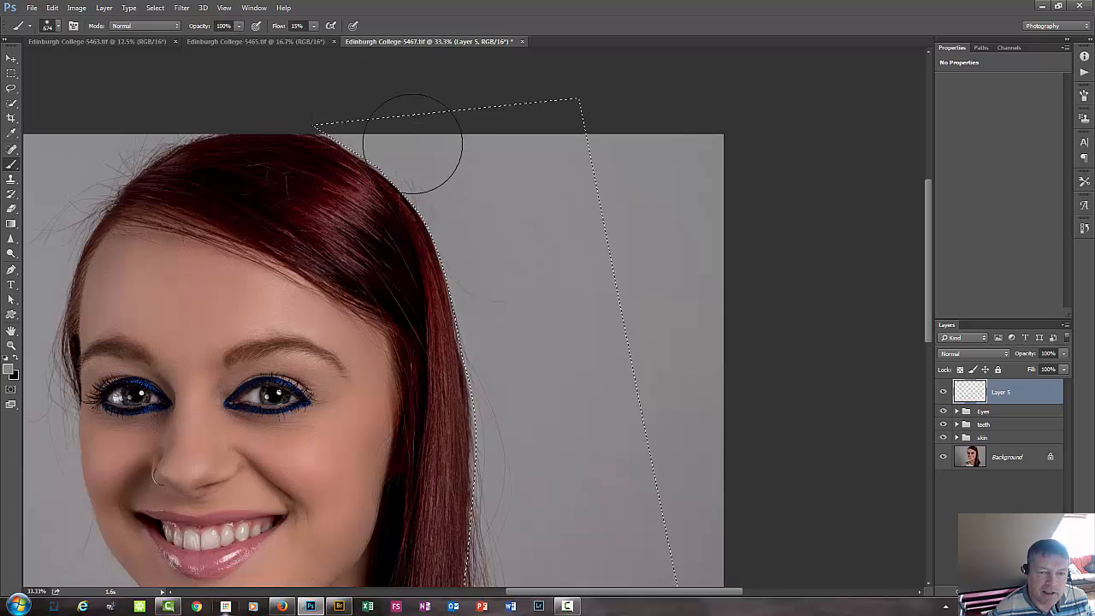
mouse_move(412, 144)
left_mouse_down()
mouse_move(426, 174)
mouse_move(452, 138)
mouse_move(443, 166)
left_mouse_up()
left_click(525, 200, "alt")
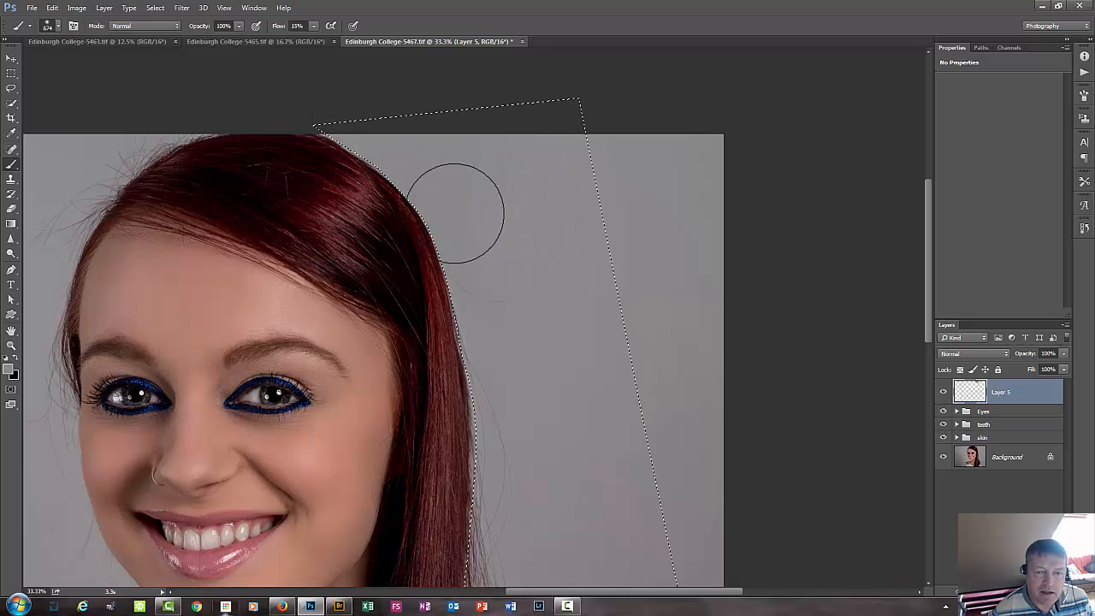
mouse_move(455, 213)
left_mouse_down()
mouse_move(454, 191)
mouse_move(511, 201)
mouse_move(518, 190)
left_mouse_up()
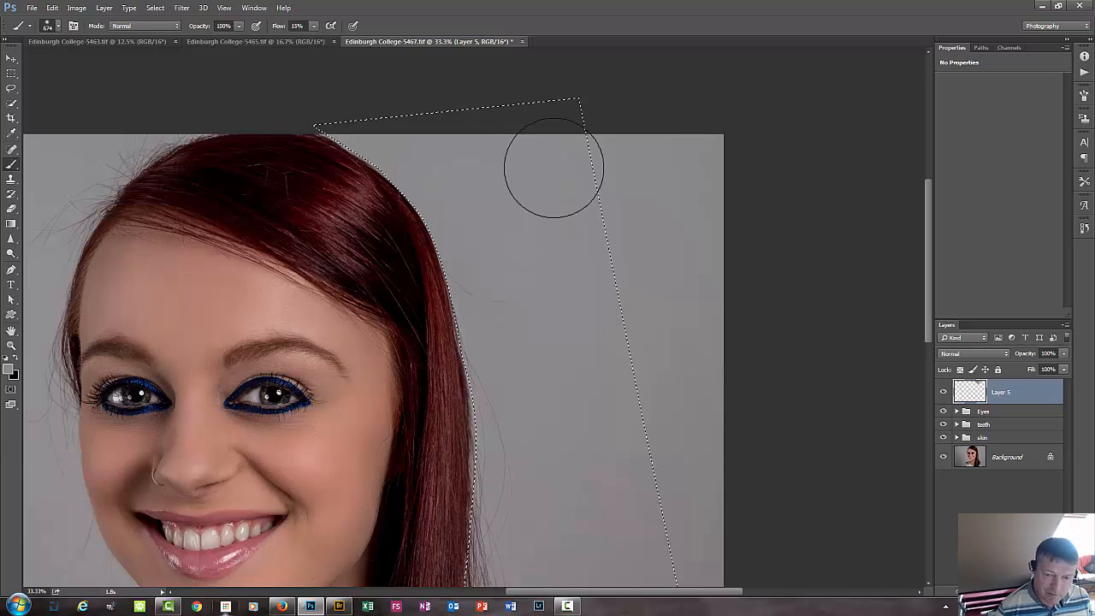
Brush background grey over the stray hairs along the long hair's outer edge down to the shoulder, within the selection.
key("ctrl+minus")
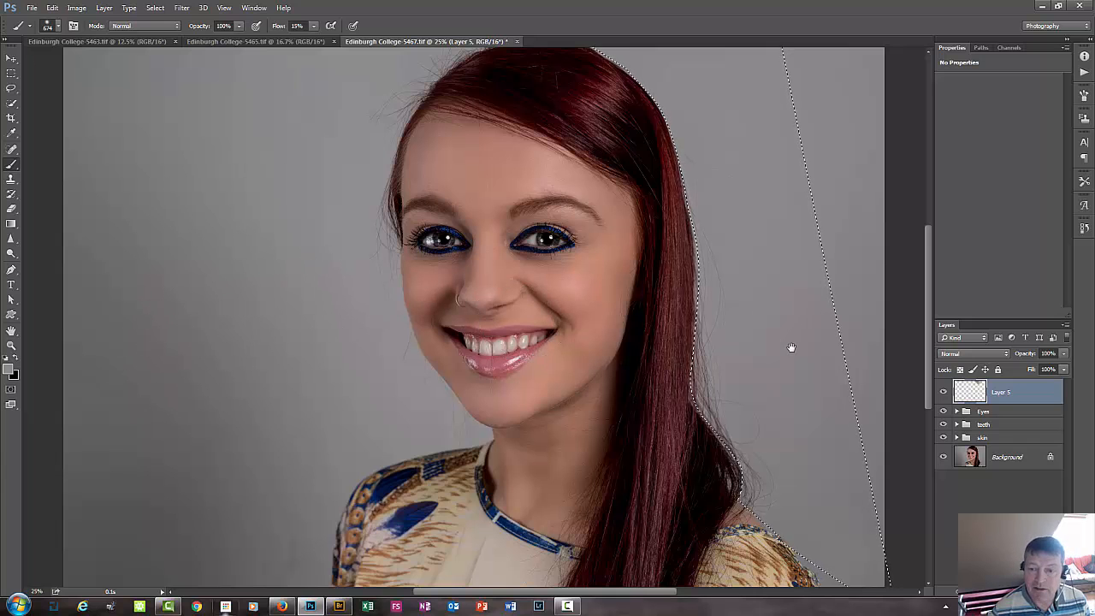
left_click_drag(791, 348, 624, 385)
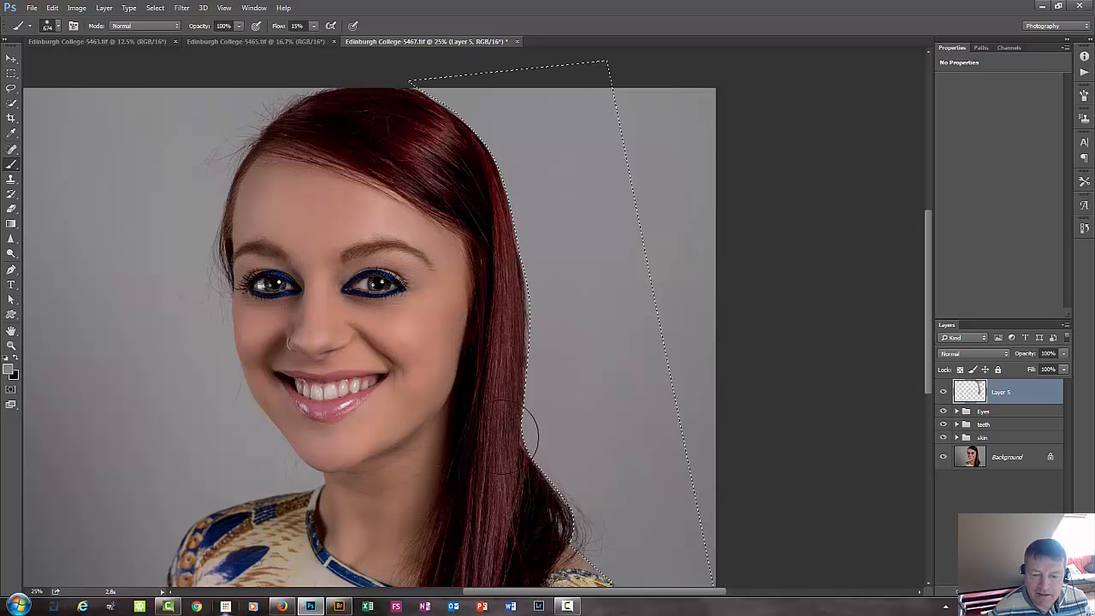
left_click_drag(605, 400, 584, 303)
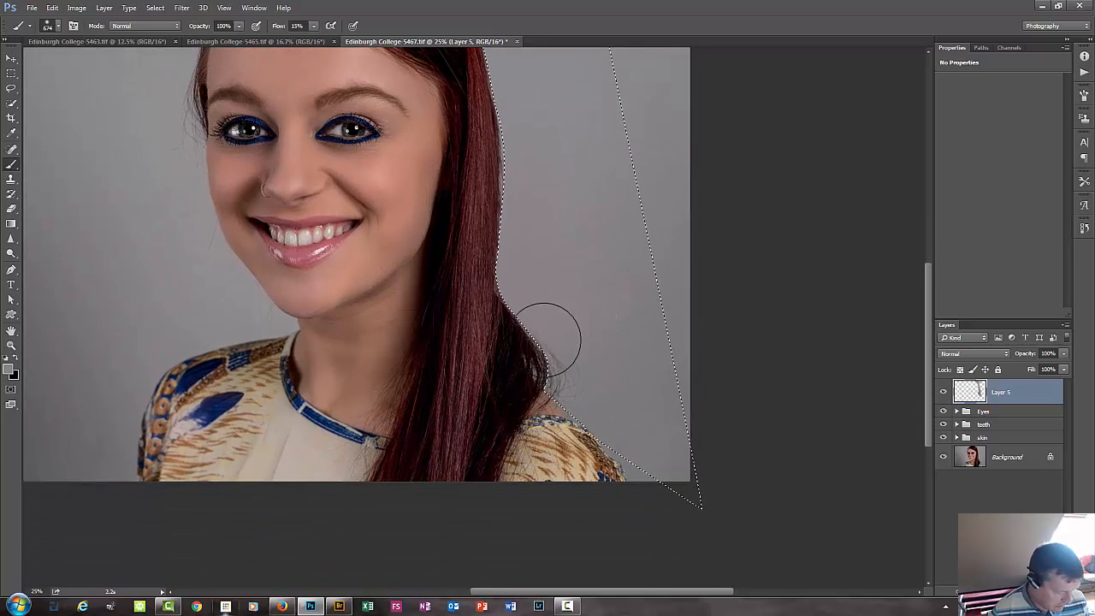
mouse_move(570, 349)
left_mouse_down()
mouse_move(560, 336)
mouse_move(534, 342)
left_mouse_up()
left_click(626, 367, "alt")
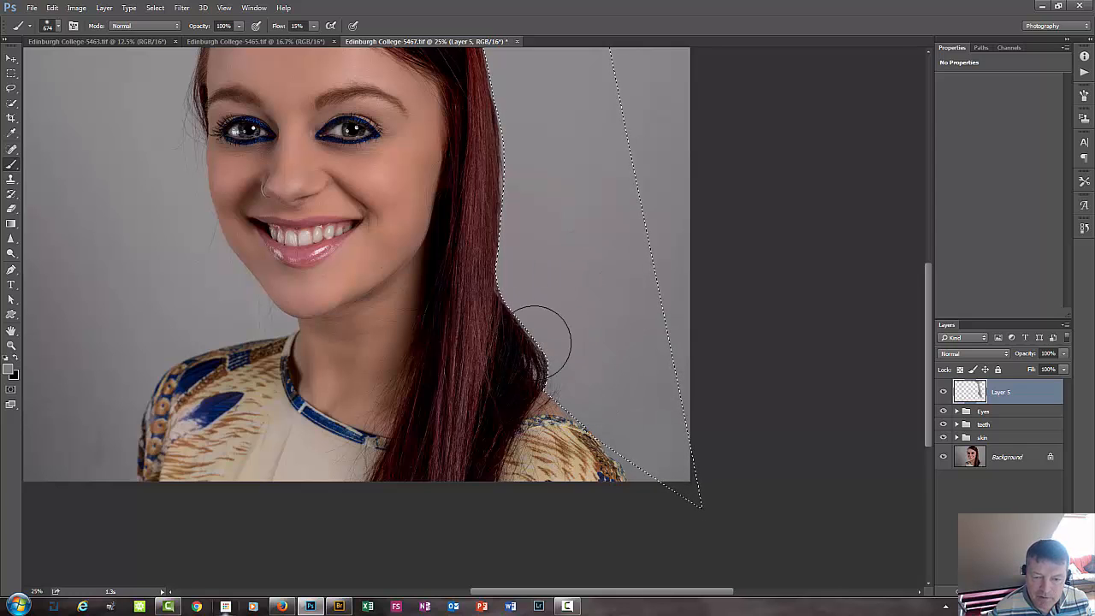
left_click(655, 425, "alt")
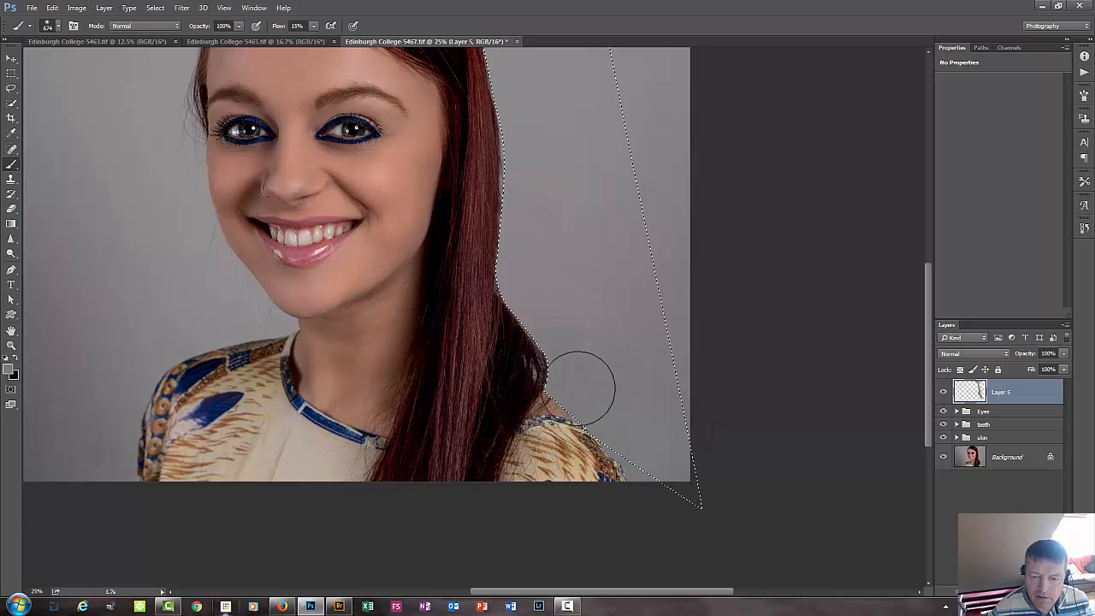
left_click_drag(595, 406, 579, 386)
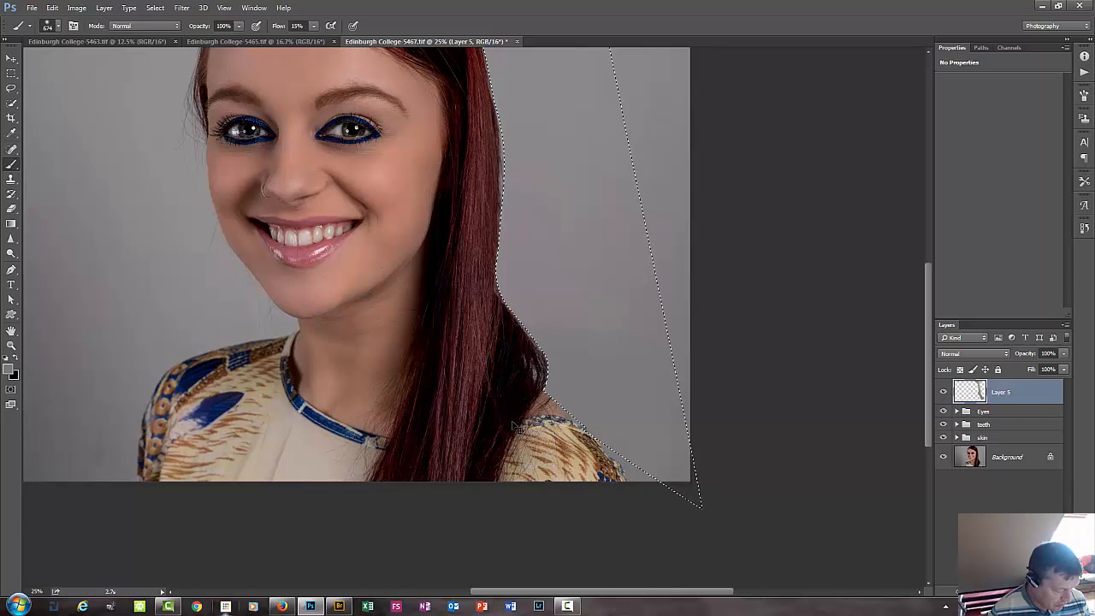
Check the painted edge with the selection outline hidden, deselect it, and brush the background's lower corner beside the shoulder.
key("ctrl+d")
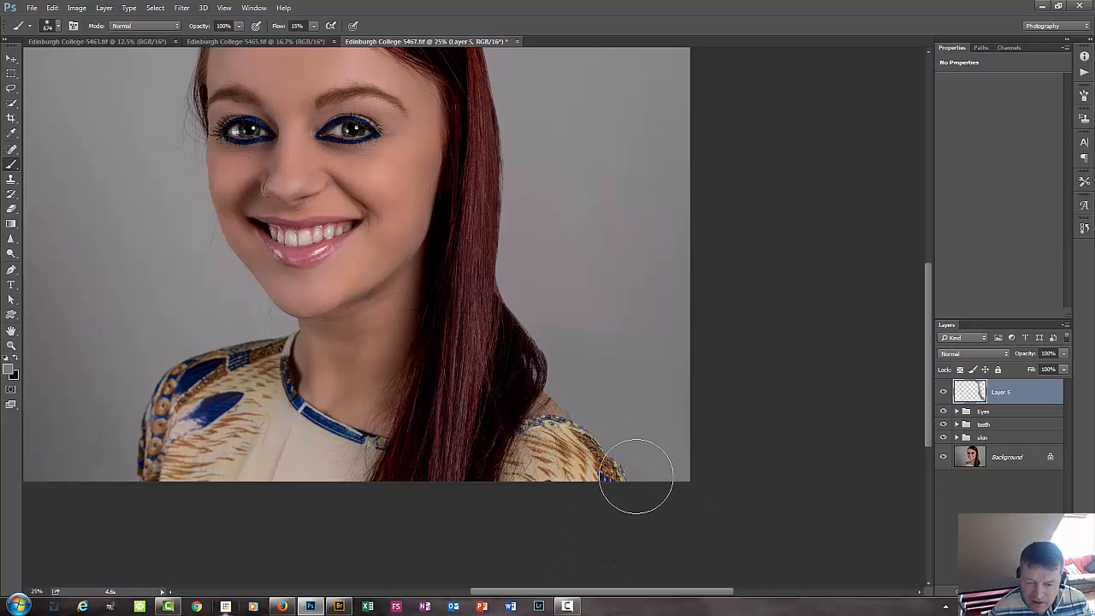
left_click_drag(597, 342, 566, 365)
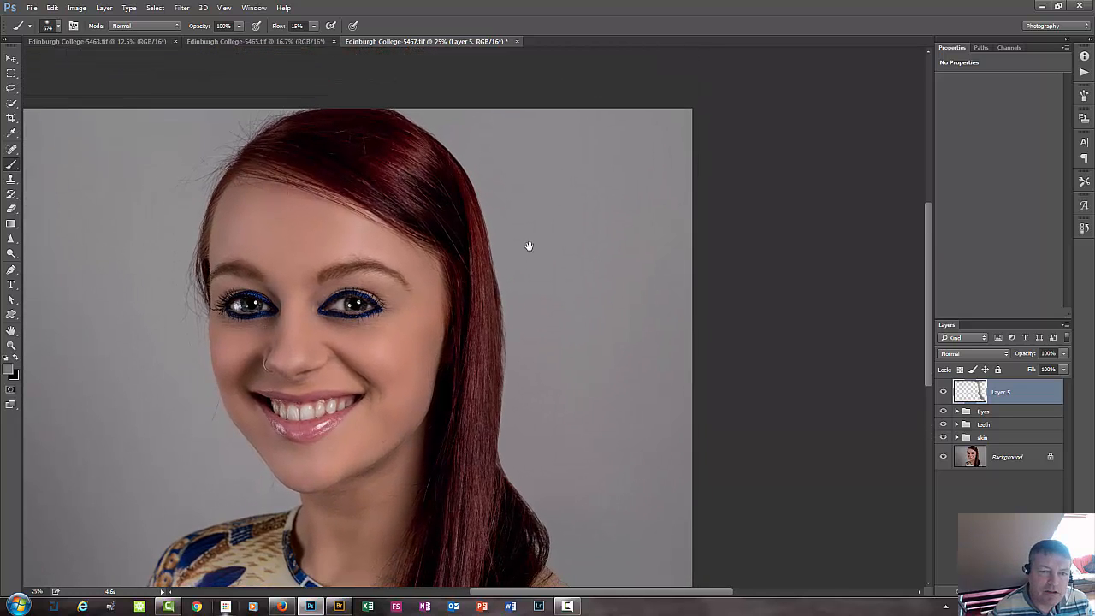
left_click_drag(529, 246, 547, 206)
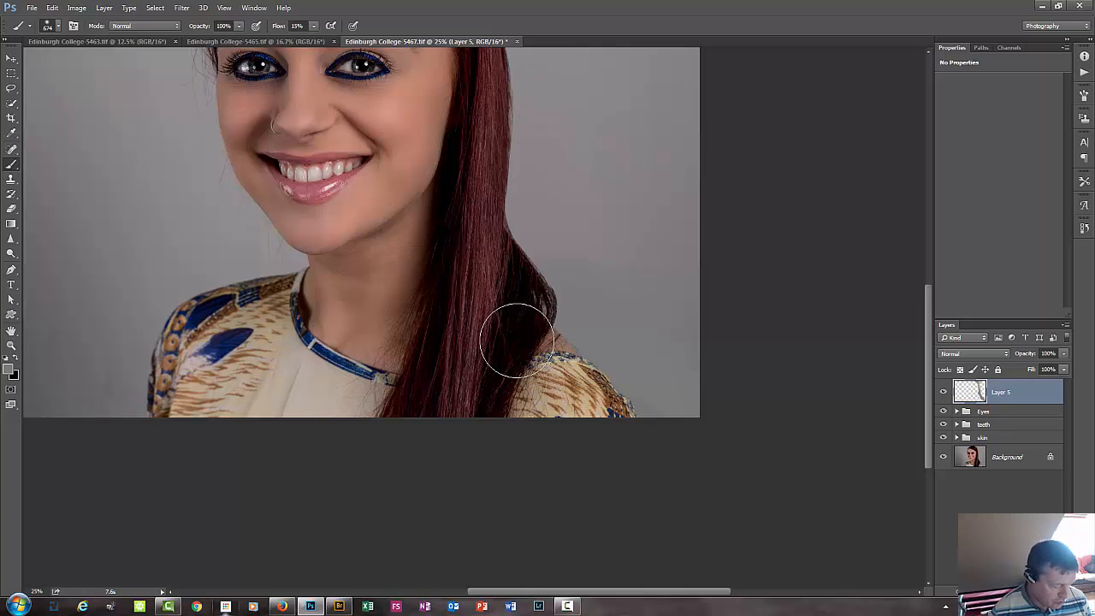
key("ctrl+h")
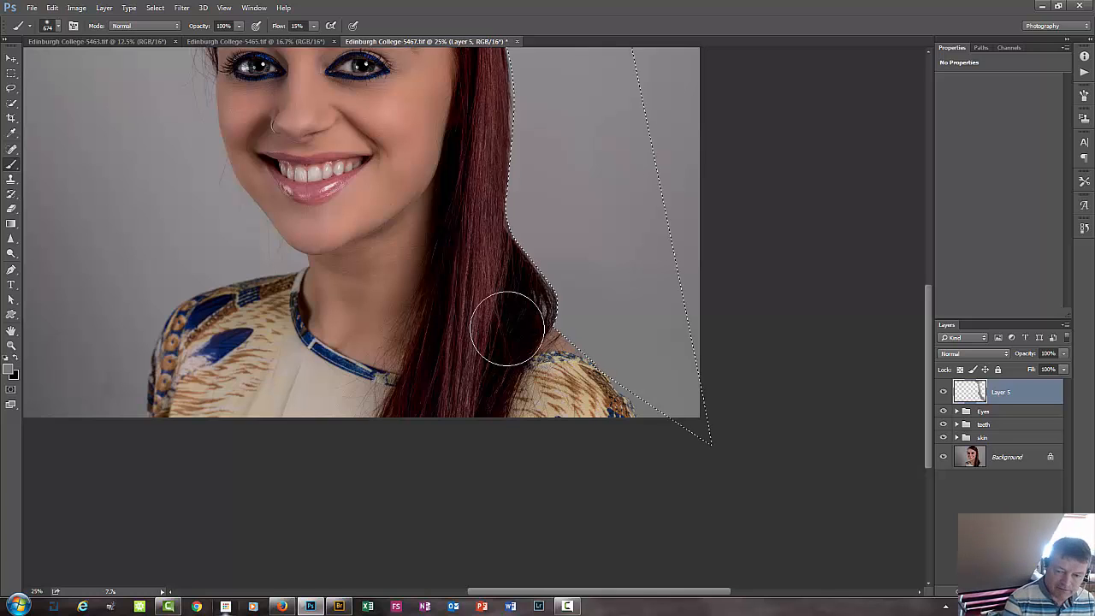
key("ctrl+h")
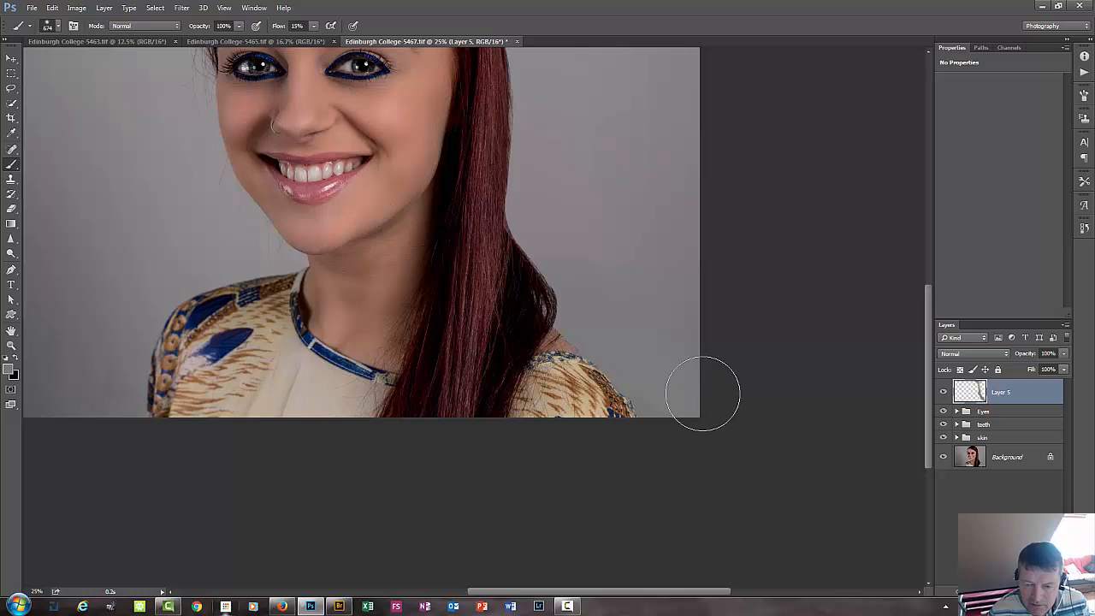
mouse_move(681, 384)
left_mouse_down()
mouse_move(667, 386)
mouse_move(676, 367)
mouse_move(669, 410)
mouse_move(663, 383)
mouse_move(694, 415)
left_mouse_up()
Activate the Pen tool for outlining the background on the opposite side of the head.
left_click_drag(199, 359, 318, 463)
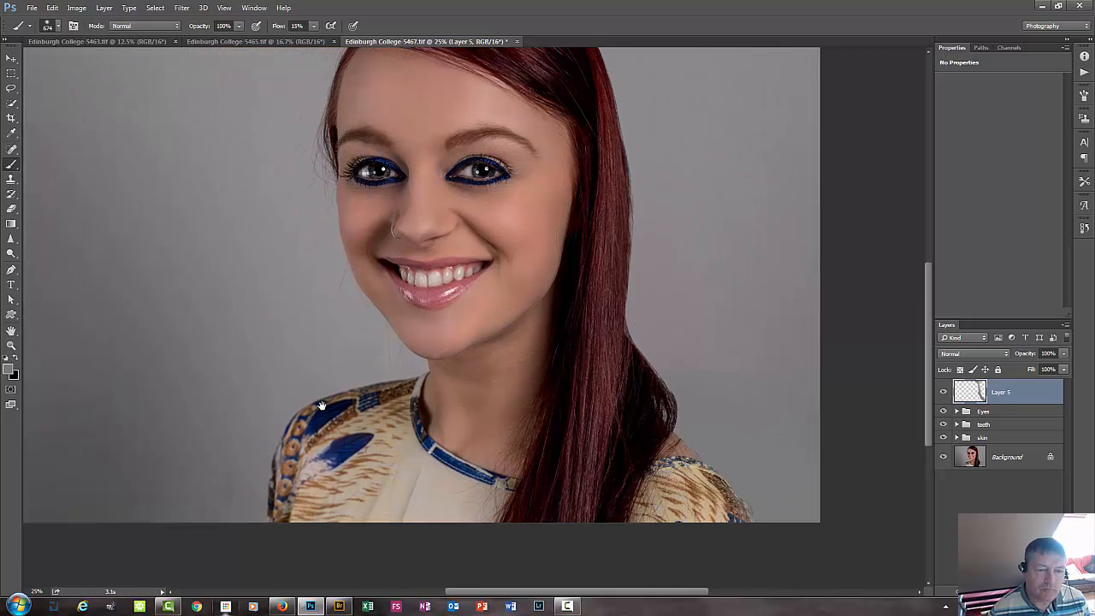
left_click_drag(192, 395, 300, 493)
mouse_move(398, 110)
left_mouse_down()
mouse_move(319, 356)
mouse_move(323, 334)
left_mouse_up()
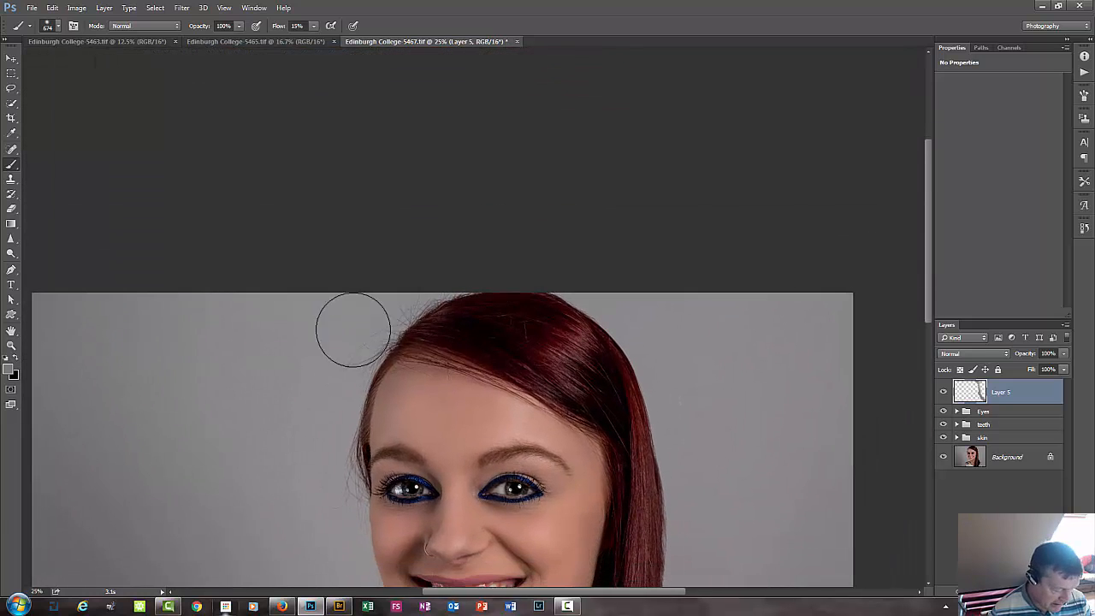
key("p")
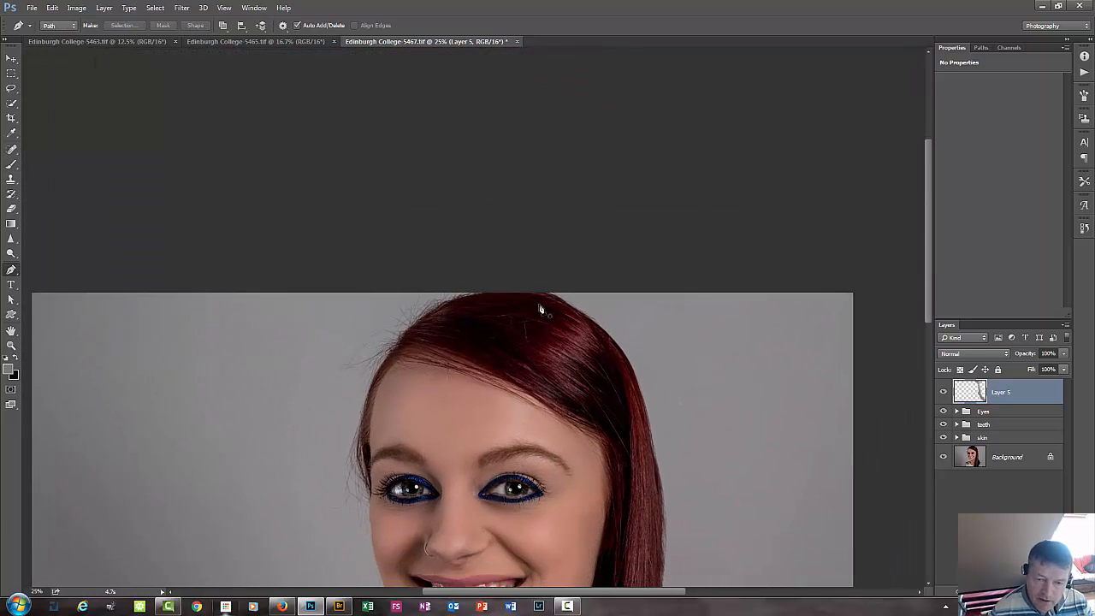
left_click(477, 291)
left_click(411, 330)
right_click(396, 345)
left_click(741, 266)
key("ctrl+alt+z")
key("ctrl+alt+z")
Start a new path just above the crown and curve it down the hair's outer edge past the temple.
left_click(480, 284)
left_click_drag(396, 341, 392, 346)
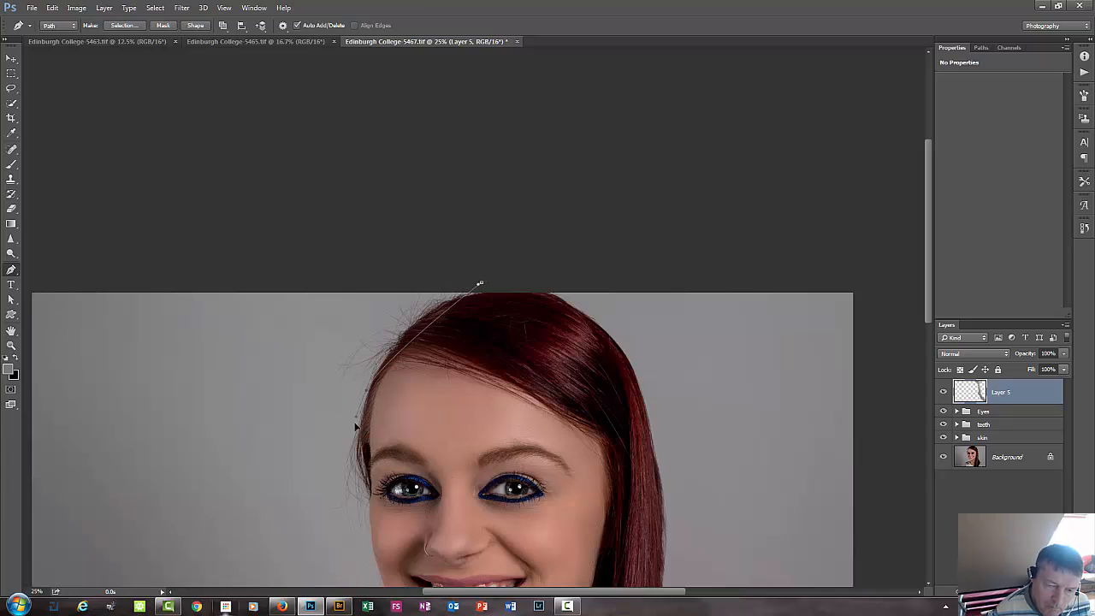
left_click_drag(350, 466, 356, 427)
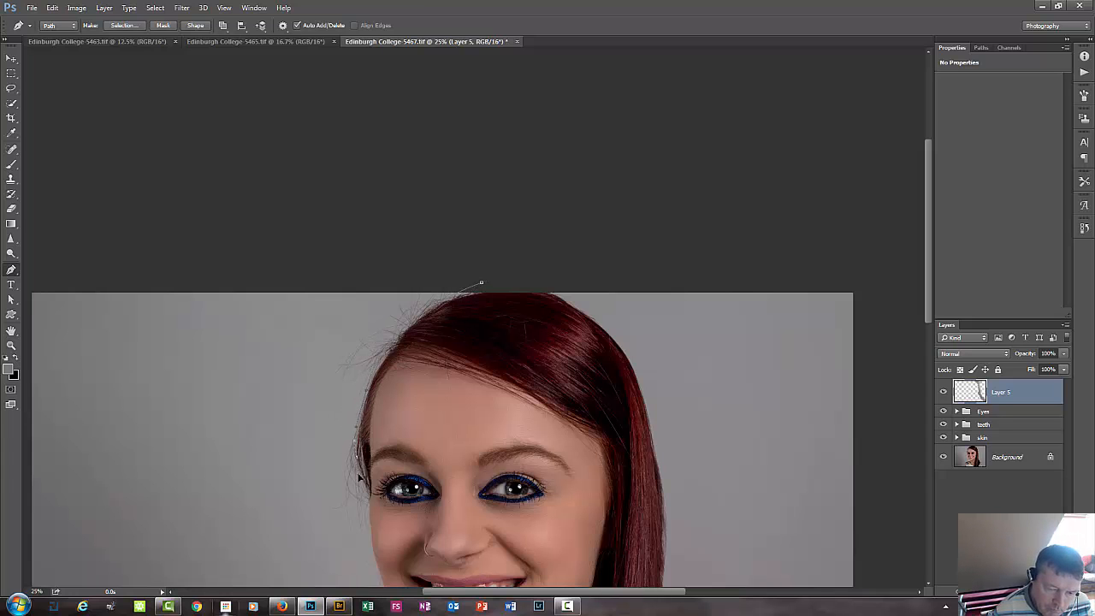
Continue the path with curved anchor points down the cheek and along the jawline towards the chin.
left_click_drag(457, 517, 490, 246)
key("ctrl+plus")
key("ctrl+plus")
left_click_drag(371, 253, 378, 237)
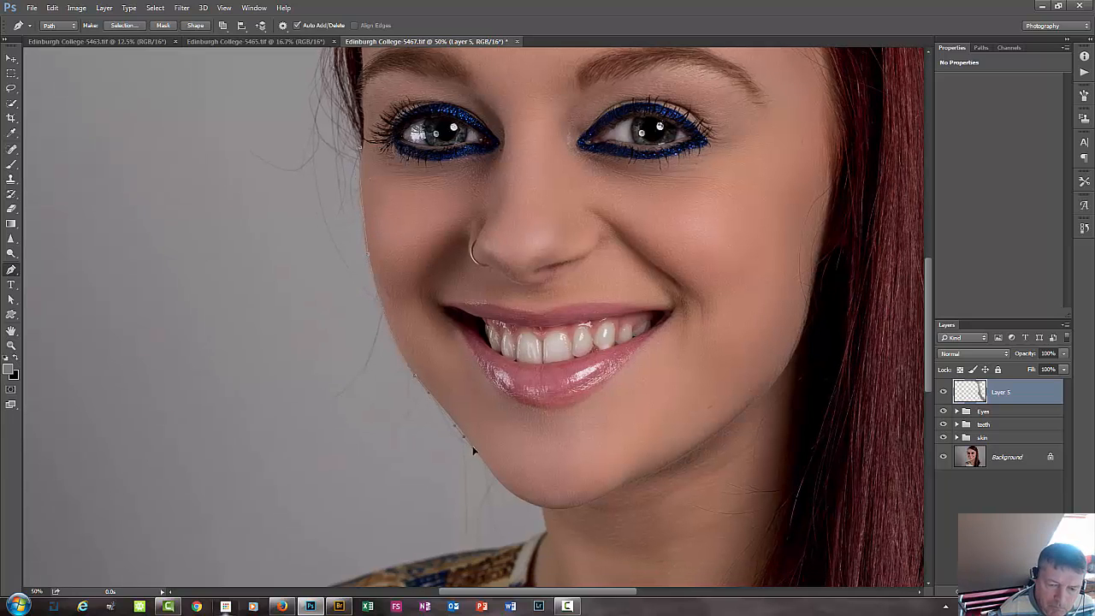
left_click_drag(484, 450, 476, 454)
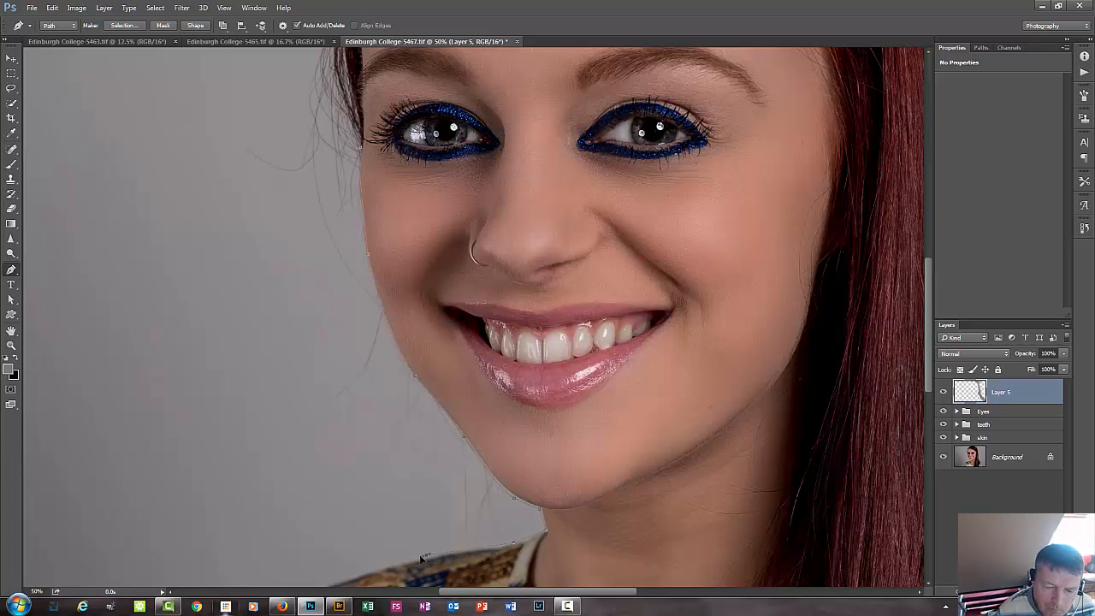
Extend the path along the shoulder and up through the background, and close it above the canvas at the crown.
left_click_drag(421, 558, 429, 475)
scroll(244, 265, "up", 10)
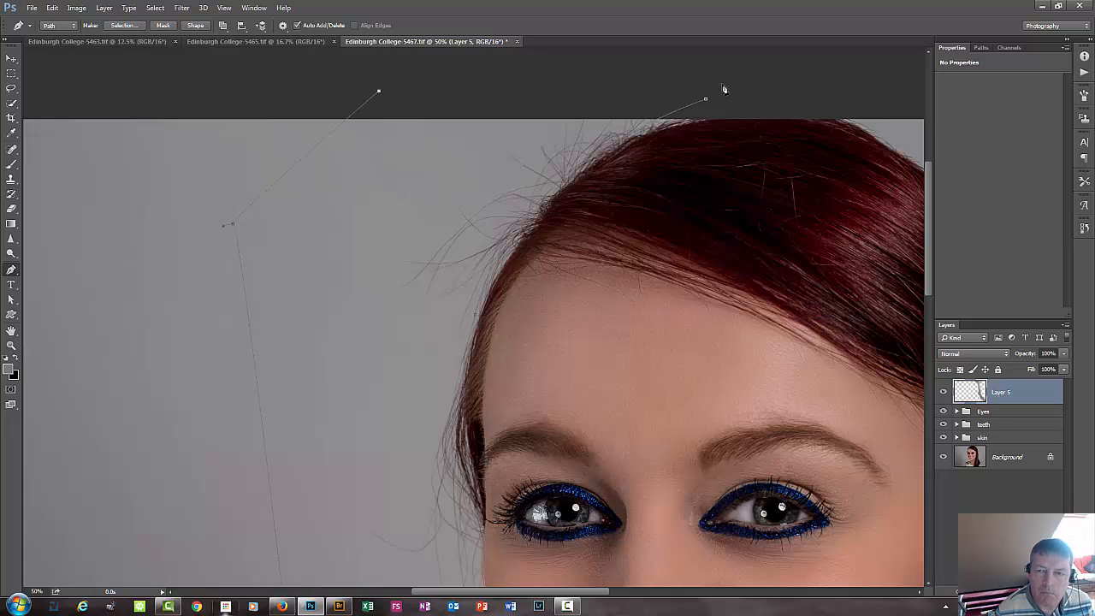
left_click(691, 82)
left_click(705, 99)
Turn the closed path around the background beside the face into a new selection.
right_click(350, 316)
left_click(406, 337)
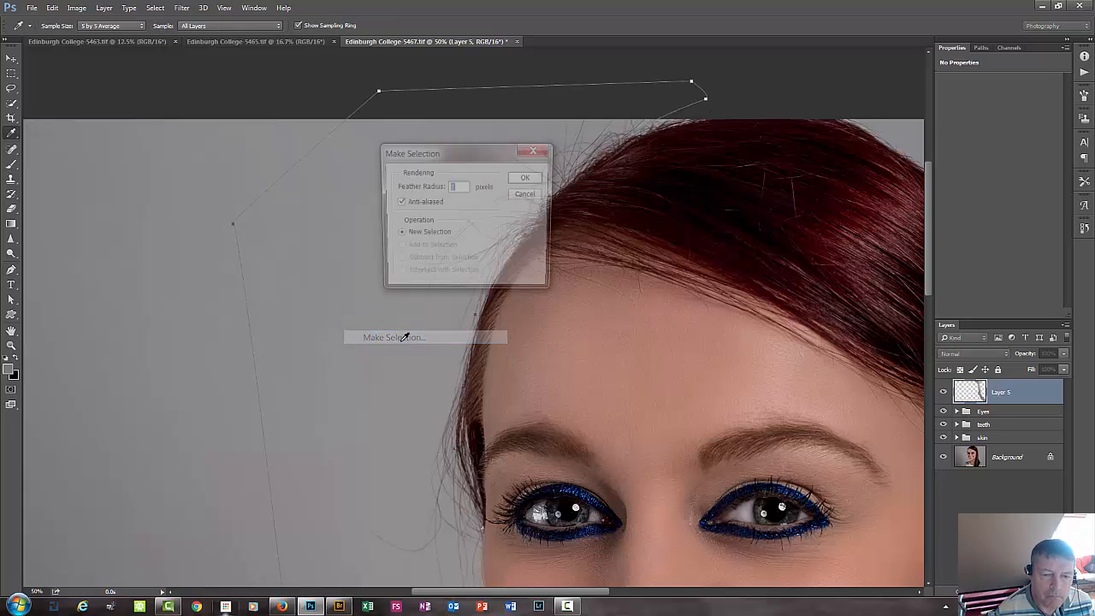
left_click(527, 178)
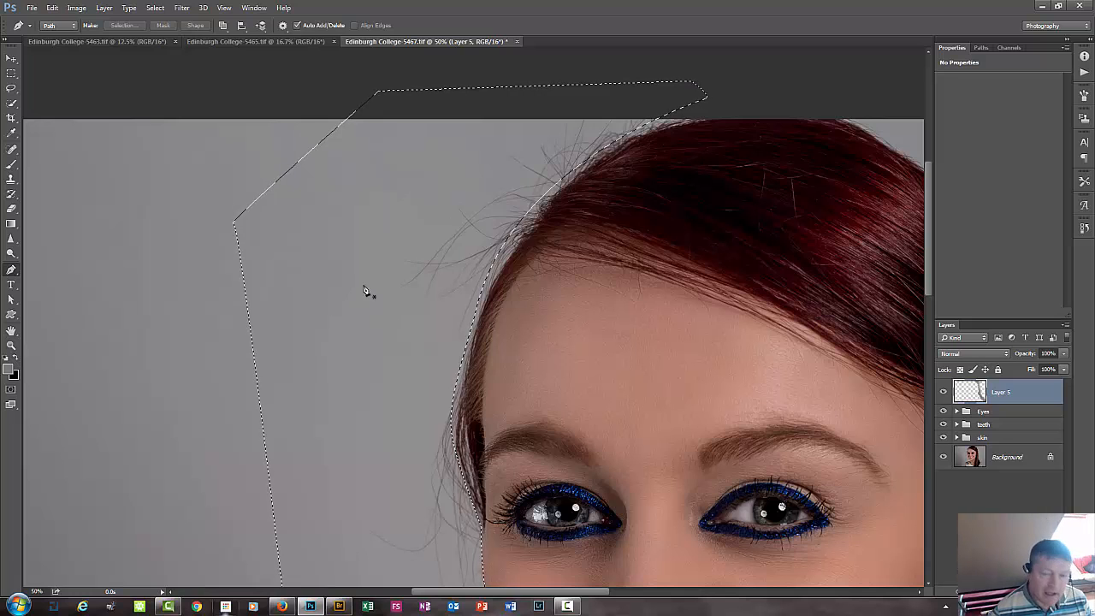
Brush sampled background grey inside the selection over the flyaway hairs beside the crown and temple.
key("b")
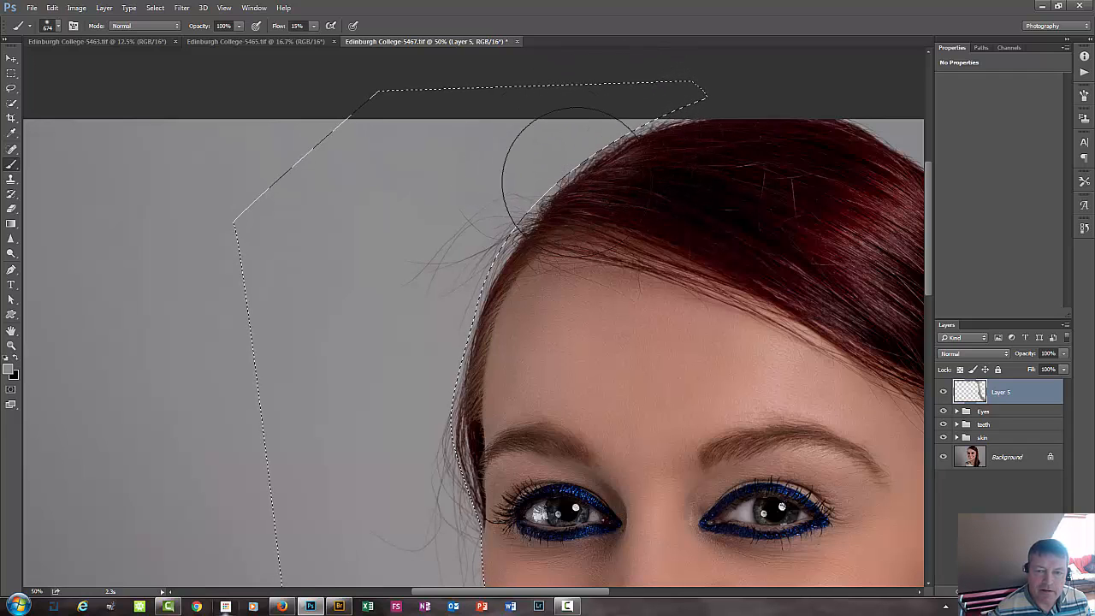
mouse_move(556, 191)
left_mouse_down()
mouse_move(492, 204)
mouse_move(533, 207)
mouse_move(452, 204)
mouse_move(460, 222)
mouse_move(514, 240)
mouse_move(447, 249)
mouse_move(479, 236)
left_mouse_up()
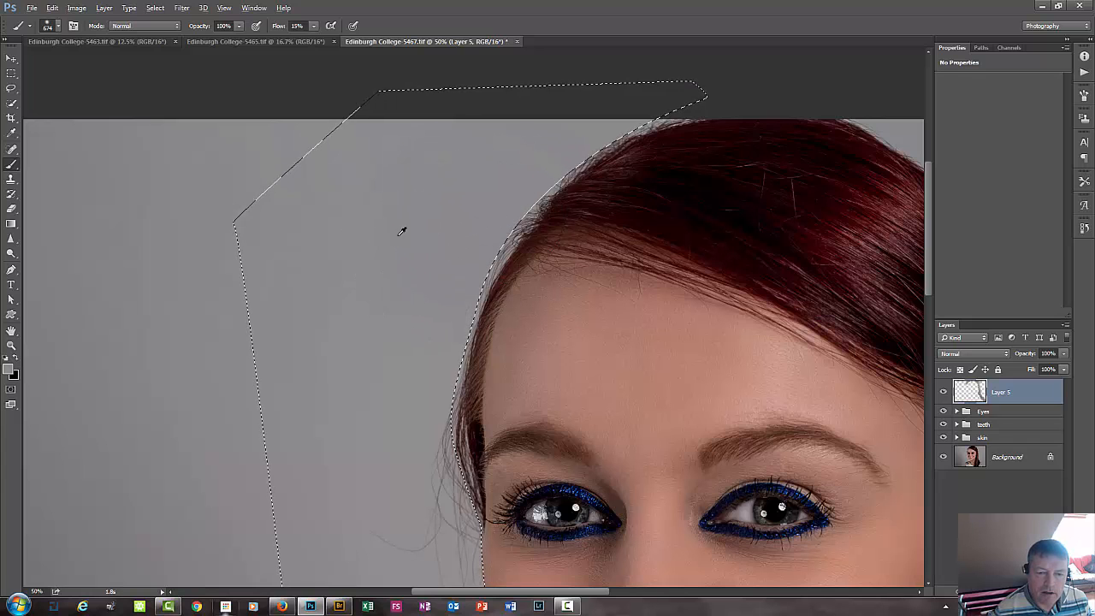
left_click(429, 245, "alt")
mouse_move(403, 288)
left_mouse_down()
mouse_move(445, 273)
mouse_move(418, 285)
mouse_move(403, 392)
mouse_move(429, 420)
mouse_move(465, 423)
left_mouse_up()
left_click(402, 372, "alt")
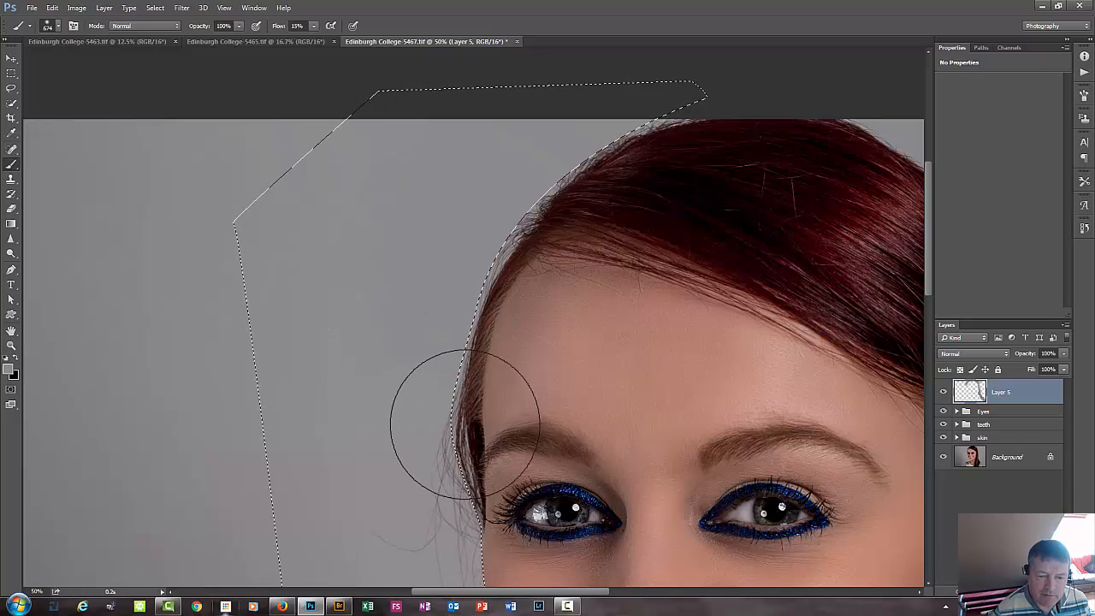
left_click(400, 423, "alt")
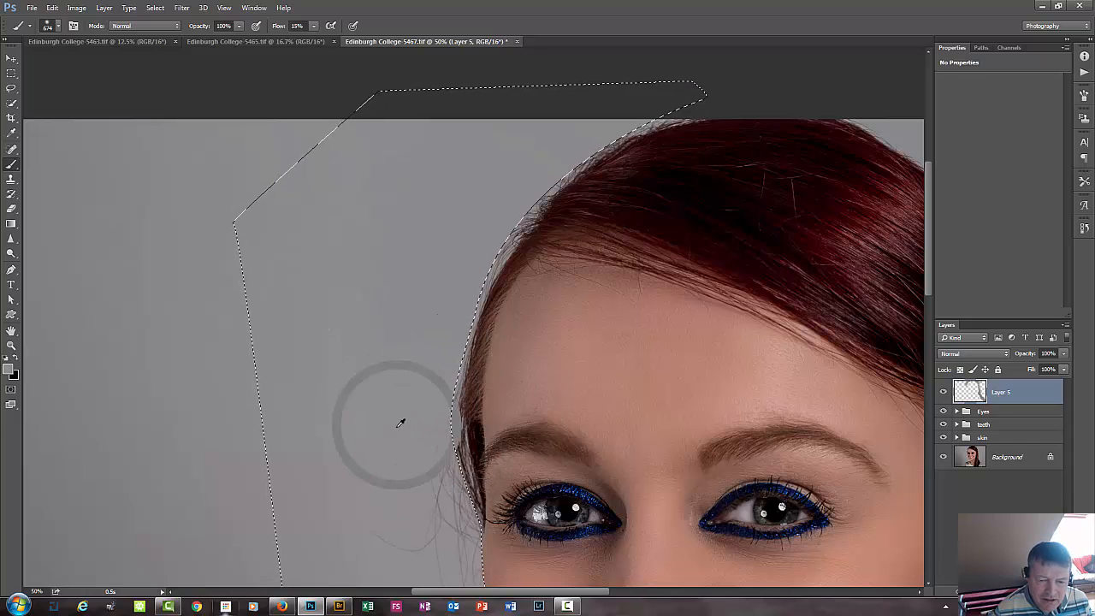
Paint over the stray hairs beside the eye and cheek with freshly sampled background grey.
mouse_move(400, 424)
left_mouse_down()
mouse_move(457, 437)
mouse_move(430, 237)
mouse_move(440, 180)
left_mouse_up()
left_click(334, 474, "alt")
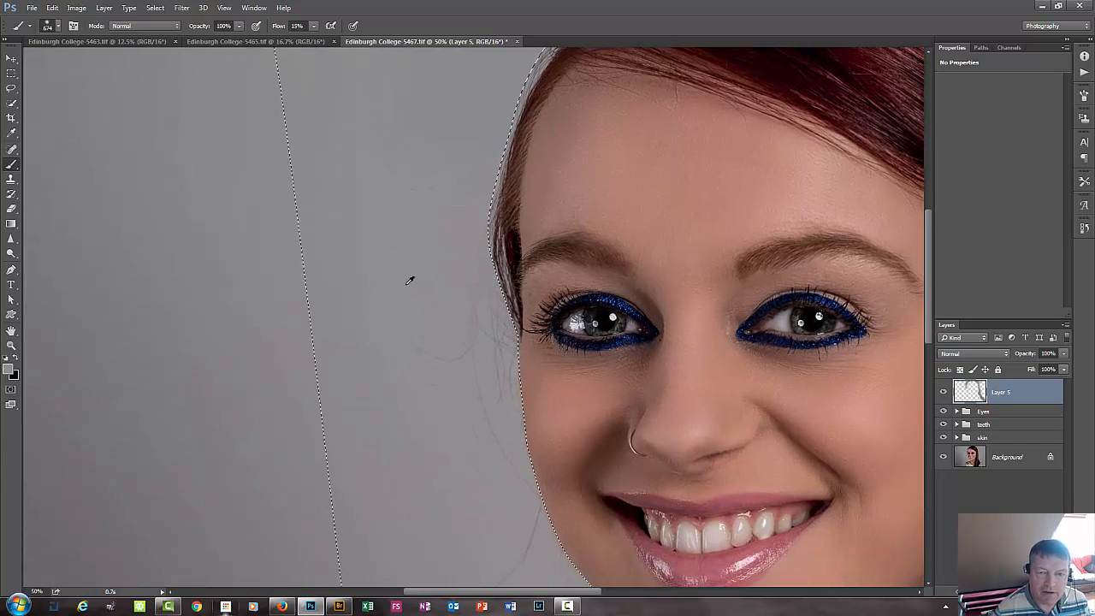
left_click(407, 284, "alt")
mouse_move(444, 232)
left_mouse_down()
mouse_move(445, 281)
mouse_move(464, 267)
mouse_move(458, 244)
mouse_move(467, 298)
mouse_move(481, 279)
mouse_move(495, 308)
left_mouse_up()
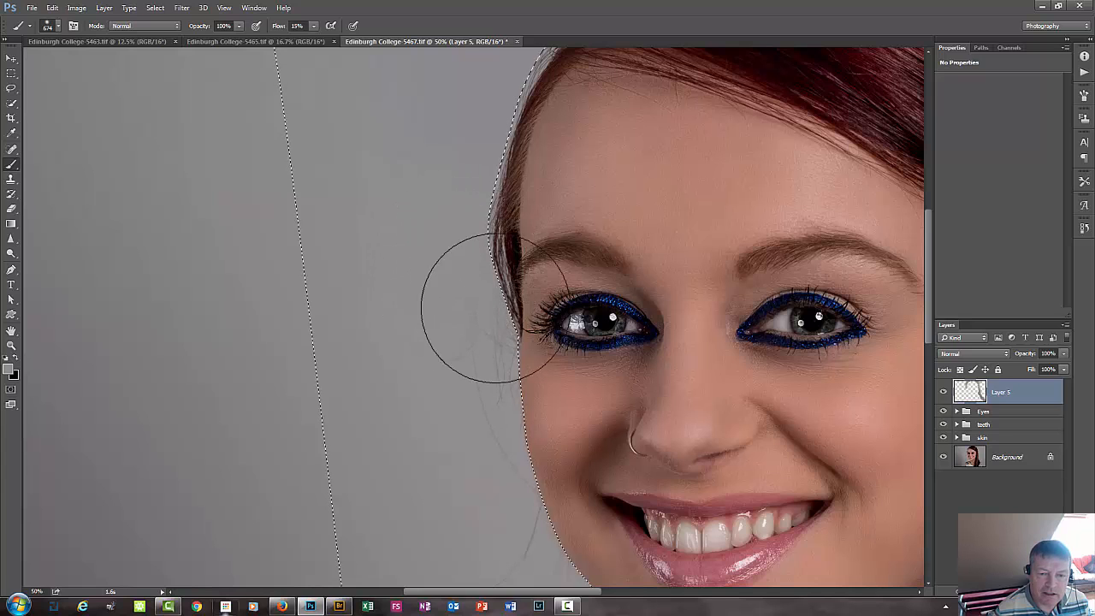
left_click(399, 460, "alt")
mouse_move(407, 351)
left_mouse_down()
mouse_move(450, 354)
mouse_move(472, 339)
mouse_move(492, 351)
mouse_move(482, 380)
mouse_move(446, 336)
mouse_move(474, 392)
mouse_move(481, 356)
left_mouse_up()
left_click(445, 439, "alt")
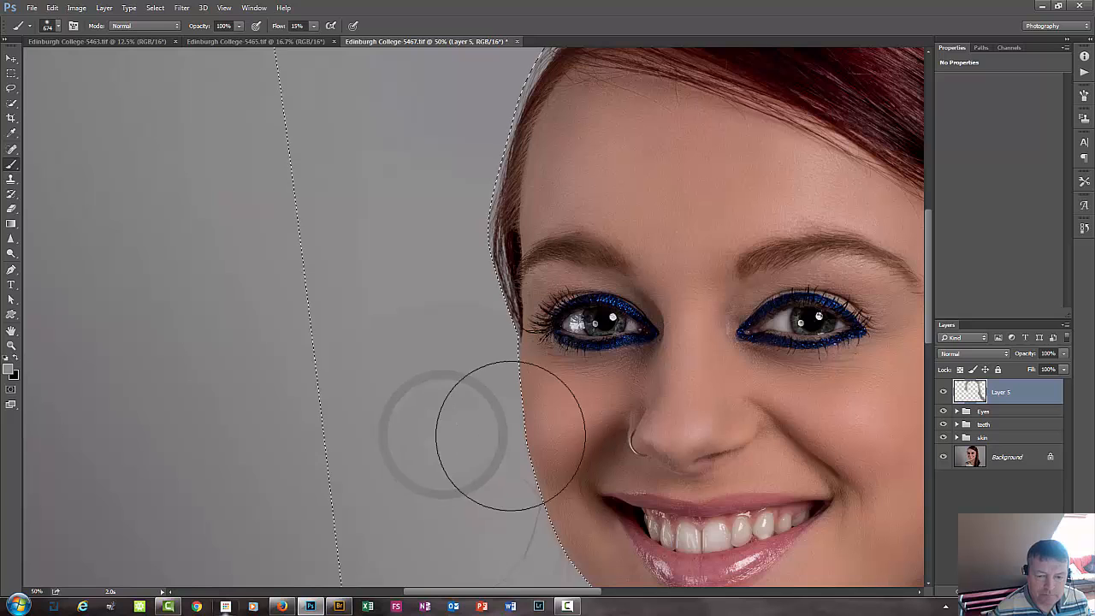
mouse_move(513, 435)
left_mouse_down()
mouse_move(470, 399)
mouse_move(502, 449)
mouse_move(530, 453)
left_mouse_up()
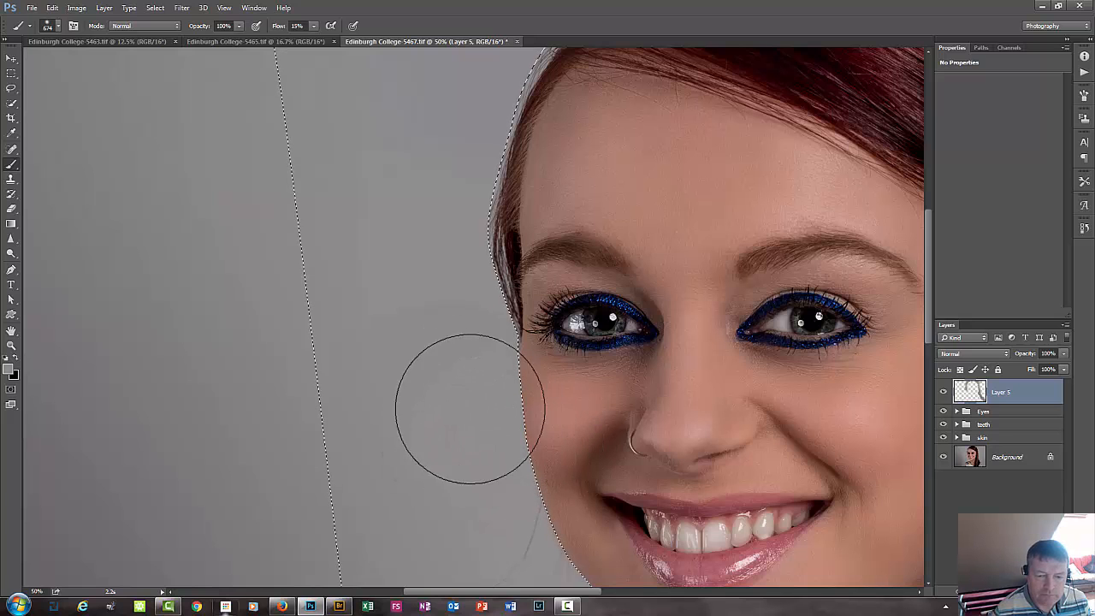
Cover the remaining loose hairs along the jawline and chin, above the shoulder, with nearby sampled background grey.
left_click_drag(474, 414, 455, 213)
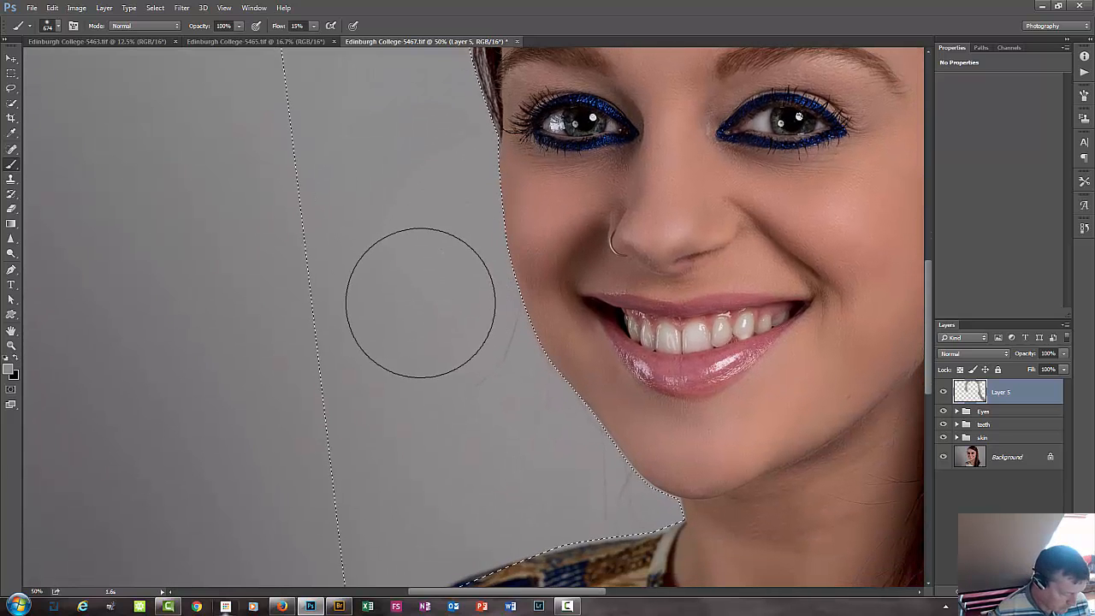
mouse_move(475, 352)
left_mouse_down()
mouse_move(493, 347)
mouse_move(506, 310)
mouse_move(515, 332)
mouse_move(493, 352)
mouse_move(460, 345)
left_mouse_up()
left_click(515, 454, "alt")
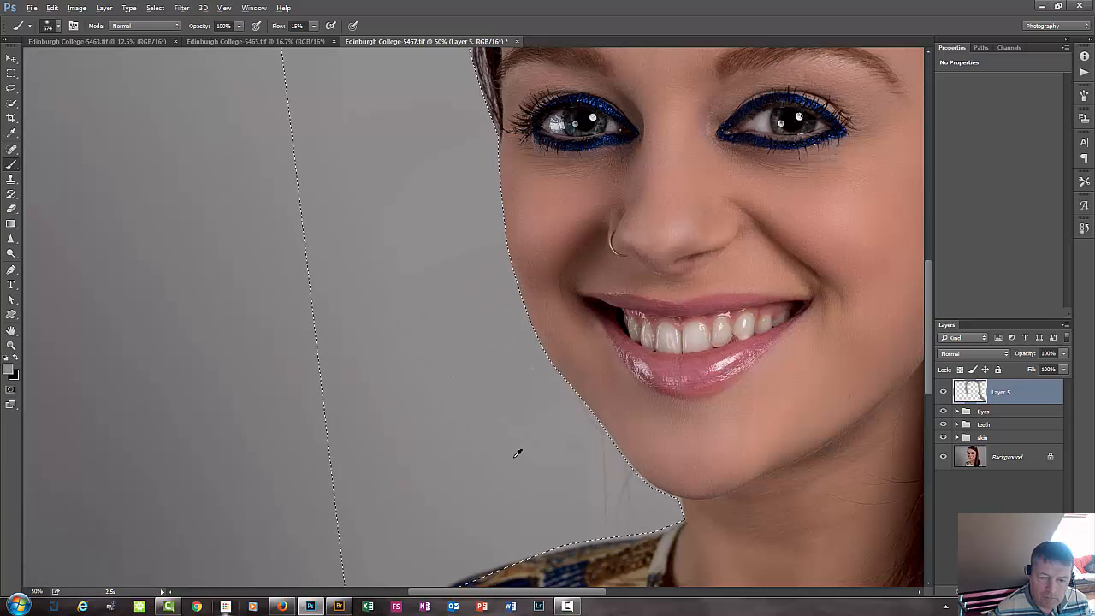
mouse_move(522, 437)
left_mouse_down()
mouse_move(525, 382)
mouse_move(547, 369)
mouse_move(498, 374)
mouse_move(499, 400)
left_mouse_up()
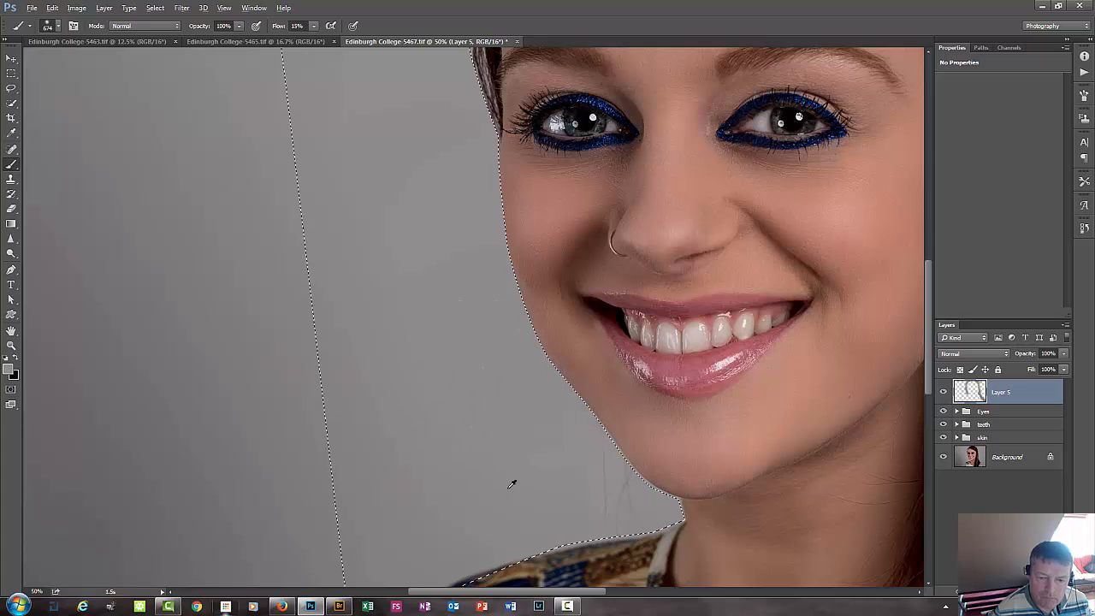
left_click(513, 482, "alt")
left_click_drag(578, 481, 602, 481)
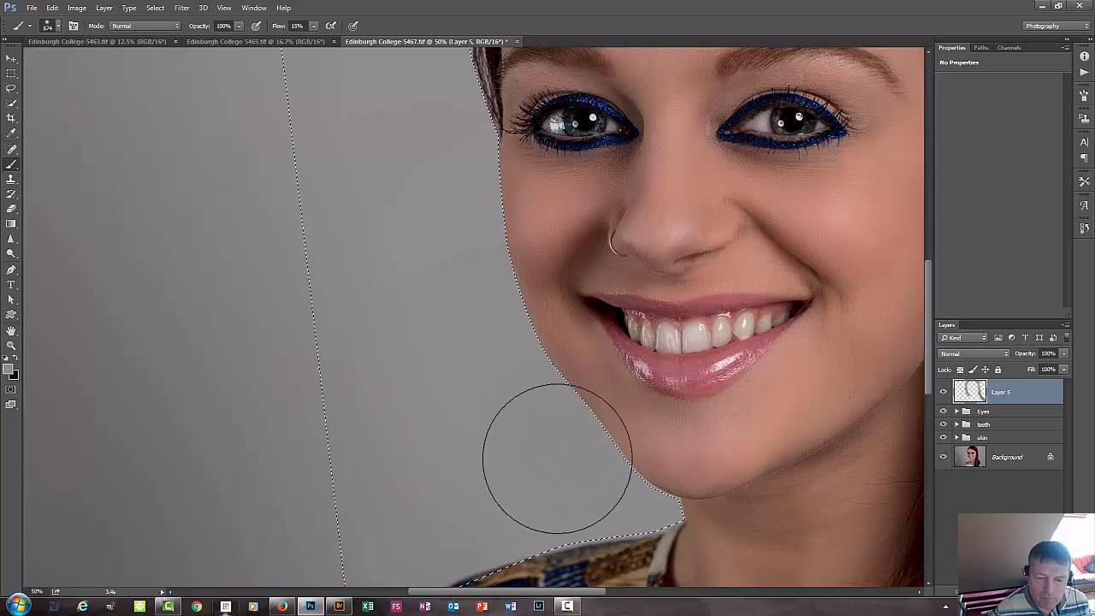
mouse_move(557, 458)
left_mouse_down()
mouse_move(513, 413)
mouse_move(442, 277)
left_mouse_up()
Check the cleaned edge from the crown down to the shoulder and clear the selection.
key("space")
mouse_move(425, 151)
left_mouse_down()
mouse_move(456, 317)
mouse_move(416, 435)
left_mouse_up()
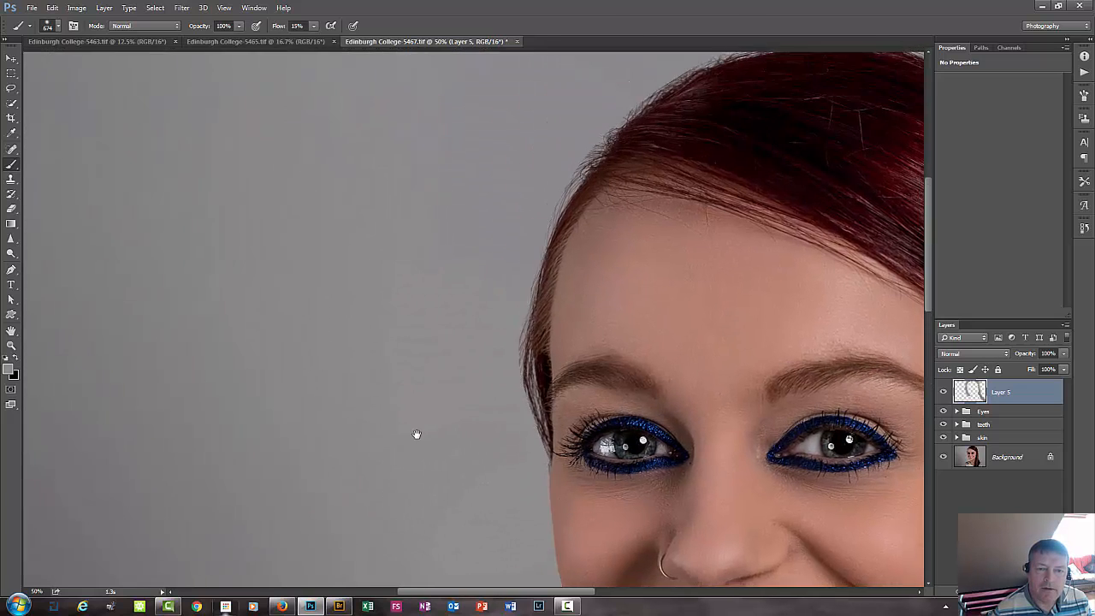
left_click_drag(420, 354, 411, 405)
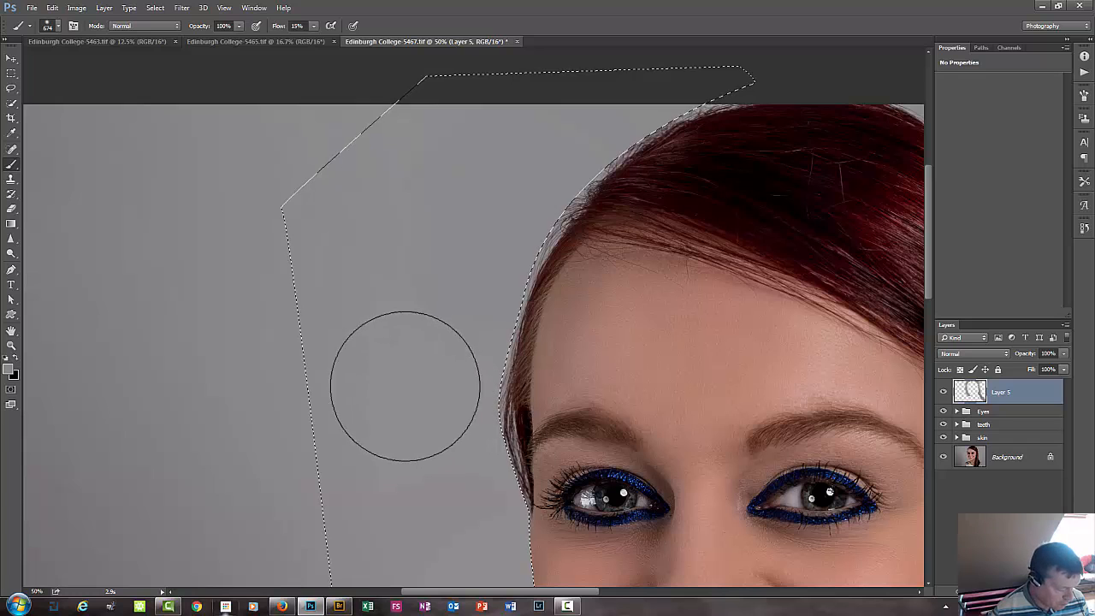
key("ctrl+d")
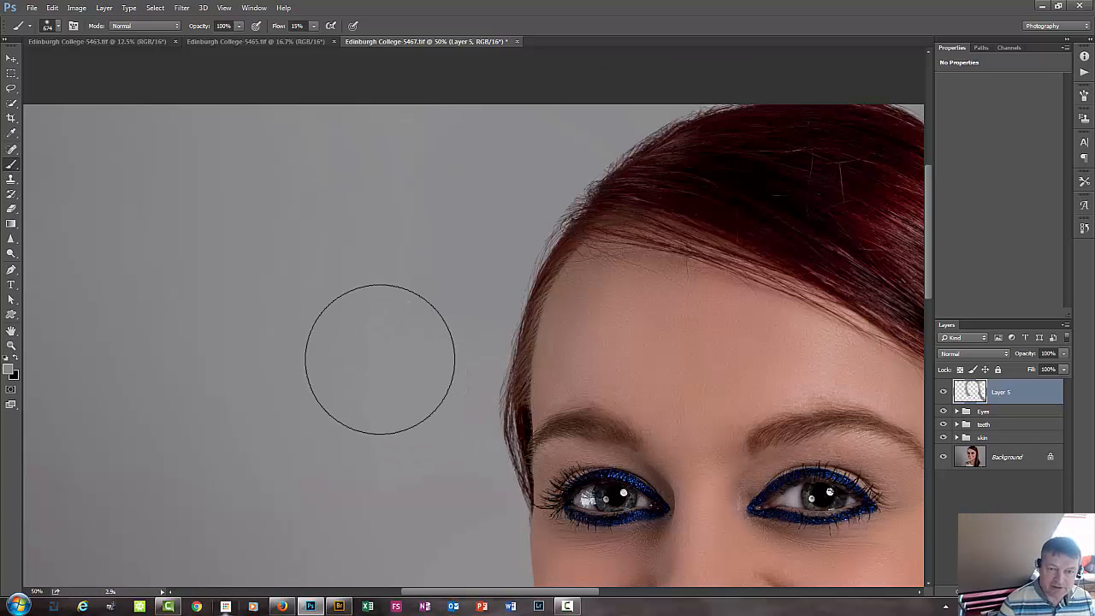
key("space")
mouse_move(382, 406)
left_mouse_down()
mouse_move(389, 248)
mouse_move(354, 86)
left_mouse_up()
left_click_drag(344, 351, 416, 129)
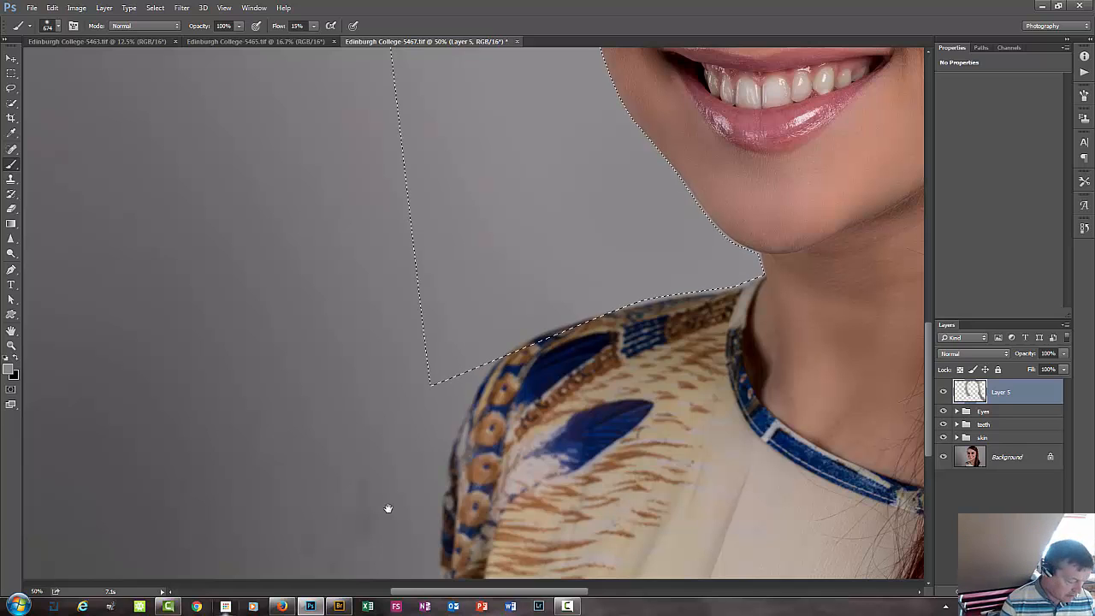
key("ctrl+d")
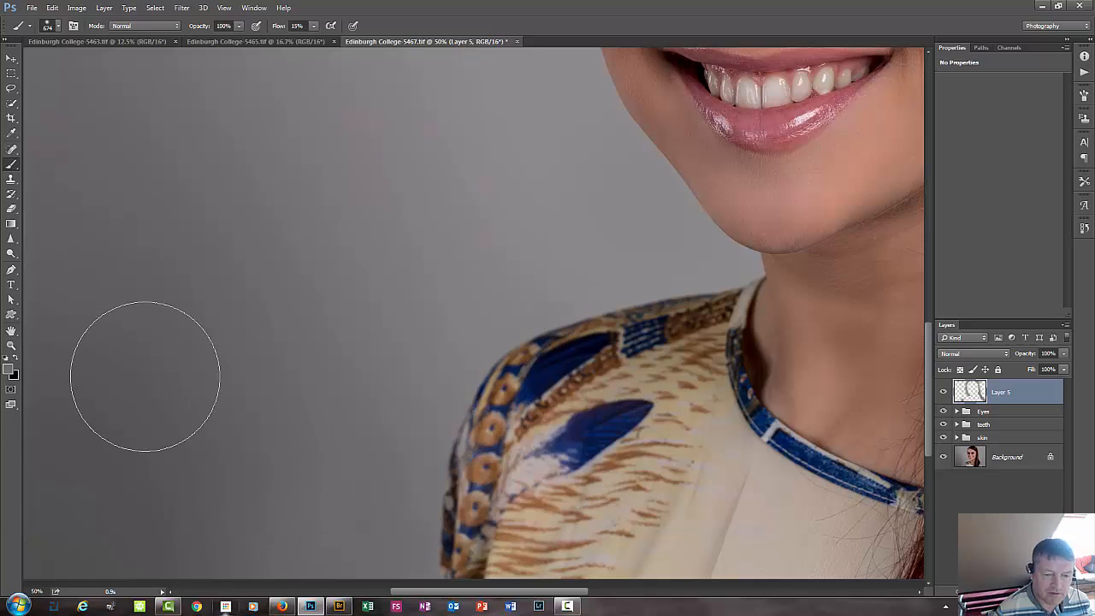
Examine the whole portrait and its background for leftover flyaway hairs and uneven patches.
key("ctrl+minus")
key("ctrl+minus")
key("ctrl+minus")
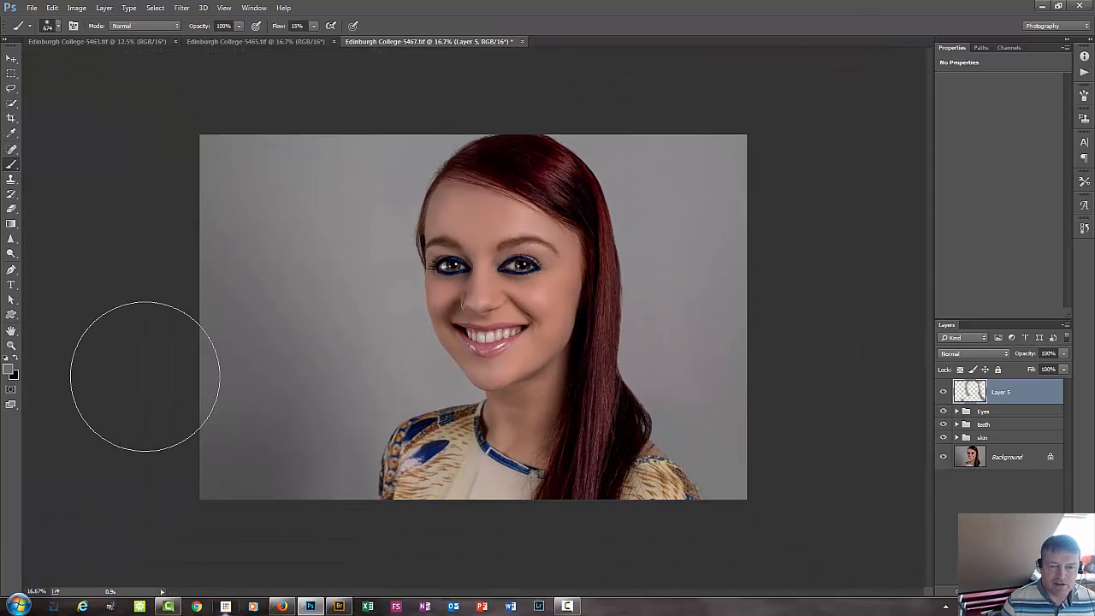
key("ctrl+plus")
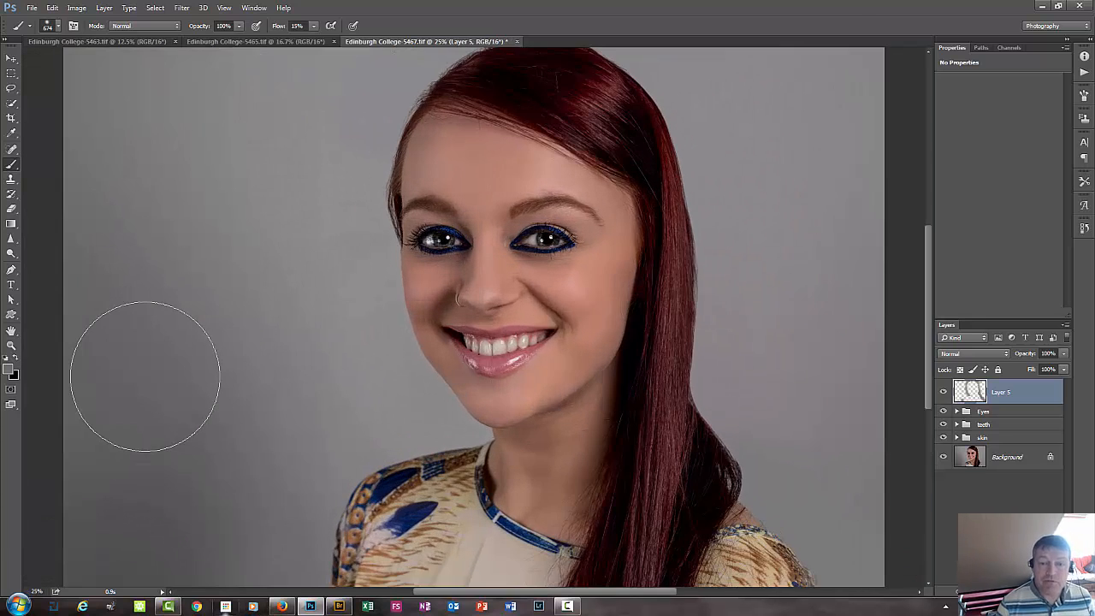
key("bracketleft")
key("bracketleft")
key("bracketleft")
key("bracketleft")
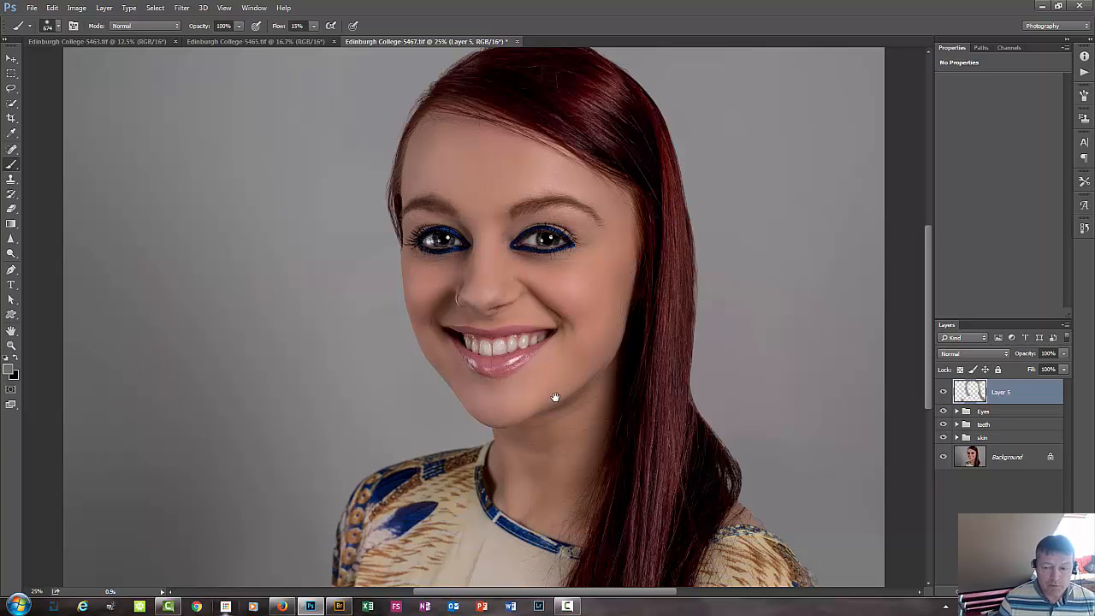
left_click_drag(554, 396, 445, 448)
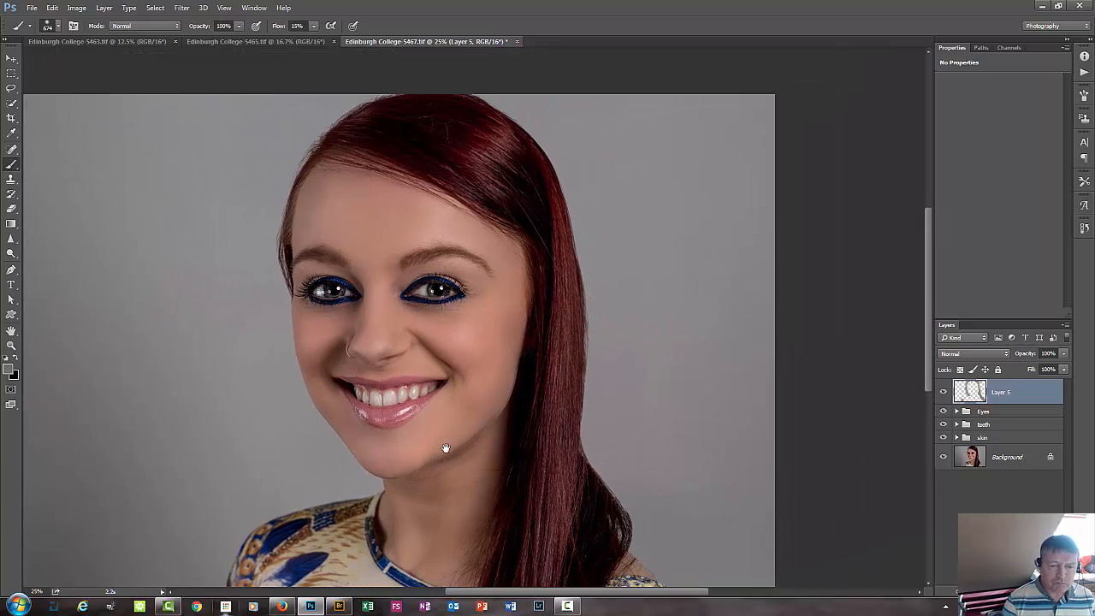
Add a new empty layer above Layer 5 and activate the Pen tool.
key("ctrl+plus")
key("ctrl+plus")
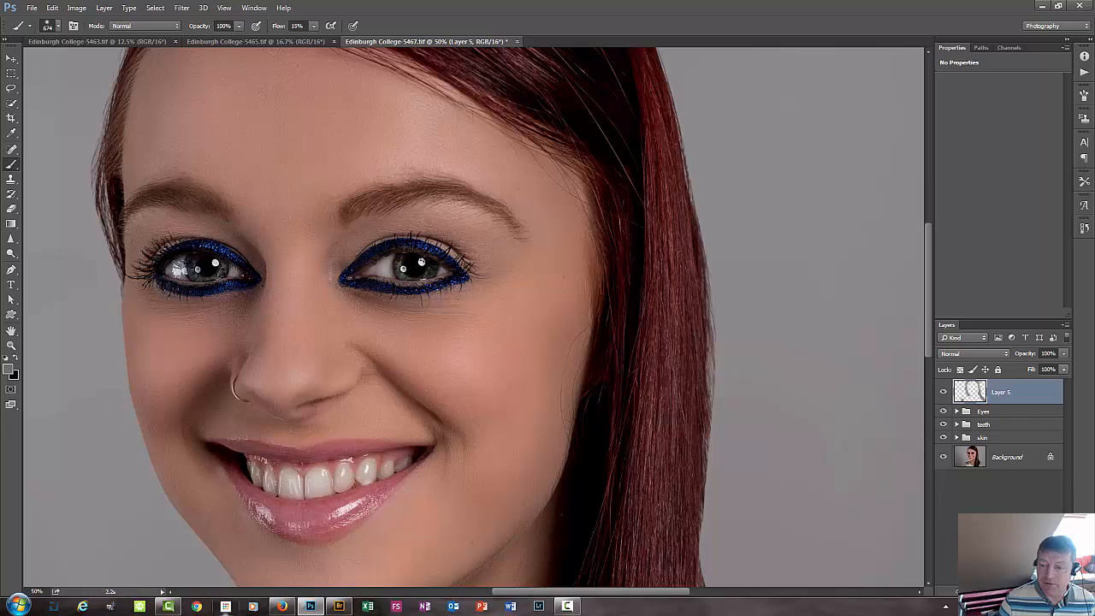
key("ctrl+shift+alt+n")
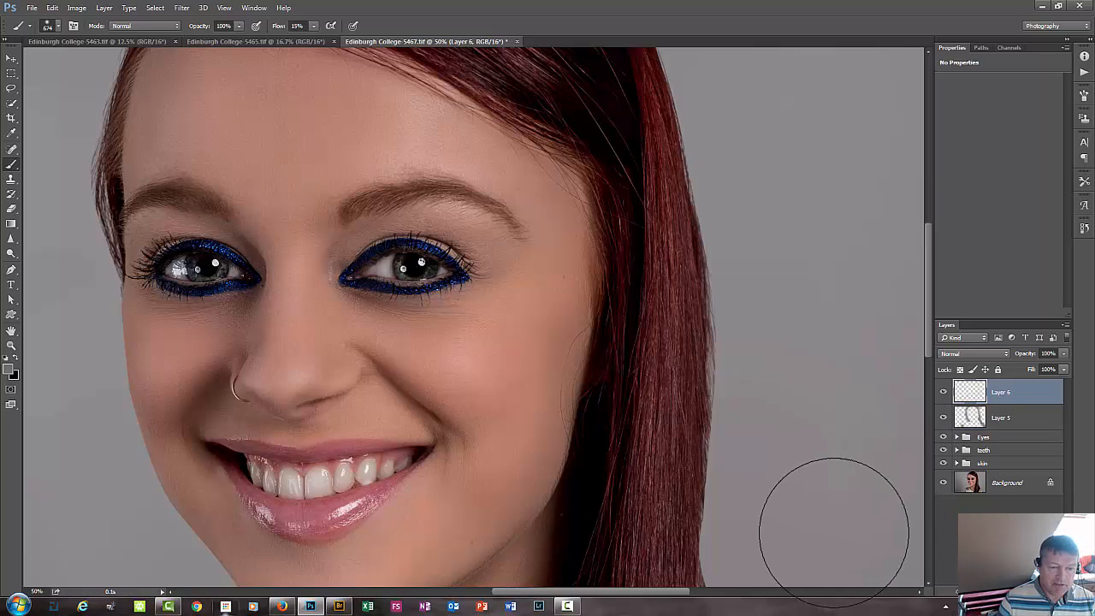
key("p")
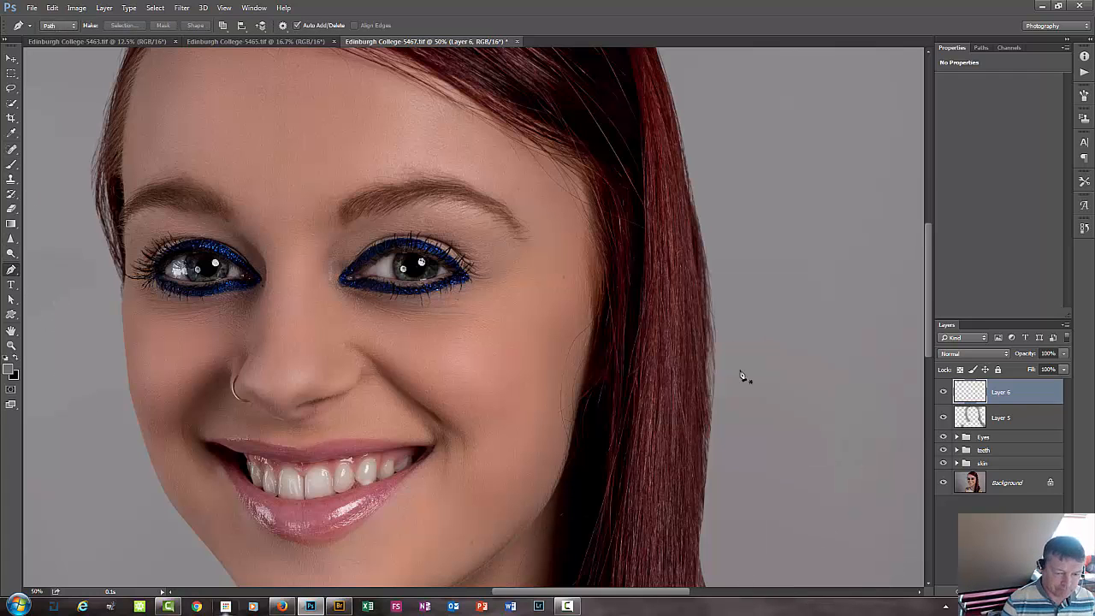
Draw a path from one corner of the mouth along the lower lip's outer edge to the opposite corner.
key("ctrl+plus")
key("ctrl+plus")
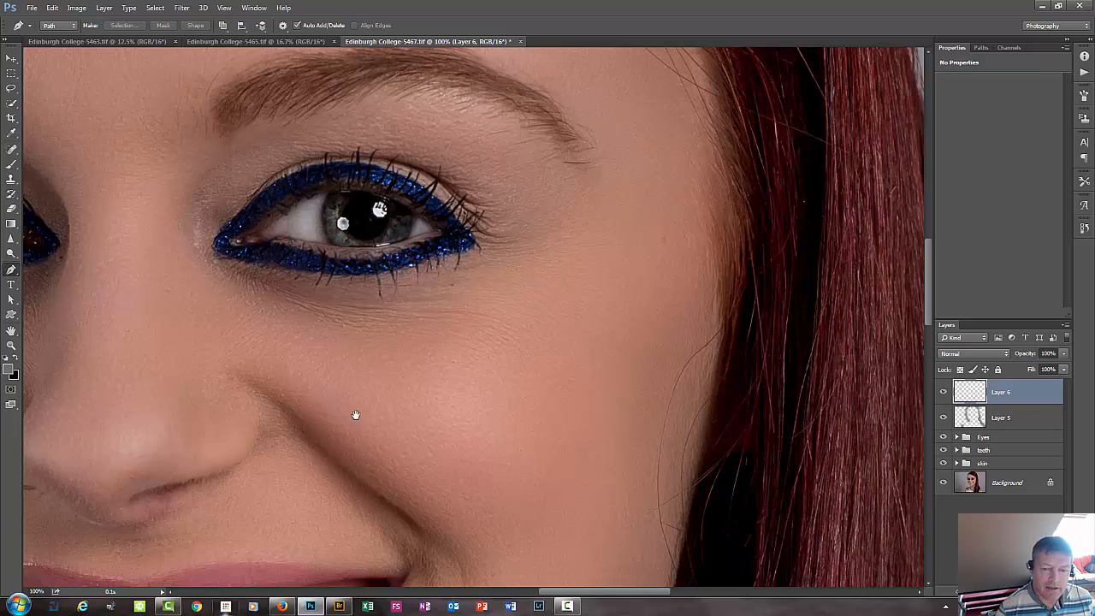
left_click_drag(394, 442, 537, 244)
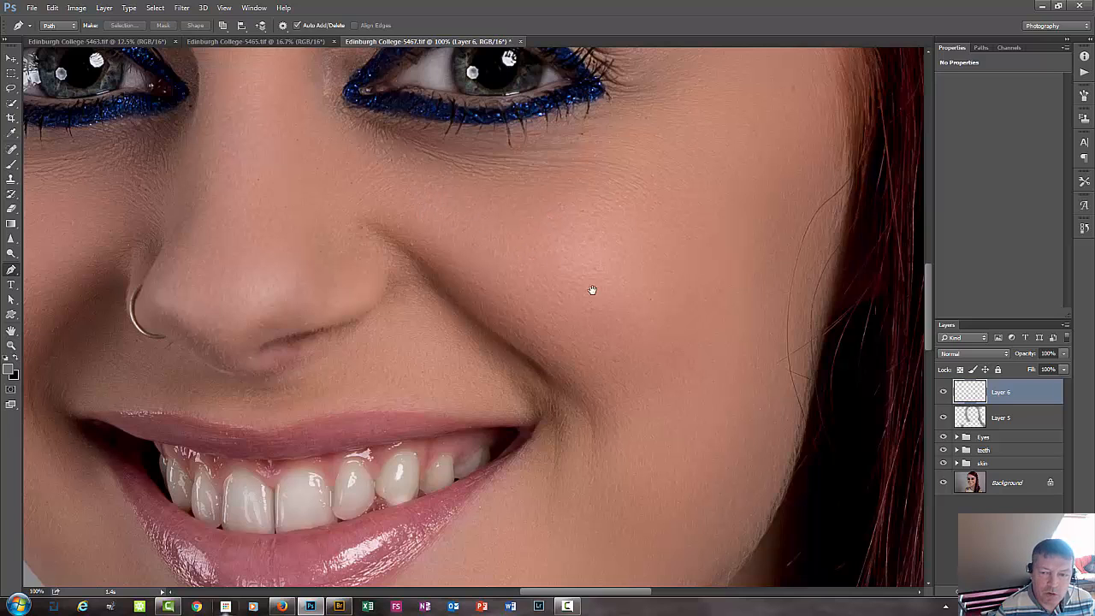
left_click_drag(608, 423, 681, 330)
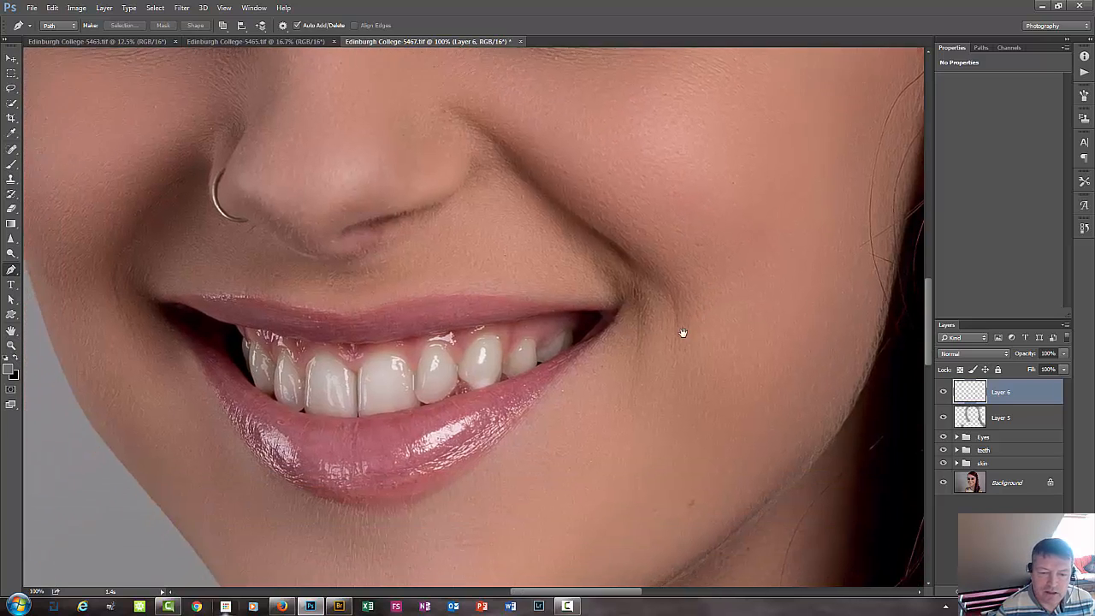
left_click_drag(262, 307, 265, 323)
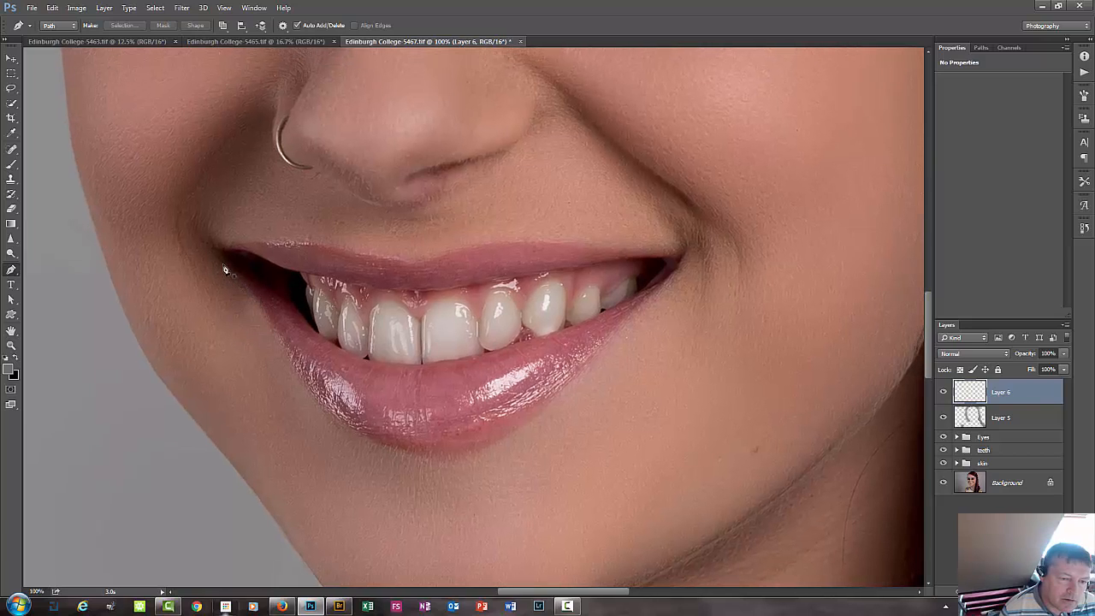
left_click_drag(217, 253, 220, 250)
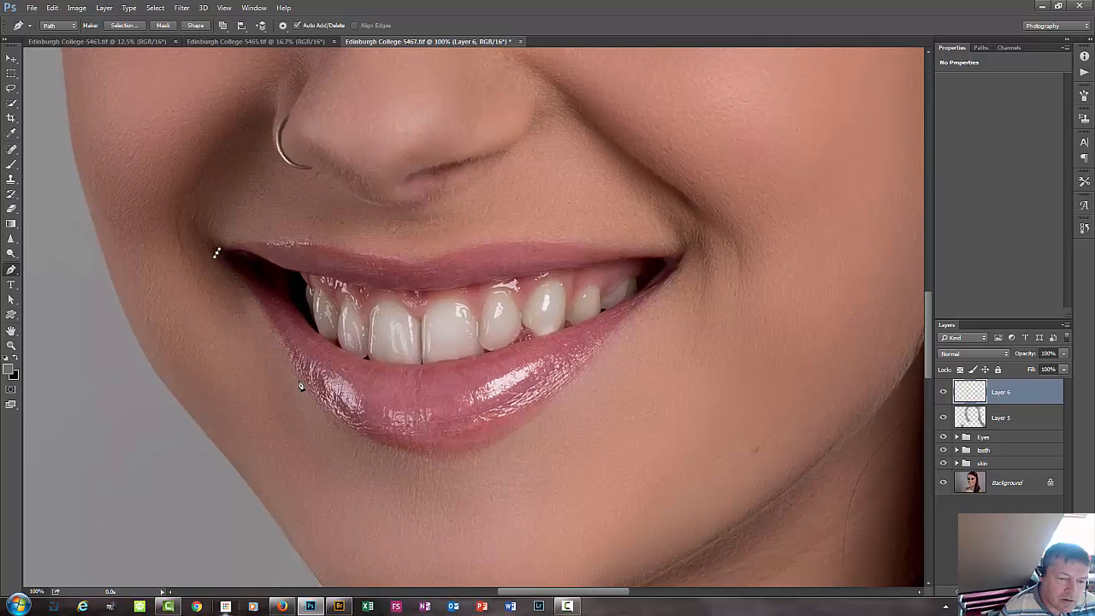
left_click(305, 390)
mouse_move(322, 410)
left_mouse_down()
mouse_move(329, 445)
mouse_move(349, 430)
mouse_move(311, 400)
left_mouse_up()
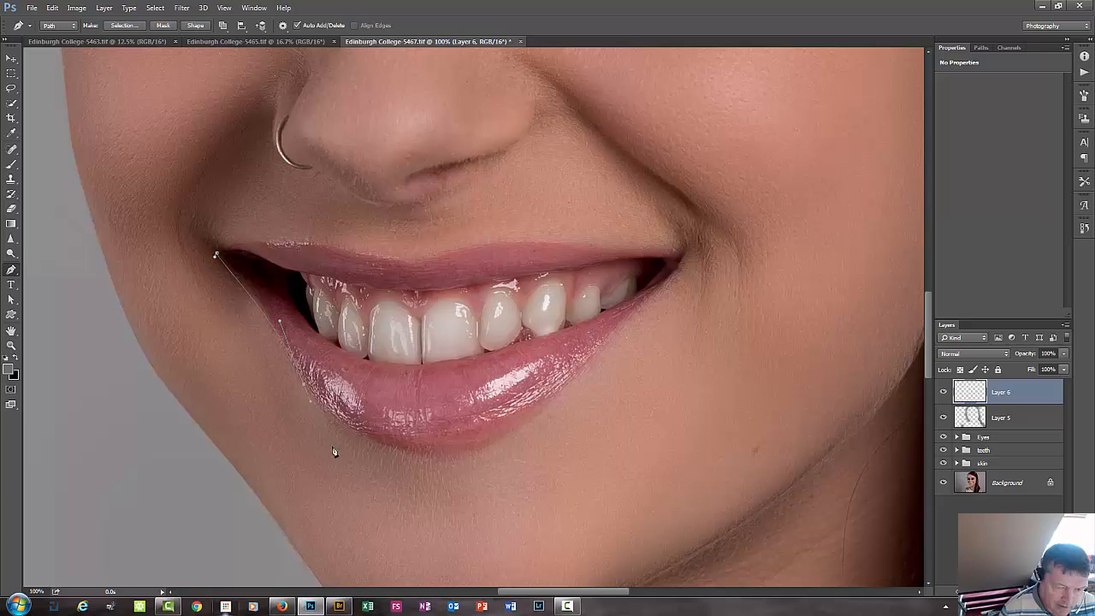
left_click(380, 444)
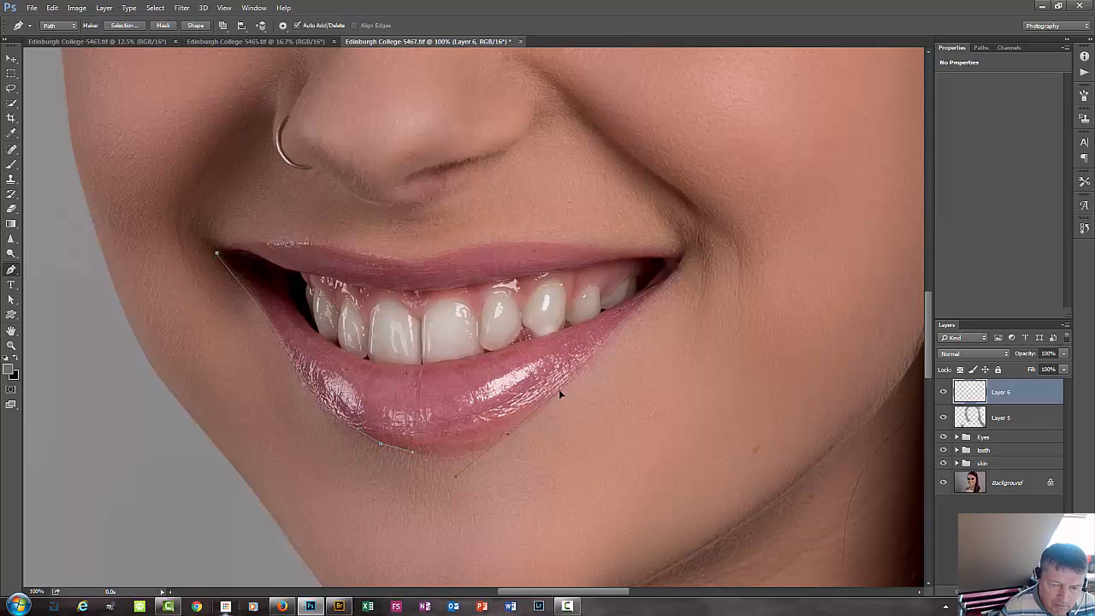
left_click(675, 270)
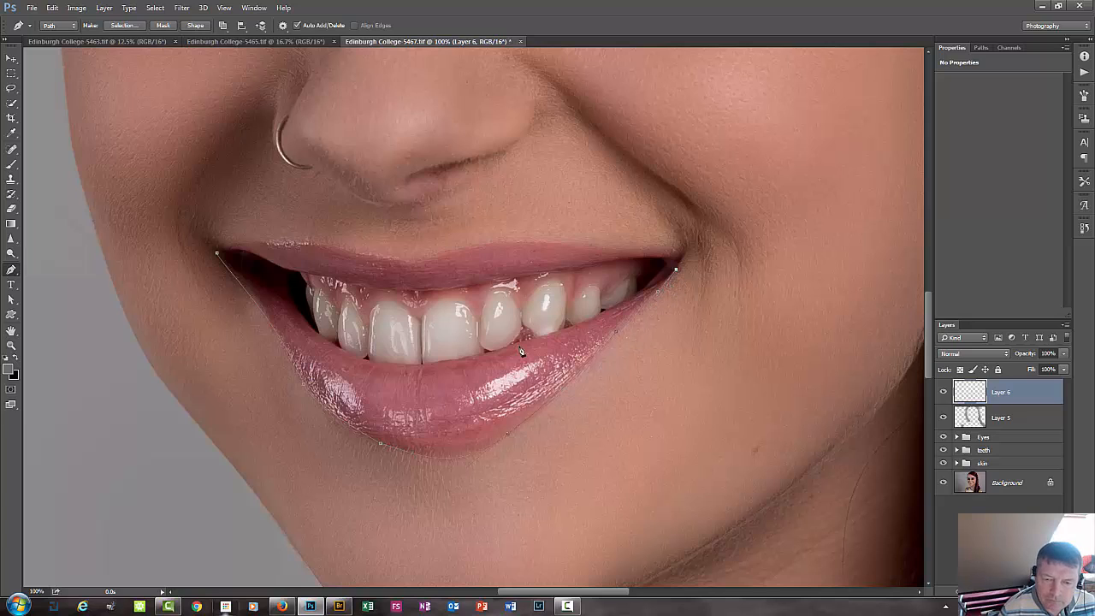
Continue the path back along the lower lip's inner edge, beneath the teeth, to the starting corner of the mouth.
left_click(438, 360)
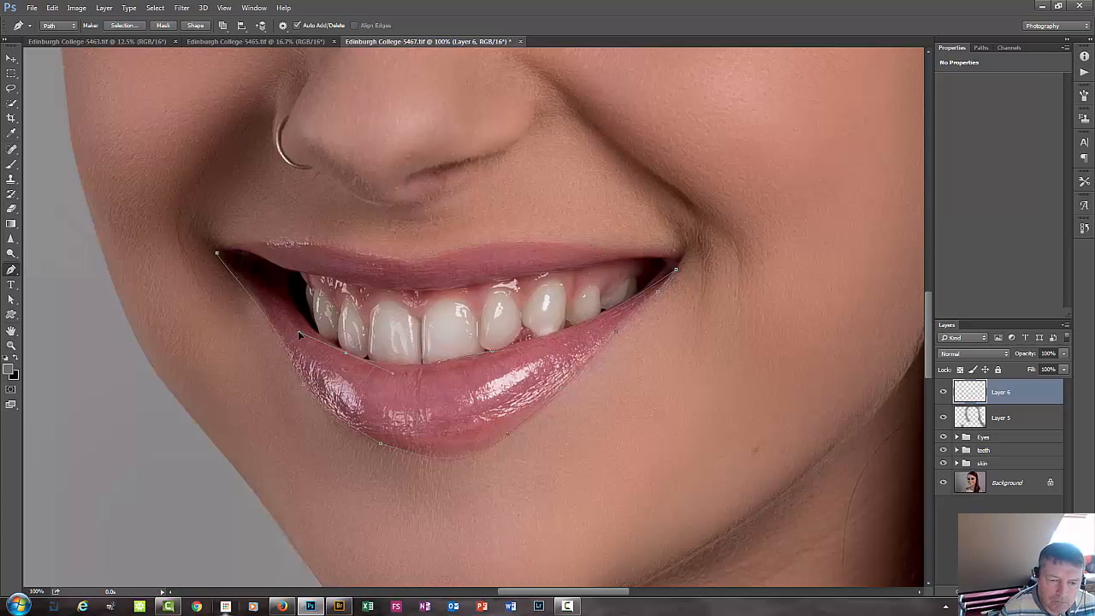
left_click_drag(299, 331, 331, 343)
left_click_drag(263, 284, 317, 275)
left_click(229, 253)
Extend the path along the upper lip's inner edge, above the teeth, to the far corner of the mouth.
left_click_drag(397, 290, 554, 272)
left_click(607, 263)
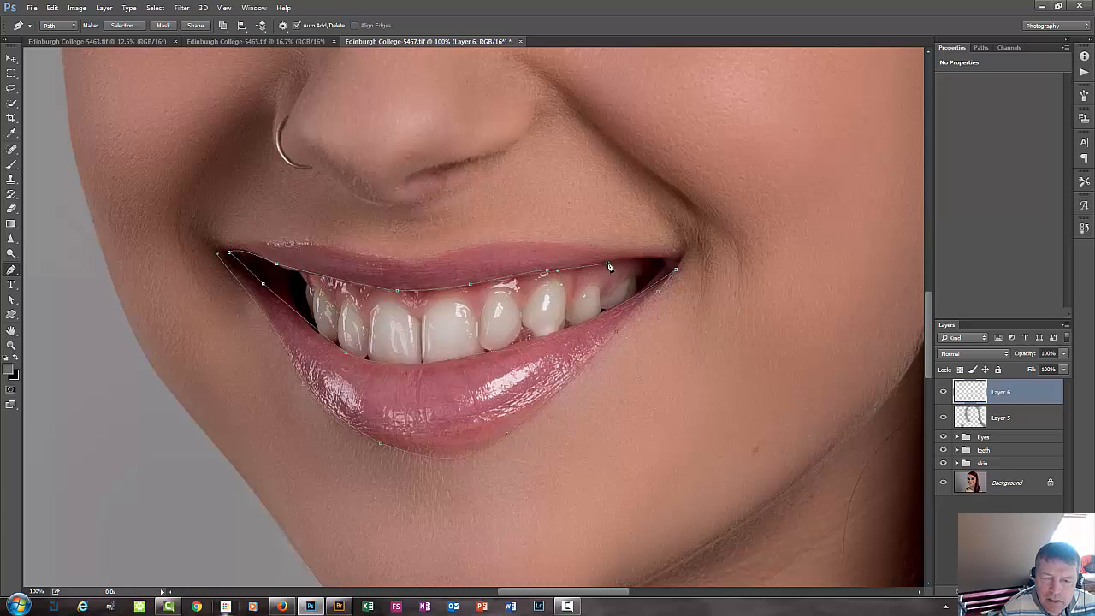
left_click(679, 255)
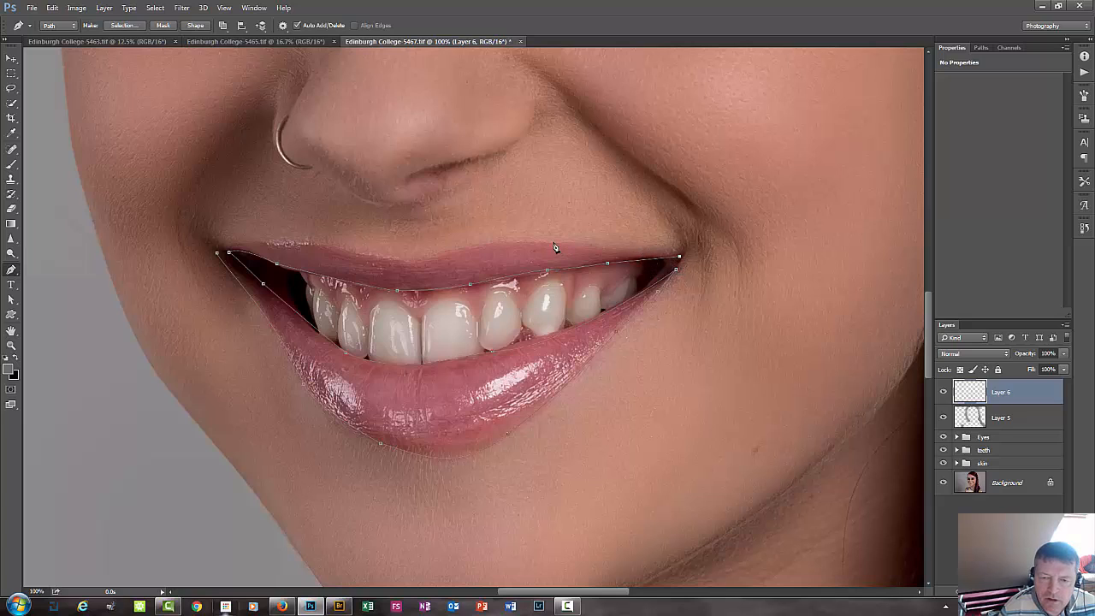
Run the path back along the upper lip's outer edge, close it at the starting corner, and reposition the lower anchor at the opposite mouth corner.
left_click_drag(468, 248, 433, 258)
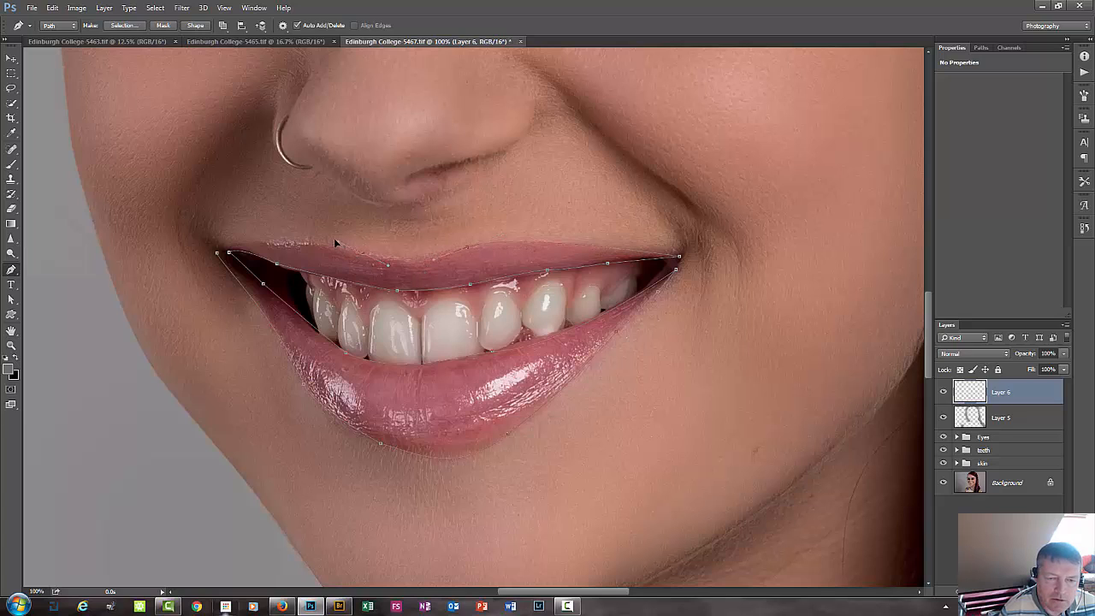
left_click(254, 243)
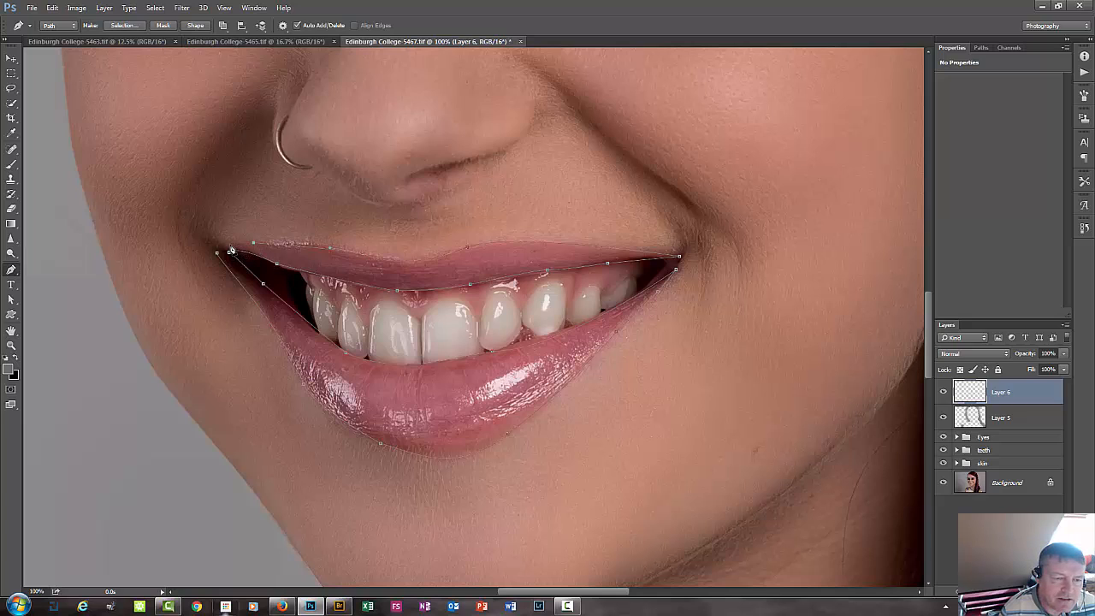
left_click(222, 245)
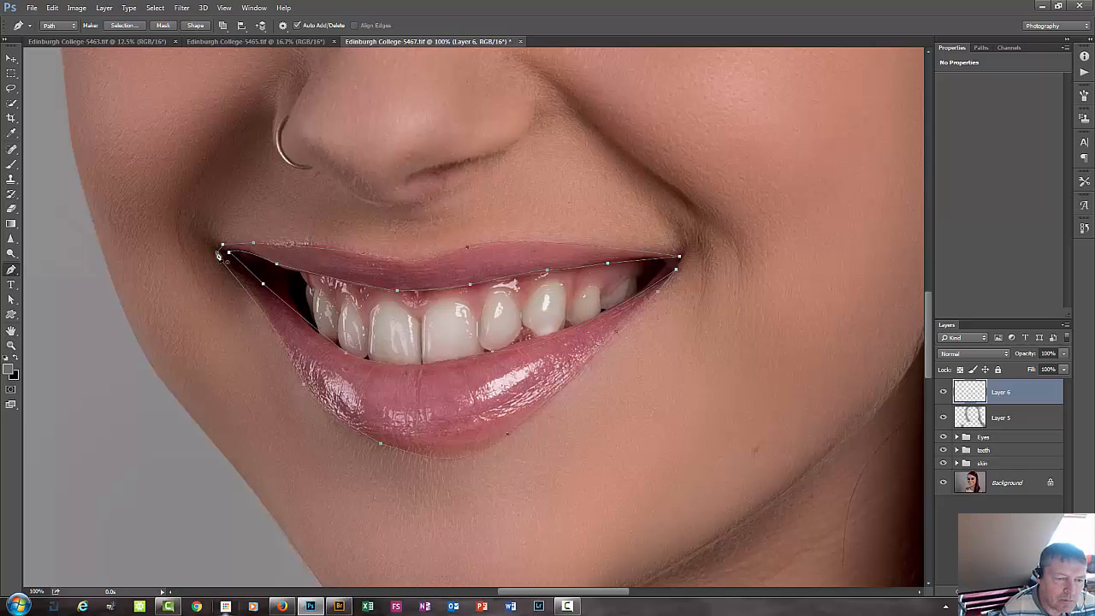
left_click(219, 254)
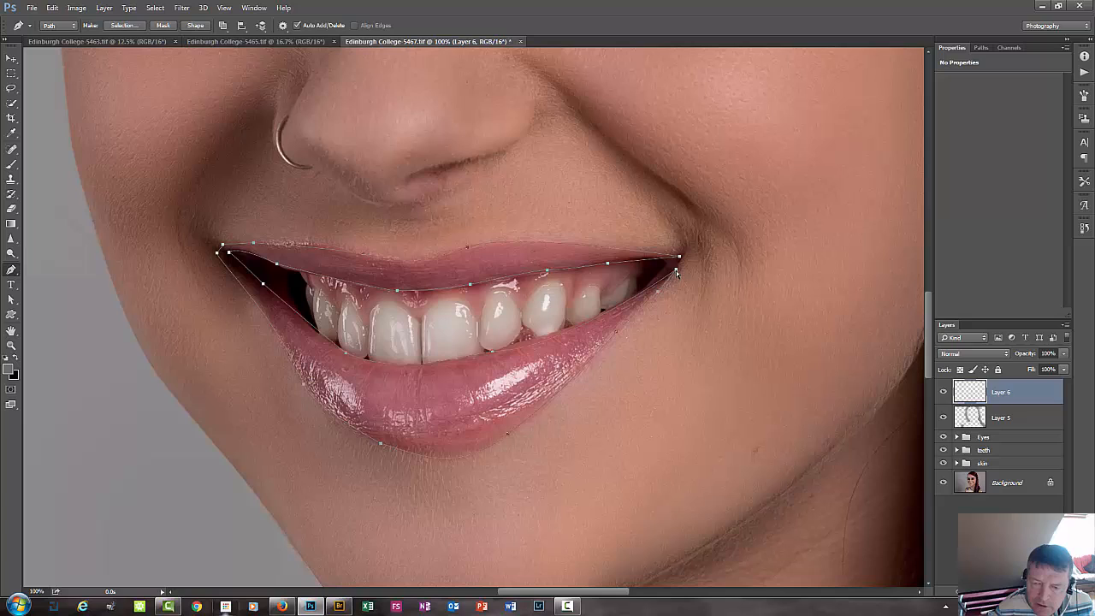
left_click_drag(677, 271, 672, 277)
left_click(670, 274)
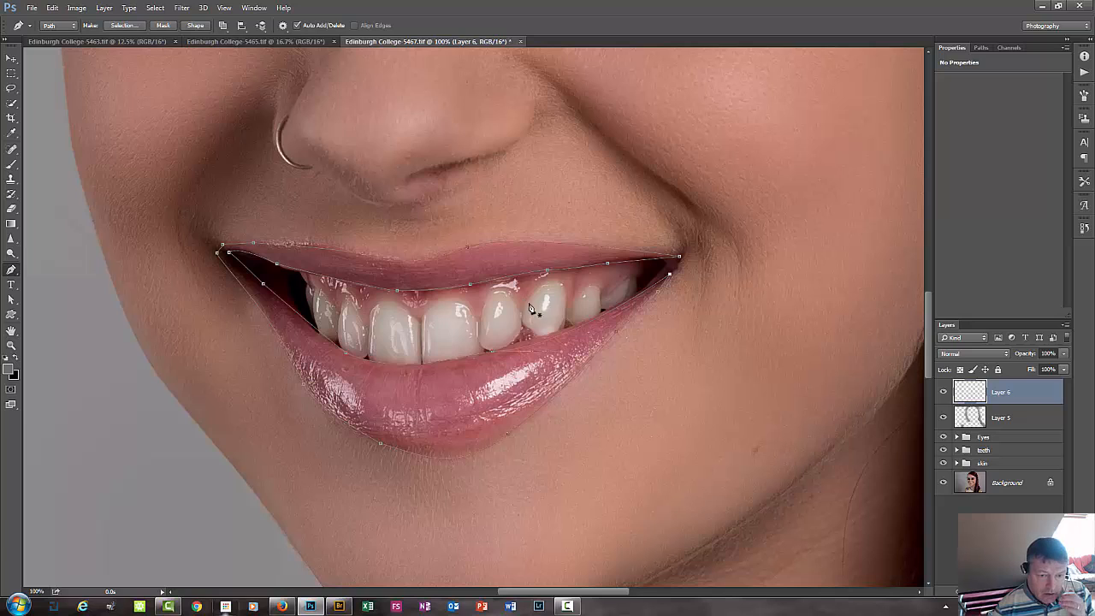
Convert the closed lip path into a new anti-aliased selection and delete the empty Layer 6.
right_click(489, 264)
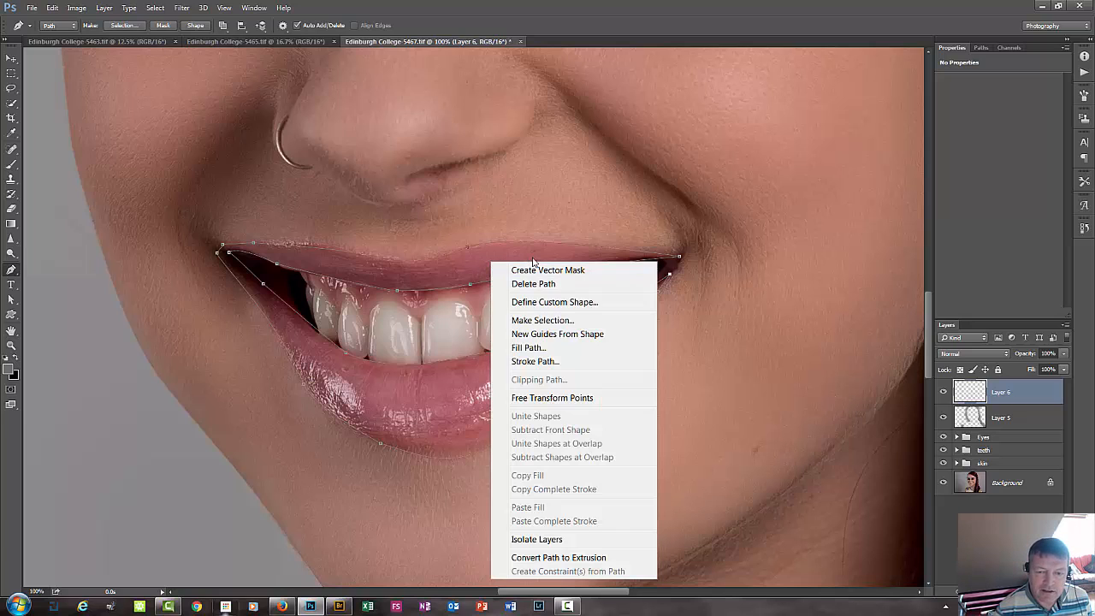
left_click(577, 322)
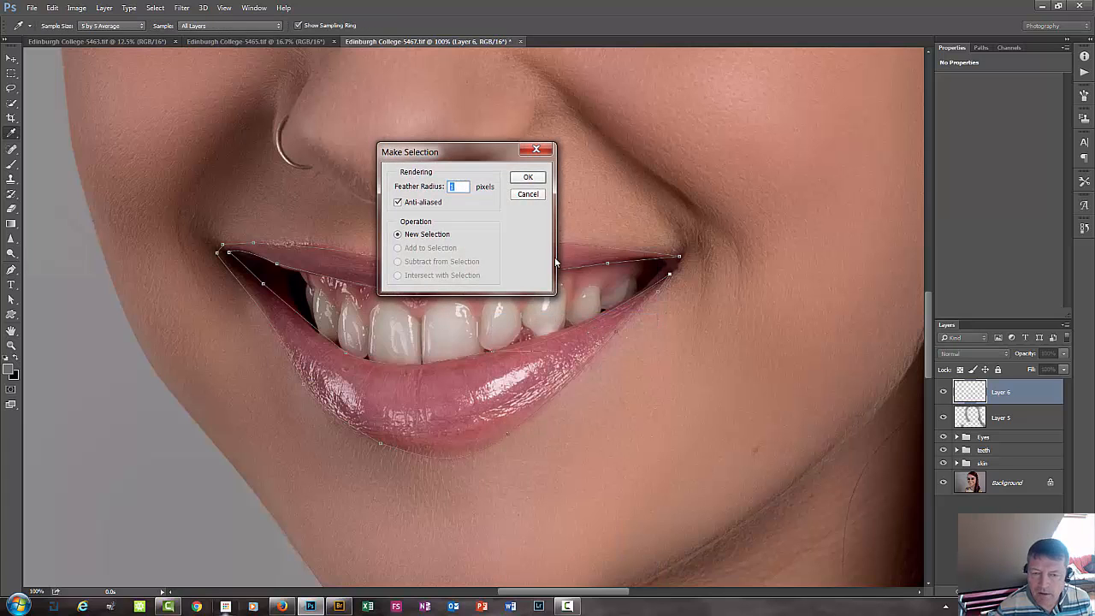
left_click(528, 179)
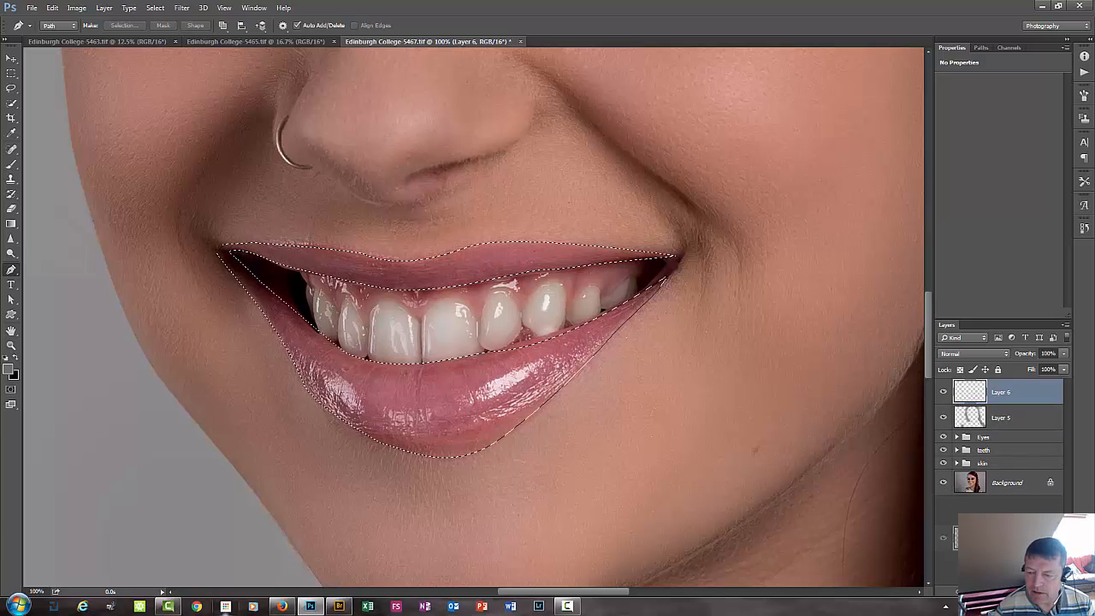
left_click_drag(1054, 584, 1056, 591)
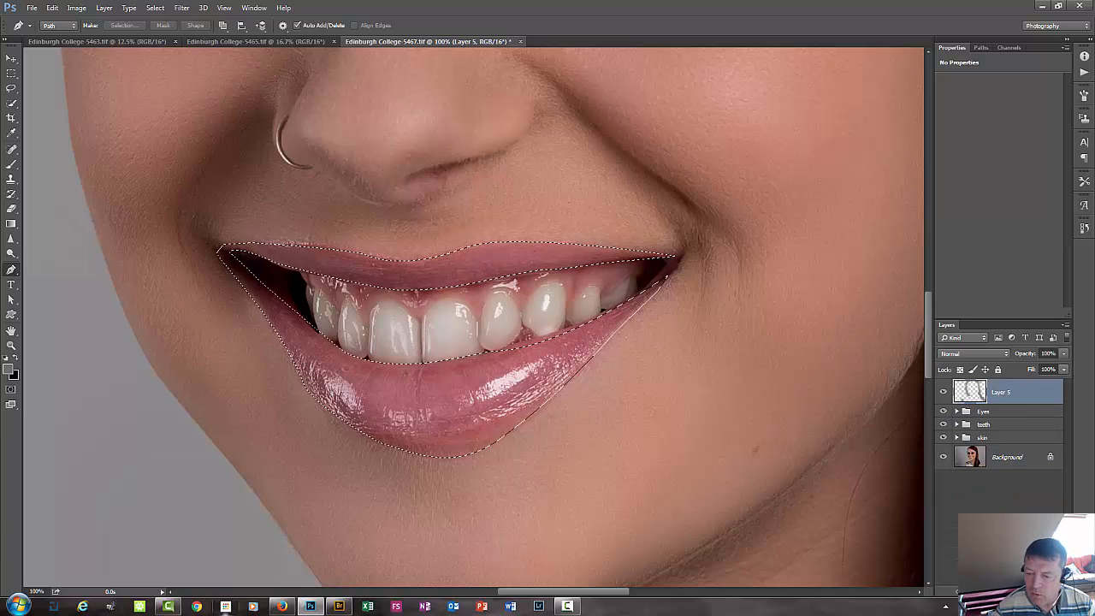
Add a Hue/Saturation adjustment layer from the lip selection, with Hue -30, Saturation +27 and Lightness -16.
left_click(1012, 591)
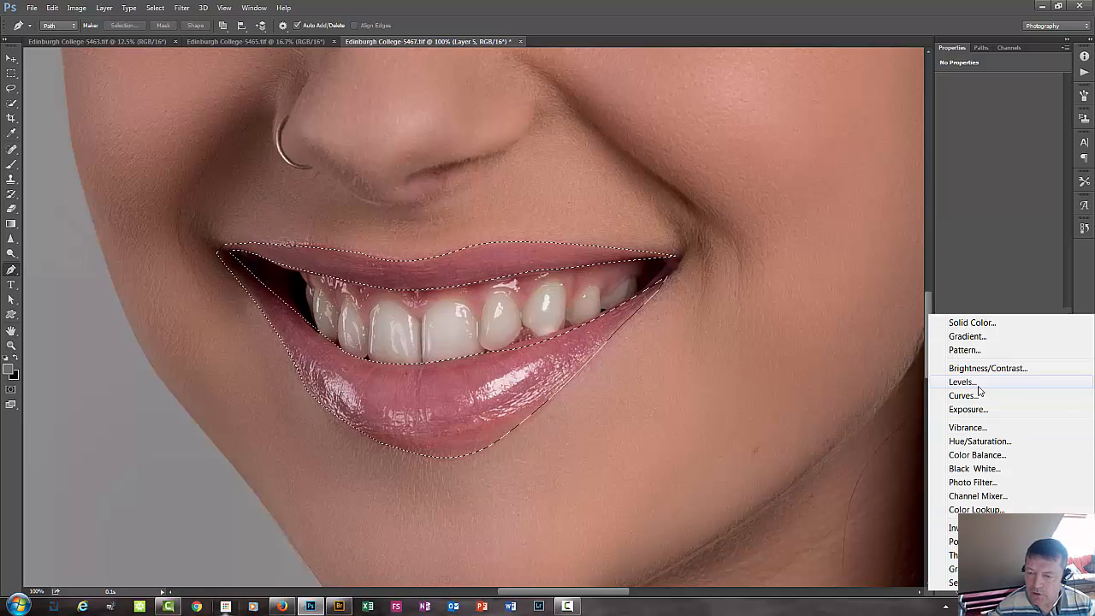
left_click(984, 442)
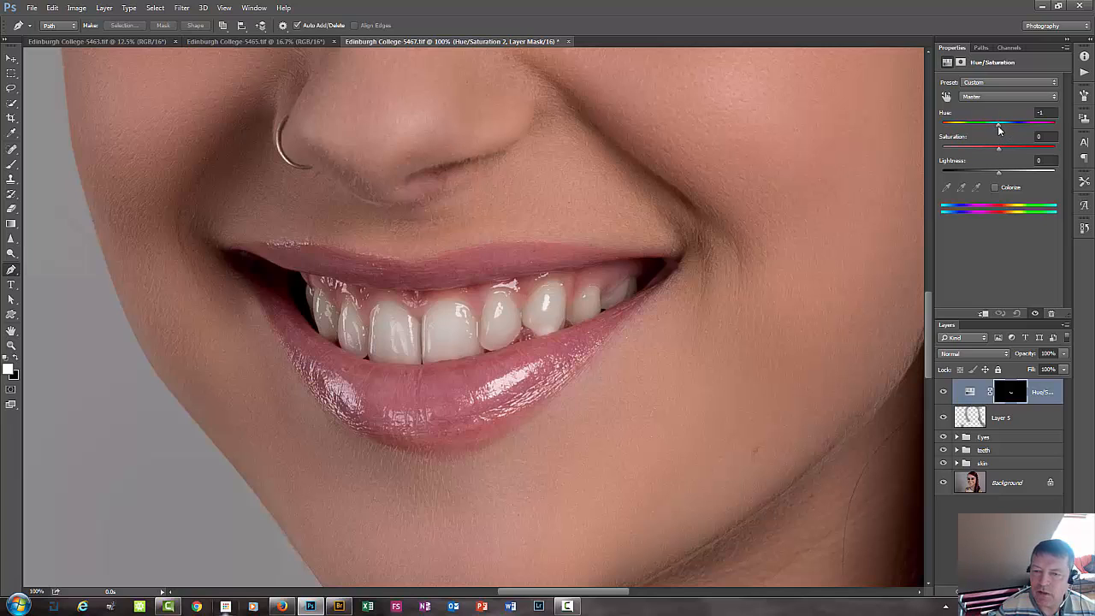
left_click_drag(998, 126, 1033, 126)
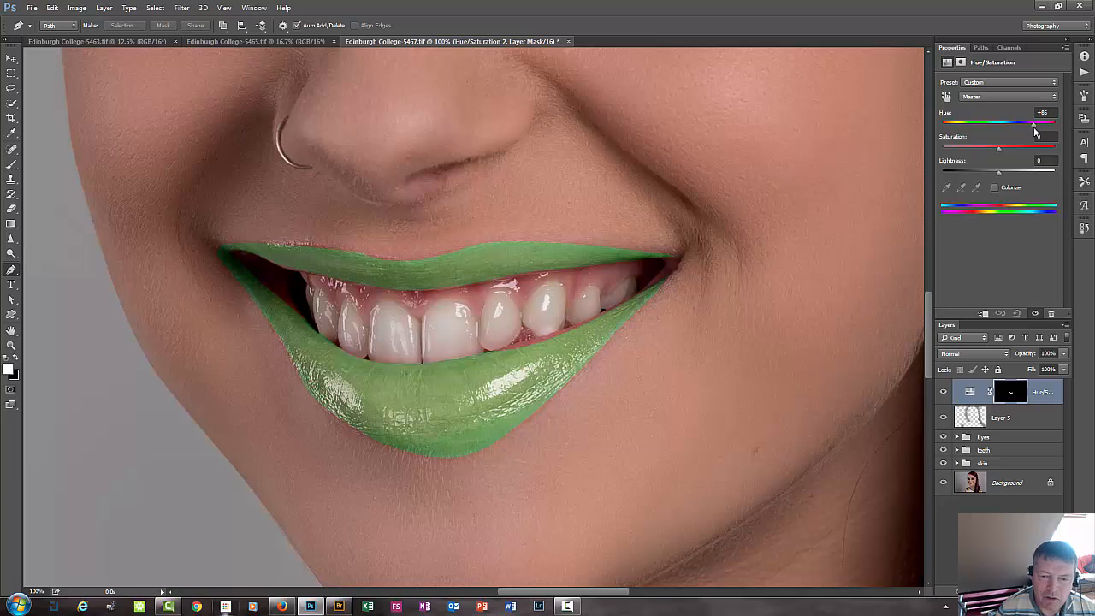
left_click_drag(1033, 127, 980, 131)
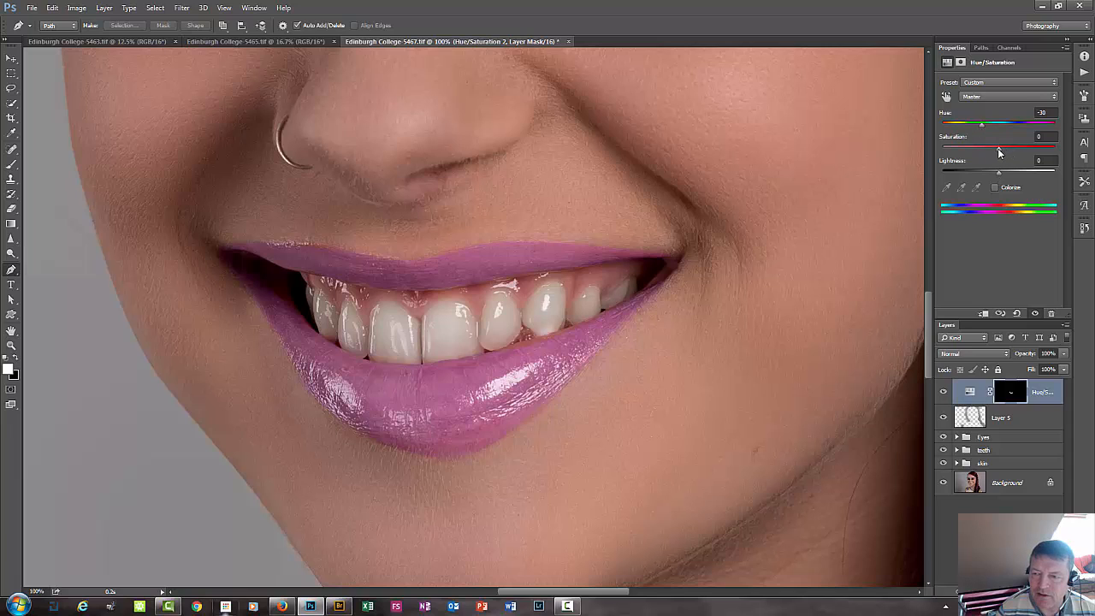
left_click_drag(997, 153, 1019, 151)
left_click_drag(997, 171, 988, 171)
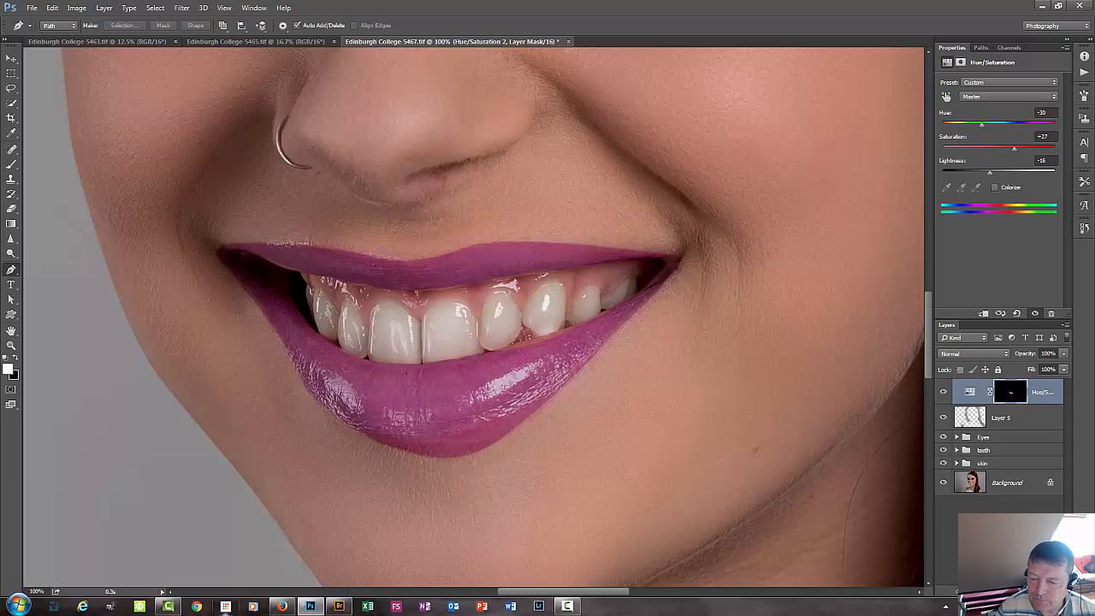
On a new layer above the Hue/Saturation adjustment, paint the lower lip's uncoloured inner edge with sampled lip purple and a size 10 brush.
key("ctrl+shift+alt+n")
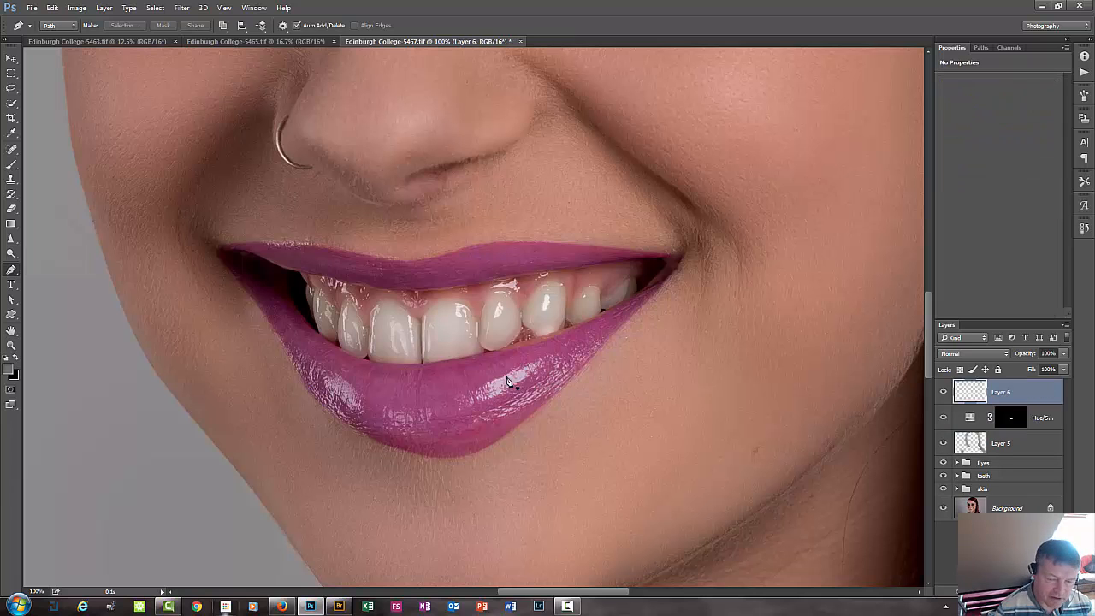
key("ctrl+plus")
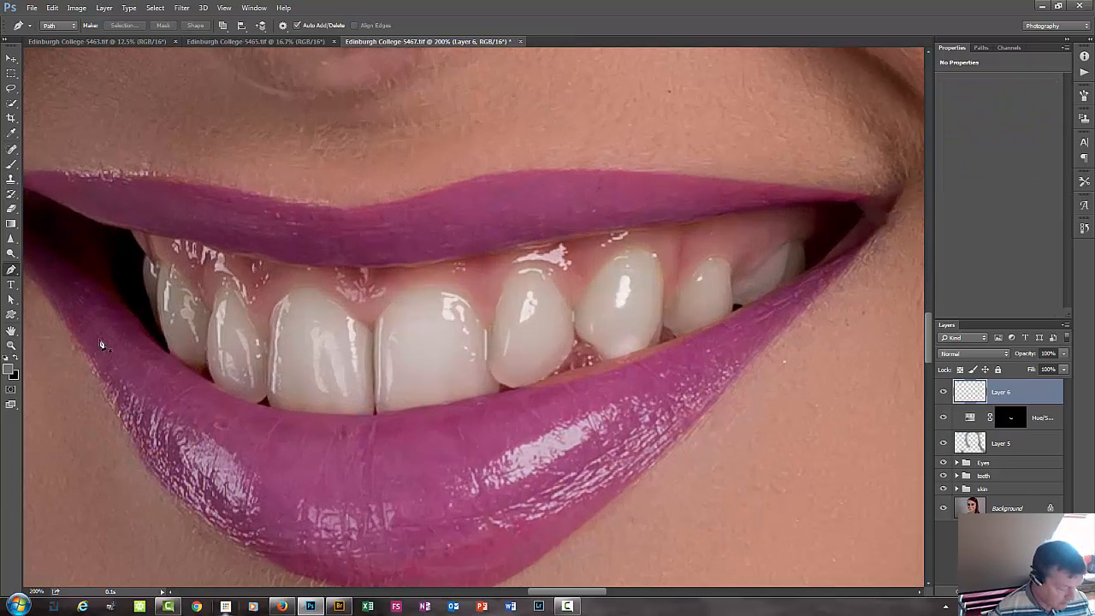
key("b")
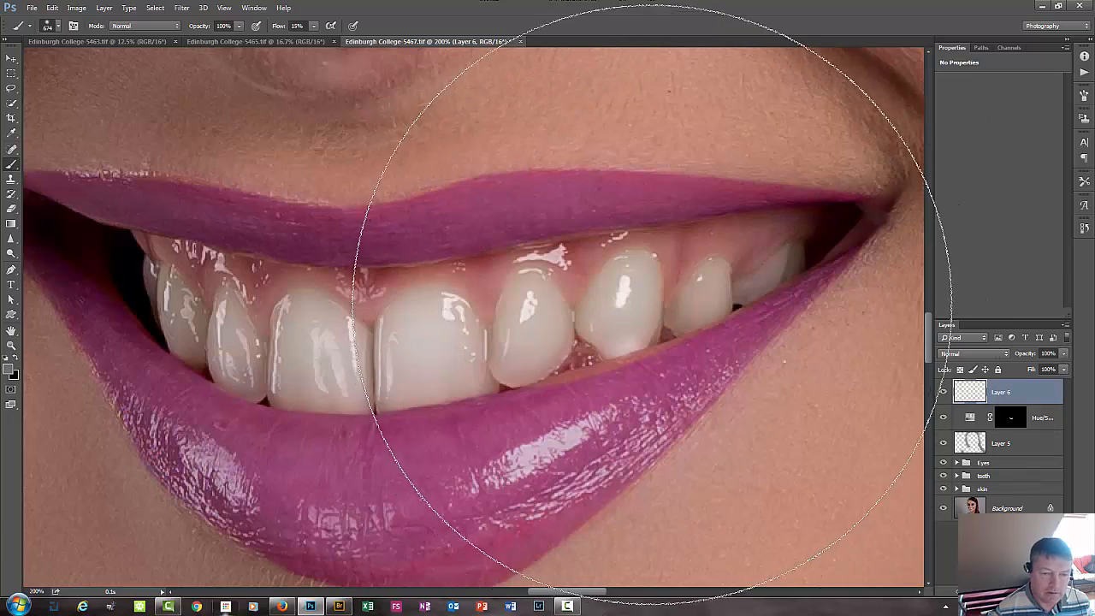
mouse_move(677, 295)
left_mouse_down()
mouse_move(684, 288)
mouse_move(395, 293)
mouse_move(391, 342)
left_mouse_up()
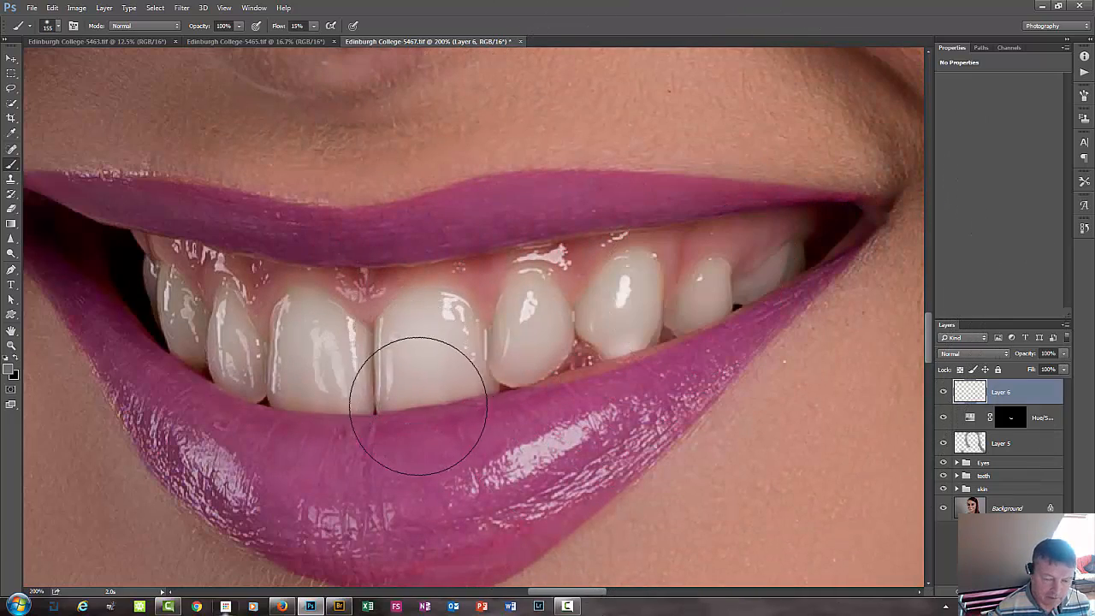
left_click(444, 445, "alt")
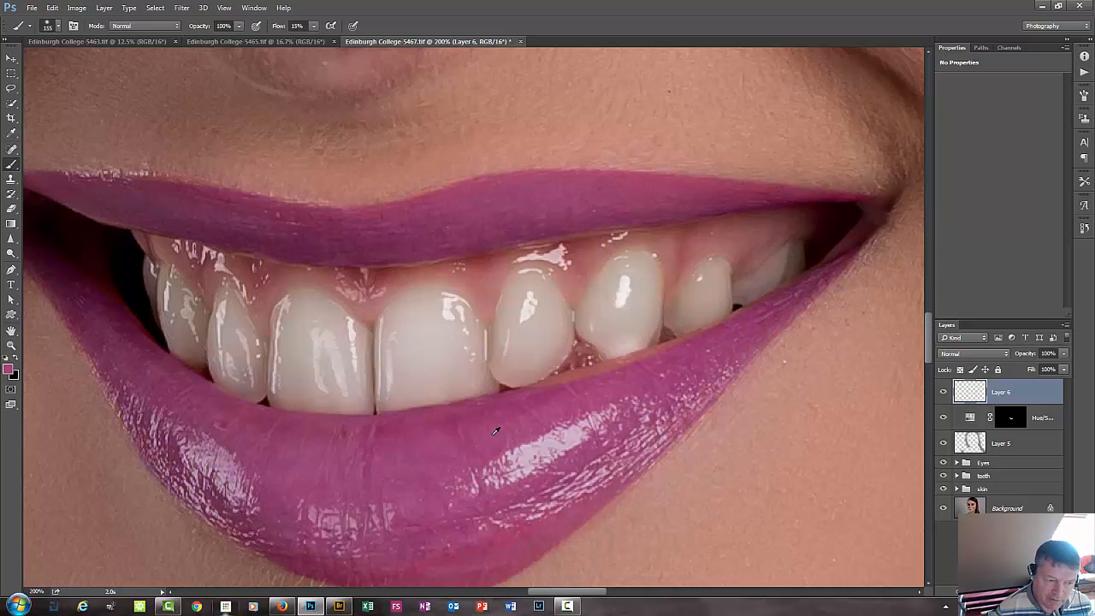
mouse_move(630, 354)
left_mouse_down()
mouse_move(637, 344)
mouse_move(559, 352)
mouse_move(562, 378)
left_mouse_up()
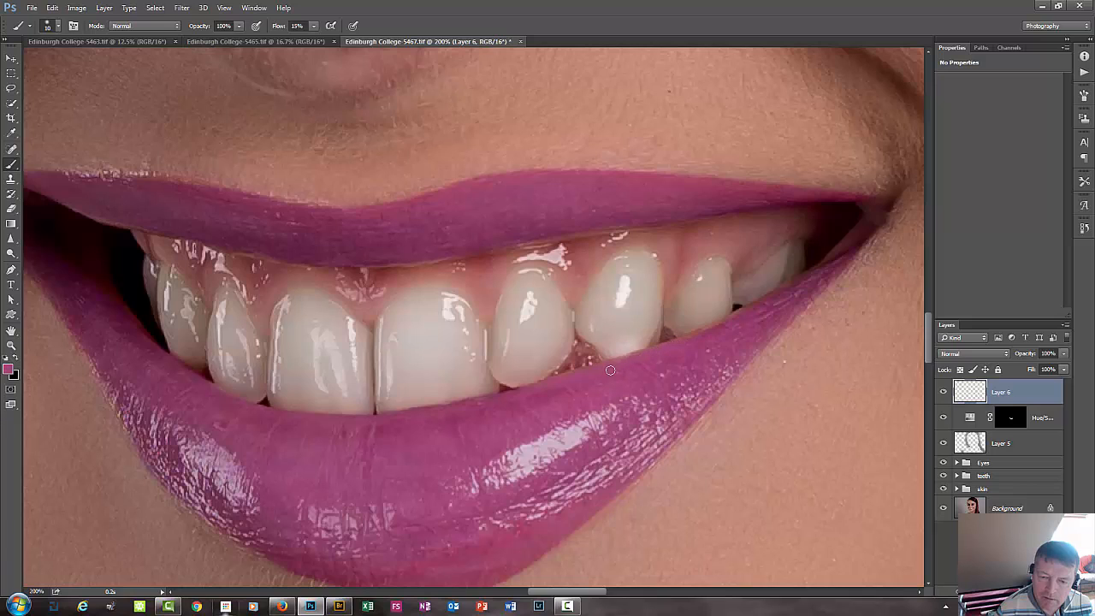
mouse_move(723, 328)
left_mouse_down()
mouse_move(684, 342)
mouse_move(749, 307)
mouse_move(697, 336)
left_mouse_up()
Sample the upper lip's darker purple and touch up its inner edge and its outer edge on the nose-ring side.
left_click(548, 229, "alt")
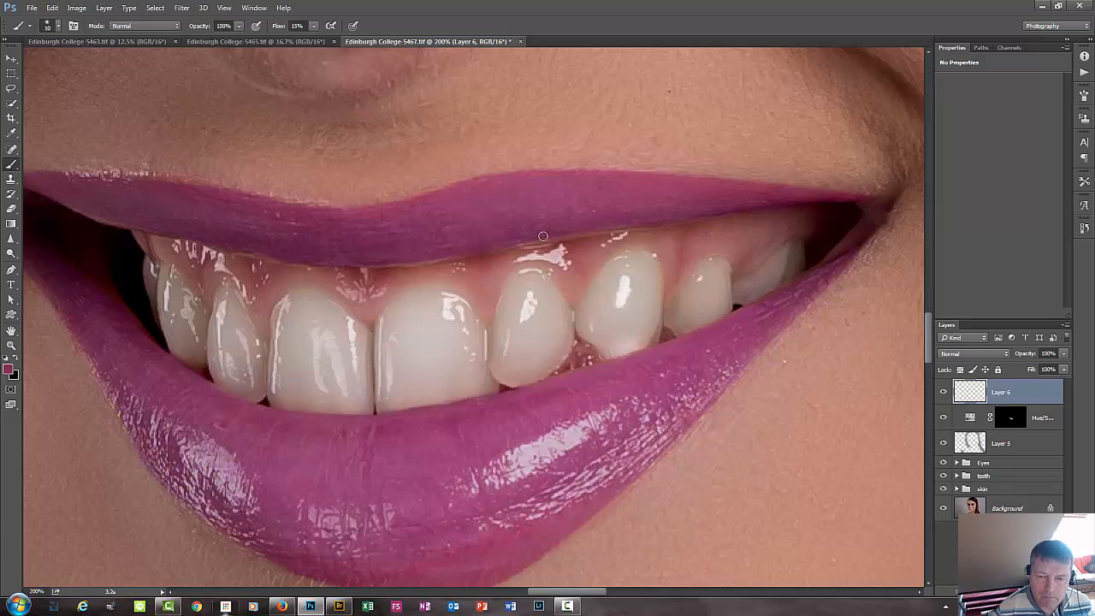
mouse_move(543, 237)
left_mouse_down()
mouse_move(616, 225)
mouse_move(516, 236)
mouse_move(700, 216)
left_mouse_up()
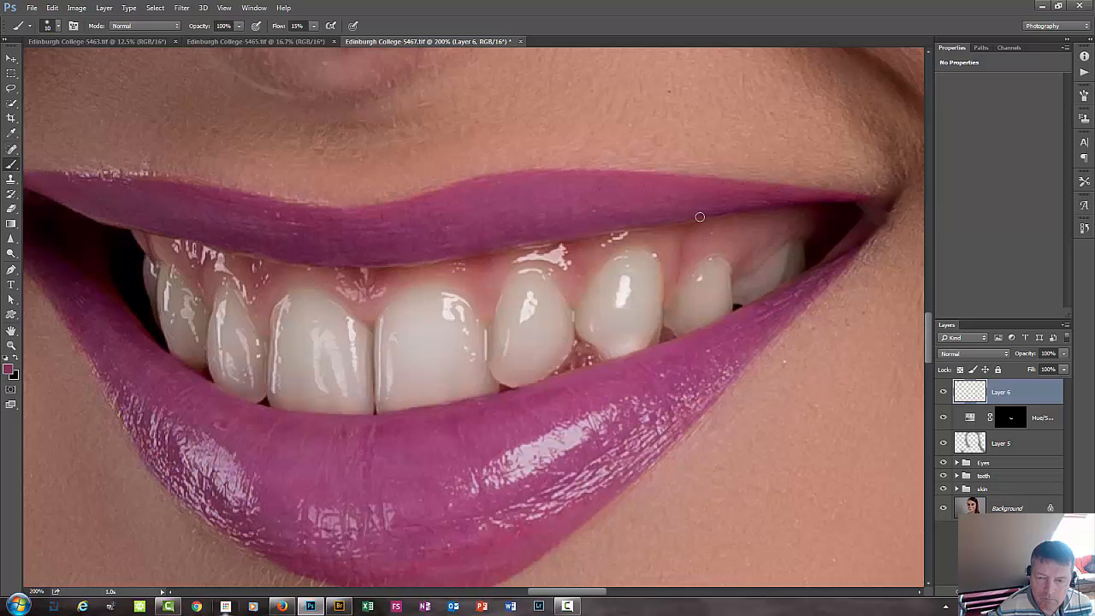
left_click_drag(171, 410, 264, 464)
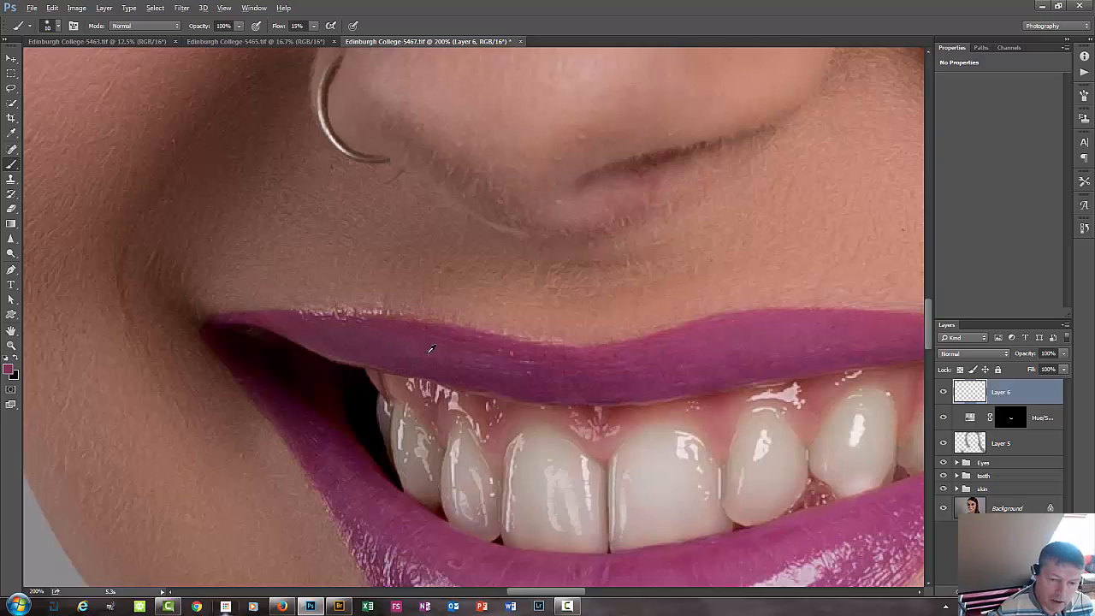
left_click(415, 335)
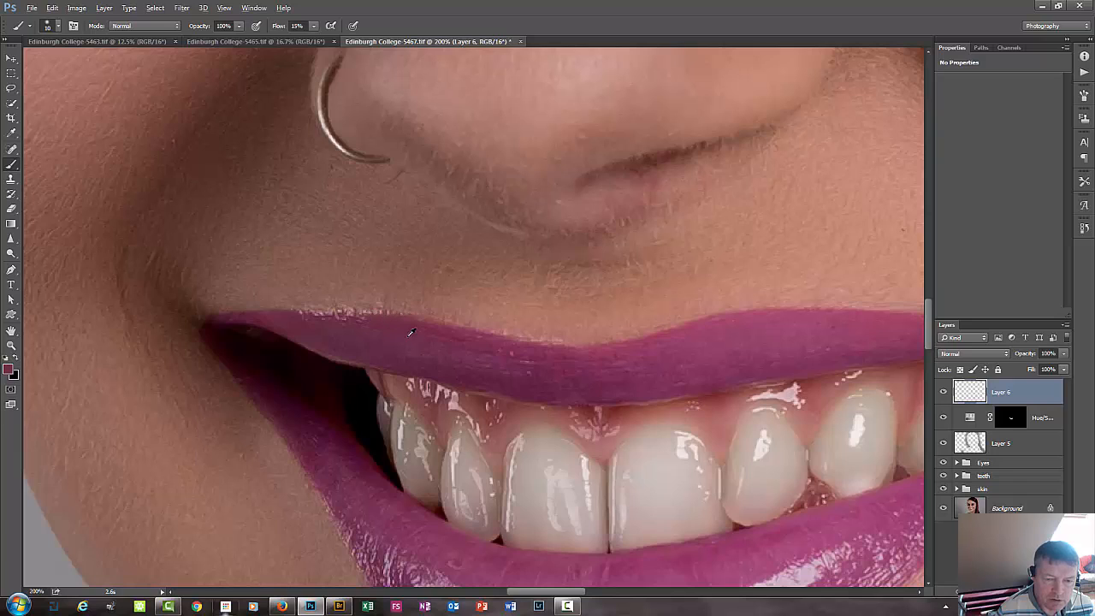
left_click(407, 337)
left_click_drag(398, 329, 341, 335)
key("ctrl+minus")
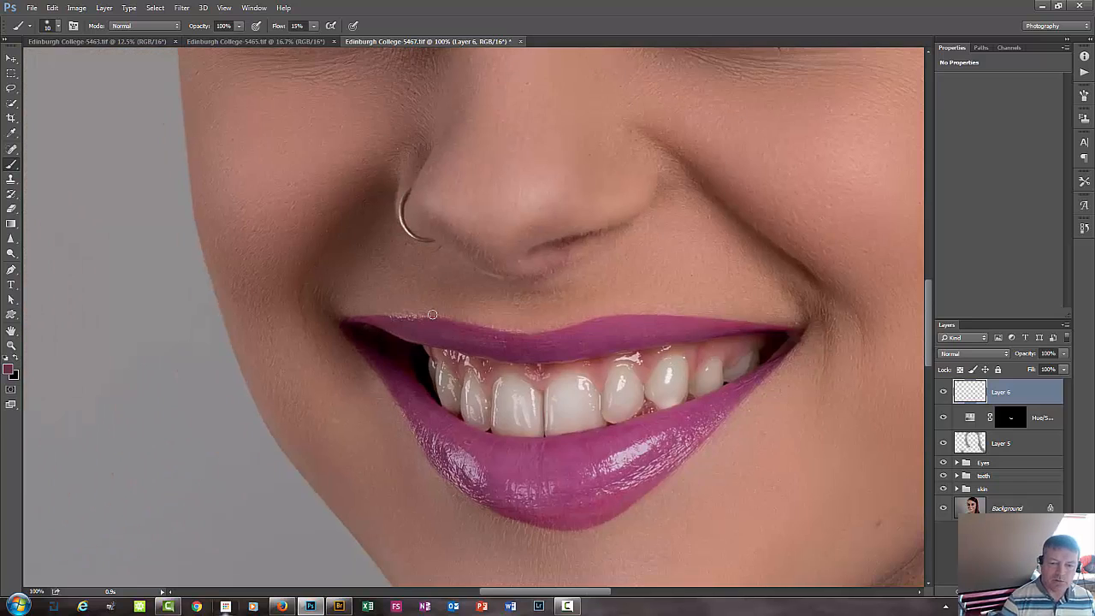
key("ctrl+0")
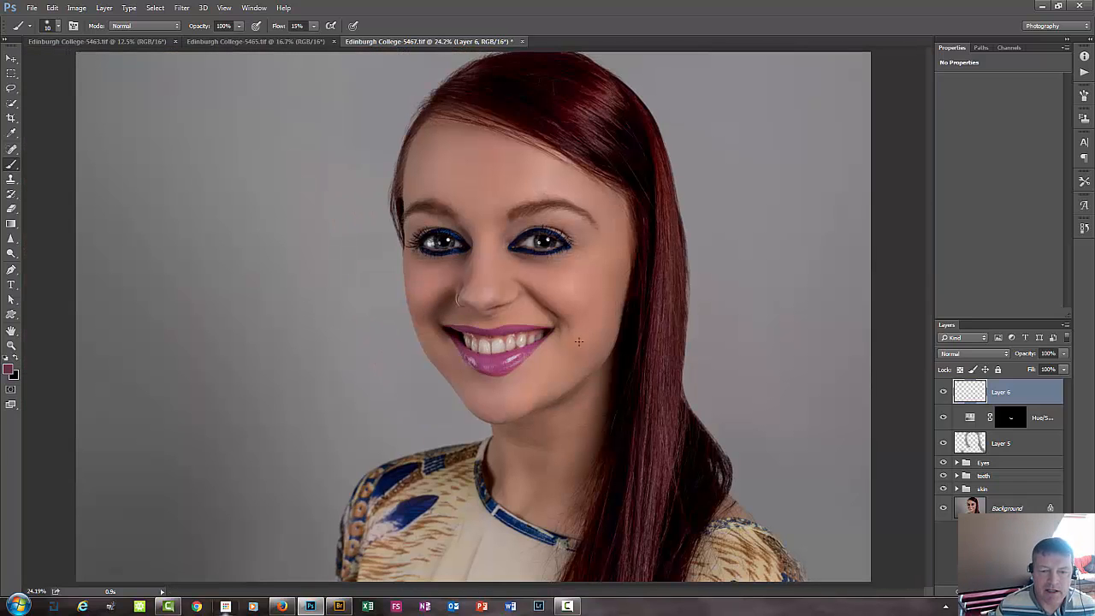
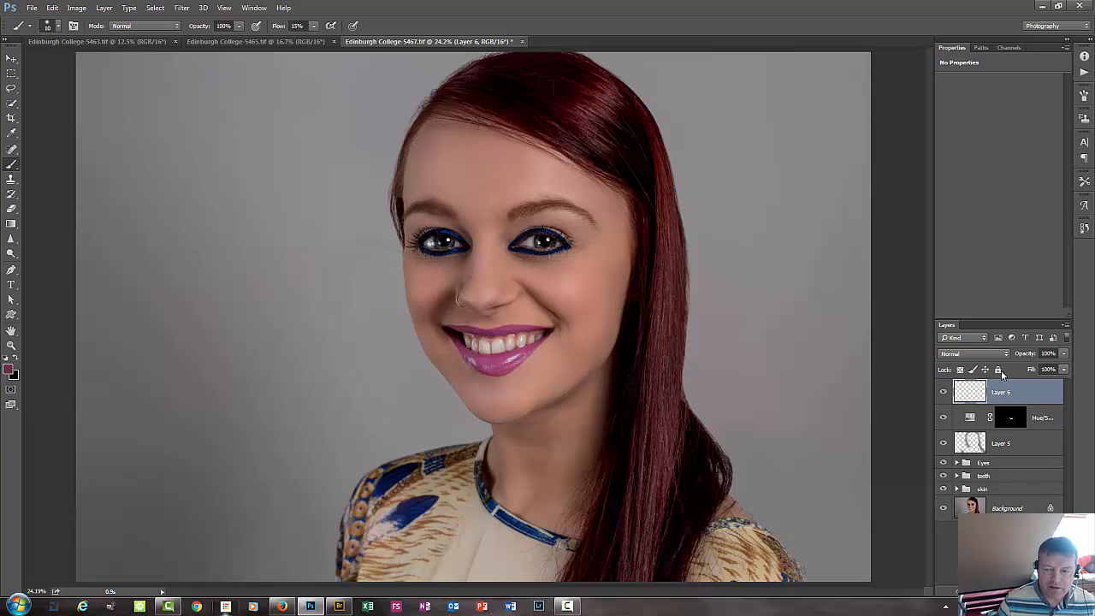
Group Layer 6 with the lip Hue/Saturation adjustment layer and name the group lips.
left_click(1039, 419, "shift")
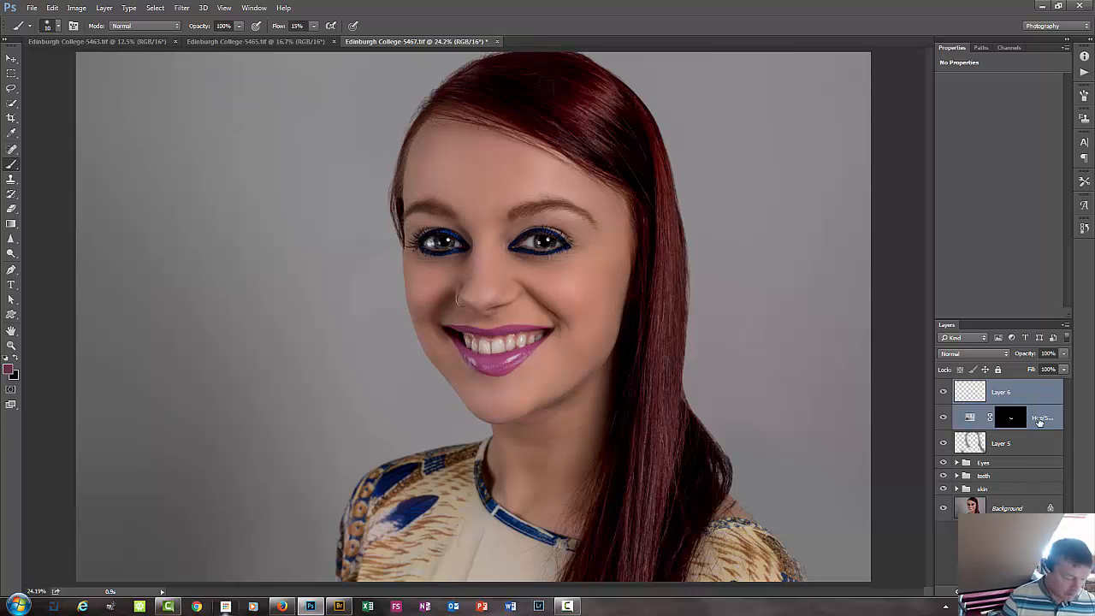
key("ctrl+g")
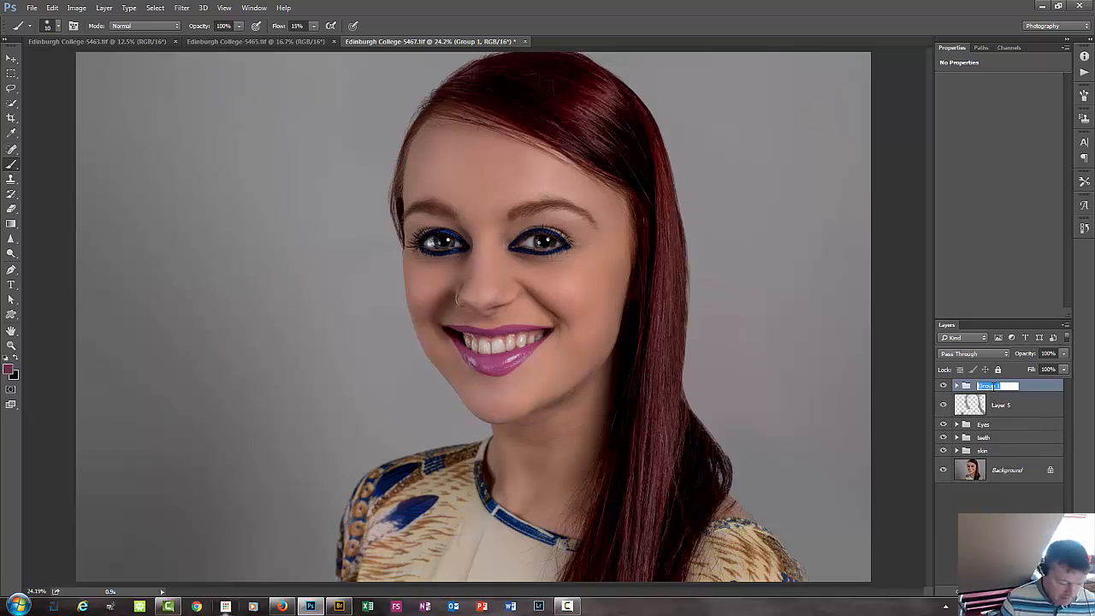
type("ps")
key("Return")
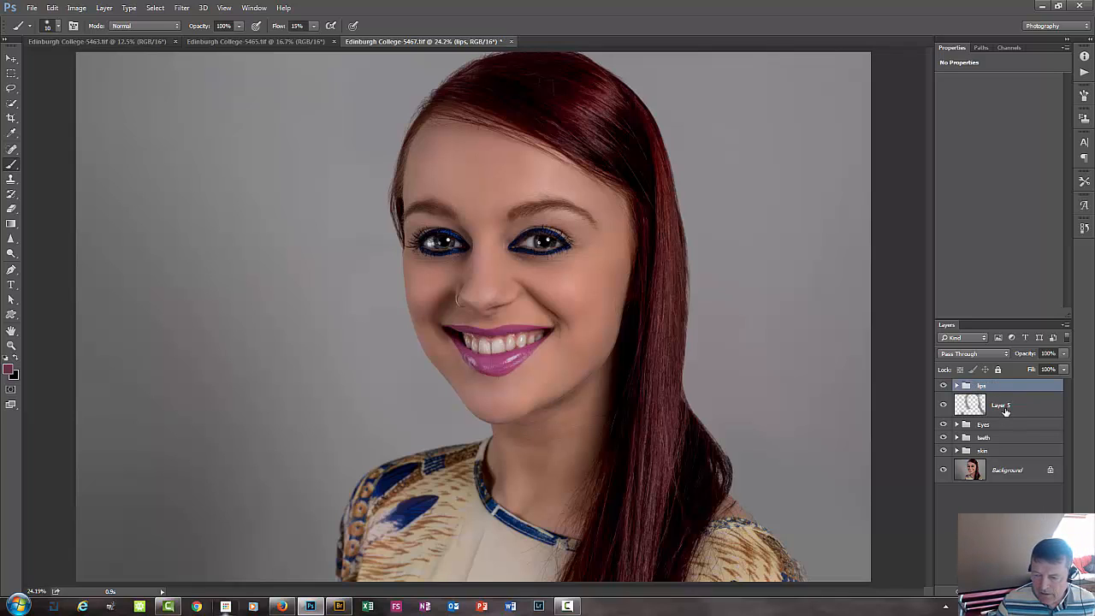
Put Layer 5 into its own group and name that group hair.
left_click(1006, 412)
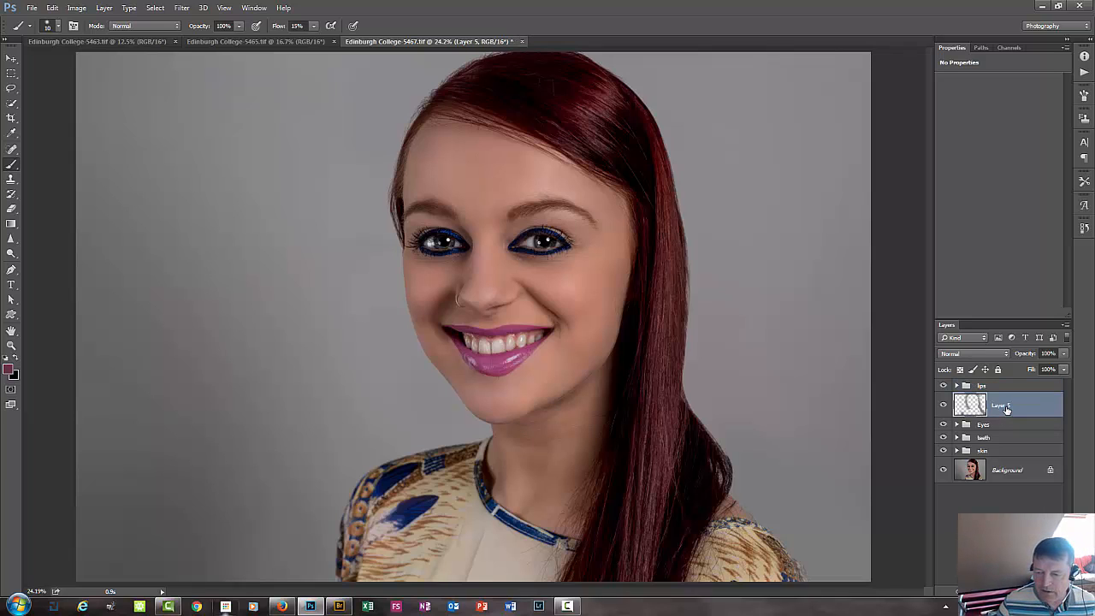
key("ctrl+g")
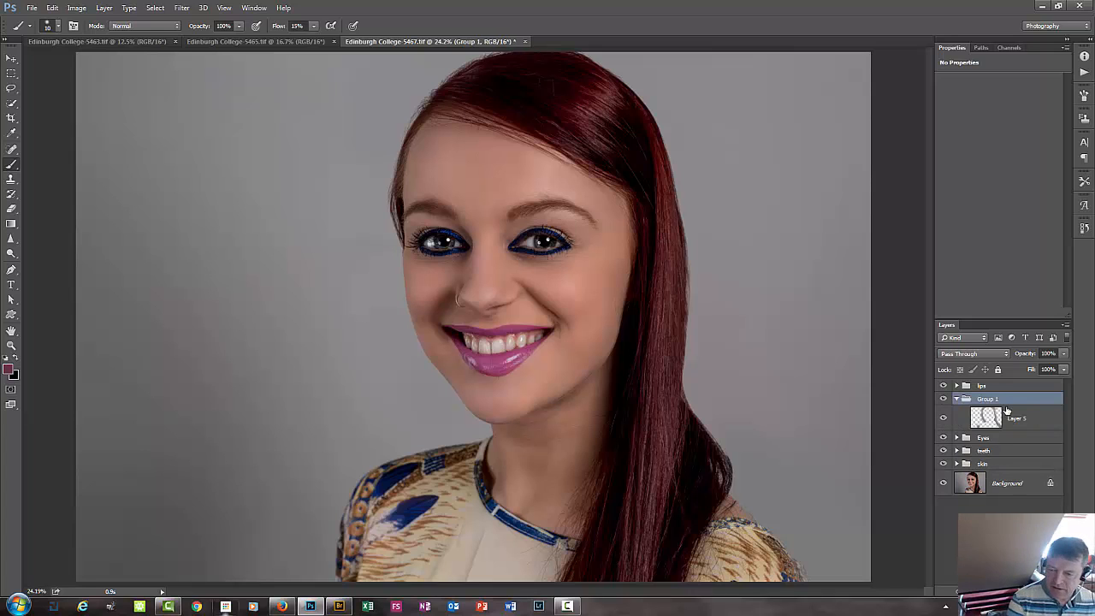
left_click(957, 399)
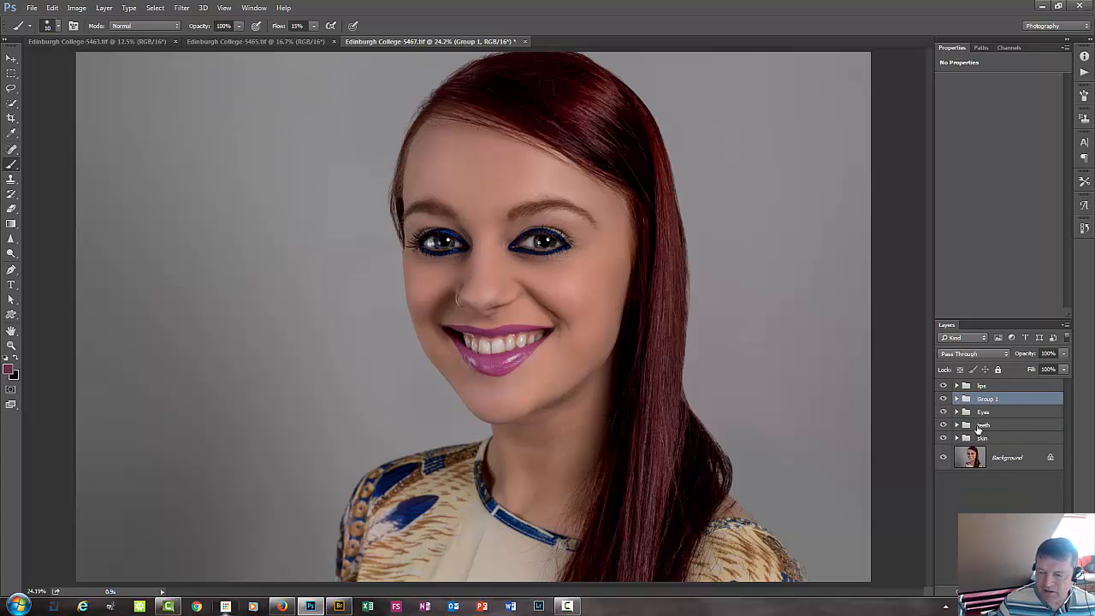
left_click(956, 438)
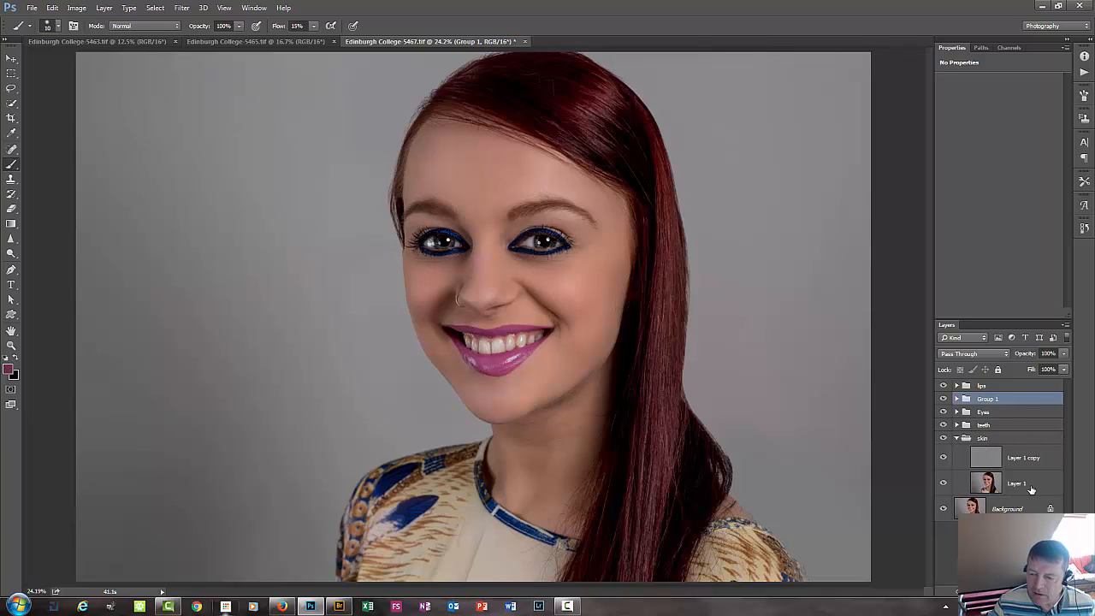
left_click(956, 438)
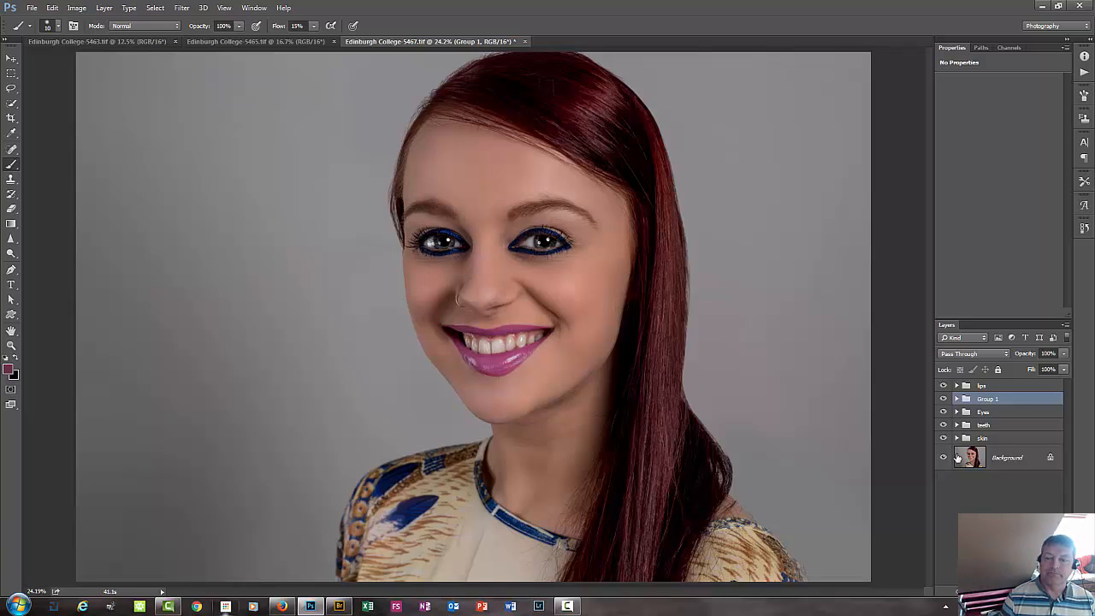
left_click(1013, 386)
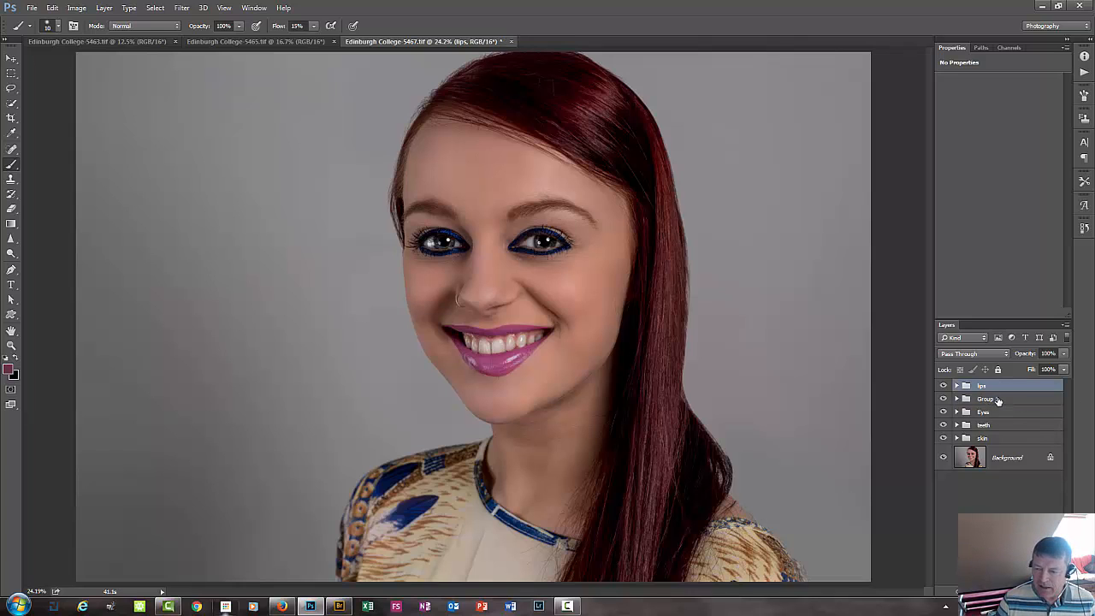
left_click(997, 400)
double_click(996, 399)
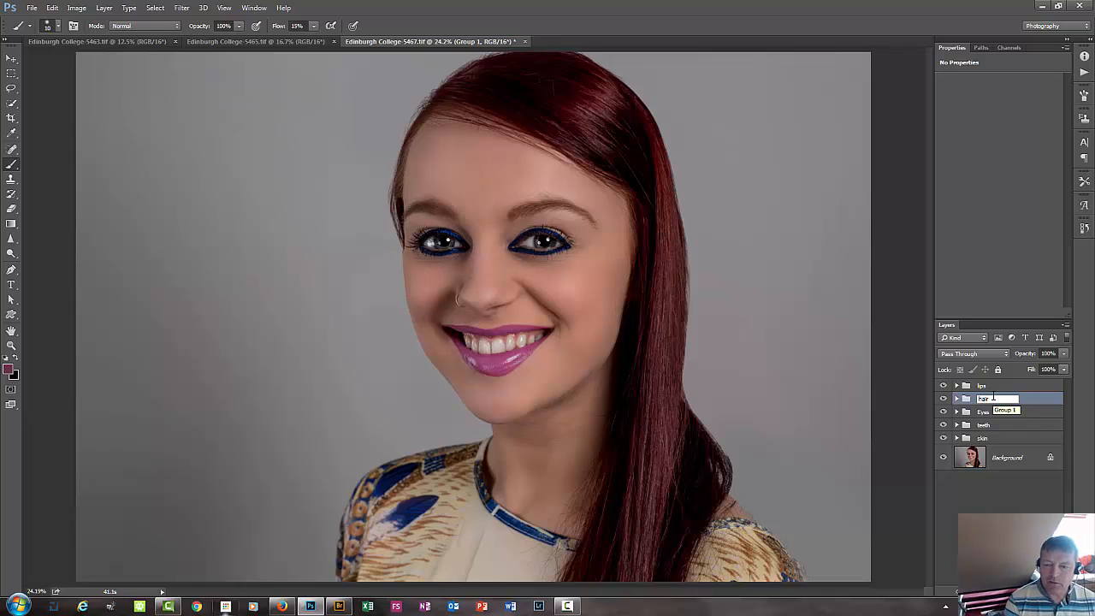
key("Return")
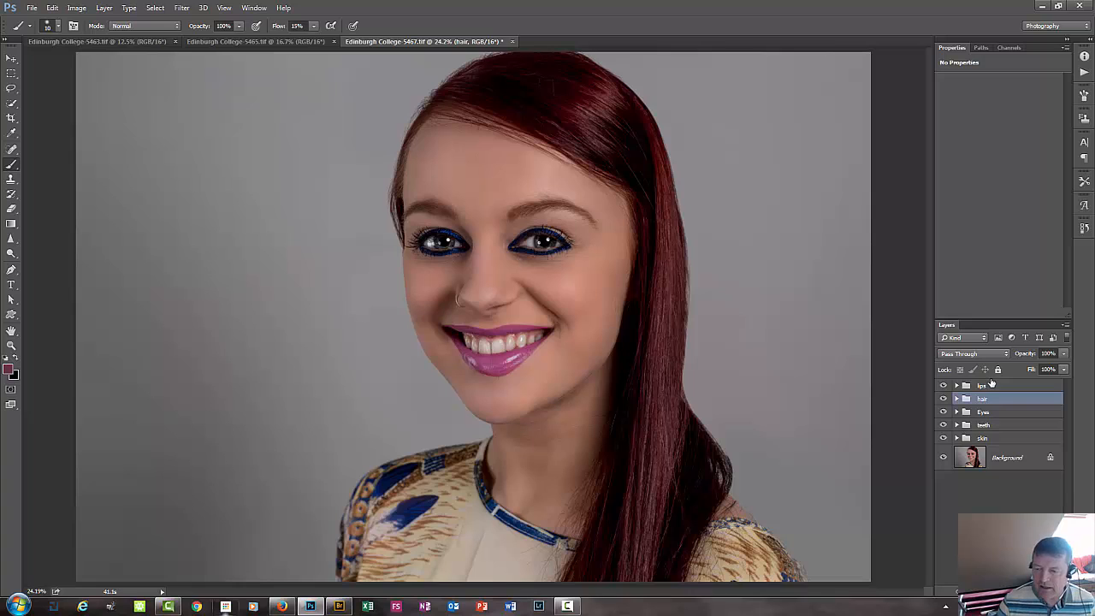
Add a bright yellow (#feef00) Solid Color fill layer above the lips group and invert its mask to black.
left_click(992, 386)
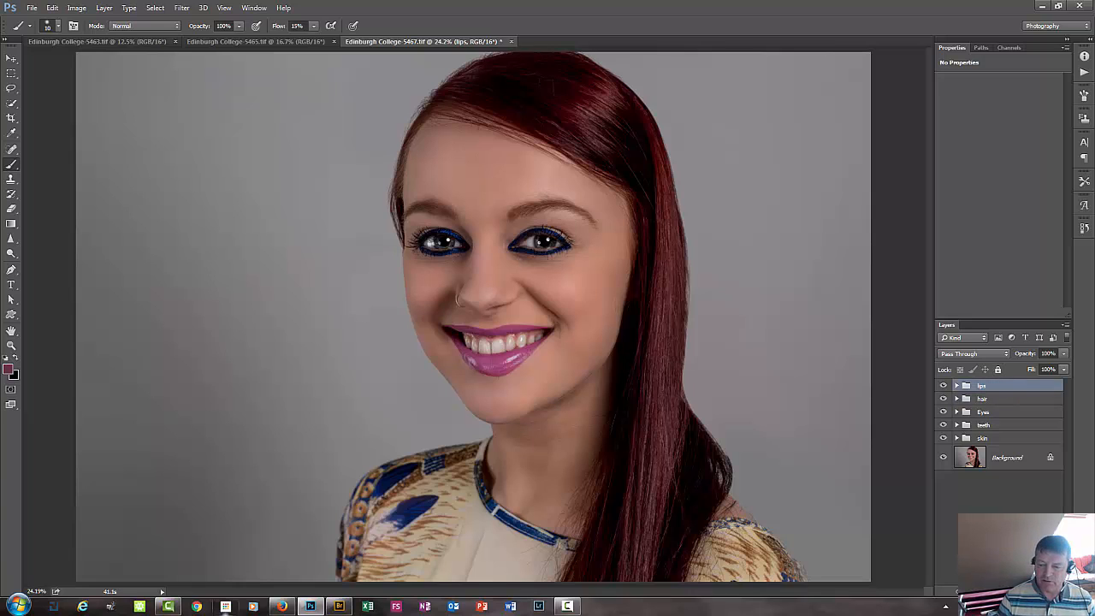
left_click(1002, 591)
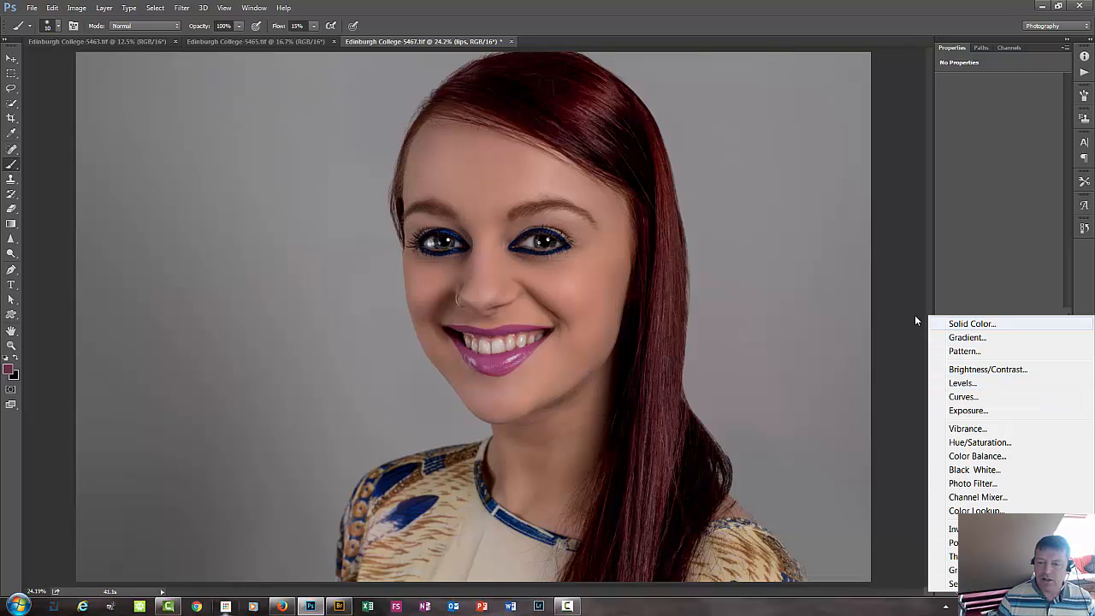
left_click(1001, 324)
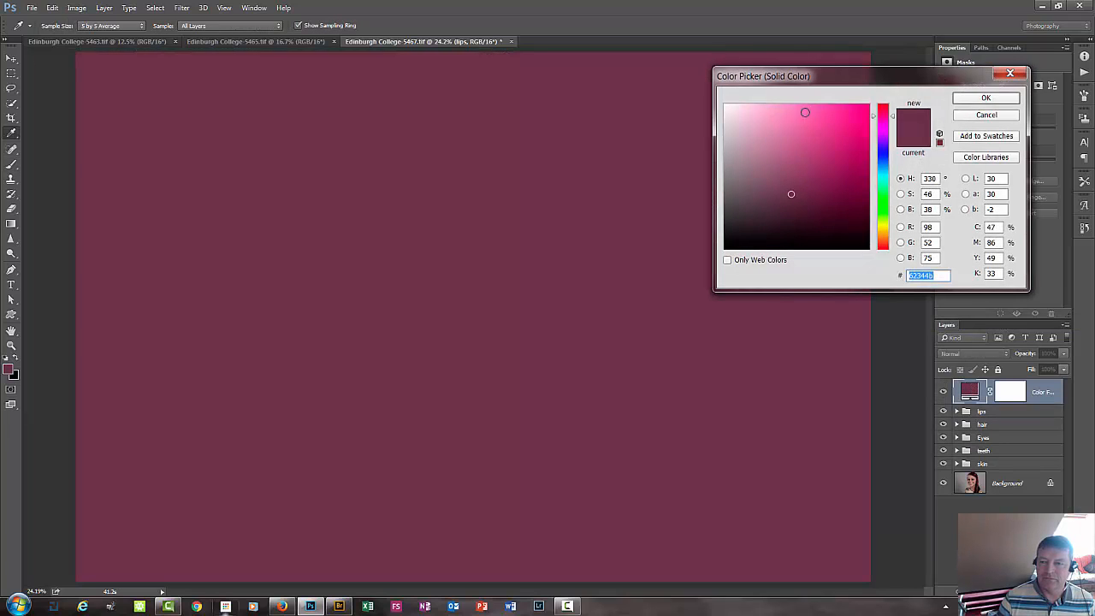
left_click_drag(883, 244, 883, 228)
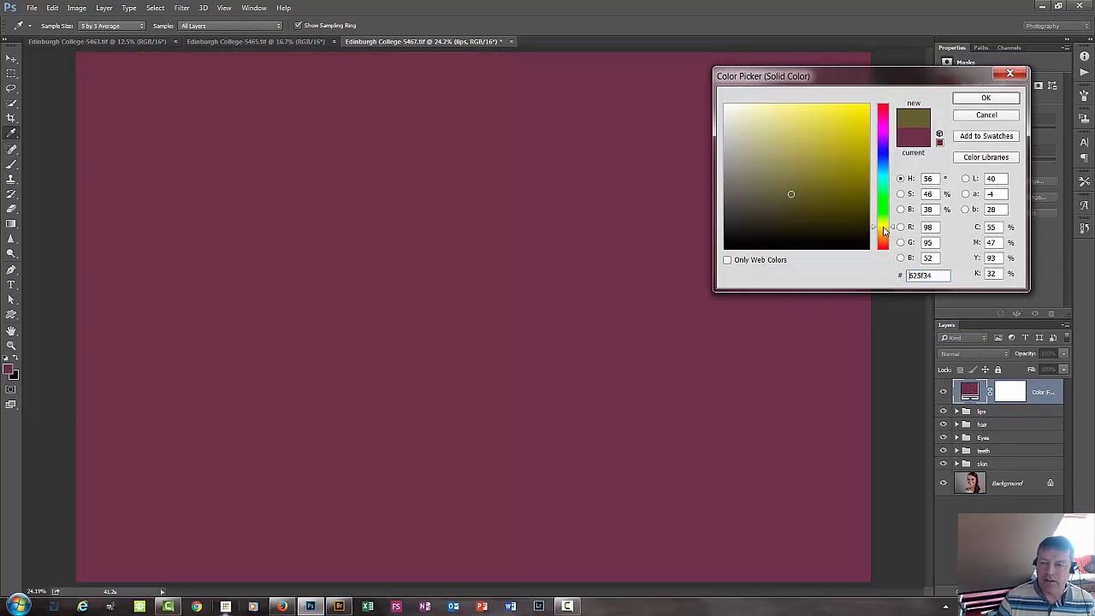
left_click(869, 107)
left_click(986, 100)
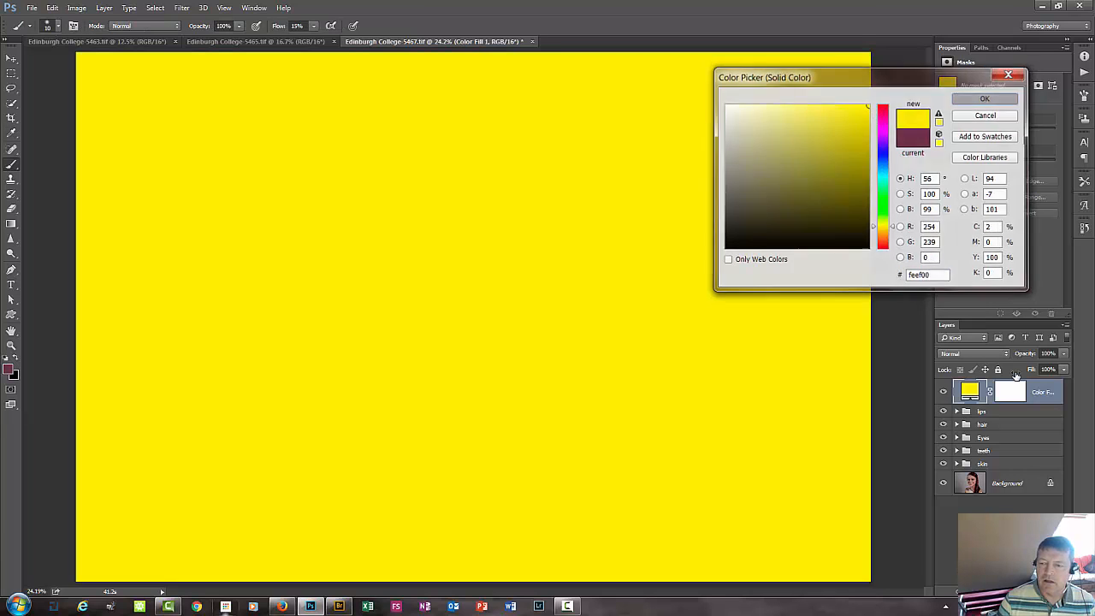
left_click(1013, 390)
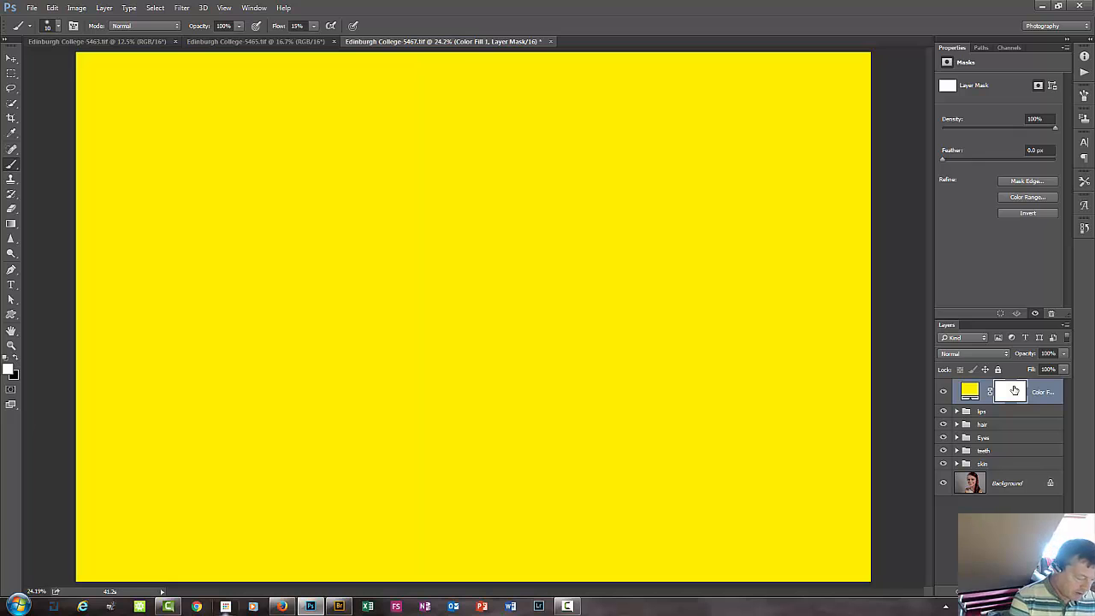
key("ctrl+i")
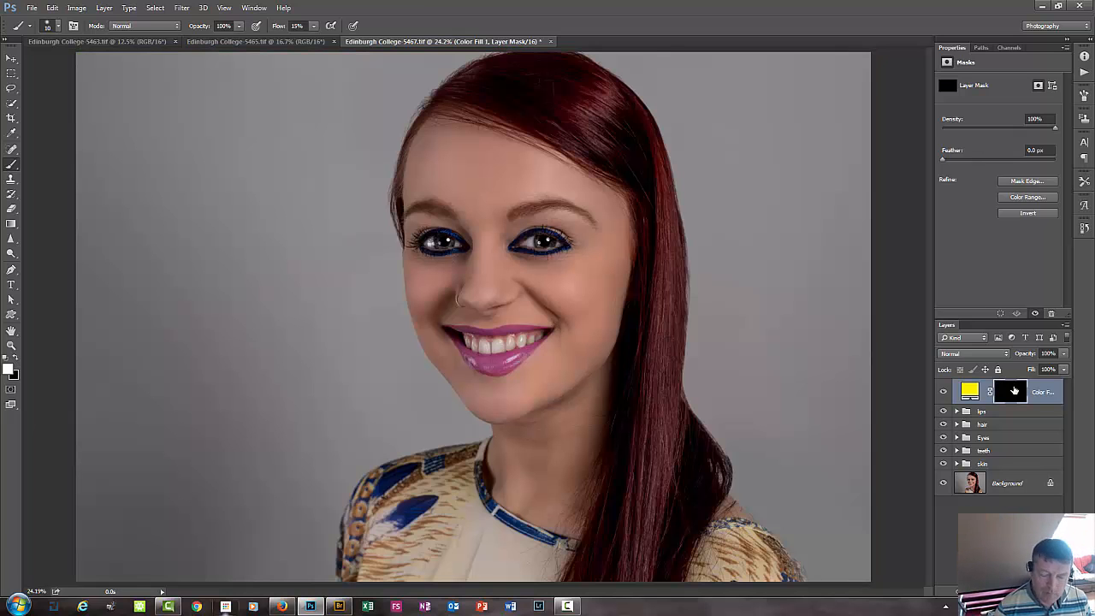
Fill the yellow fill layer's mask with white and refill it with black.
key("ctrl+plus")
key("ctrl+plus")
key("ctrl+plus")
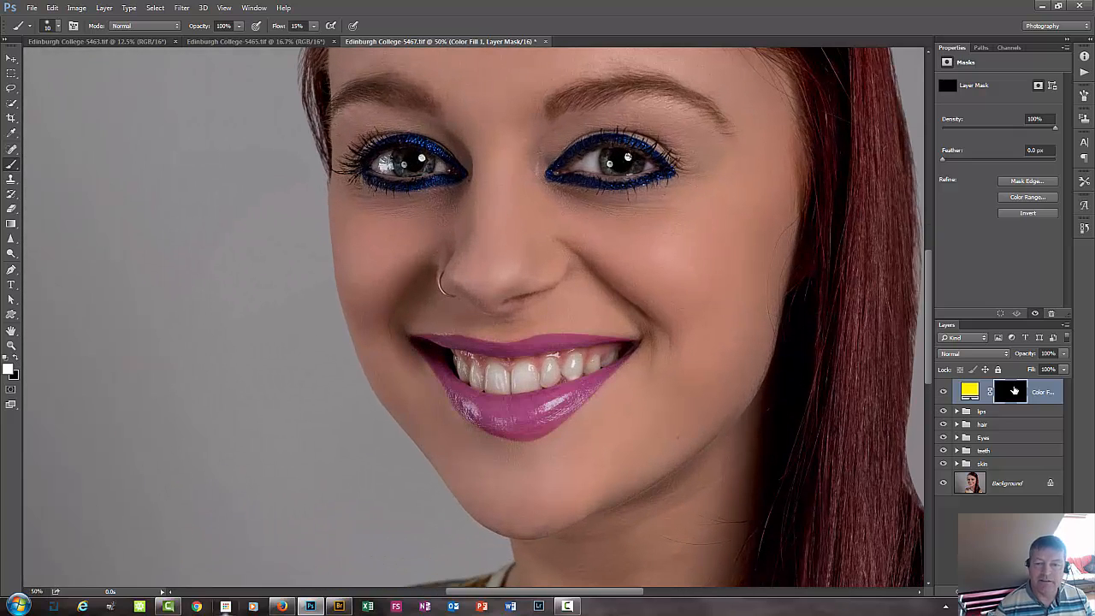
left_click_drag(491, 308, 466, 488)
left_click_drag(409, 240, 332, 462)
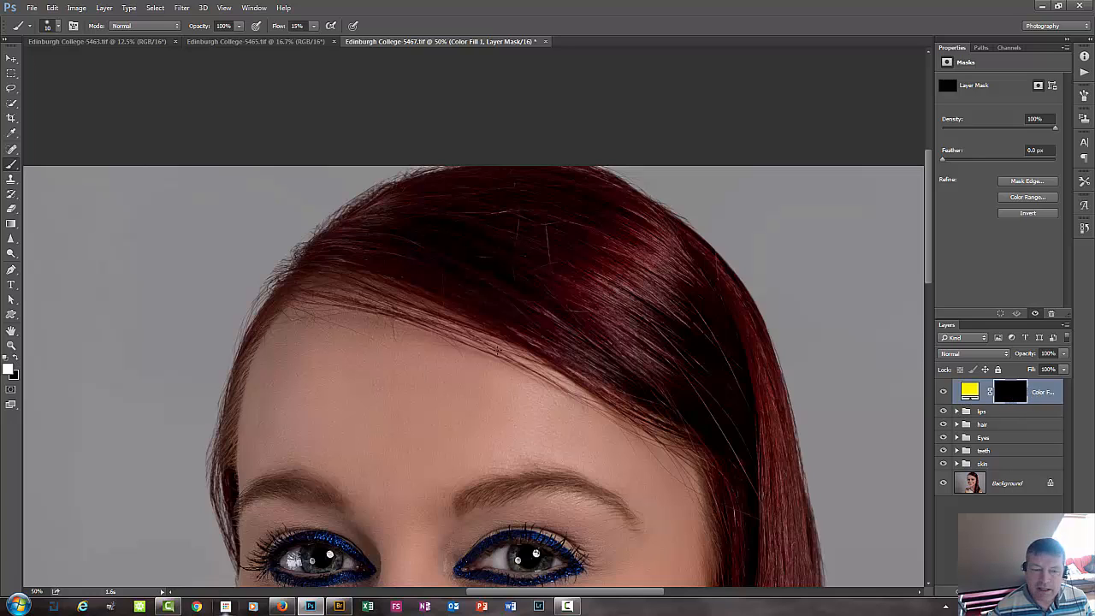
mouse_move(441, 279)
left_mouse_down()
mouse_move(503, 274)
mouse_move(525, 232)
mouse_move(520, 295)
mouse_move(463, 372)
left_mouse_up()
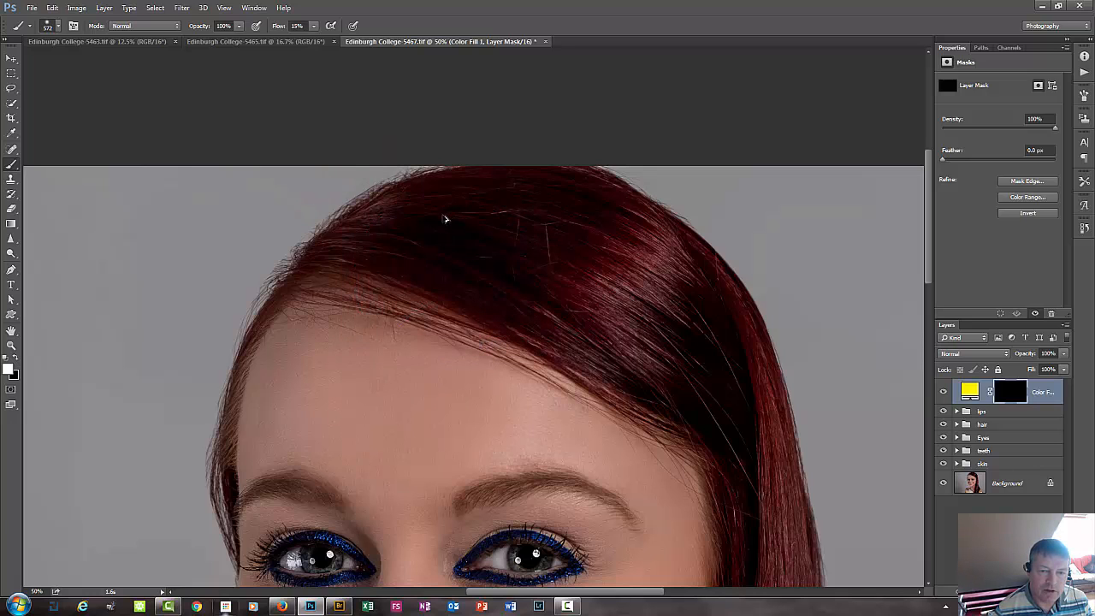
mouse_move(444, 219)
left_mouse_down()
mouse_move(464, 247)
mouse_move(436, 282)
mouse_move(445, 325)
mouse_move(468, 346)
mouse_move(468, 378)
mouse_move(430, 419)
mouse_move(442, 405)
left_mouse_up()
key("alt+BackSpace")
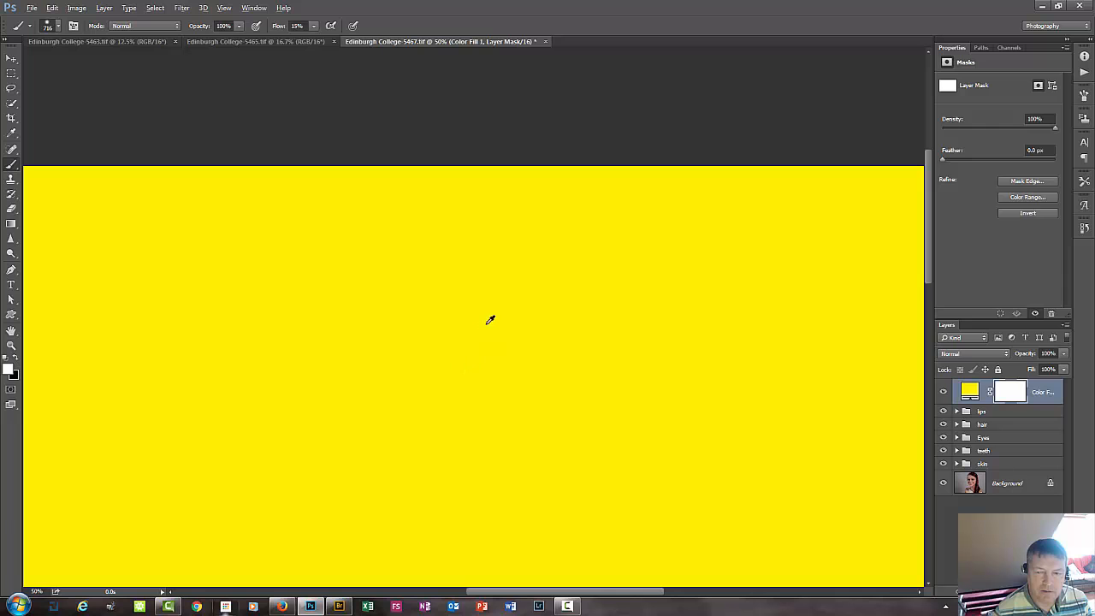
key("ctrl+BackSpace")
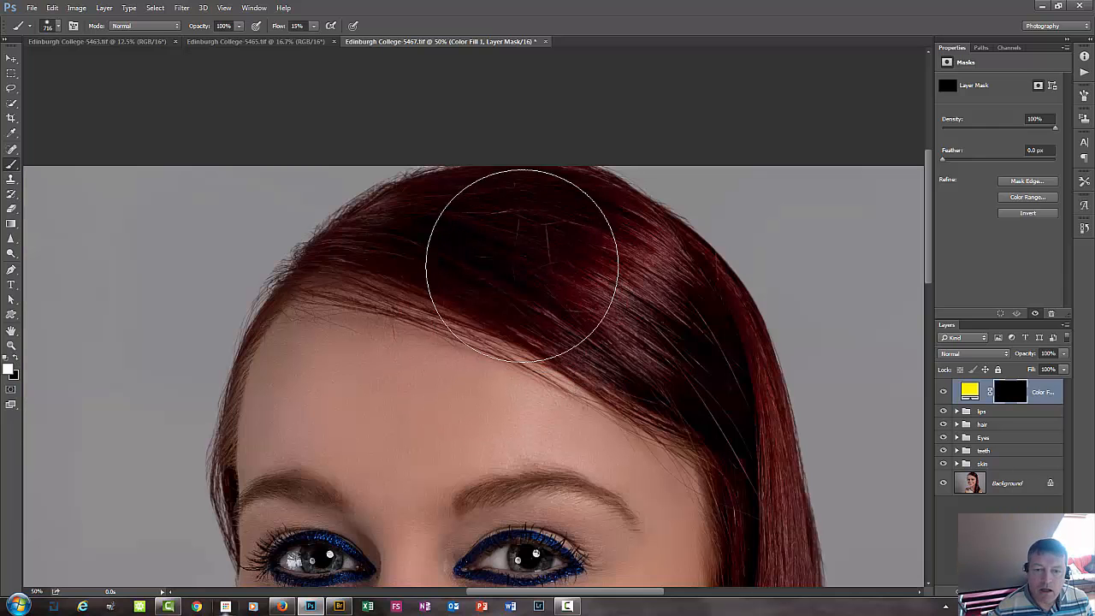
Paint white on the mask over the crown and the thin temple strands, using a size 156 brush for the finer areas.
mouse_move(496, 252)
left_mouse_down()
mouse_move(548, 244)
mouse_move(493, 214)
mouse_move(515, 239)
mouse_move(387, 267)
mouse_move(394, 254)
mouse_move(350, 254)
mouse_move(332, 268)
mouse_move(377, 245)
mouse_move(329, 268)
mouse_move(456, 197)
mouse_move(384, 221)
mouse_move(412, 224)
mouse_move(408, 243)
mouse_move(375, 249)
mouse_move(520, 271)
mouse_move(406, 268)
mouse_move(612, 357)
mouse_move(755, 447)
mouse_move(693, 322)
mouse_move(578, 294)
mouse_move(652, 381)
mouse_move(657, 279)
mouse_move(537, 205)
mouse_move(442, 223)
mouse_move(484, 259)
left_mouse_up()
right_click(425, 239, "alt")
mouse_move(292, 269)
left_mouse_down()
mouse_move(300, 274)
mouse_move(252, 329)
mouse_move(227, 402)
mouse_move(230, 533)
mouse_move(219, 462)
mouse_move(220, 529)
left_mouse_up()
mouse_move(466, 314)
left_mouse_down()
mouse_move(346, 274)
mouse_move(454, 311)
mouse_move(550, 288)
mouse_move(518, 262)
left_mouse_up()
right_click(535, 291, "alt")
mouse_move(496, 231)
left_mouse_down()
mouse_move(326, 261)
mouse_move(610, 213)
mouse_move(696, 308)
mouse_move(701, 354)
mouse_move(702, 296)
mouse_move(716, 351)
left_mouse_up()
Extend the white mask painting from the crown down the long hair beside the face to chin level.
left_click_drag(582, 355, 454, 227)
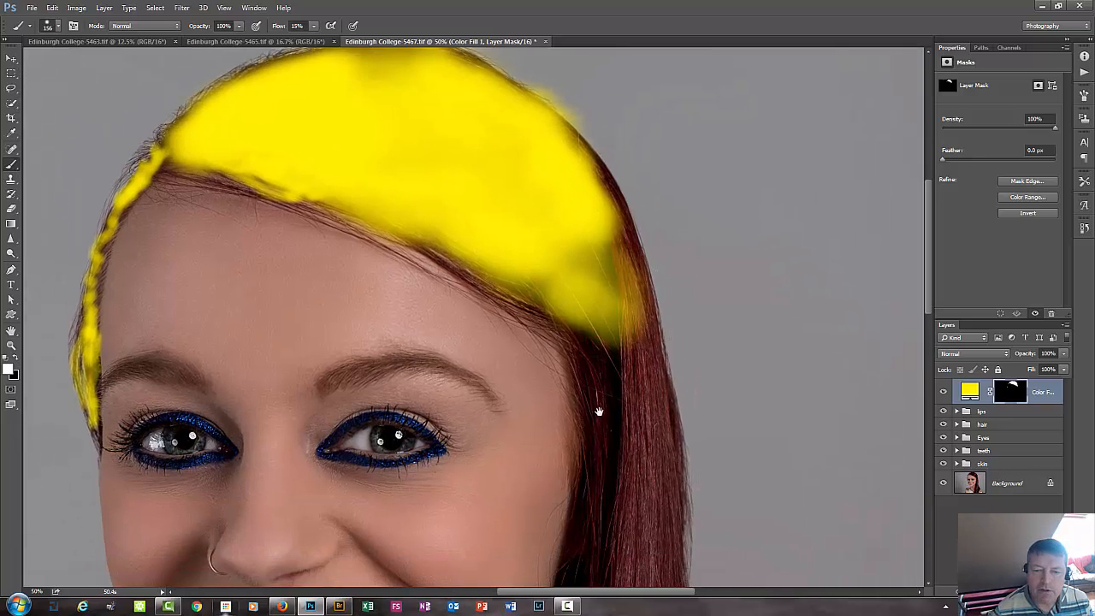
left_click_drag(599, 411, 518, 391)
mouse_move(533, 285)
left_mouse_down()
mouse_move(557, 415)
mouse_move(551, 331)
mouse_move(525, 359)
mouse_move(581, 420)
mouse_move(557, 501)
mouse_move(564, 552)
mouse_move(550, 525)
mouse_move(556, 444)
mouse_move(528, 436)
mouse_move(501, 242)
mouse_move(535, 470)
mouse_move(522, 423)
left_mouse_up()
mouse_move(522, 423)
left_mouse_down()
mouse_move(536, 241)
mouse_move(492, 427)
mouse_move(521, 349)
mouse_move(513, 462)
mouse_move(533, 416)
mouse_move(564, 479)
mouse_move(567, 525)
mouse_move(571, 489)
mouse_move(577, 542)
mouse_move(601, 325)
mouse_move(557, 430)
left_mouse_up()
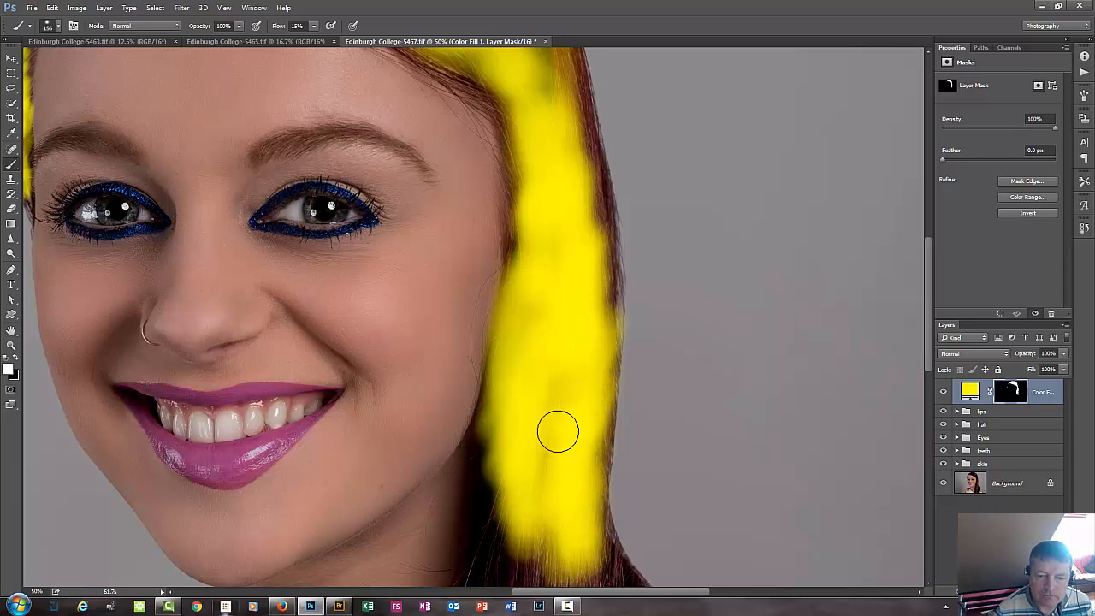
Paint the mask white along the outer edge of the long hair, from the crown down past eye level.
mouse_move(577, 313)
left_mouse_down()
mouse_move(561, 392)
mouse_move(555, 360)
mouse_move(564, 385)
mouse_move(566, 342)
mouse_move(551, 323)
mouse_move(554, 242)
mouse_move(544, 303)
mouse_move(548, 240)
left_mouse_up()
mouse_move(525, 323)
left_mouse_down()
mouse_move(514, 447)
mouse_move(527, 299)
mouse_move(504, 239)
mouse_move(508, 251)
mouse_move(472, 237)
mouse_move(520, 349)
mouse_move(536, 321)
mouse_move(515, 242)
mouse_move(470, 155)
left_mouse_up()
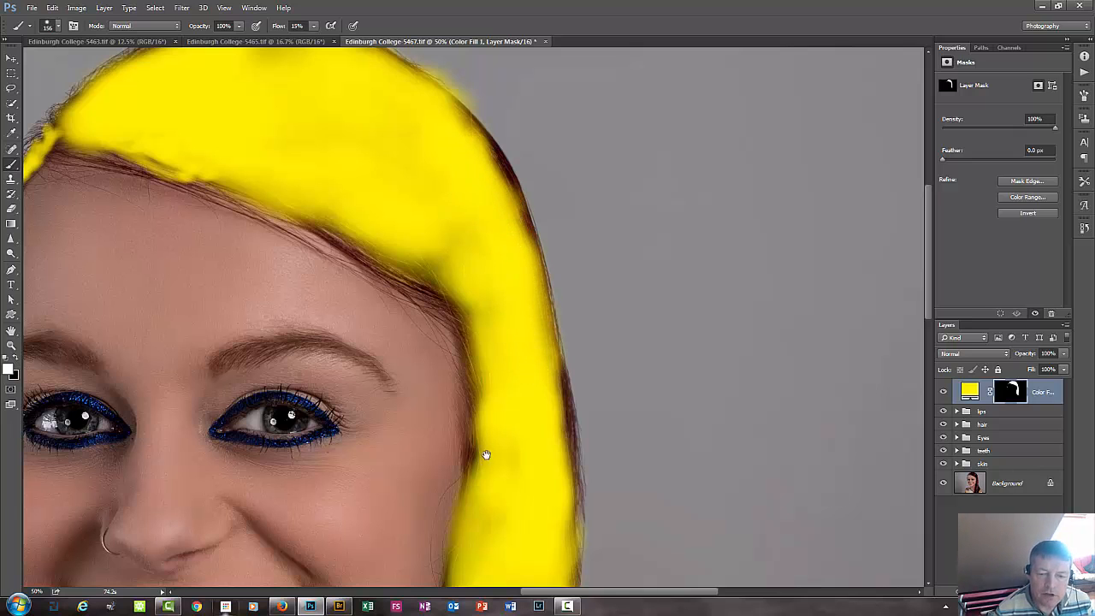
mouse_move(485, 454)
left_mouse_down()
mouse_move(489, 350)
mouse_move(454, 333)
left_mouse_up()
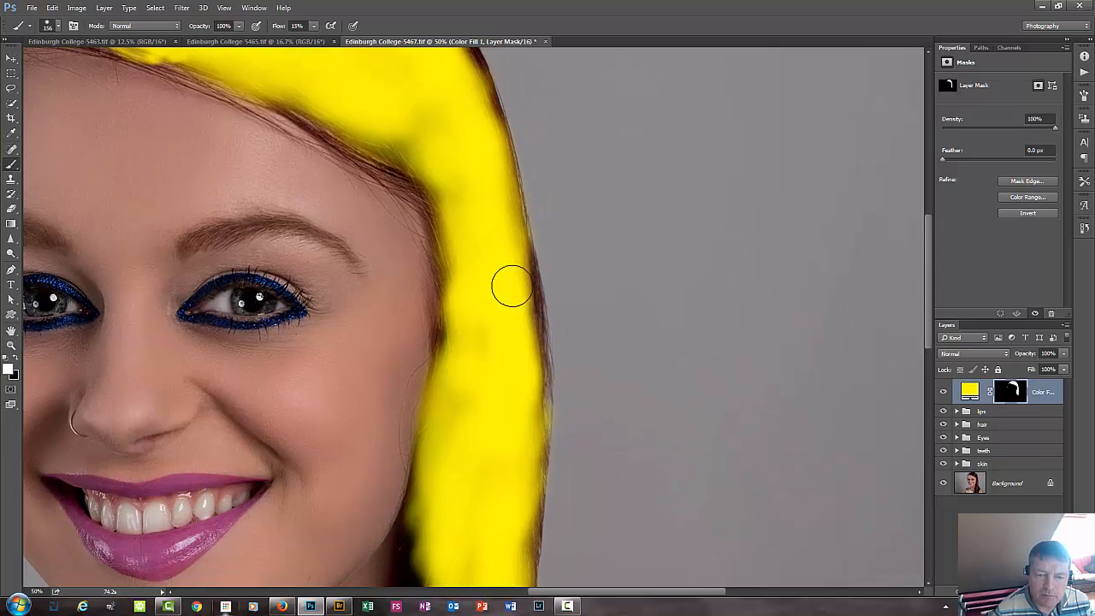
mouse_move(511, 286)
left_mouse_down()
mouse_move(516, 274)
mouse_move(518, 366)
left_mouse_up()
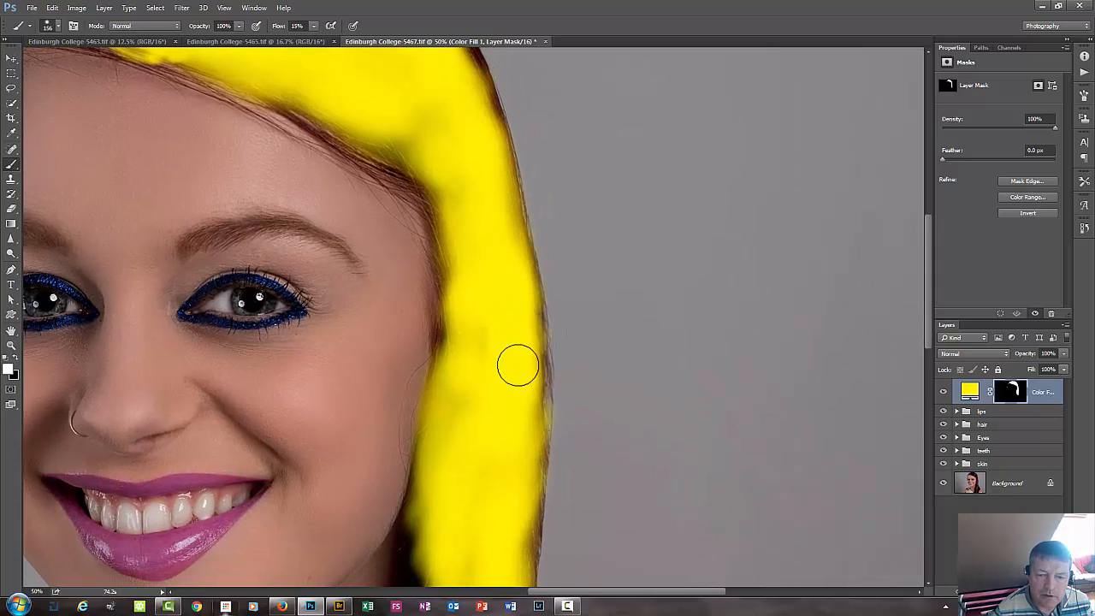
Paint the mask white over the lower hair, following the outward curve above the shoulder and filling the strands beside the neck.
left_click_drag(462, 479, 452, 269)
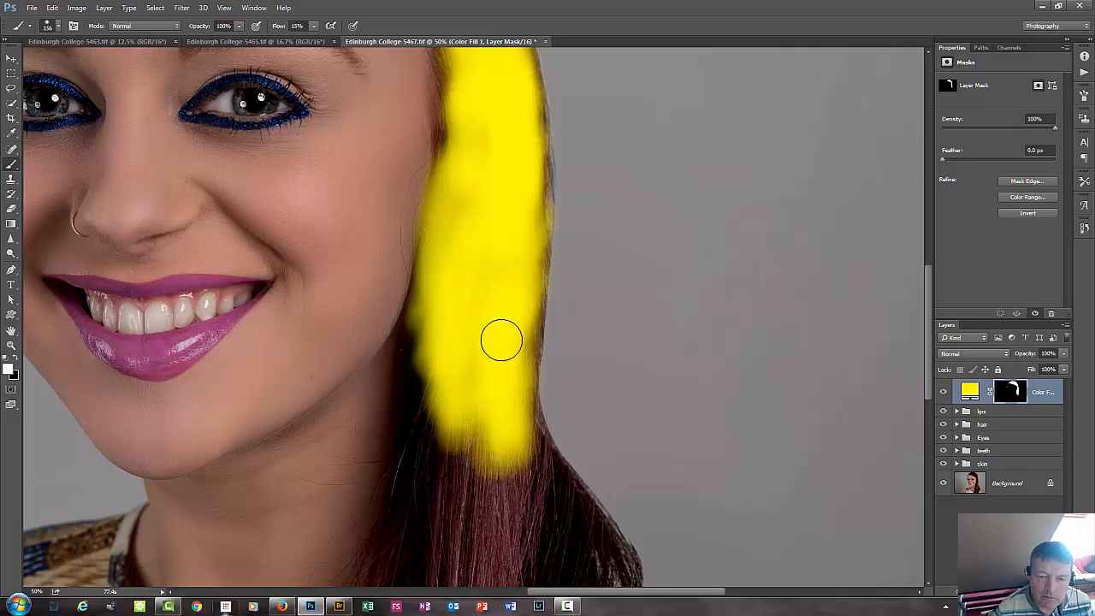
mouse_move(454, 347)
left_mouse_down()
mouse_move(436, 447)
mouse_move(465, 420)
mouse_move(447, 296)
left_mouse_up()
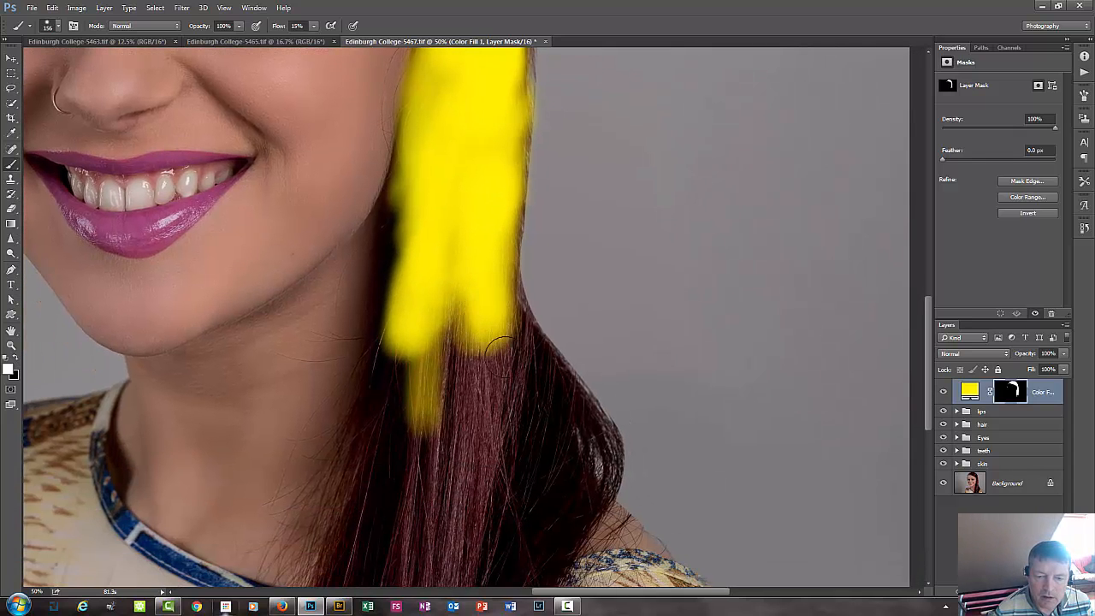
mouse_move(500, 348)
left_mouse_down()
mouse_move(512, 312)
mouse_move(505, 329)
mouse_move(492, 275)
mouse_move(499, 342)
mouse_move(522, 350)
mouse_move(538, 417)
mouse_move(561, 410)
mouse_move(543, 445)
mouse_move(552, 433)
mouse_move(515, 351)
mouse_move(553, 402)
mouse_move(533, 399)
mouse_move(537, 349)
mouse_move(593, 474)
mouse_move(547, 528)
left_mouse_up()
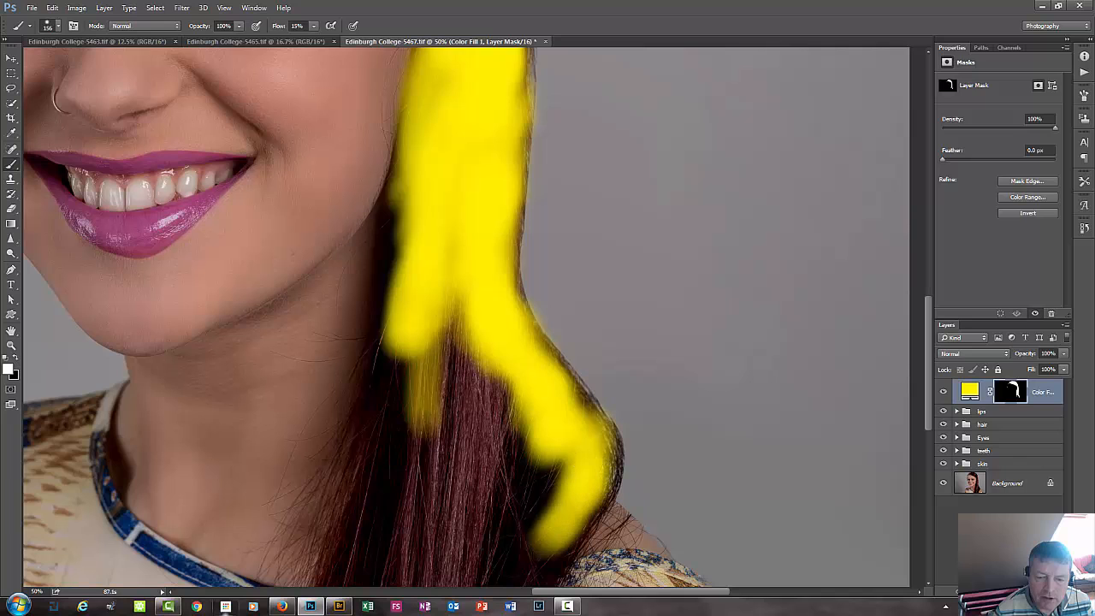
scroll(457, 361, "down", 5)
mouse_move(508, 372)
left_mouse_down()
mouse_move(455, 506)
mouse_move(561, 350)
mouse_move(461, 516)
mouse_move(540, 383)
mouse_move(481, 519)
mouse_move(529, 409)
mouse_move(520, 406)
mouse_move(470, 469)
mouse_move(429, 484)
mouse_move(426, 418)
mouse_move(322, 524)
mouse_move(294, 485)
mouse_move(262, 559)
mouse_move(405, 343)
mouse_move(408, 358)
mouse_move(416, 291)
mouse_move(350, 385)
mouse_move(317, 475)
mouse_move(306, 489)
mouse_move(340, 431)
mouse_move(324, 429)
mouse_move(286, 498)
mouse_move(360, 530)
mouse_move(553, 301)
mouse_move(489, 386)
mouse_move(514, 327)
mouse_move(544, 320)
mouse_move(462, 402)
left_mouse_up()
left_click_drag(424, 450, 402, 539)
mouse_move(464, 317)
left_mouse_down()
mouse_move(388, 547)
mouse_move(488, 315)
mouse_move(500, 373)
mouse_move(487, 376)
mouse_move(466, 347)
mouse_move(442, 383)
mouse_move(417, 388)
mouse_move(419, 319)
mouse_move(409, 291)
mouse_move(385, 281)
mouse_move(420, 265)
mouse_move(424, 281)
mouse_move(406, 205)
mouse_move(384, 284)
mouse_move(389, 241)
mouse_move(369, 298)
mouse_move(357, 394)
mouse_move(304, 511)
mouse_move(365, 360)
mouse_move(394, 416)
mouse_move(376, 458)
mouse_move(406, 487)
mouse_move(456, 321)
mouse_move(455, 386)
mouse_move(479, 377)
mouse_move(498, 343)
left_mouse_up()
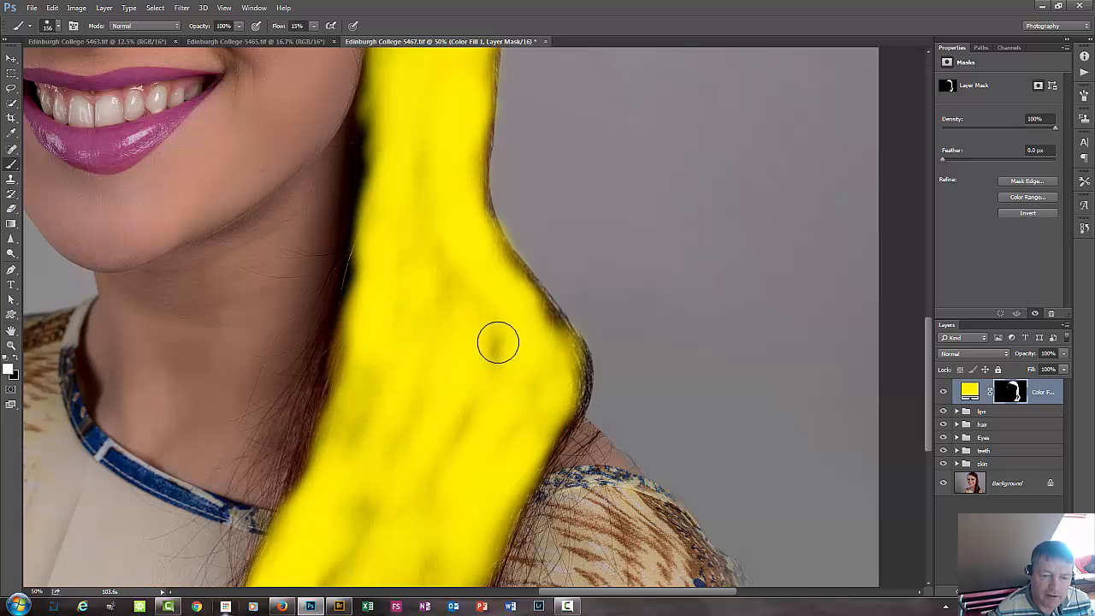
Fill in the thin patches on the mask across the lower hair, down to the photo's lower edge.
mouse_move(351, 319)
left_mouse_down()
mouse_move(323, 465)
mouse_move(293, 498)
mouse_move(328, 408)
mouse_move(423, 442)
left_mouse_up()
mouse_move(550, 366)
left_mouse_down()
mouse_move(562, 374)
mouse_move(556, 345)
mouse_move(510, 283)
left_mouse_up()
left_click_drag(432, 261, 418, 337)
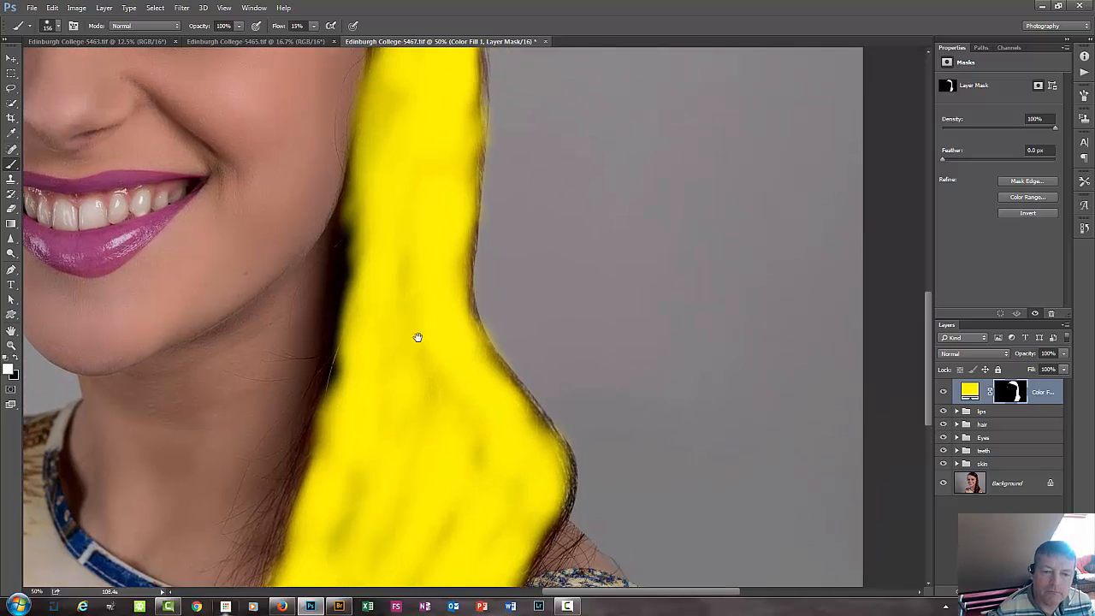
left_click_drag(419, 522, 408, 455)
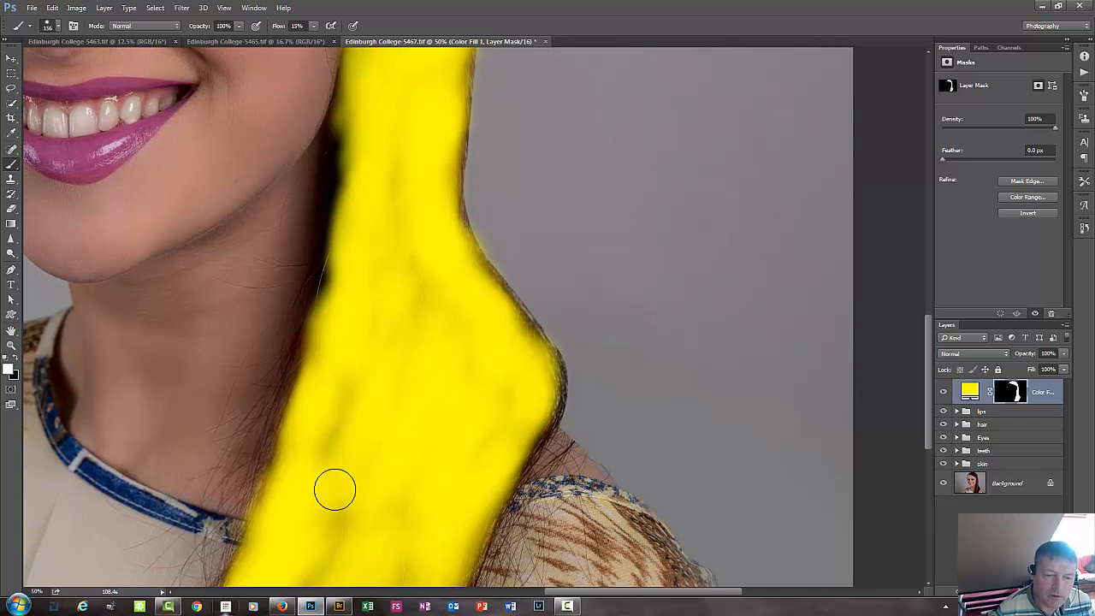
left_click_drag(309, 499, 326, 422)
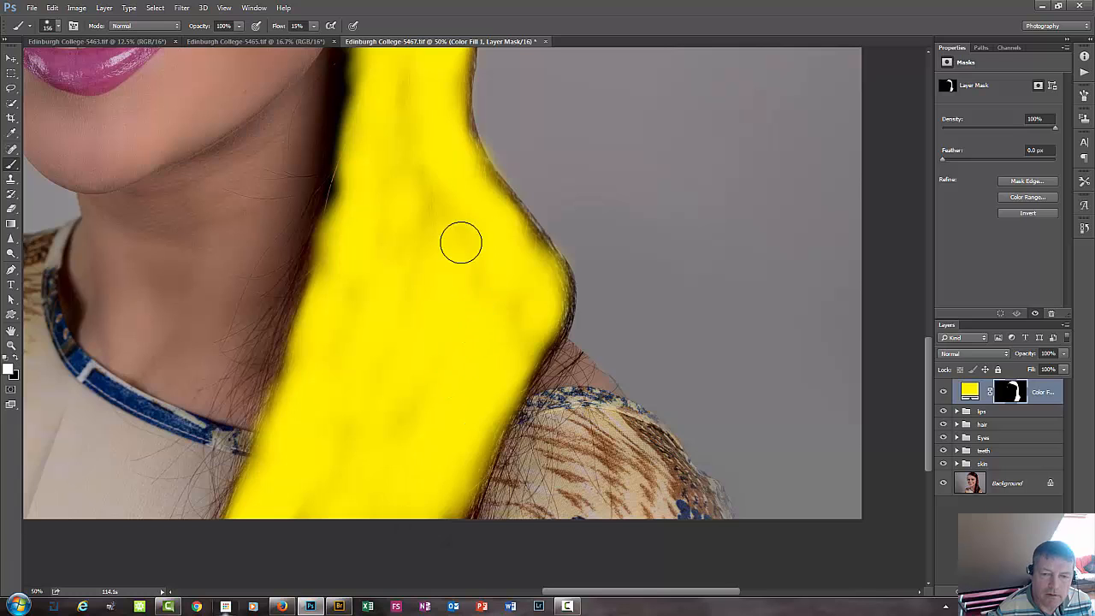
Touch up the fill layer's mask over the remaining thin patches in the lower hair and the length beside the face.
left_click_drag(459, 242, 423, 328)
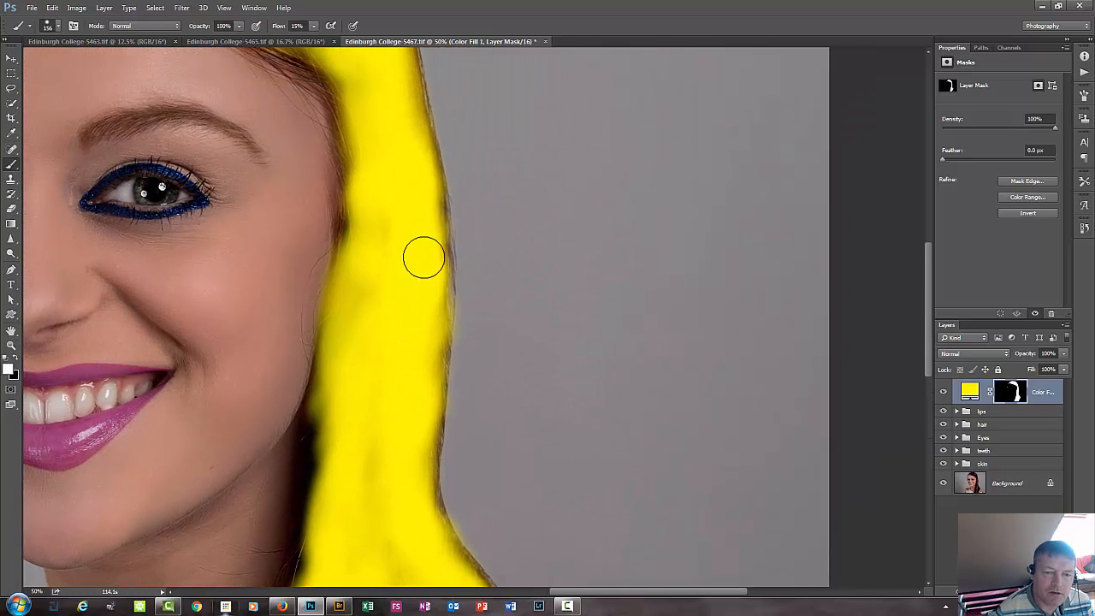
left_click_drag(414, 256, 408, 283)
mouse_move(269, 255)
left_mouse_down()
mouse_move(261, 264)
mouse_move(381, 325)
mouse_move(368, 245)
mouse_move(393, 225)
mouse_move(386, 200)
mouse_move(403, 228)
mouse_move(349, 168)
mouse_move(342, 225)
mouse_move(393, 217)
mouse_move(373, 188)
mouse_move(438, 335)
left_mouse_up()
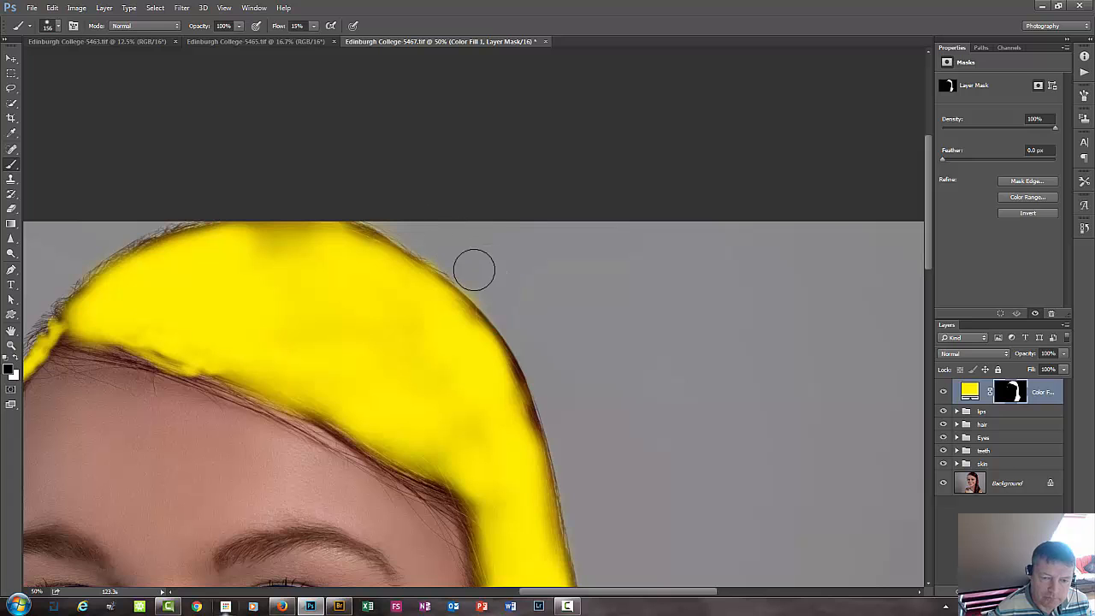
Change the hair fill layer's colour to a brownish orange with RGB 132, 73, 34.
key("ctrl+minus")
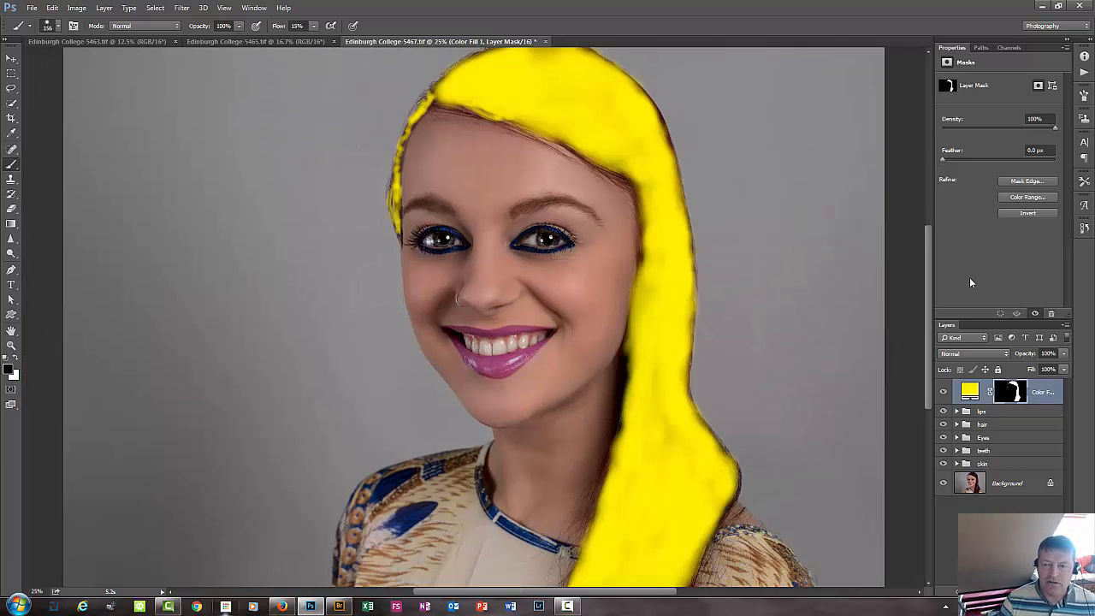
left_click(976, 390)
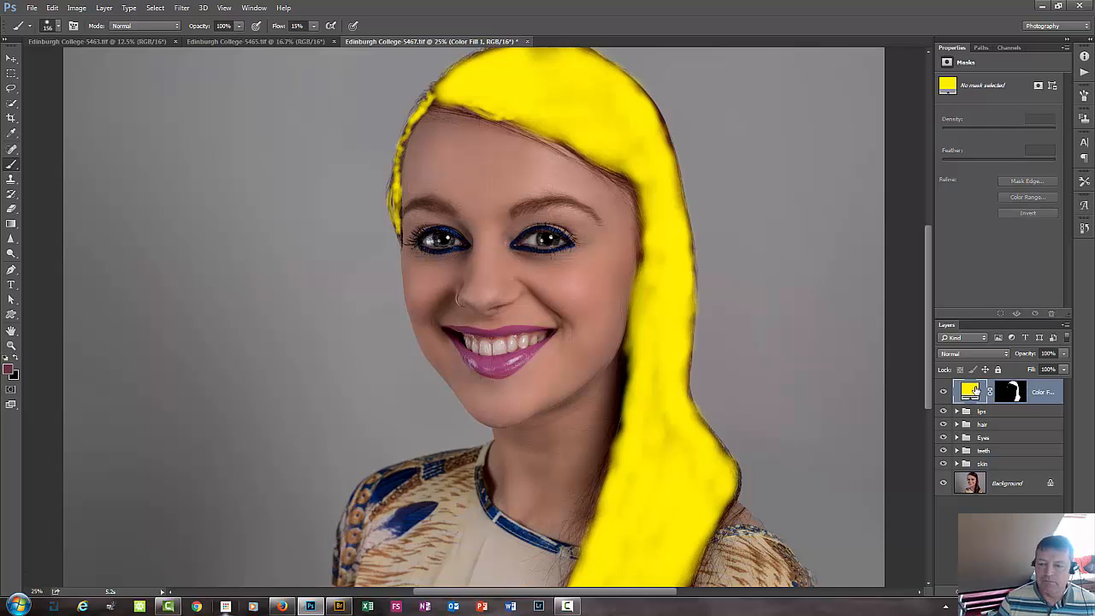
double_click(972, 390)
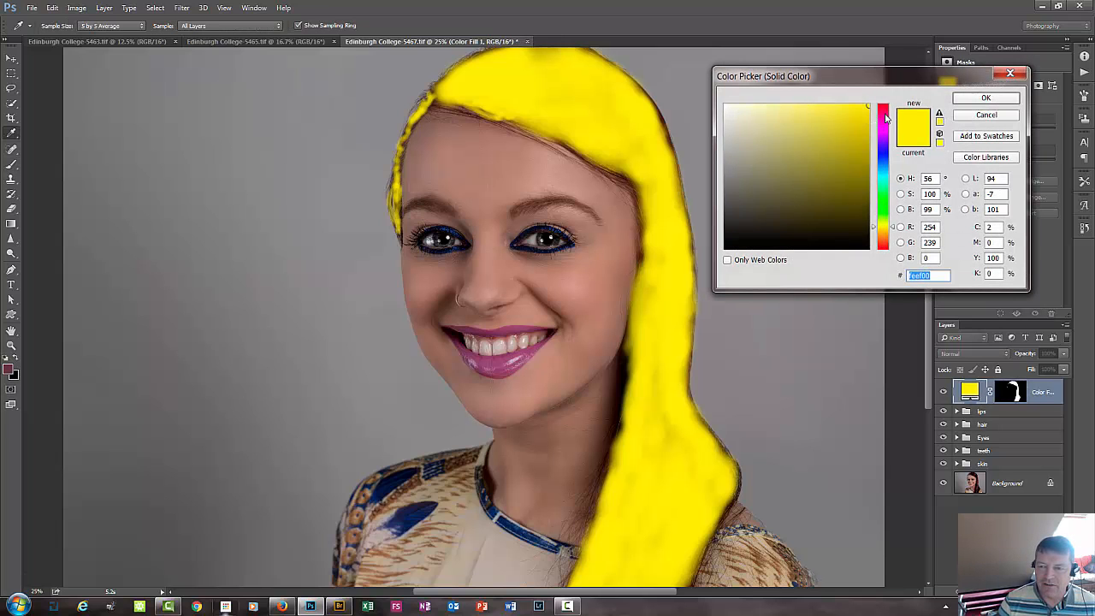
left_click(885, 110)
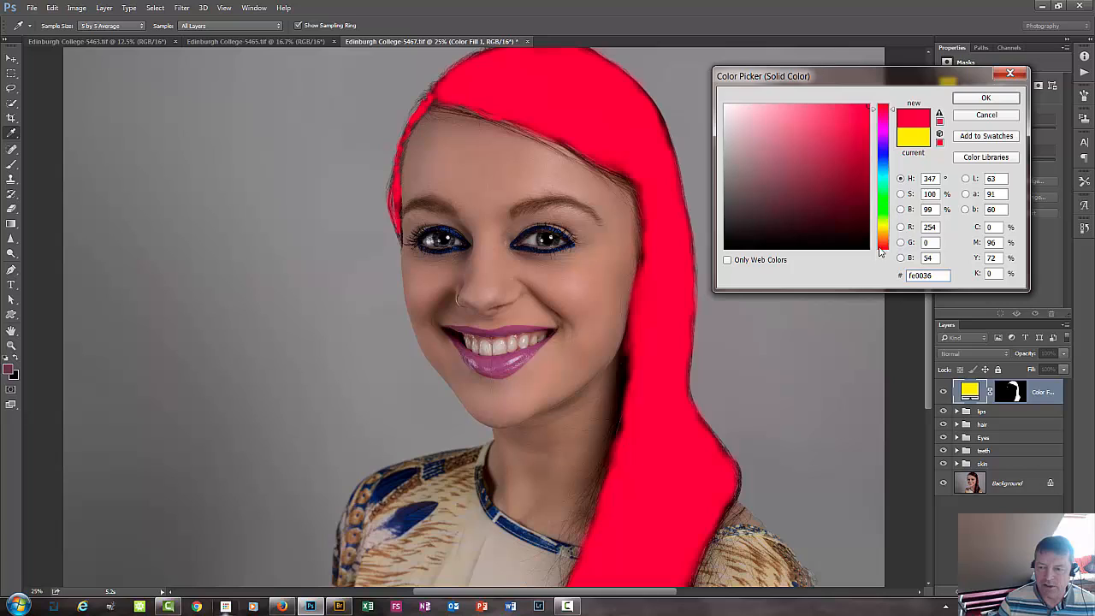
left_click(882, 247)
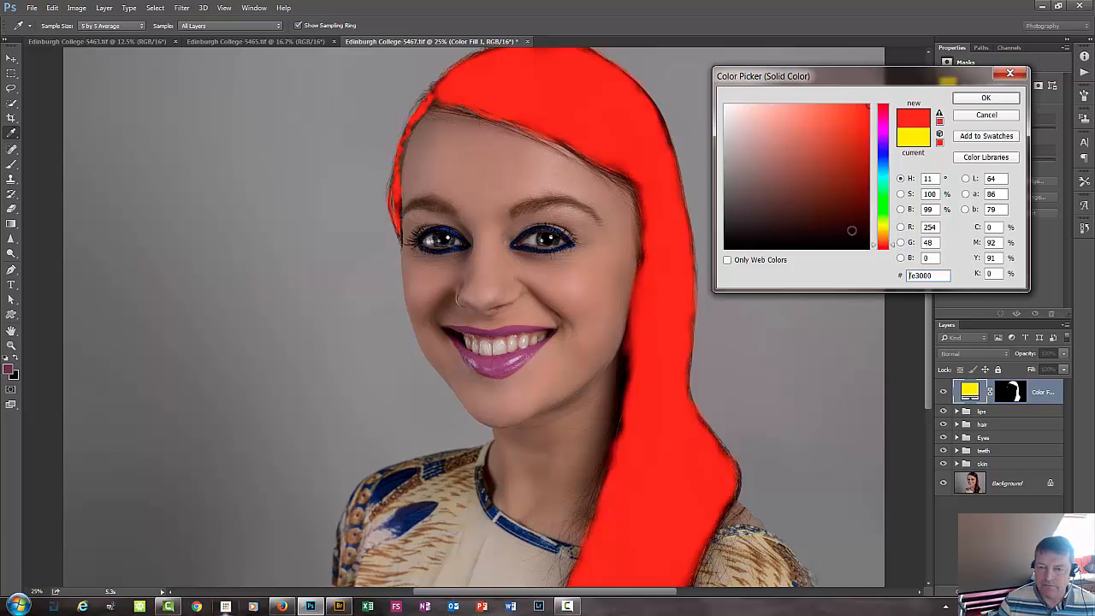
left_click(845, 189)
left_click(830, 203)
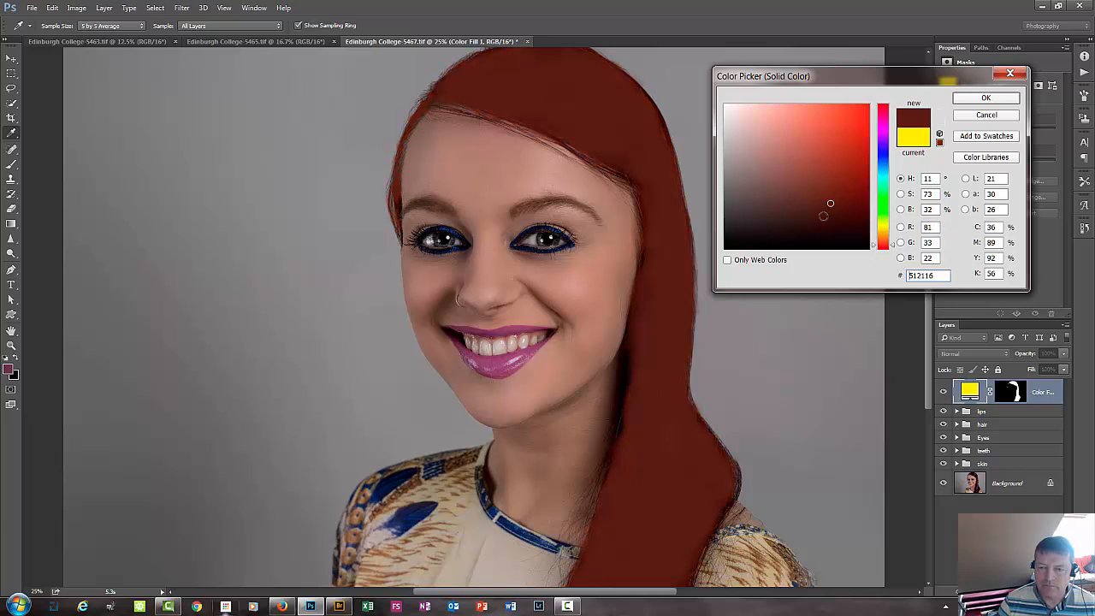
left_click(834, 183)
left_click(832, 175)
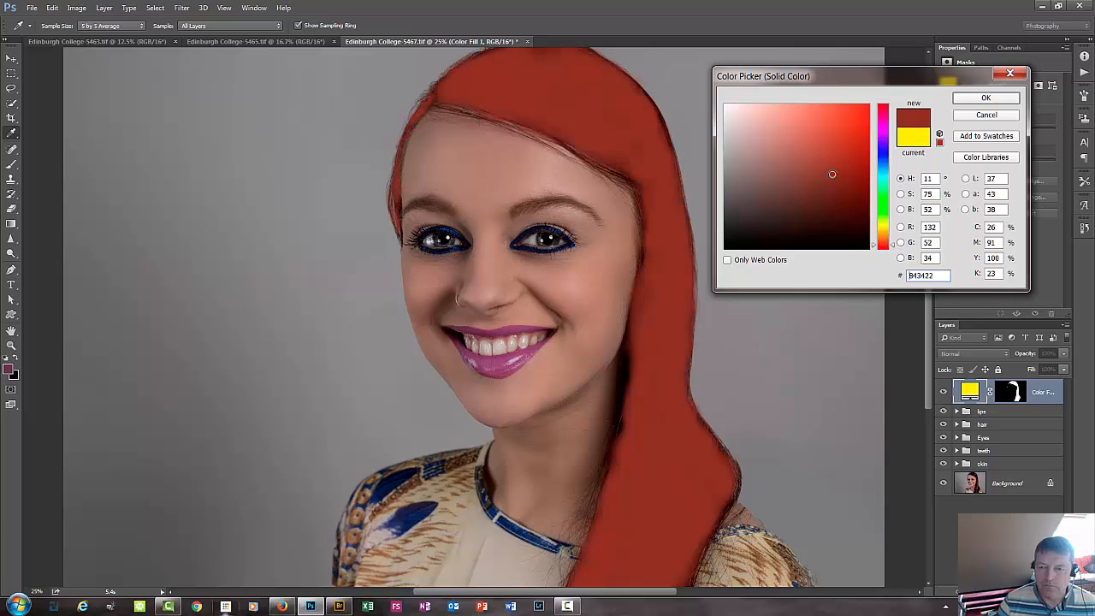
left_click(883, 242)
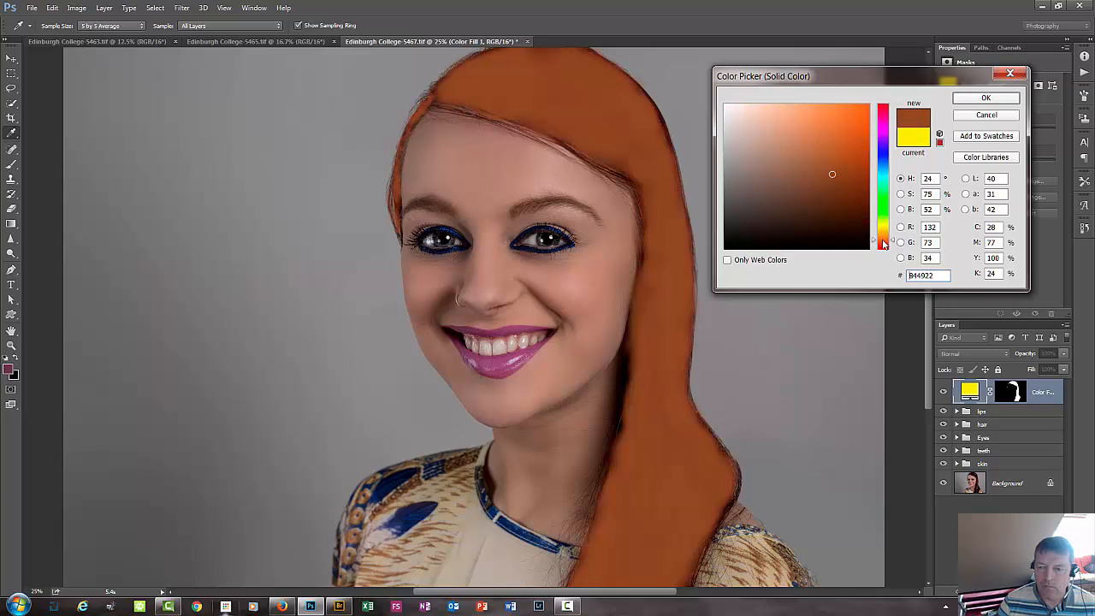
left_click(1004, 100)
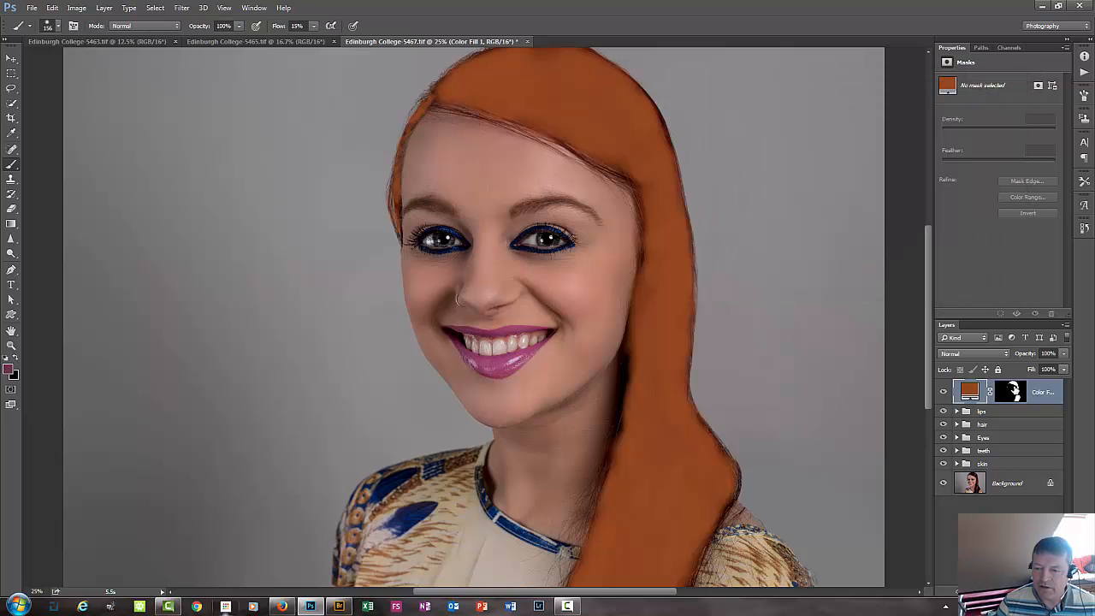
In the fill layer's blending options, split the underlying layer's Blend If highlight slider to 0 / 83 on Gray.
double_click(1045, 391)
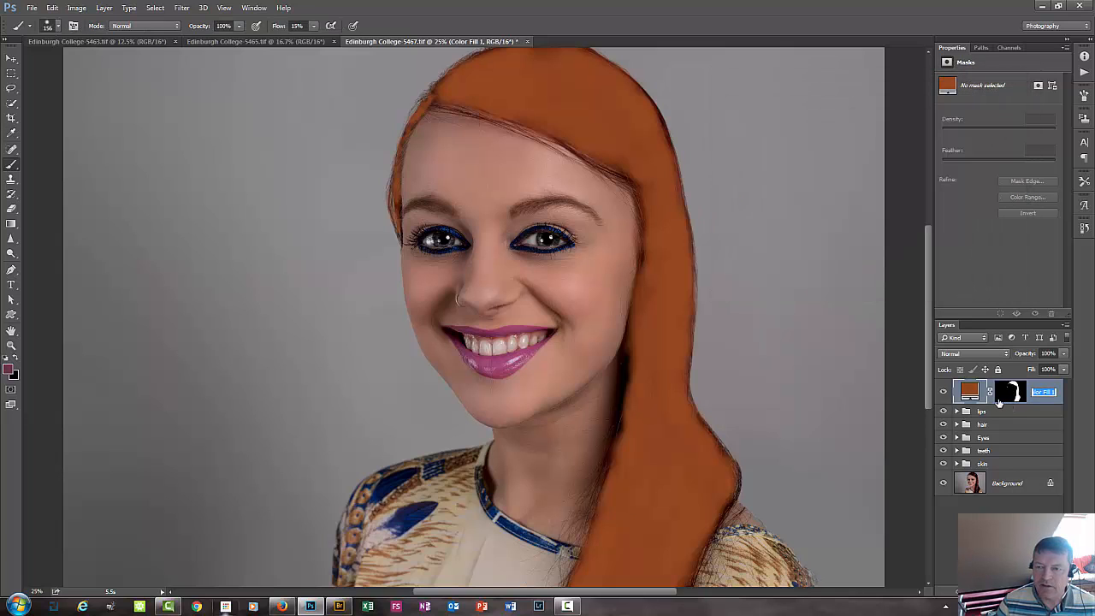
left_click(1044, 405)
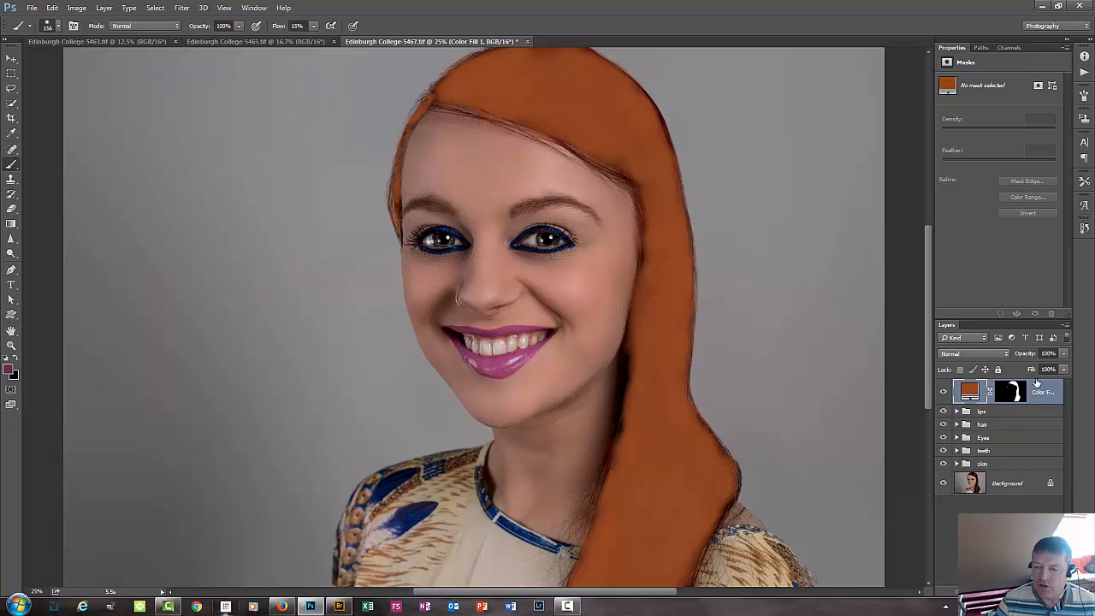
double_click(1042, 391)
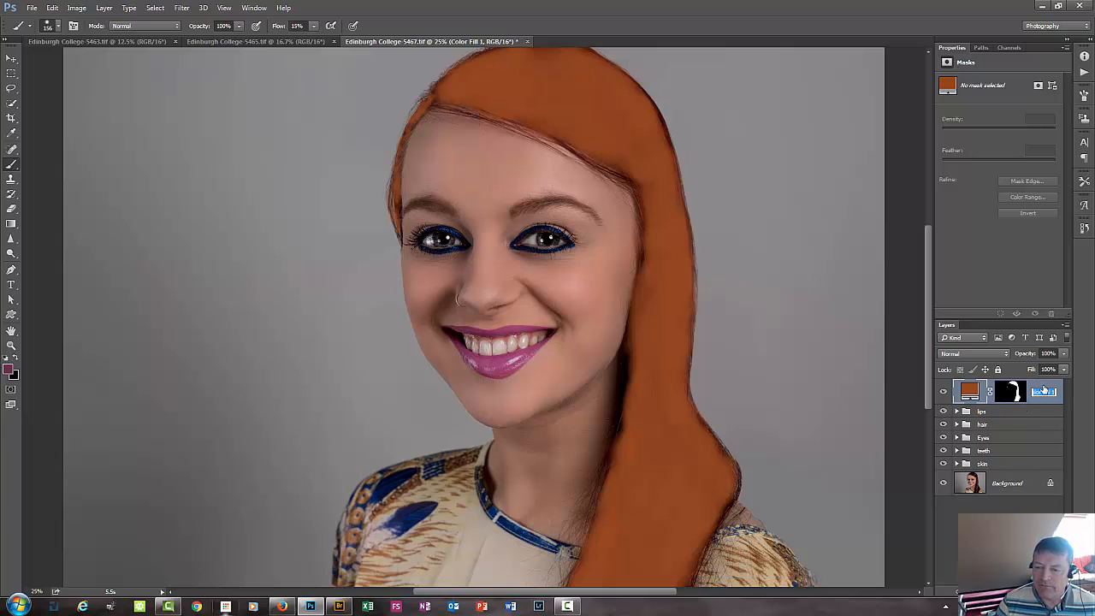
double_click(1047, 390)
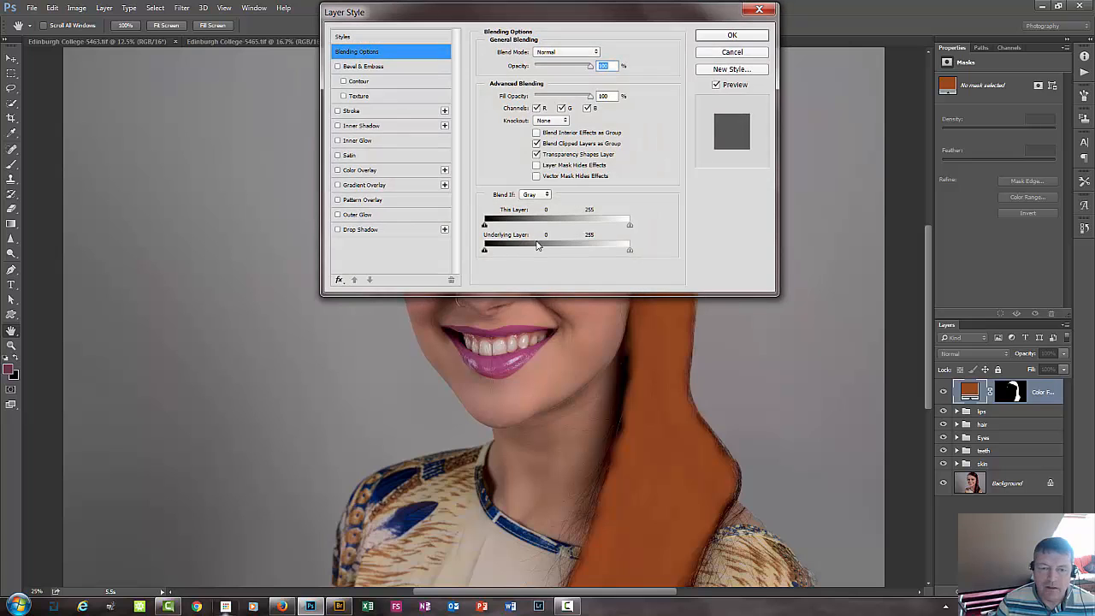
left_click_drag(568, 12, 264, 43)
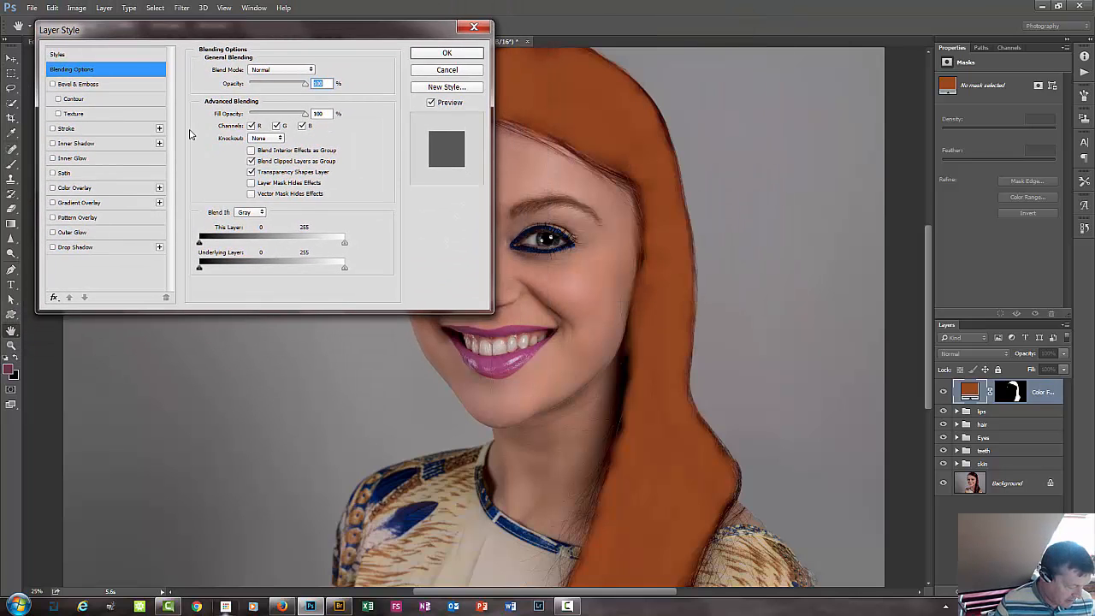
left_click_drag(344, 268, 170, 272)
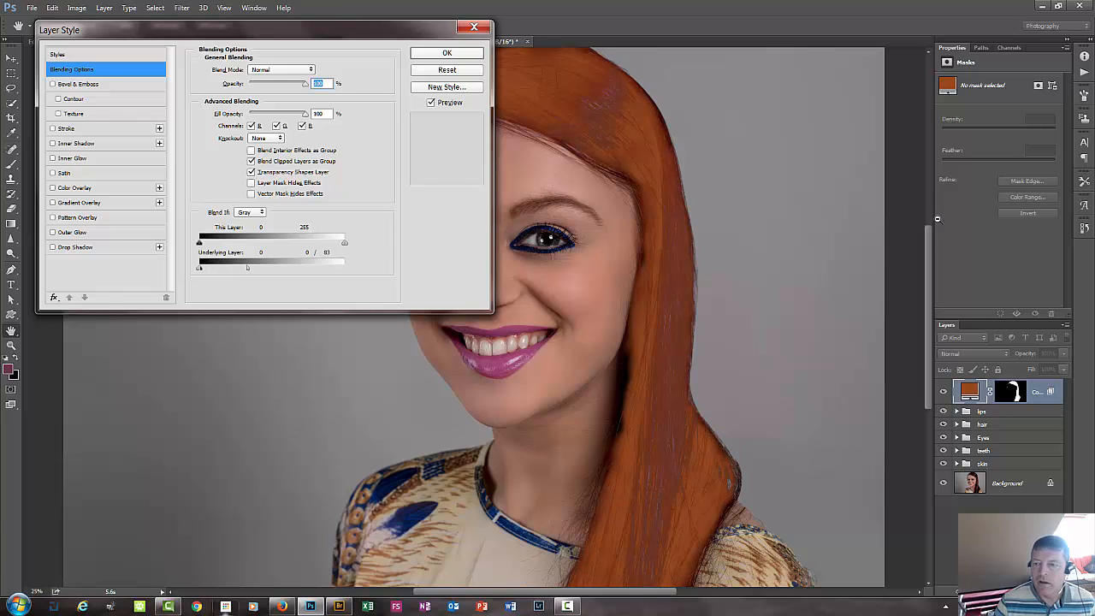
Apply the Soft Light blend mode to the hair fill layer and compare the hair with the layer hidden and shown.
left_click(265, 72)
left_click(286, 193)
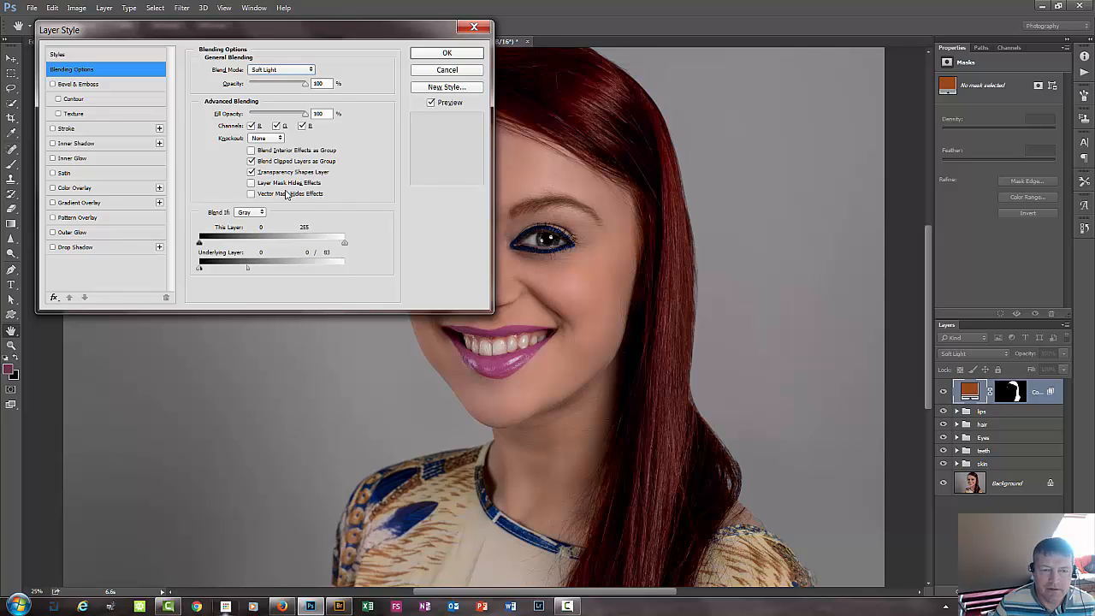
left_click(452, 53)
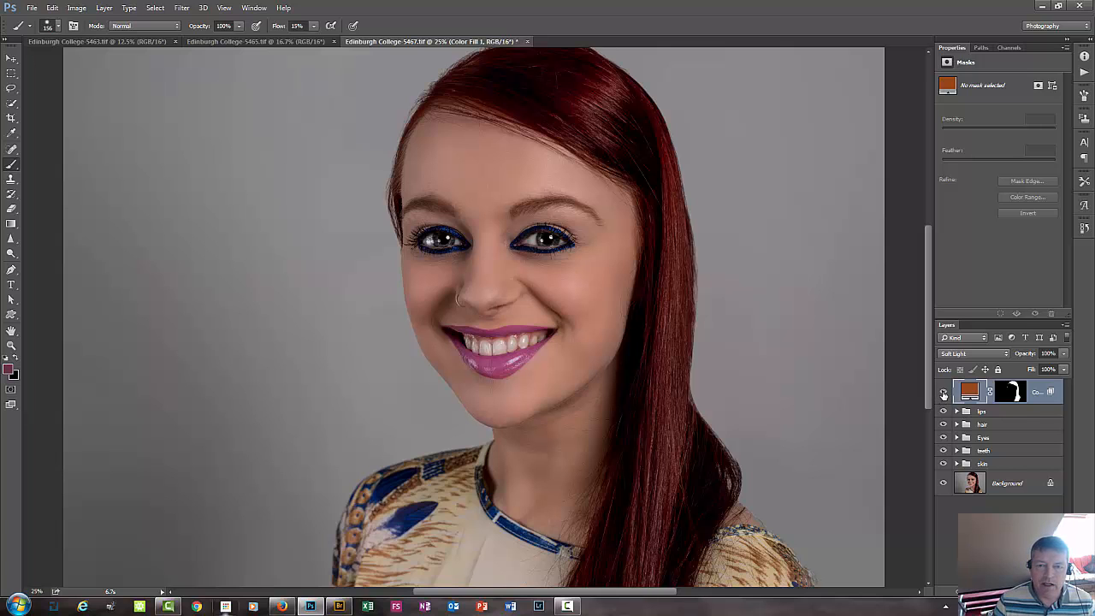
left_click(944, 391)
left_click(944, 390)
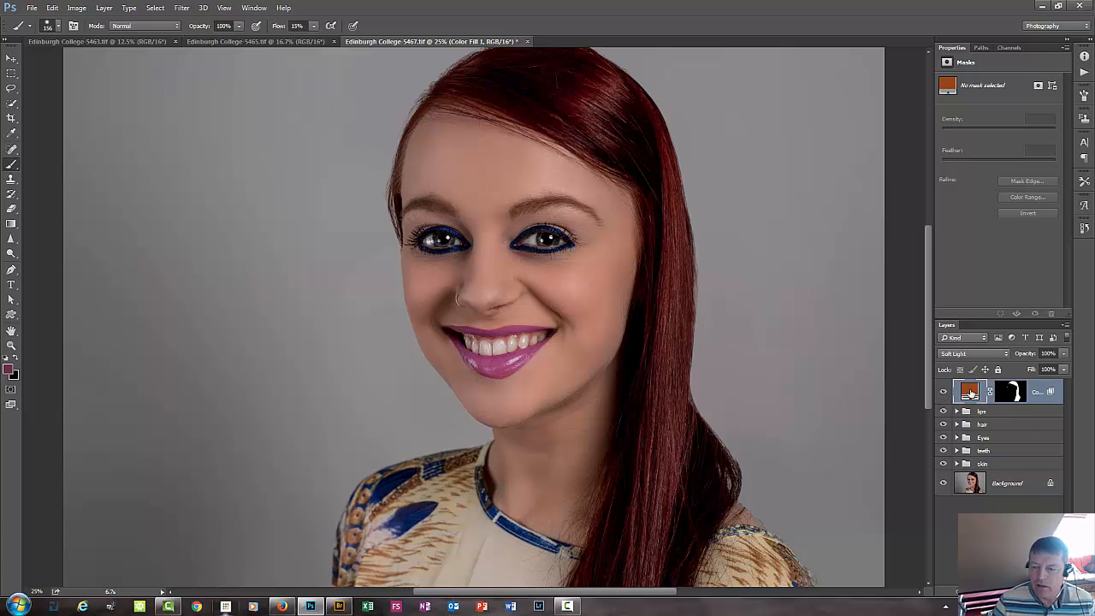
Open the hair fill's colour for editing and try darker brown and lighter orange shades at hue 24°.
double_click(969, 392)
left_click_drag(835, 73, 845, 39)
left_click(866, 140)
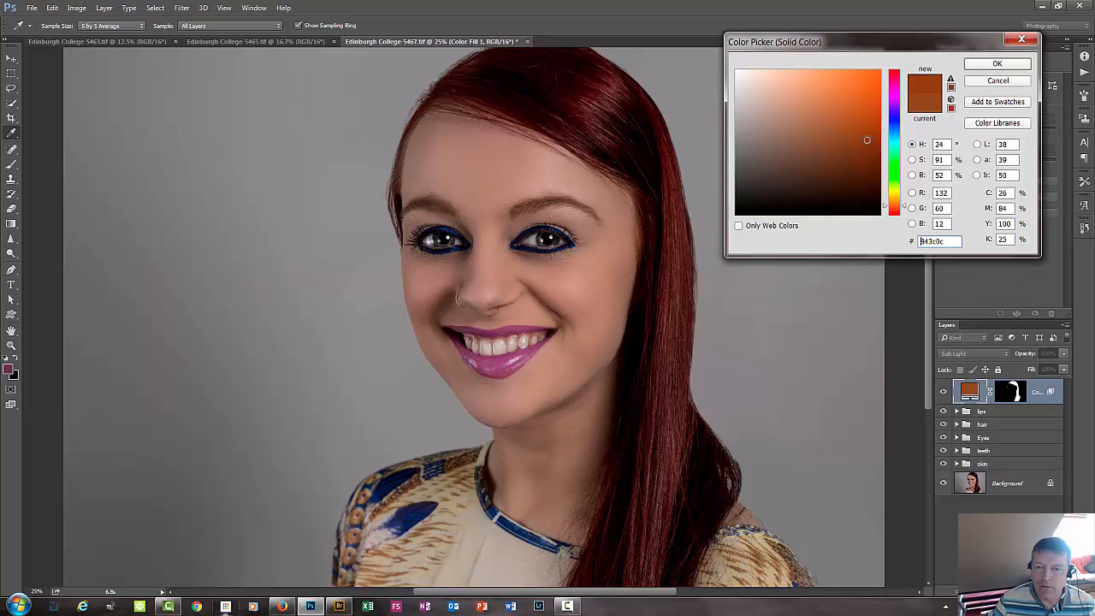
left_click(829, 166)
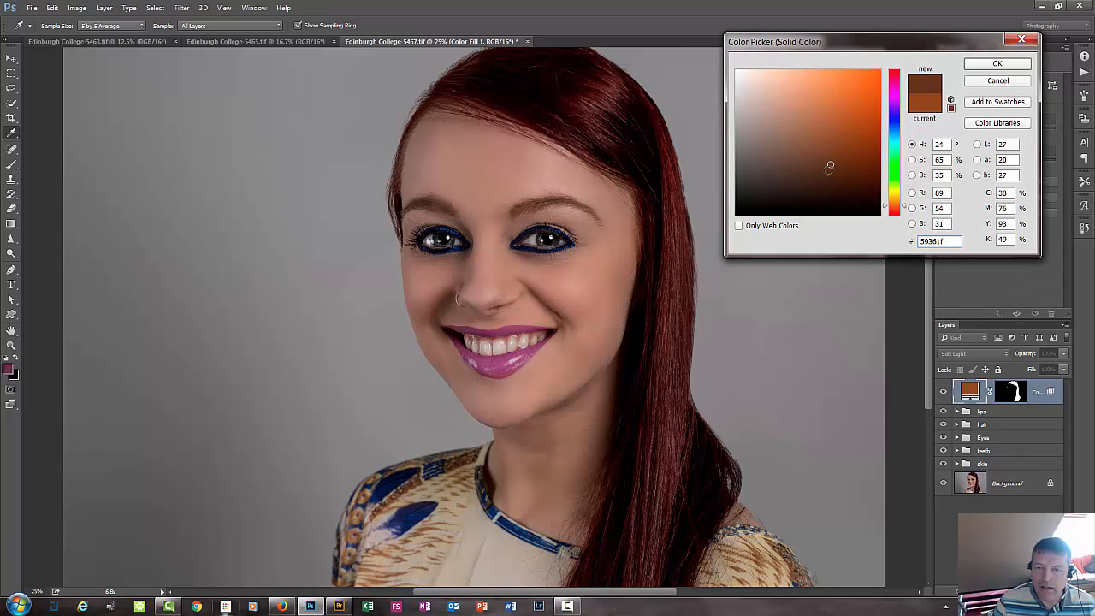
left_click(793, 145)
left_click(808, 118)
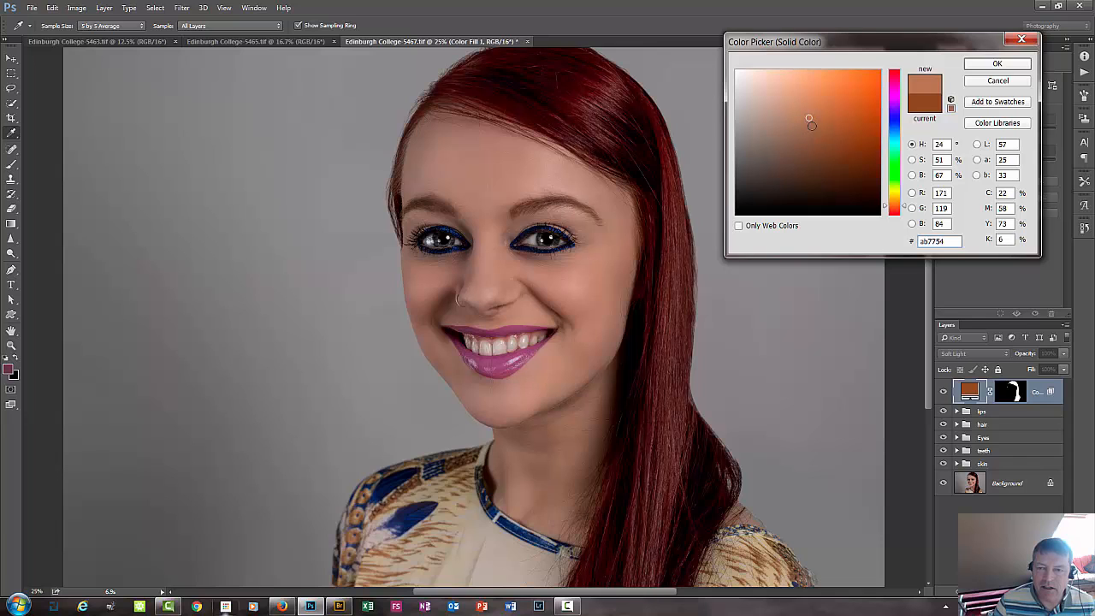
left_click(811, 105)
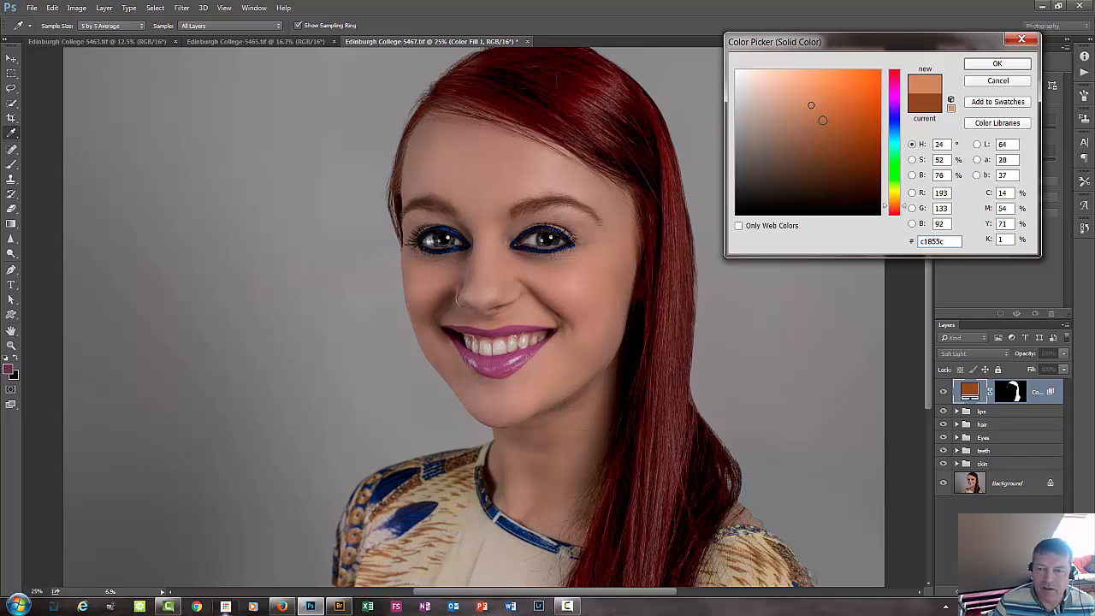
left_click(822, 120)
Try redder hues of 14° and 0° for the hair fill, testing brighter and duller red shades.
left_click(896, 209)
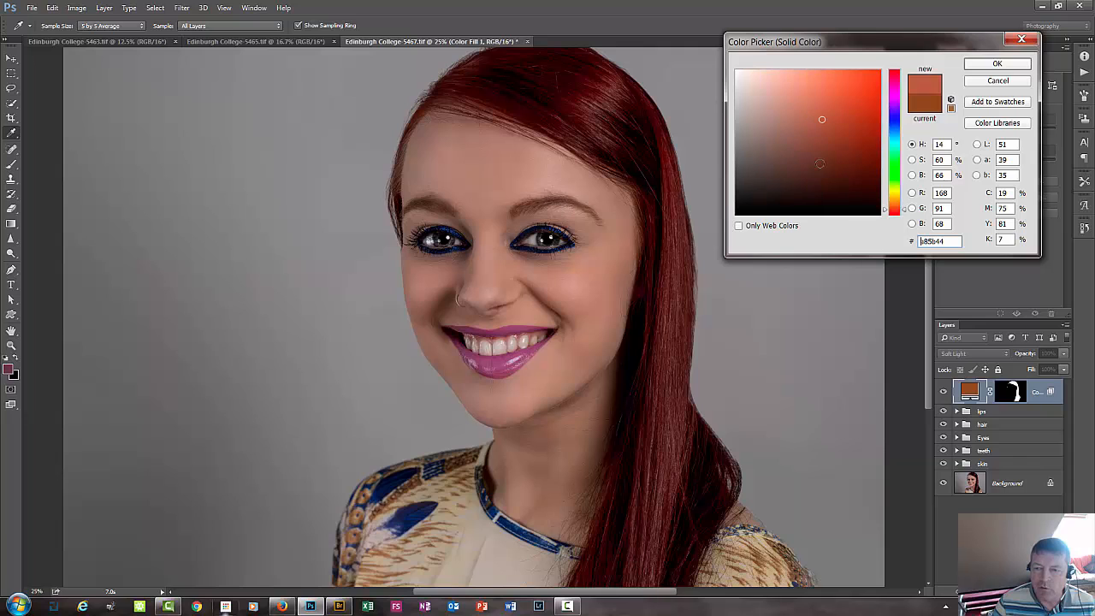
left_click(894, 216)
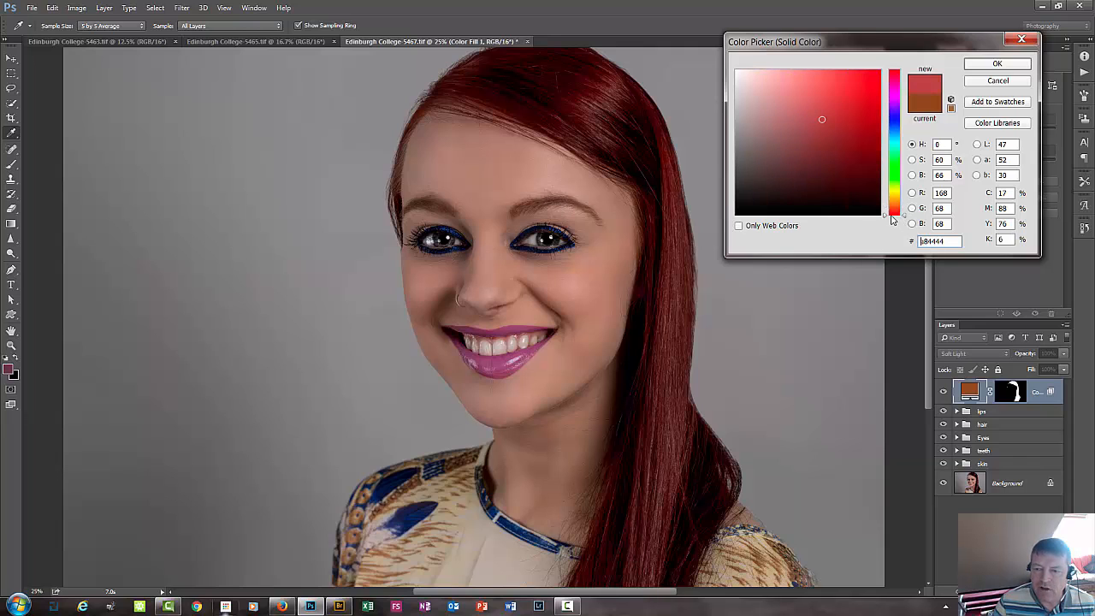
left_click(833, 108)
left_click(843, 98)
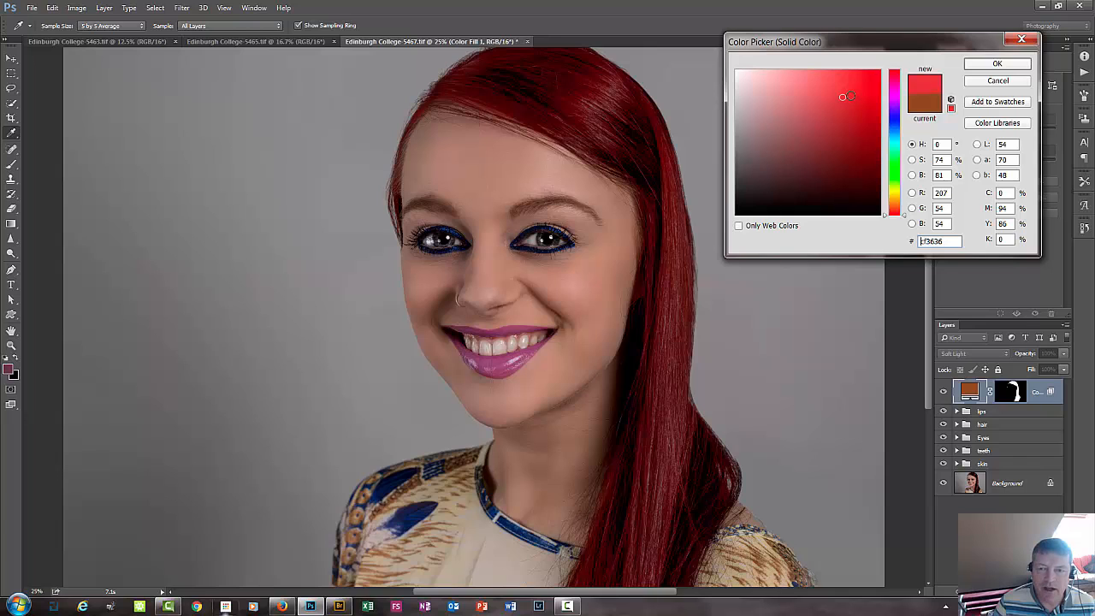
left_click(833, 150)
left_click(808, 142)
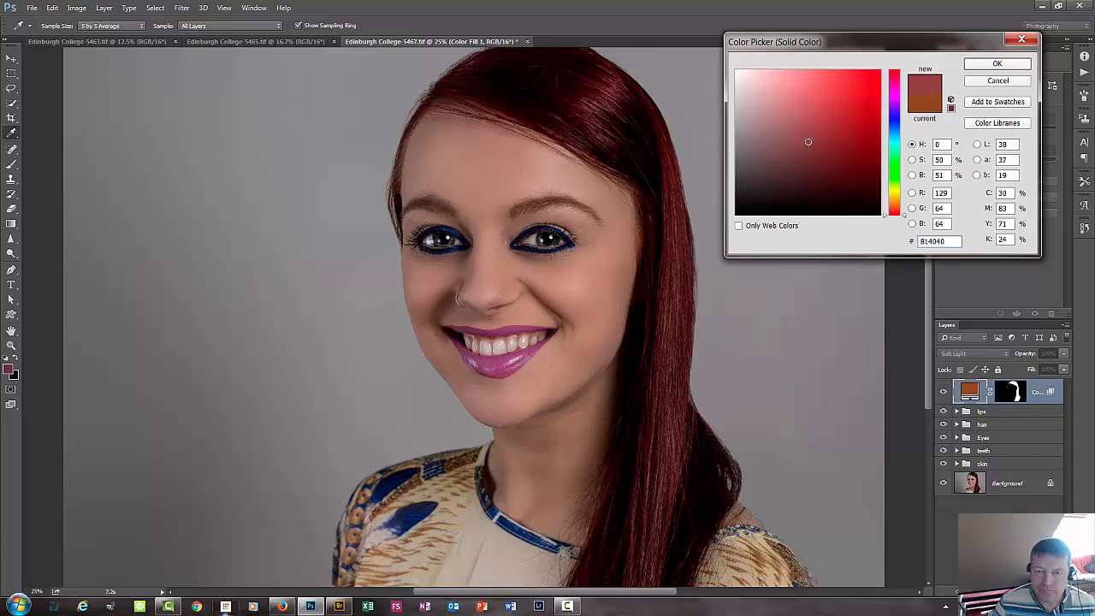
left_click(816, 113)
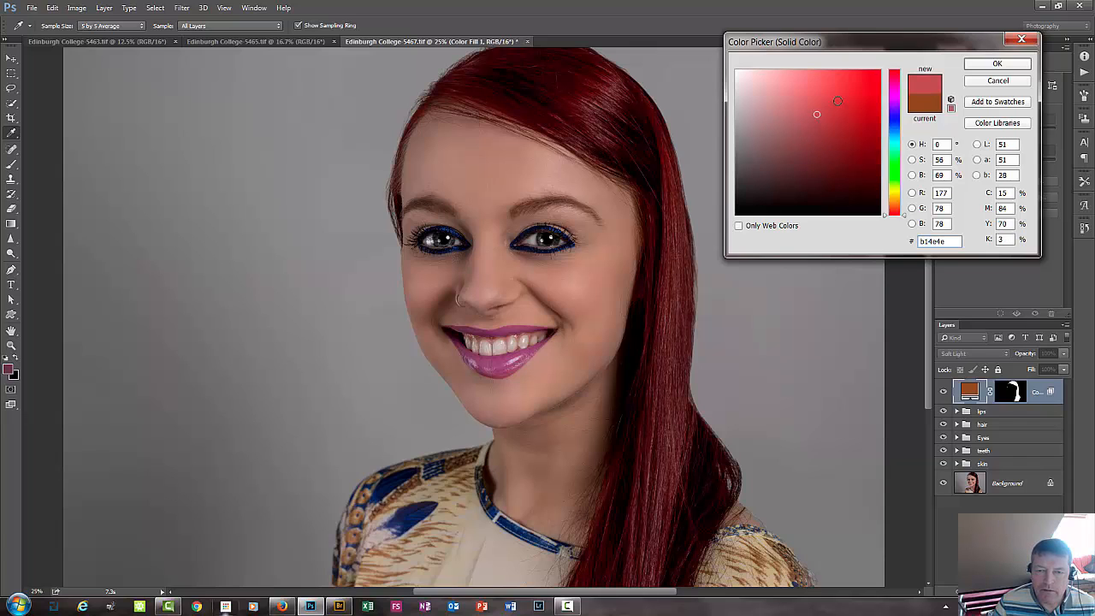
left_click(837, 101)
left_click(822, 120)
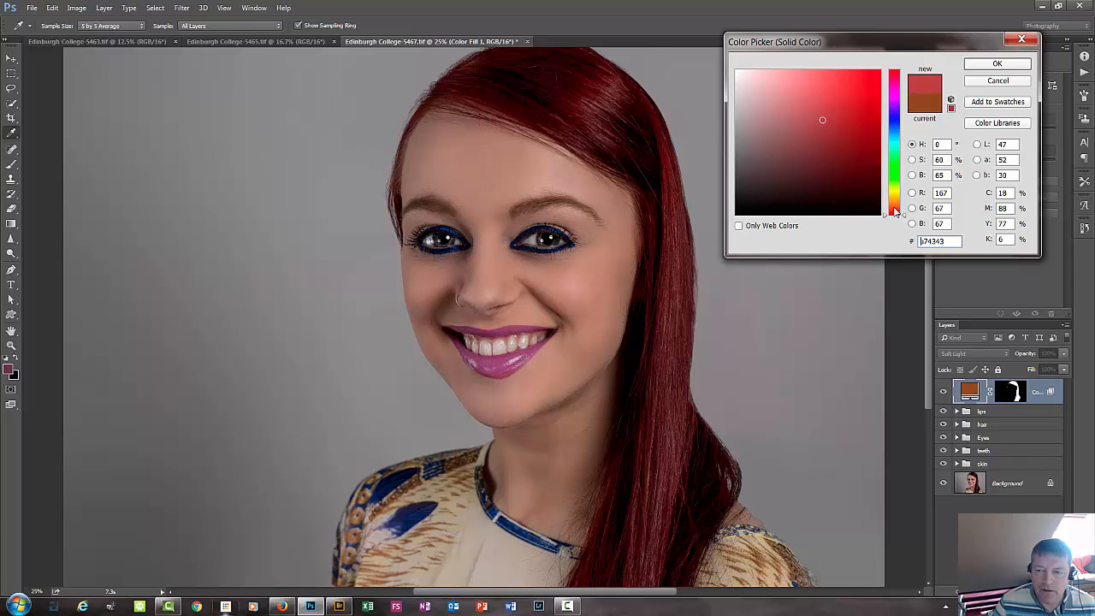
Set the hair fill's colour to a vivid, highly saturated orange at hue 23° and accept it.
left_click(894, 208)
left_click_drag(895, 209, 894, 207)
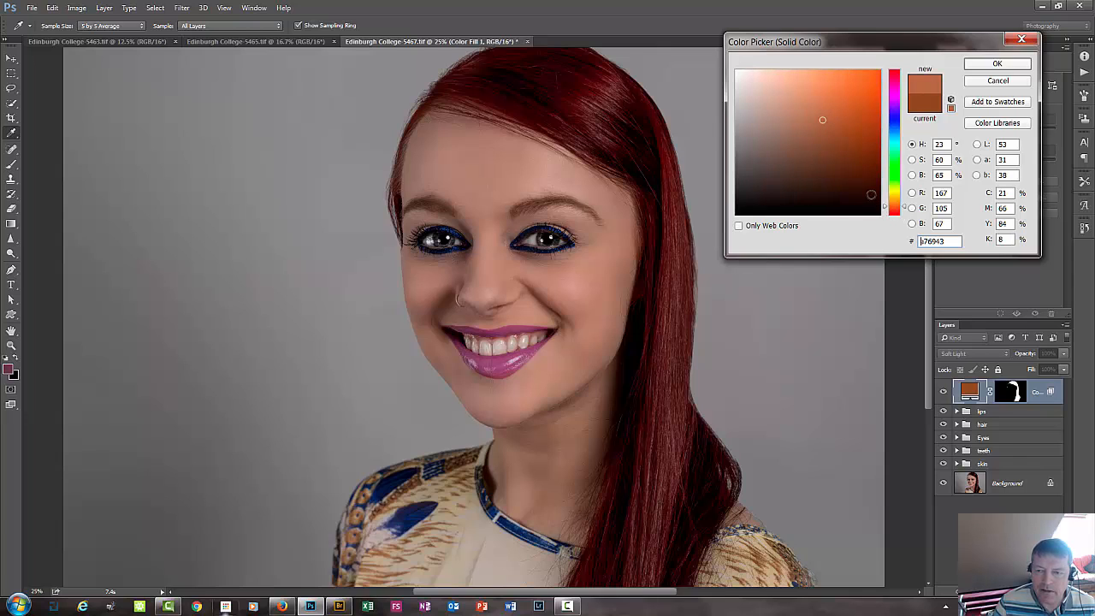
left_click(851, 123)
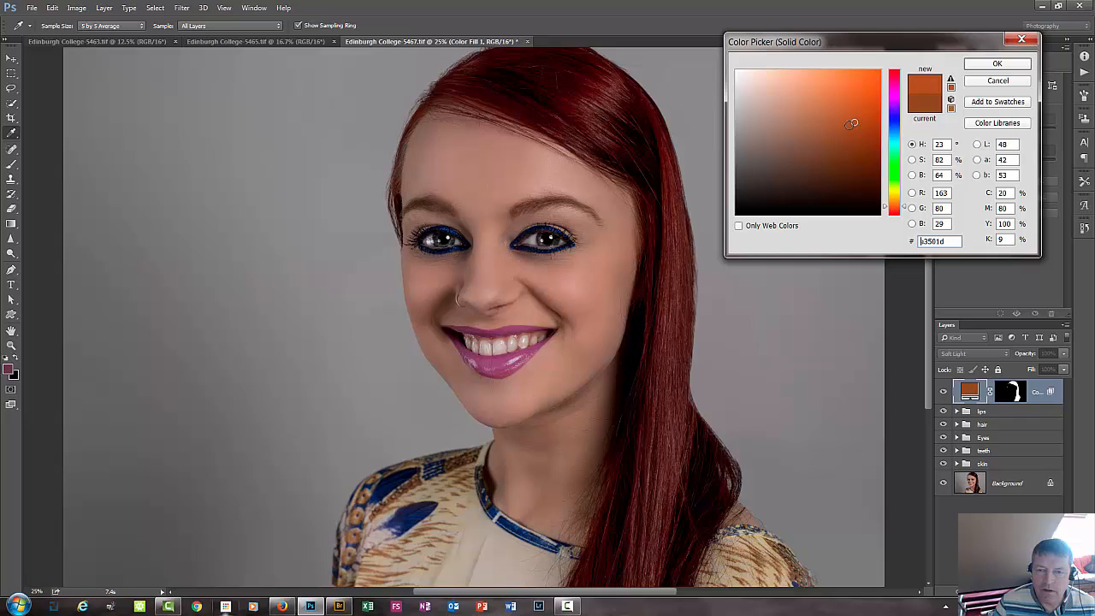
left_click(869, 122)
left_click(996, 64)
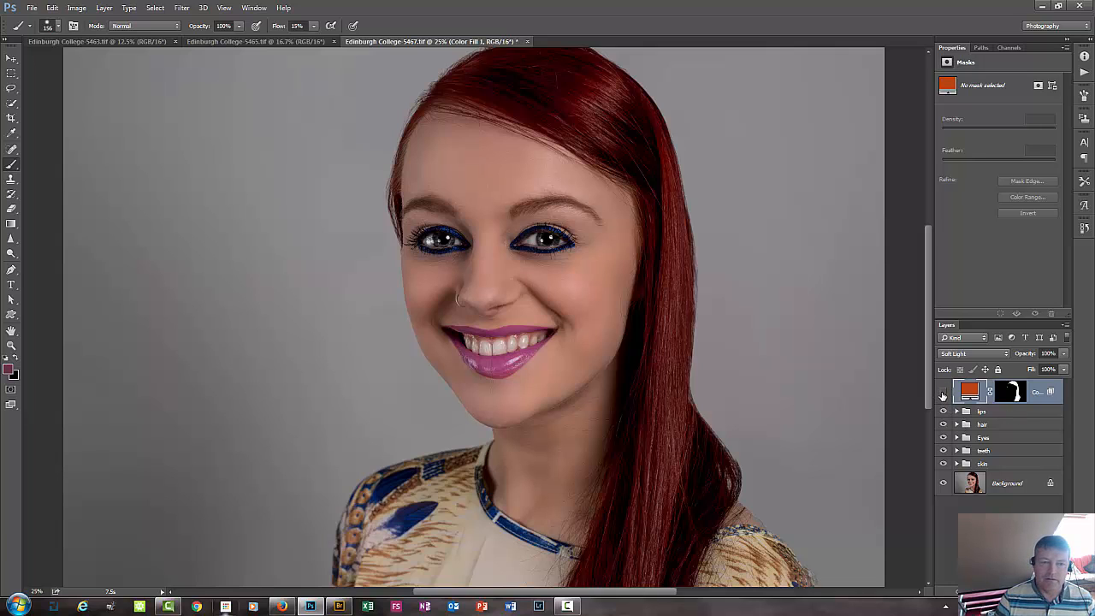
Toggle the fill layer's visibility repeatedly to compare the hair colour before and after the recolouring.
left_click(942, 393)
left_click(942, 393)
left_click(942, 392)
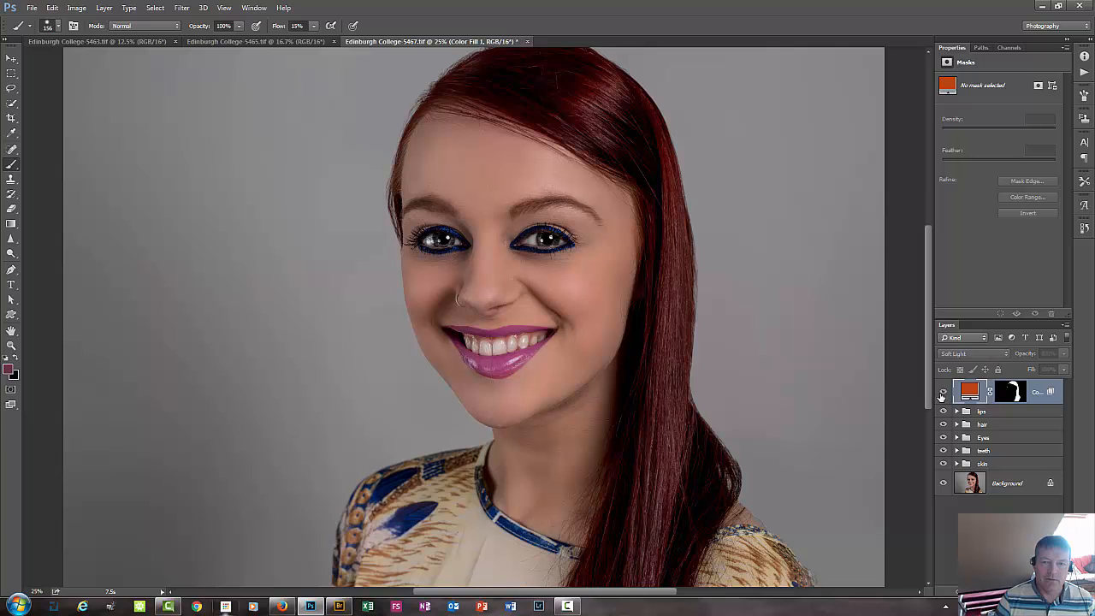
left_click(943, 393)
left_click(942, 393)
left_click(942, 393)
left_click(937, 399)
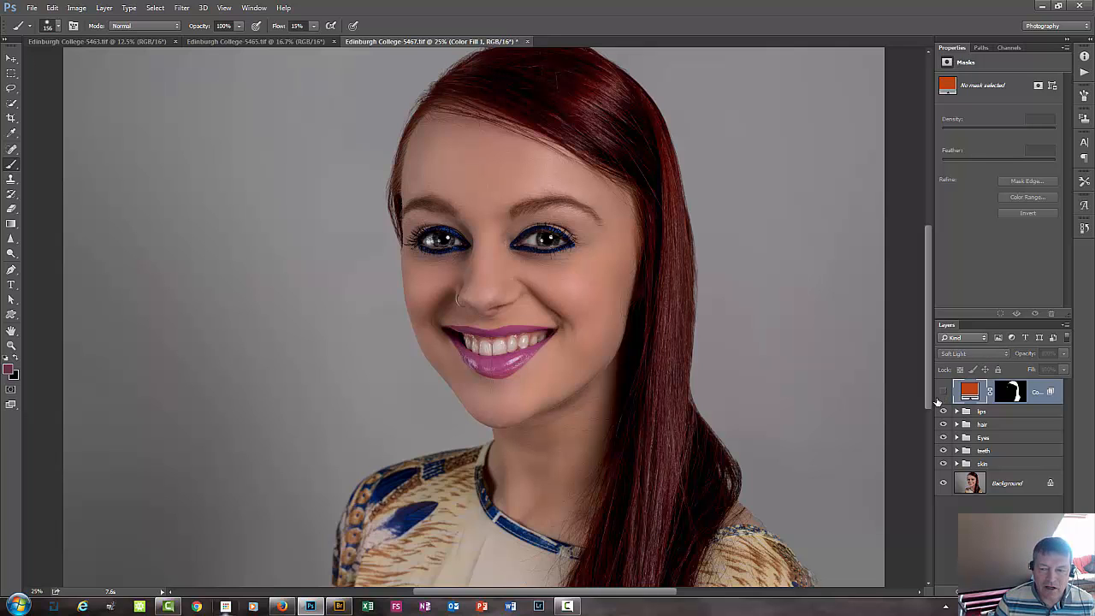
Compare the whole portrait with the orange hair fill layer hidden and shown.
left_click(937, 399)
key("ctrl+minus")
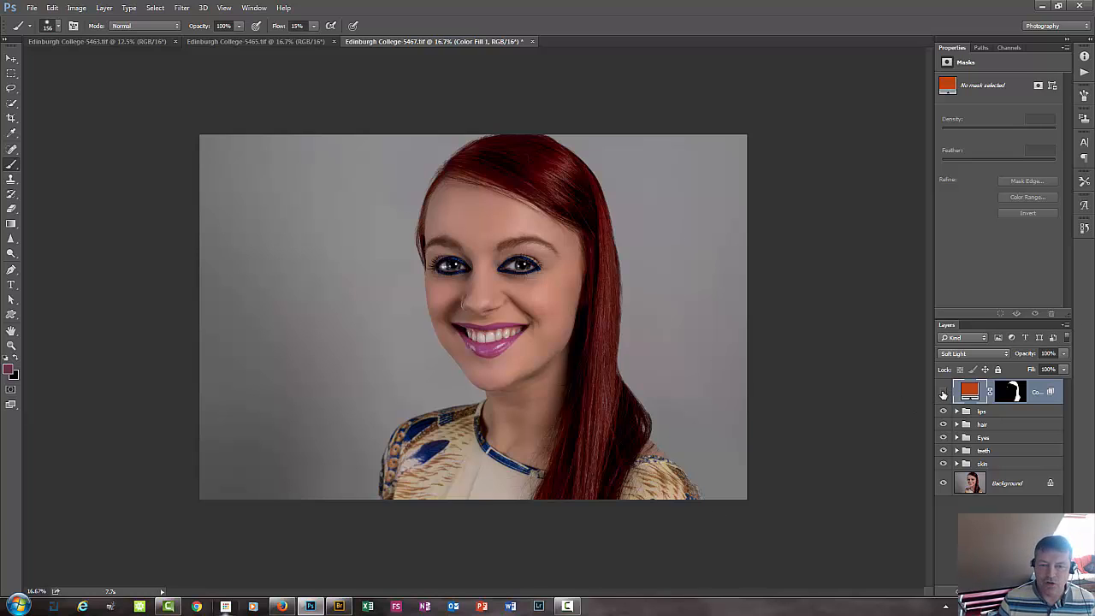
left_click(943, 393)
left_click(943, 394)
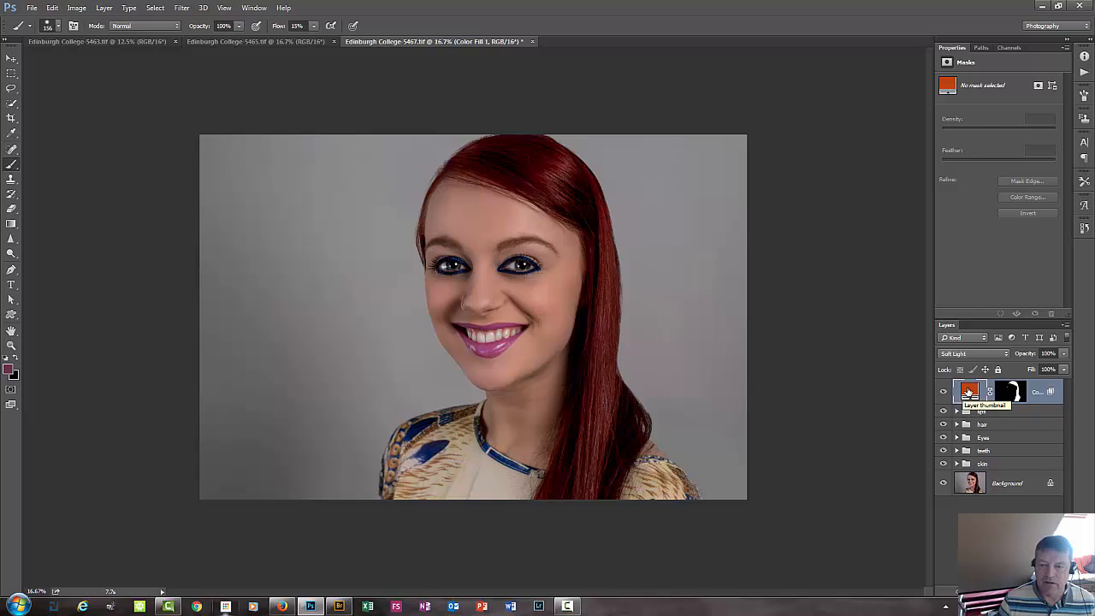
Set the hair fill's colour to a softer, less saturated orange at hue 23° and accept it.
double_click(969, 391)
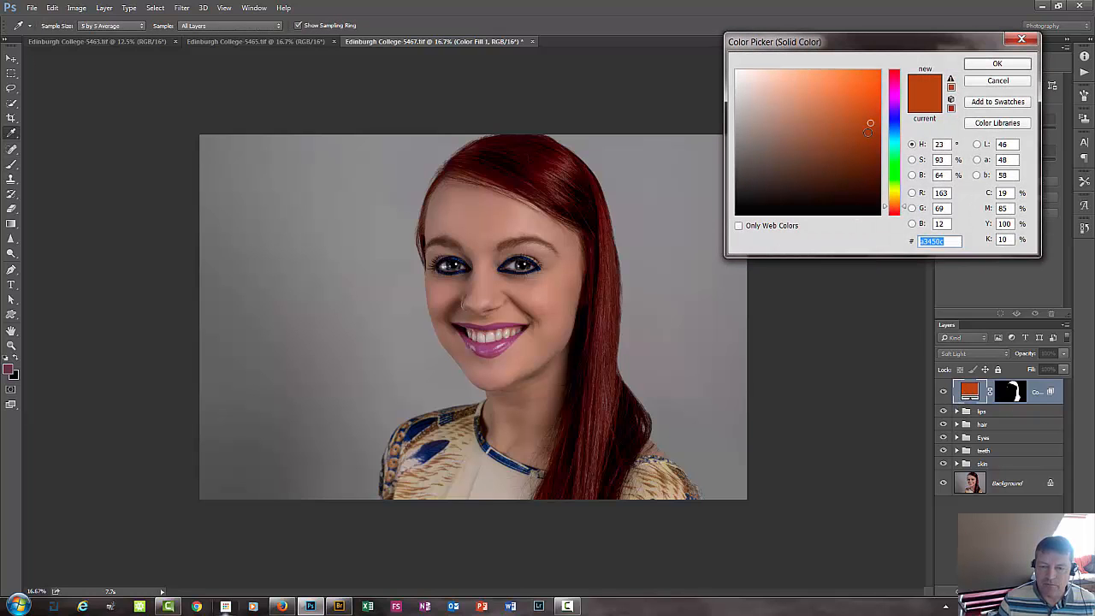
left_click(867, 131)
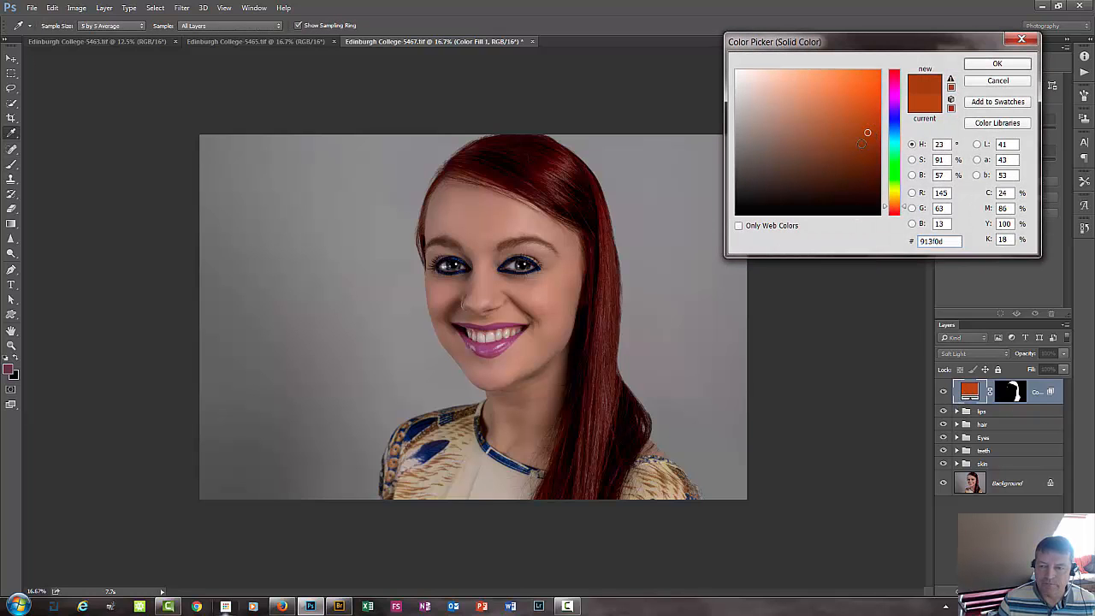
left_click(833, 126)
left_click(807, 133)
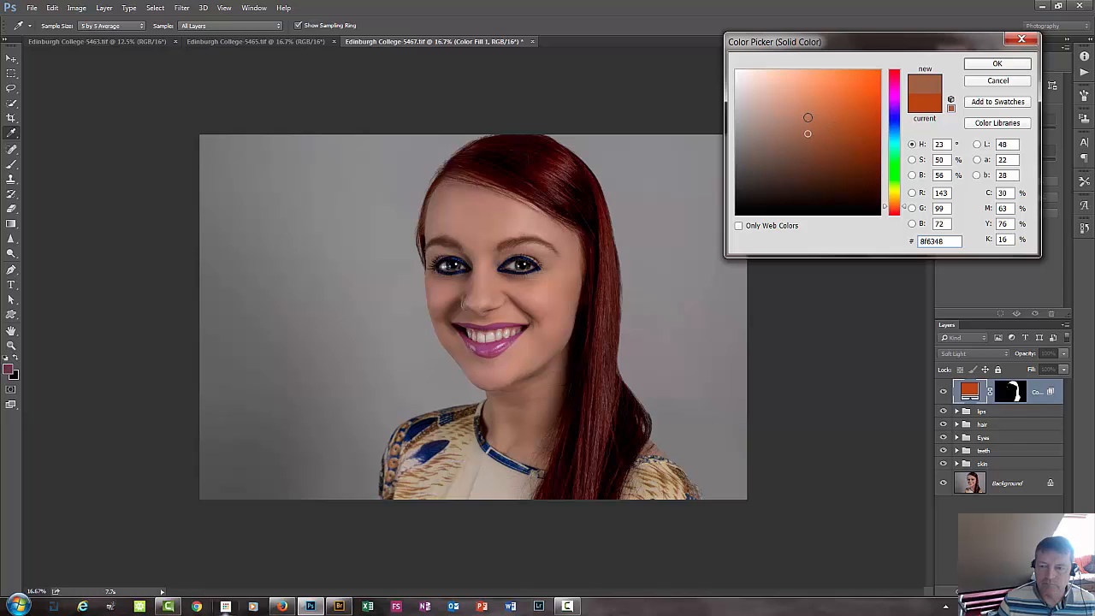
left_click(807, 118)
left_click(994, 65)
key("b")
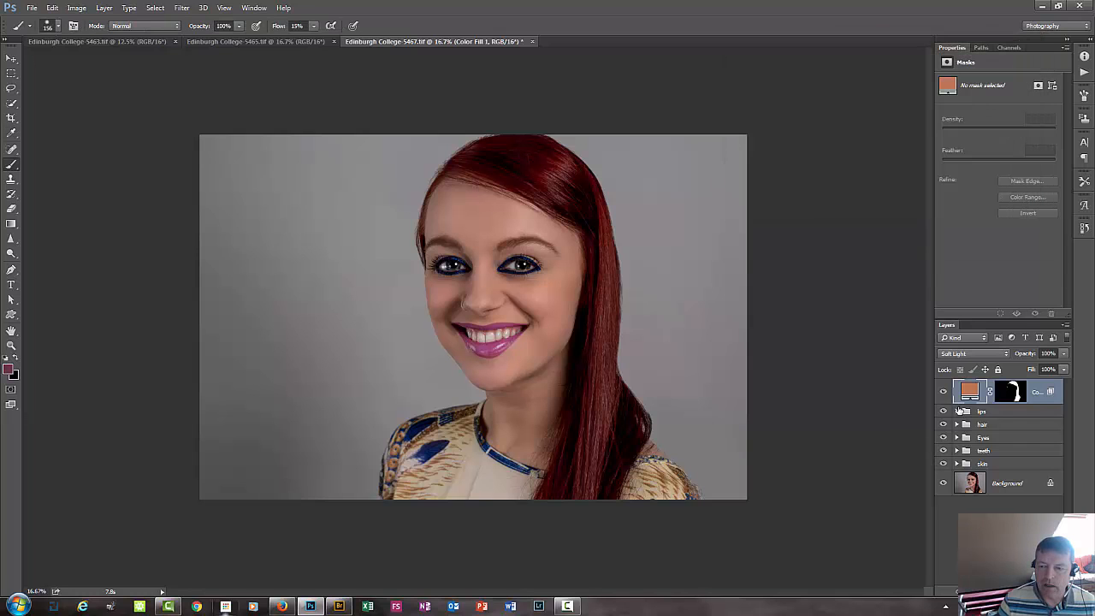
Toggle the fill layer's visibility to check the effect of the softer orange on the hair.
left_click(943, 392)
left_click(942, 392)
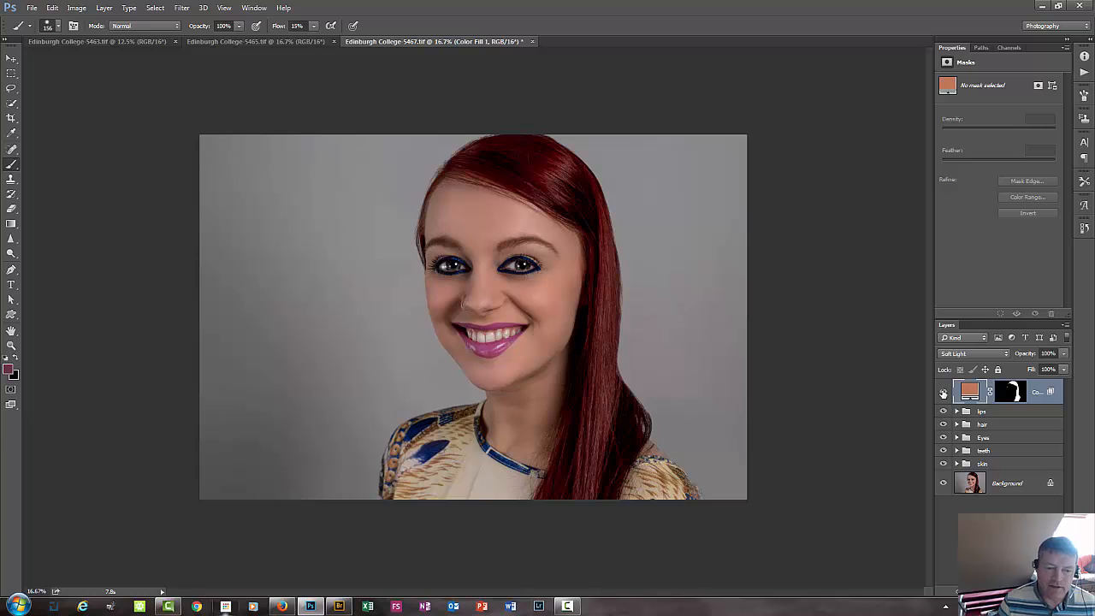
left_click(942, 393)
left_click(942, 393)
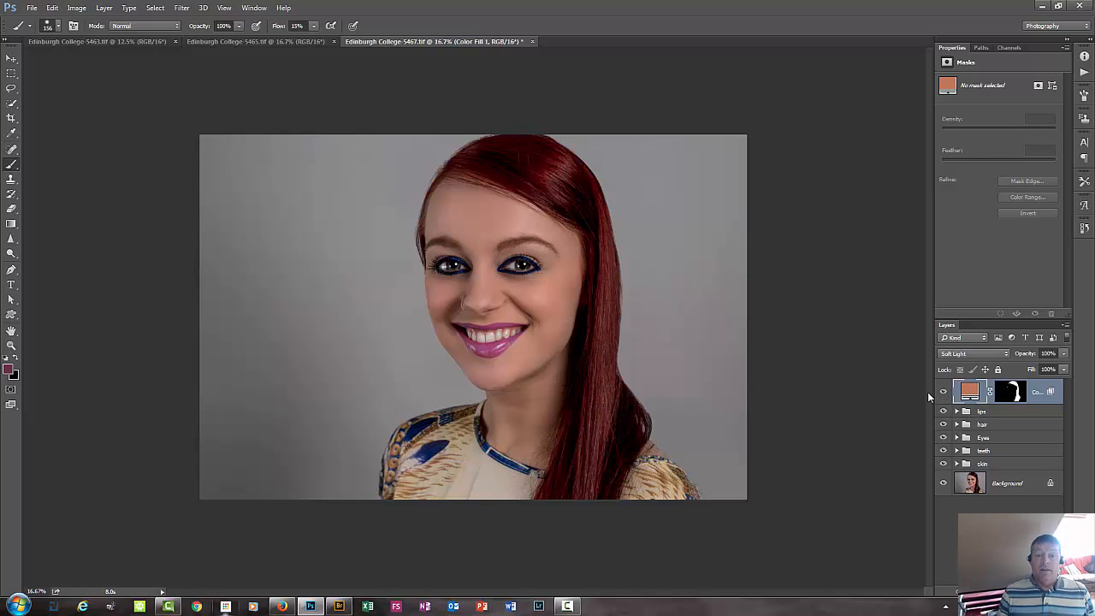
Crop the portrait tighter, trimming the right side and the top of the head, leaving a thin empty strip along the left edge.
left_click(10, 118)
left_click(293, 246)
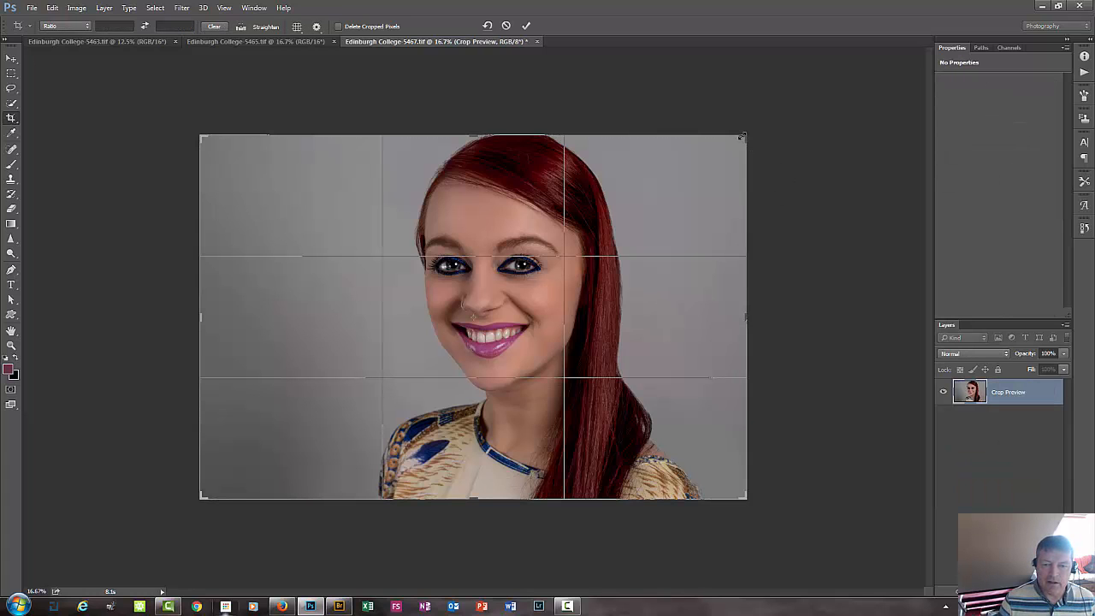
left_click_drag(741, 135, 714, 145)
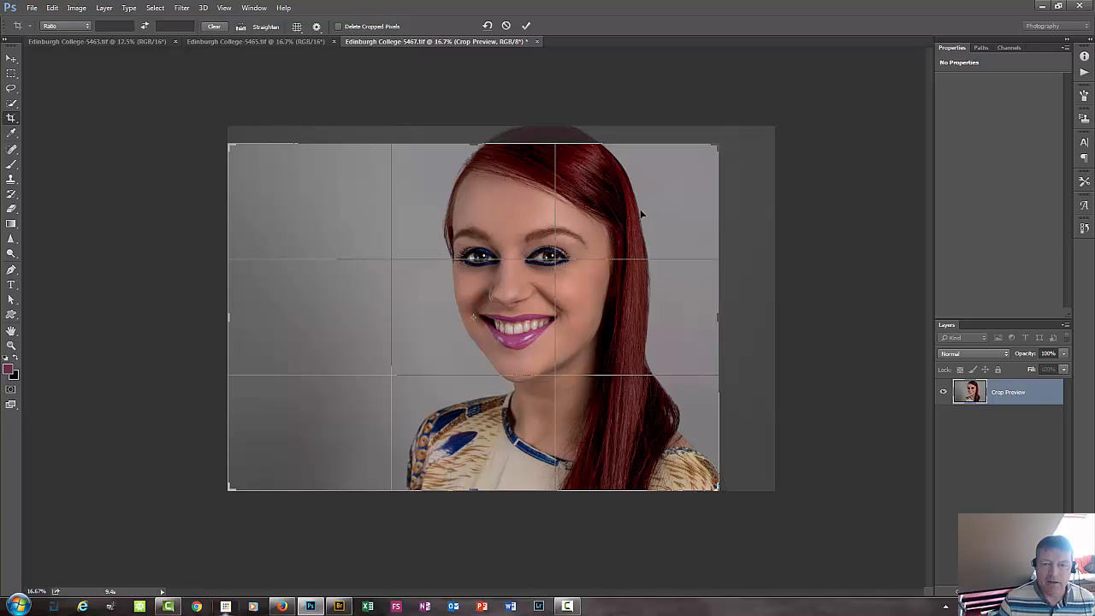
left_click_drag(641, 213, 641, 226)
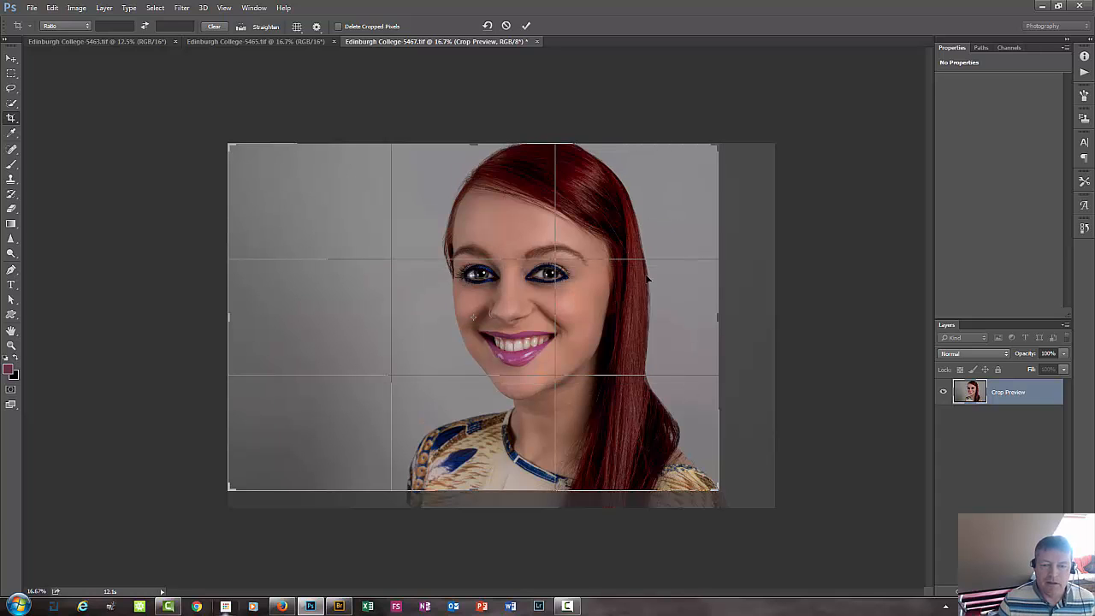
left_click_drag(650, 290, 661, 279)
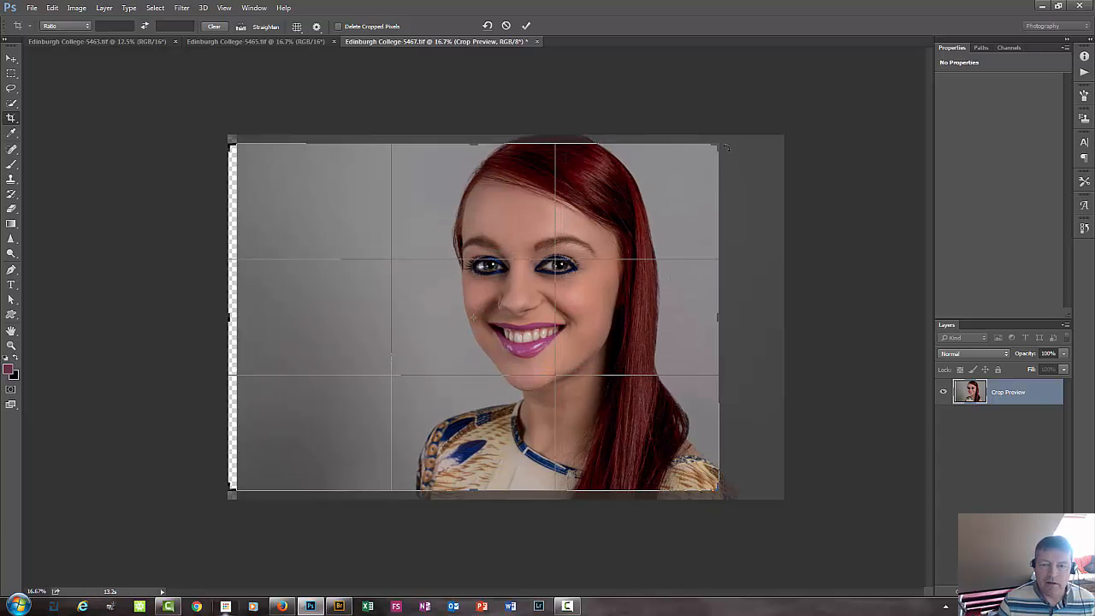
left_click_drag(716, 147, 717, 152)
left_click_drag(682, 193, 678, 195)
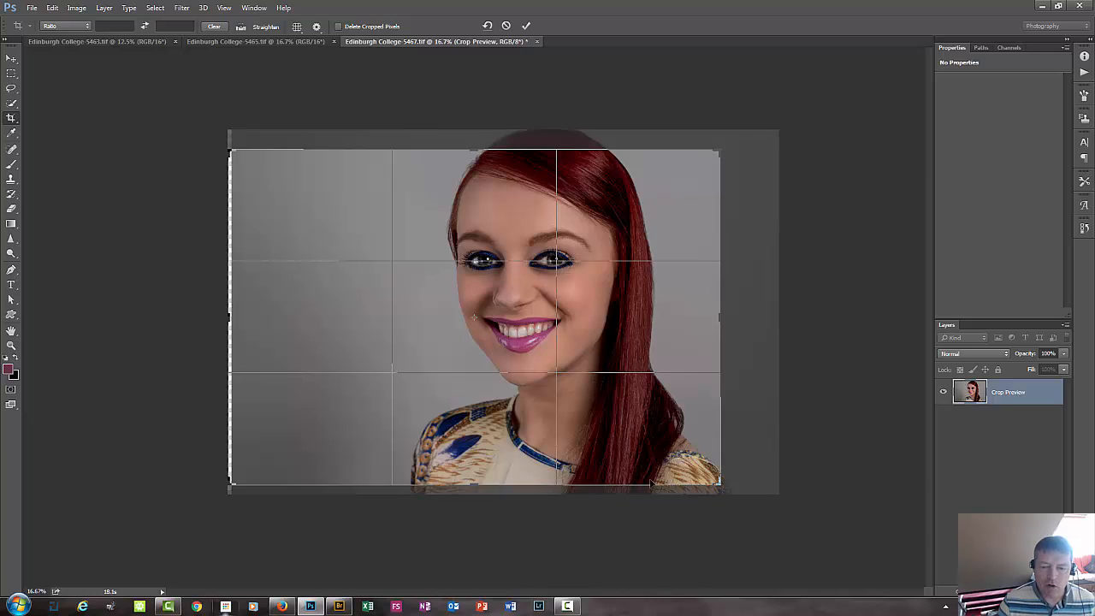
left_click(523, 28)
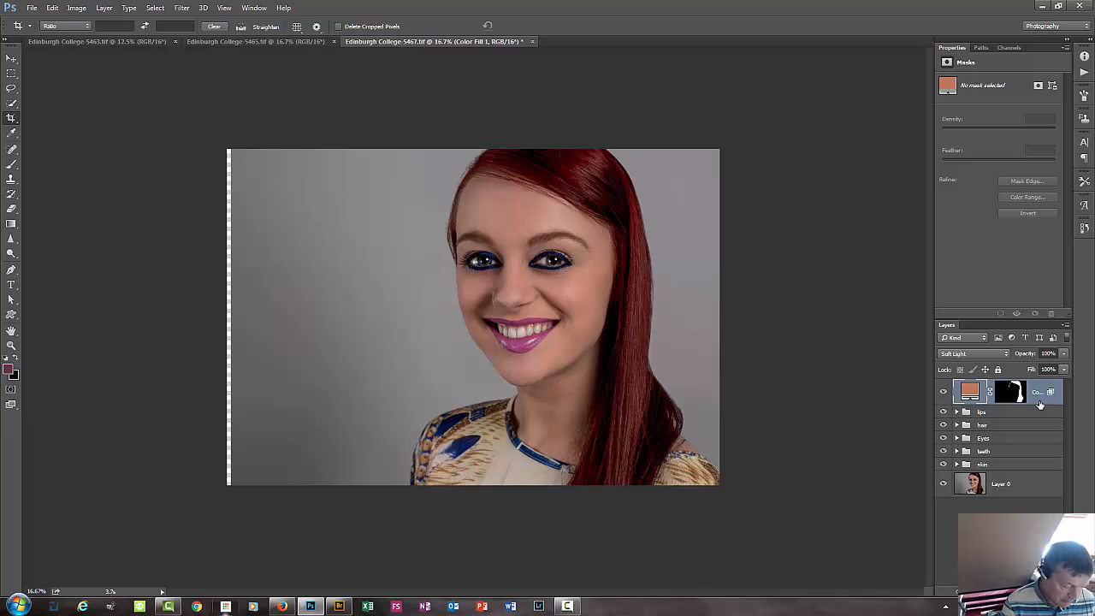
key("alt+comma")
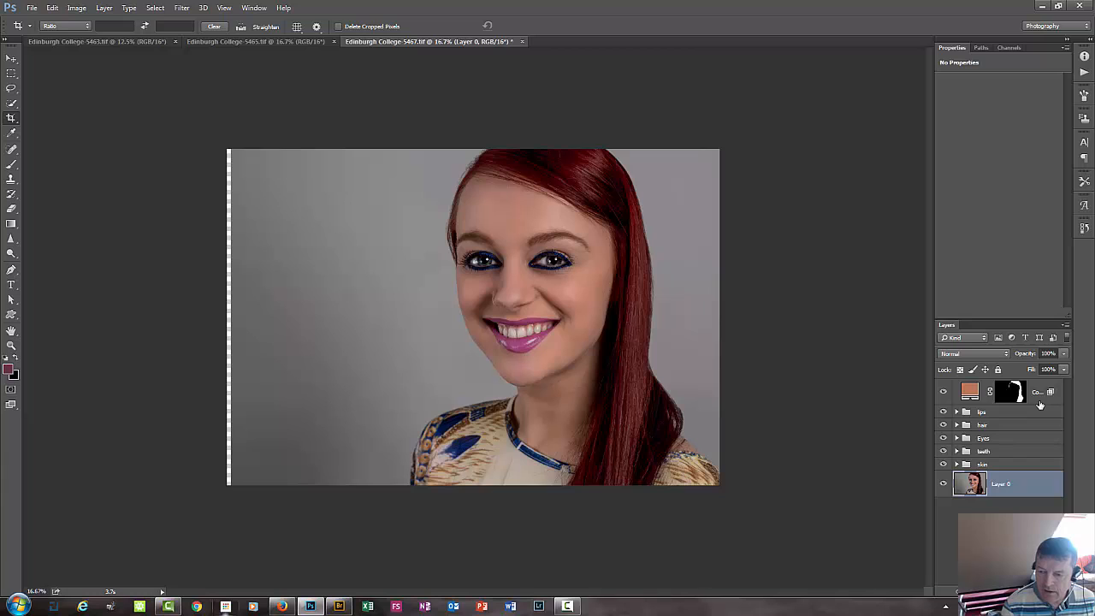
key("alt+bracketright")
key("alt+bracketright")
key("alt+bracketright")
key("alt+bracketright")
key("alt+bracketright")
key("alt+bracketright")
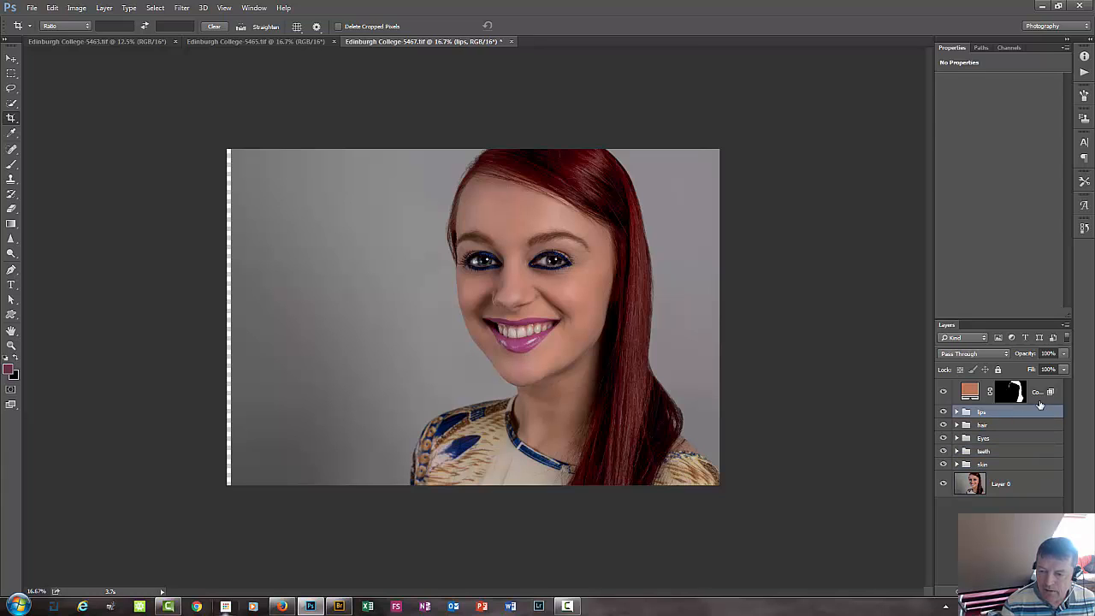
key("alt+bracketleft")
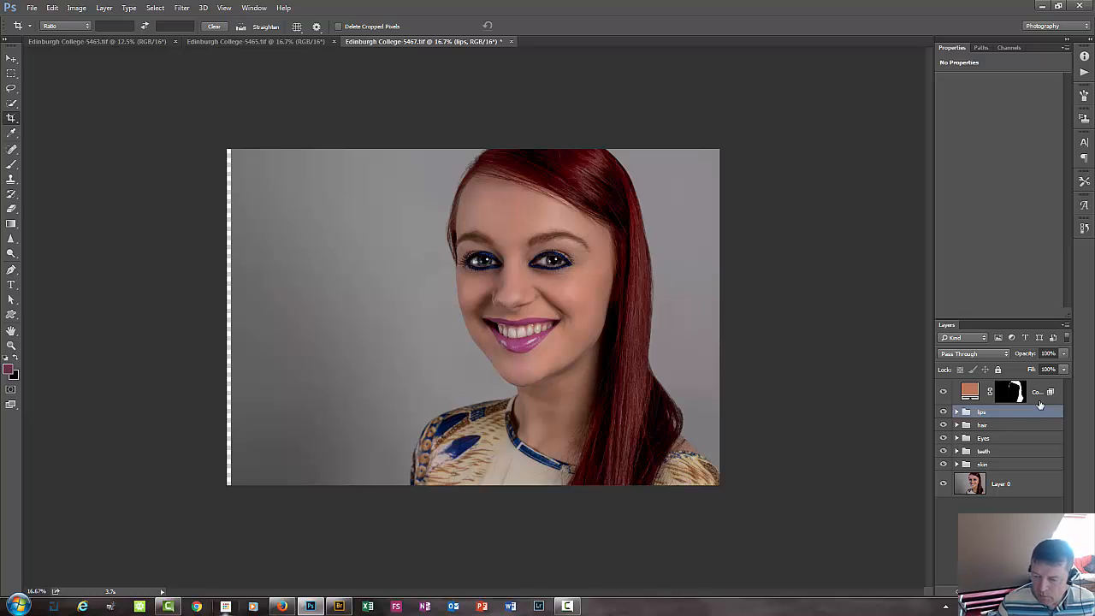
Move the orange hair fill layer into the hair group and collapse the group.
left_click(1037, 390)
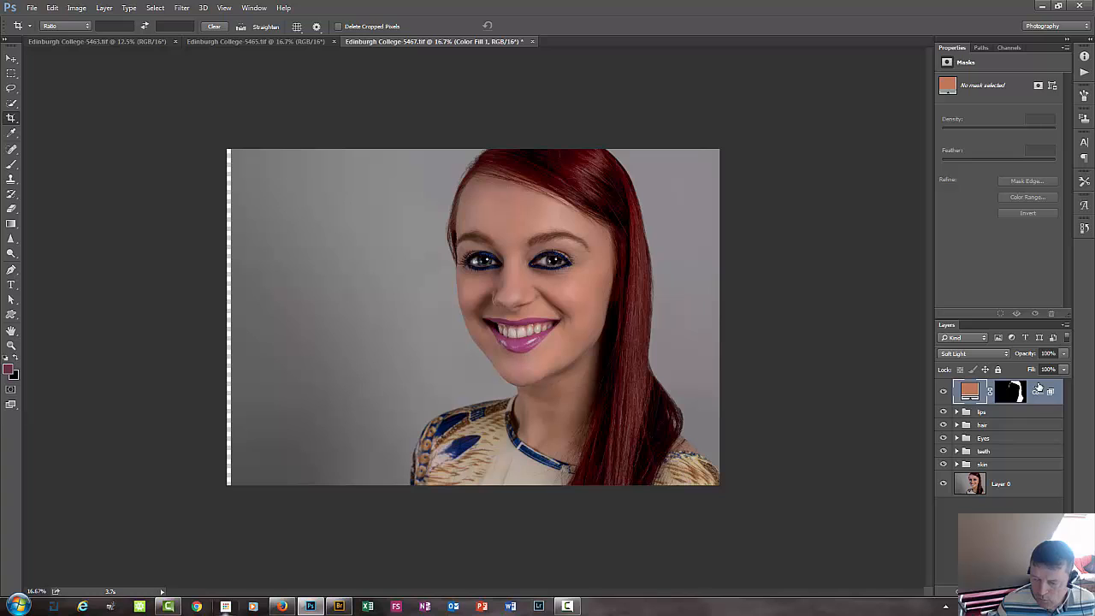
left_click_drag(1038, 387, 1053, 434)
left_click(956, 425)
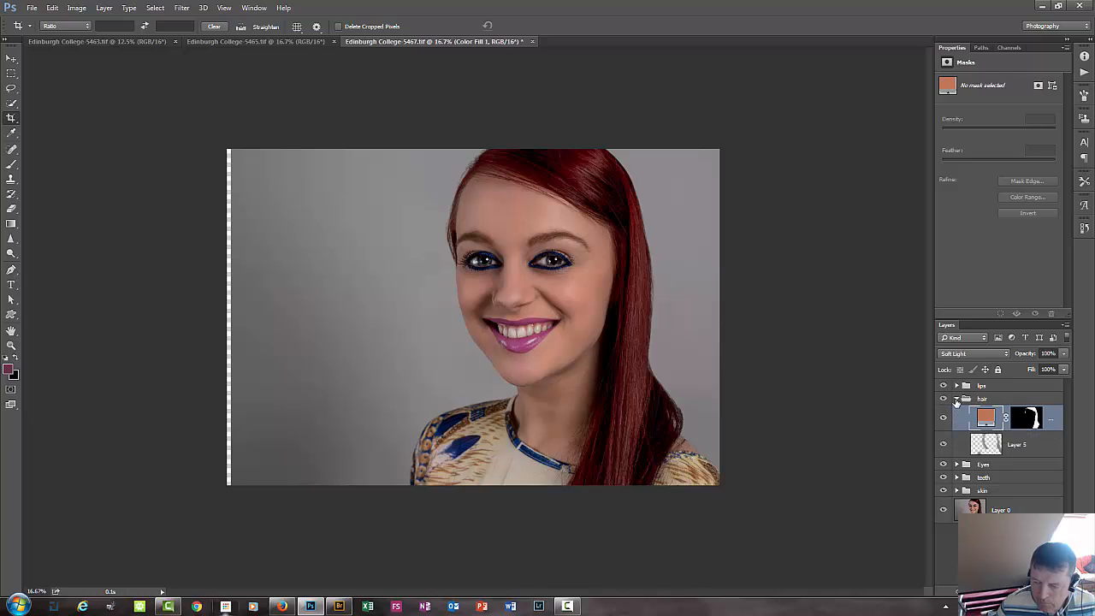
left_click(956, 400)
Add an empty layer above the lips group and enlarge the brush to 1476 px.
left_click(997, 385)
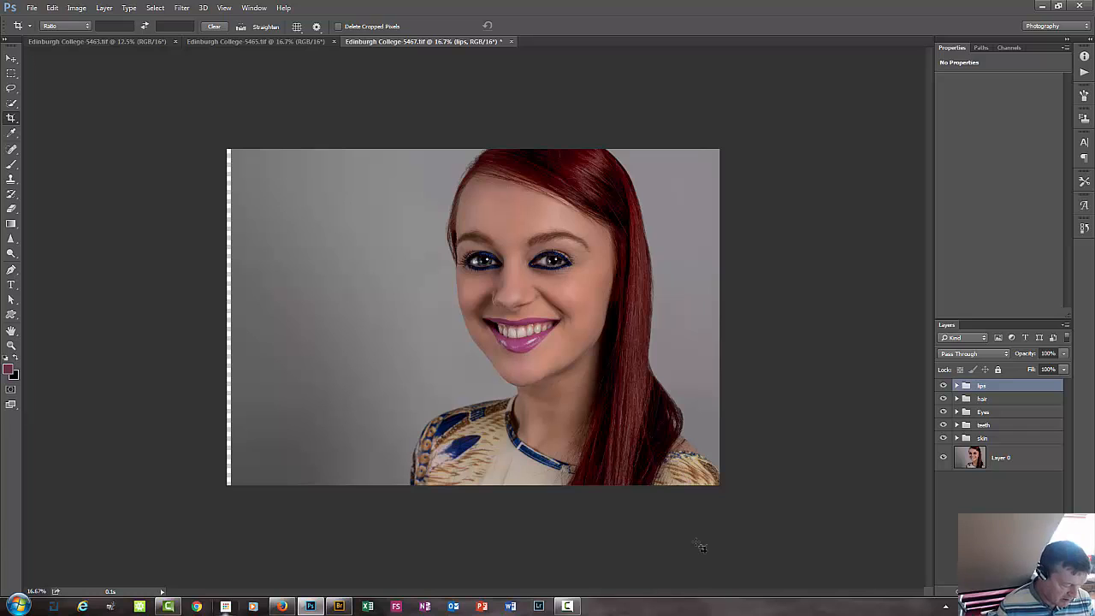
key("b")
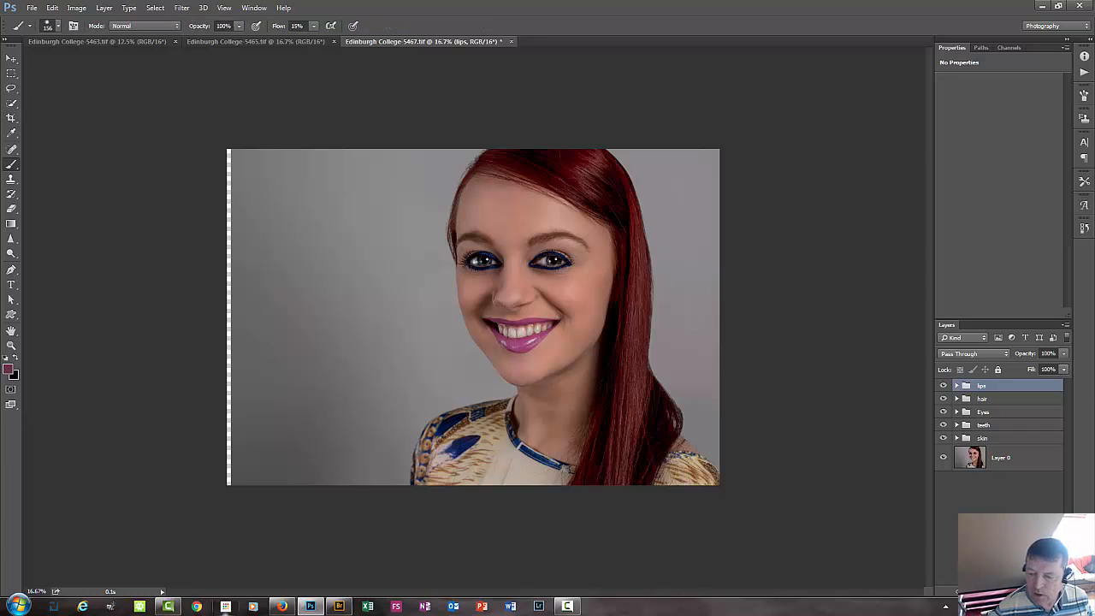
key("ctrl+shift+alt+n")
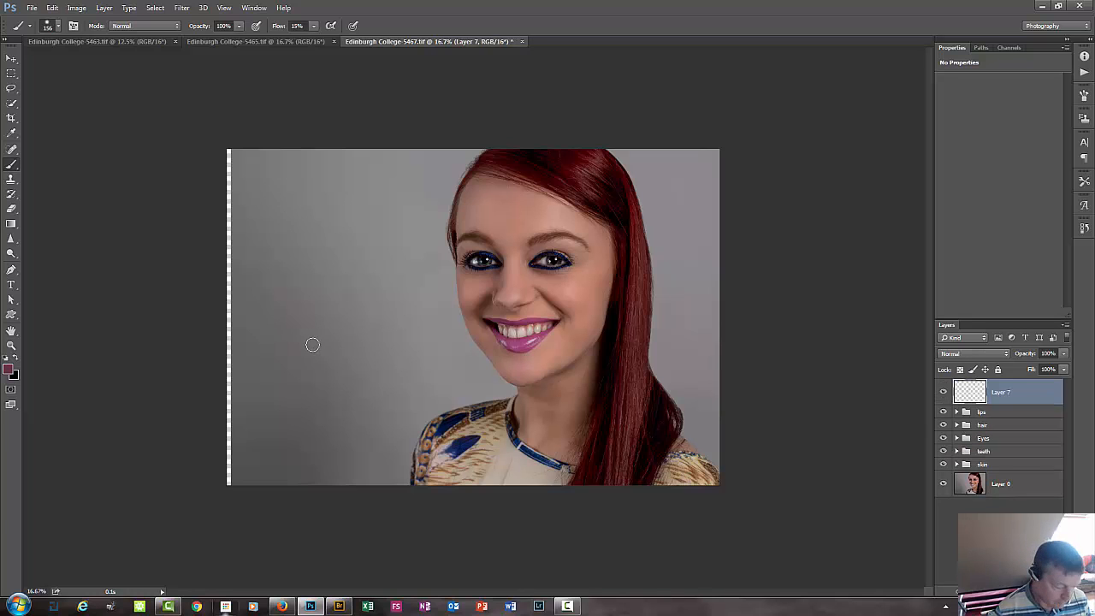
left_click_drag(318, 337, 382, 341)
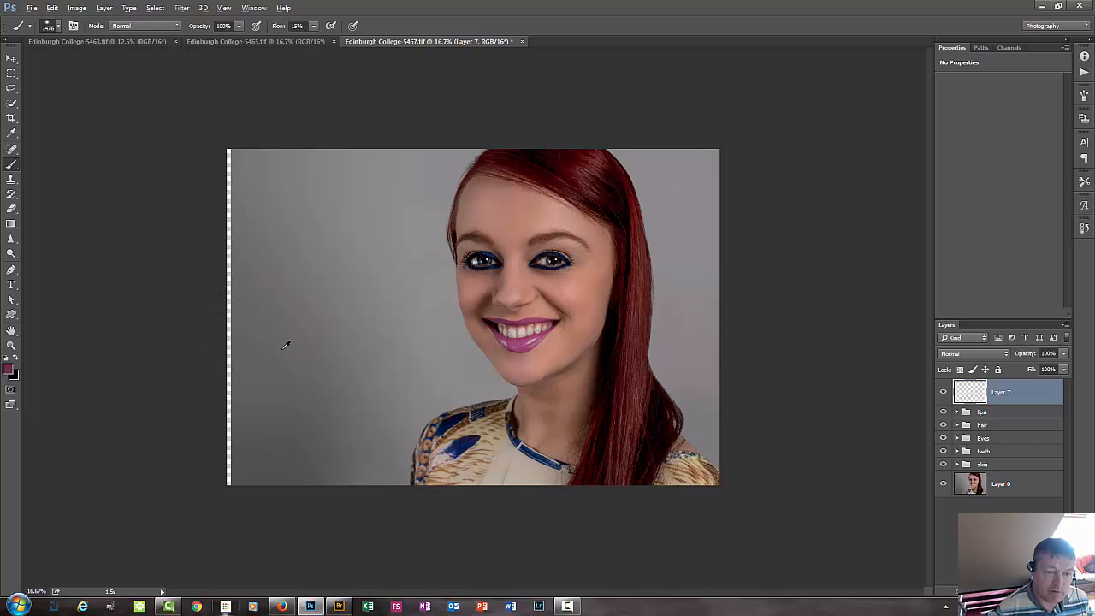
Paint over the transparent strip along the photo's left edge on the new layer, using greys sampled from the neighbouring backdrop.
left_click(283, 348, "alt")
mouse_move(256, 330)
left_mouse_down()
mouse_move(216, 347)
mouse_move(221, 303)
mouse_move(200, 346)
mouse_move(240, 465)
mouse_move(222, 475)
mouse_move(220, 409)
mouse_move(218, 455)
left_mouse_up()
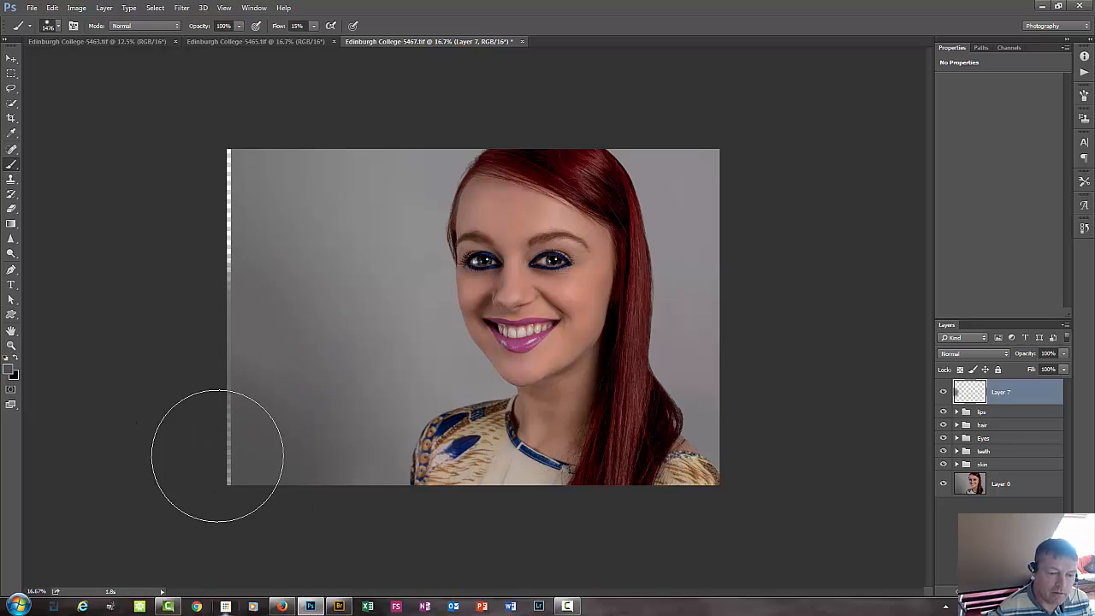
left_click(341, 458, "alt")
mouse_move(314, 461)
left_mouse_down()
mouse_move(206, 436)
mouse_move(197, 465)
left_mouse_up()
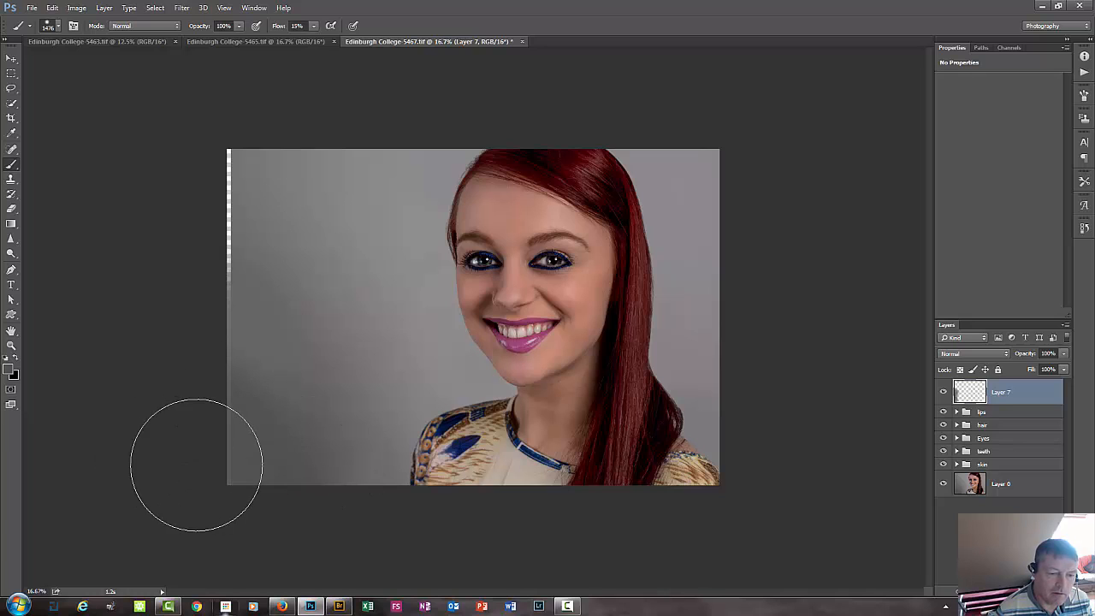
left_click(293, 371, "alt")
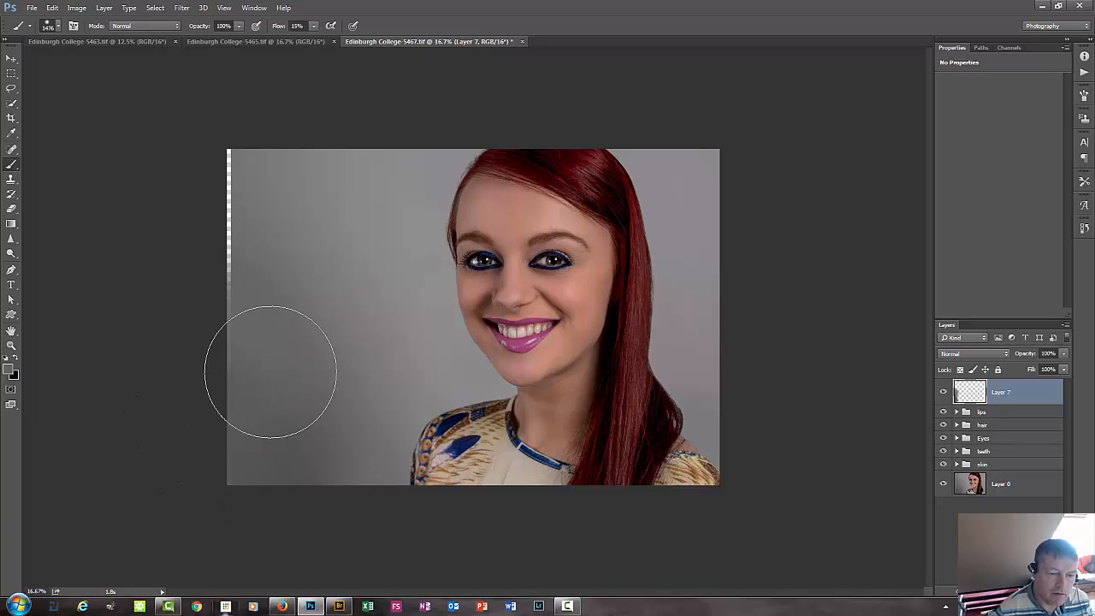
left_click(278, 312, "alt")
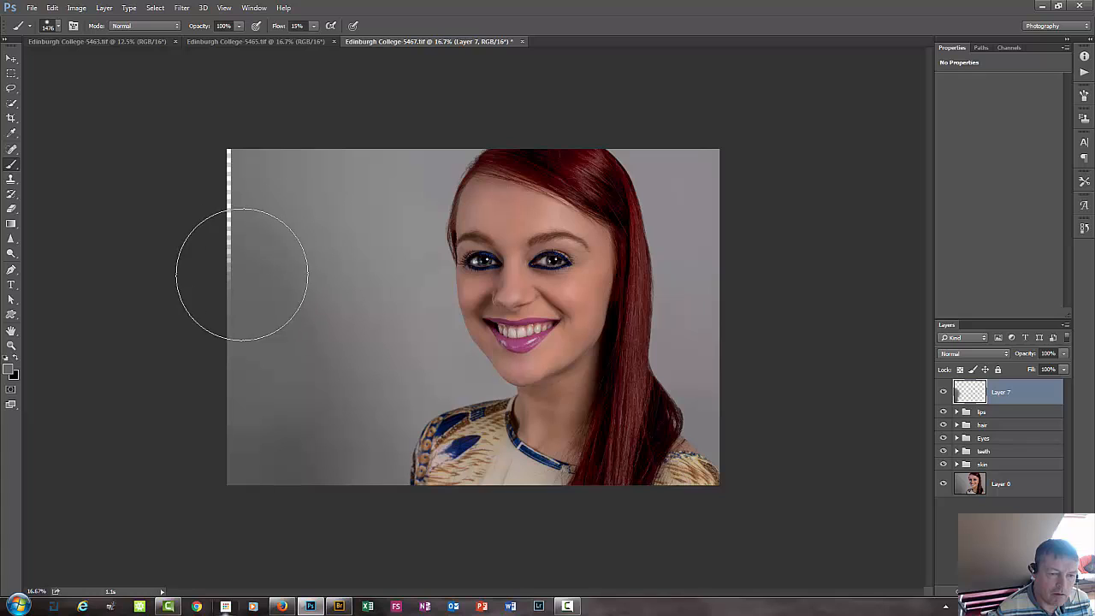
mouse_move(242, 275)
left_mouse_down()
mouse_move(261, 281)
mouse_move(246, 266)
left_mouse_up()
left_click(329, 215, "alt")
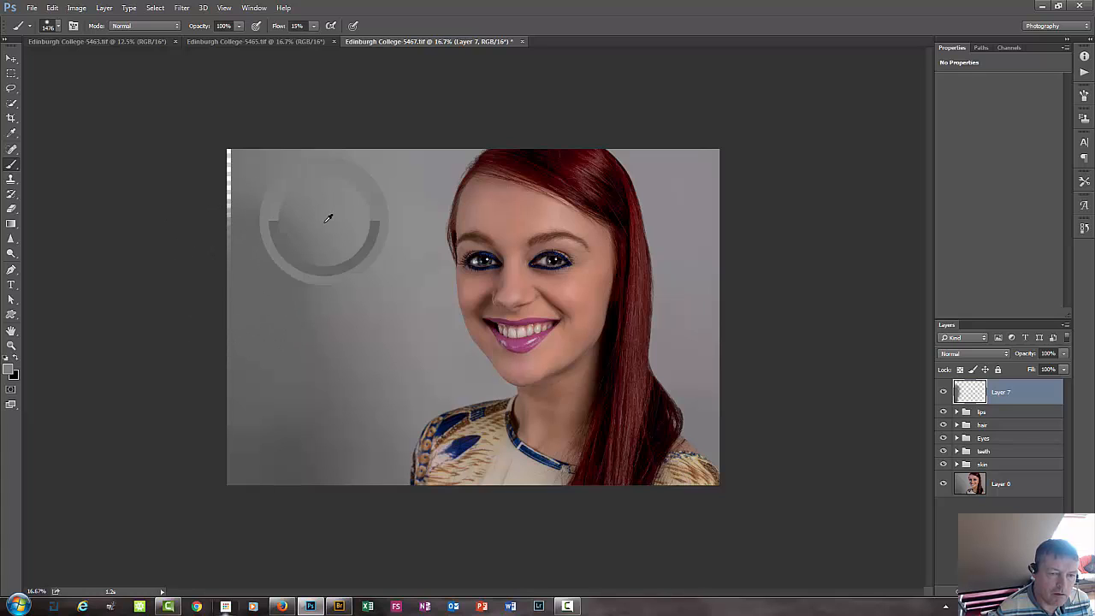
left_click(323, 203, "alt")
mouse_move(224, 201)
left_mouse_down()
mouse_move(230, 133)
mouse_move(186, 118)
mouse_move(203, 161)
mouse_move(177, 177)
mouse_move(203, 187)
left_mouse_up()
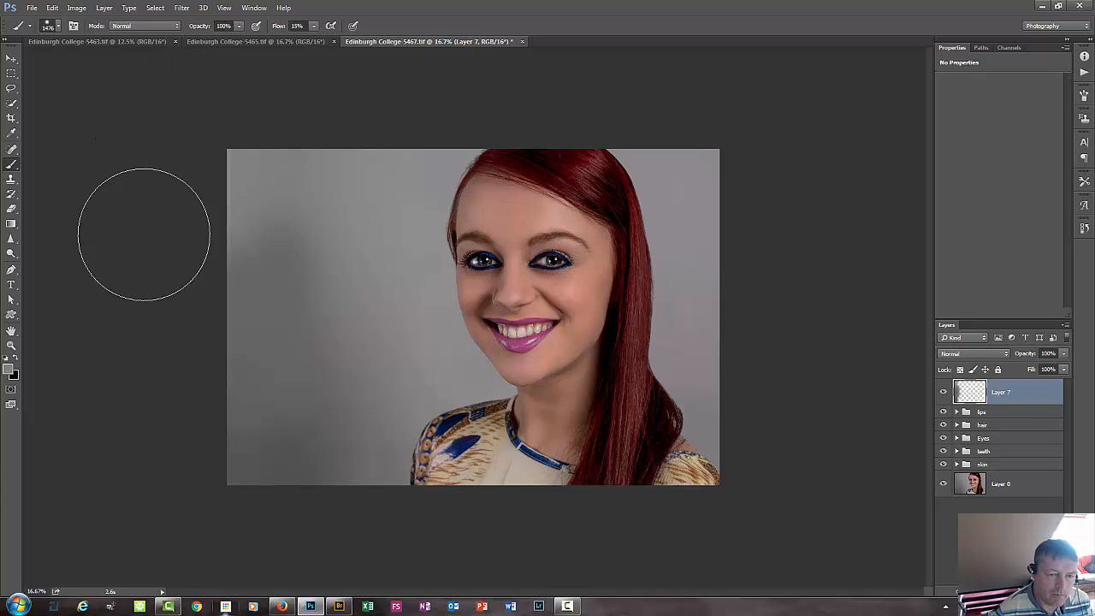
Even out and darken the backdrop on the left and in the upper right corner by painting with sampled greys.
left_click(307, 331, "alt")
mouse_move(282, 226)
left_mouse_down()
mouse_move(239, 359)
mouse_move(292, 248)
left_mouse_up()
left_click(282, 182, "alt")
left_click_drag(207, 438, 285, 468)
left_click(313, 442, "alt")
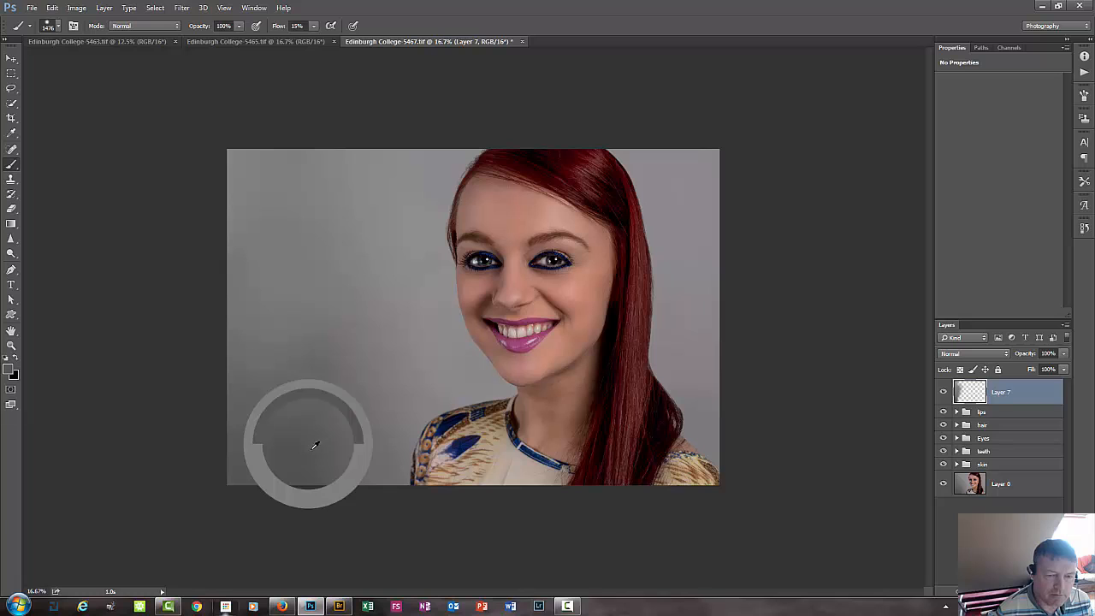
mouse_move(363, 168)
left_mouse_down()
mouse_move(305, 302)
mouse_move(307, 79)
mouse_move(247, 259)
mouse_move(219, 237)
left_mouse_up()
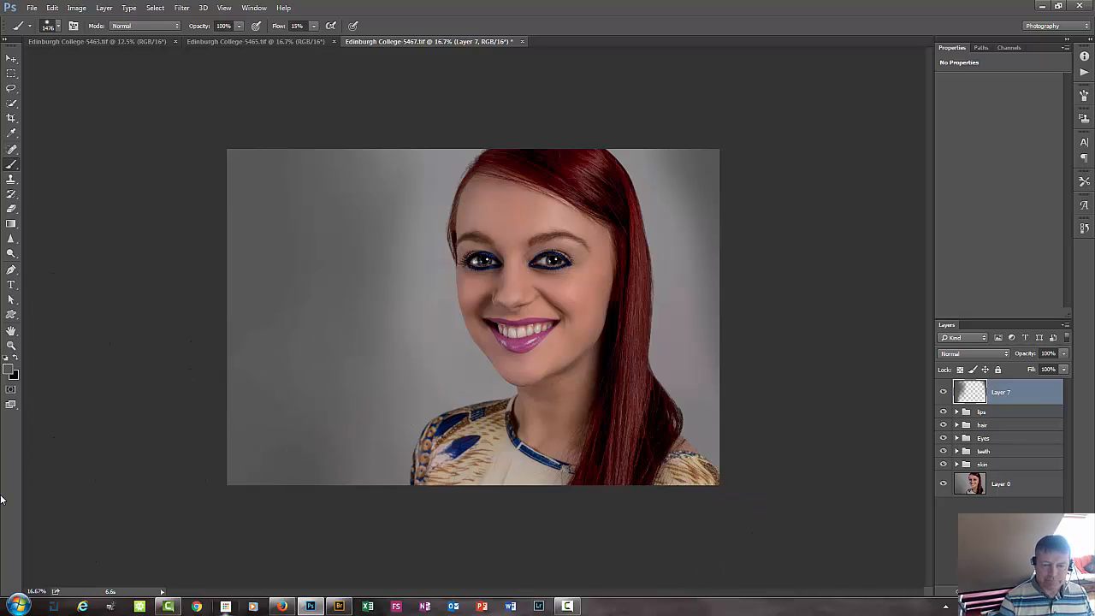
Hide every layer except Layer 0 and show them all again to compare the original portrait with the retouched one.
key("ctrl+plus")
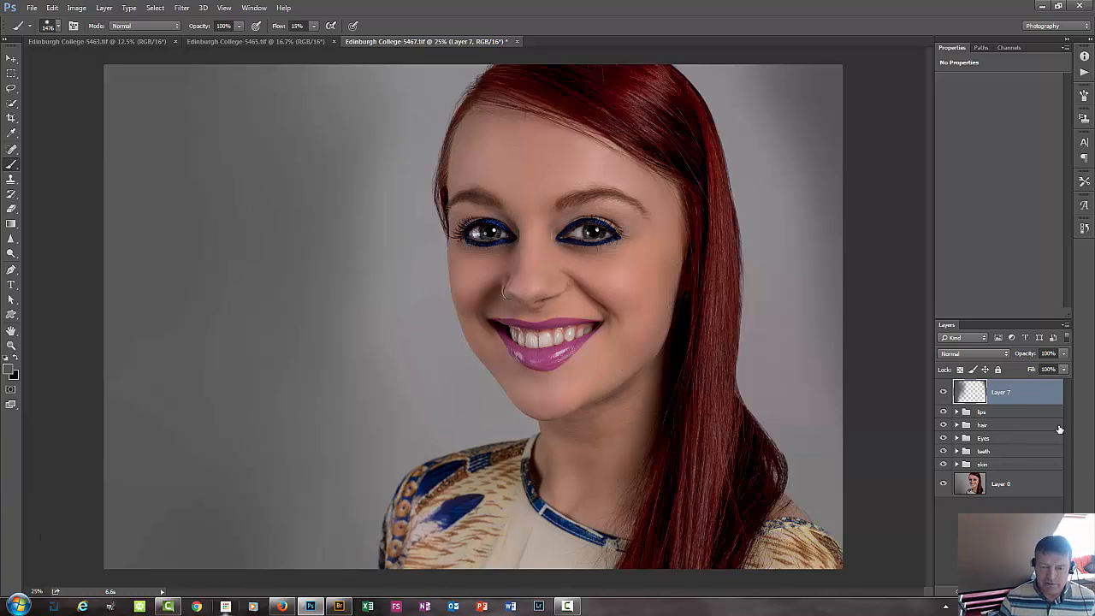
left_click(1017, 484)
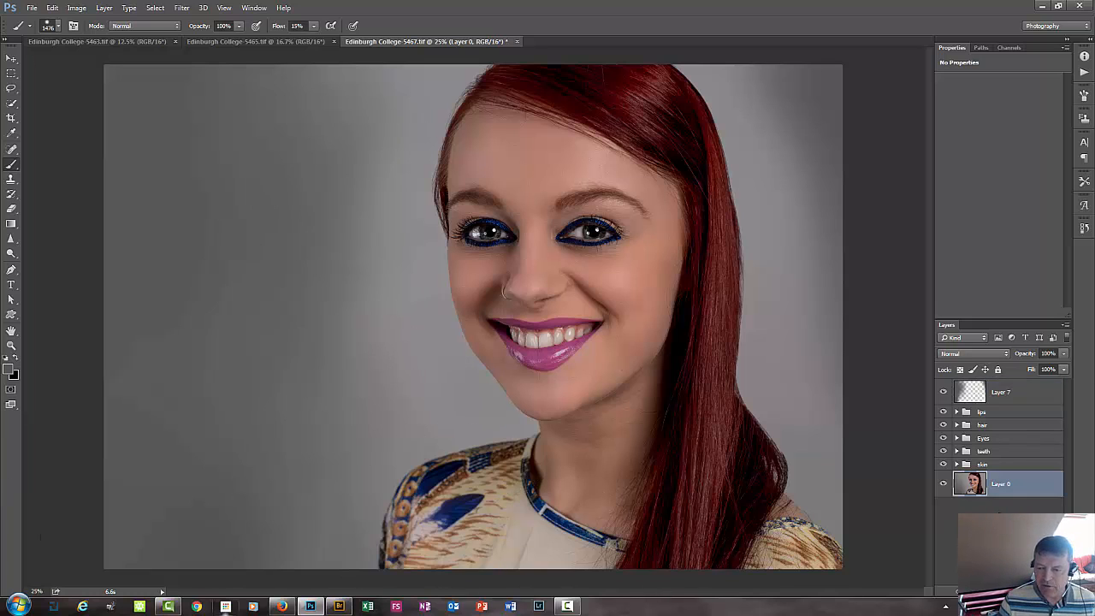
left_click(943, 484, "alt")
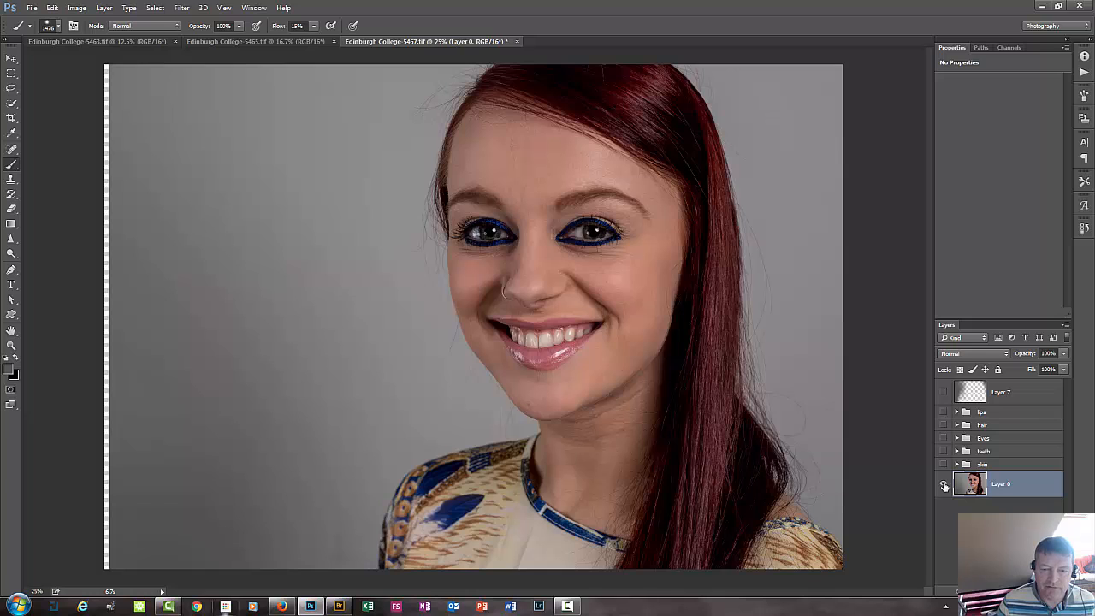
left_click(944, 484, "alt")
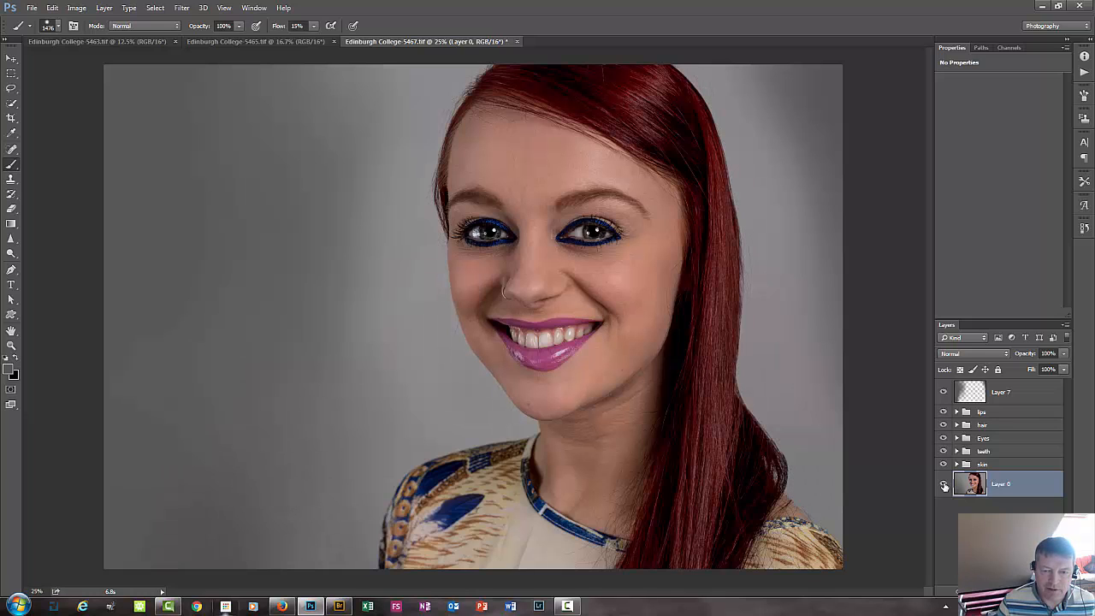
Compare the portrait with Layer 0 shown alone and with all layers on, and with the lips group off and on.
left_click(944, 485, "alt")
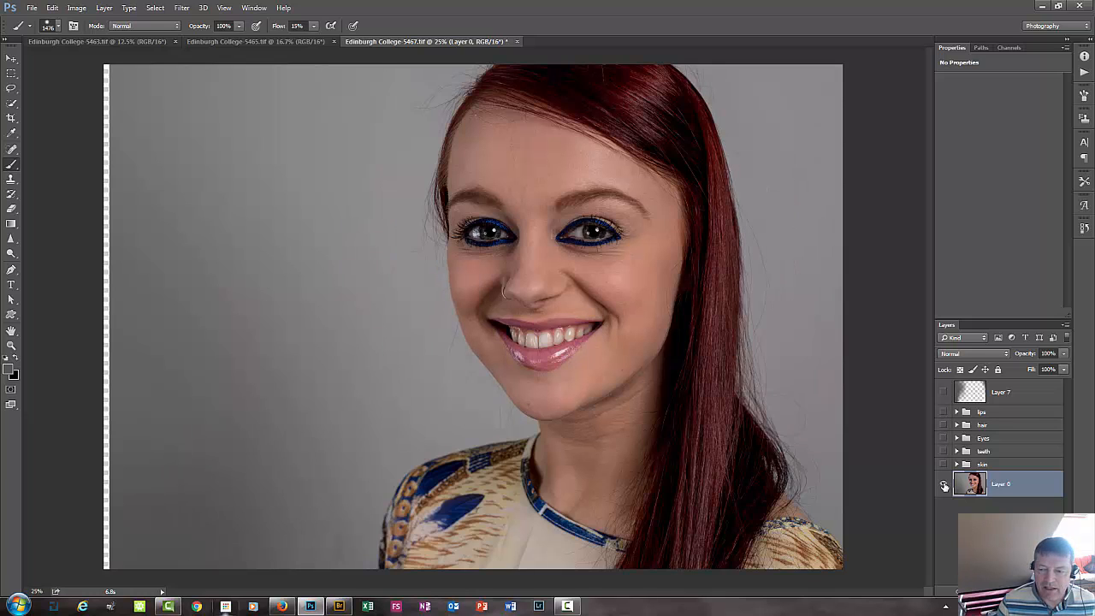
left_click(944, 485, "alt")
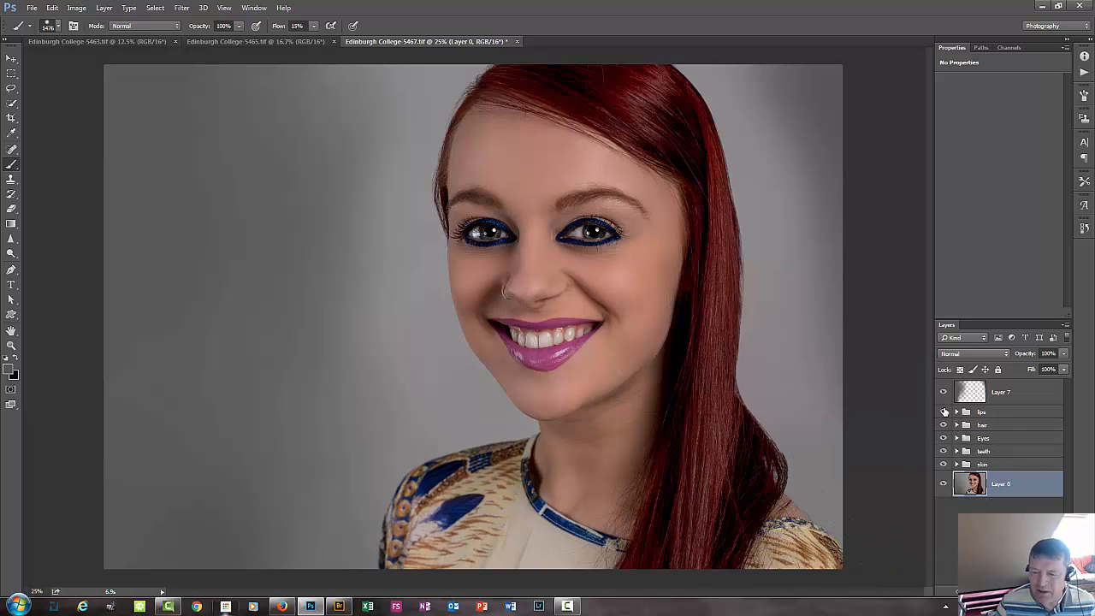
left_click(943, 414)
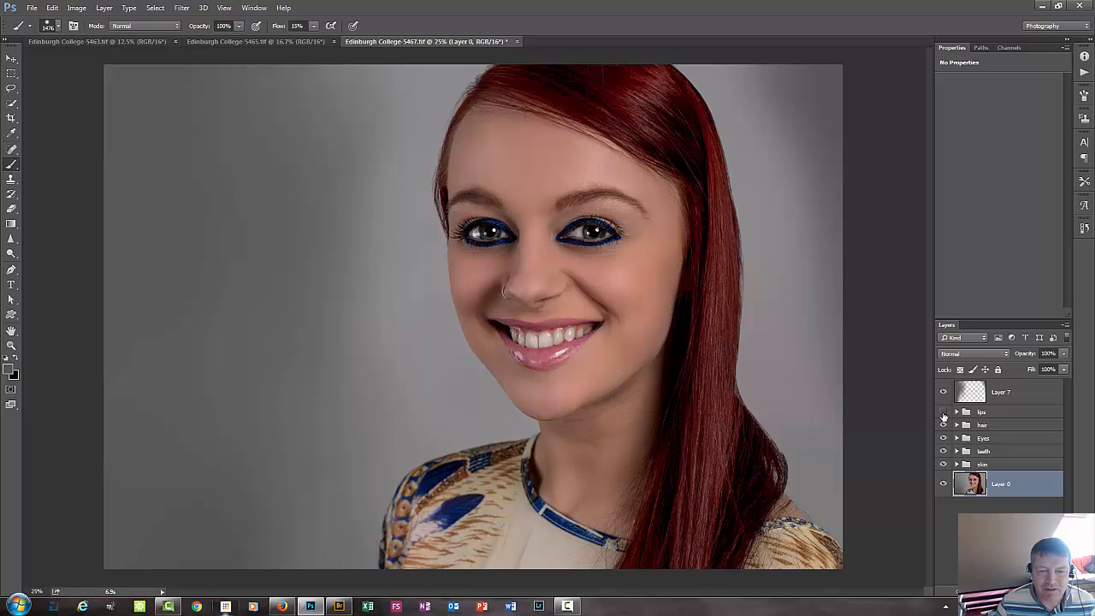
left_click(943, 414)
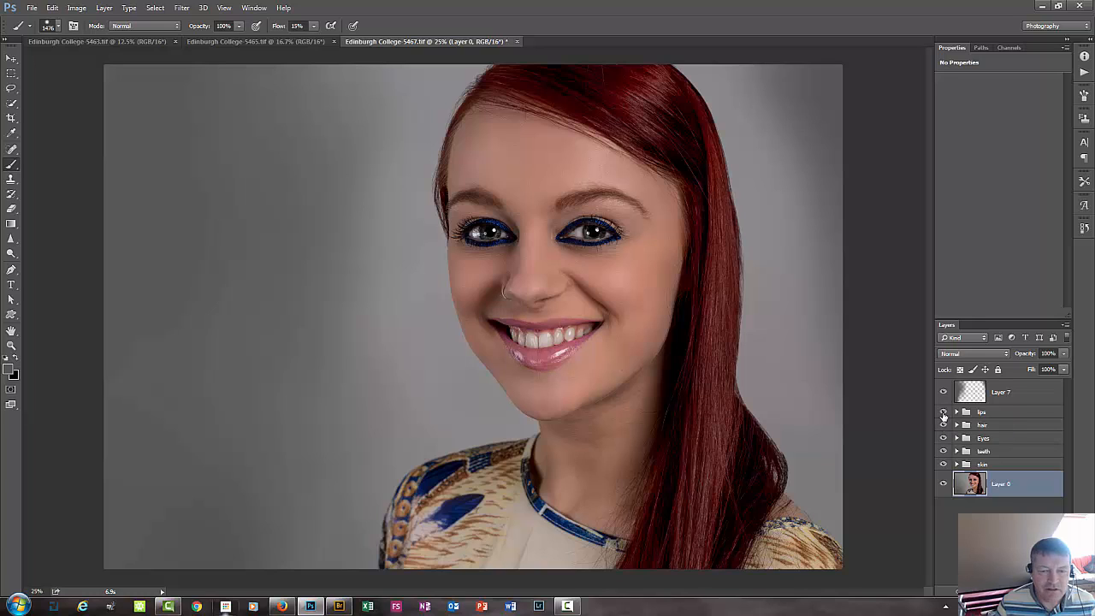
Lower the opacity of the whole lips group to 51% to soften the lip colour.
left_click(1001, 414)
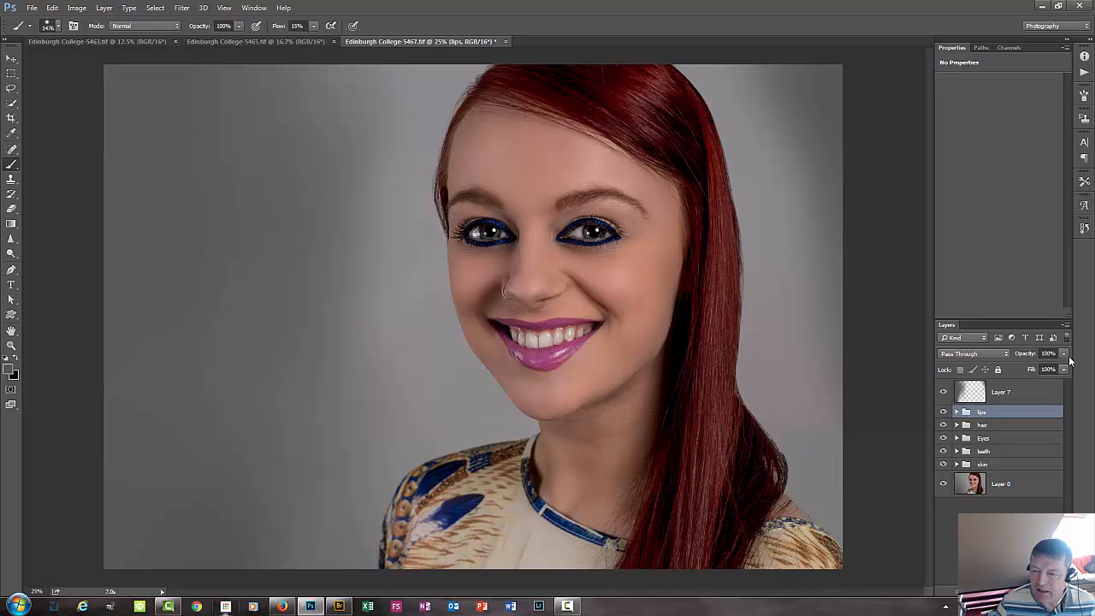
left_click(1063, 354)
left_click_drag(1063, 370, 1035, 374)
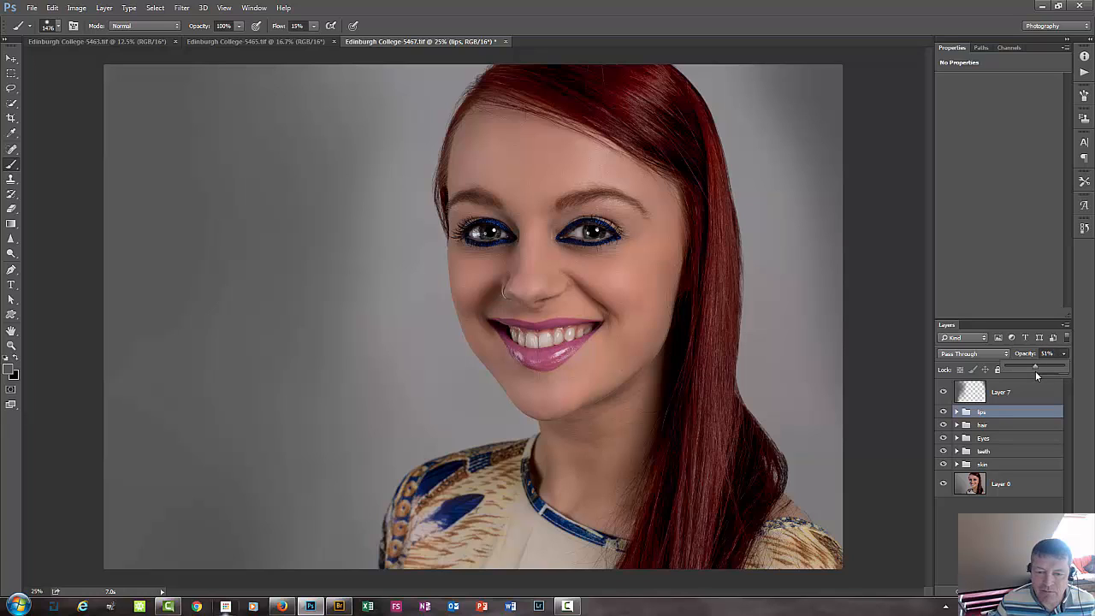